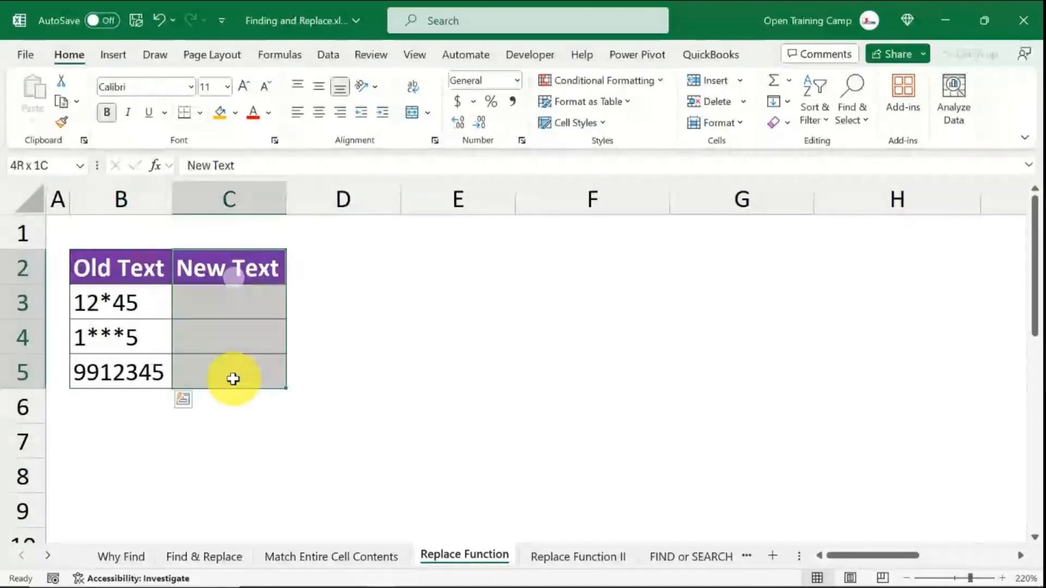
click(554, 291)
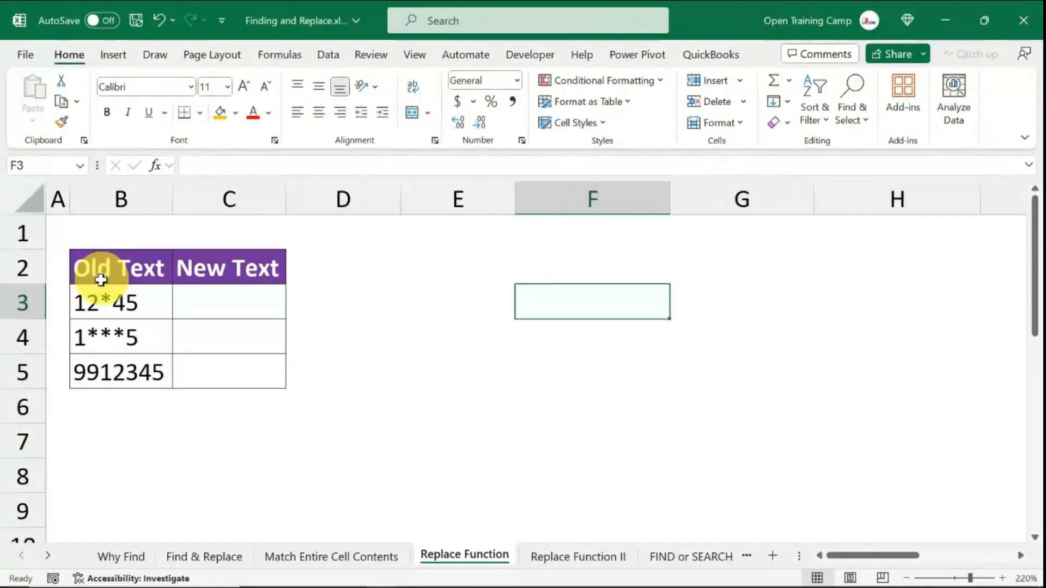
drag(96, 301, 229, 376)
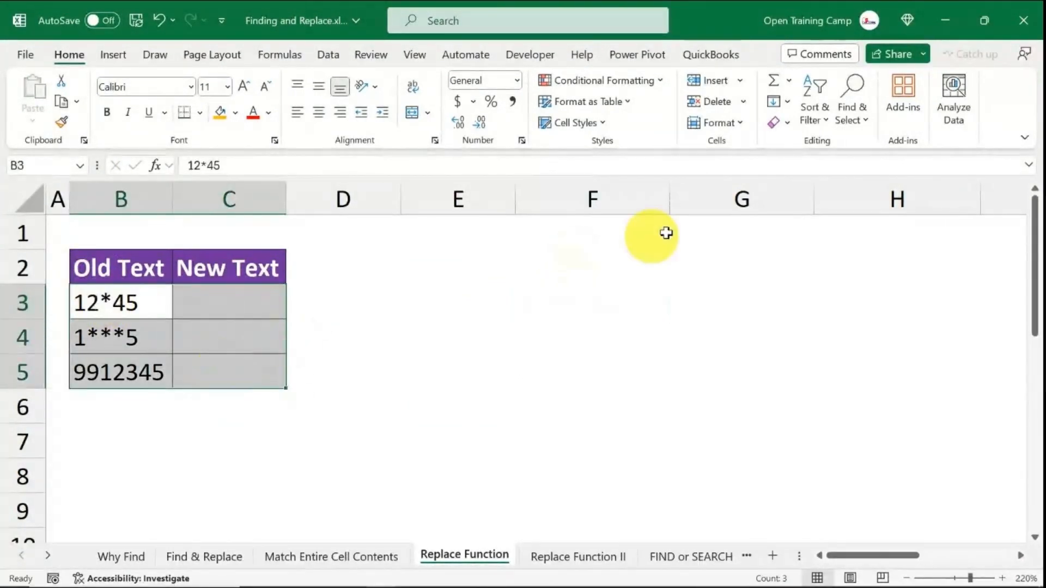
click(857, 97)
click(869, 143)
click(506, 250)
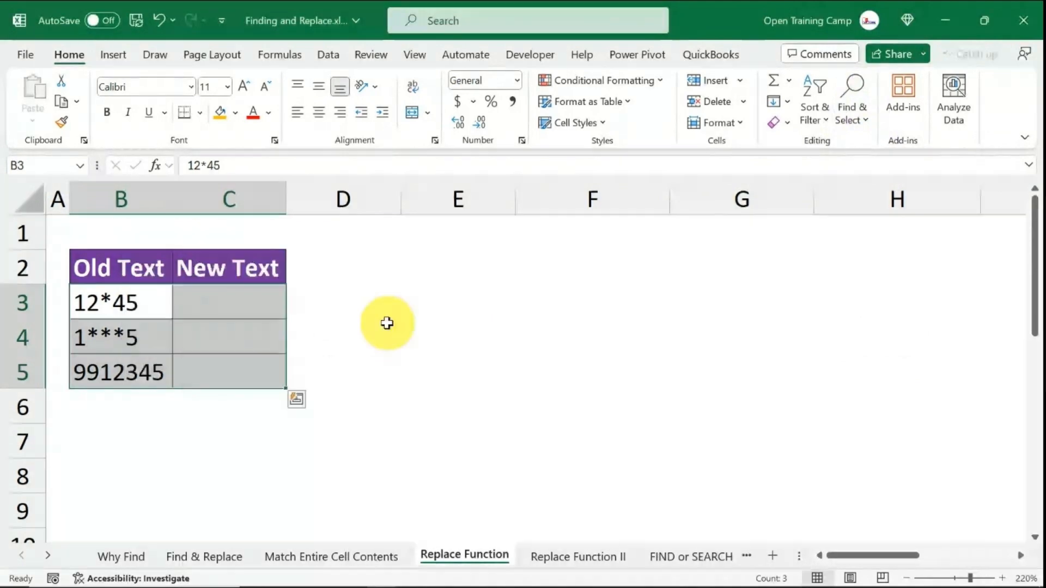
click(448, 311)
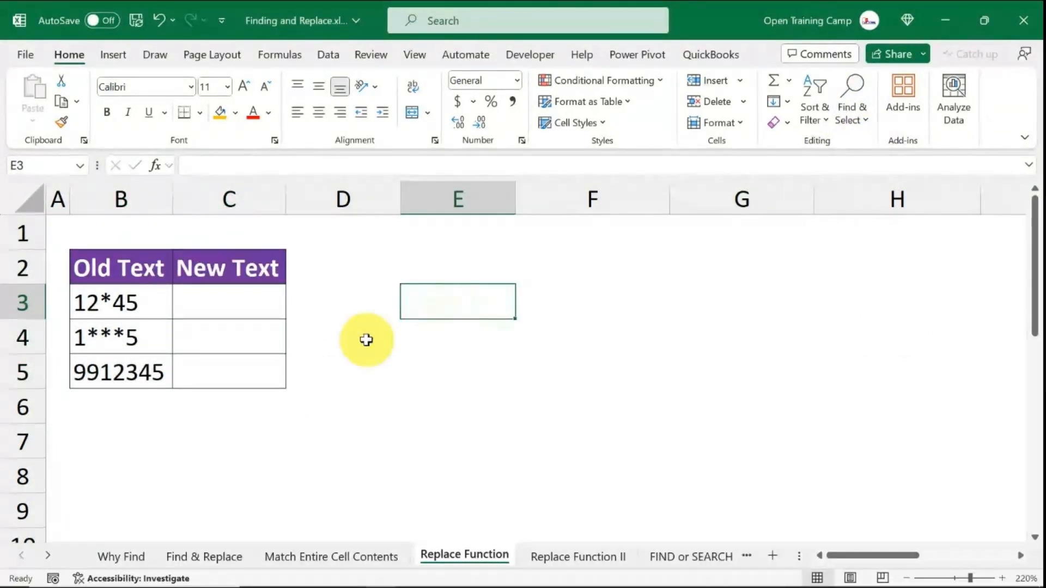
- Enter the formula =REPLACE(B3,3,1,3) in cell C3 of the New Text column
click(229, 305)
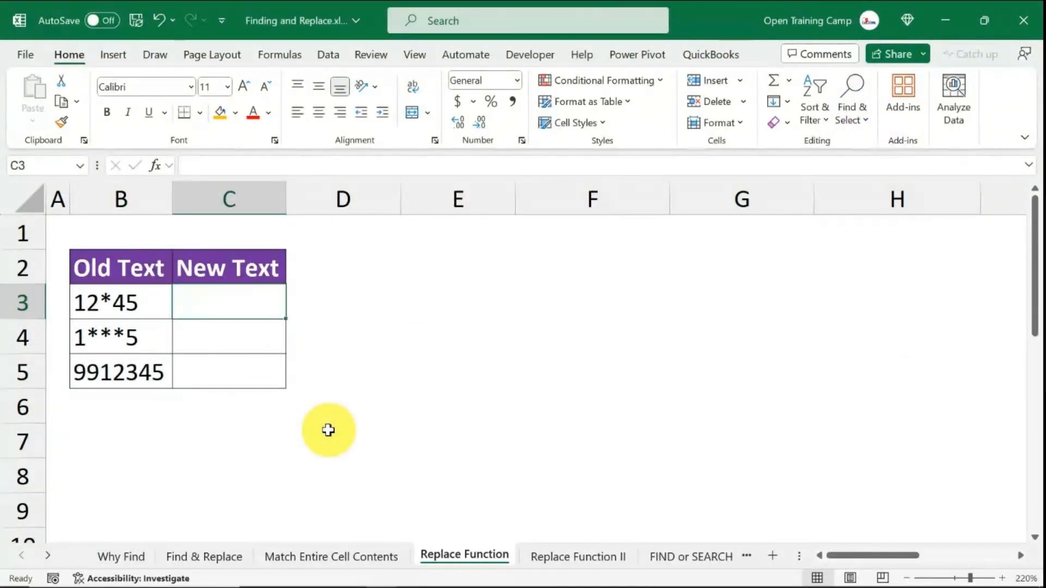
text(=repla)
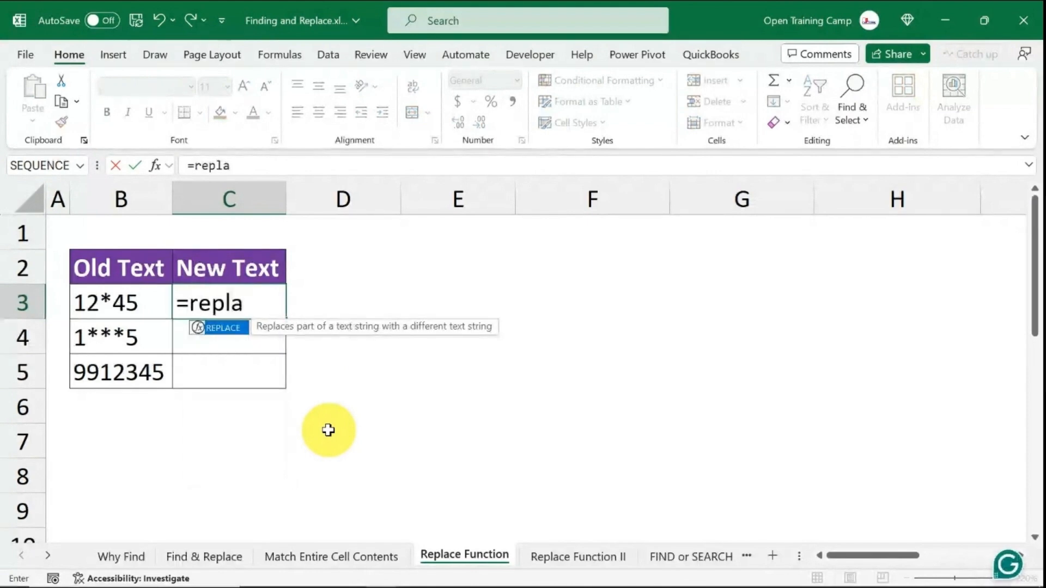
key(Tab)
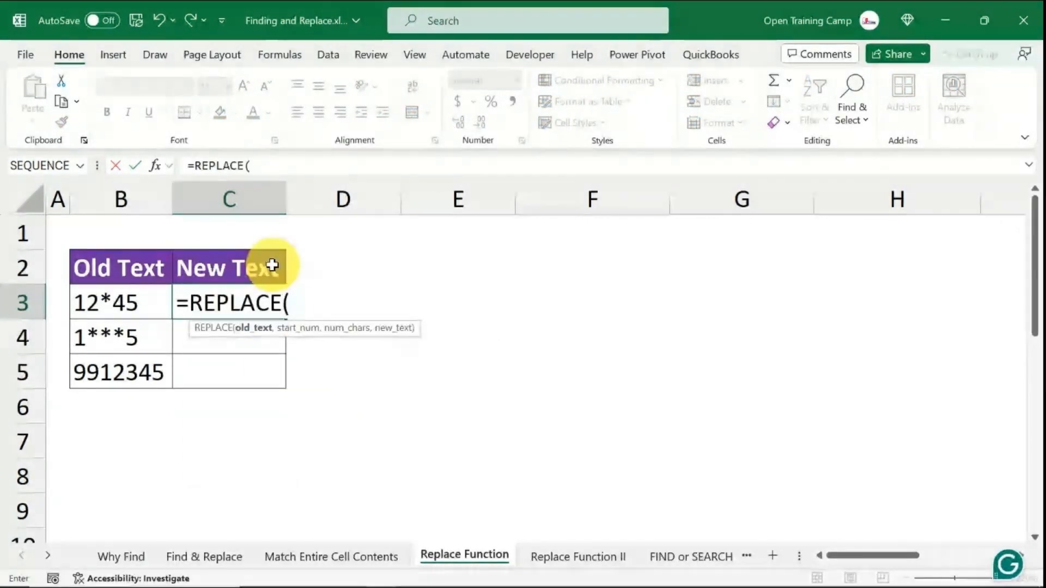
drag(369, 326, 469, 334)
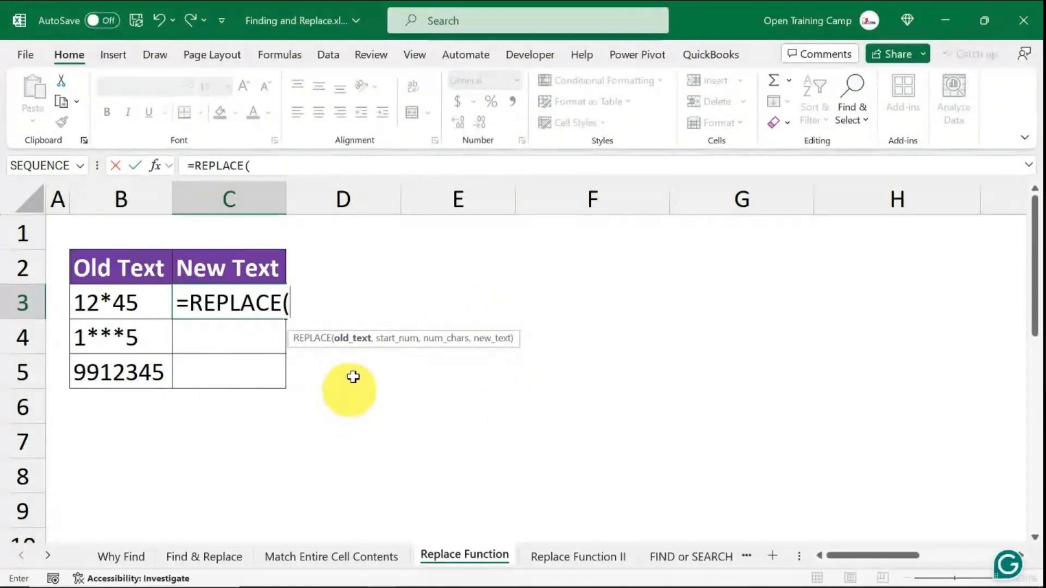
click(121, 302)
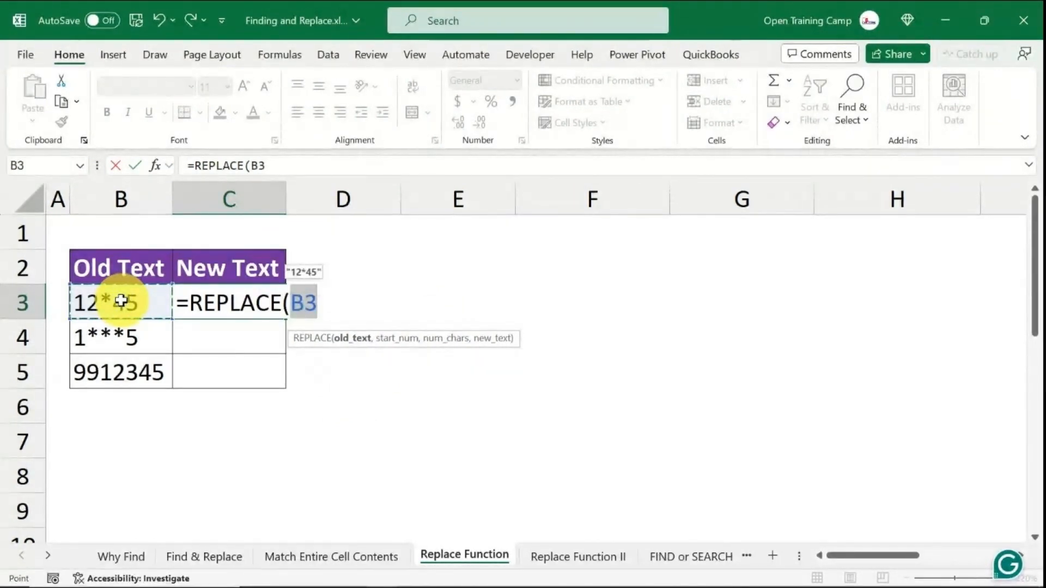
text(,)
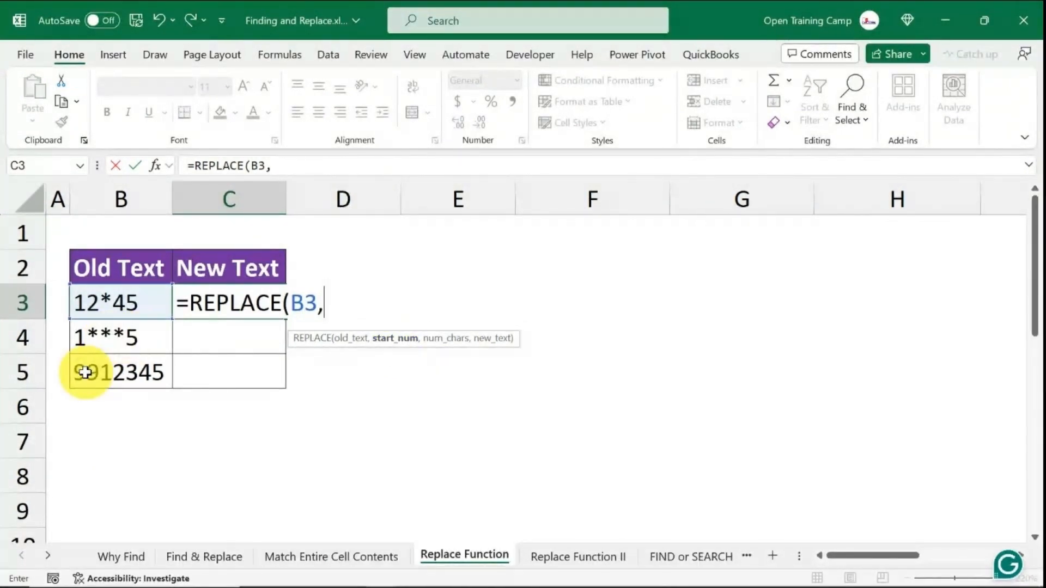
text(3,1,)
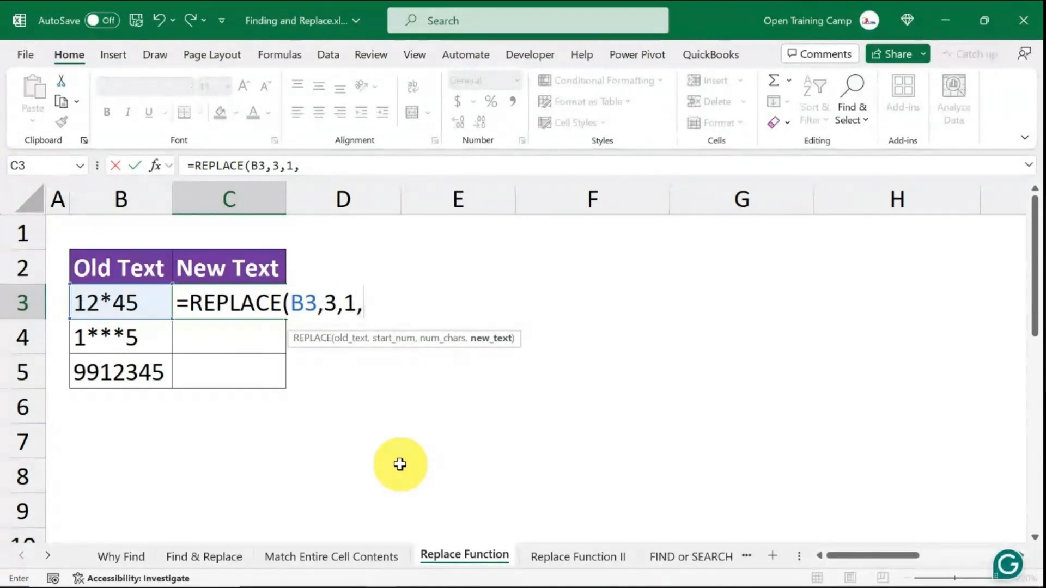
text(3)
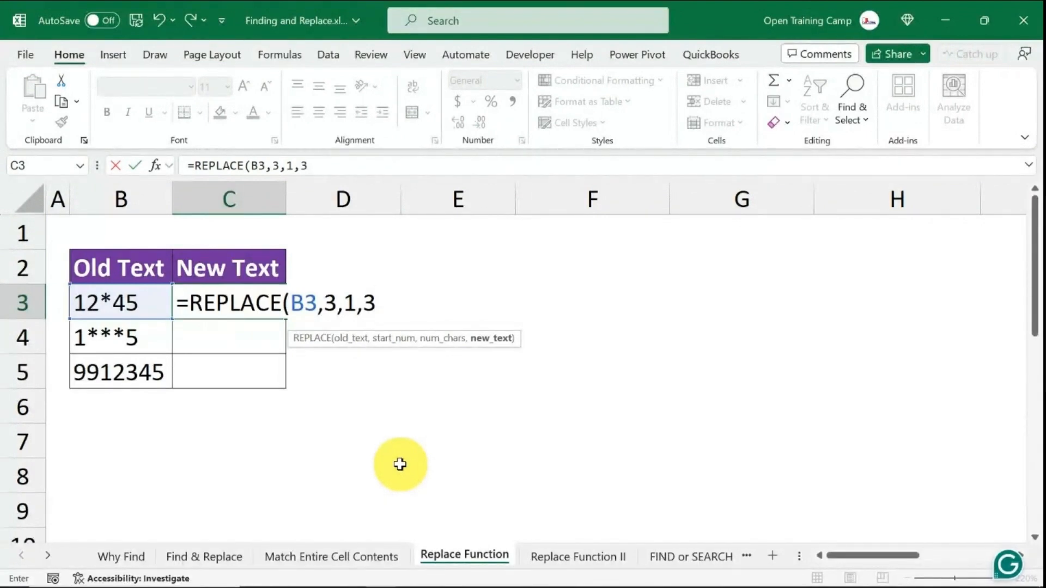
click(383, 303)
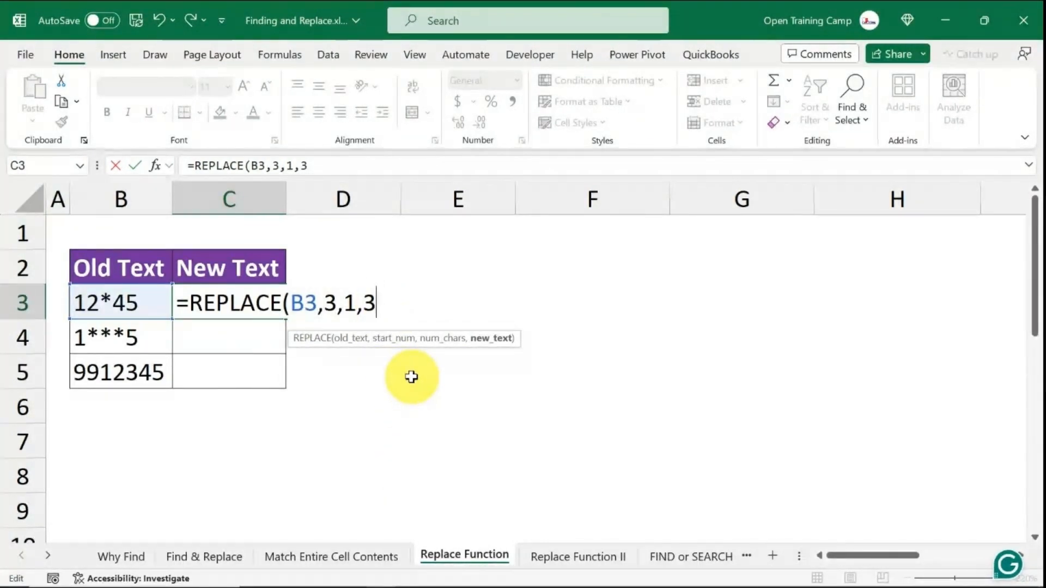
text())
key(Return)
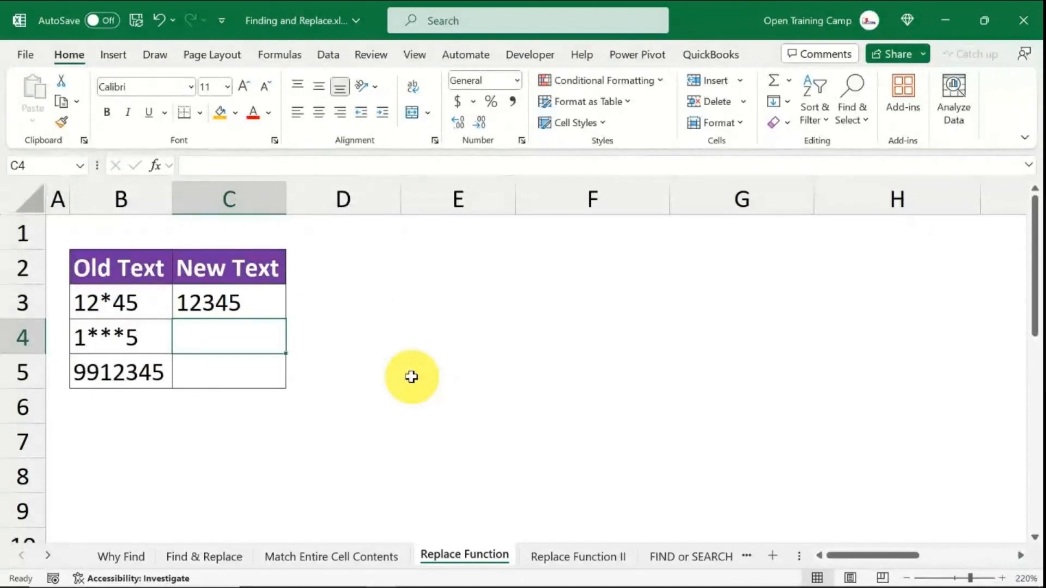
- Review the REPLACE formula in C3 against the original text in B3
click(224, 301)
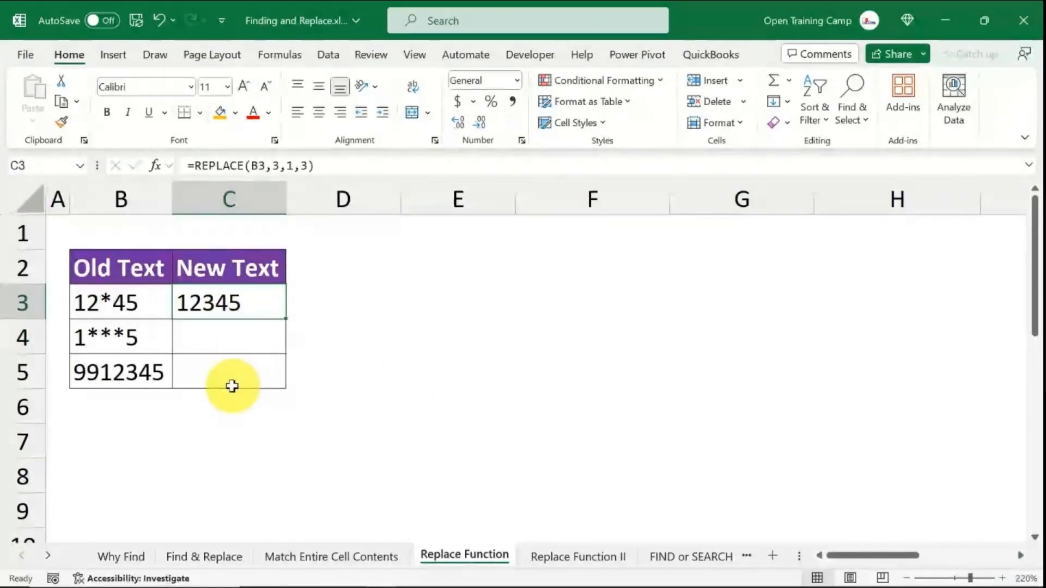
click(100, 300)
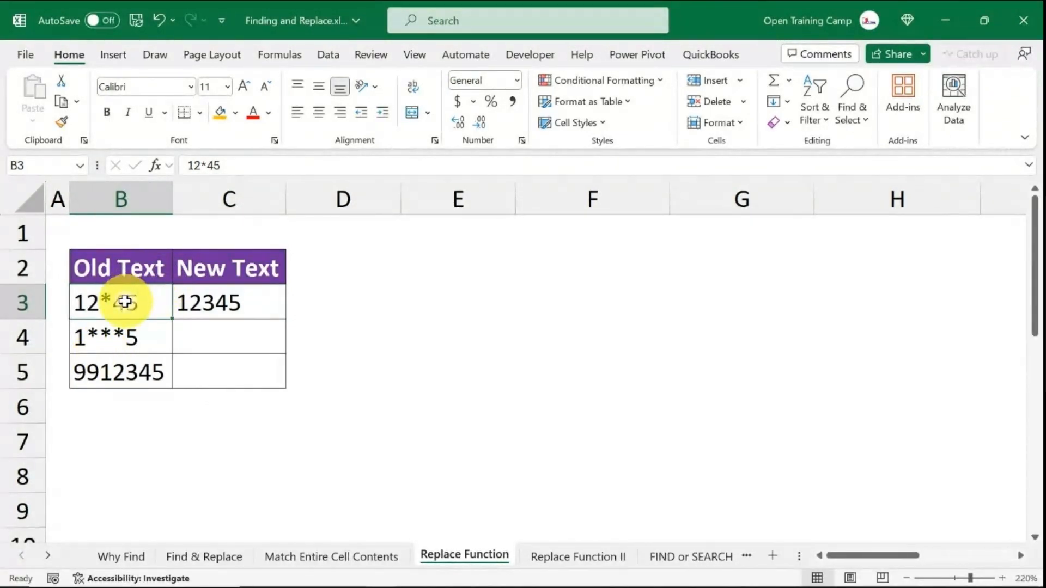
click(224, 306)
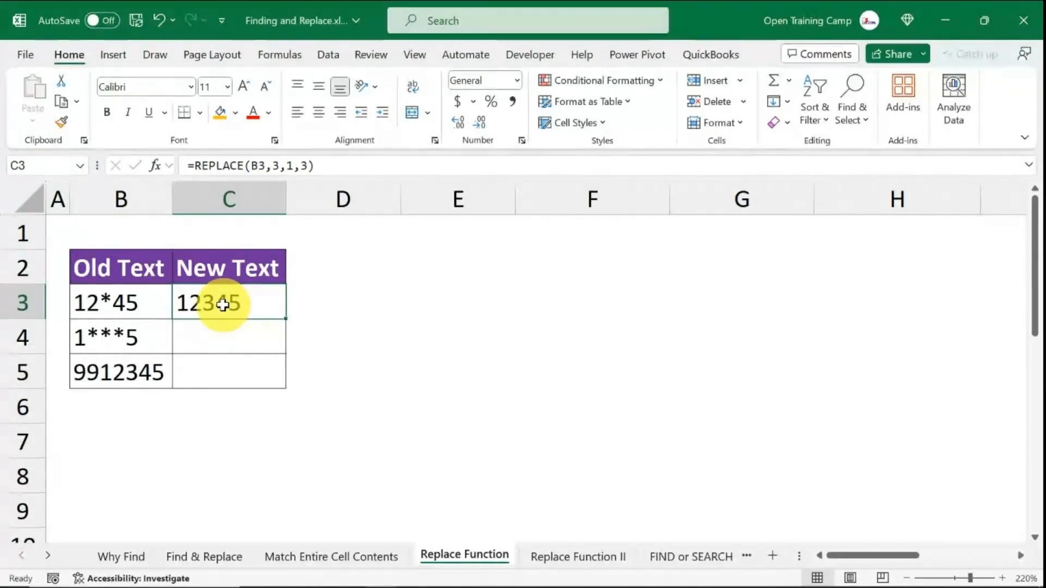
click(865, 110)
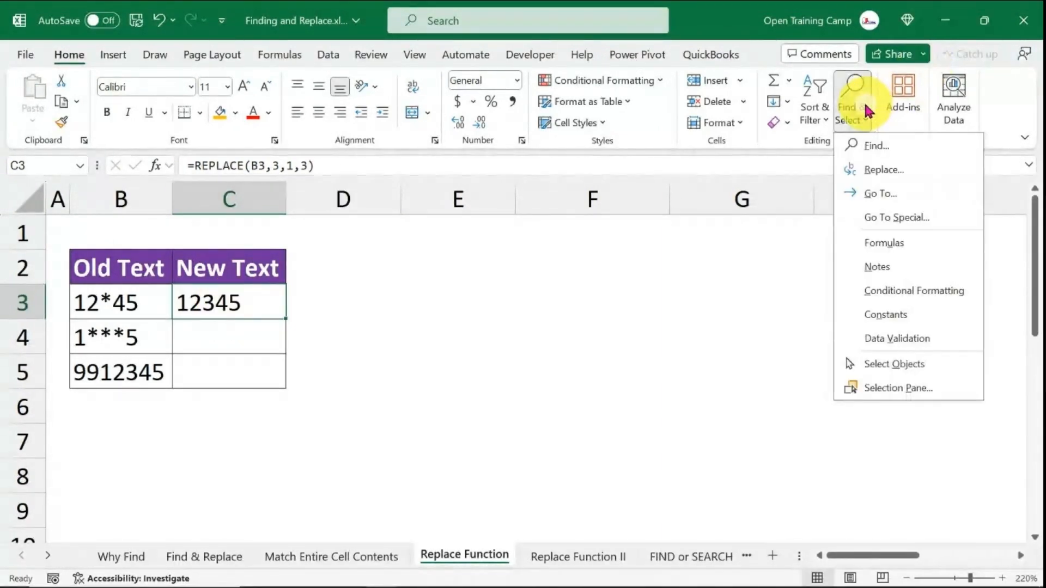
click(338, 370)
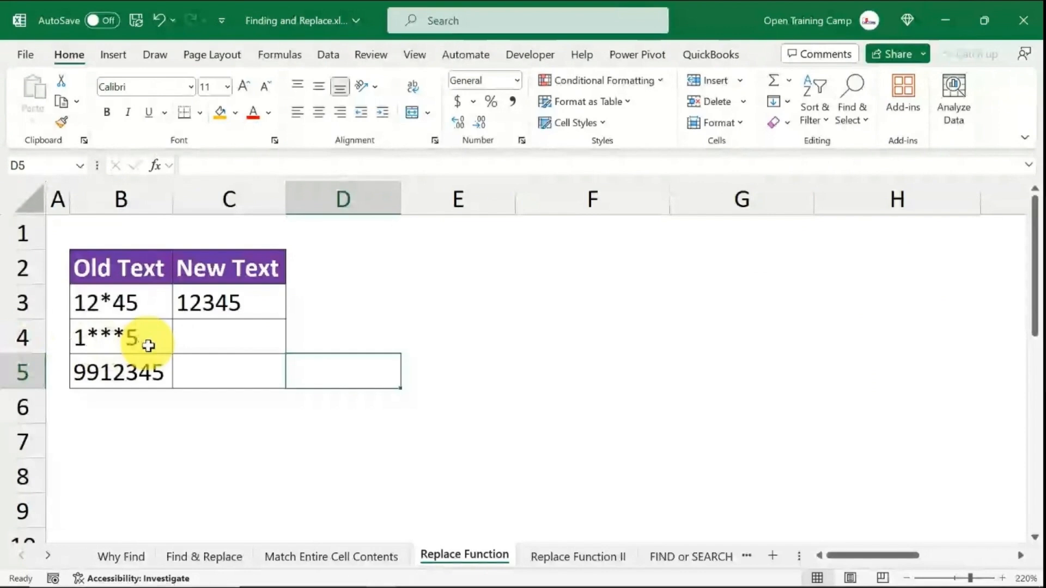
- Enter the formula =REPLACE(B4,1,3,234) in cell C4
click(217, 334)
text(=)
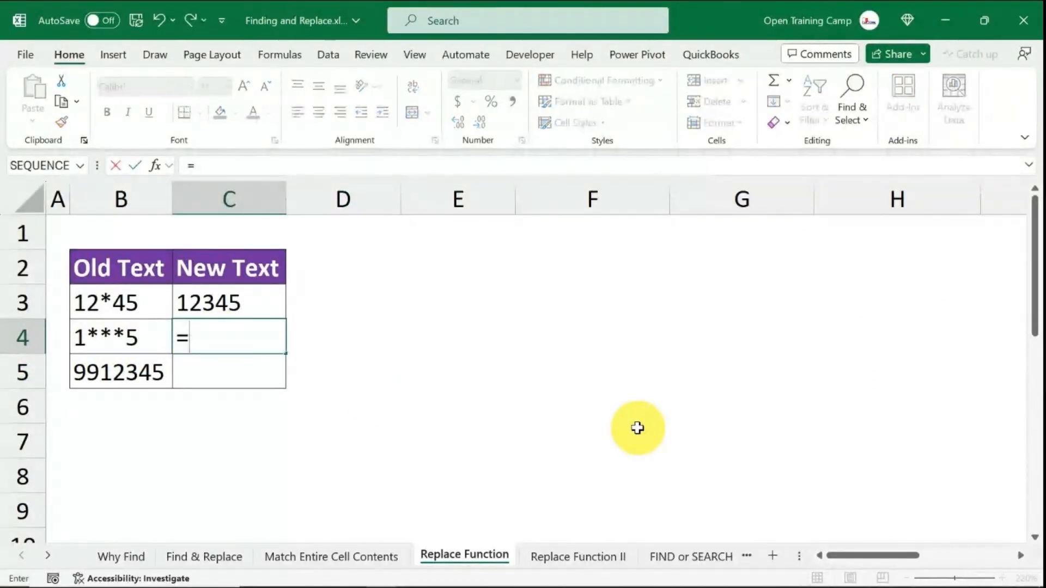
text(repla)
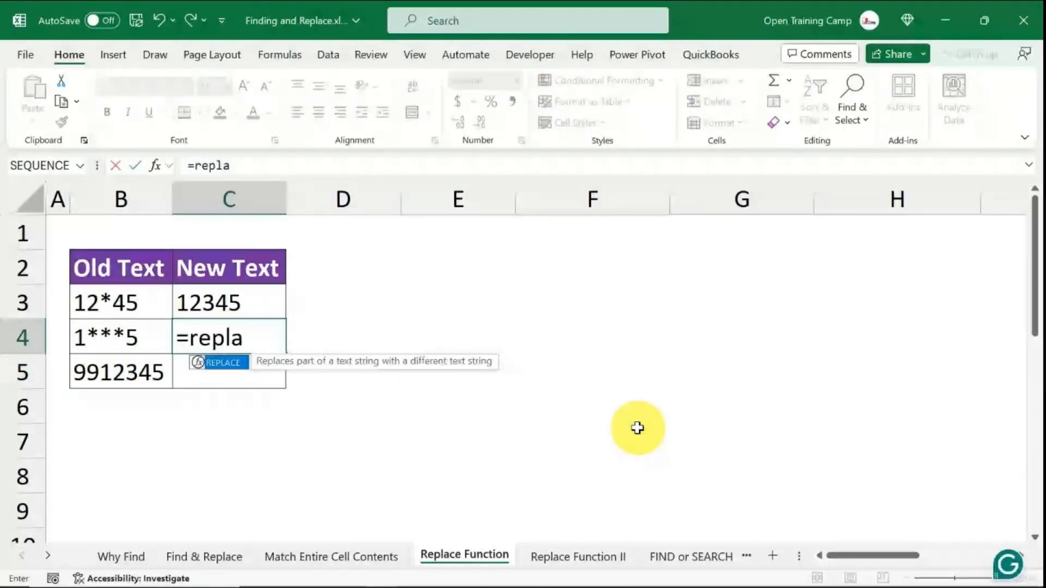
key(Tab)
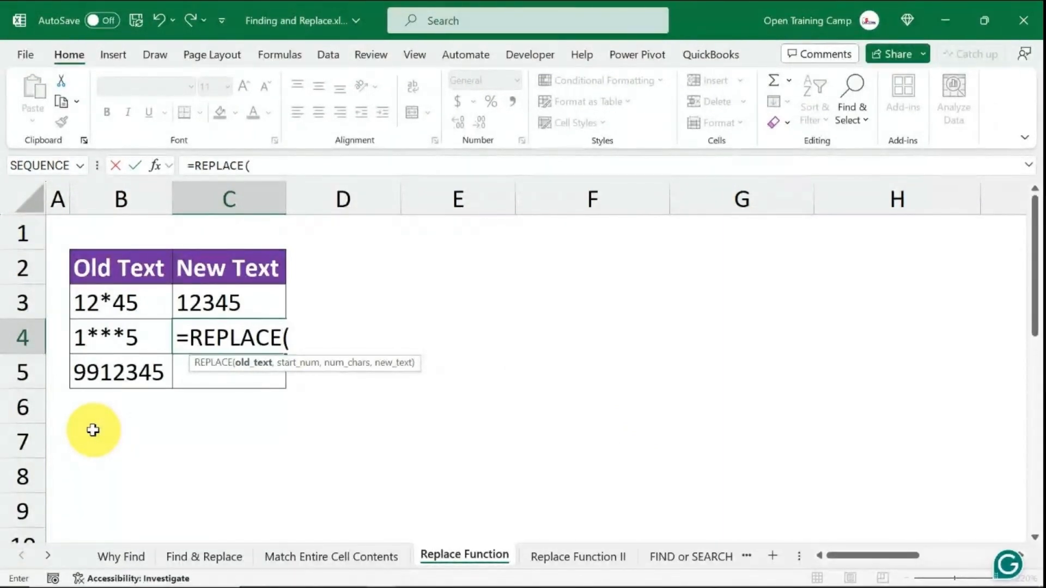
click(101, 335)
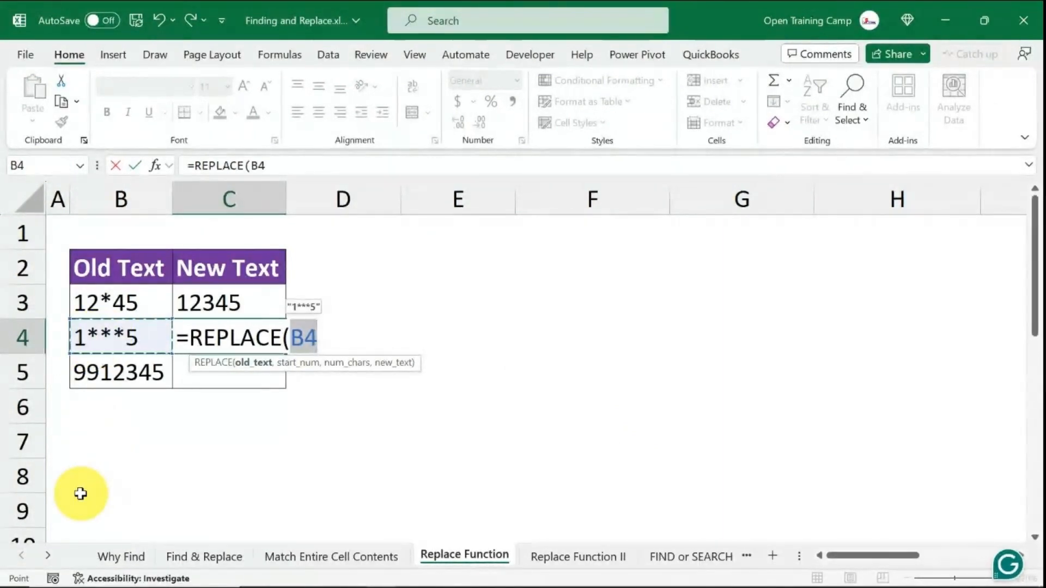
text(,1)
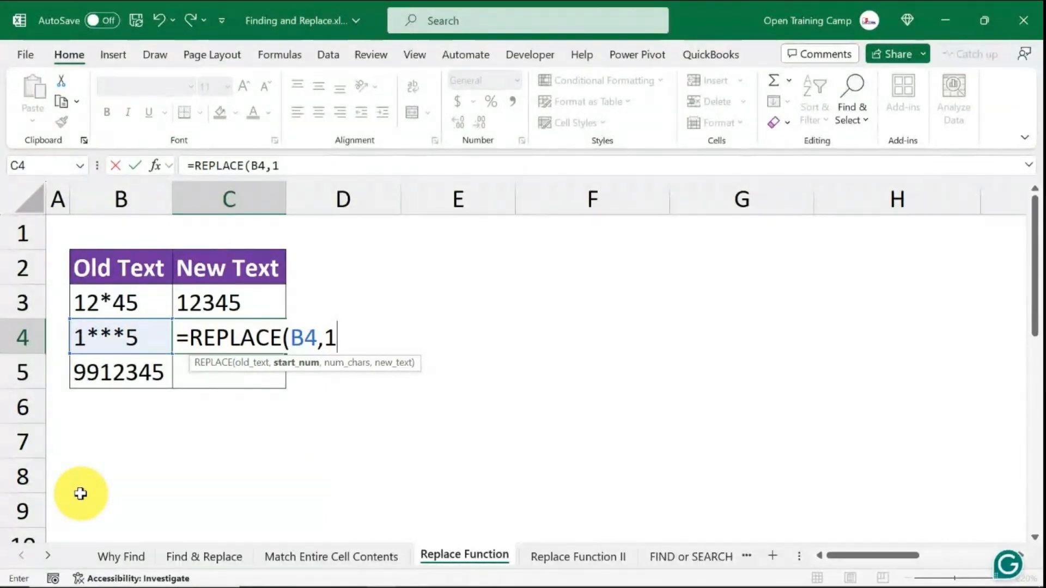
text(,3)
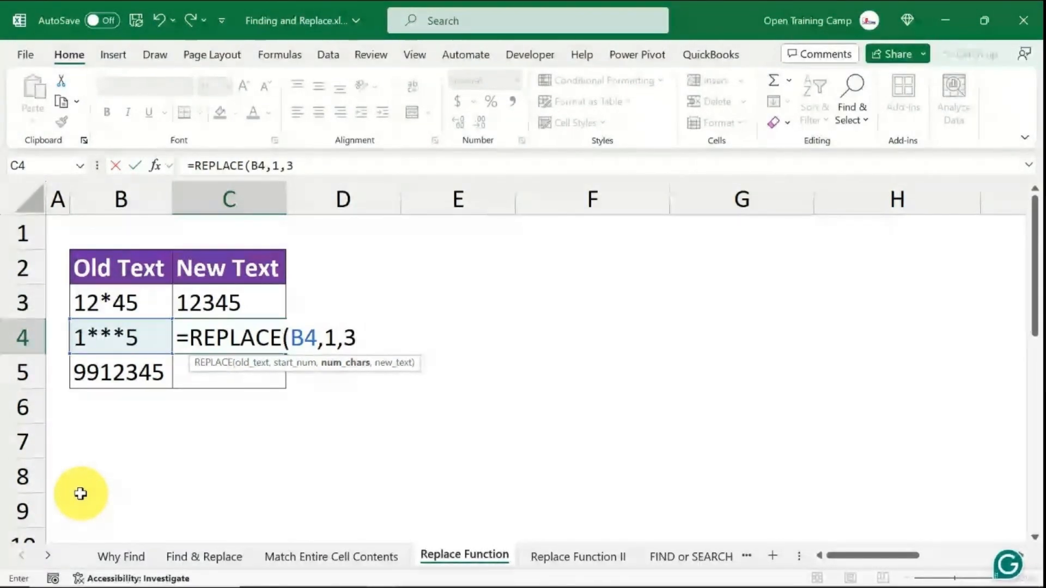
text(,)
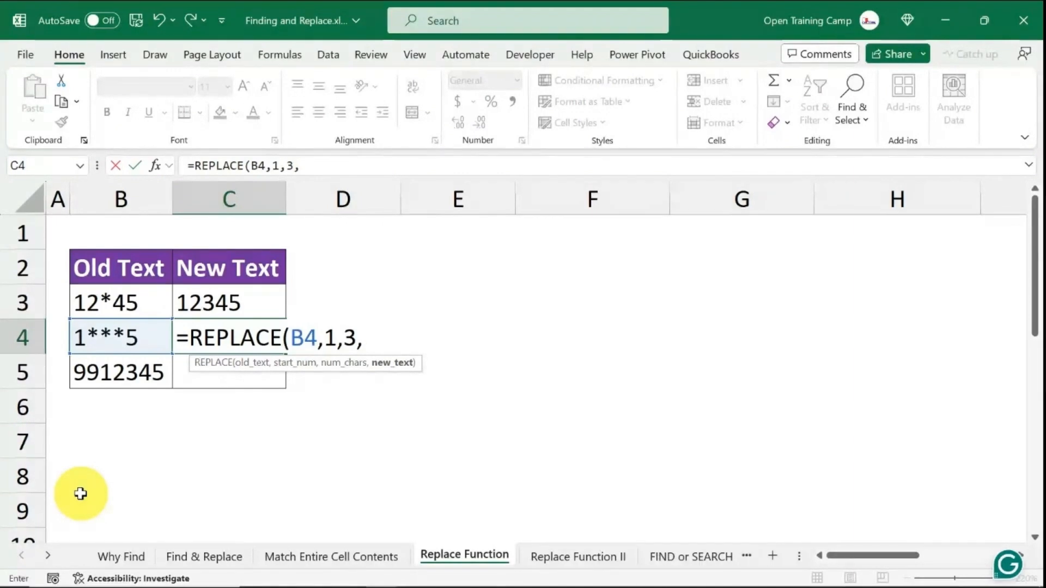
text(234)
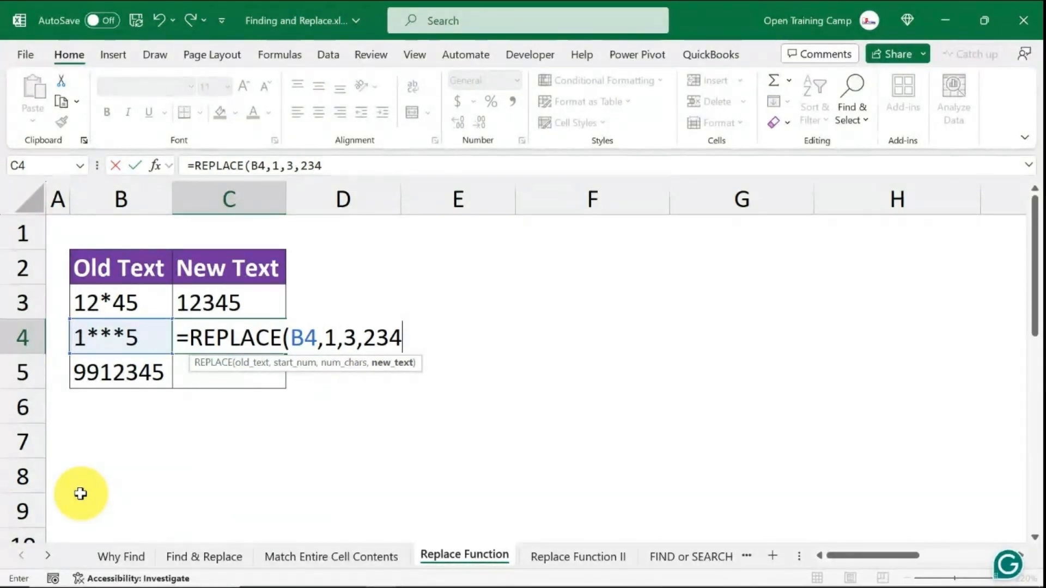
text())
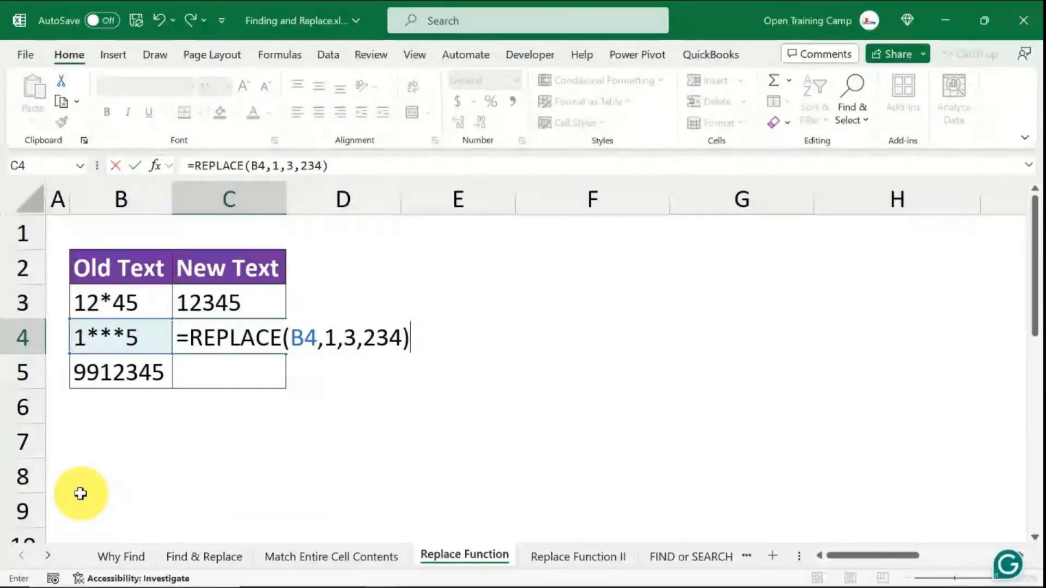
key(ctrl+Return)
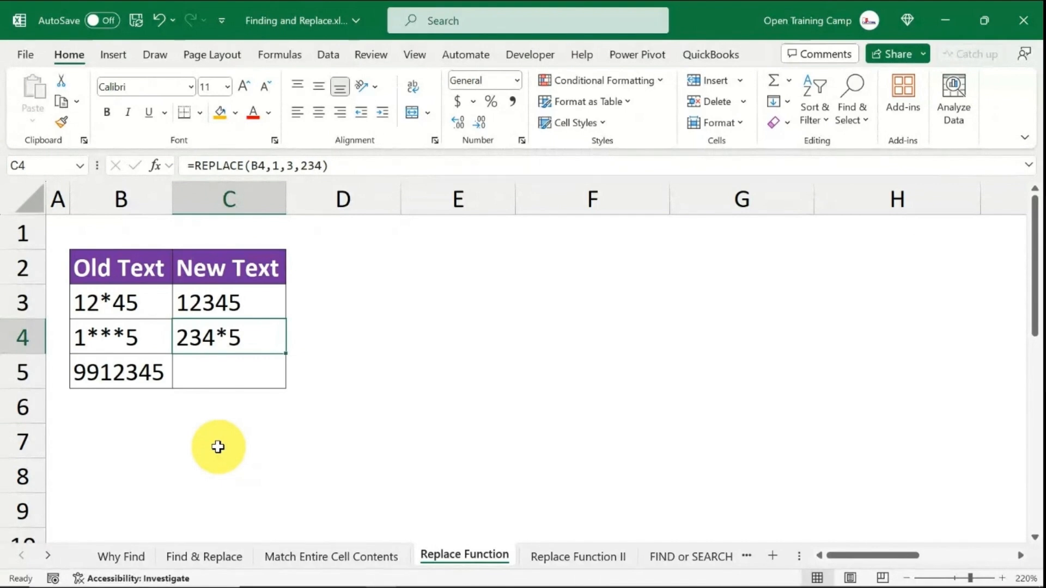
- Edit the formula in C4 to change the start position to 2, giving =REPLACE(B4,2,3,234)
double_click(207, 337)
click(296, 363)
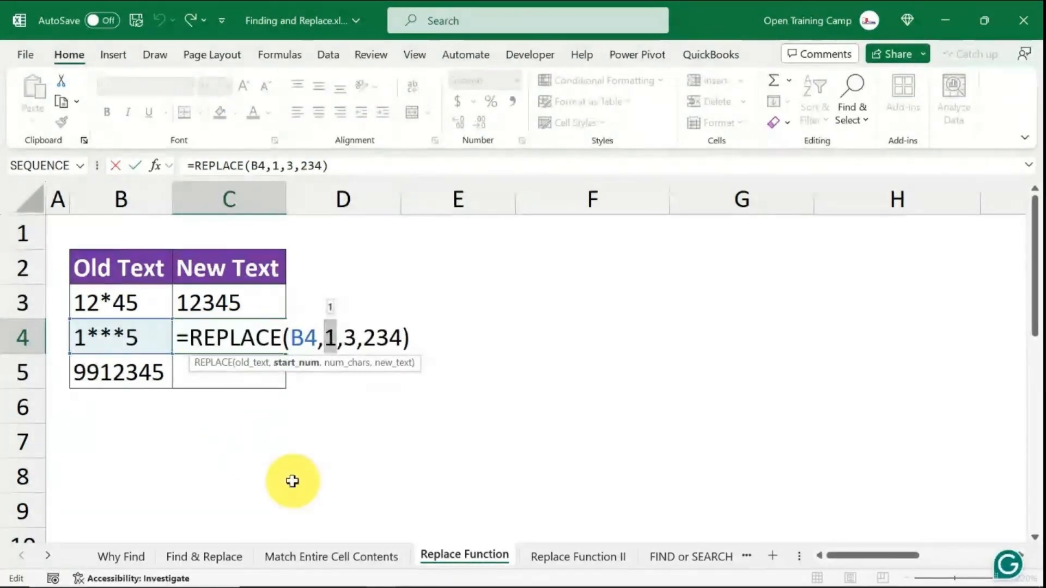
click(332, 339)
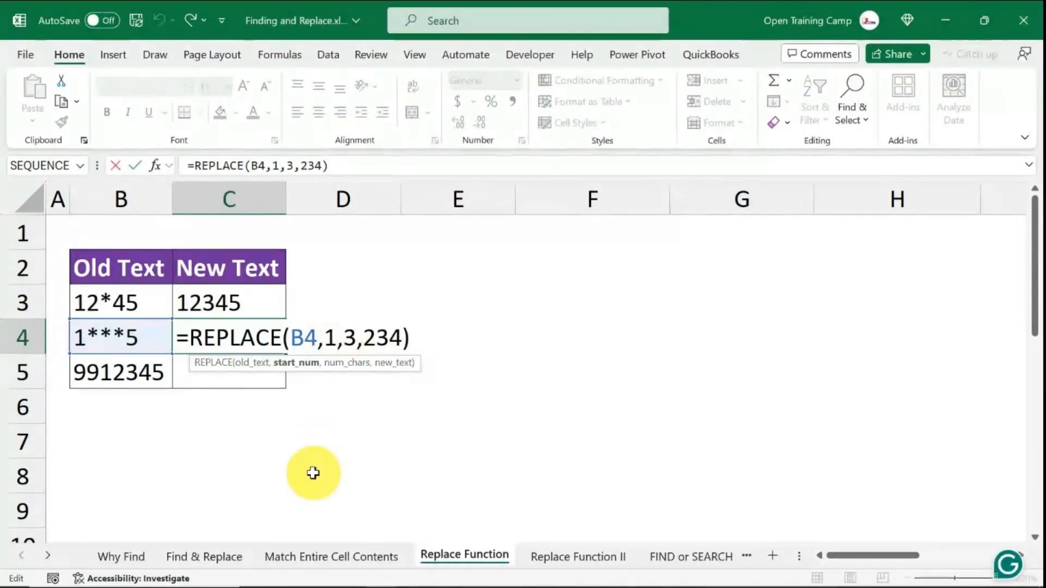
key(BackSpace)
text(2)
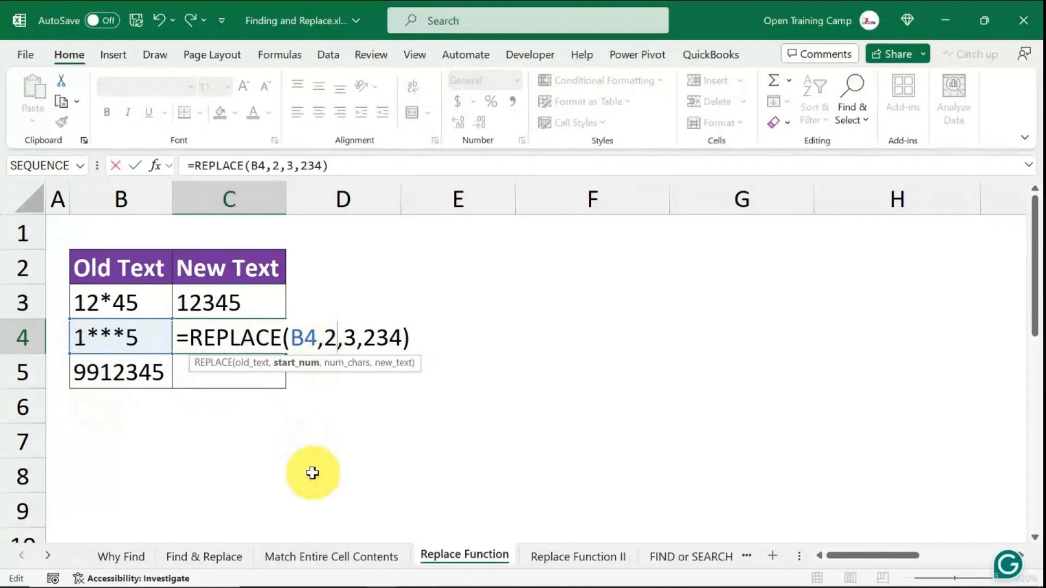
key(BackSpace)
text(1)
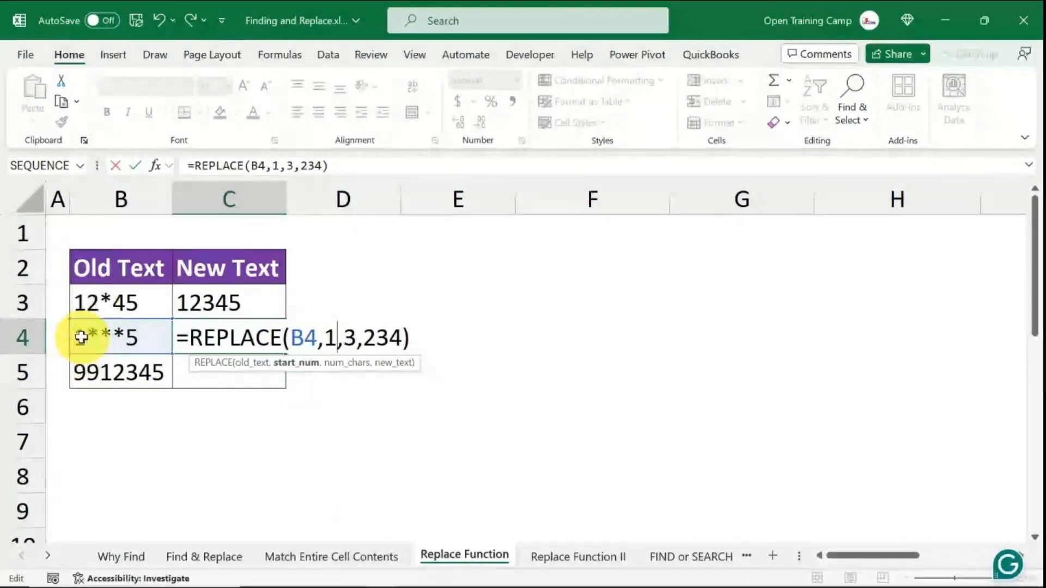
key(BackSpace)
text(2)
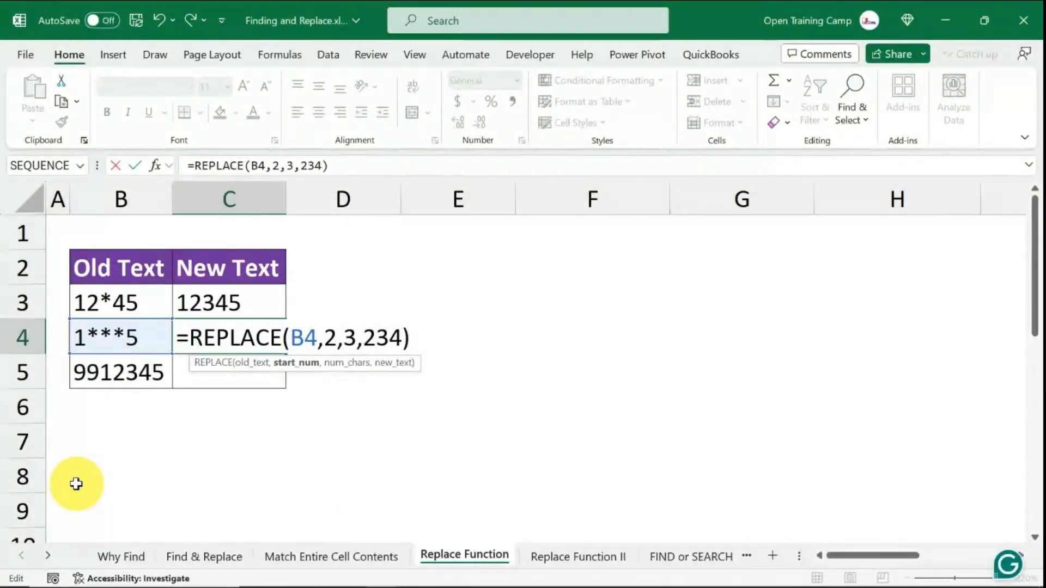
key(Return)
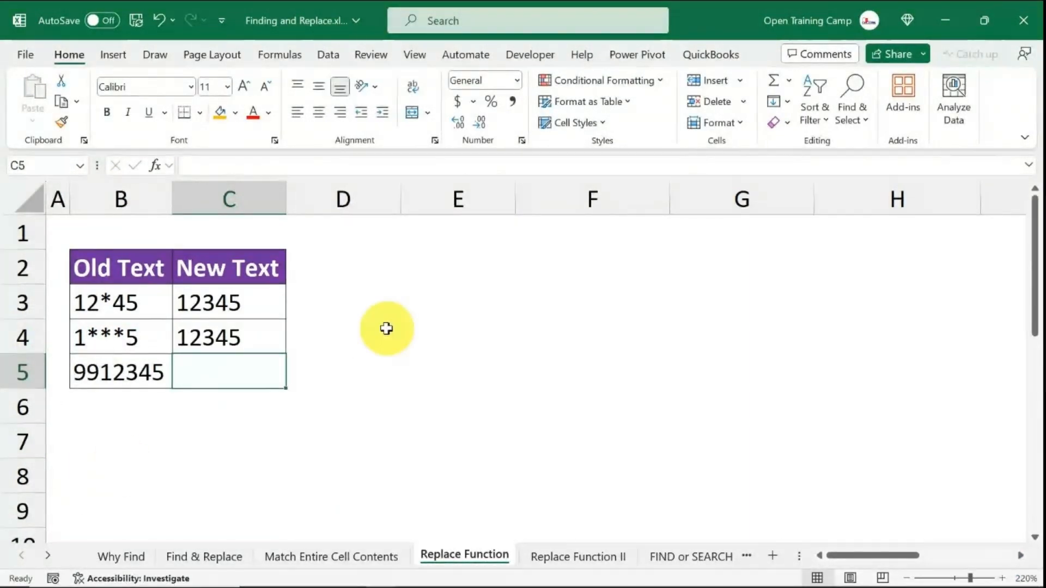
- Compare the New Text results in C3:C4 with the Old Text values in B3:B5
click(387, 326)
drag(224, 299, 224, 341)
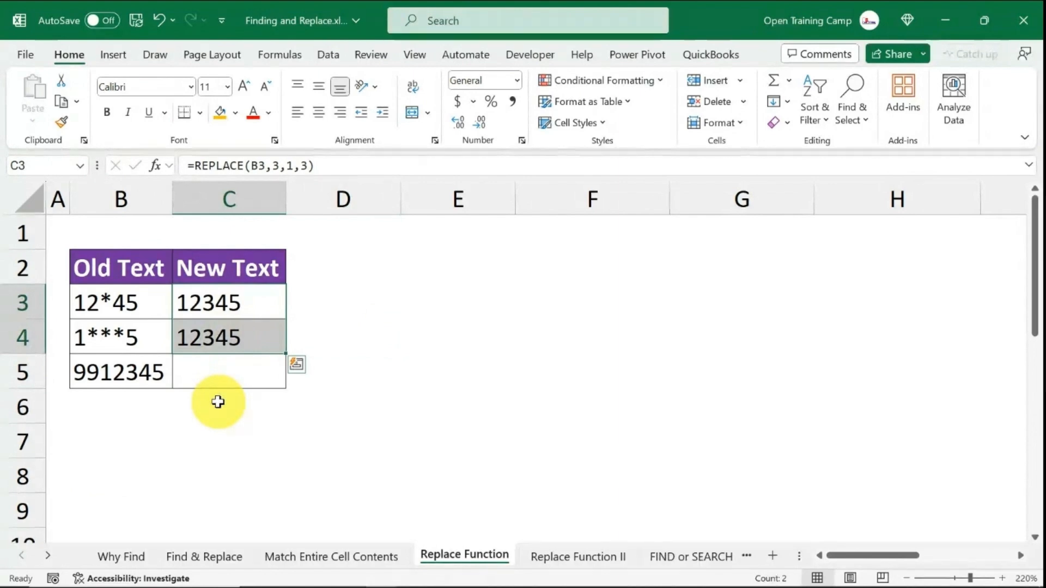
click(210, 338)
click(446, 374)
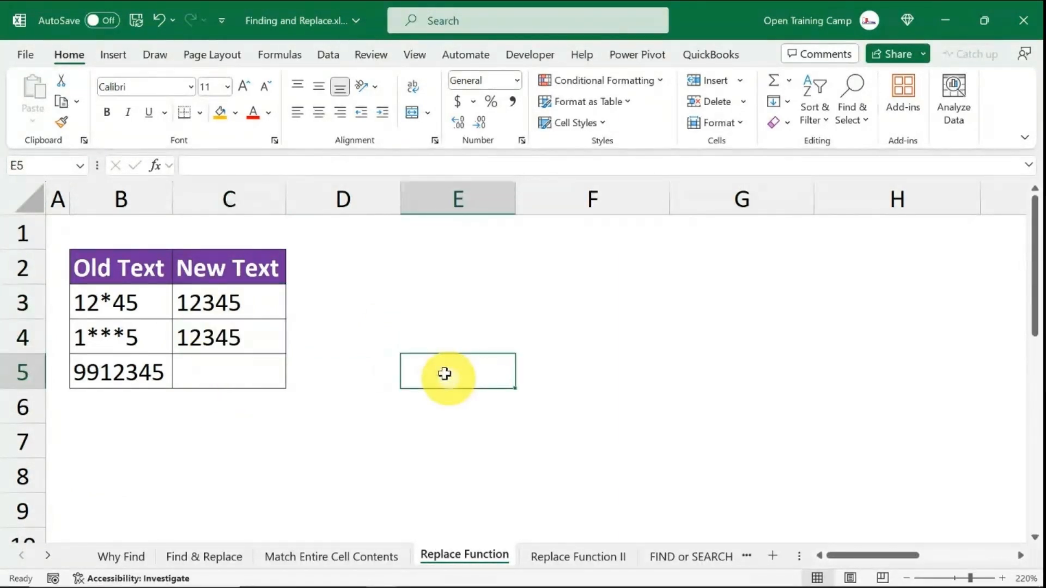
drag(124, 305, 128, 379)
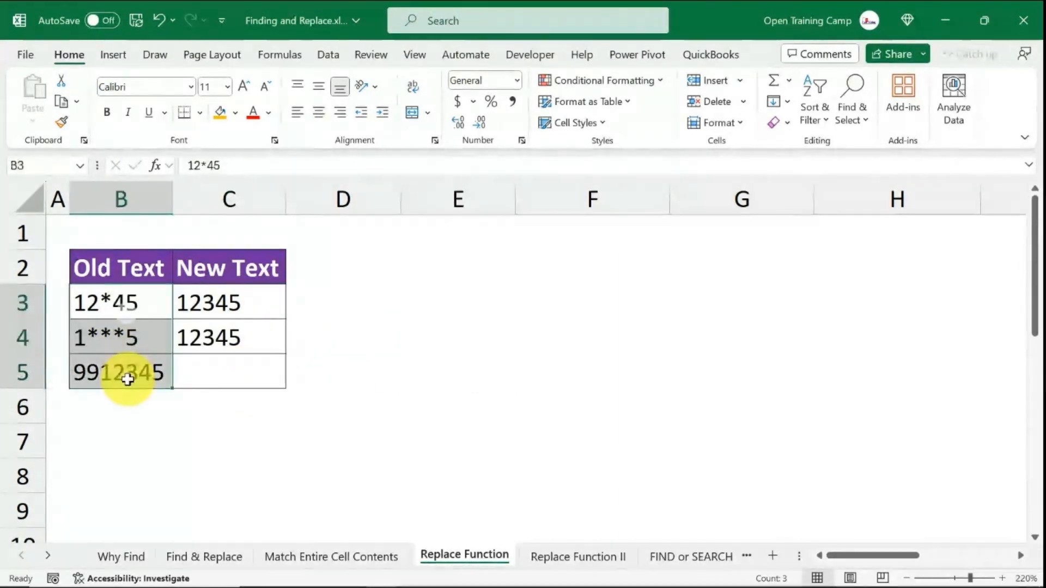
- Try to remove the leading apostrophe from the 9912345 value in B5
click(106, 373)
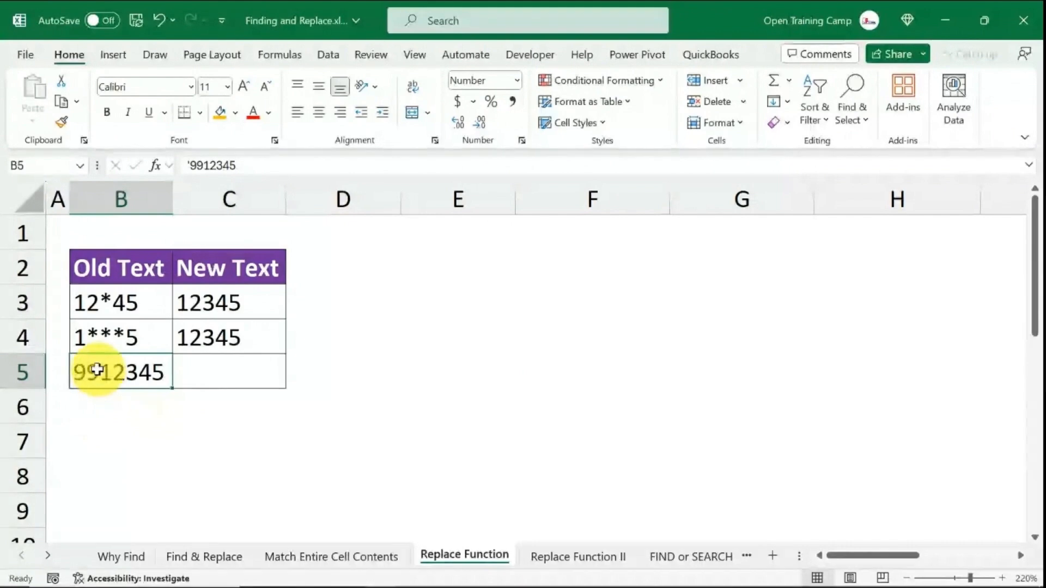
double_click(93, 372)
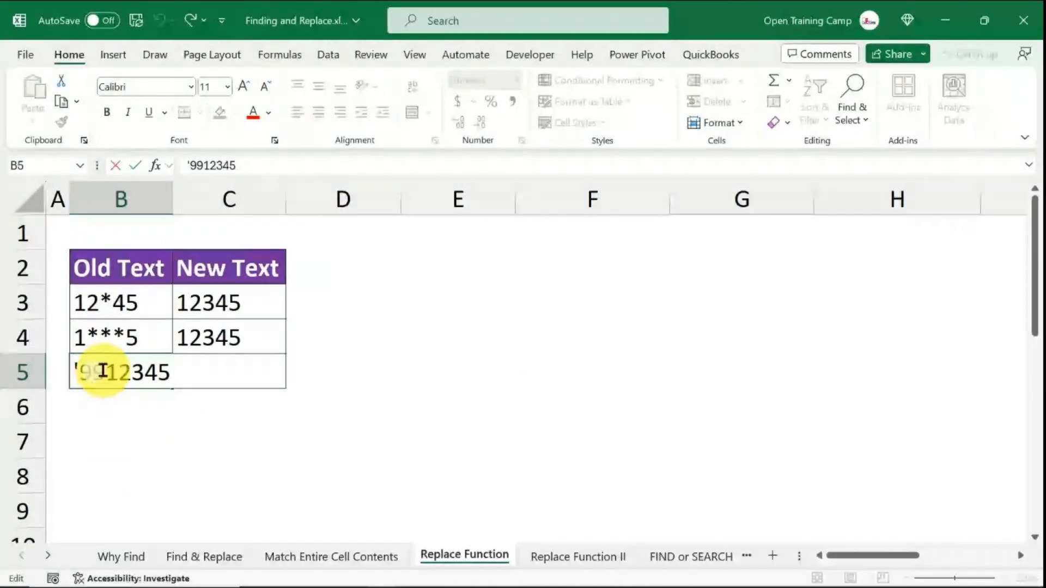
drag(89, 369, 75, 371)
key(Delete)
click(116, 443)
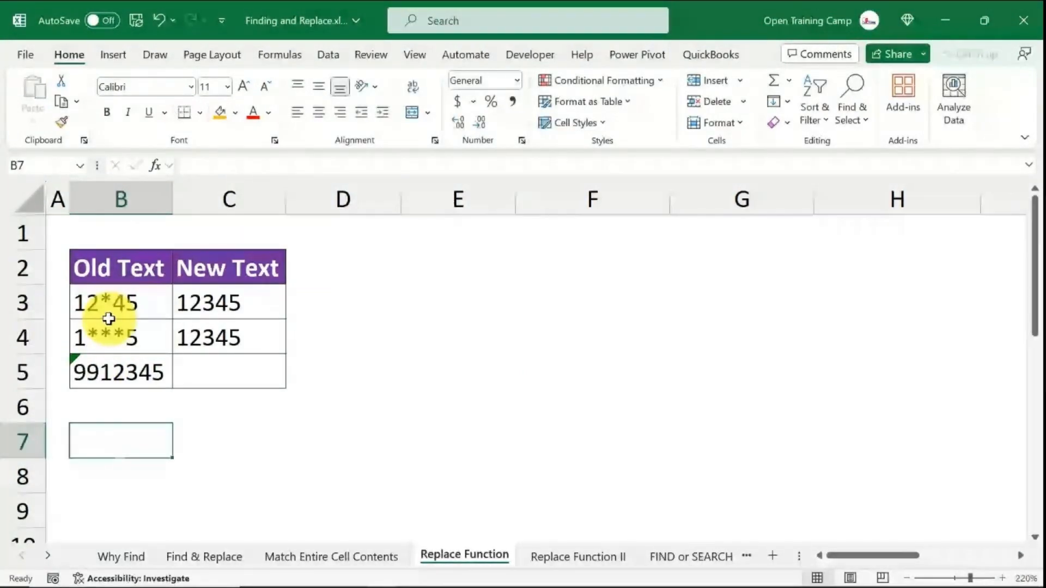
- Widen column B of the Old Text table considerably
click(118, 374)
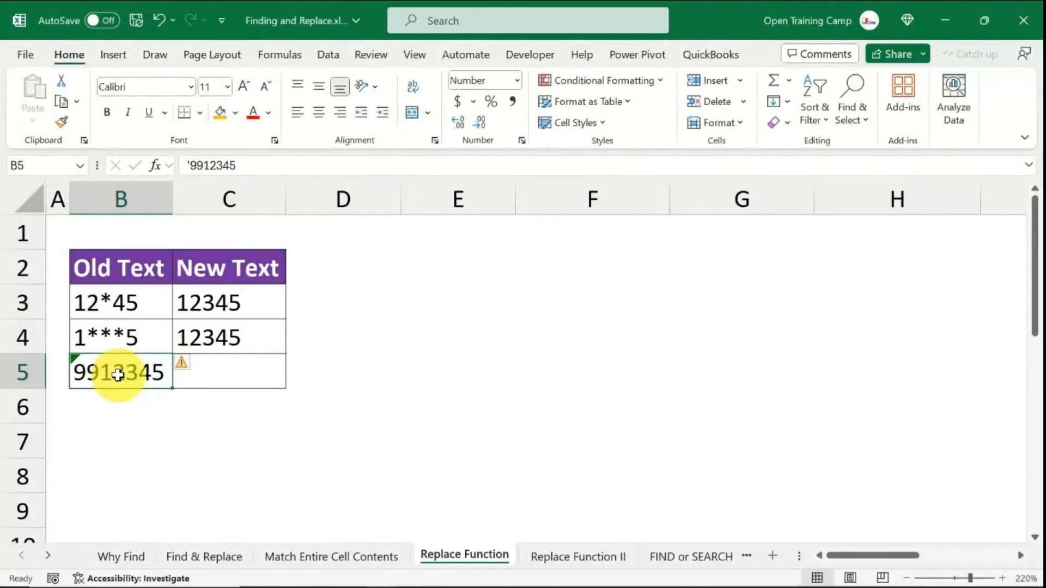
click(117, 441)
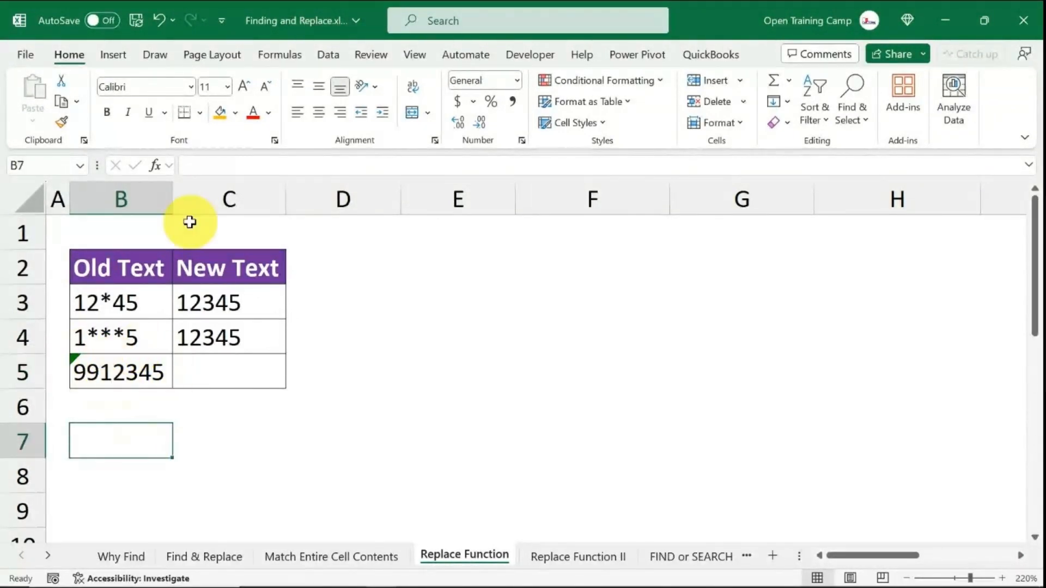
click(157, 208)
drag(173, 198, 302, 198)
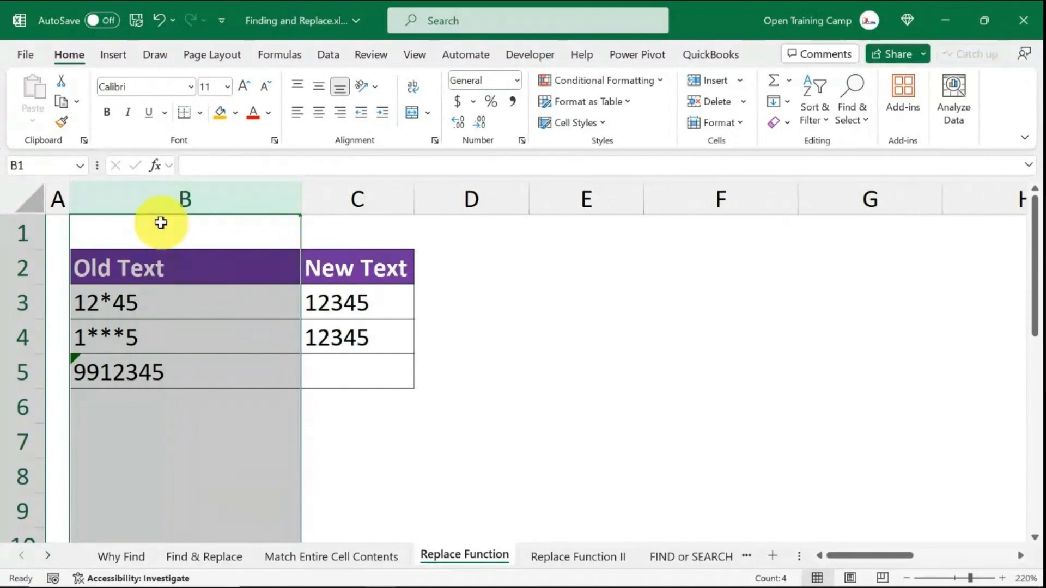
click(165, 408)
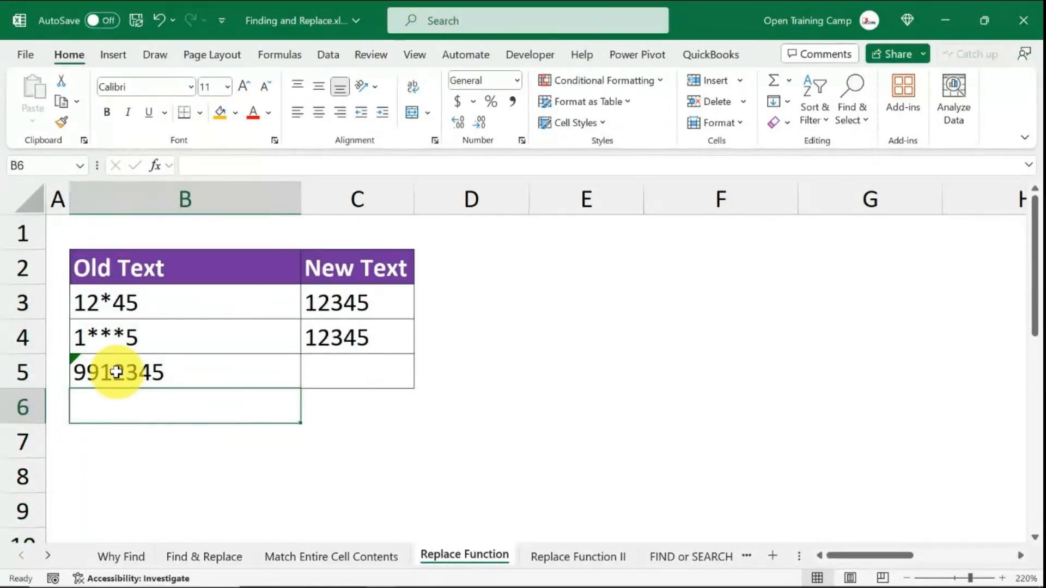
- Check the formula in C3 against the text in B5, and narrow column B to a moderate width
click(358, 301)
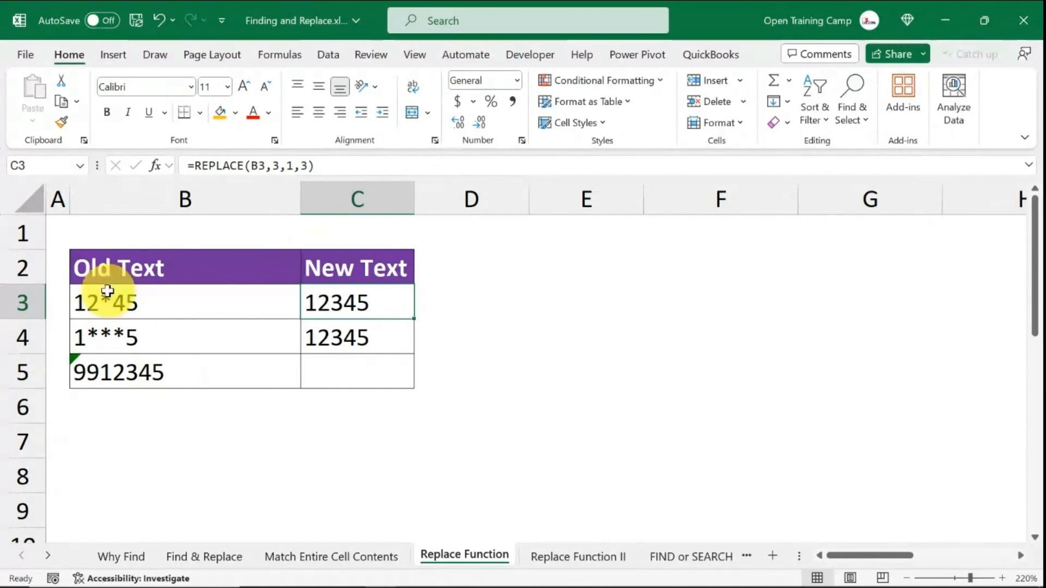
click(105, 372)
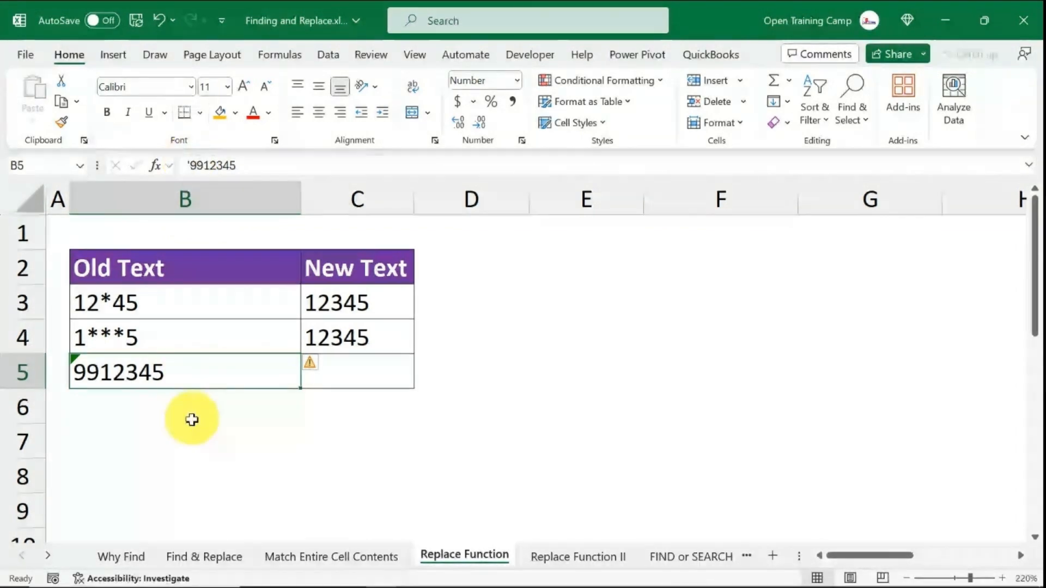
click(276, 435)
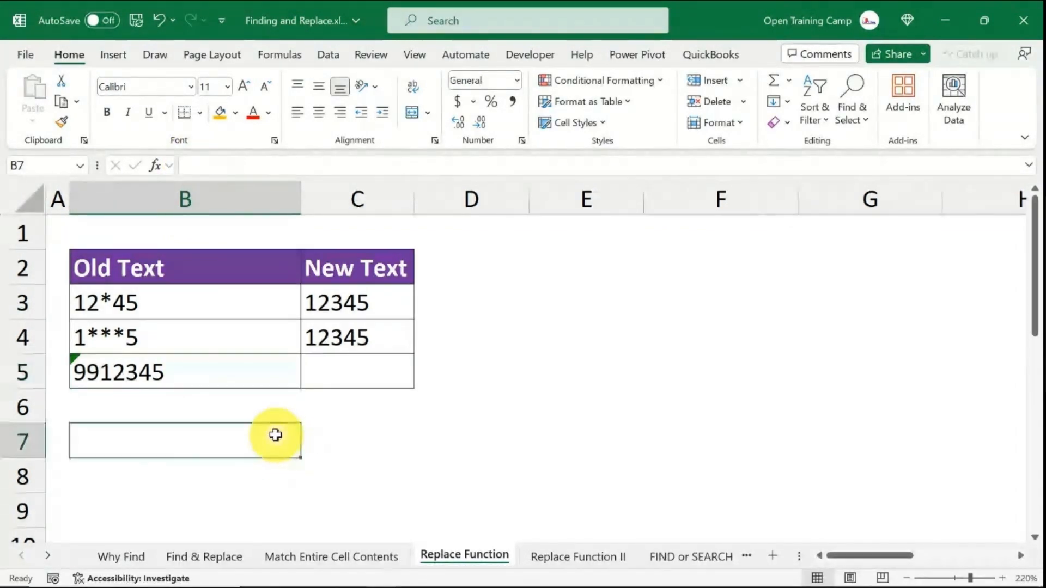
click(169, 369)
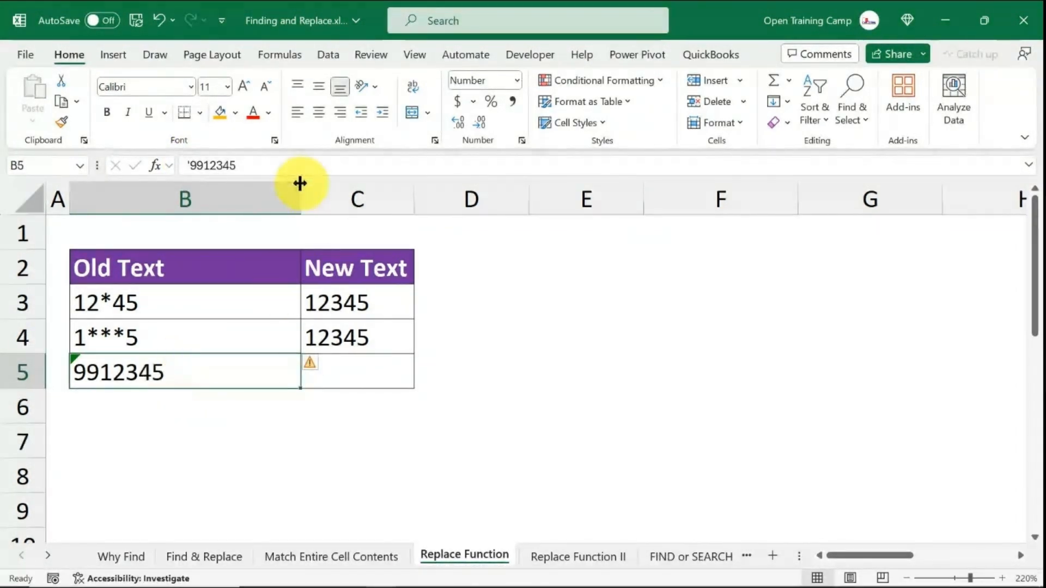
drag(300, 192, 244, 193)
- Enter the formula =REPLACE(B5,3,2,"") in cell C5 of the New Text column
click(306, 371)
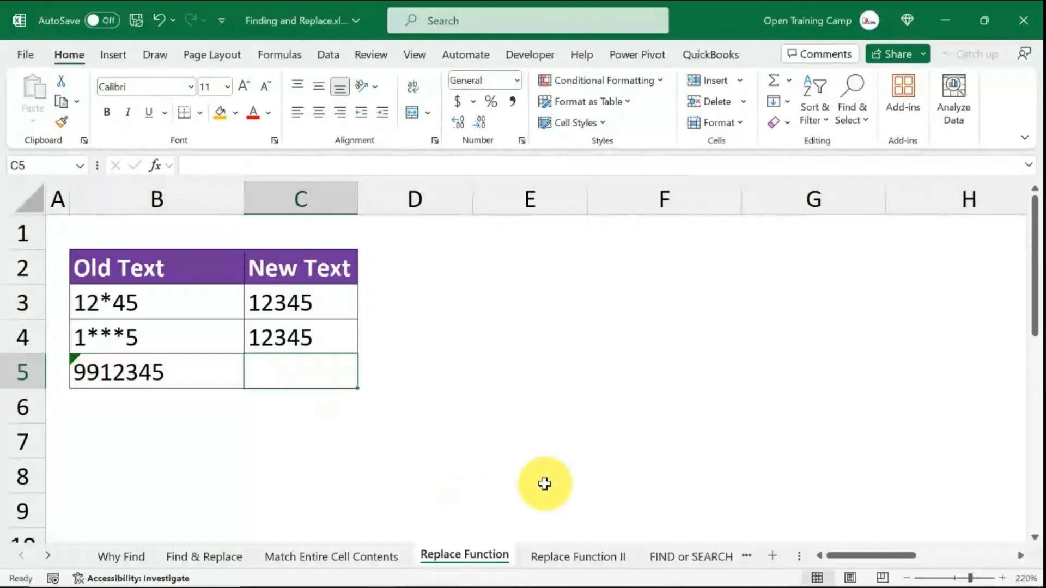
text(=relace)
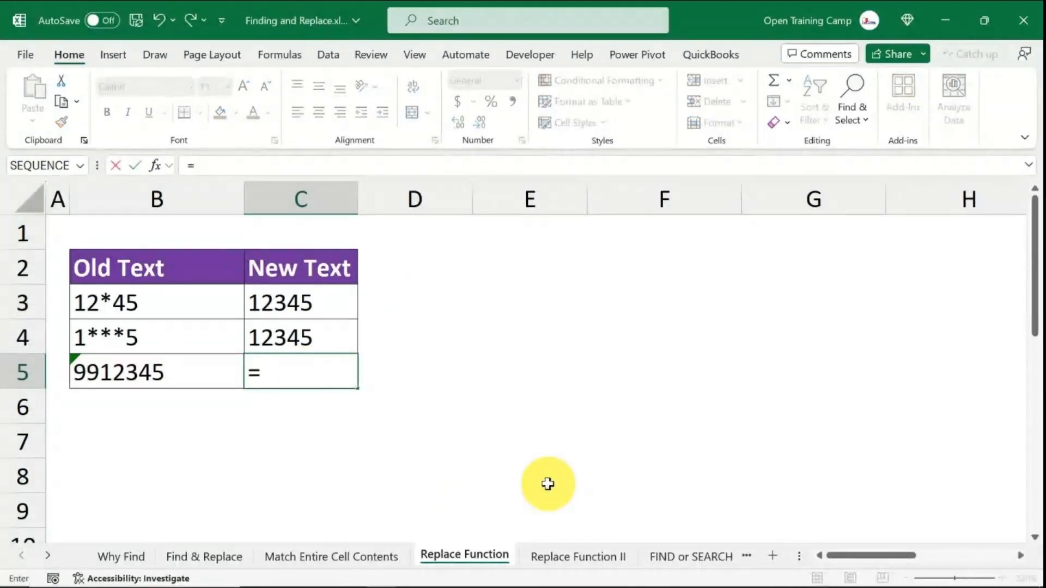
key(BackSpace)
key(BackSpace)
key(BackSpace)
key(BackSpace)
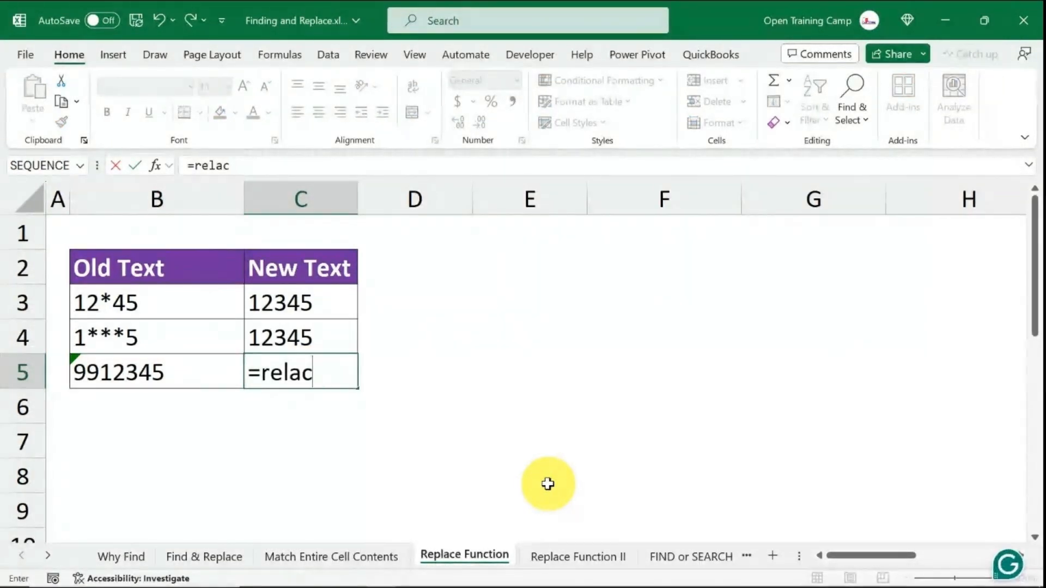
text(pla)
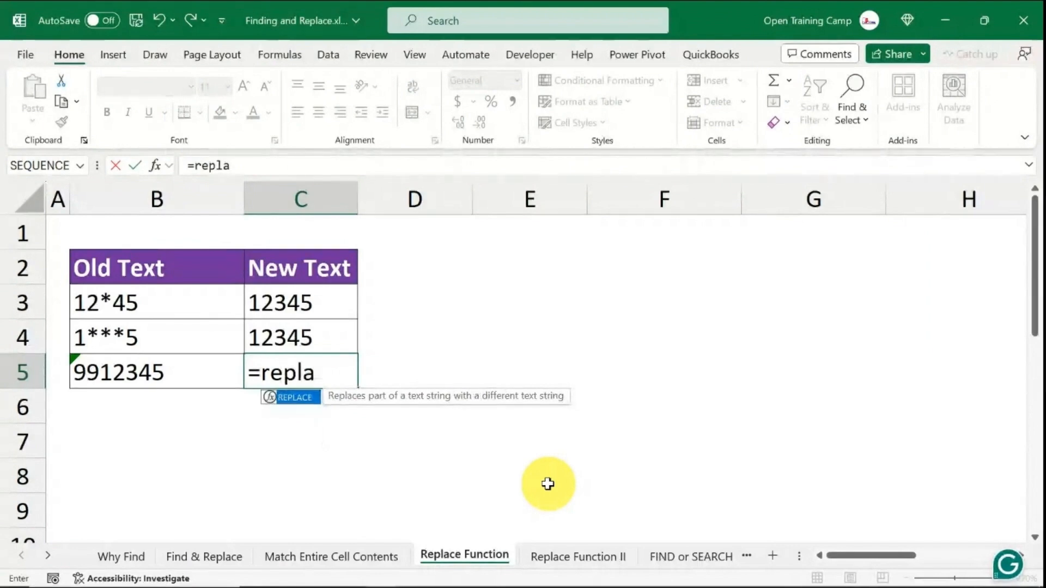
key(Tab)
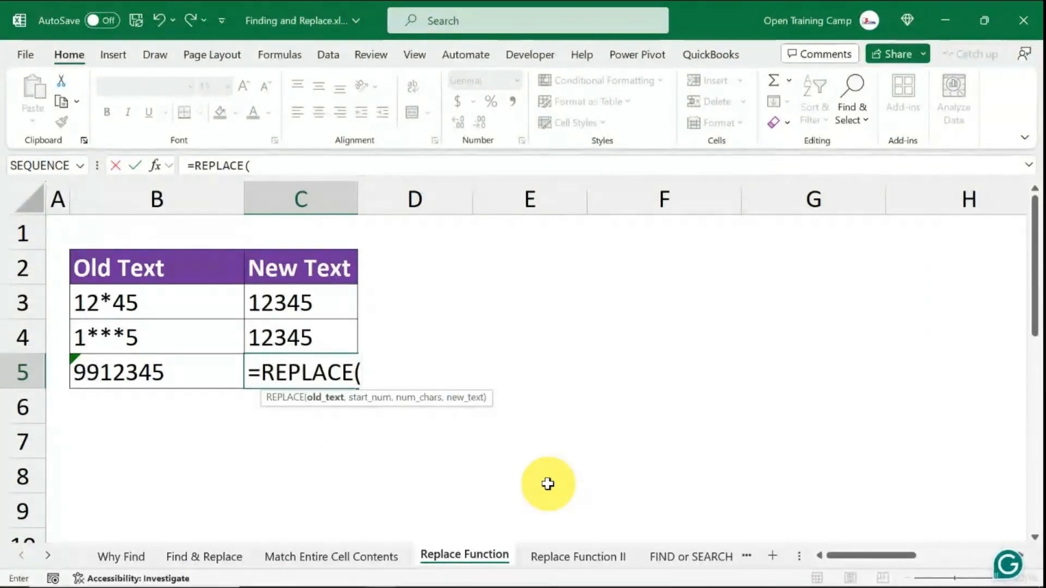
click(378, 377)
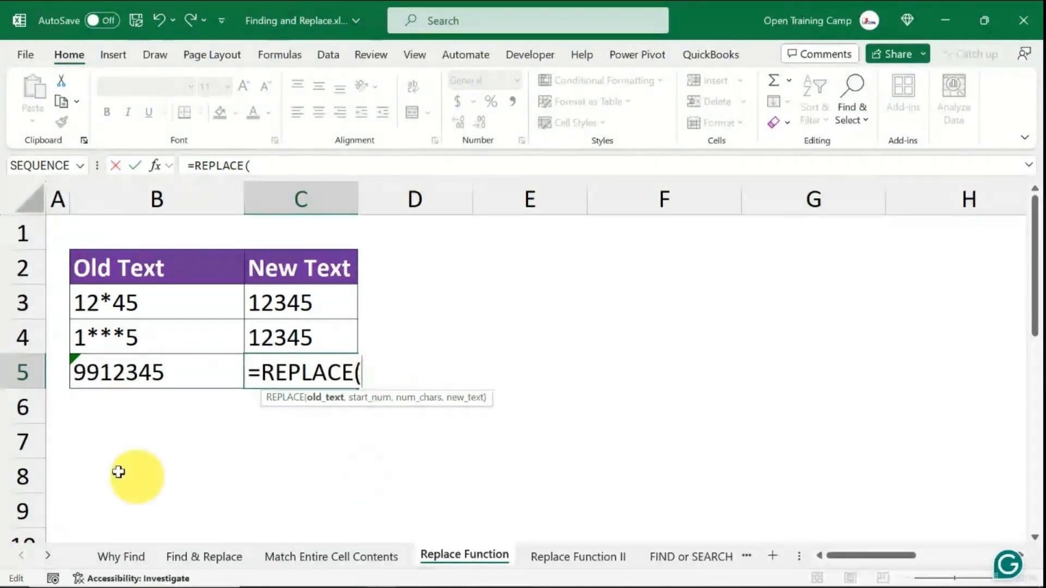
click(150, 367)
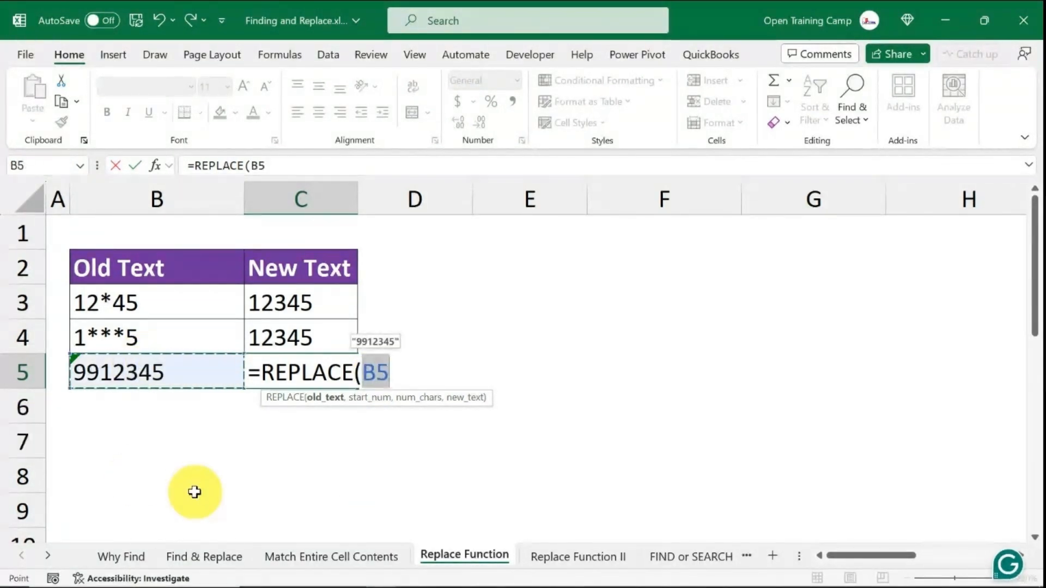
text(,)
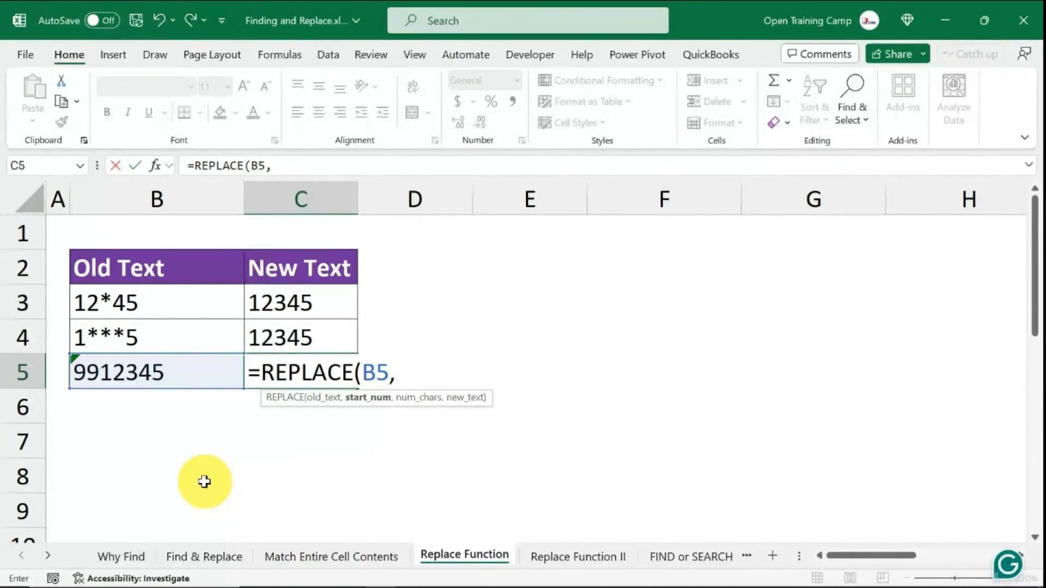
text(3,)
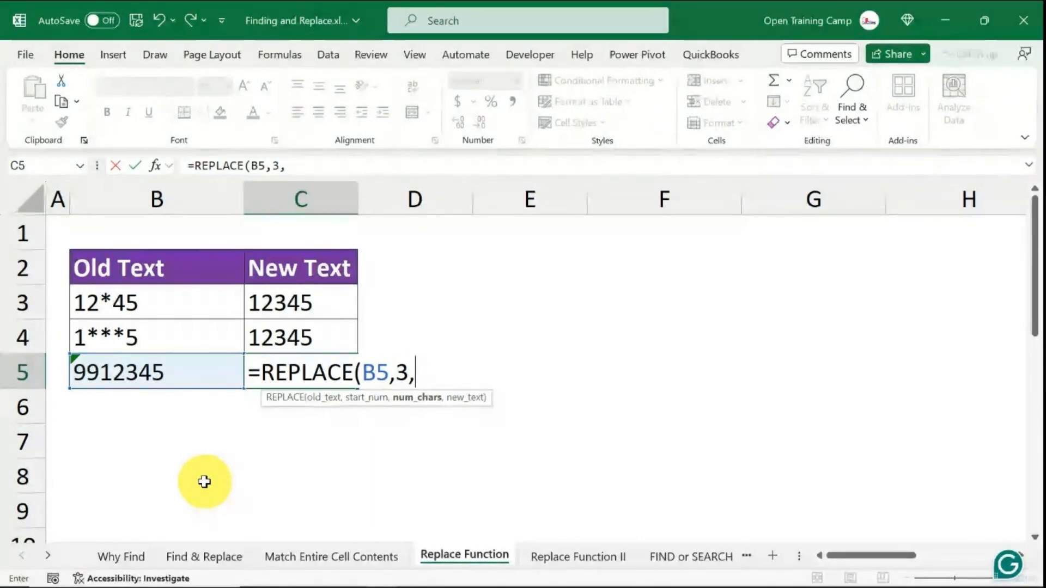
text(2)
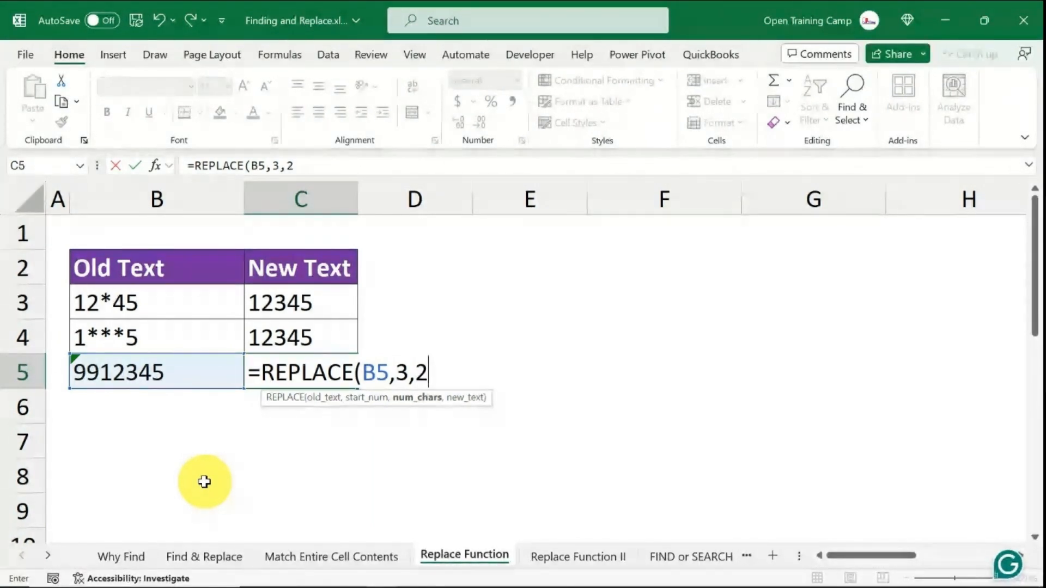
text(,)
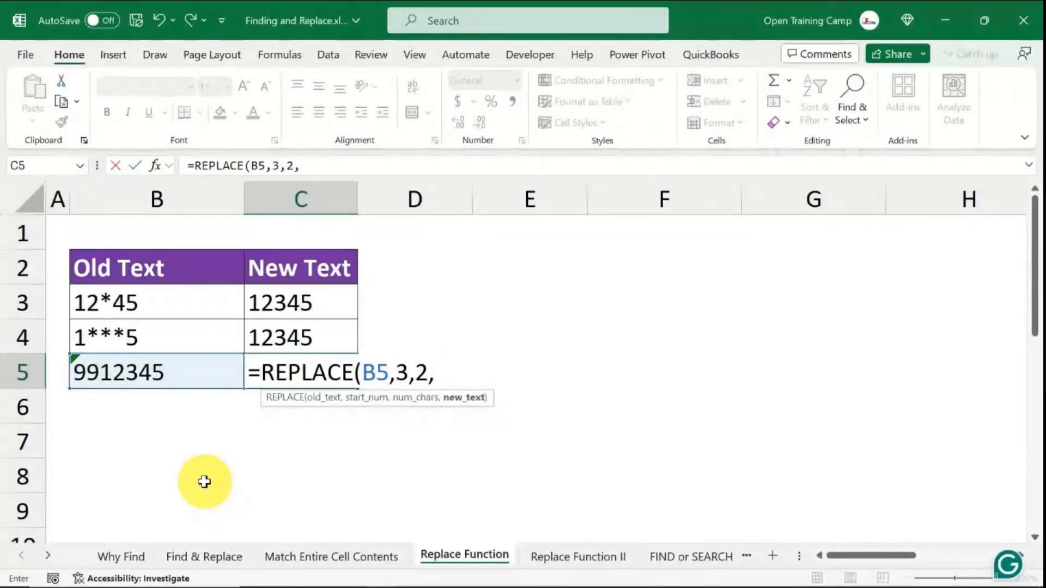
text("")
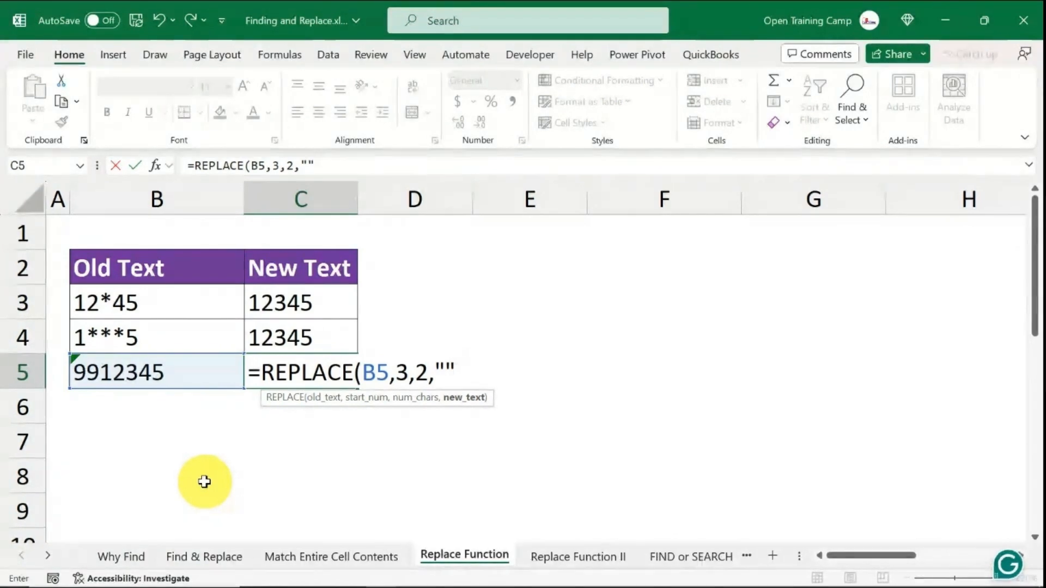
text())
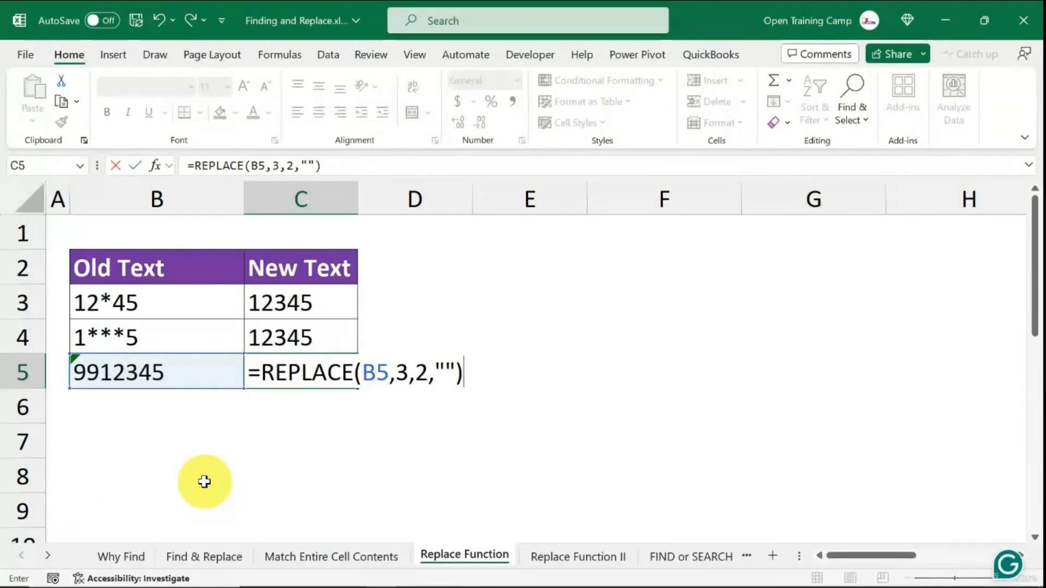
key(Return)
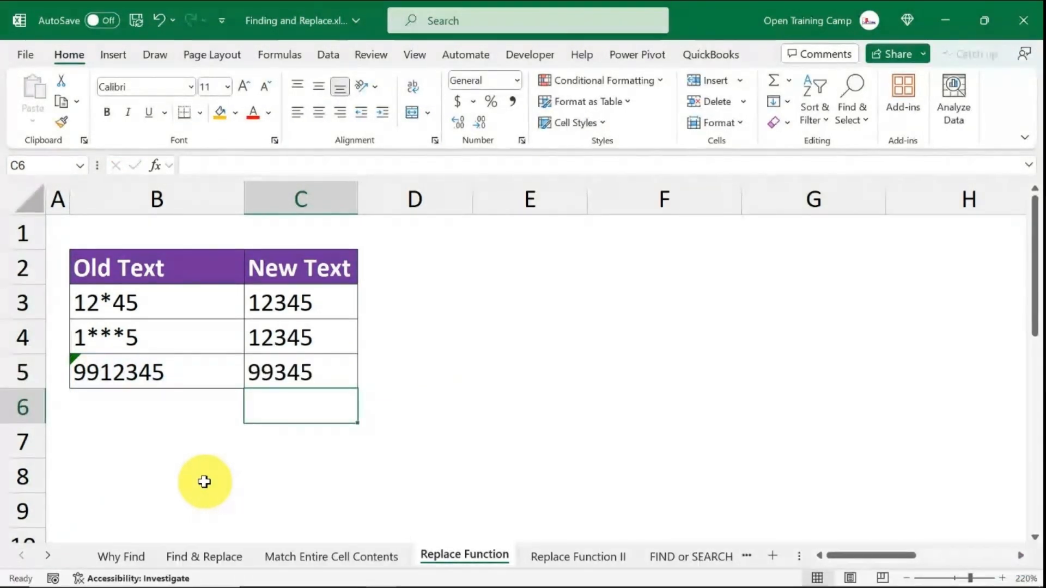
- Edit the formula in C5 to change the start position to 1, giving =REPLACE(B5,1,2,"")
click(602, 382)
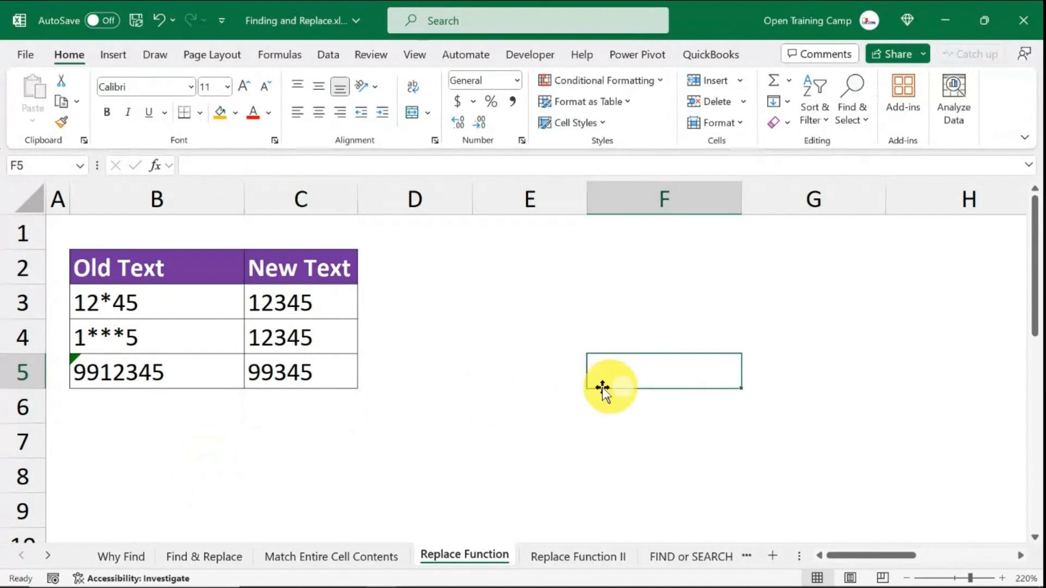
click(311, 374)
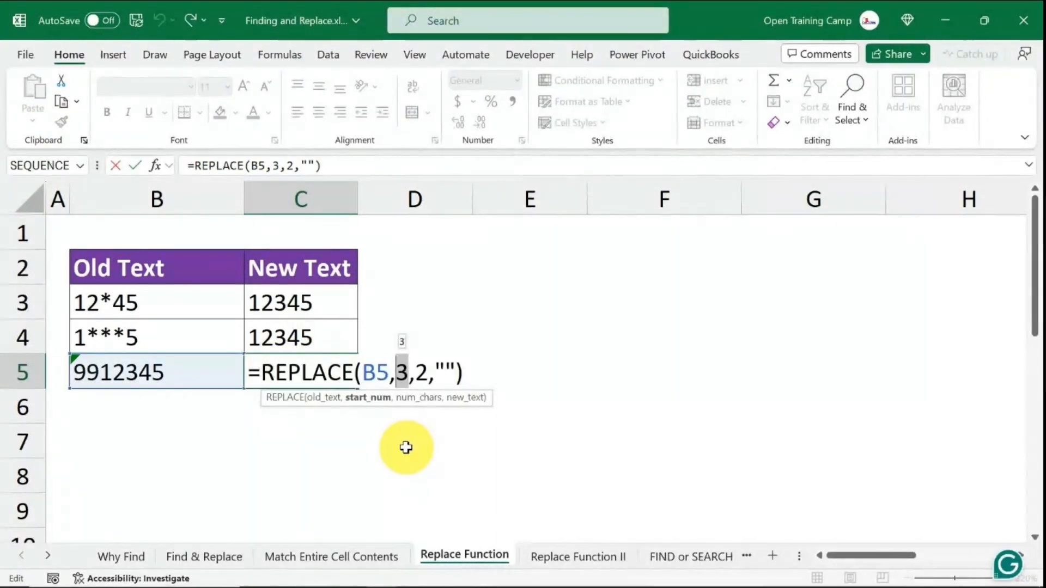
text(1)
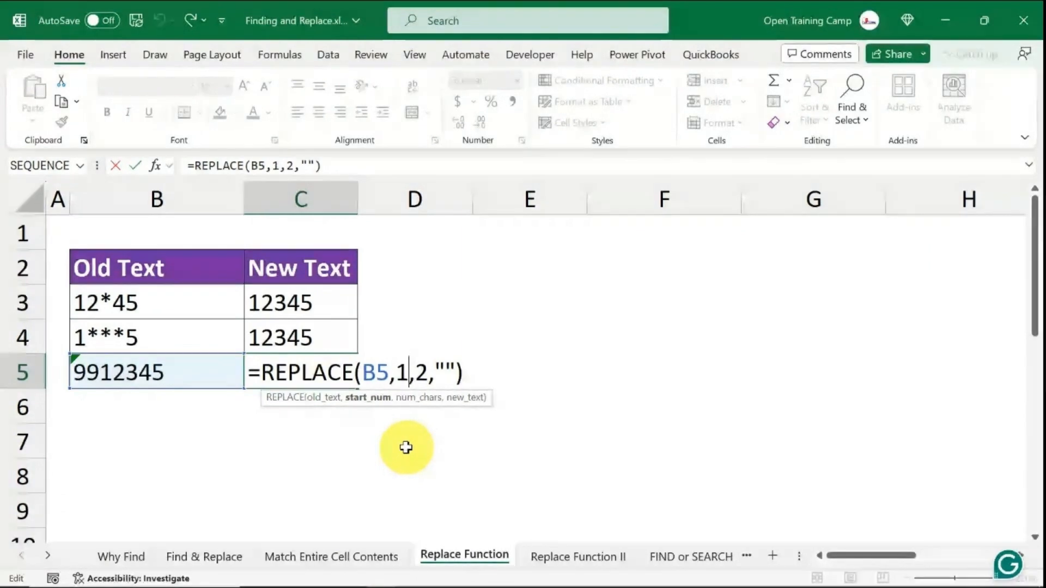
key(Return)
drag(331, 295, 335, 375)
click(565, 343)
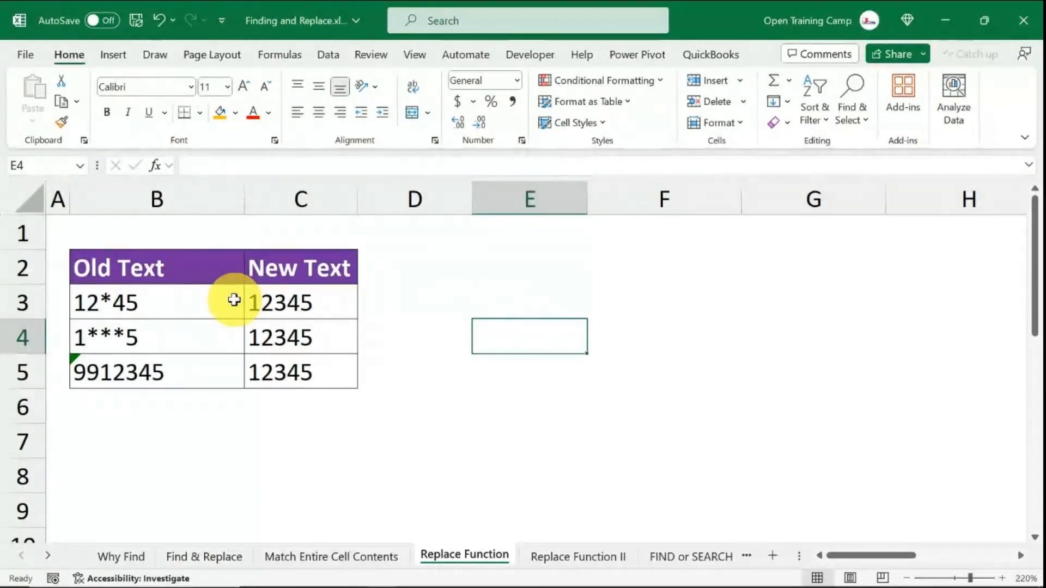
click(856, 115)
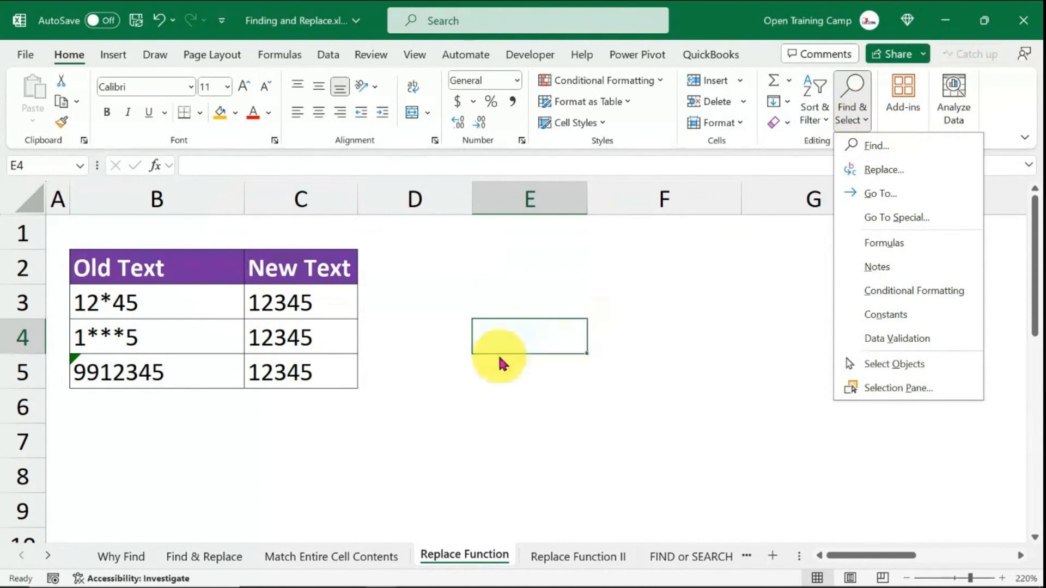
click(477, 393)
- Open the Replace Function II sheet and browse its product code and price tables
click(577, 554)
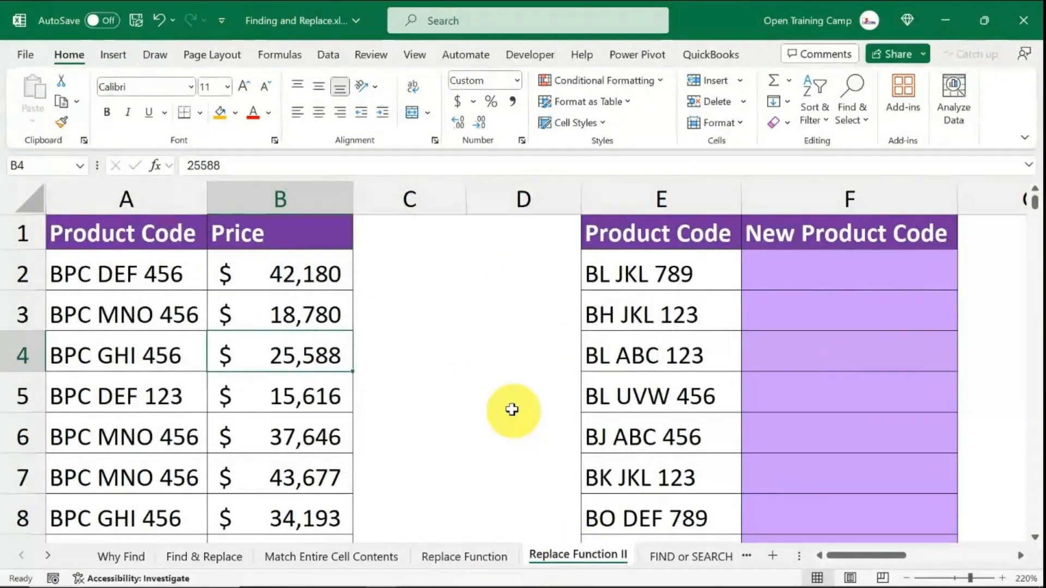
click(496, 377)
scroll(498, 374, down, 1)
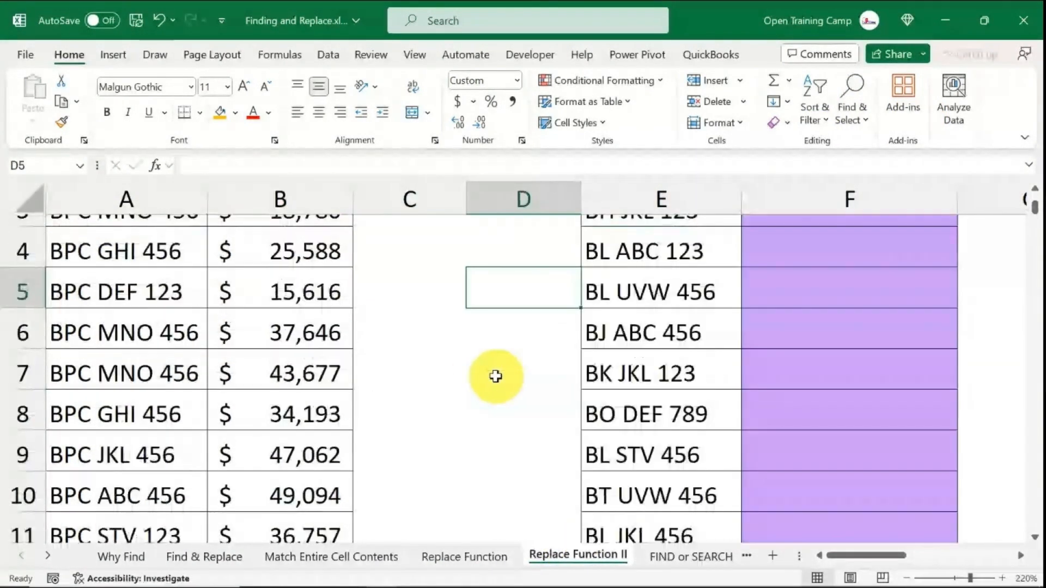
- Examine the product code table and the empty New Product Code column on this sheet
scroll(498, 374, up, 1)
click(817, 271)
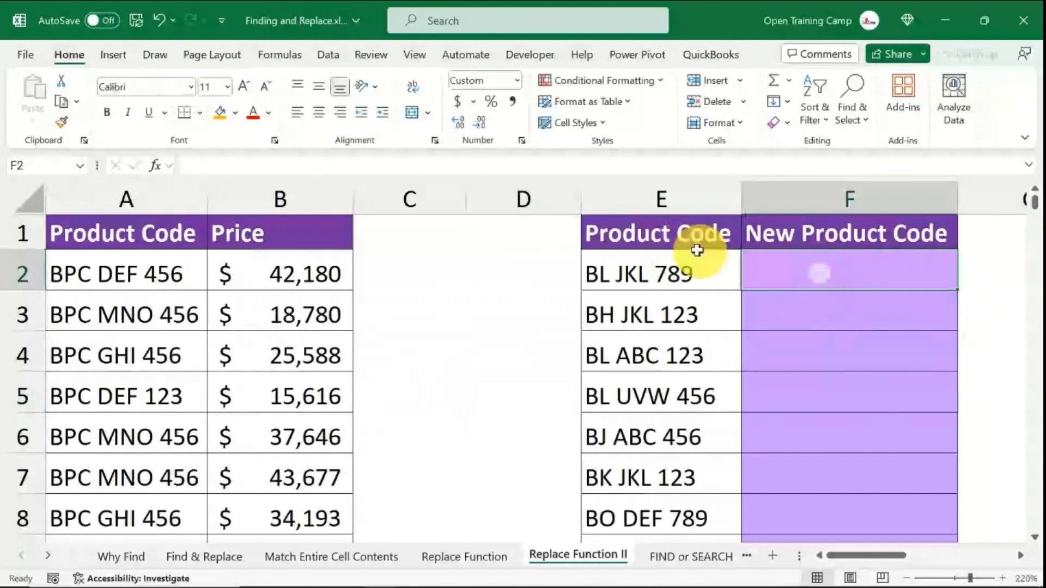
click(682, 198)
click(677, 351)
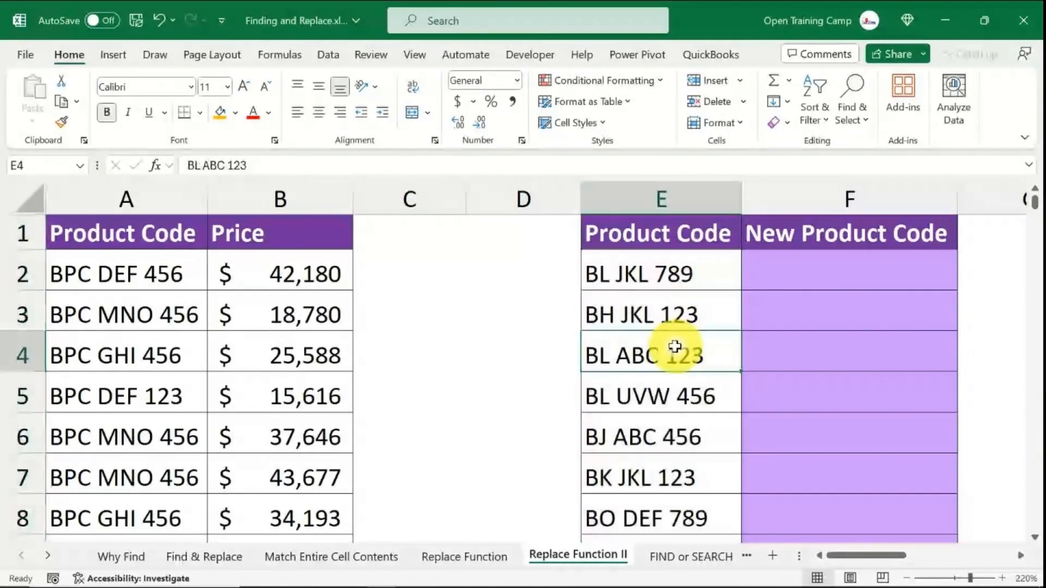
click(829, 275)
click(832, 227)
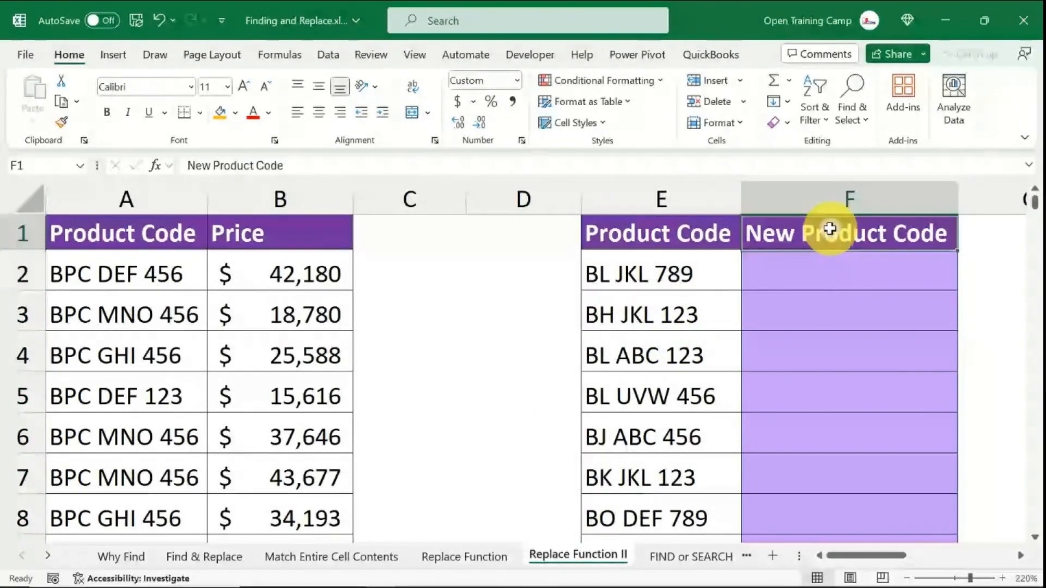
click(807, 273)
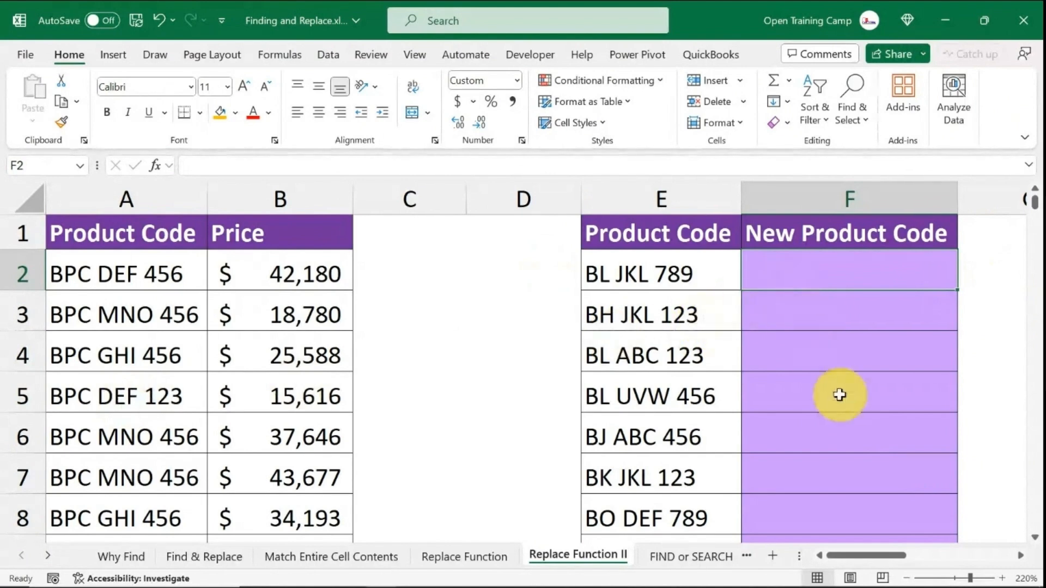
- Type BPC JKL 789 into F2 as the intended new code for the first product
click(683, 273)
click(792, 278)
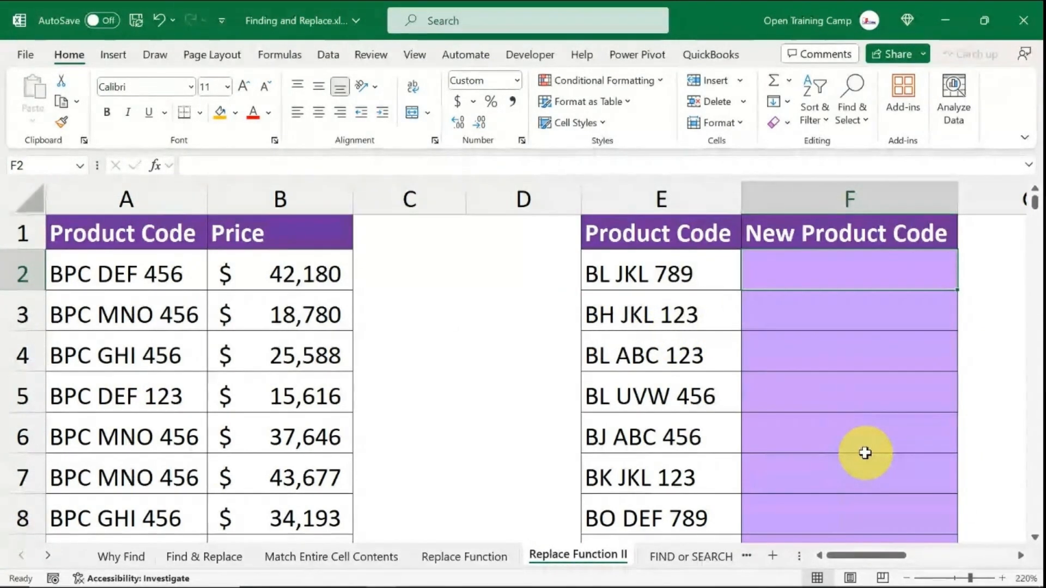
text(BPC)
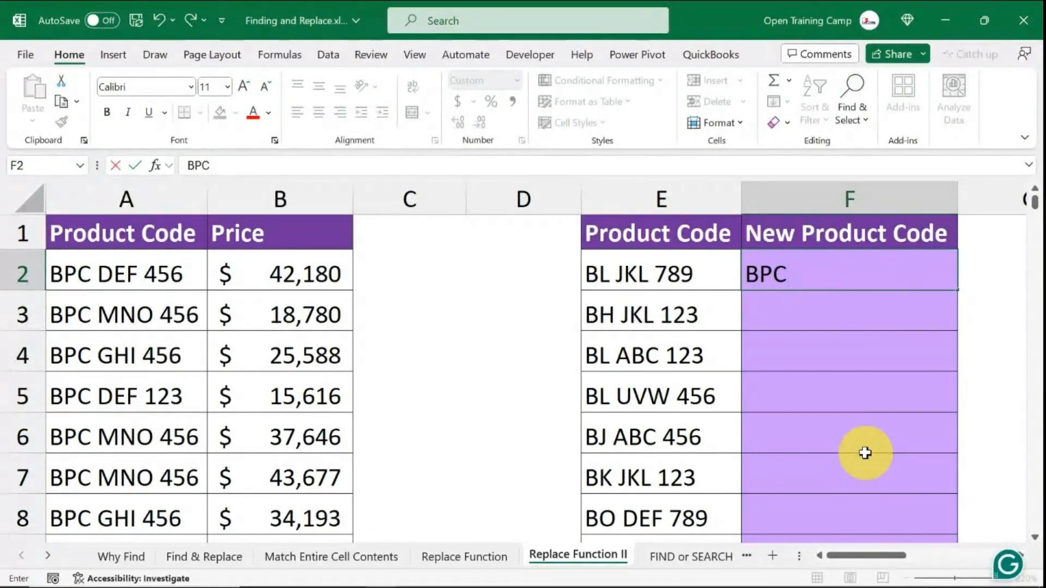
text( JK)
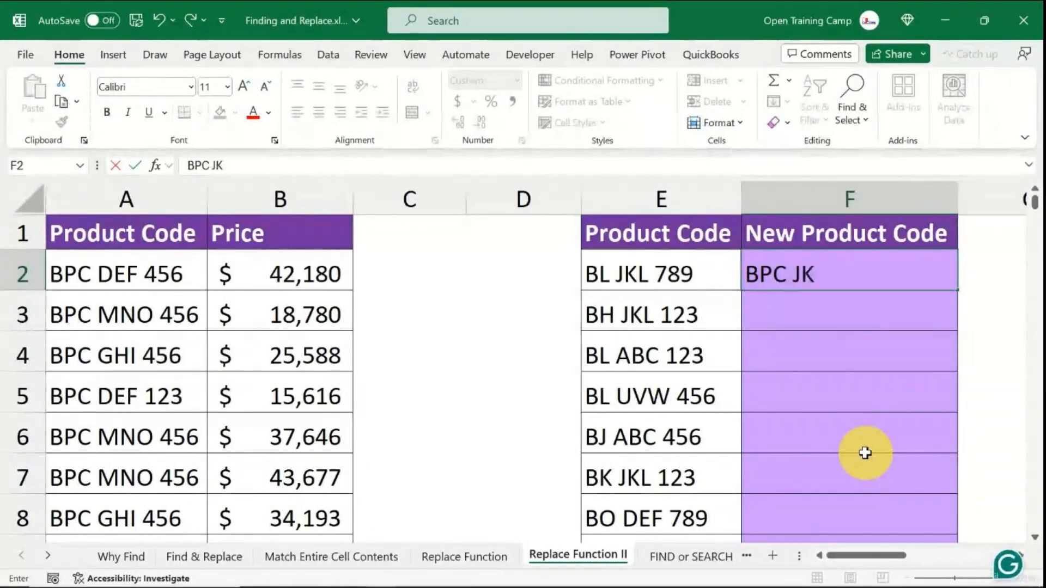
text(L 789)
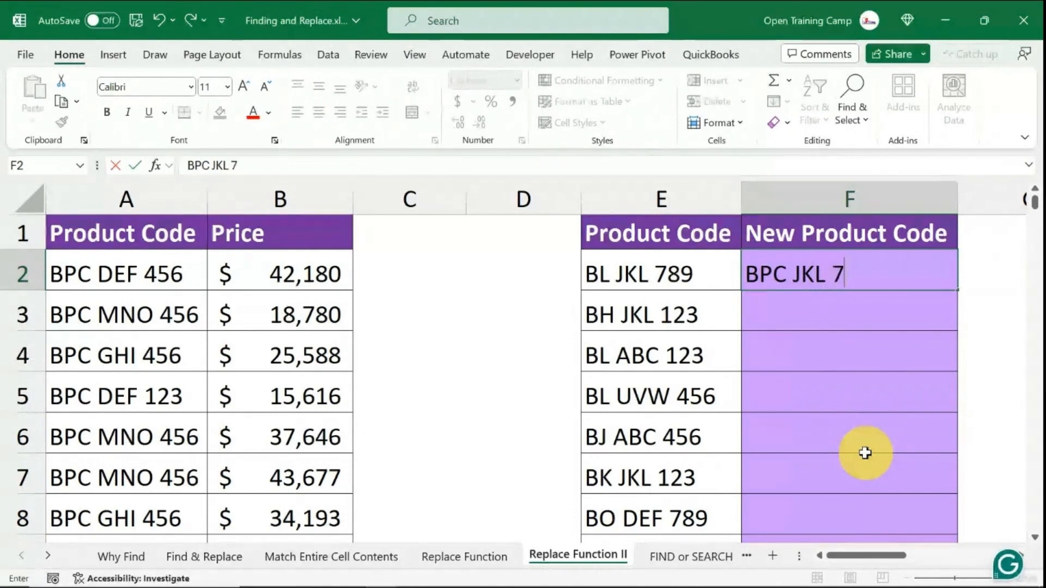
- Enter the formula =REPLACE(E2,1,2,"BPC") in cell F2 of the New Product Code column
click(831, 336)
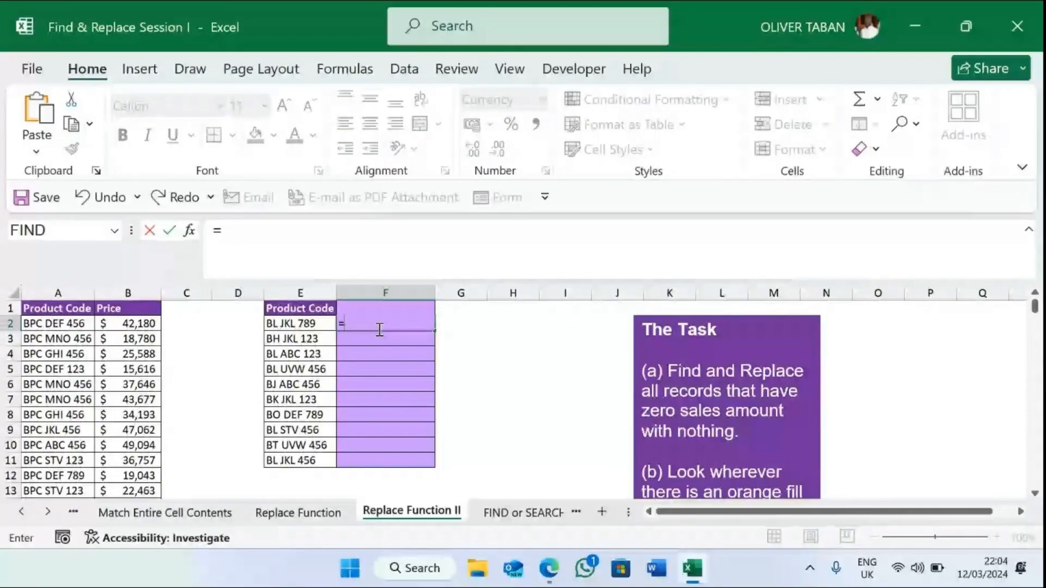
text(REP)
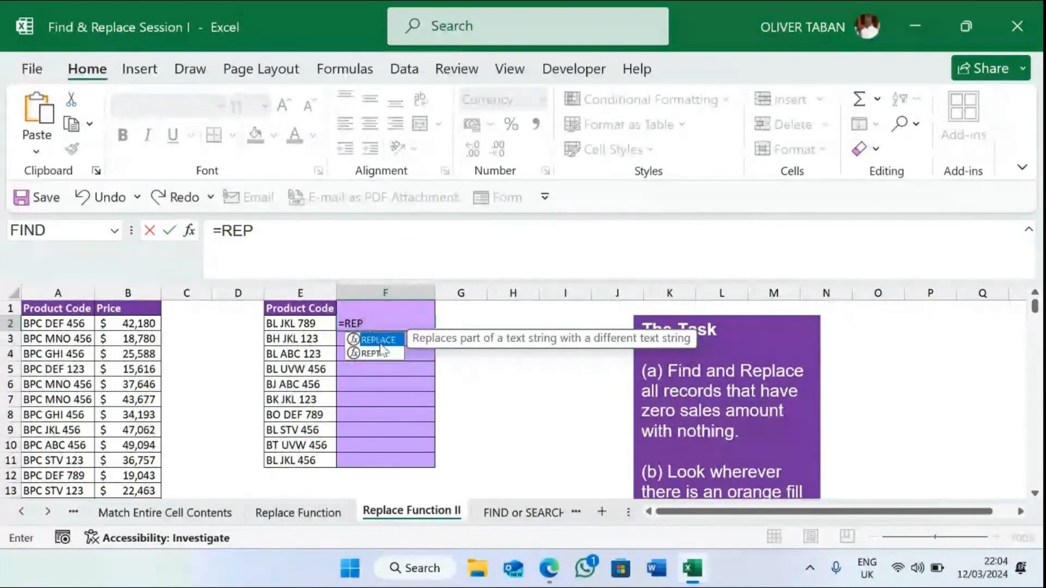
double_click(381, 340)
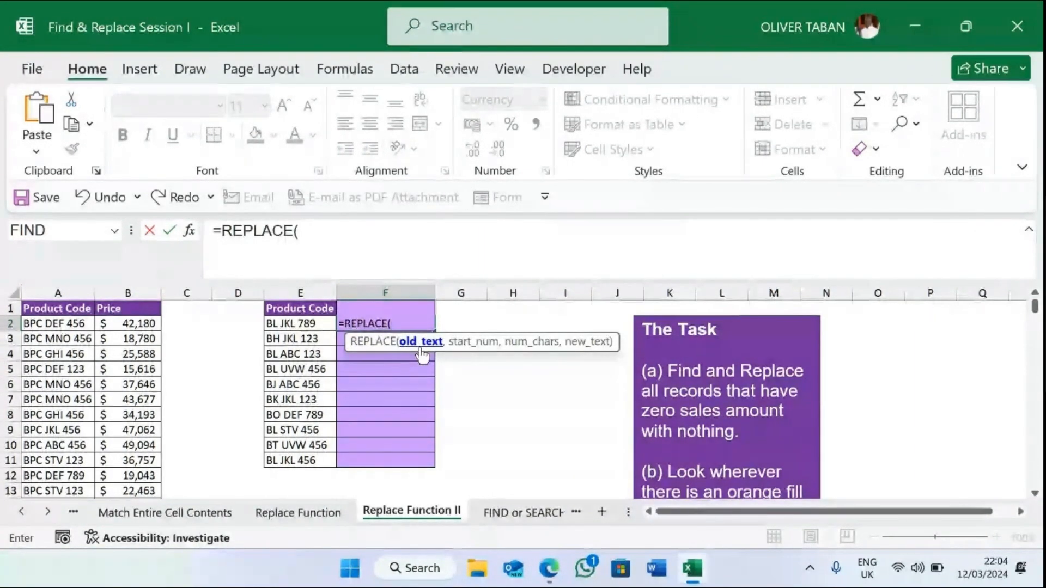
click(314, 325)
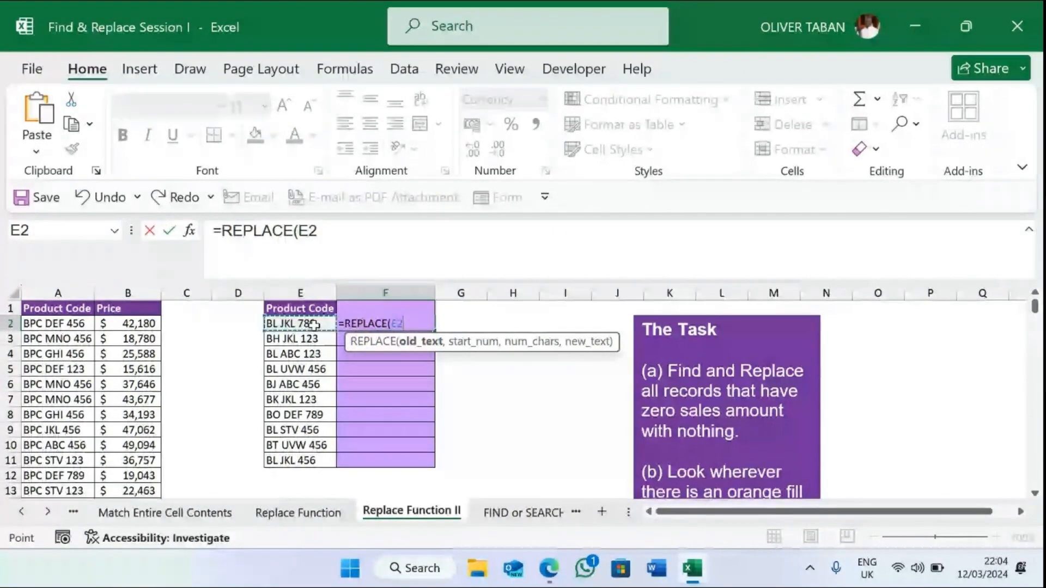
text(,)
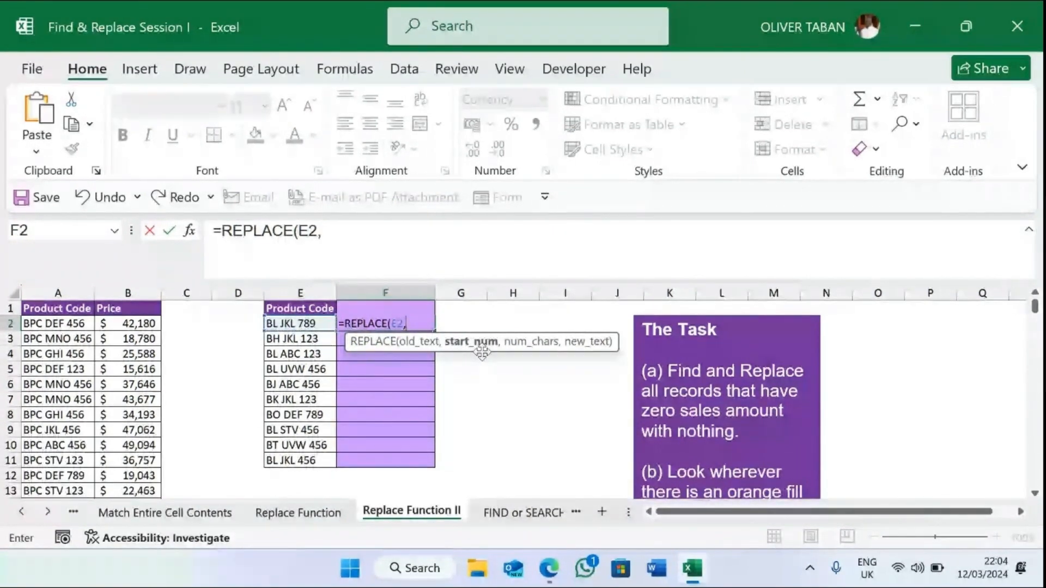
text(1)
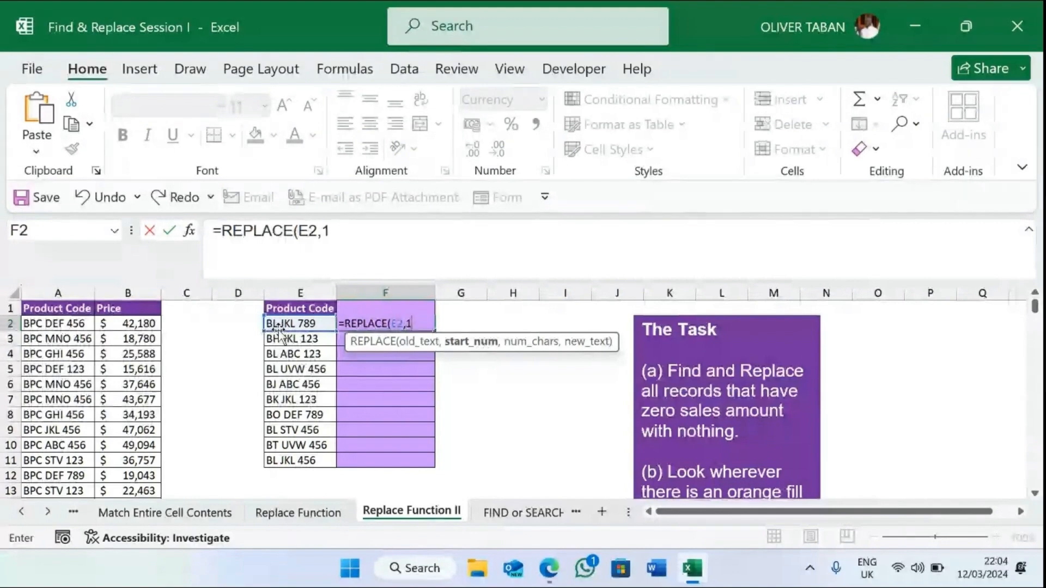
text(,)
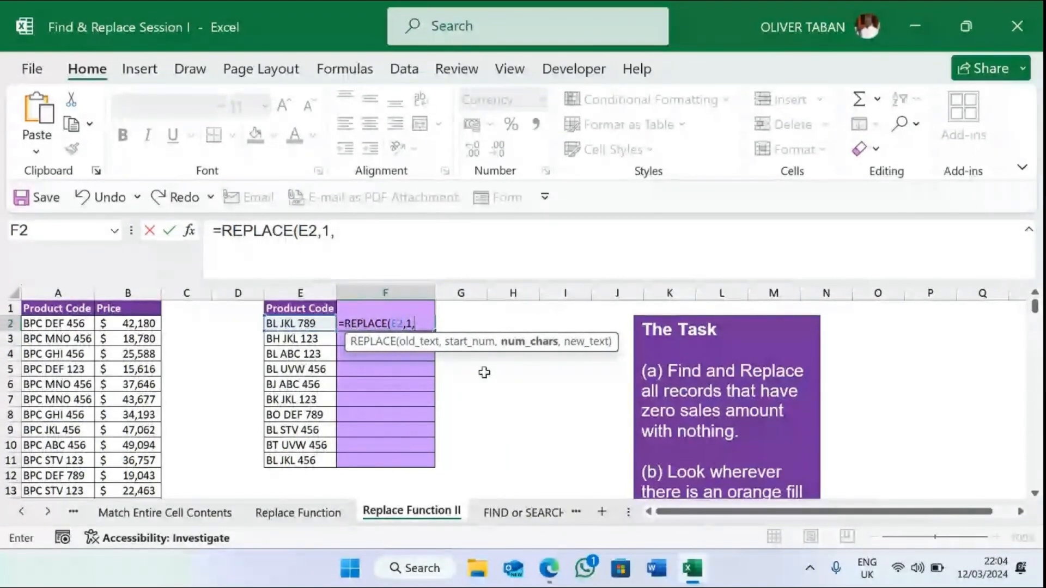
text(2,)
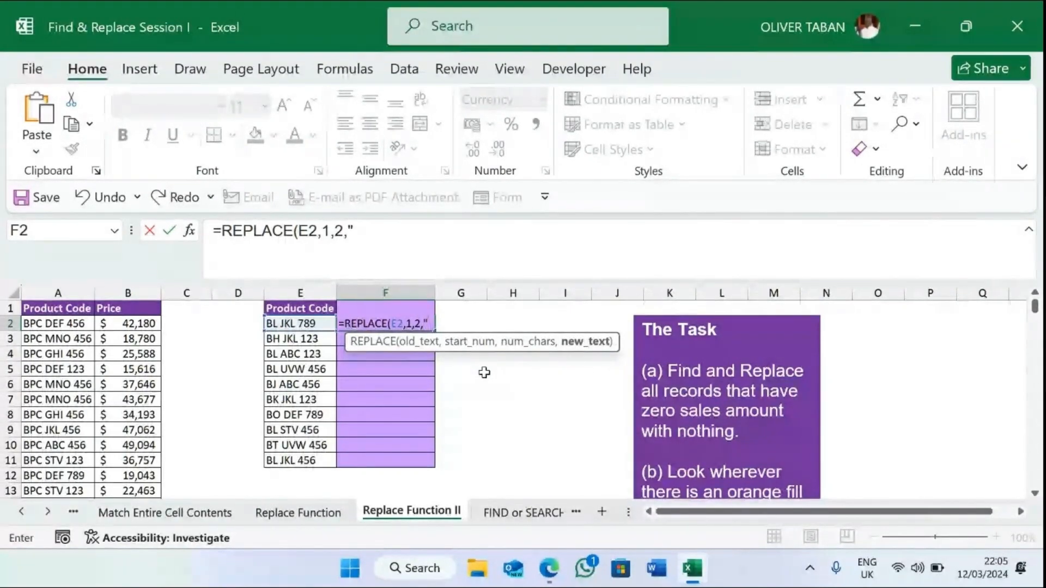
text("BPC")
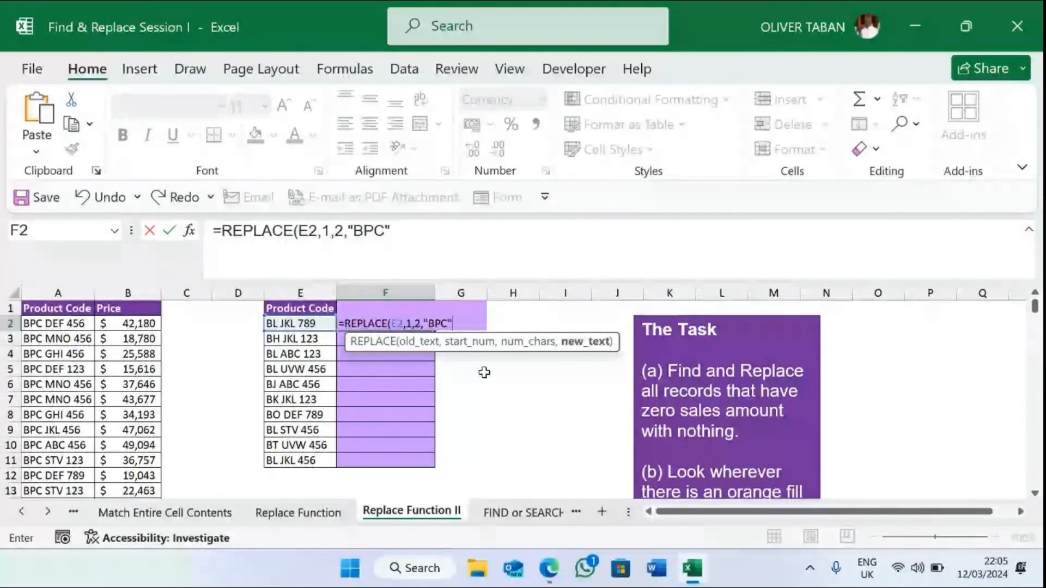
text())
key(Return)
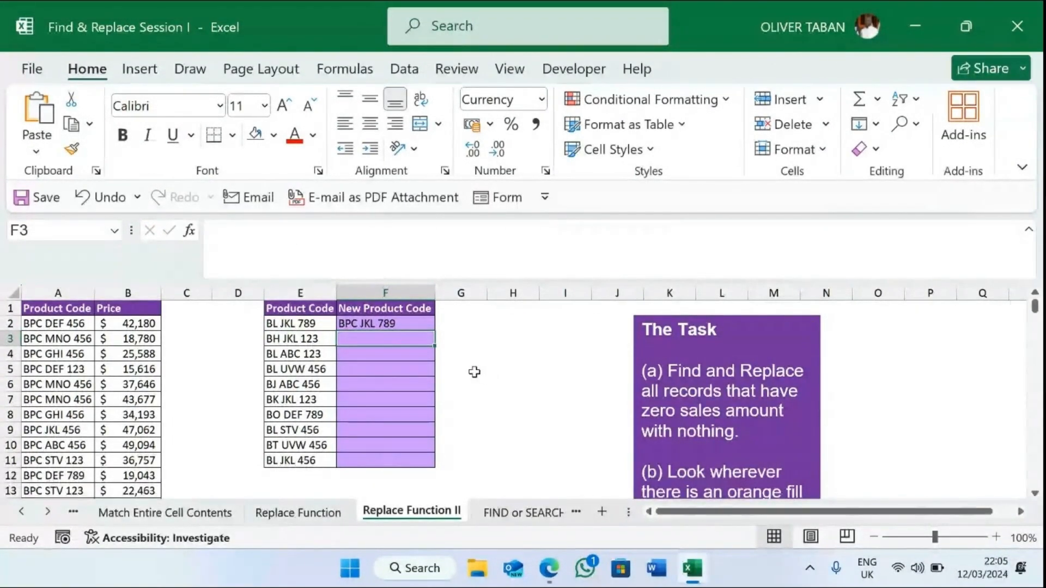
- Fill the REPLACE formula from F2 down through F11
click(398, 325)
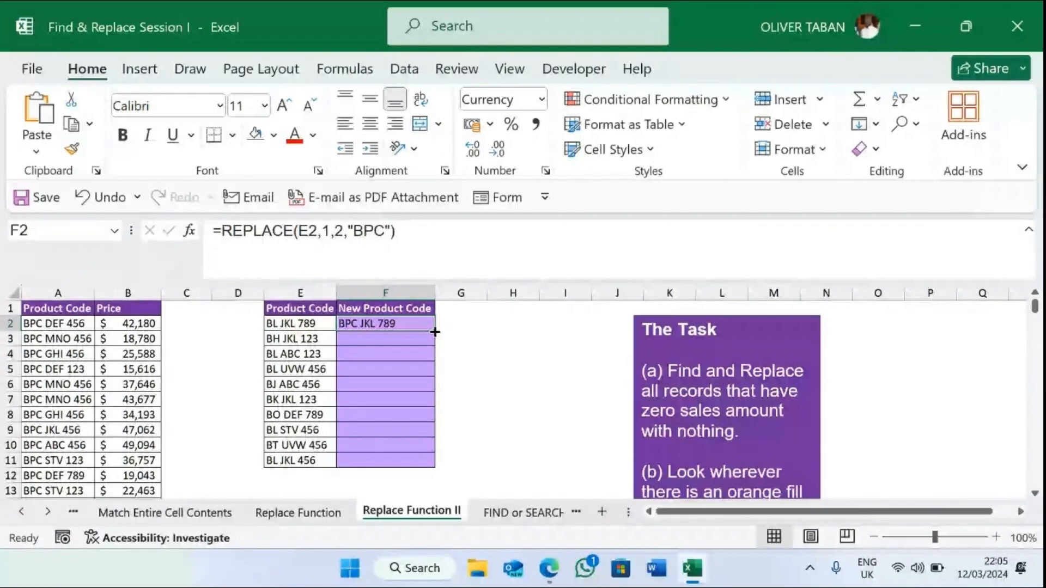
drag(435, 332, 440, 462)
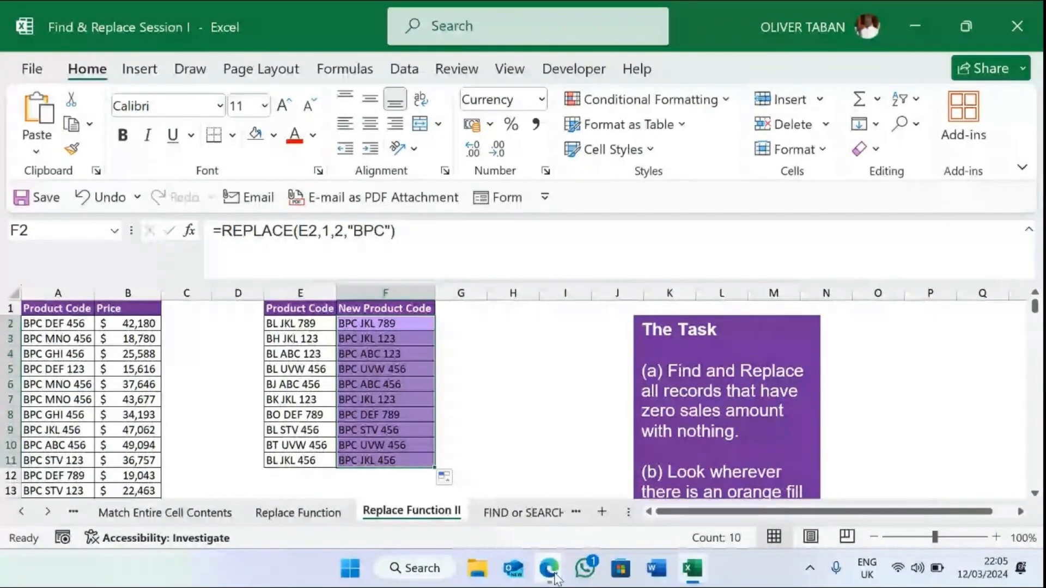
mouse_move(555, 579)
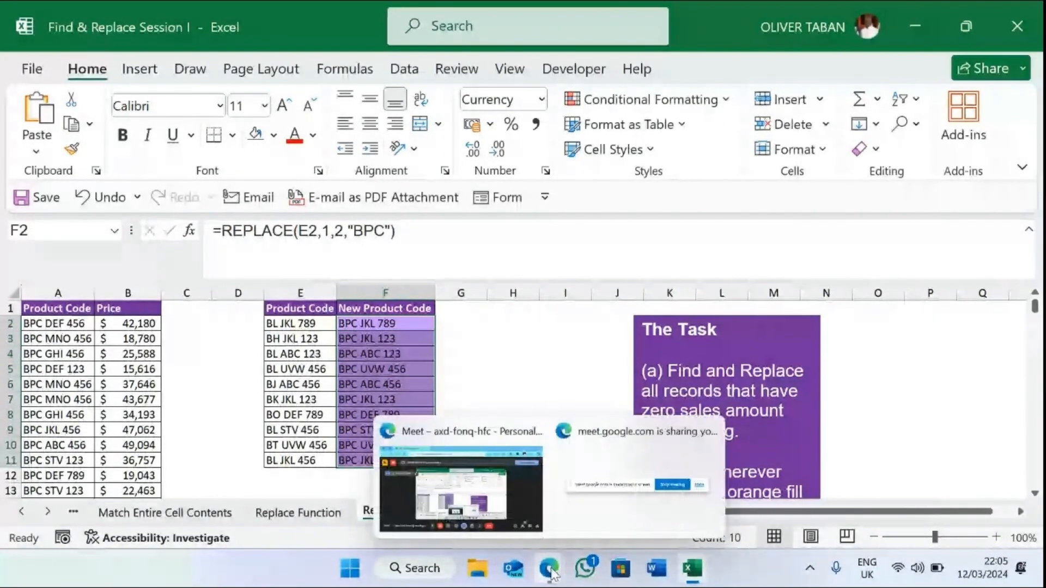
click(489, 501)
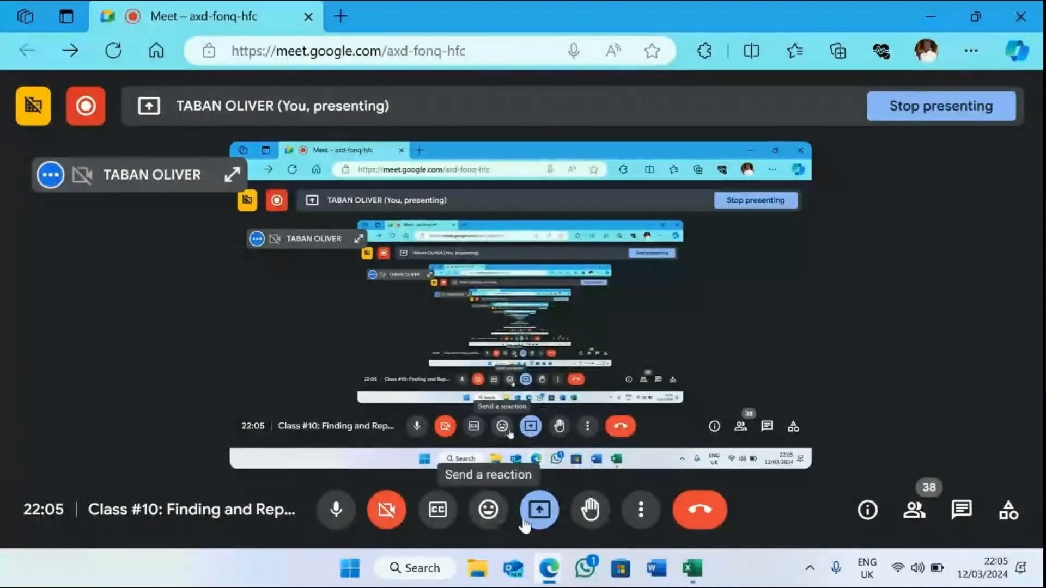
key(alt+Tab)
- Review the FIND or SEARCH function sheet and its notes on how the two functions differ
click(799, 382)
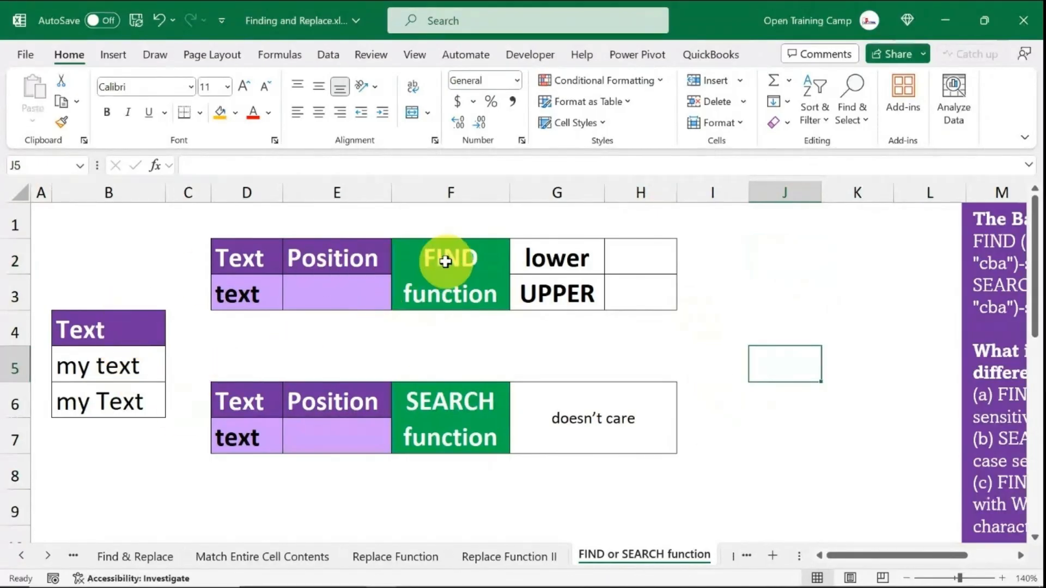
click(445, 261)
click(432, 402)
click(773, 323)
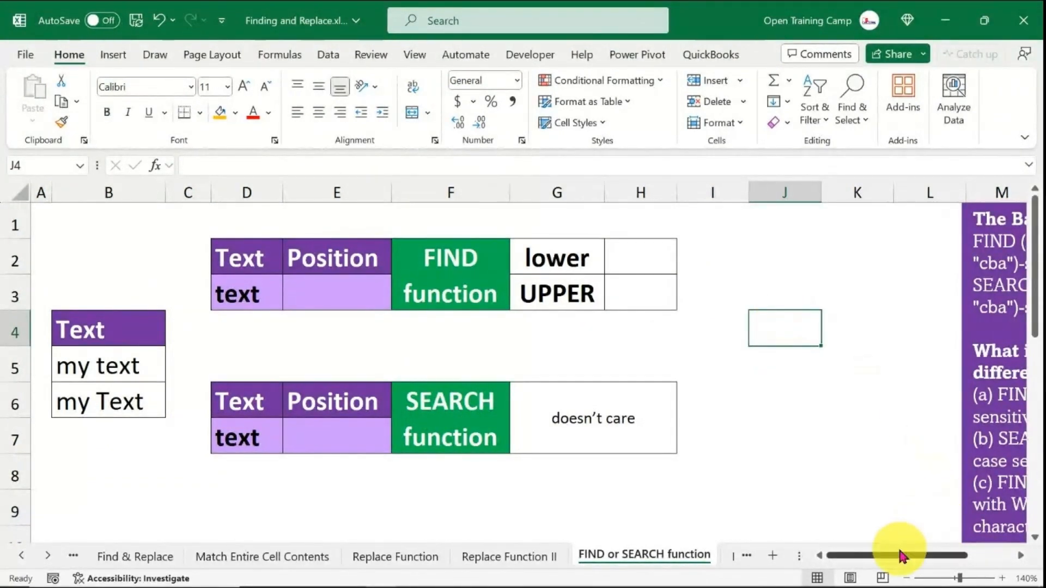
drag(904, 555, 946, 553)
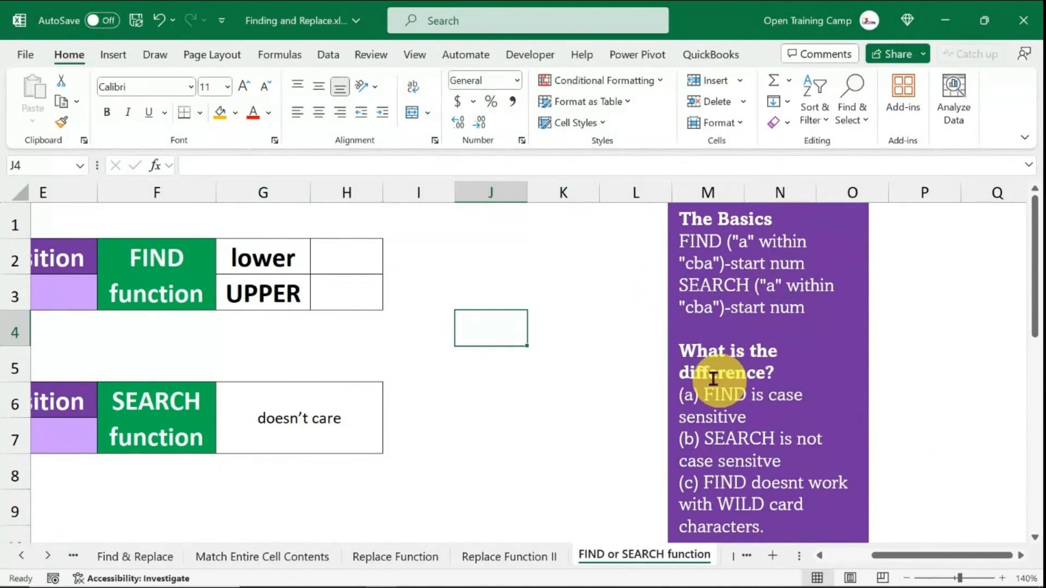
click(604, 343)
drag(926, 555, 882, 560)
click(720, 267)
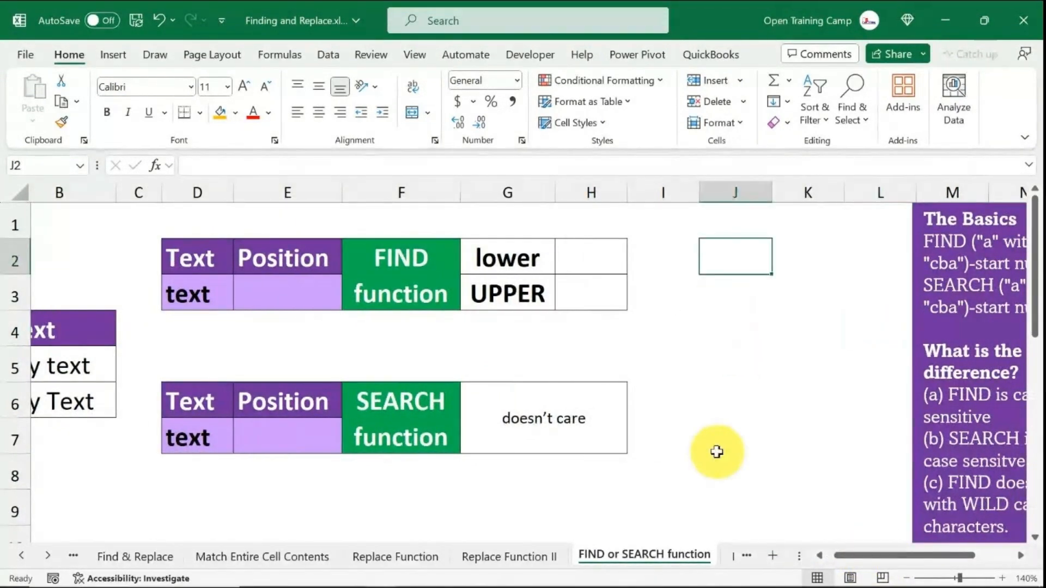
text(=se)
key(BackSpace)
key(BackSpace)
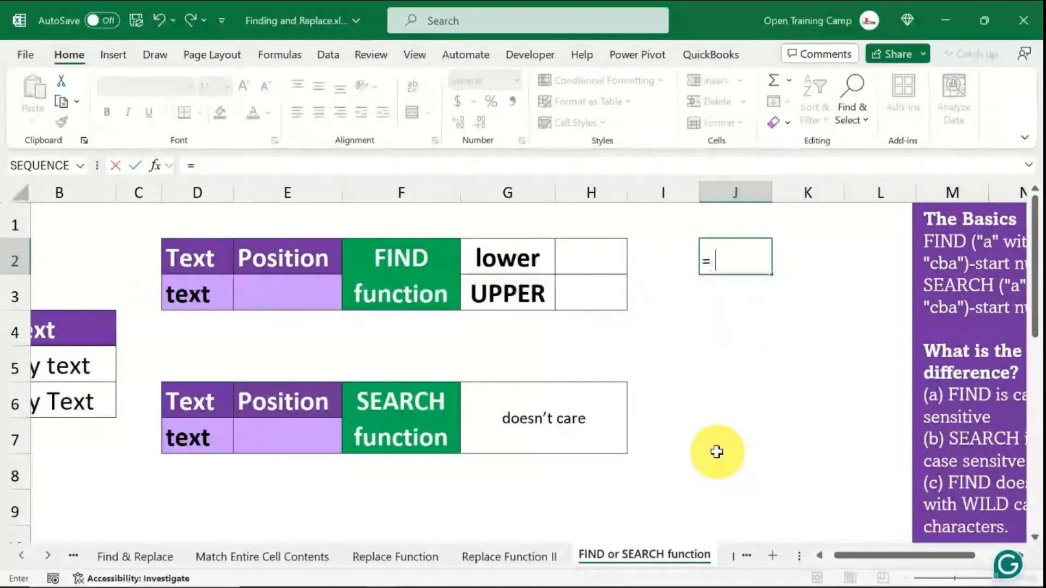
text(fin)
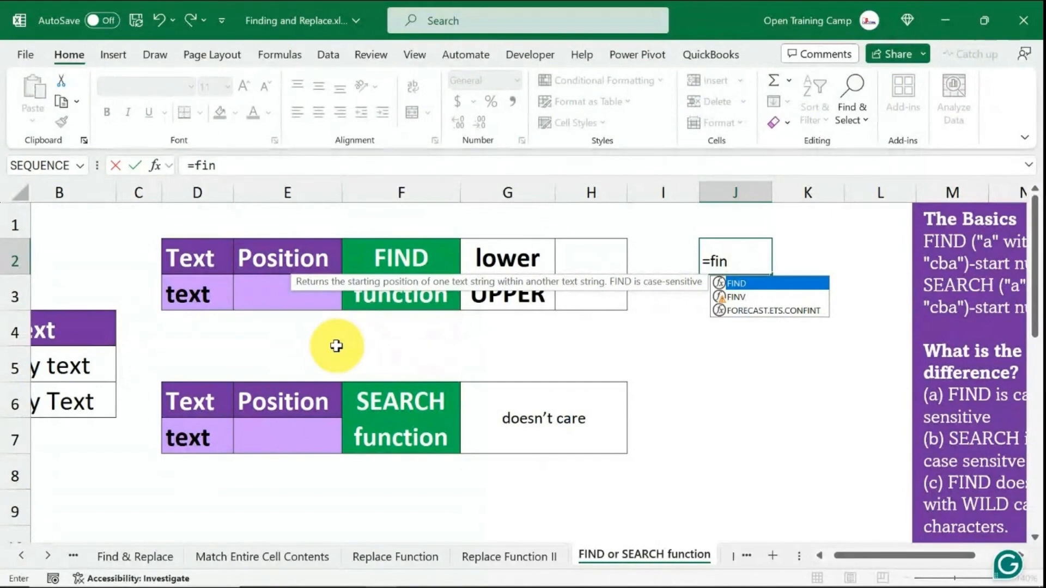
key(BackSpace)
key(BackSpace)
key(BackSpace)
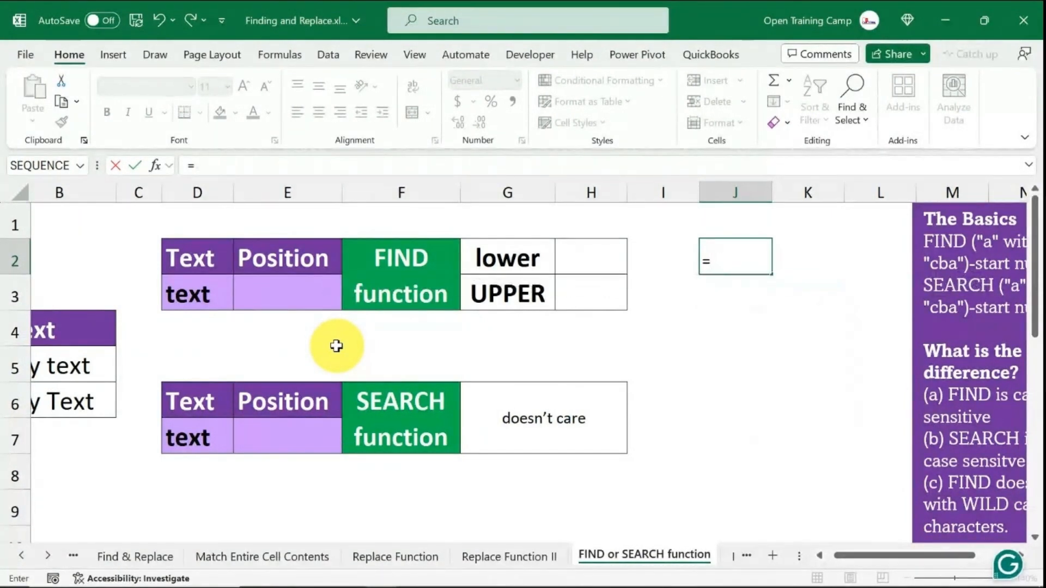
text(search)
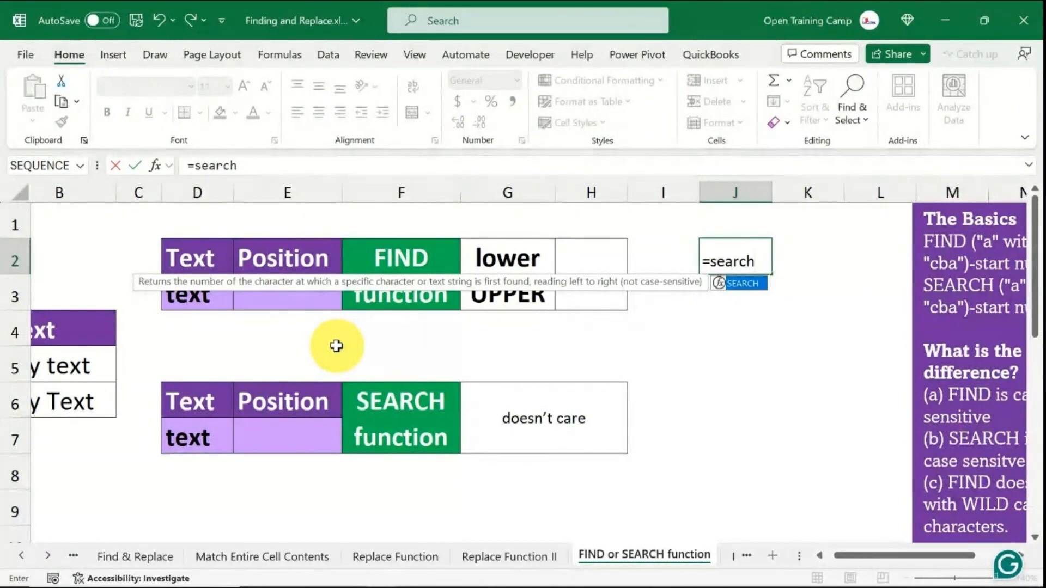
key(BackSpace)
key(BackSpace)
key(BackSpace)
key(BackSpace)
key(BackSpace)
key(BackSpace)
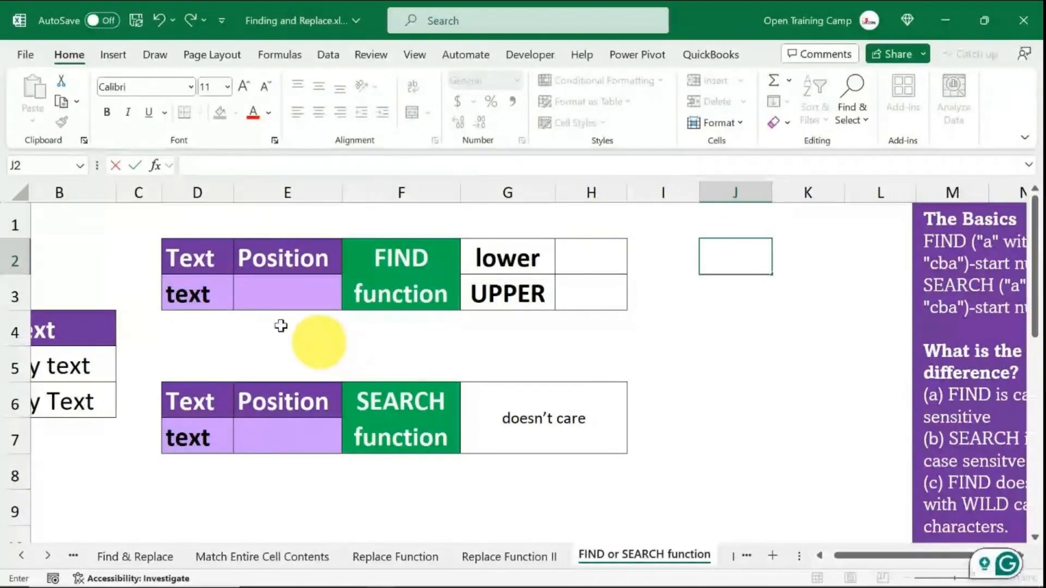
- Enter the scratch formula =FIND("a","cba") in cell J2 to demonstrate FIND
click(663, 328)
mouse_move(871, 556)
mouse_down()
mouse_move(850, 561)
mouse_move(867, 554)
mouse_up()
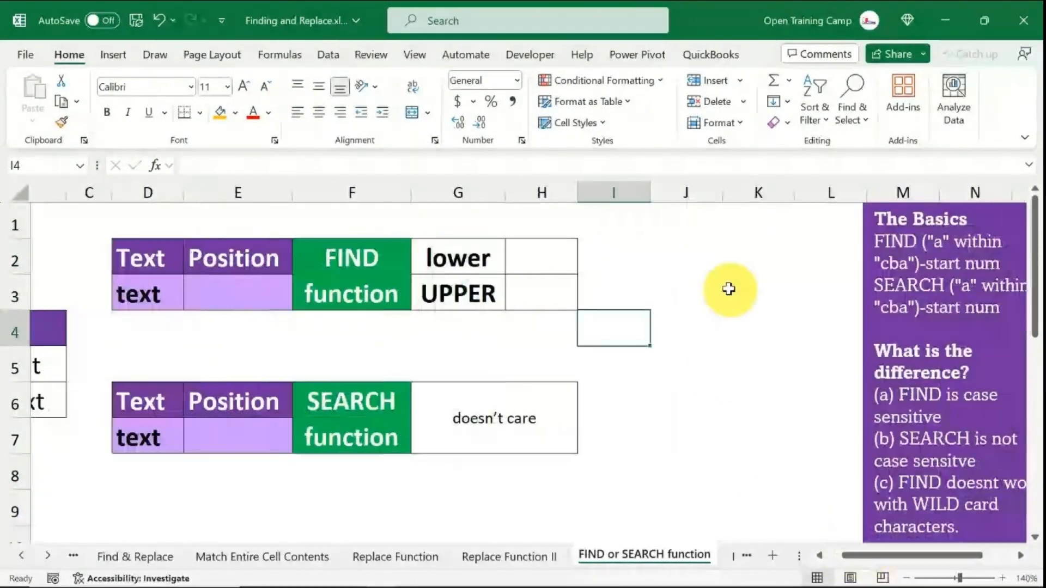
click(635, 245)
key(Right)
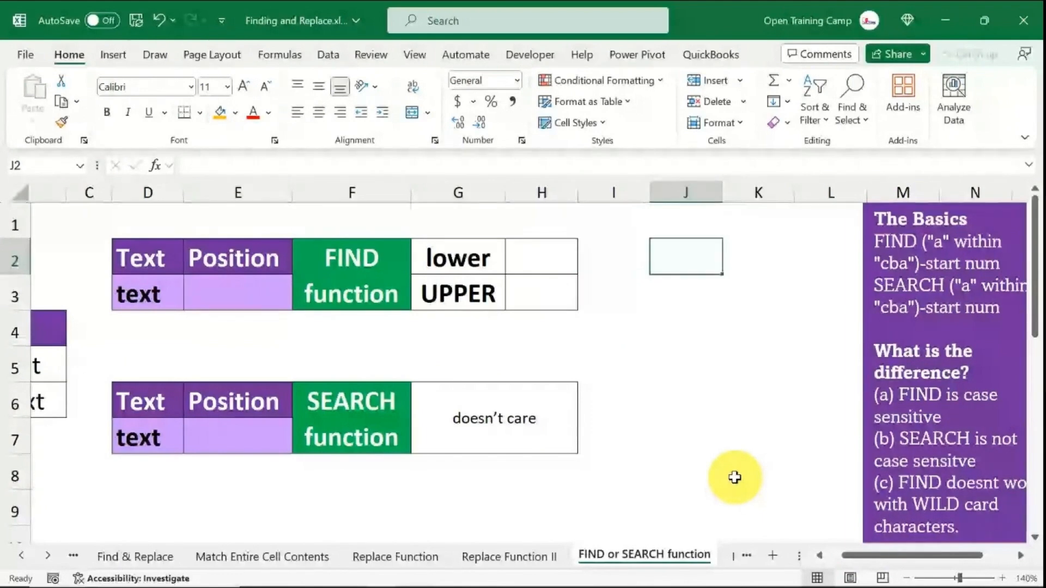
text(=fin)
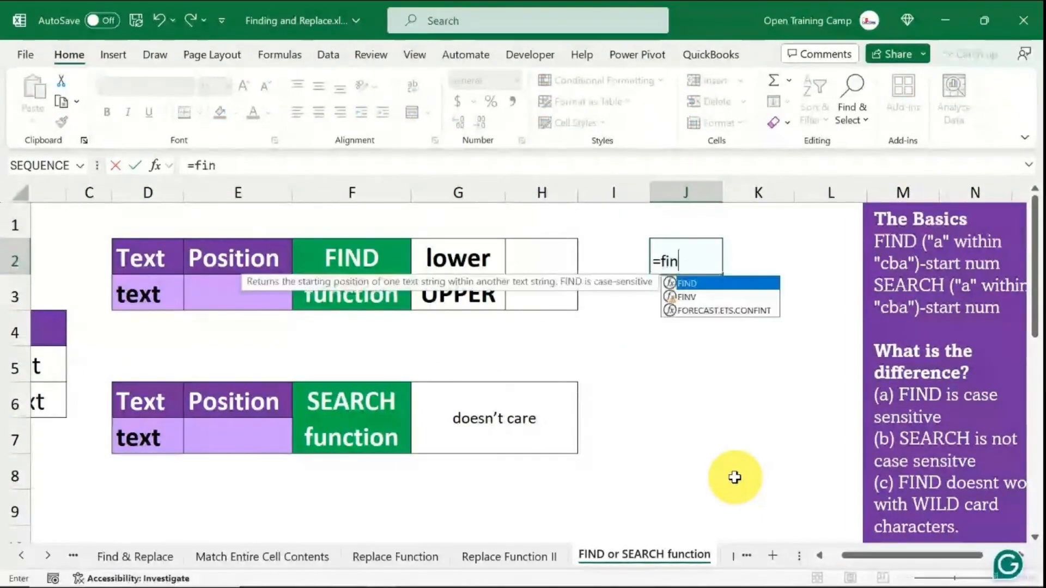
key(Tab)
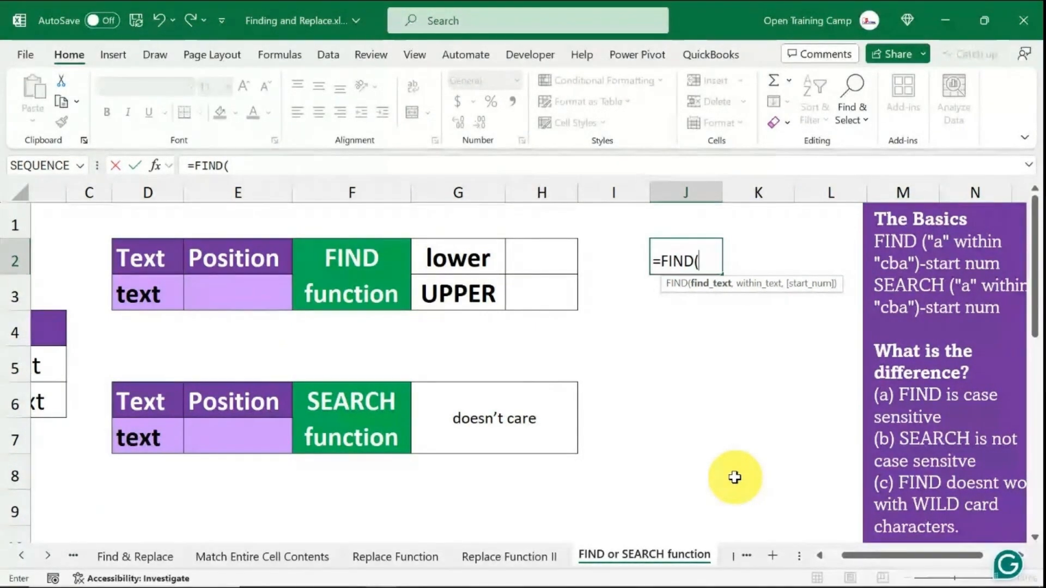
text("a)
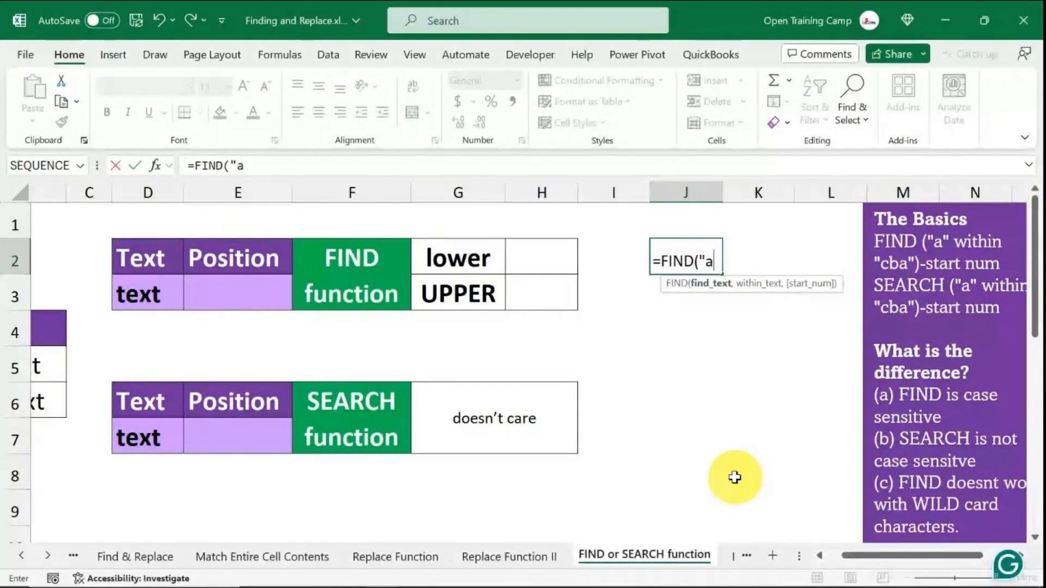
text(")
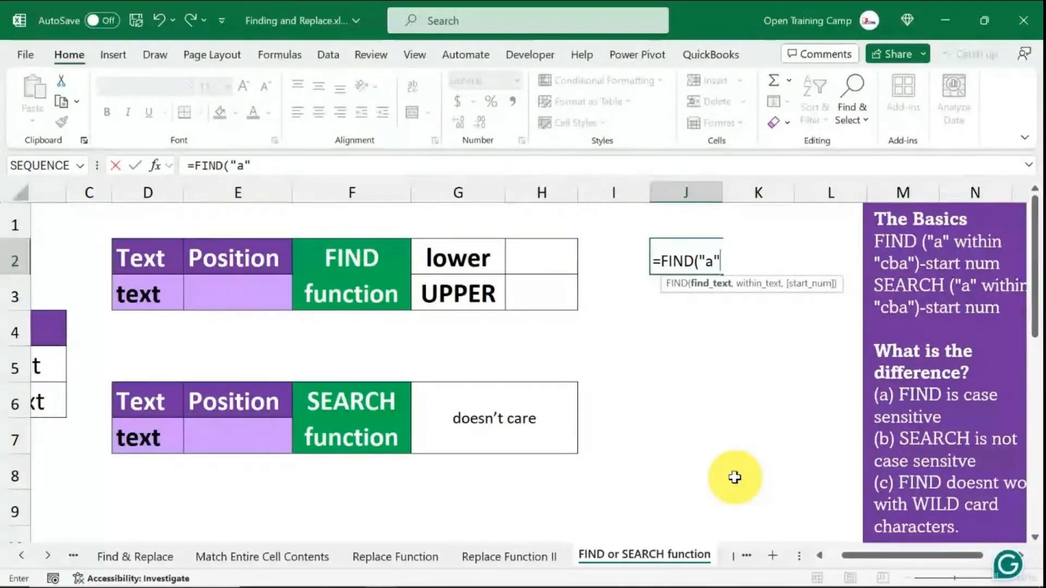
text(,)
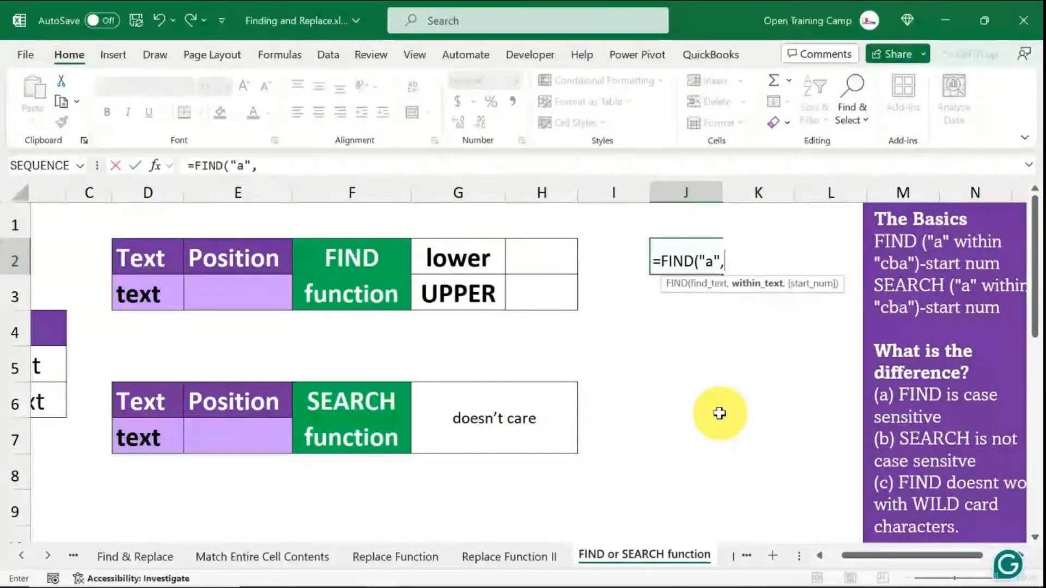
text("")
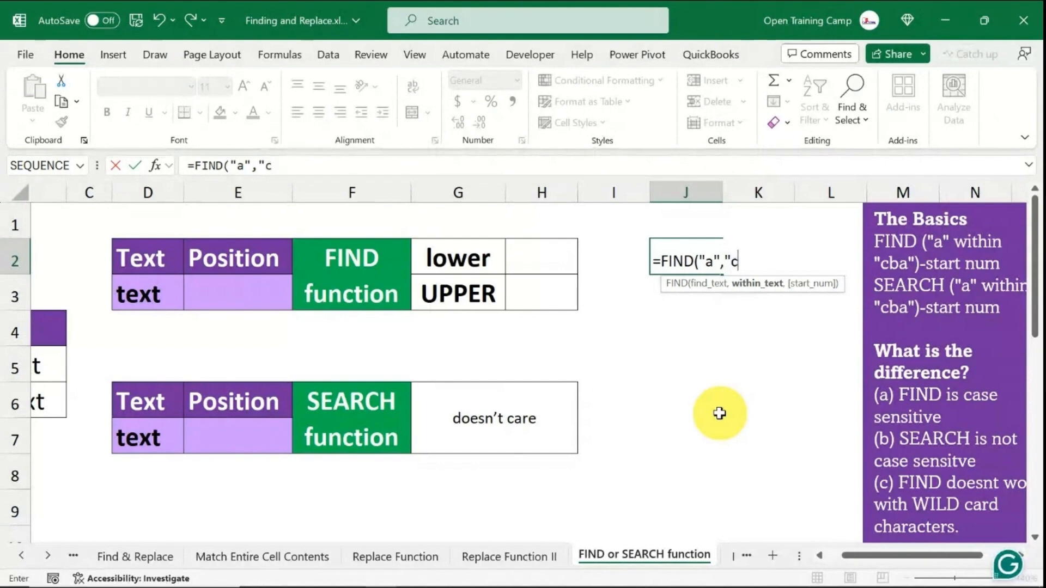
text(ba")
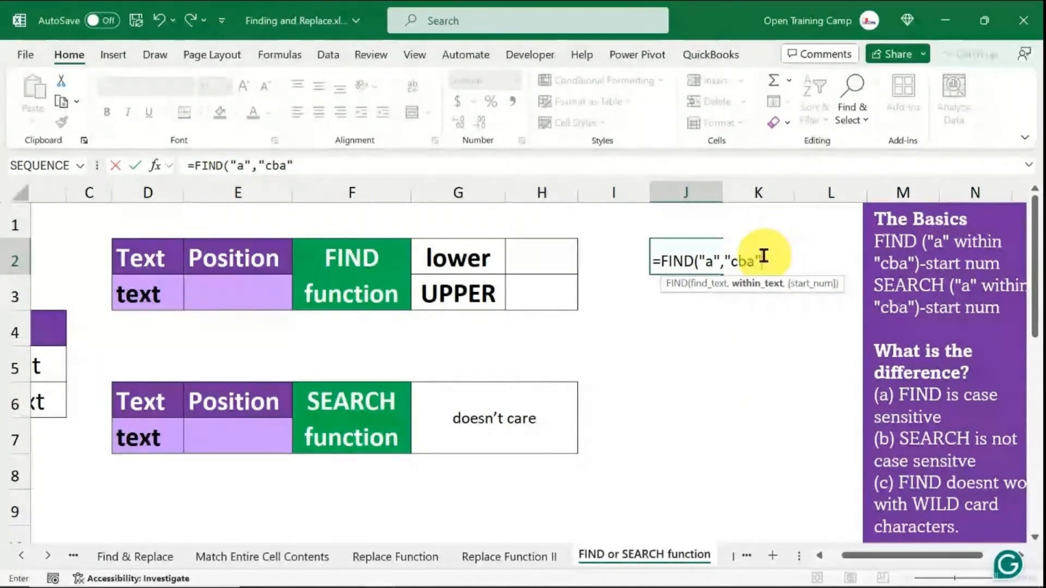
drag(763, 257, 729, 256)
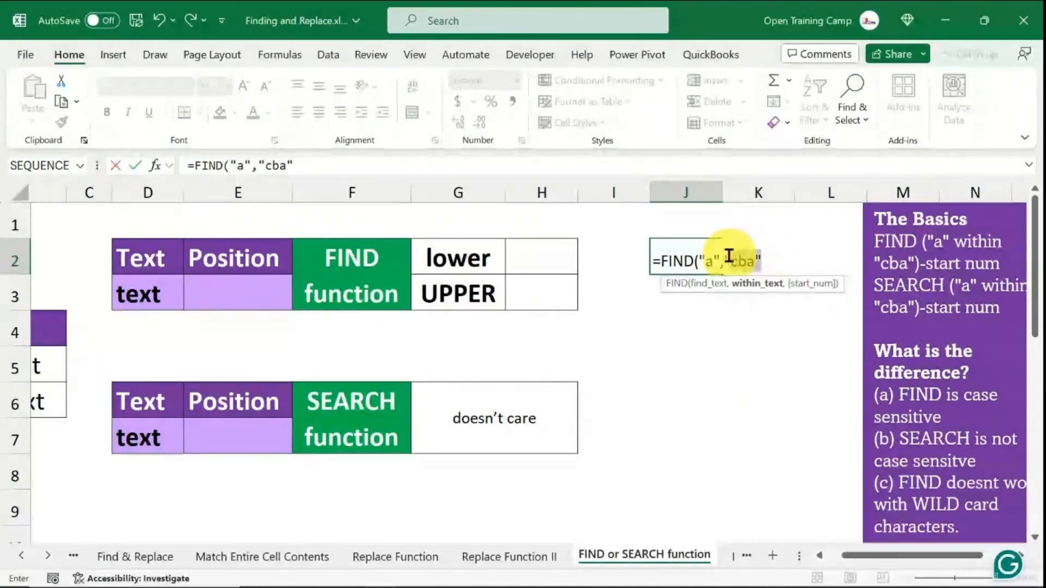
click(763, 257)
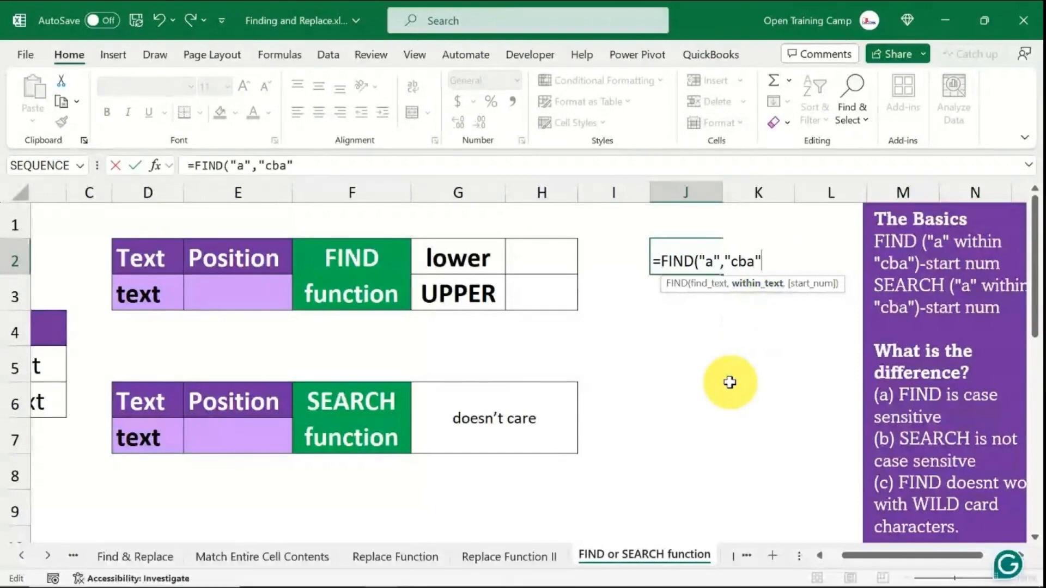
text())
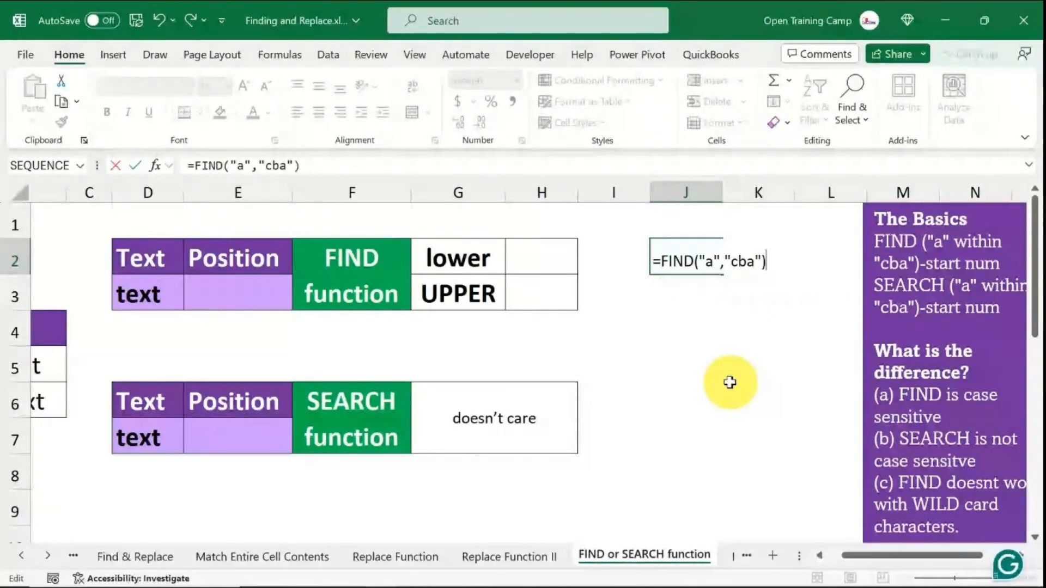
key(Return)
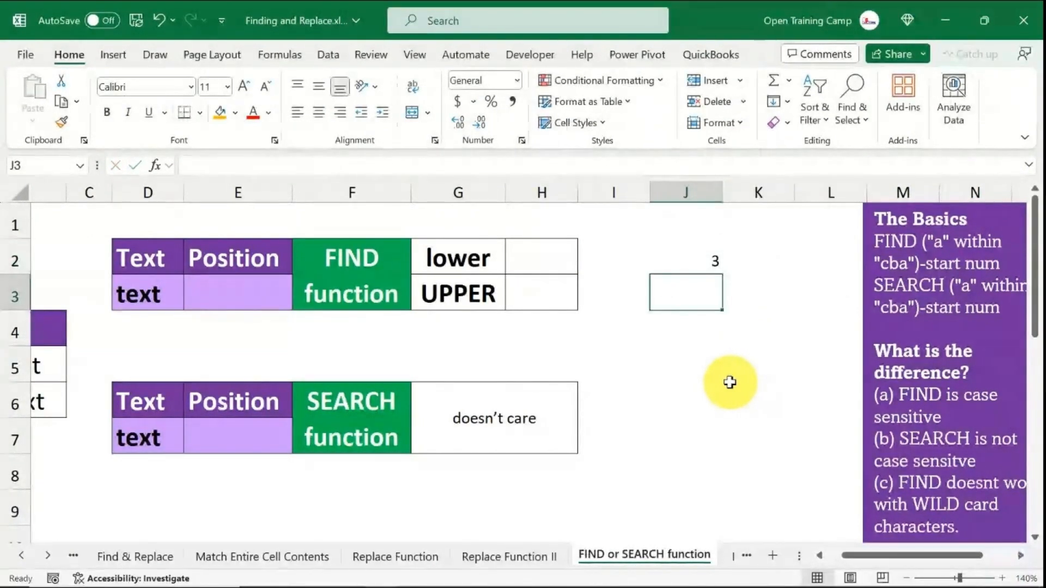
- Review the arguments of the scratch FIND formula, then delete the scratch result cell
click(691, 257)
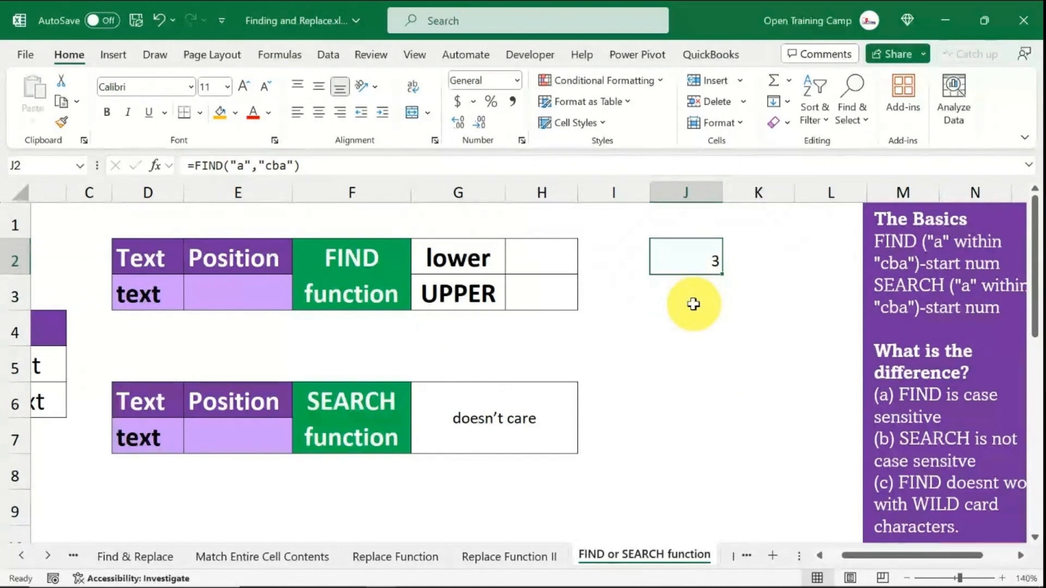
double_click(691, 261)
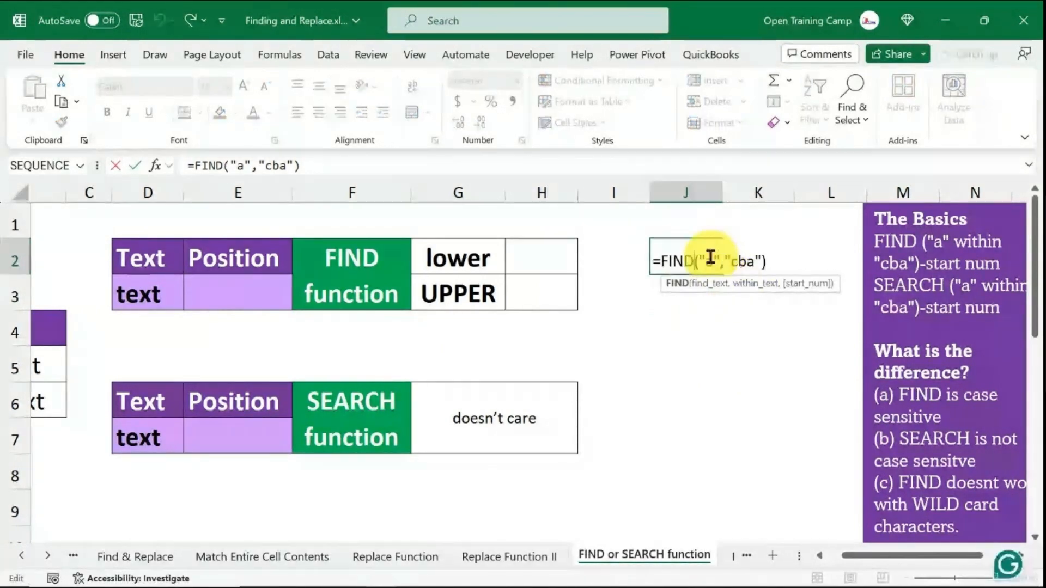
double_click(707, 261)
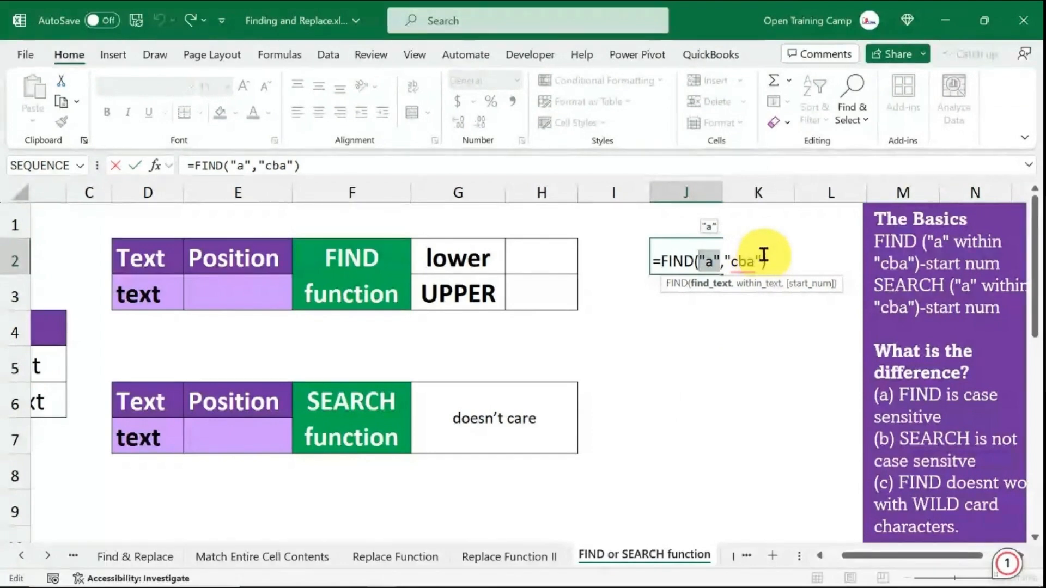
double_click(729, 258)
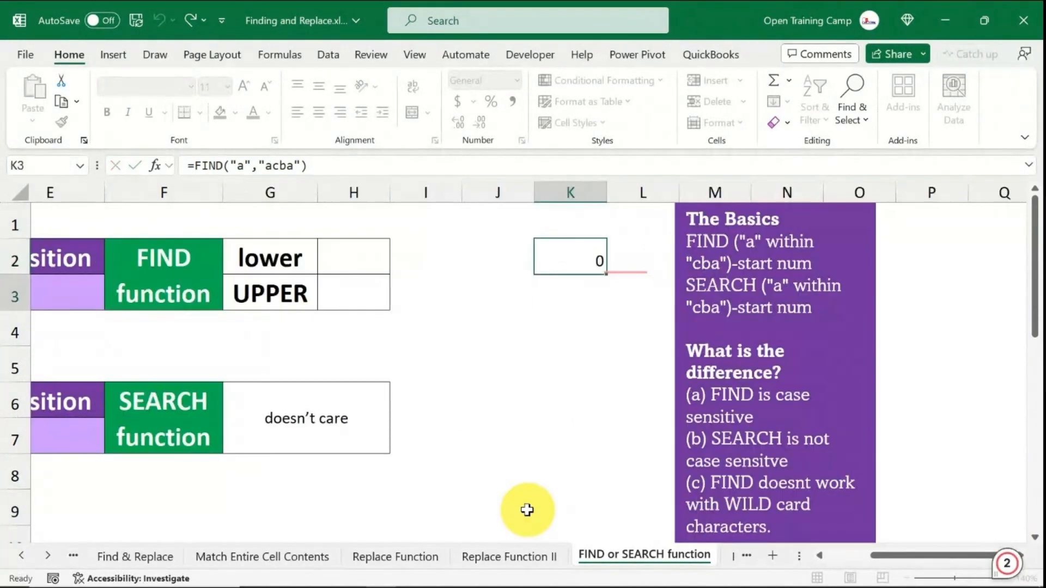
key(Return)
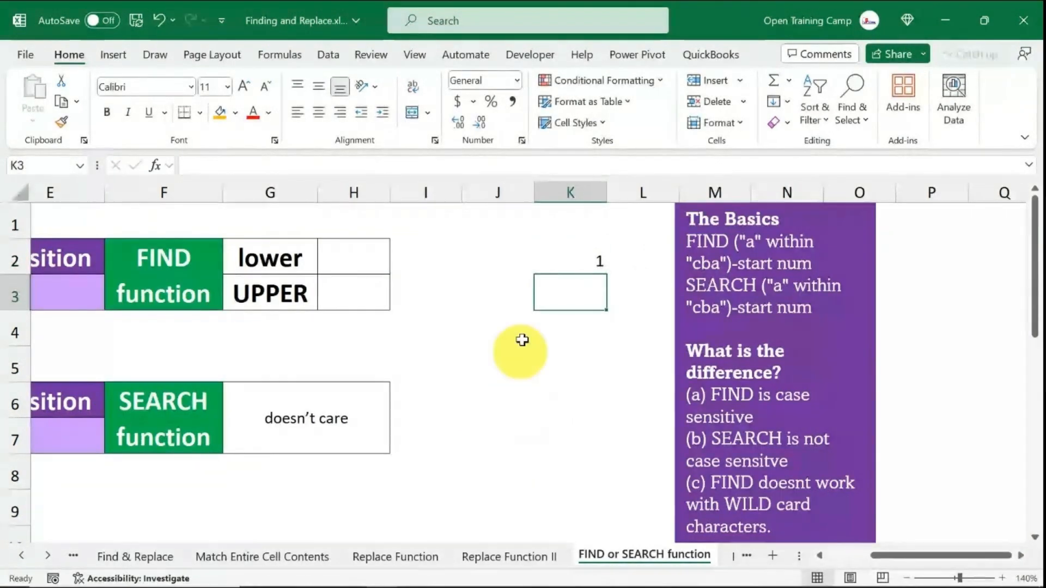
click(513, 430)
click(578, 258)
key(Delete)
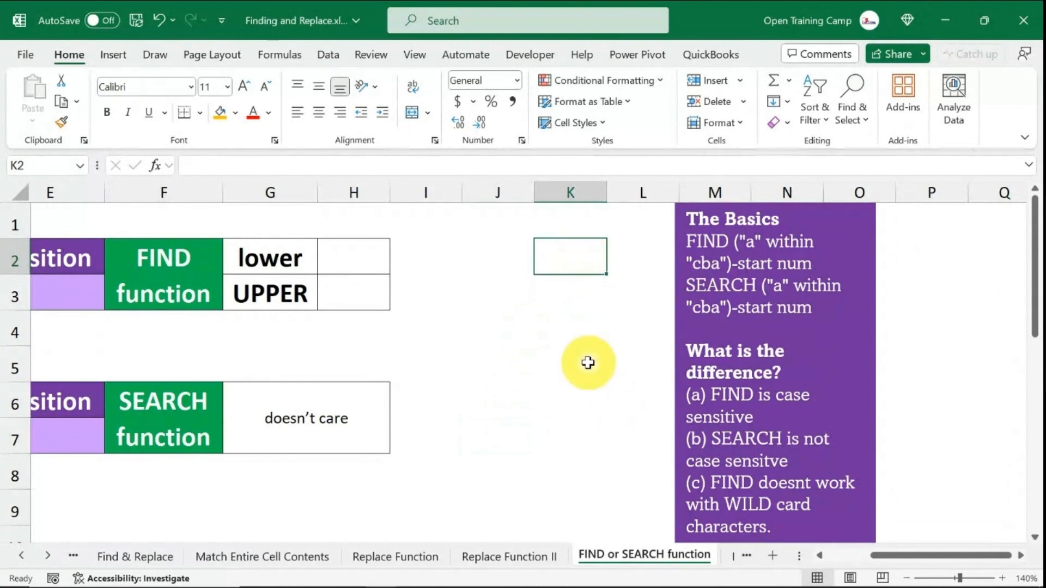
- Enter =FIND(D3,B5) in E3 to locate "text" within "my text", then review its source cells
click(588, 362)
drag(925, 555, 832, 562)
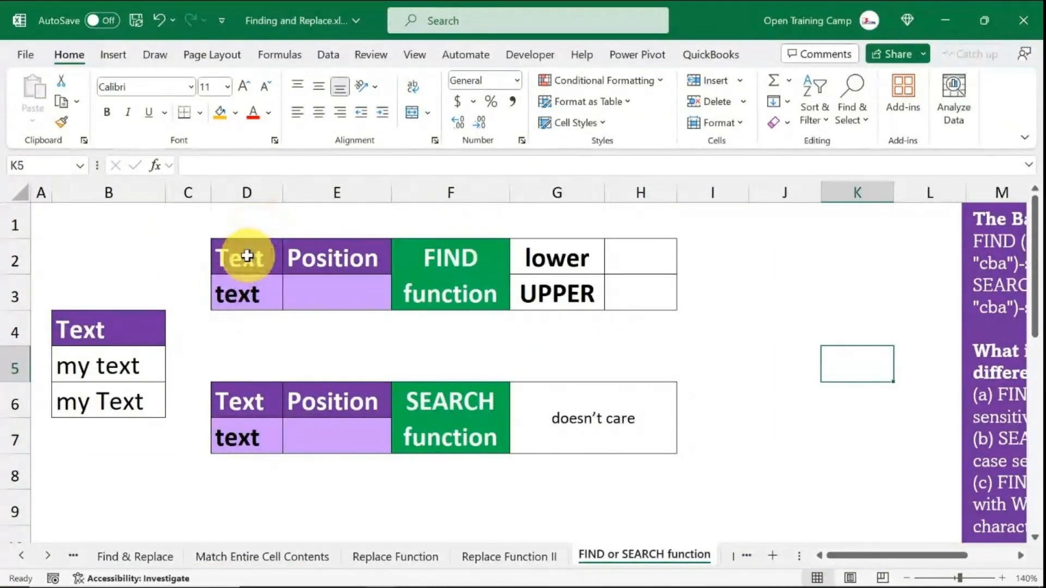
click(240, 293)
drag(229, 310, 100, 406)
click(332, 297)
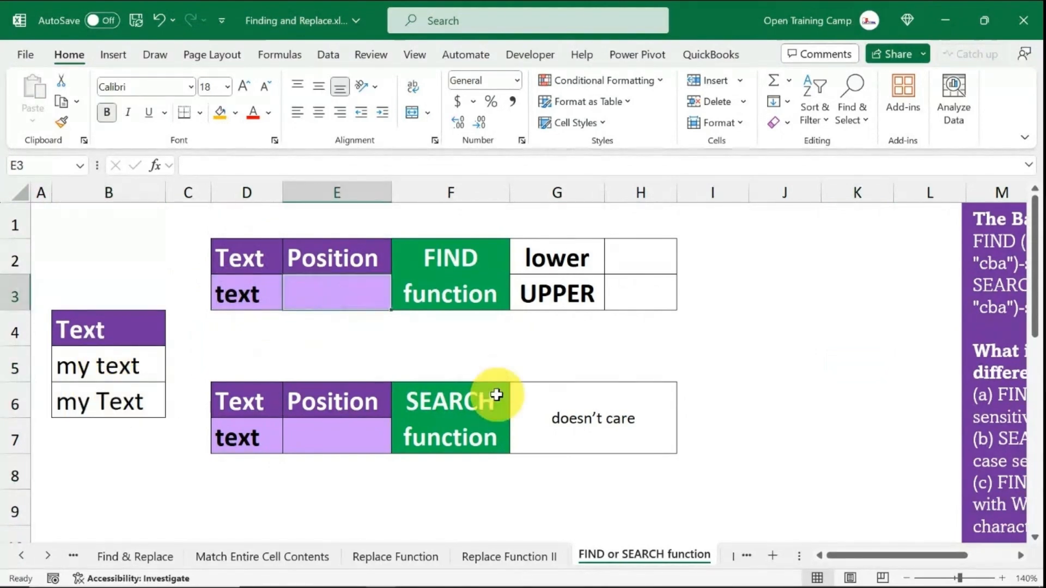
text(=find)
double_click(313, 311)
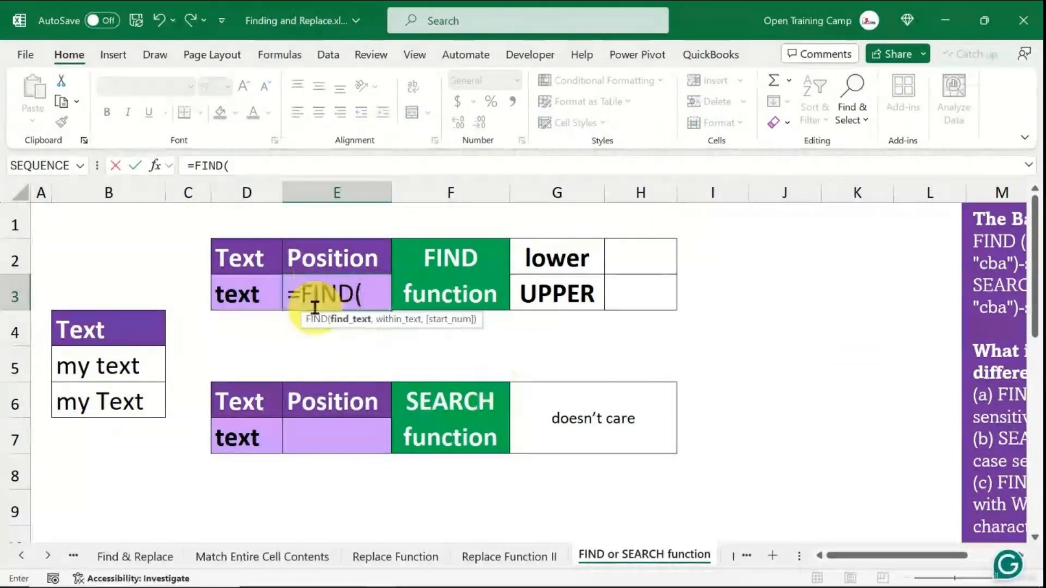
click(390, 297)
text(")
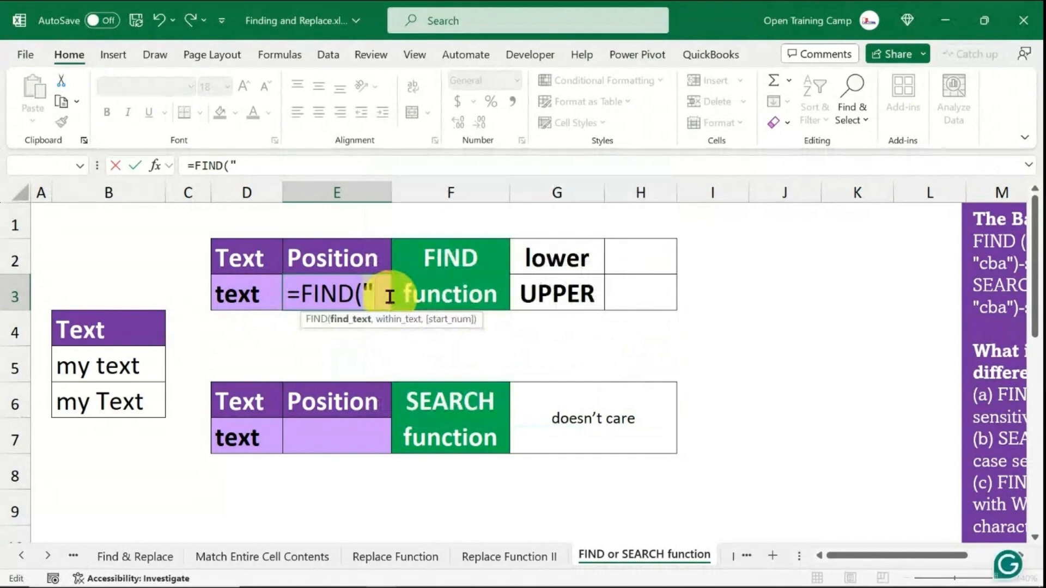
click(235, 294)
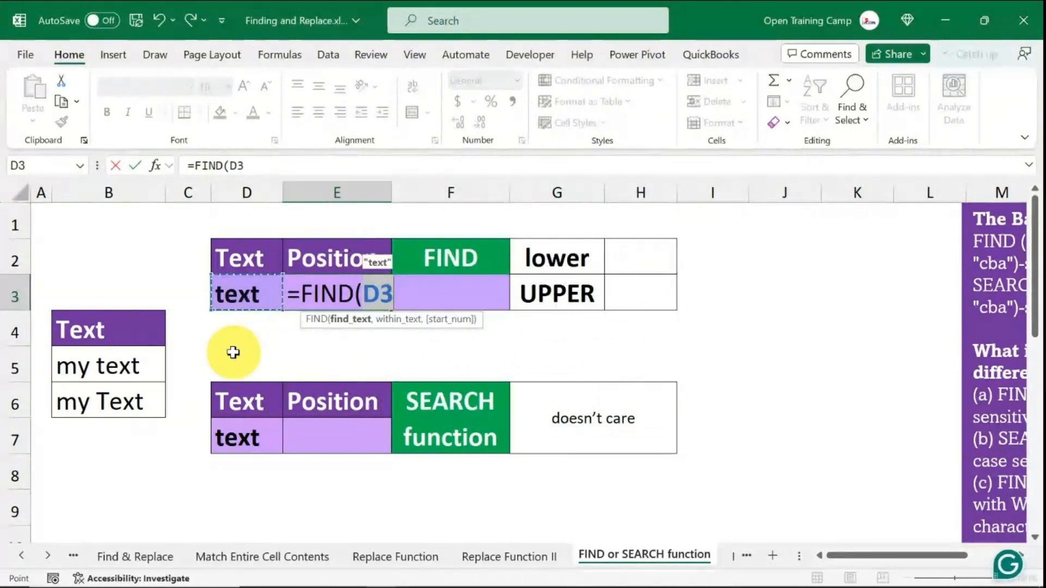
text(,)
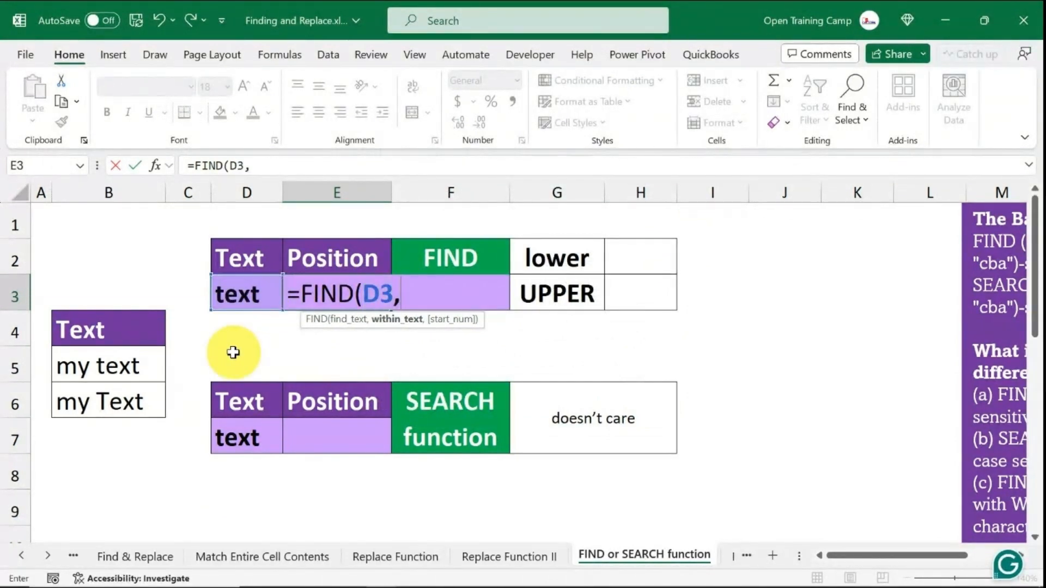
click(113, 366)
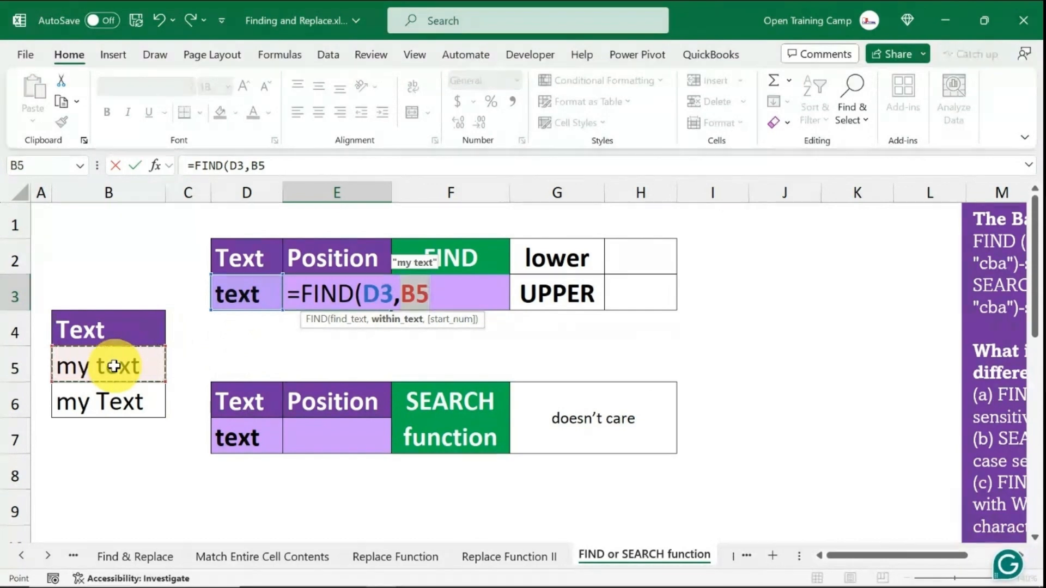
text())
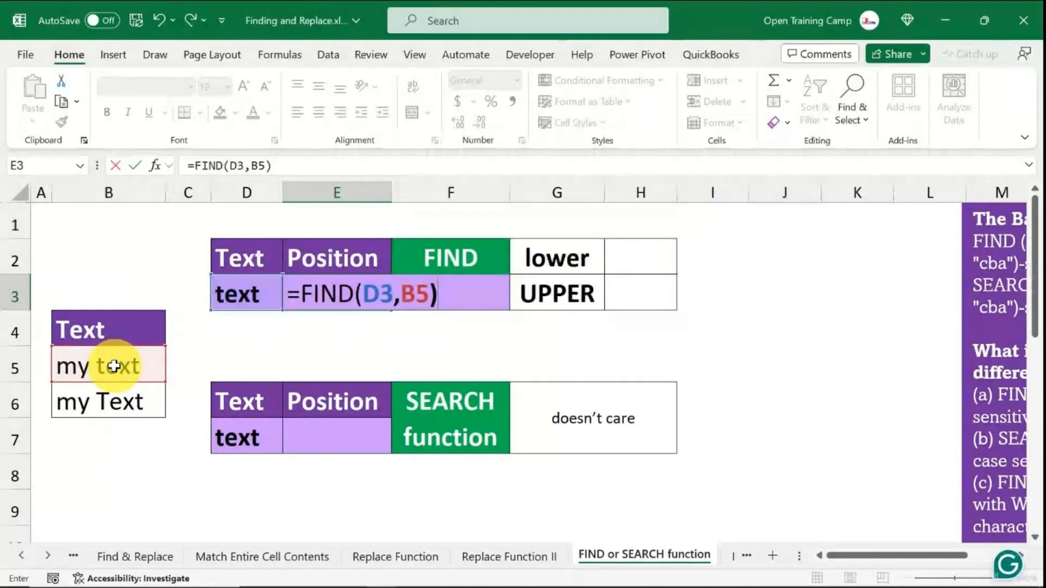
key(Return)
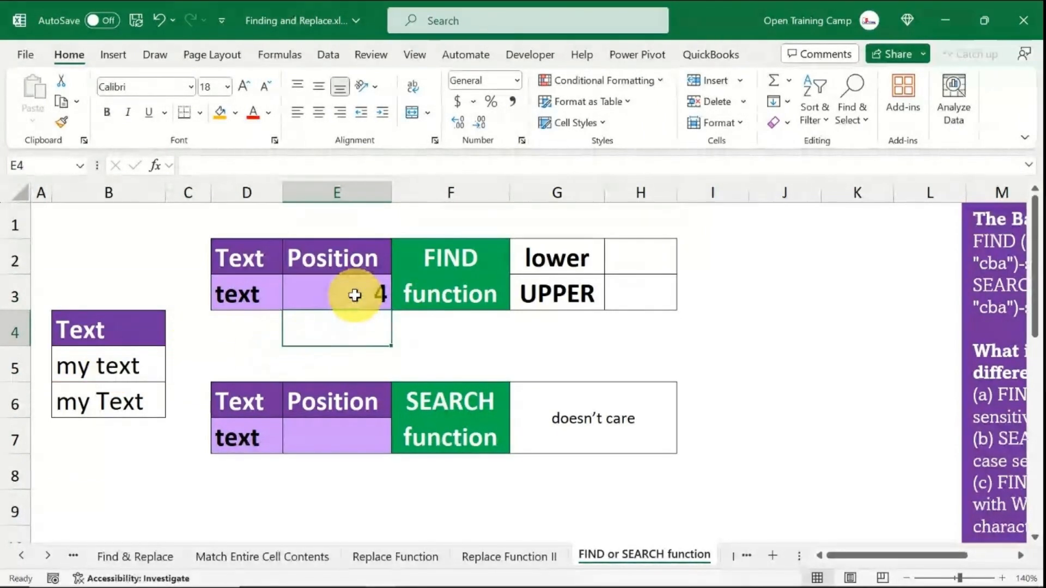
click(354, 295)
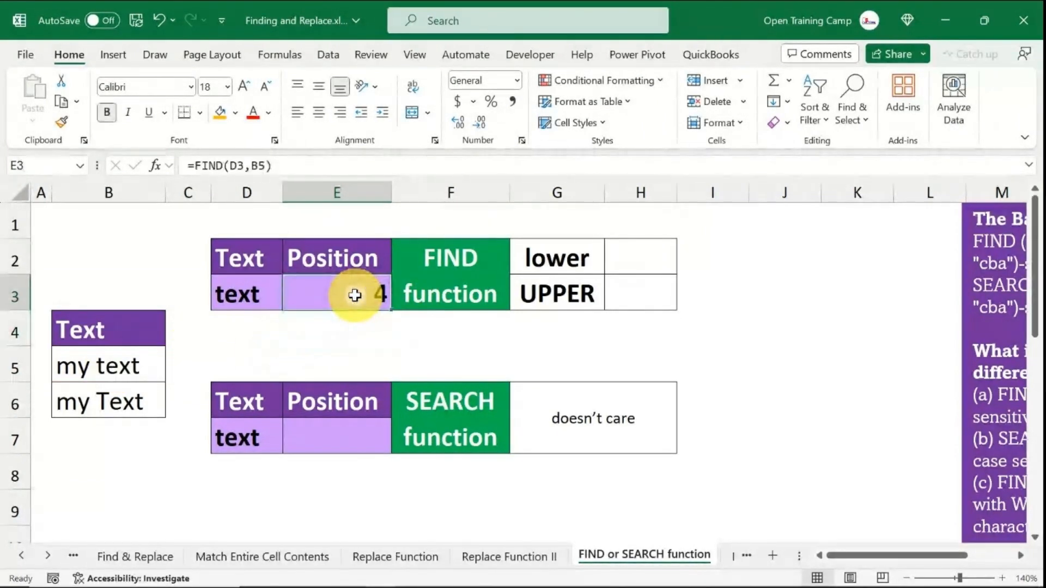
click(66, 368)
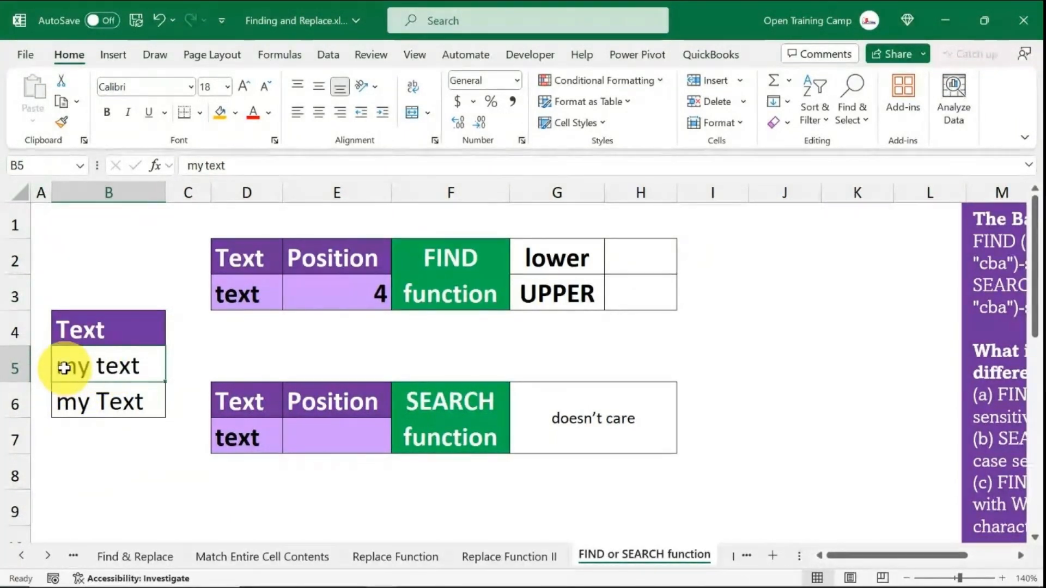
click(124, 469)
click(255, 295)
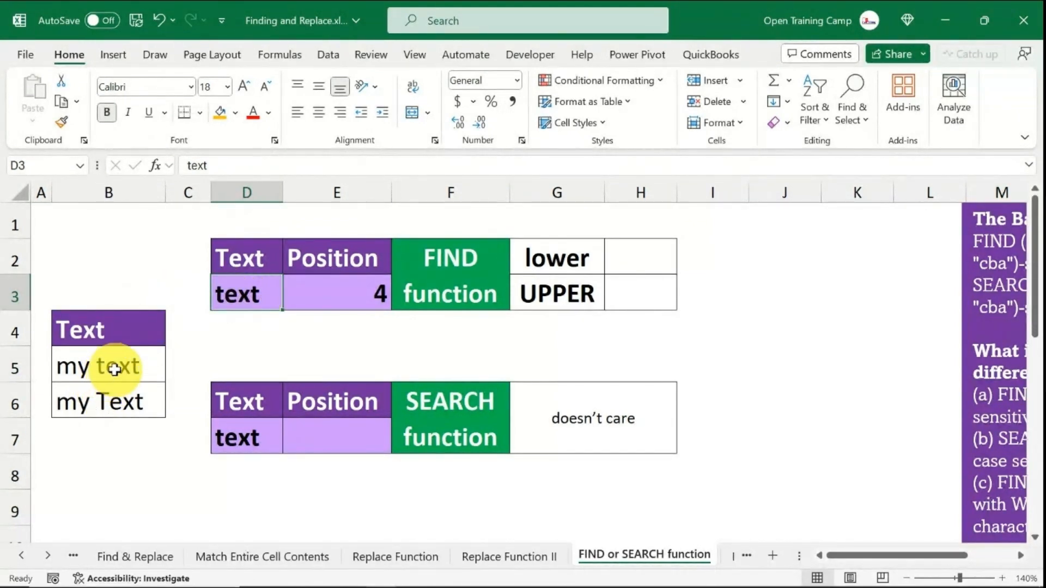
- Enter =SEARCH(D7,B5) in E7 to locate "text" within "my text"
click(325, 436)
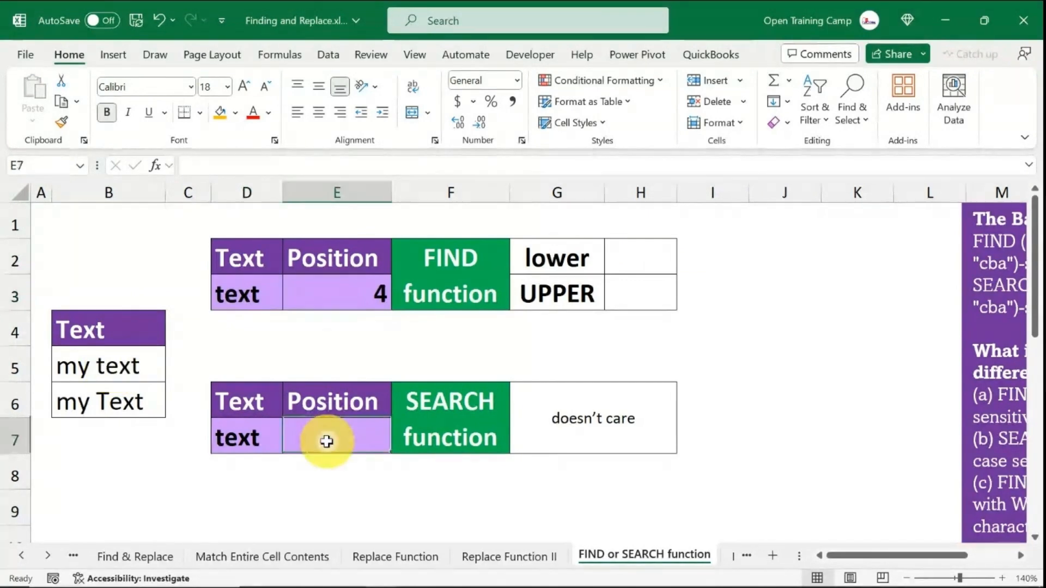
text(=sea)
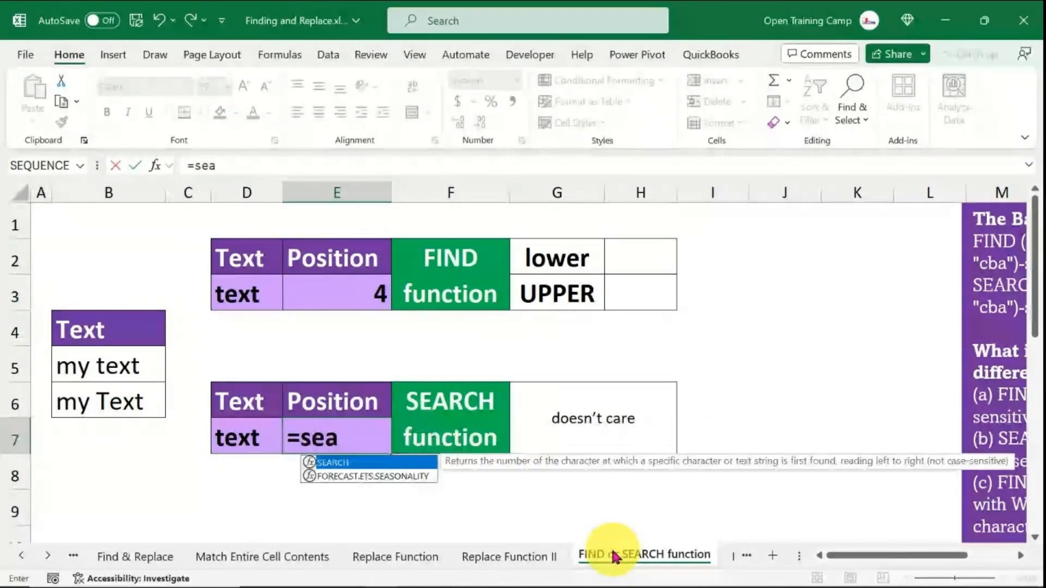
key(Tab)
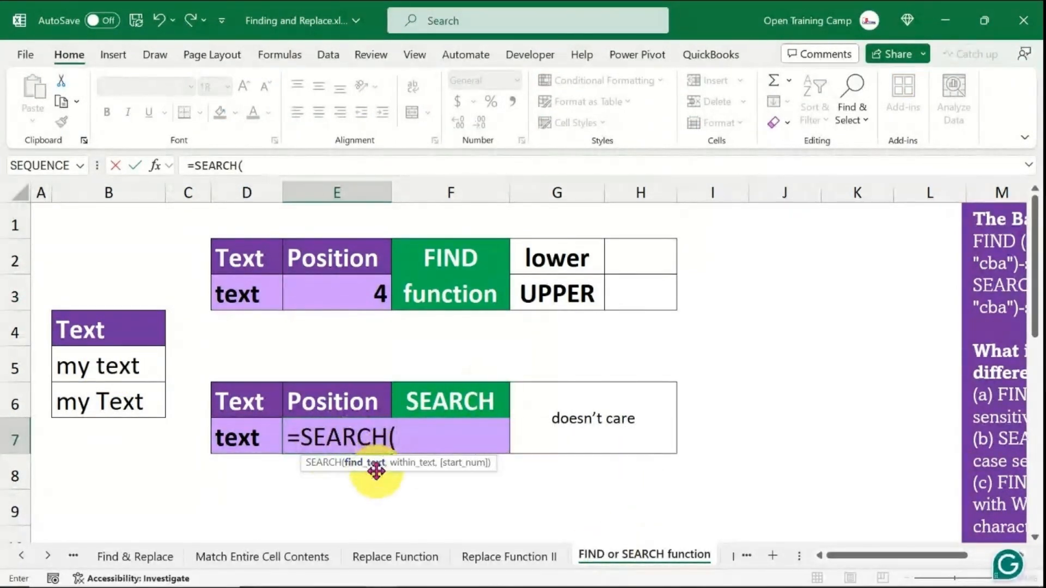
click(243, 294)
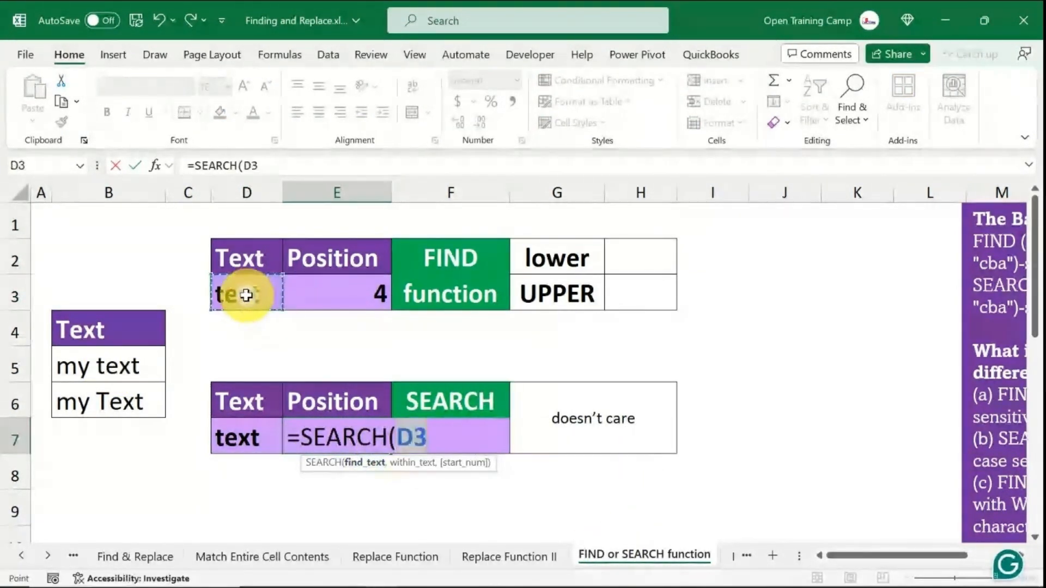
click(240, 439)
text(,)
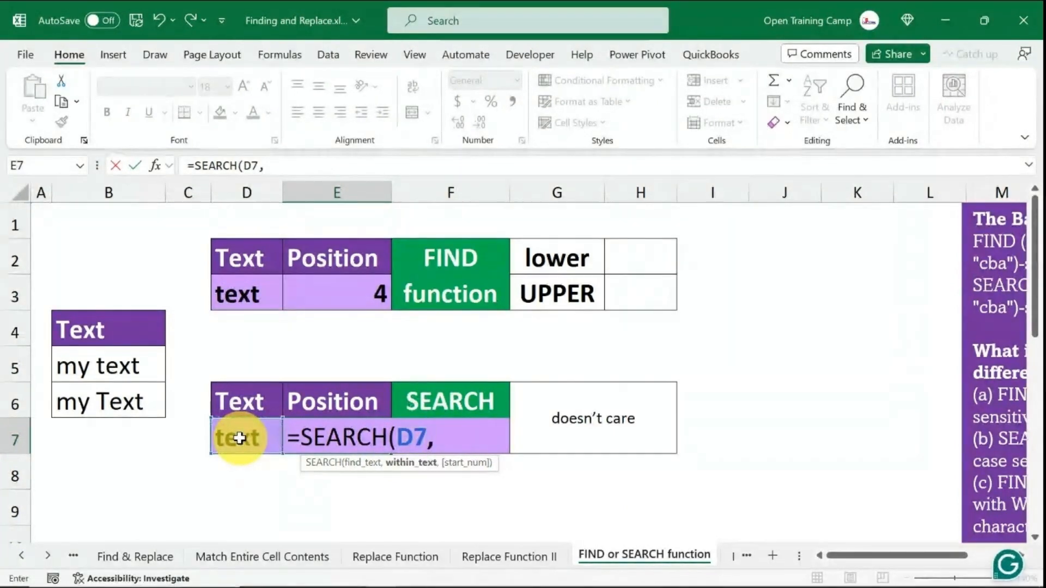
click(96, 364)
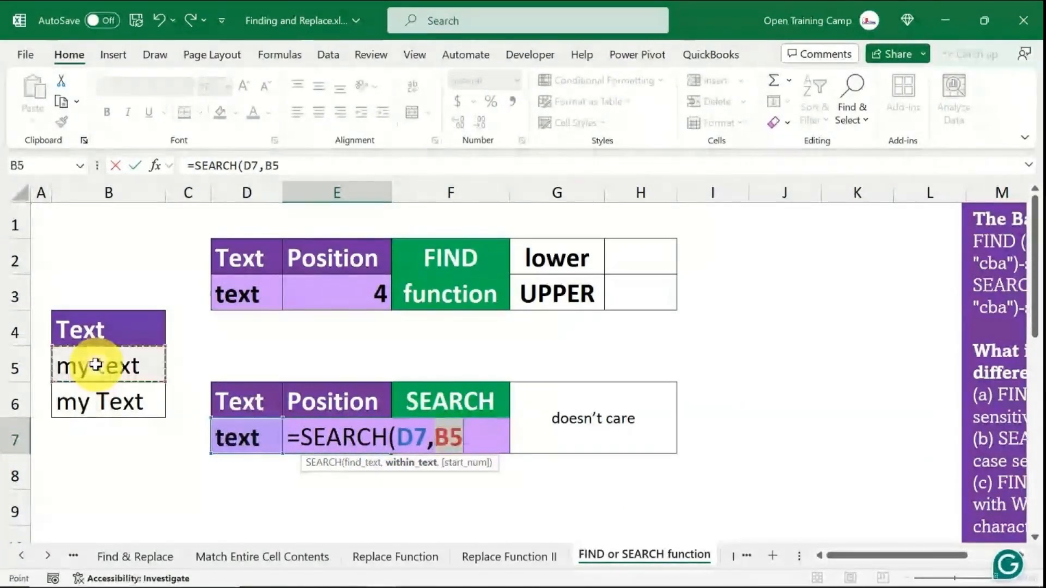
text())
key(Return)
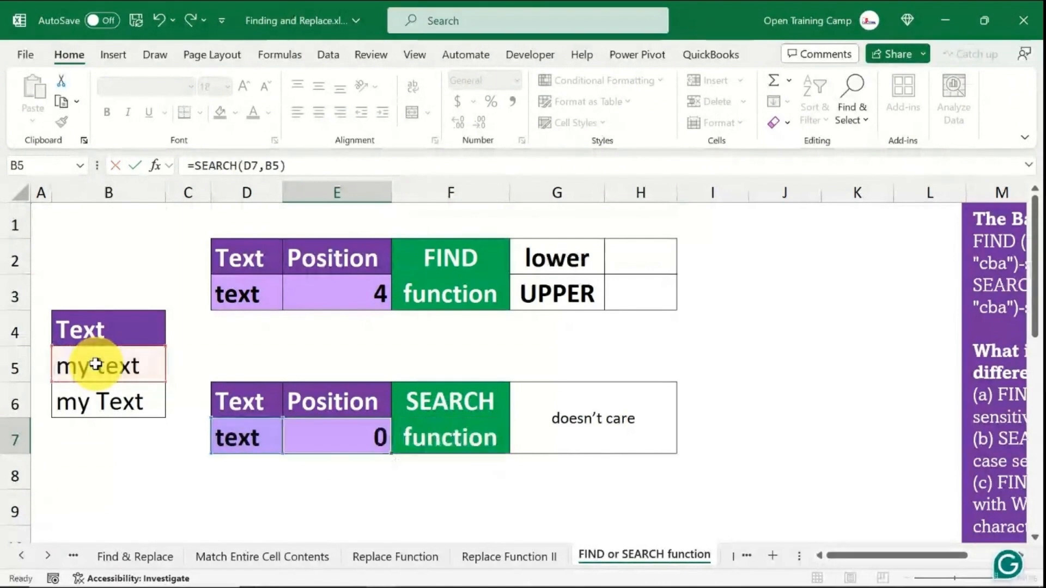
- Undo the SEARCH formula in E7 and the FIND formula in E3
click(352, 434)
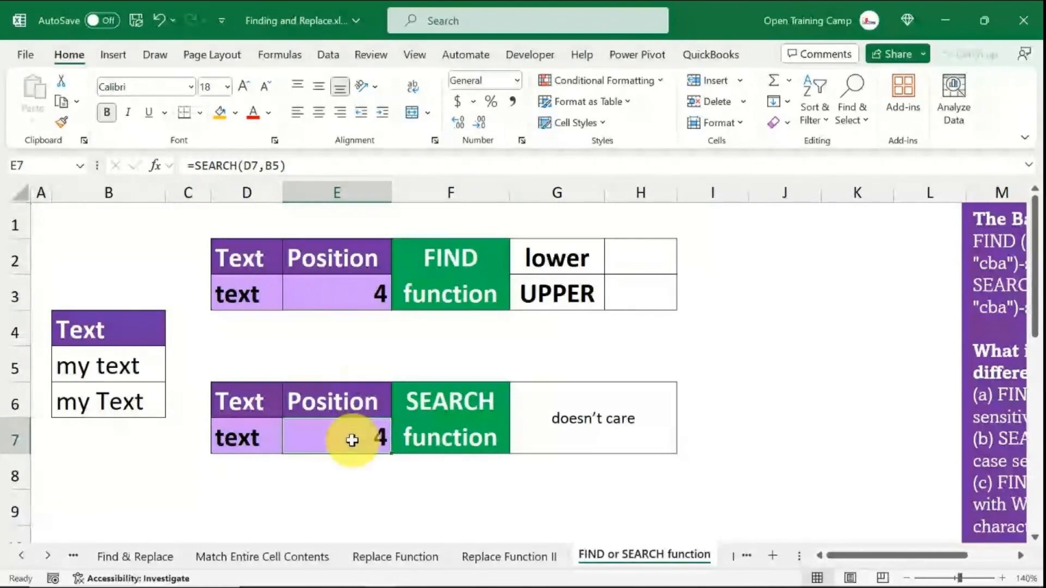
key(ctrl+z)
key(ctrl+z)
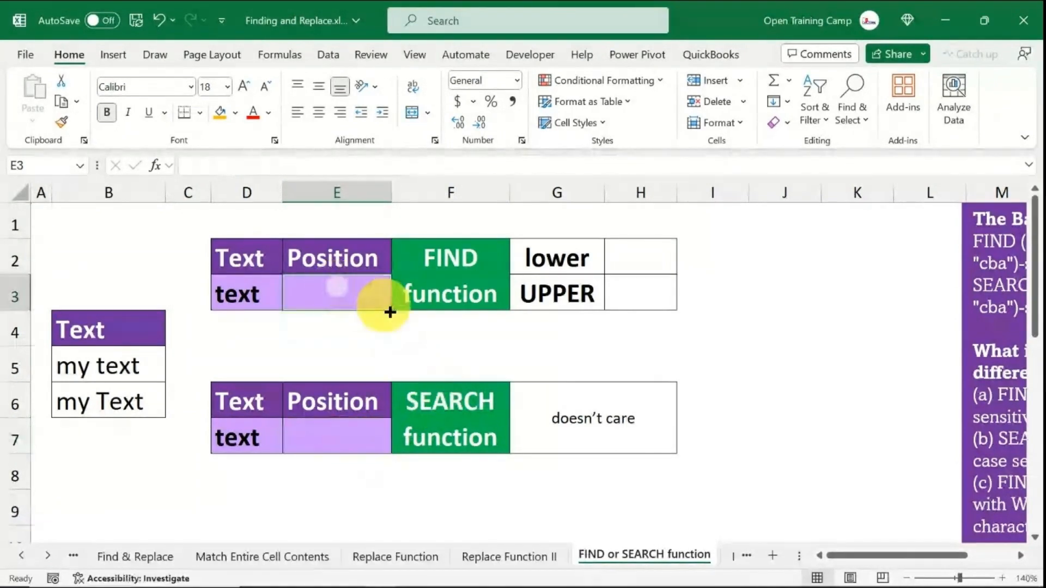
click(476, 340)
- Enter =FIND(D3,B6) in E3 to search "my Text" case-sensitively, then review the two source text cells
click(334, 292)
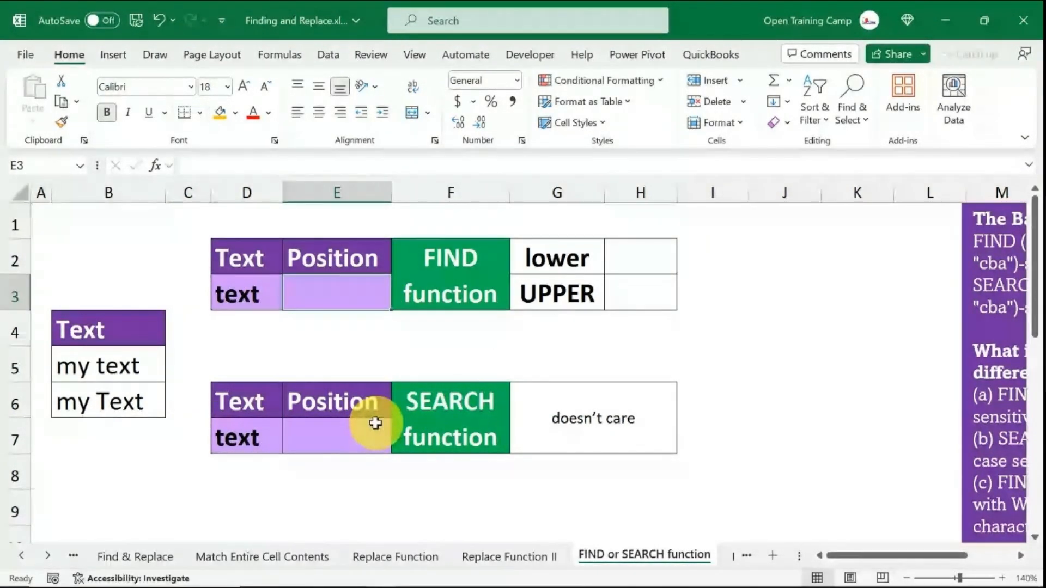
text(=find)
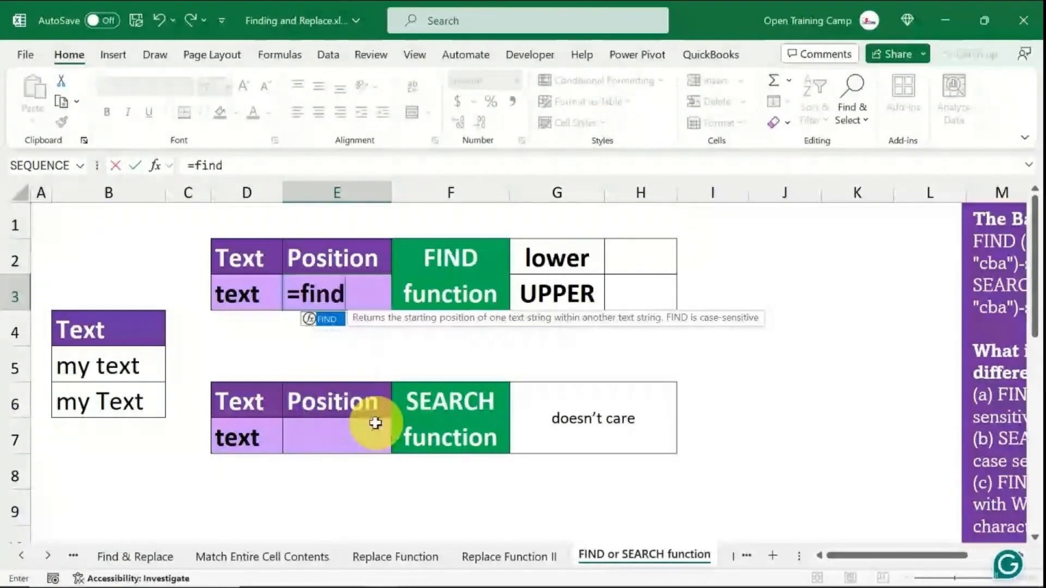
key(Tab)
click(236, 287)
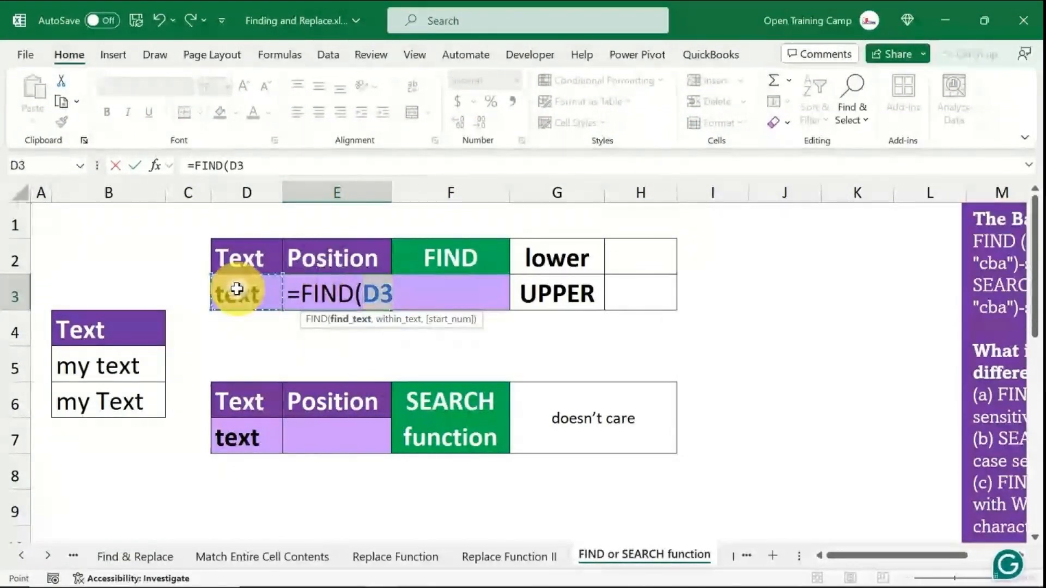
text(,)
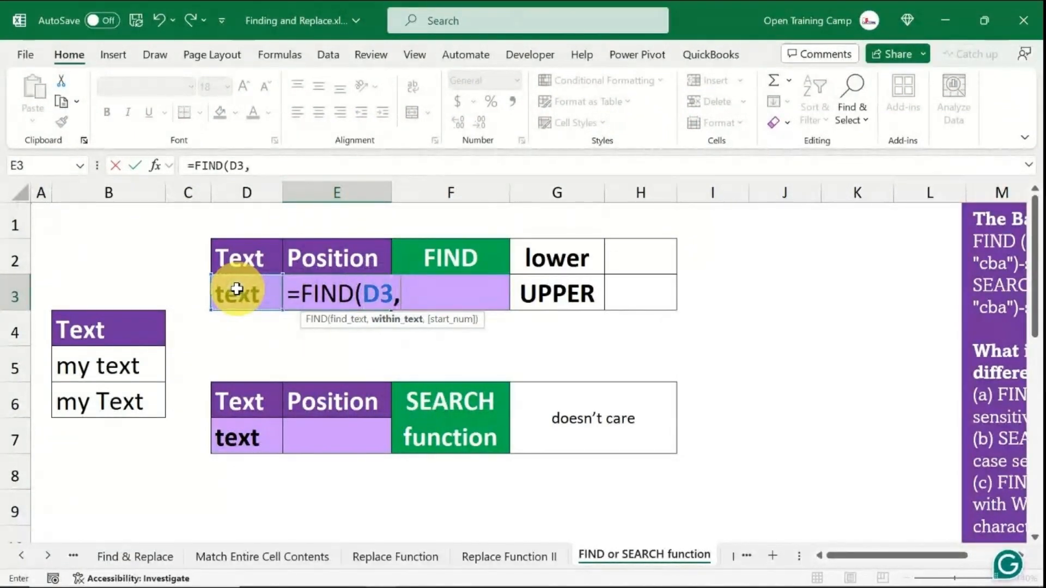
click(93, 401)
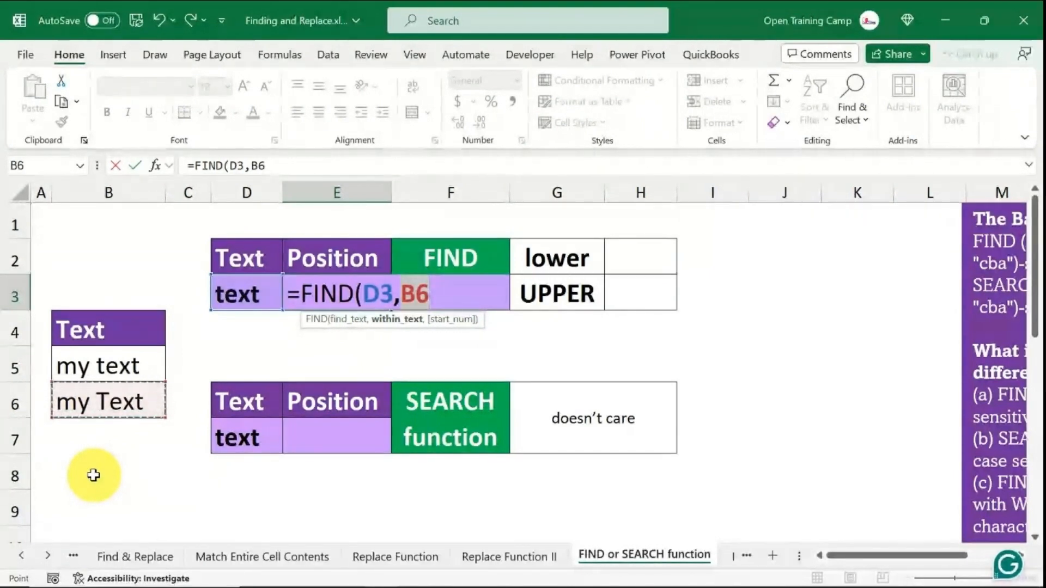
text())
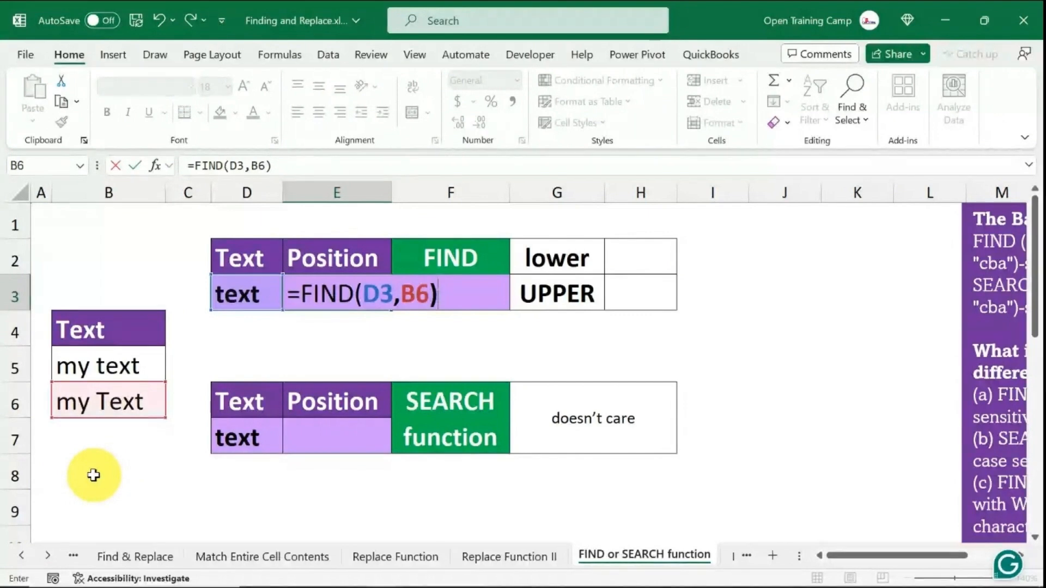
key(Return)
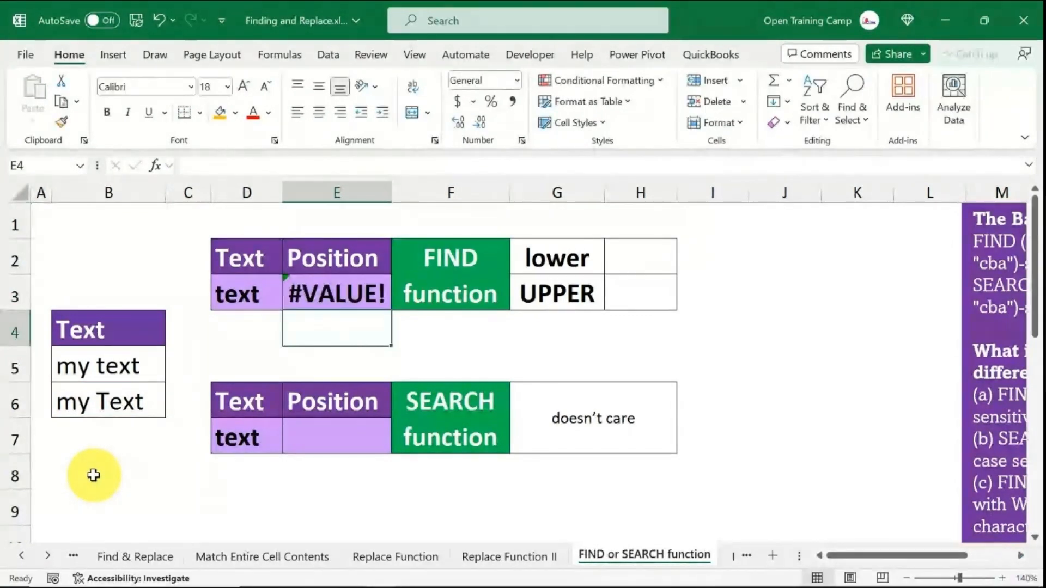
click(345, 305)
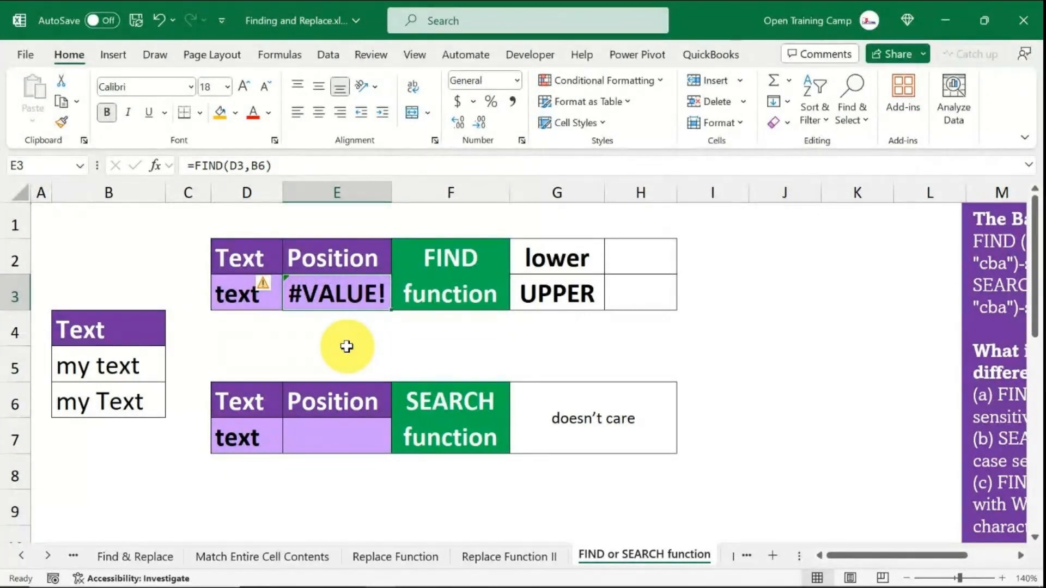
click(104, 366)
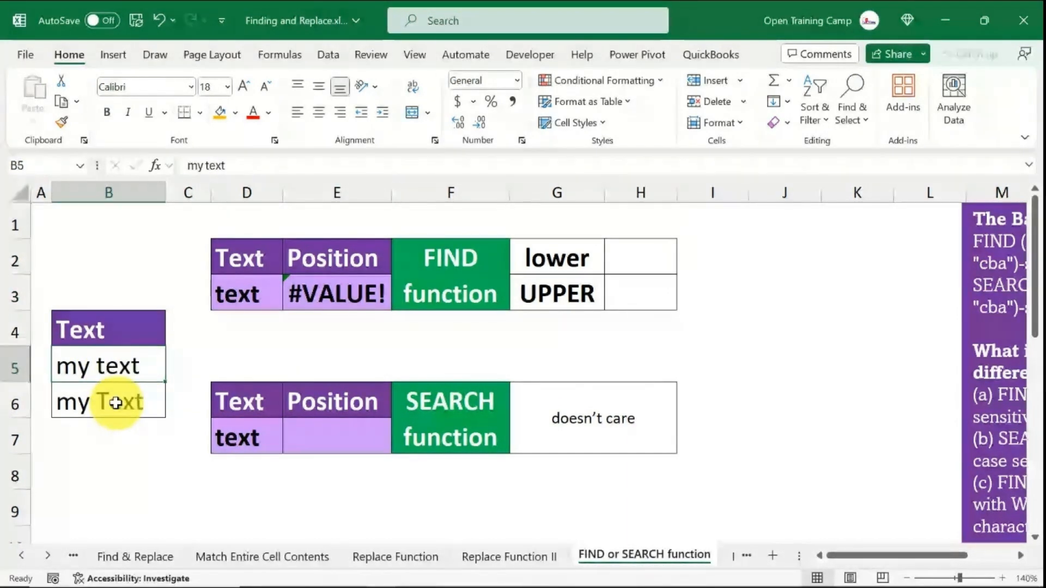
click(110, 402)
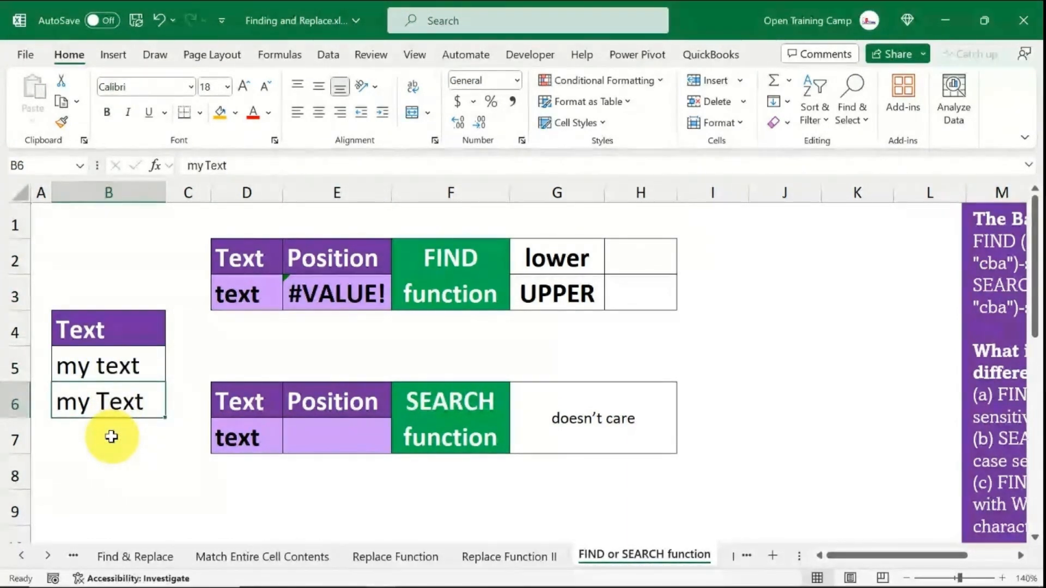
- Enter =SEARCH(D7,B6) in E7 to locate "text" within "my Text" regardless of case
click(329, 433)
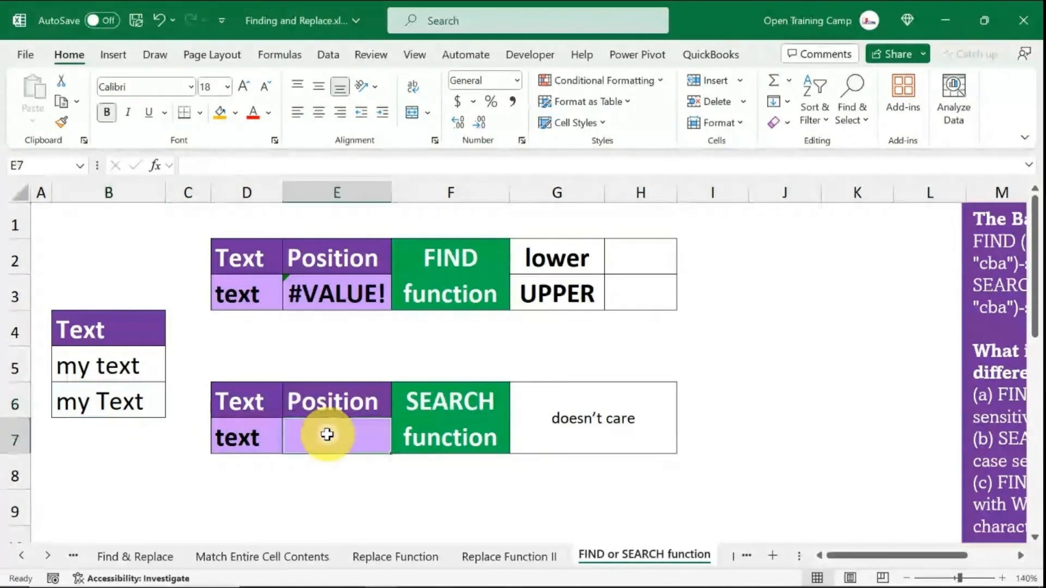
text(=se)
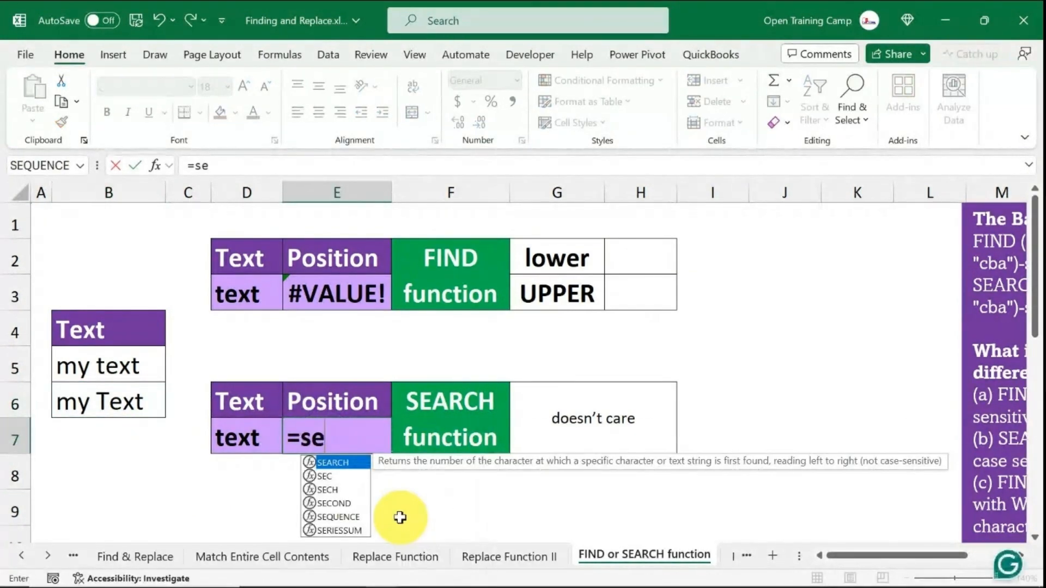
key(Tab)
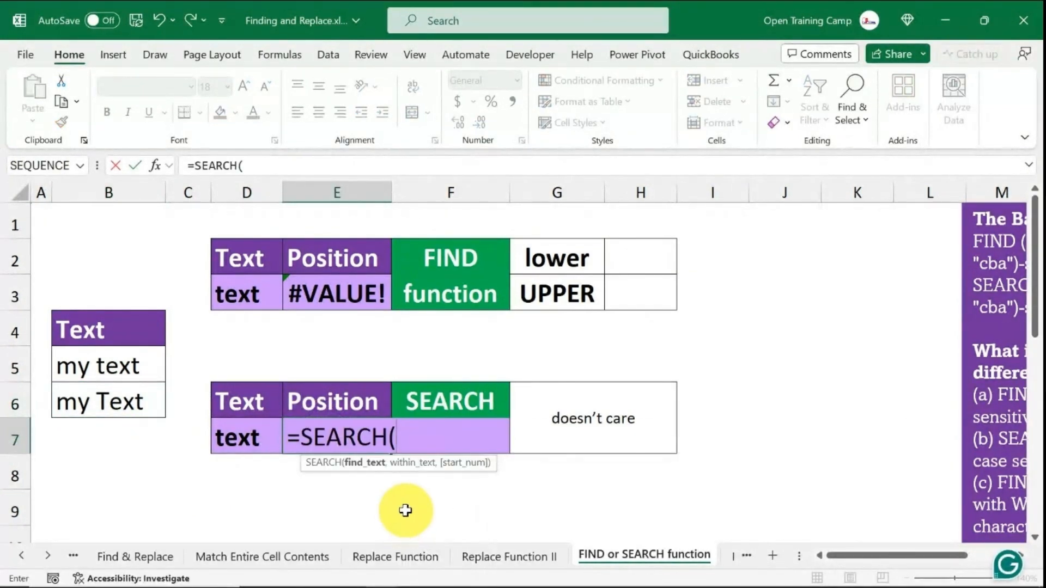
click(238, 445)
text(,)
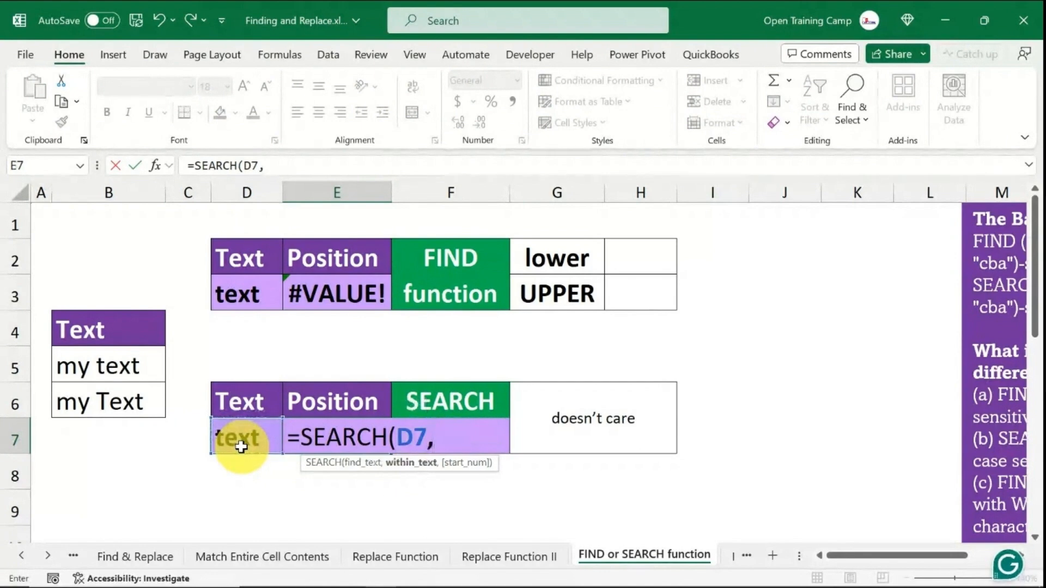
click(100, 401)
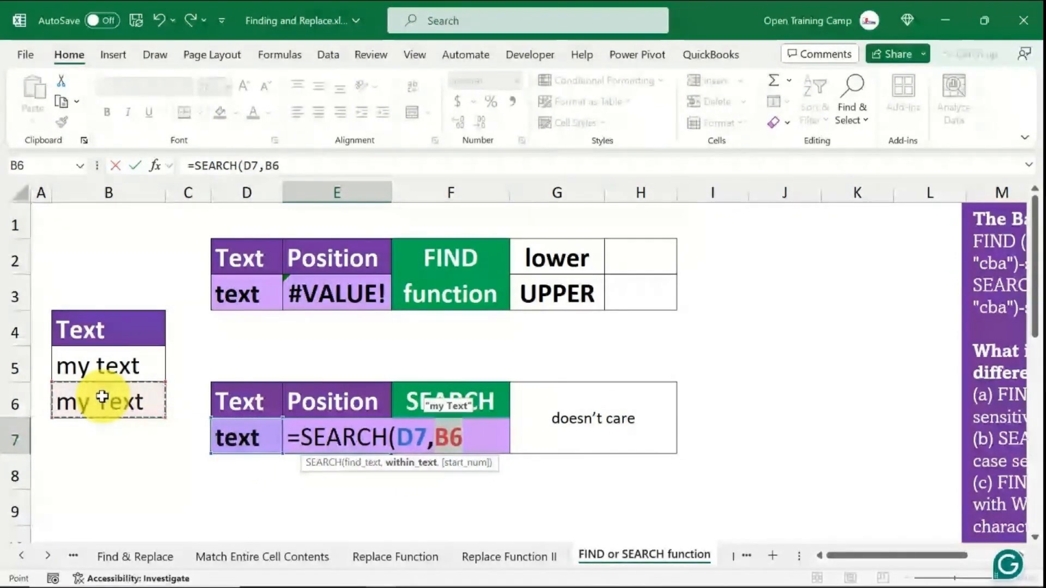
text())
key(Return)
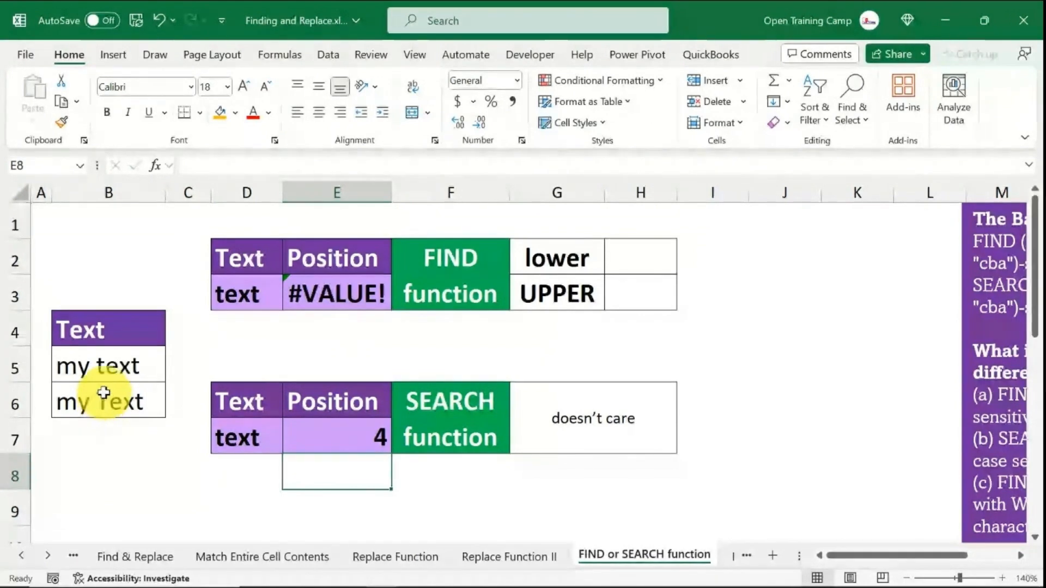
- Compare the FIND and SEARCH results with the lower and UPPER labels in the FIND table
click(228, 434)
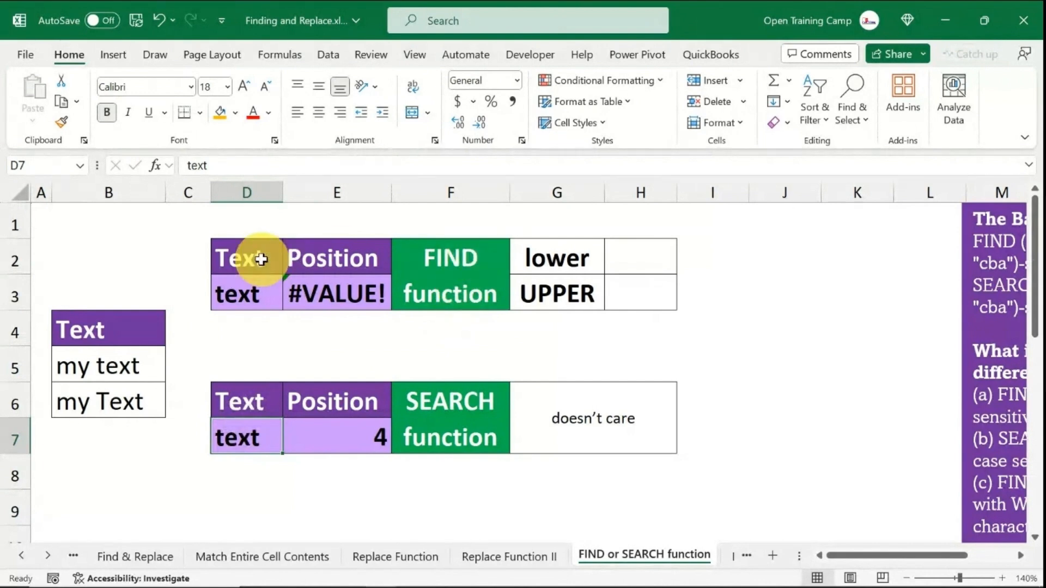
drag(241, 252, 657, 296)
click(341, 296)
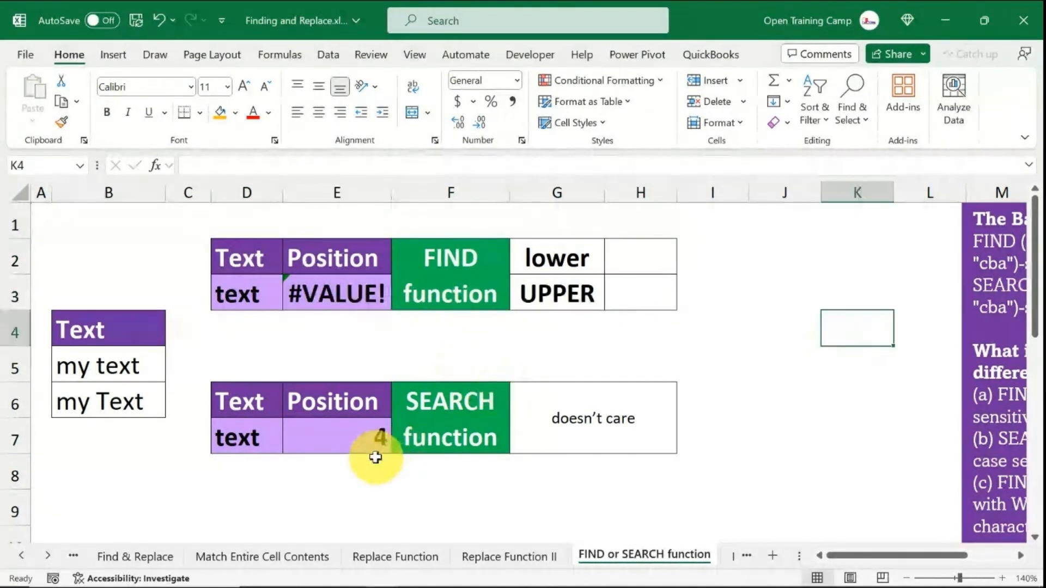
drag(236, 262, 626, 291)
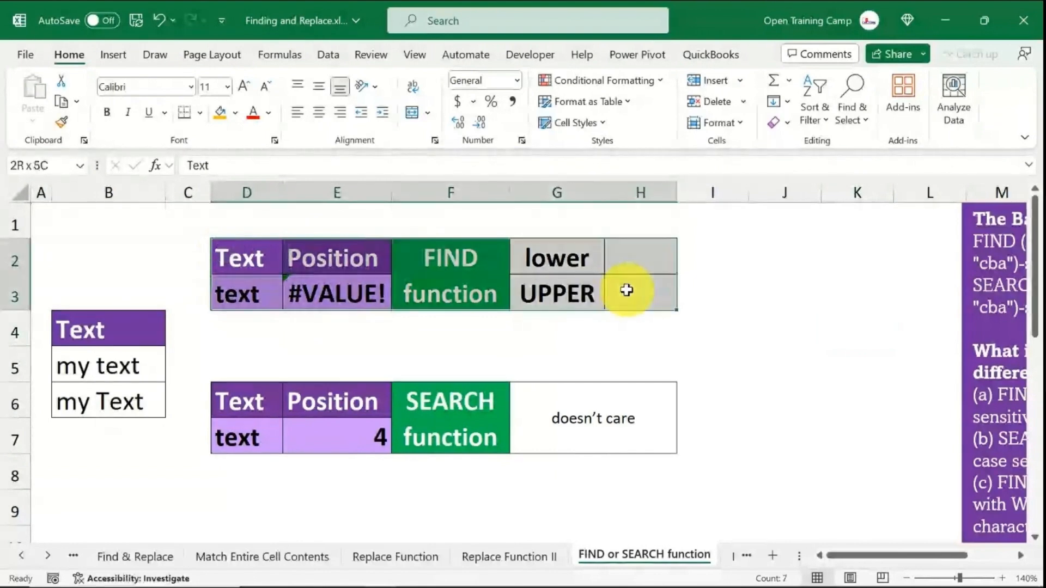
drag(555, 264, 553, 299)
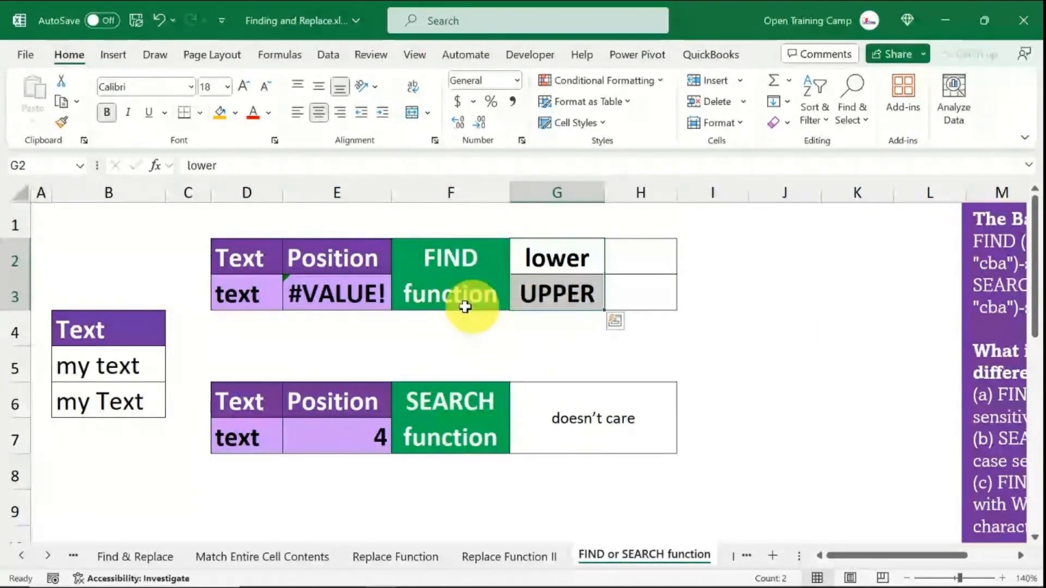
click(353, 290)
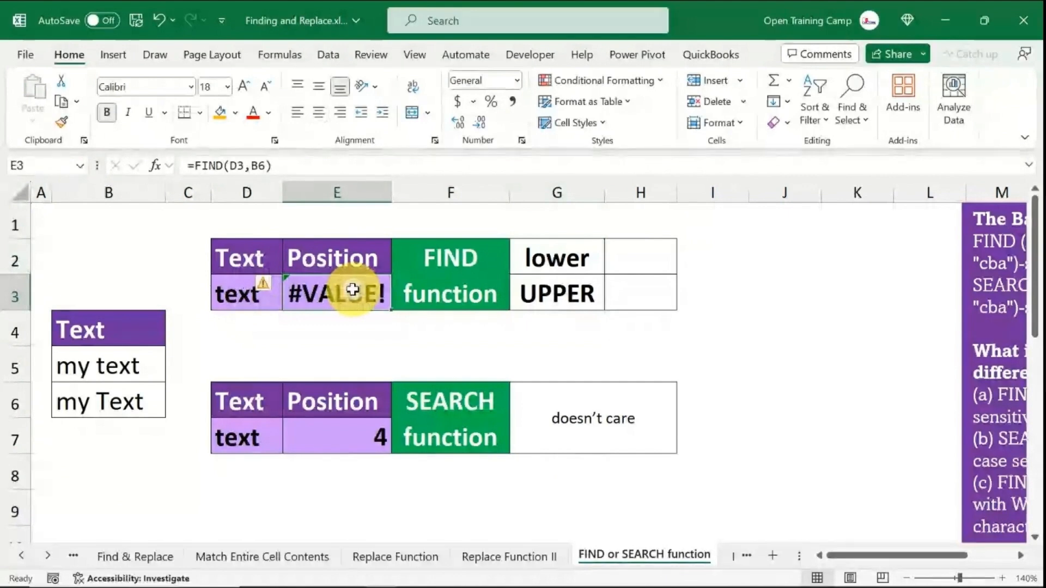
drag(557, 256, 555, 291)
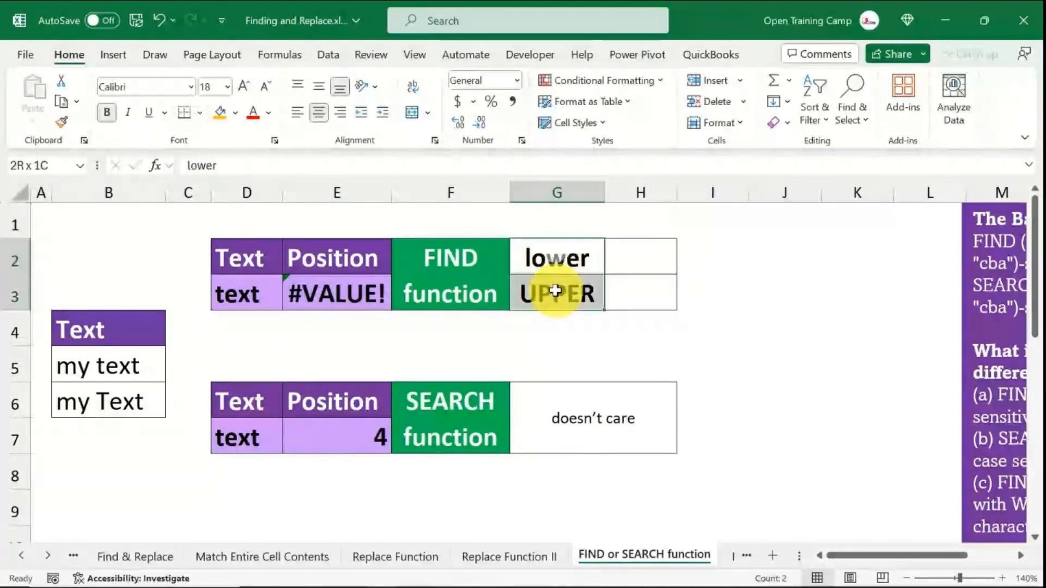
click(567, 289)
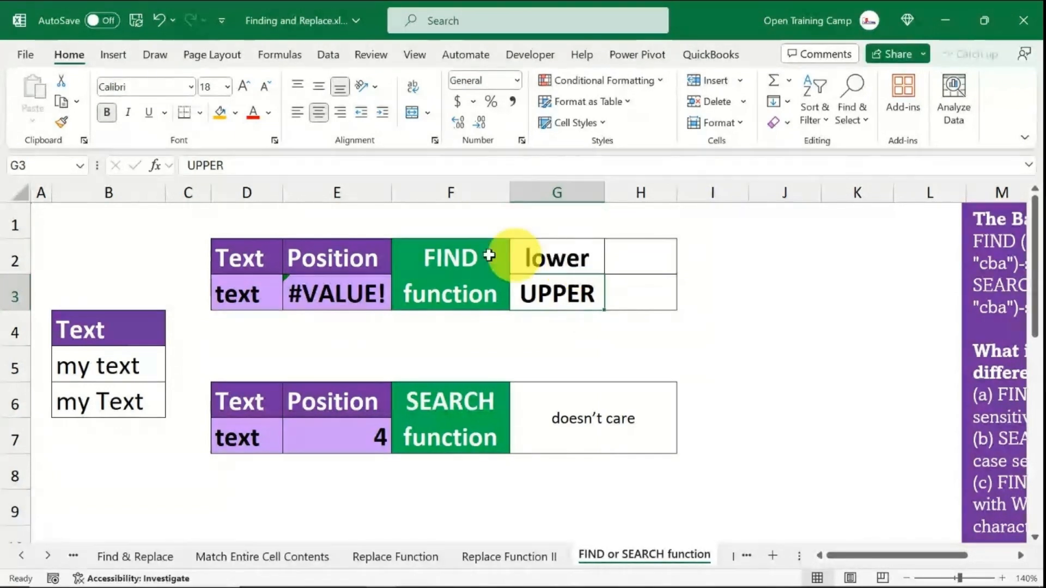
- Widen column H and select cell H2 beside the lower label
click(641, 193)
drag(677, 193, 697, 196)
click(790, 337)
click(660, 268)
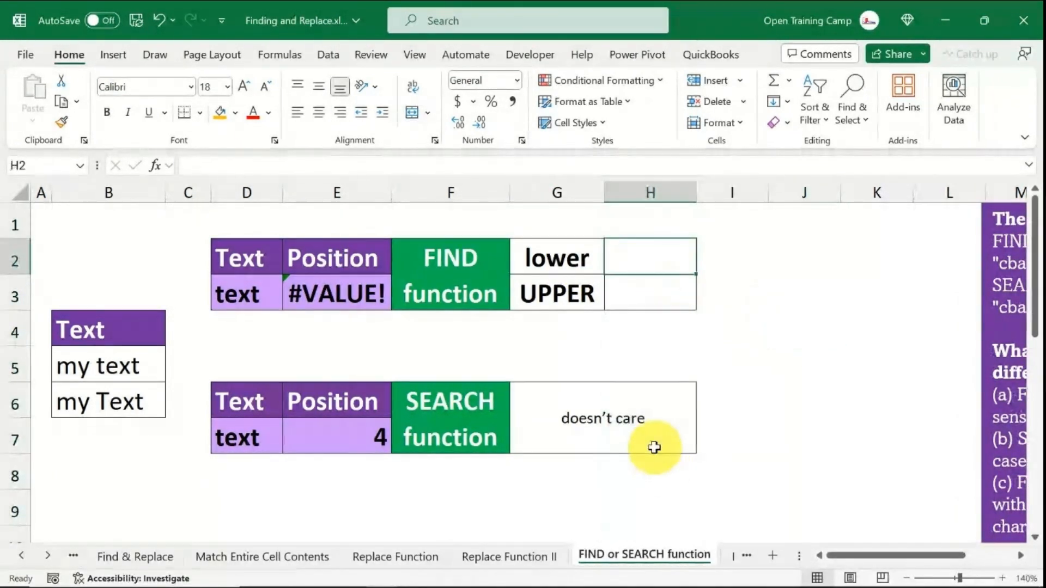
- Enter =FIND(LOWER(D3),LOWER(B6)) in H2 to find the lowercased text case-insensitively
text(=)
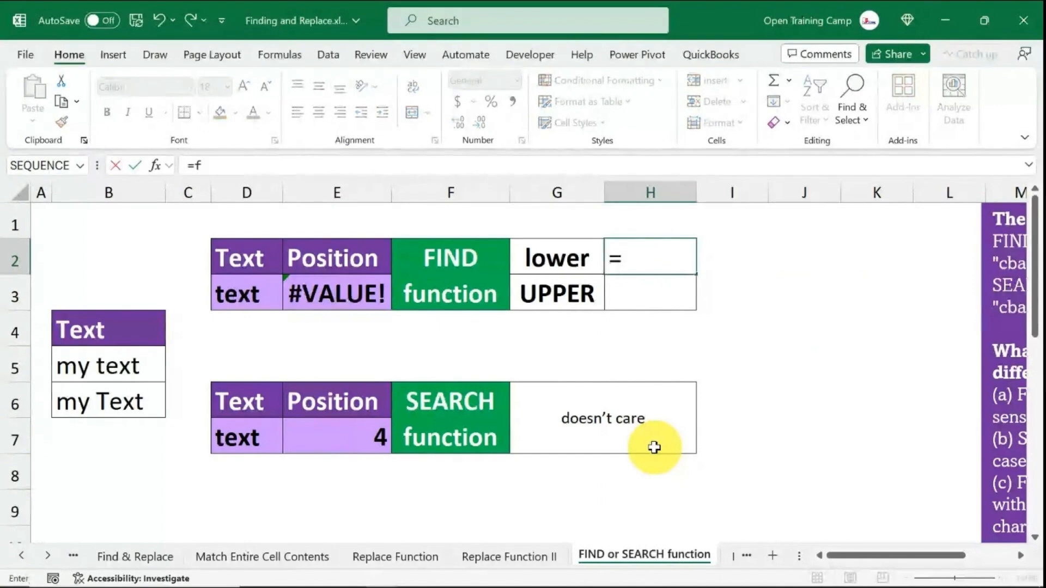
text(f)
key(Tab)
text(low)
key(Tab)
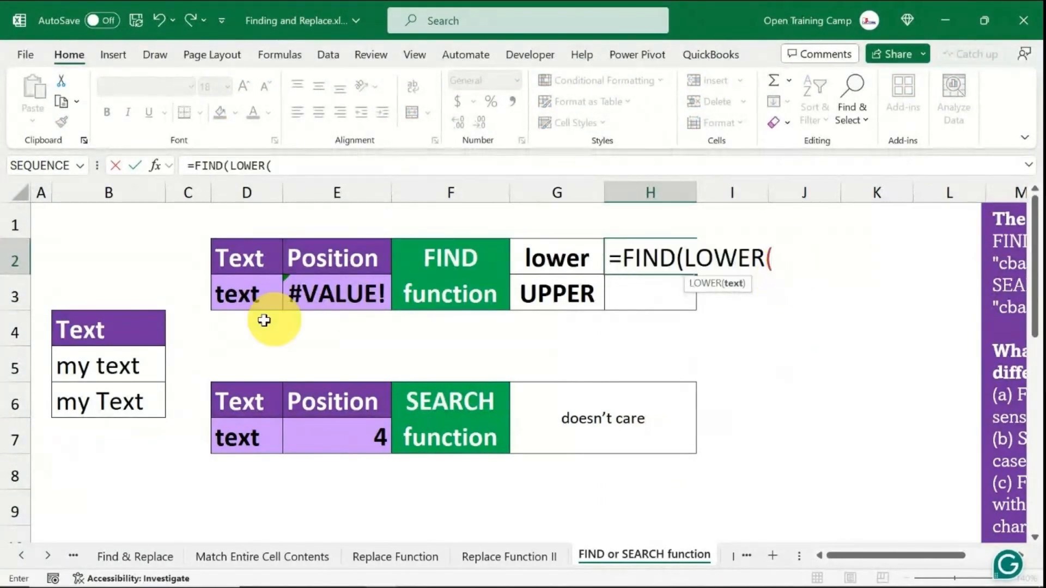
click(240, 297)
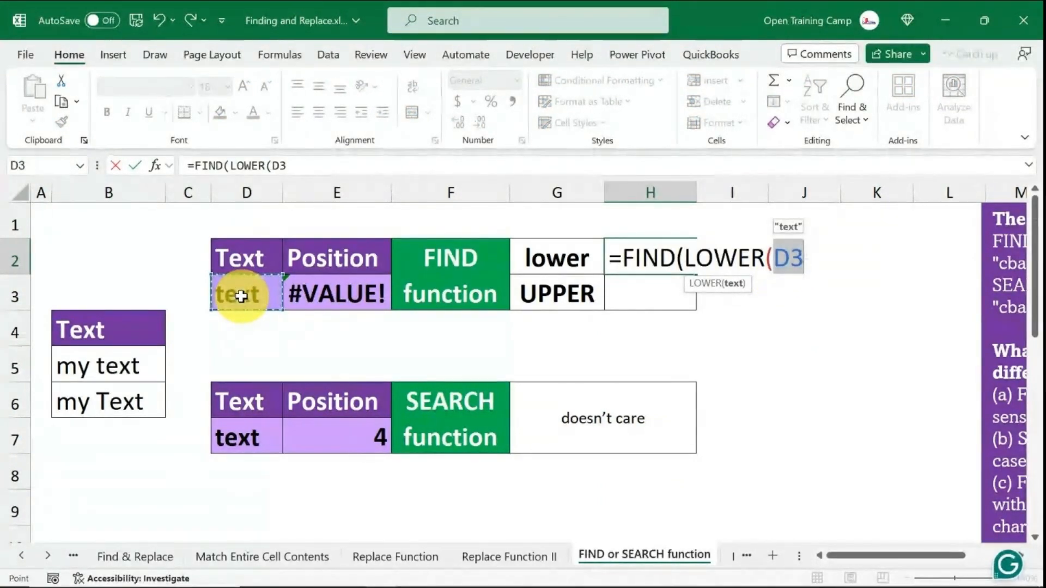
text())
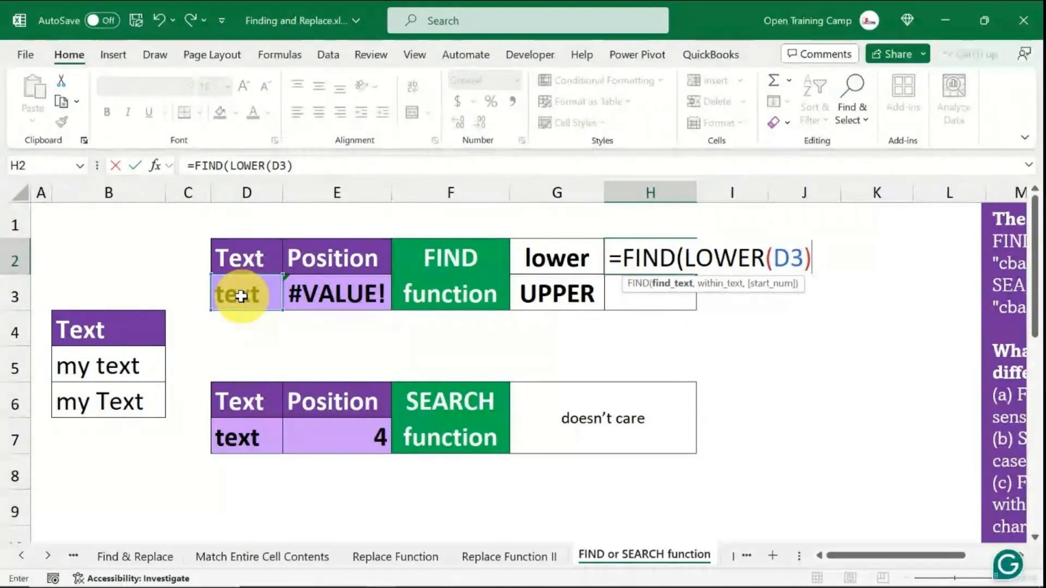
text(,)
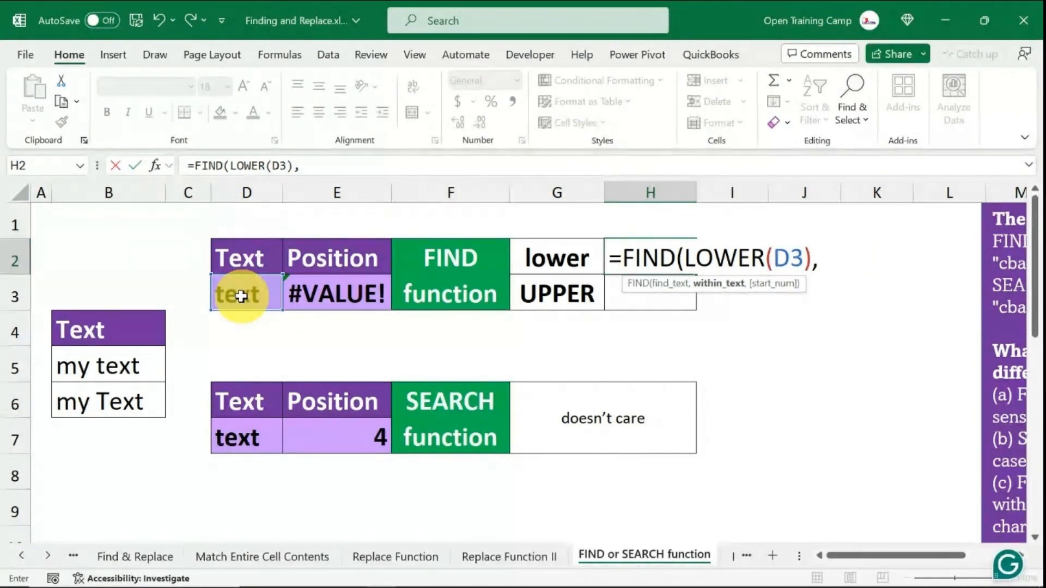
text(lower)
key(Tab)
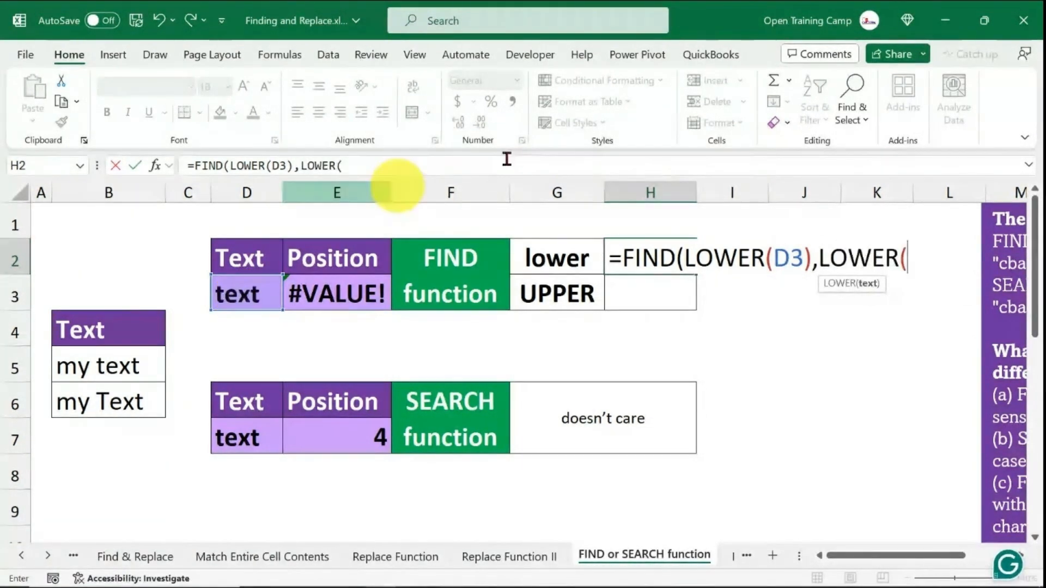
click(95, 403)
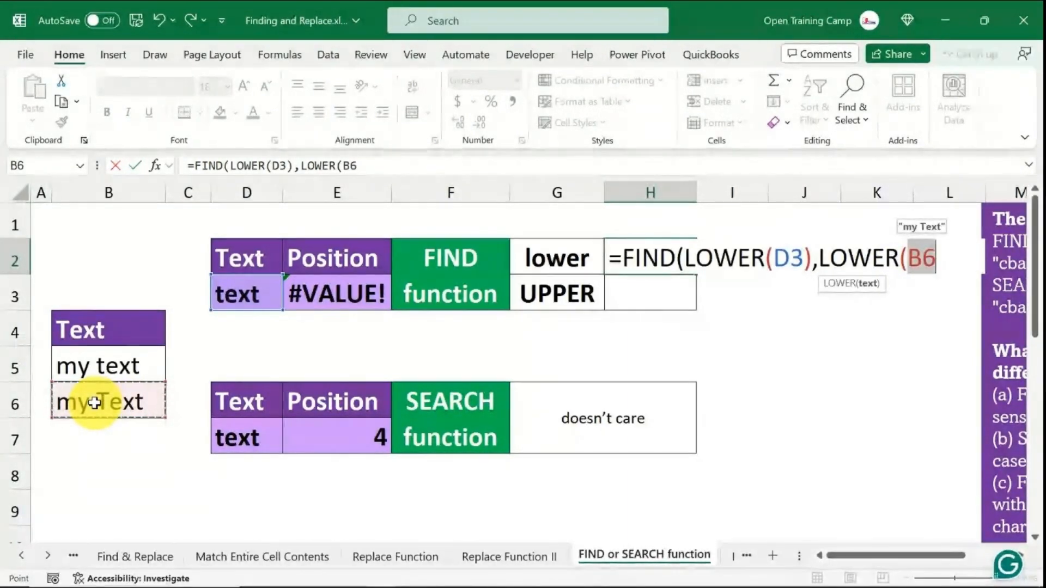
text())
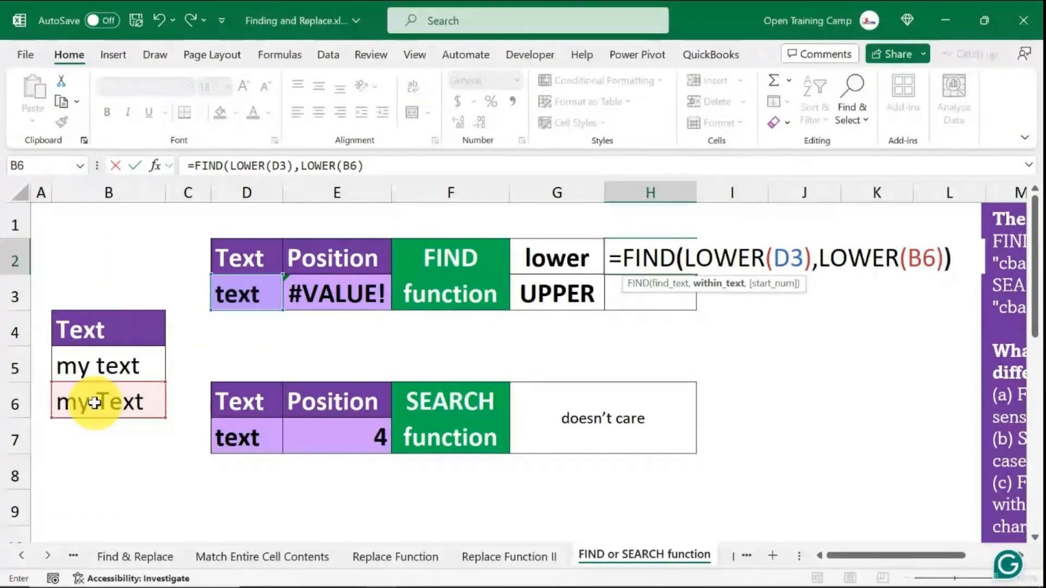
text())
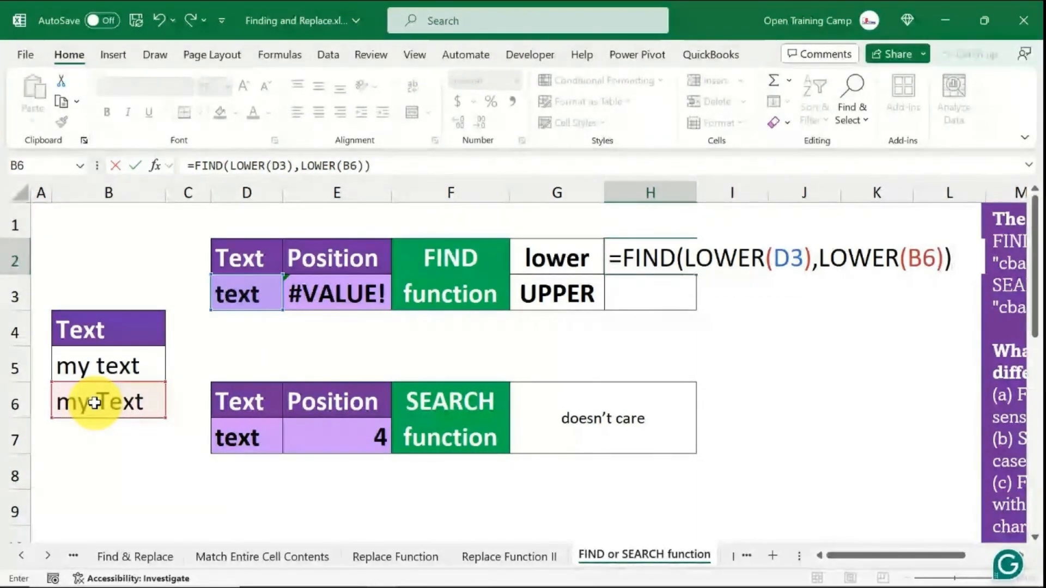
key(Return)
click(641, 250)
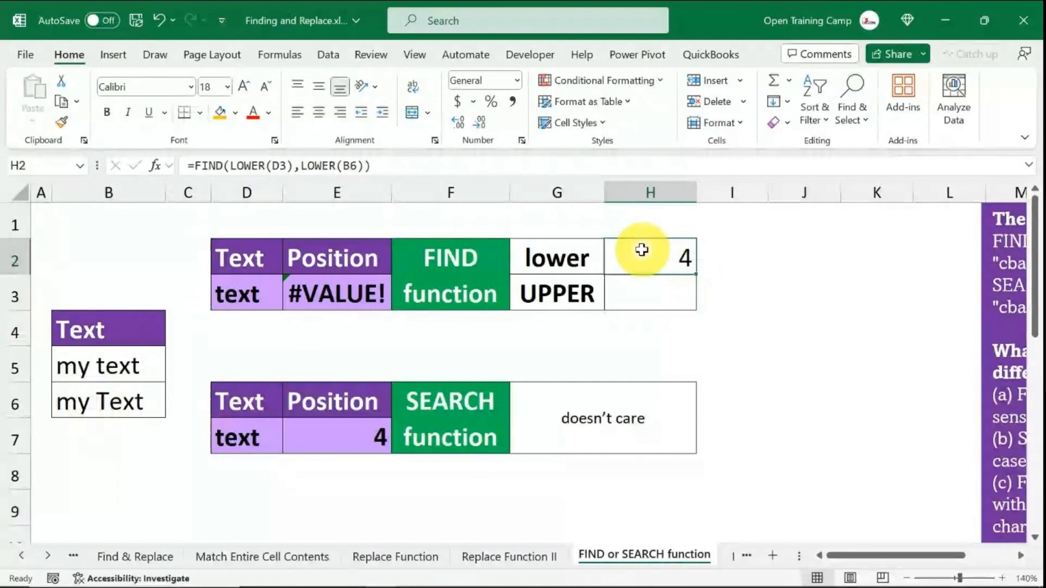
- Enter =FIND(UPPER(D3),UPPER(B6)) in H3 beside the UPPER label
click(649, 293)
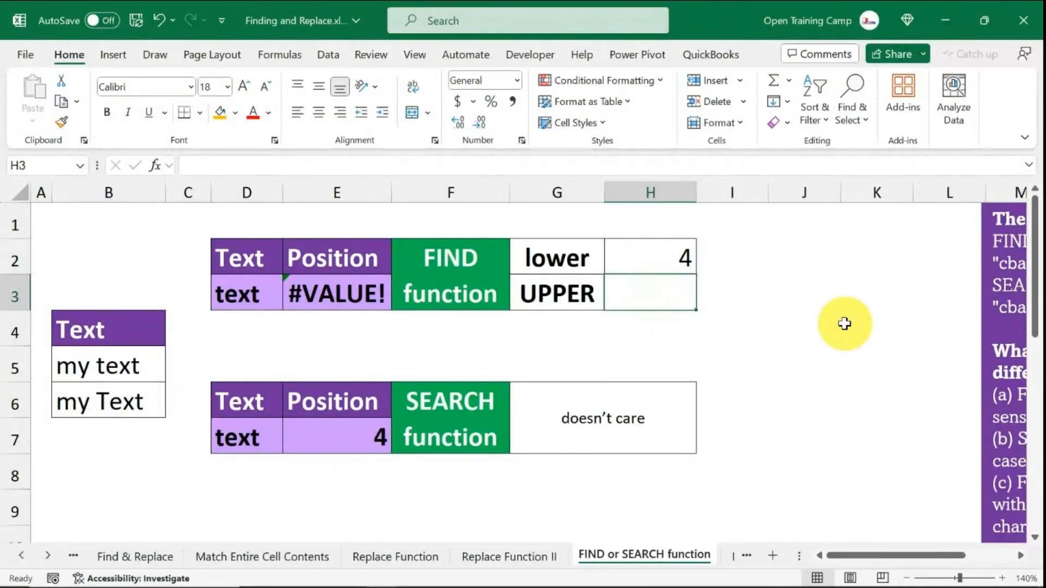
text(=)
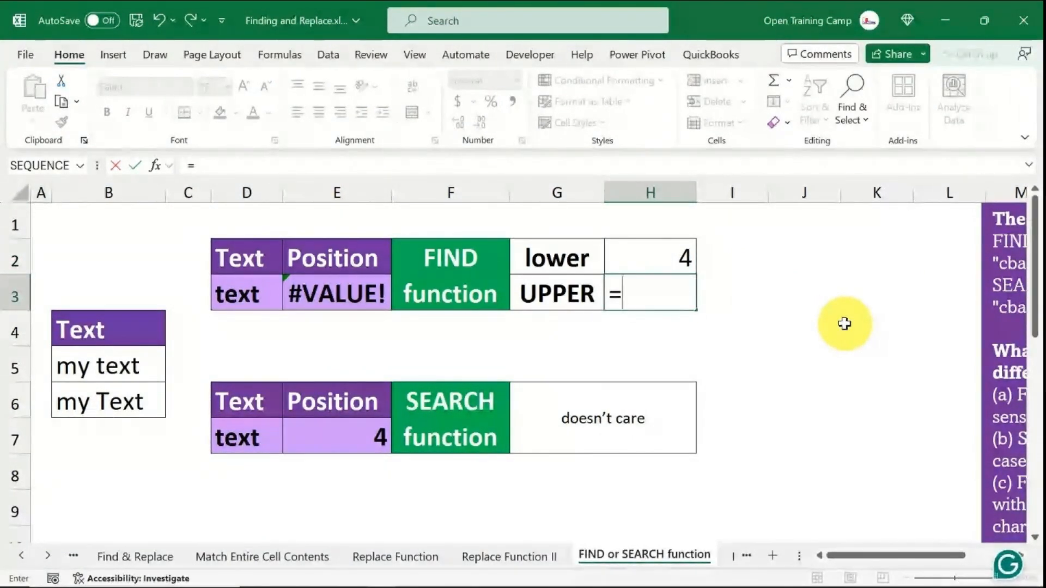
text(fin)
key(Tab)
text(uppe)
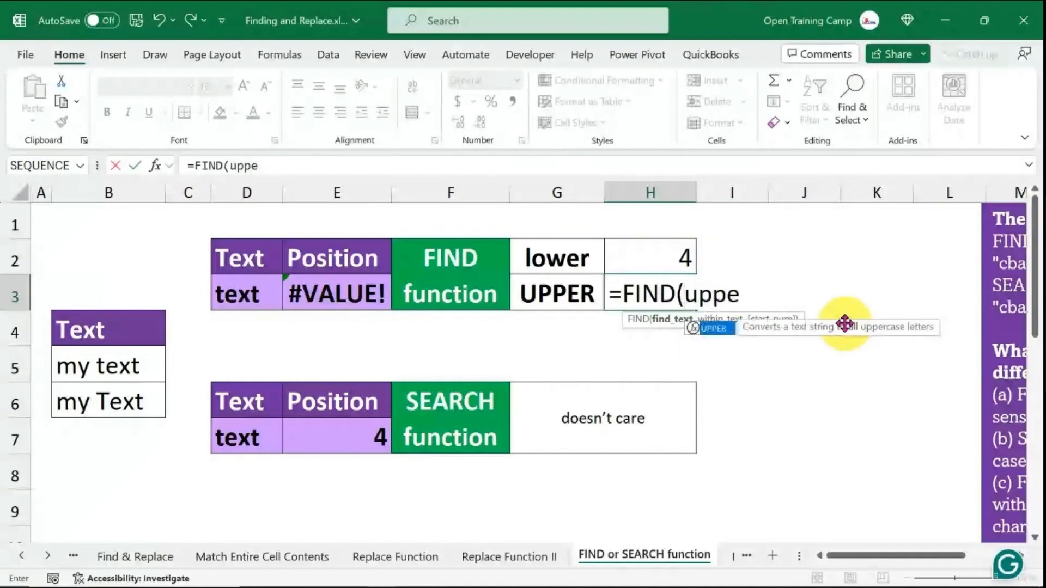
text(r)
key(Tab)
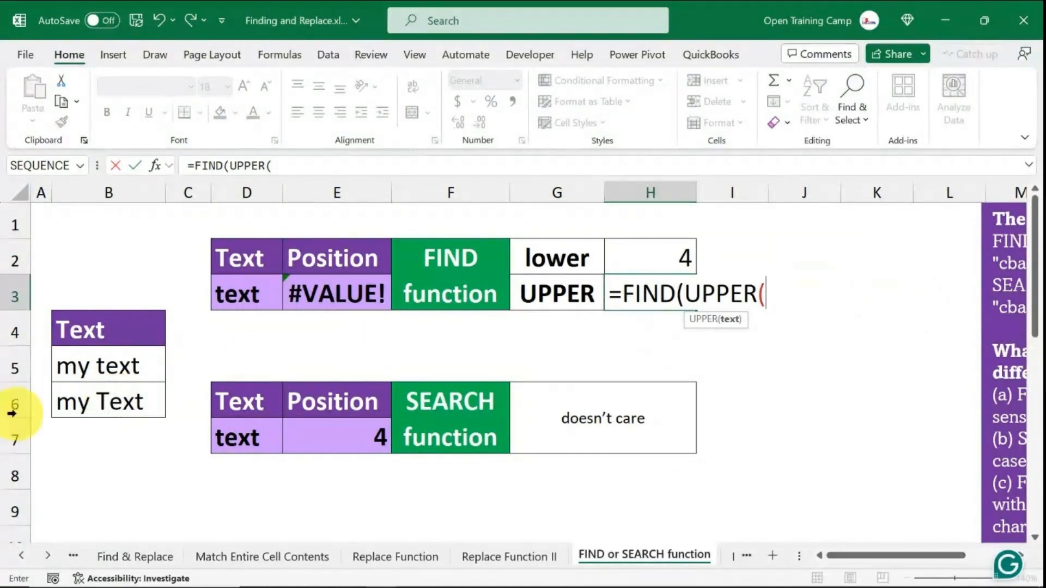
click(234, 296)
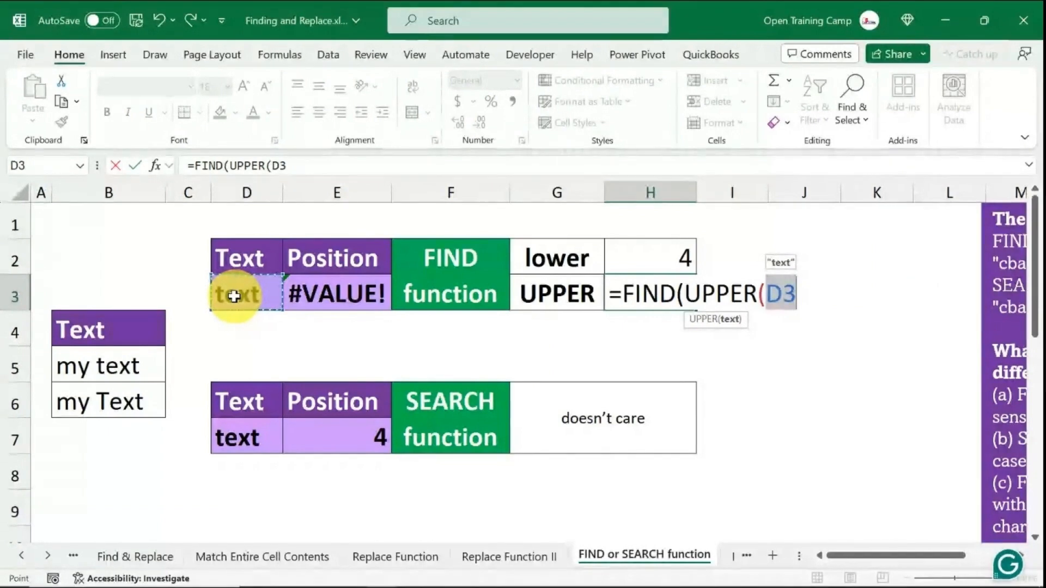
text())
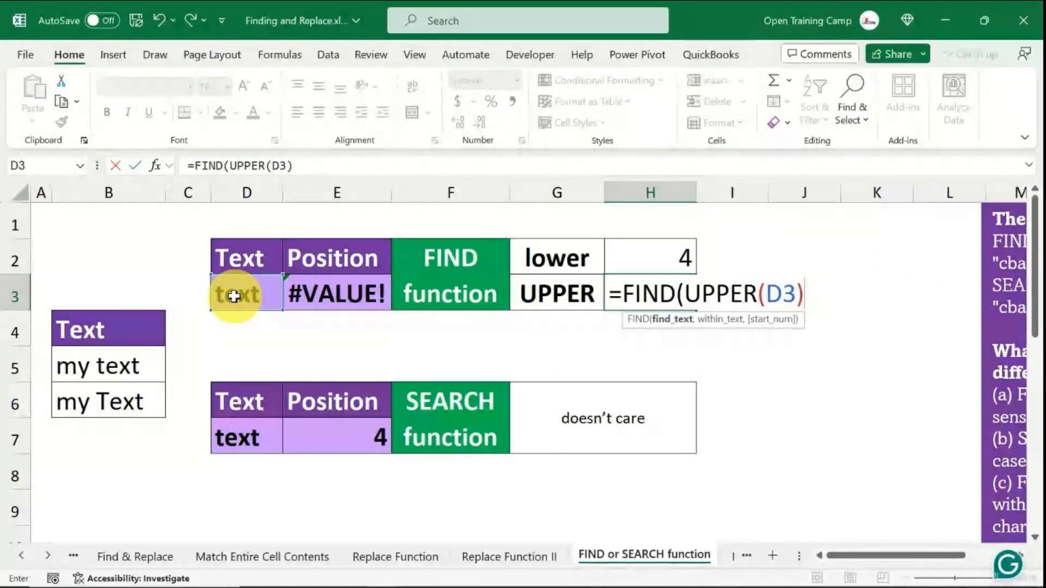
text(,)
text(upper()
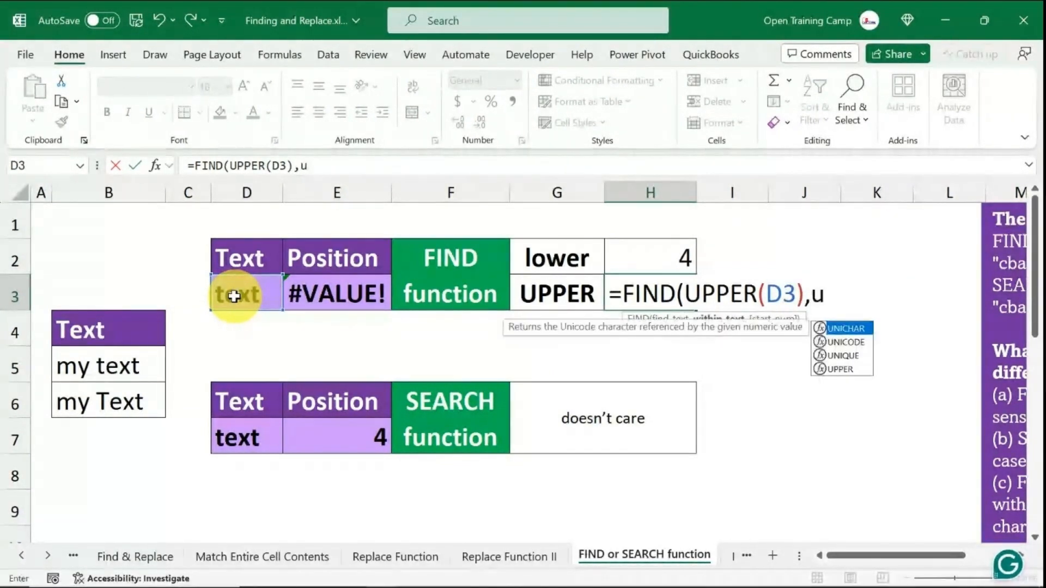
click(104, 401)
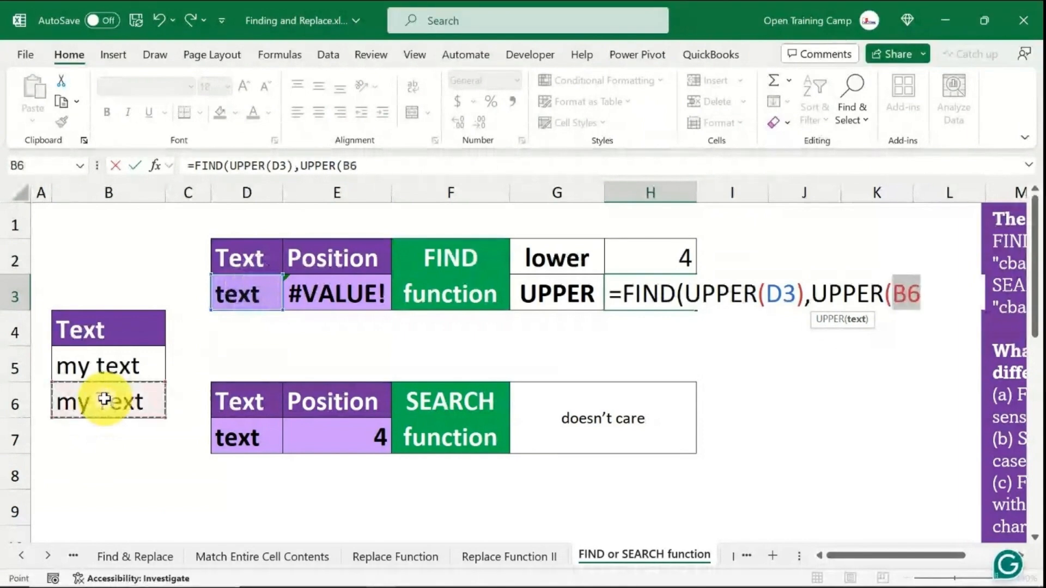
text()))
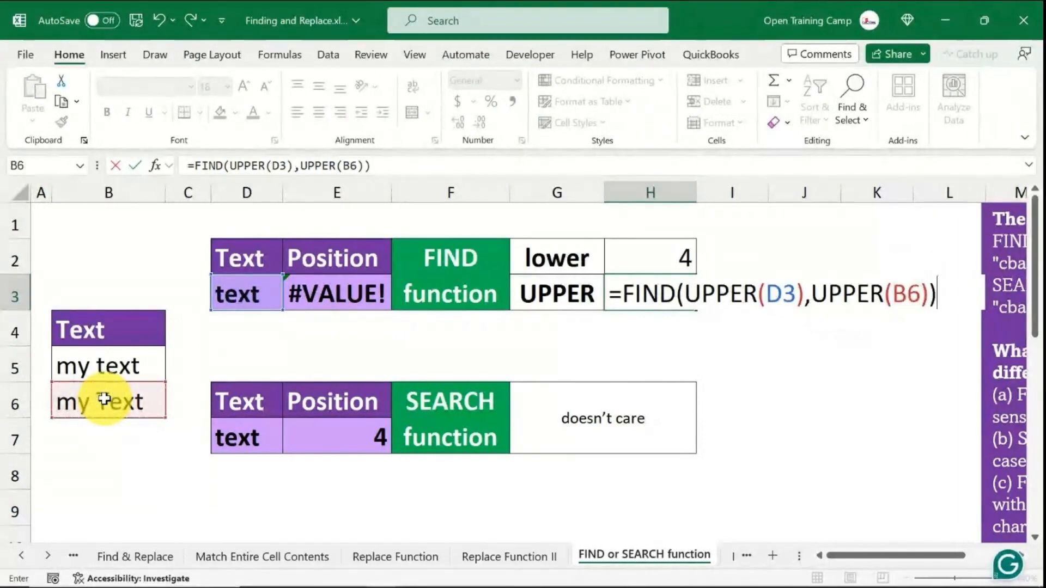
key(Return)
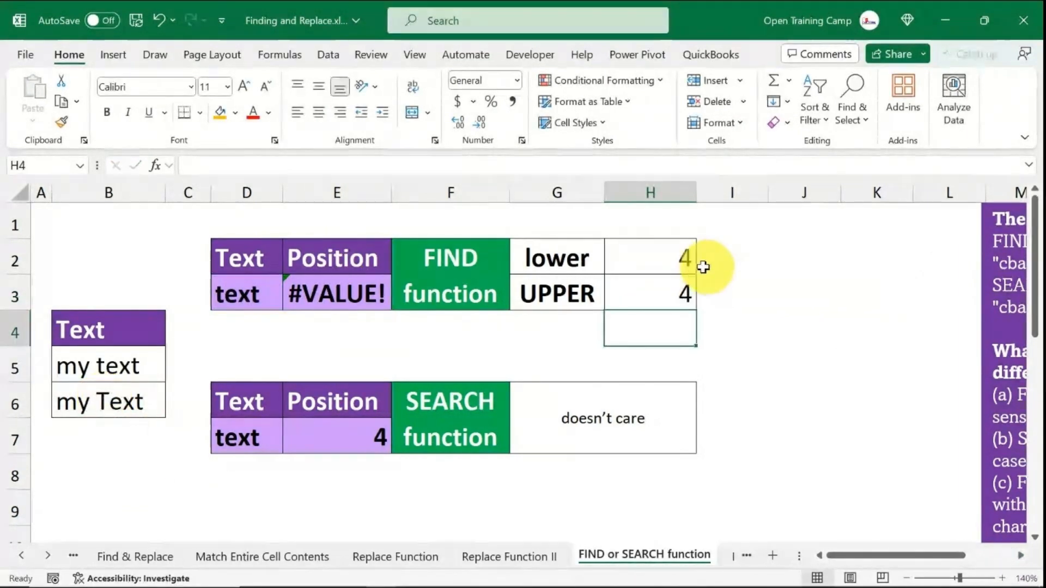
- Compare the lower and UPPER FIND results with the two source text cells
drag(682, 267, 677, 298)
click(673, 298)
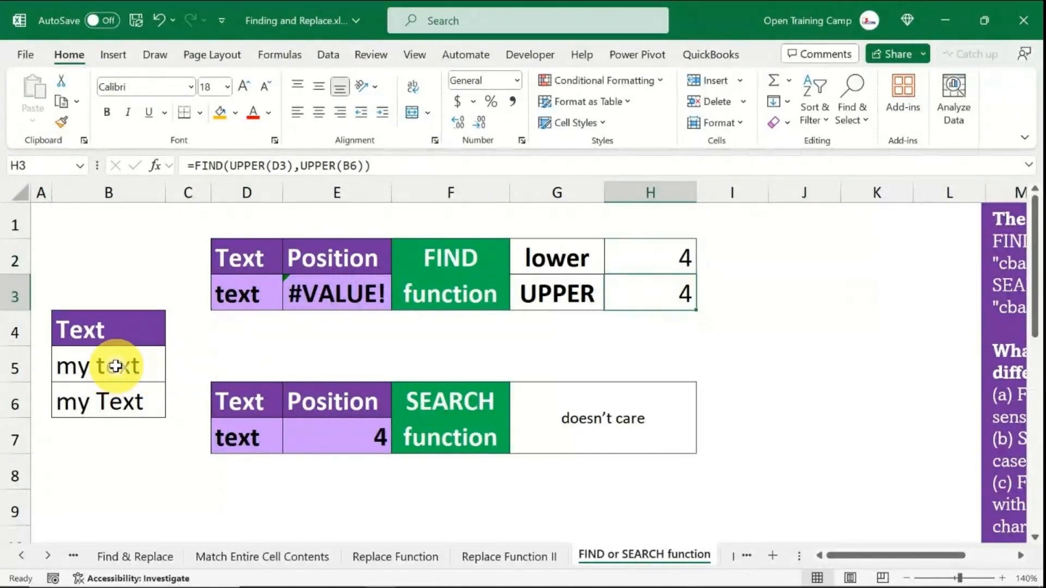
drag(110, 365, 117, 408)
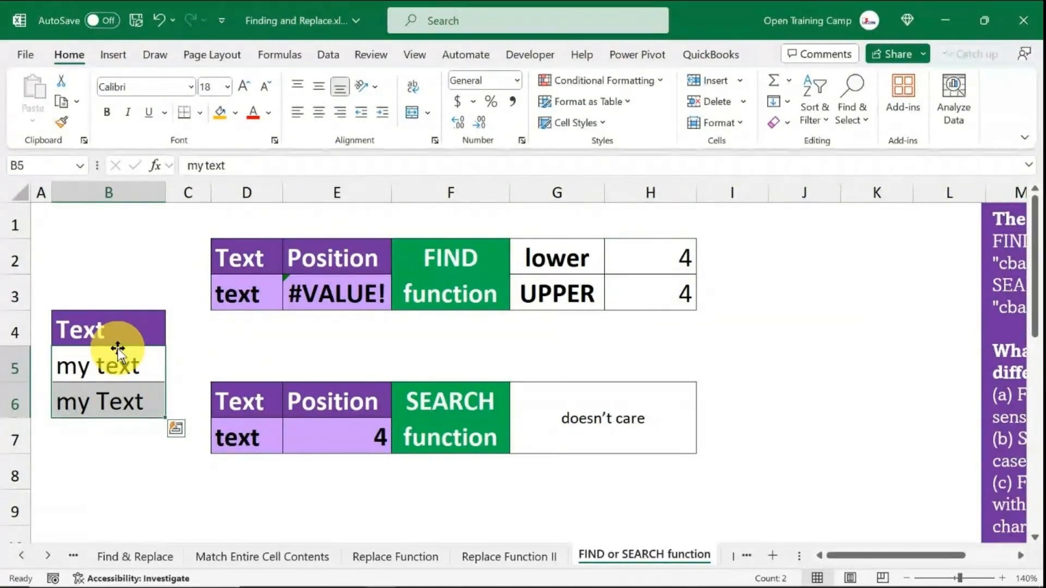
click(608, 340)
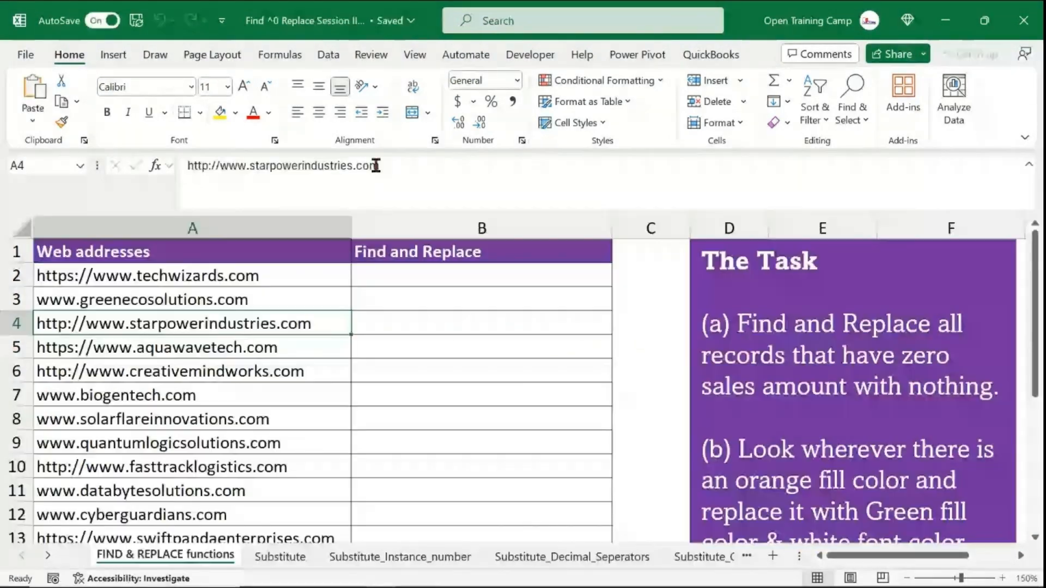
- Examine the web address list and the empty Find and Replace column on the FIND & REPLACE functions sheet
click(455, 325)
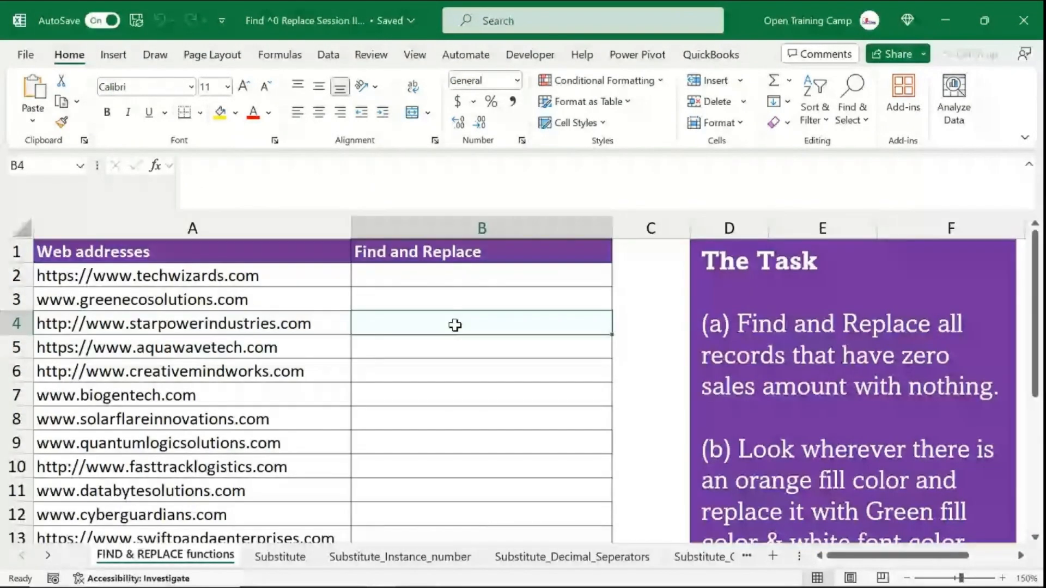
click(149, 223)
click(157, 276)
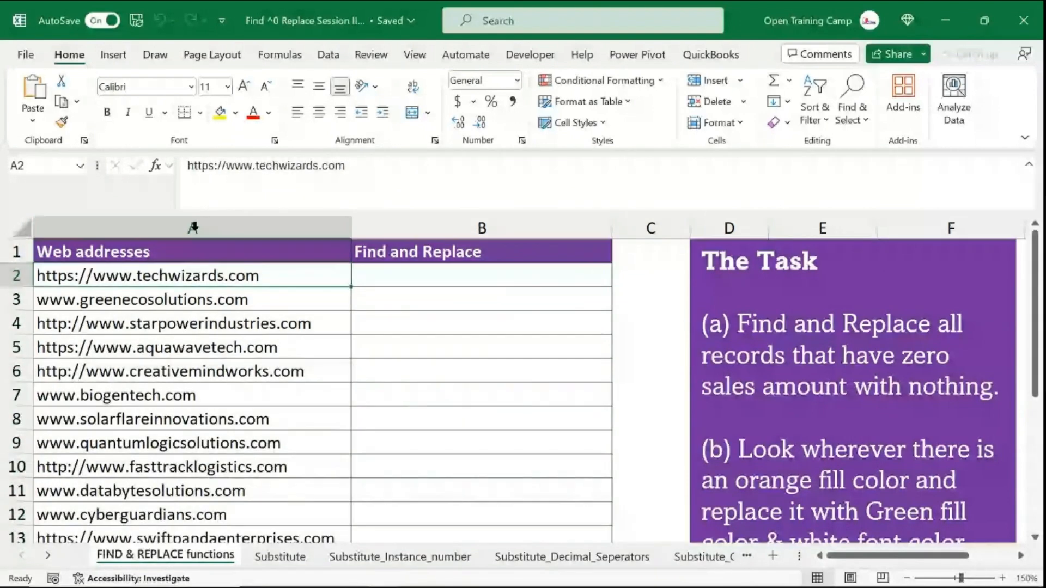
click(209, 231)
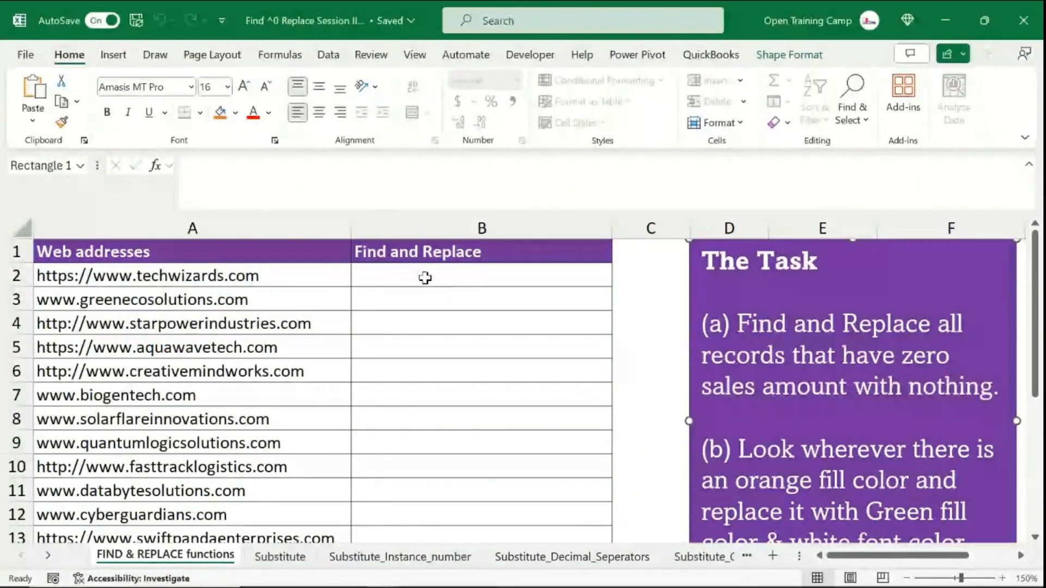
click(425, 279)
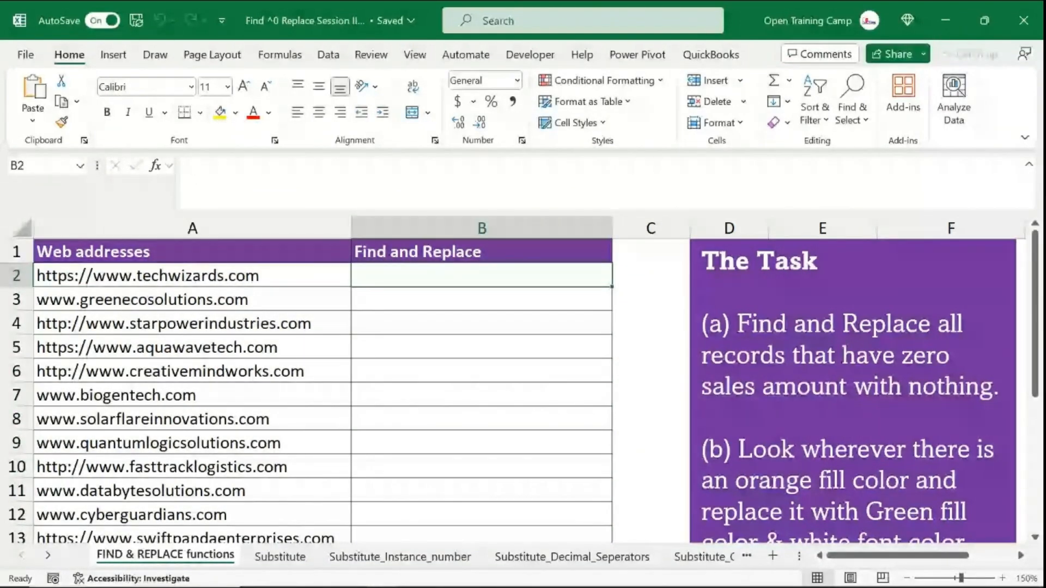
click(102, 288)
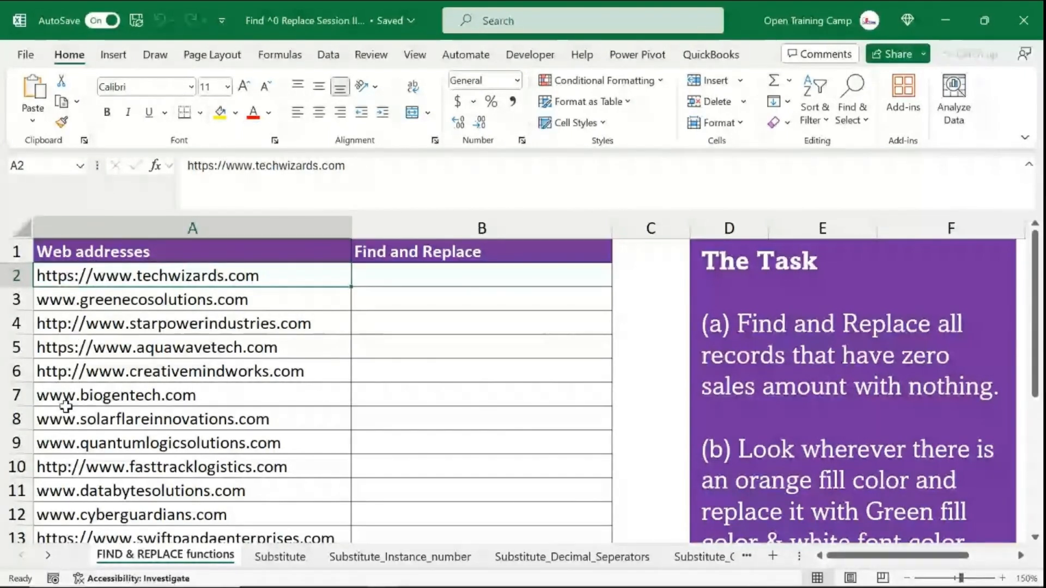
click(432, 278)
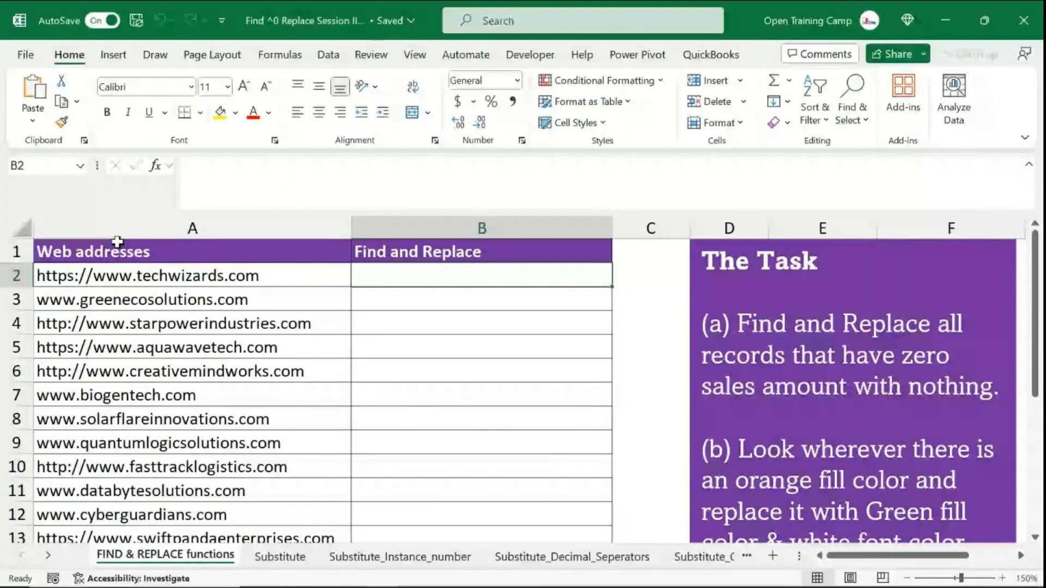
- Enter =FIND("www",A2) in B2 to locate where www starts in the first address
text(=)
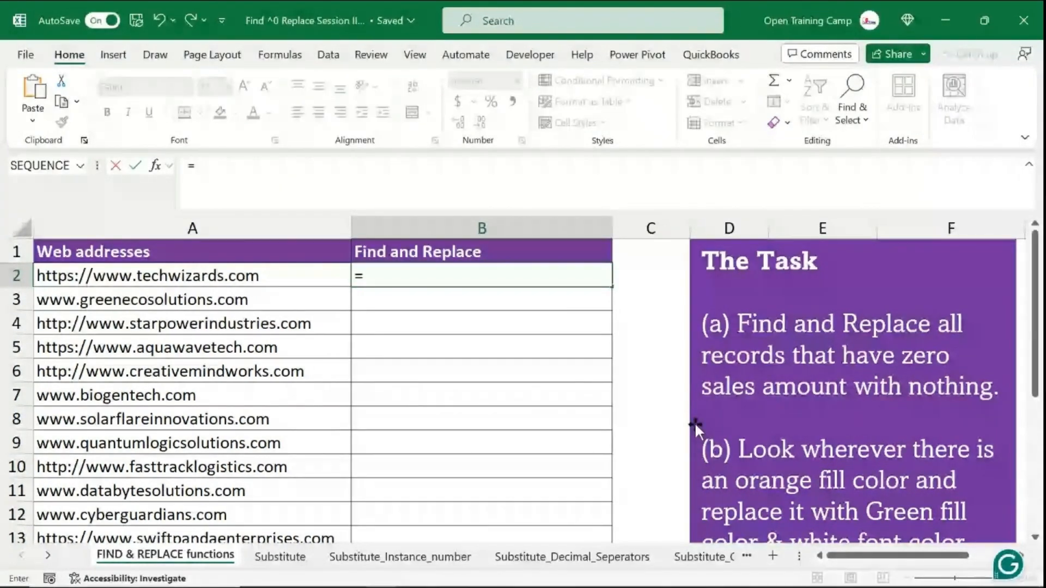
text(fin)
key(Tab)
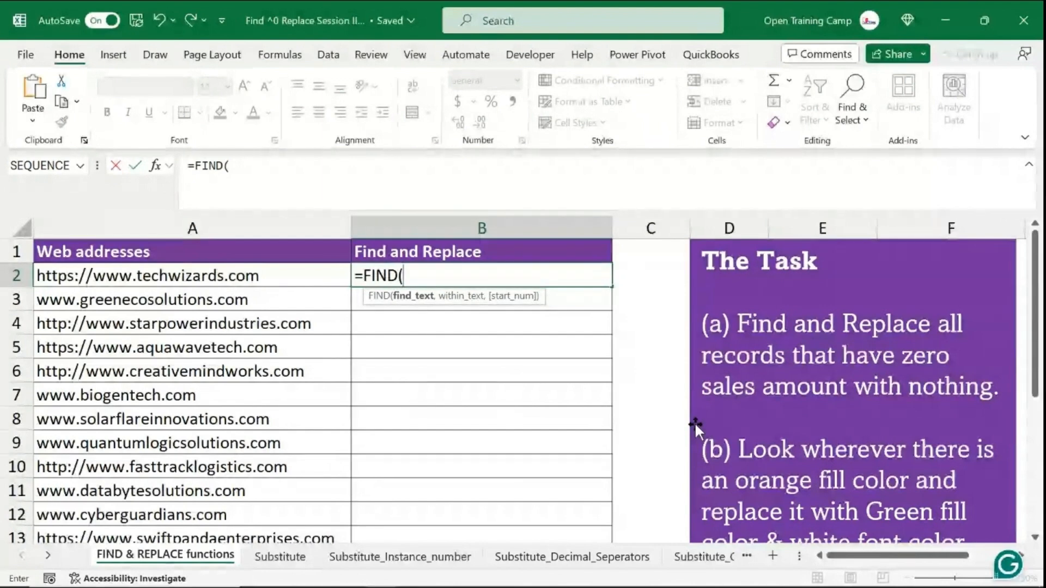
text("w)
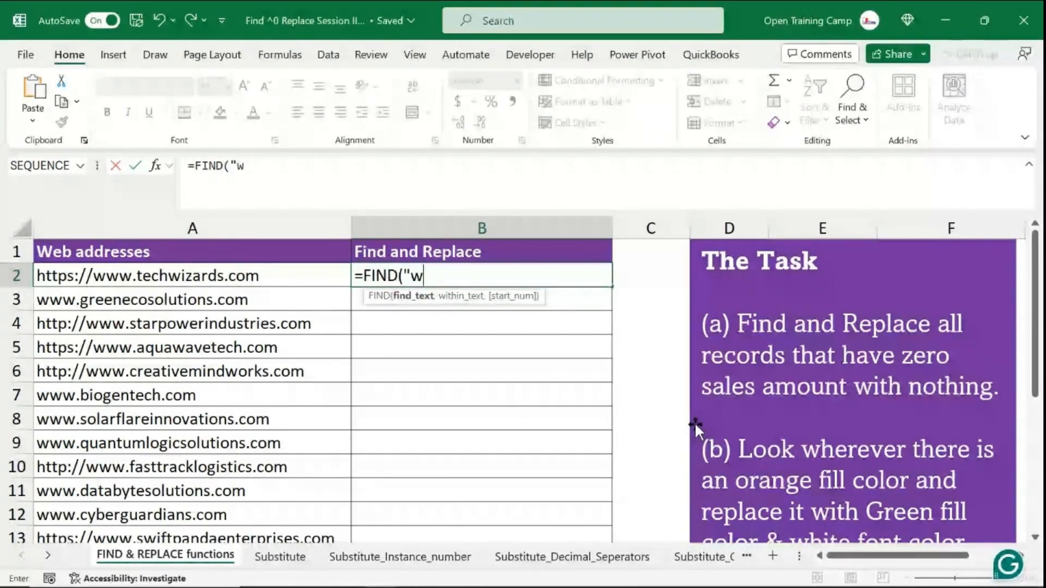
text(ww")
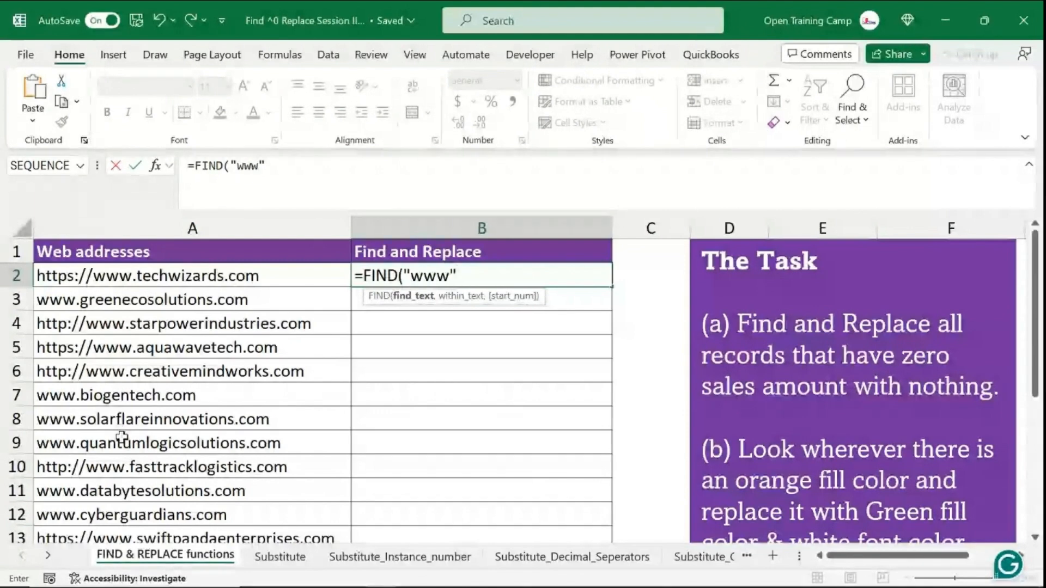
text(,)
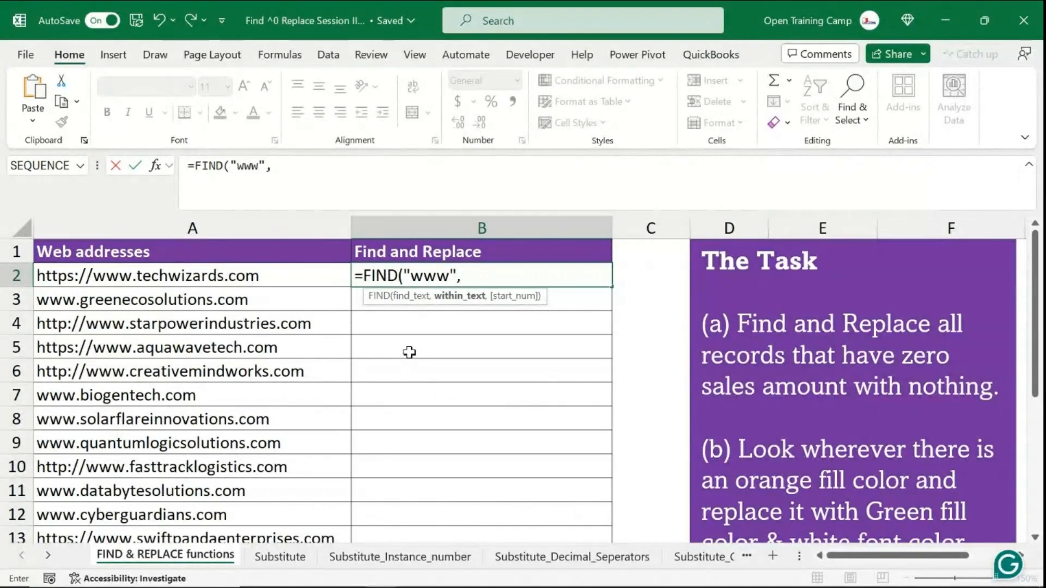
click(149, 275)
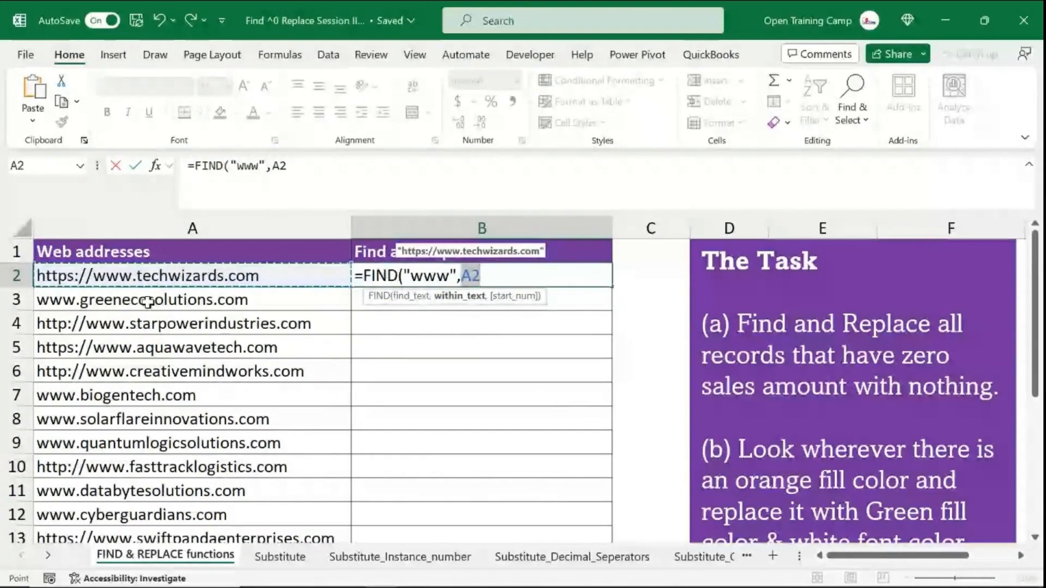
text())
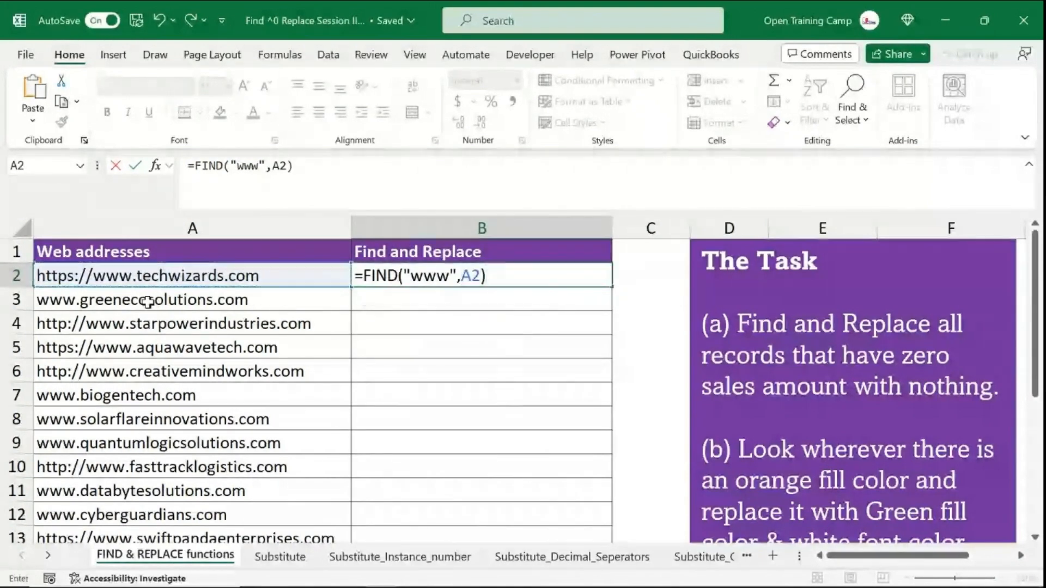
key(Return)
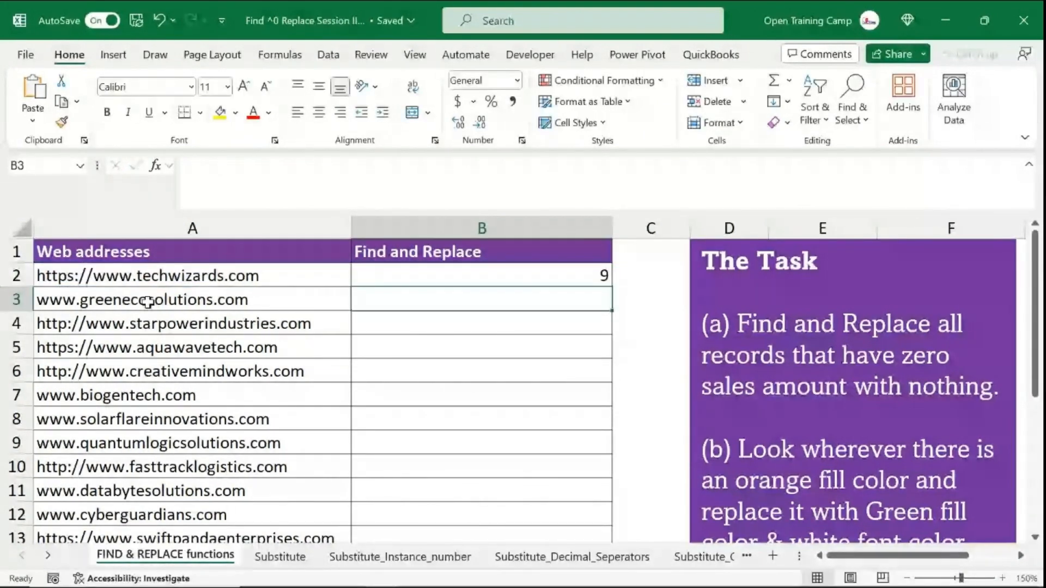
- Copy the FIND formula down column B for all web addresses
click(482, 276)
key(F2)
key(Return)
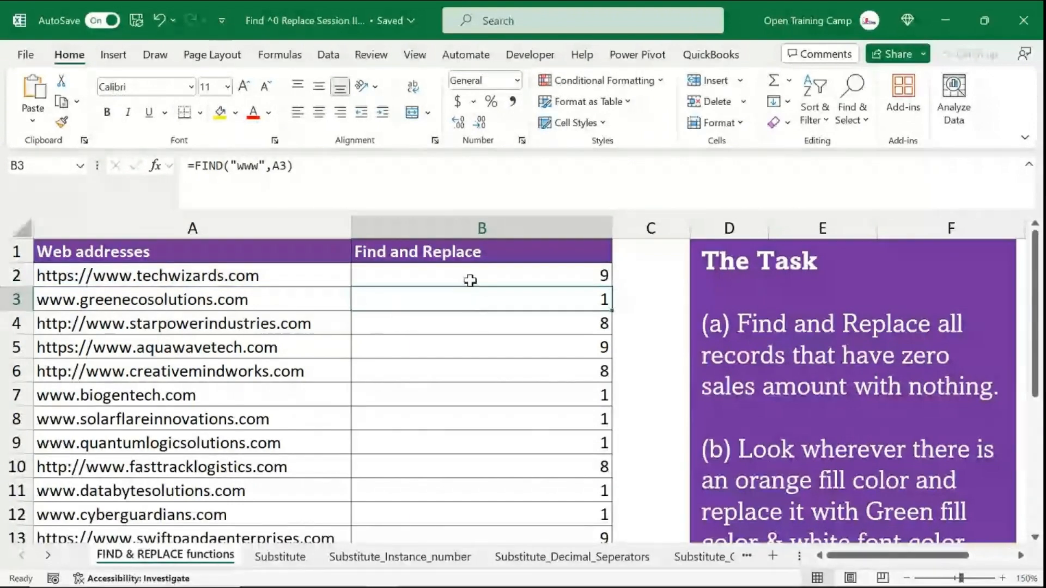
- Edit B2 to wrap the FIND in a REPLACE function, using A2 as the old text and 1 as the start number
click(471, 281)
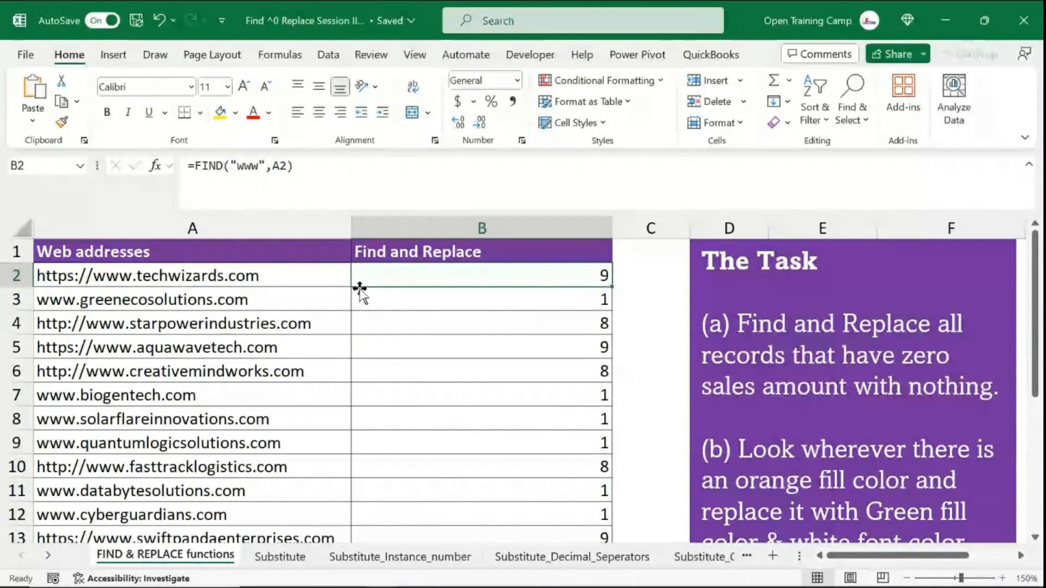
double_click(398, 275)
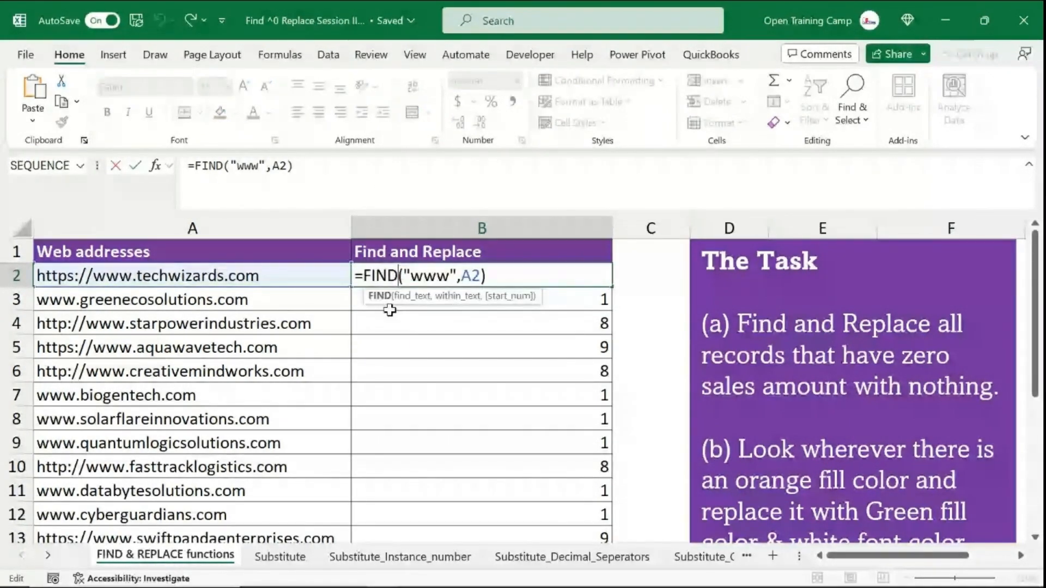
click(364, 274)
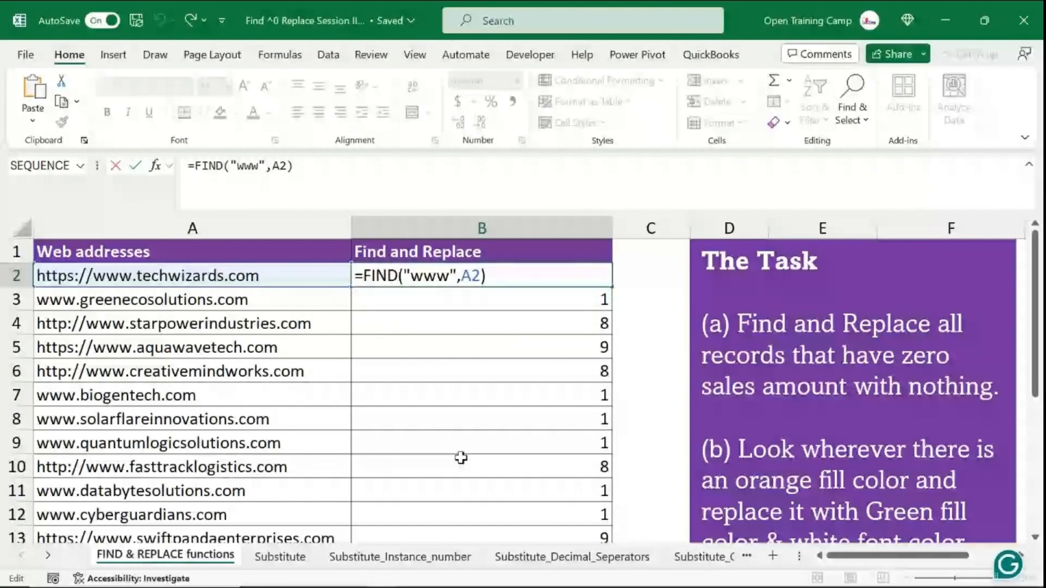
text(repa)
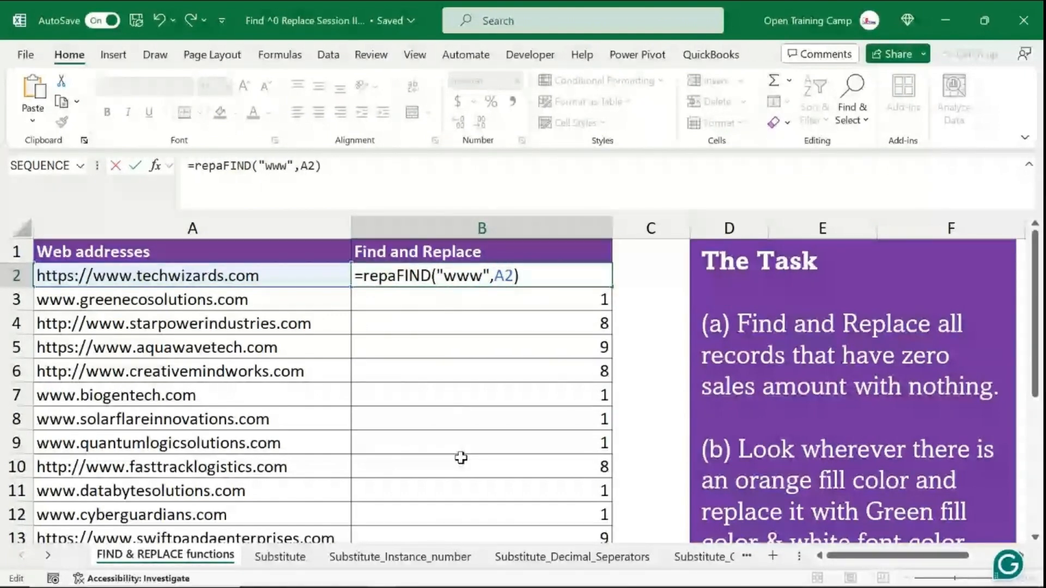
key(BackSpace)
key(BackSpace)
key(Tab)
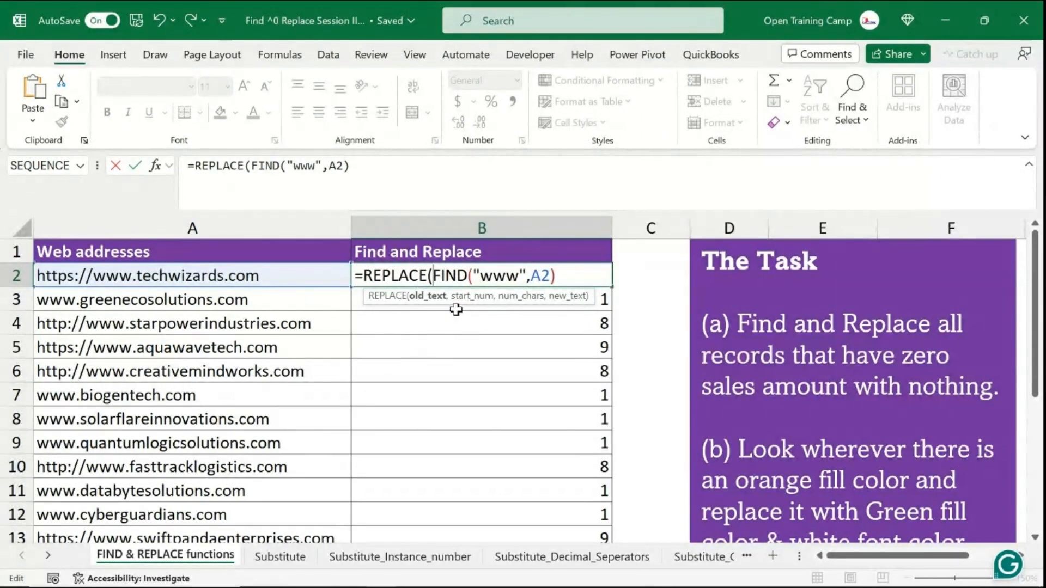
click(185, 277)
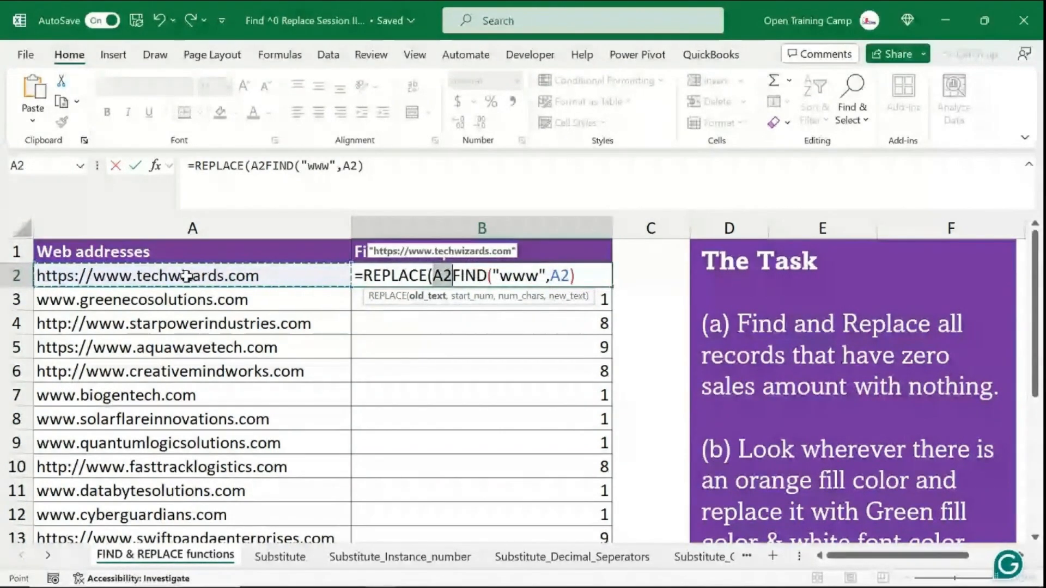
text(,)
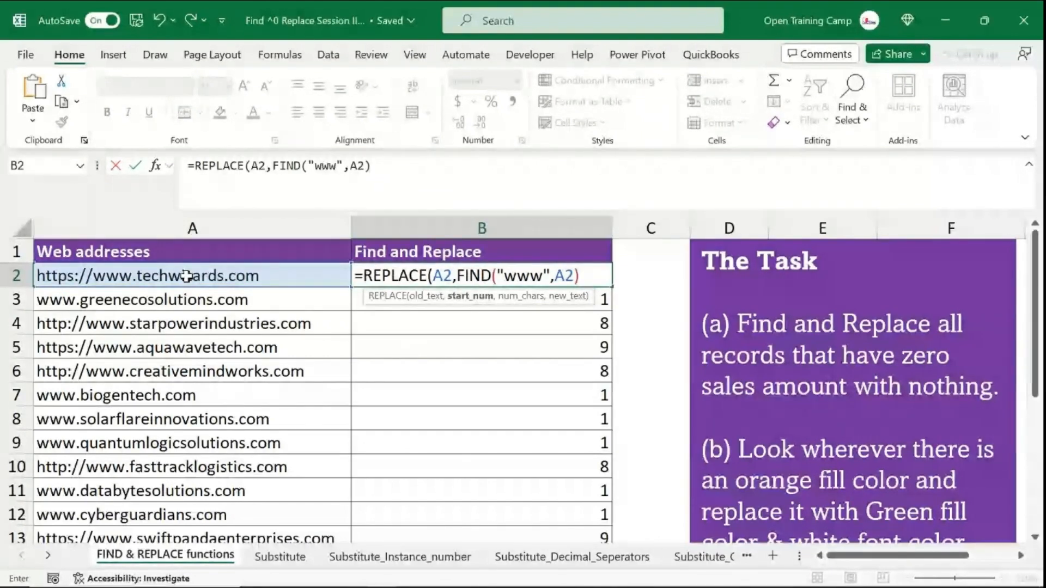
text(1)
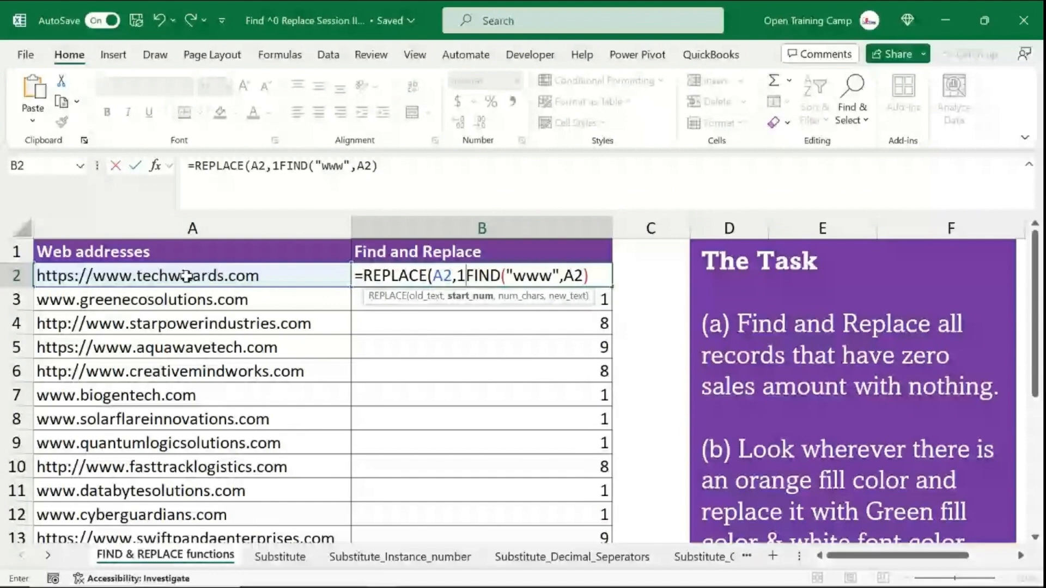
text(,)
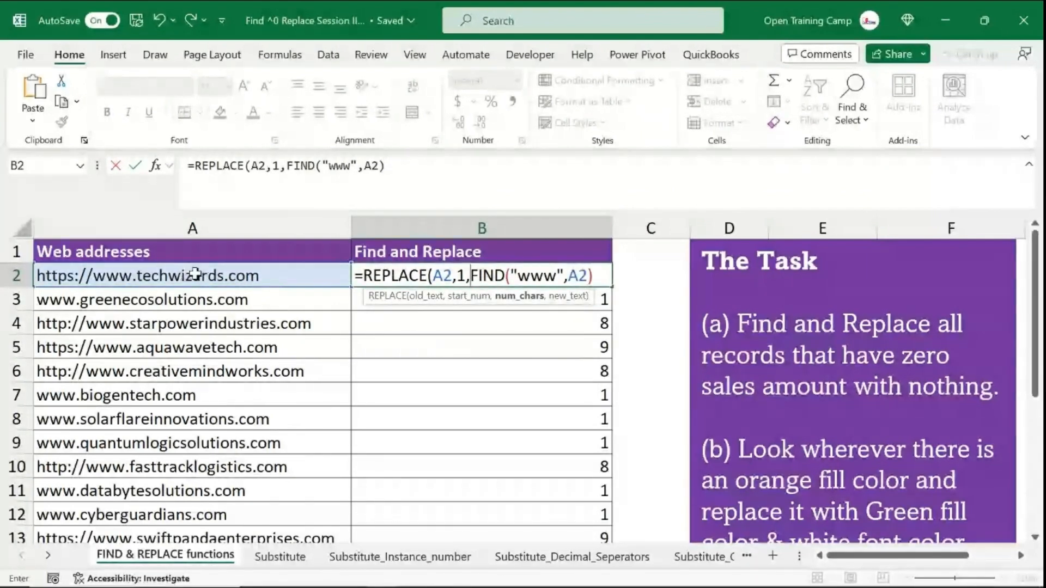
- Finish B2 as =REPLACE(A2,1,FIND("www",A2),"") with an empty string as the new text
drag(598, 276, 473, 275)
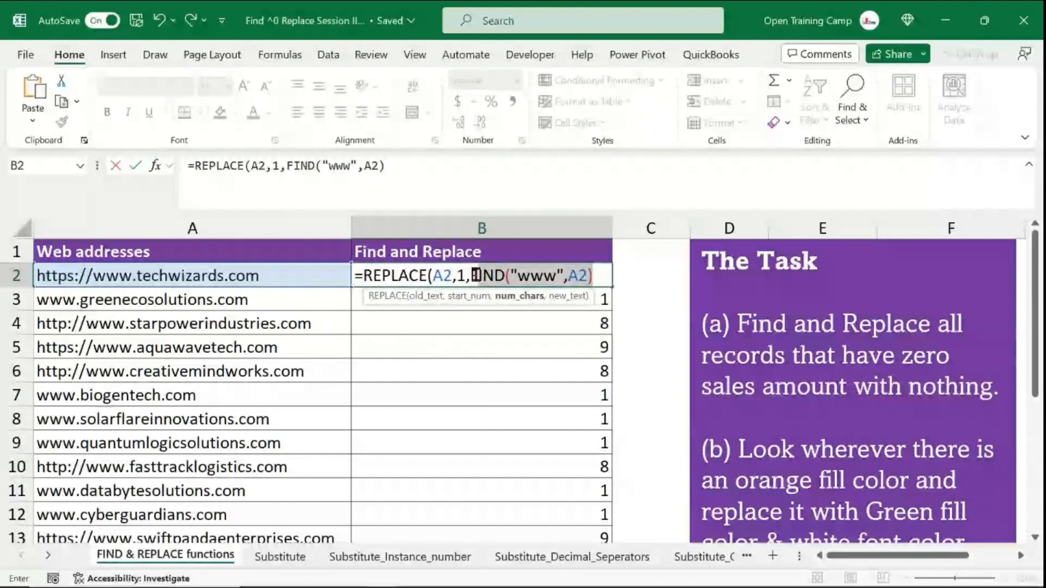
click(604, 276)
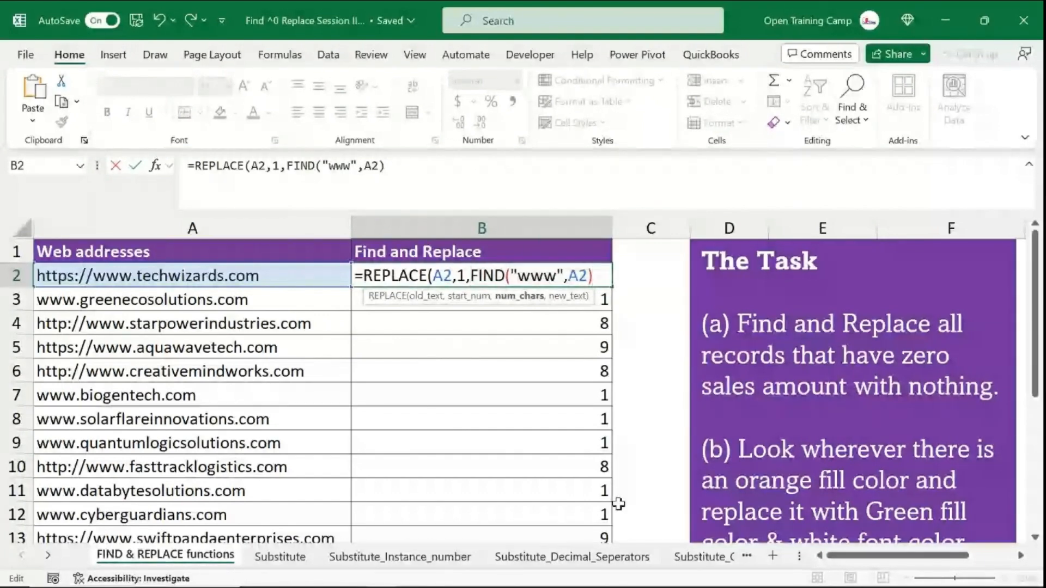
text(,)
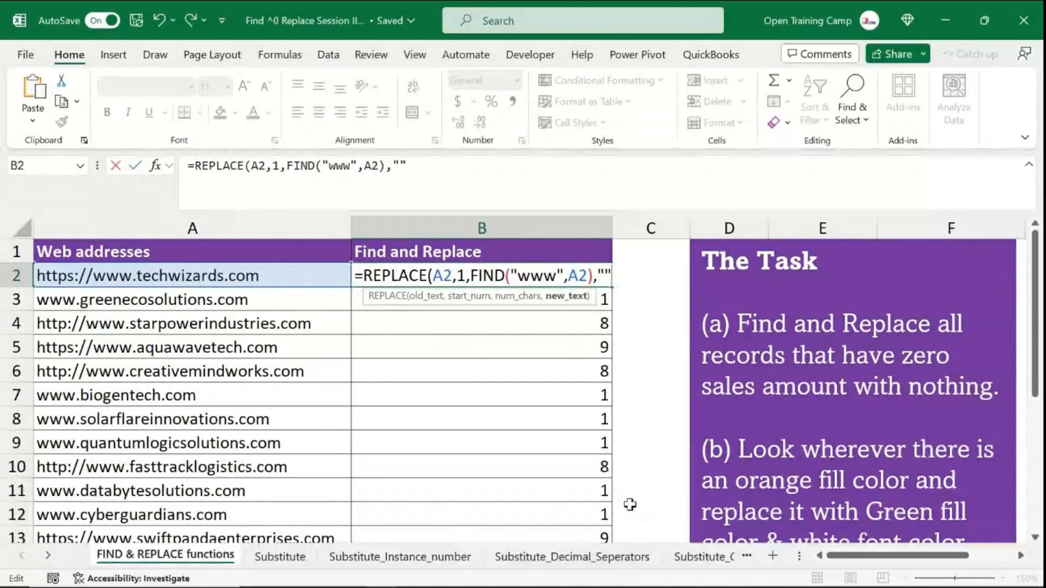
text())
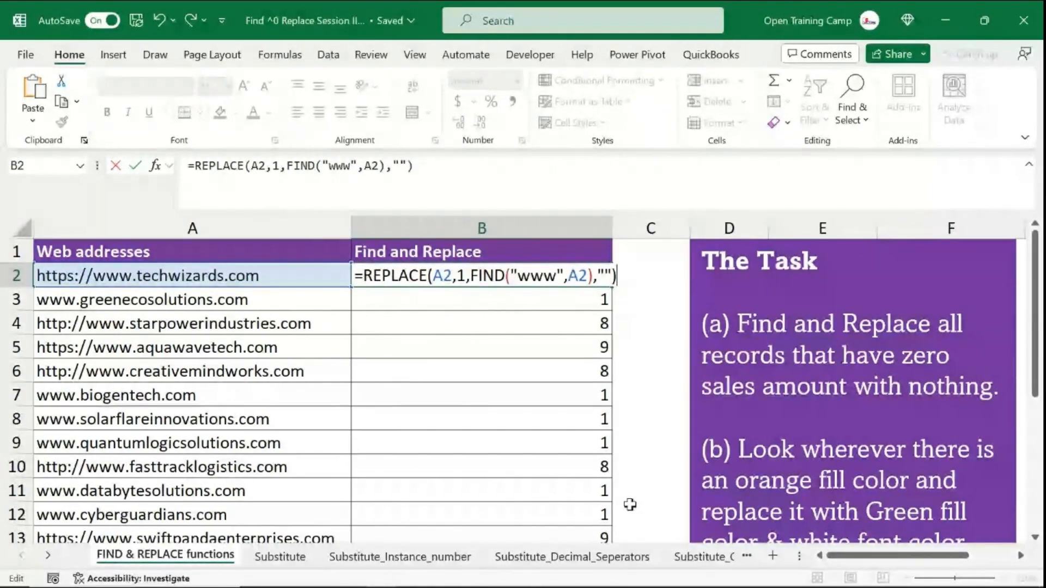
key(Return)
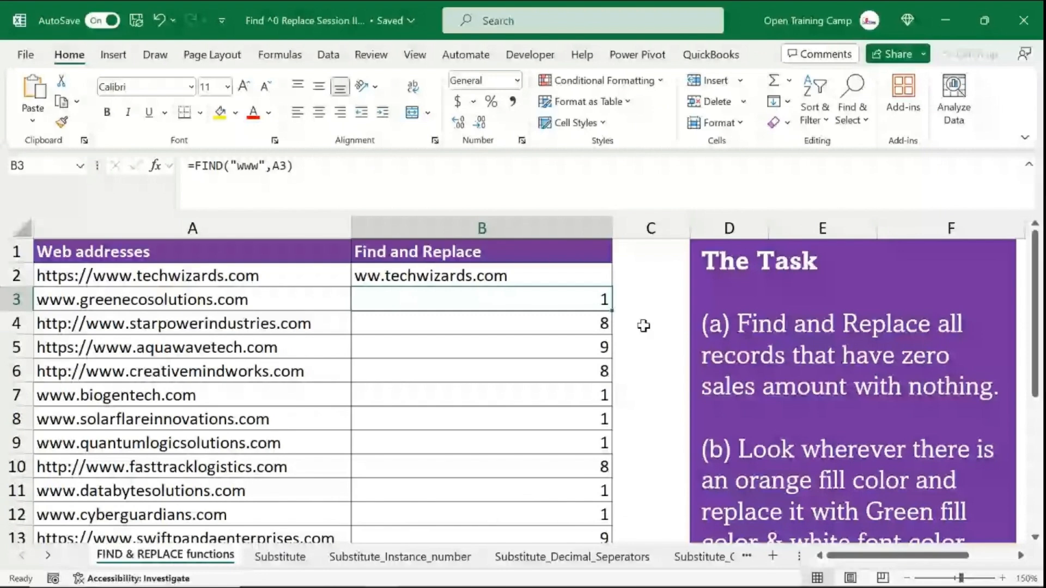
- Fill the REPLACE formula down column B for all web addresses
click(485, 278)
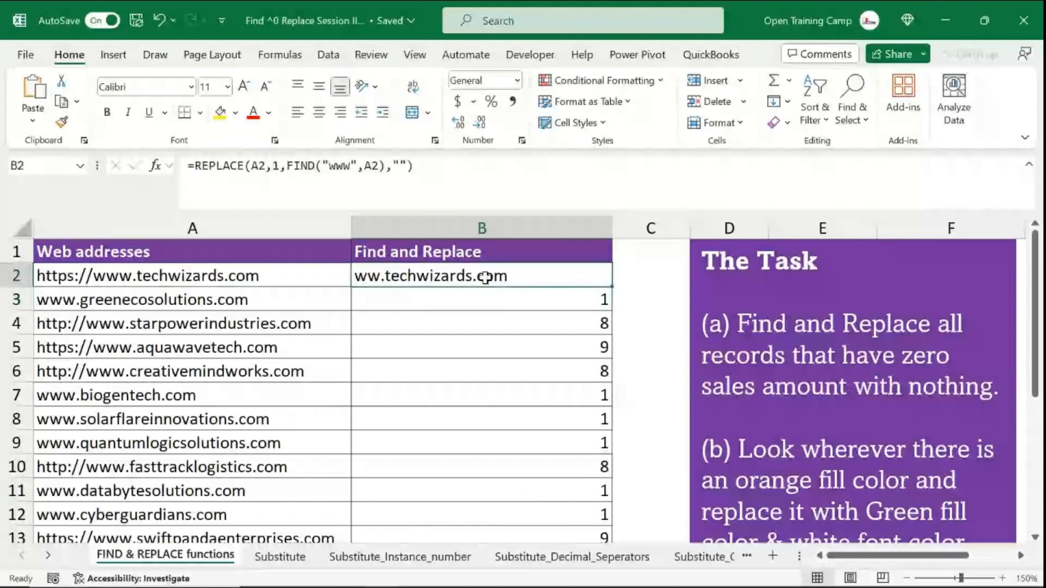
double_click(611, 285)
click(460, 397)
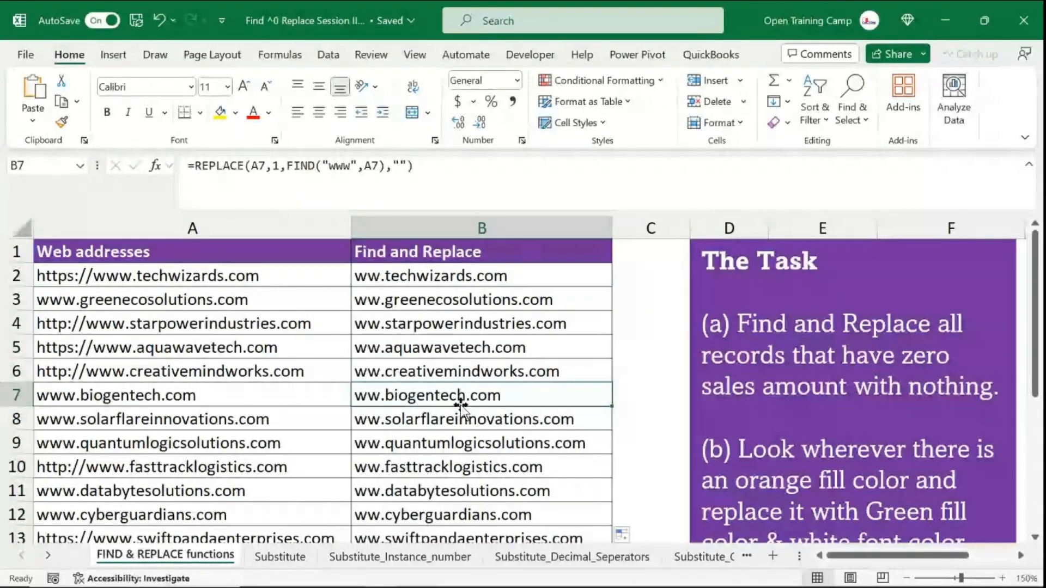
click(430, 279)
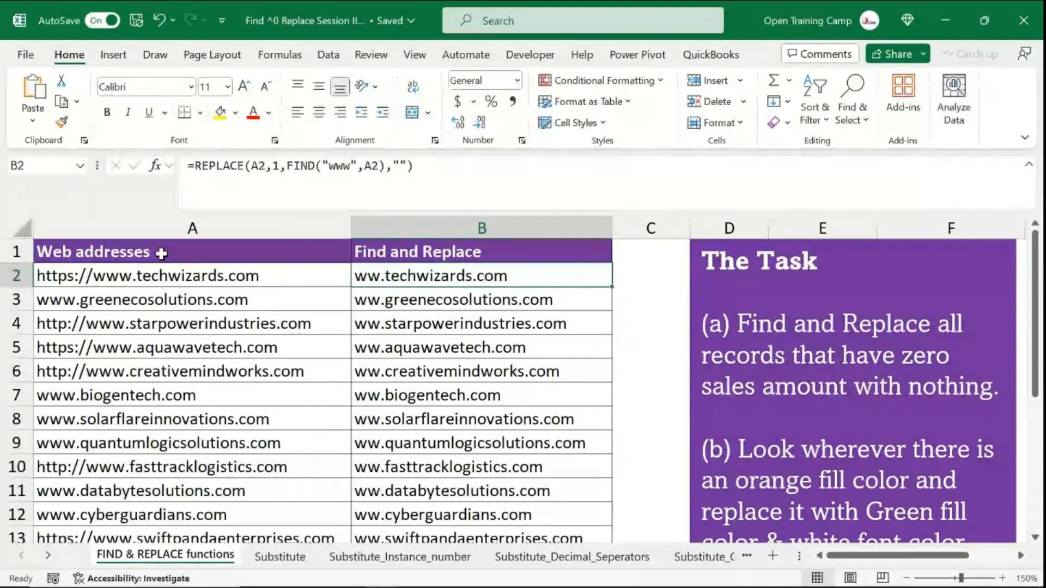
- Edit B2's REPLACE formula so the number of characters becomes FIND("www",A2)-1
double_click(427, 277)
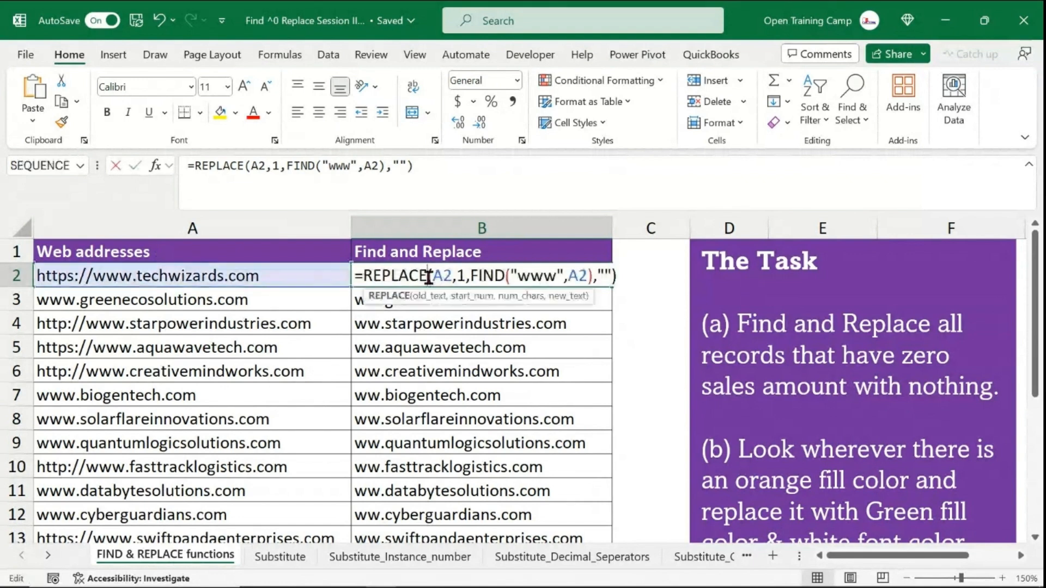
click(595, 275)
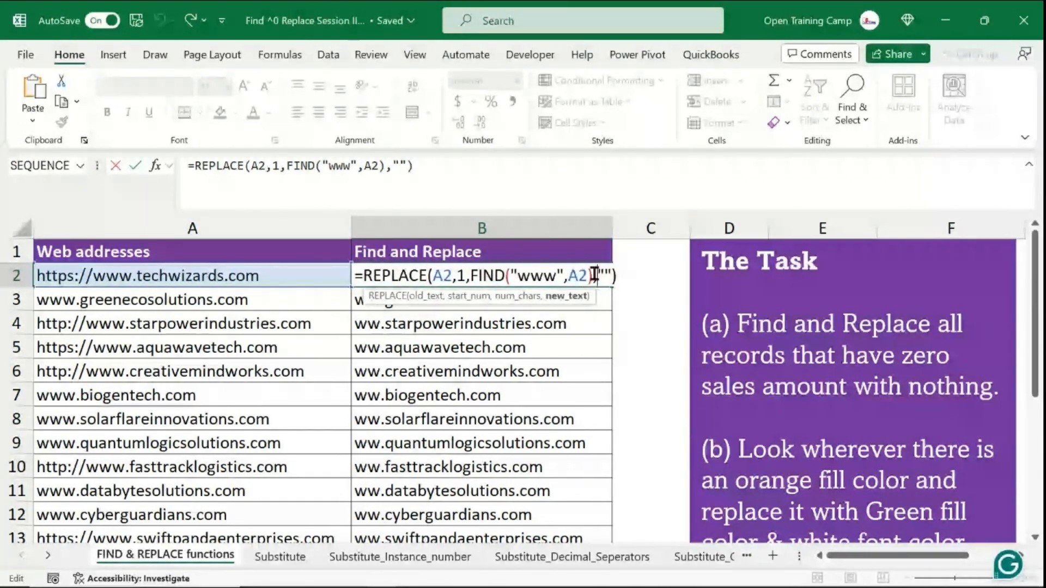
key(Left)
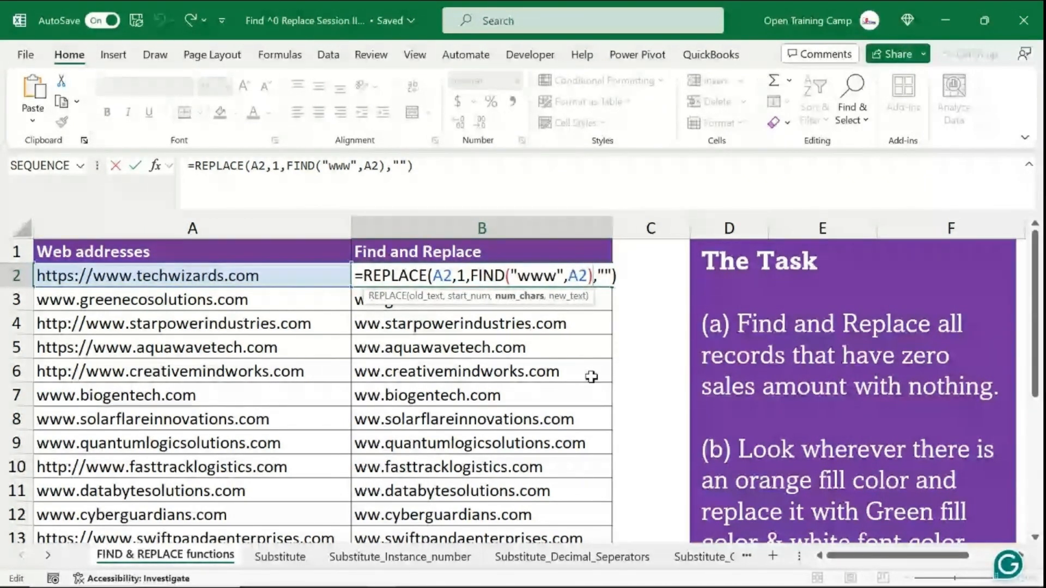
text(-1)
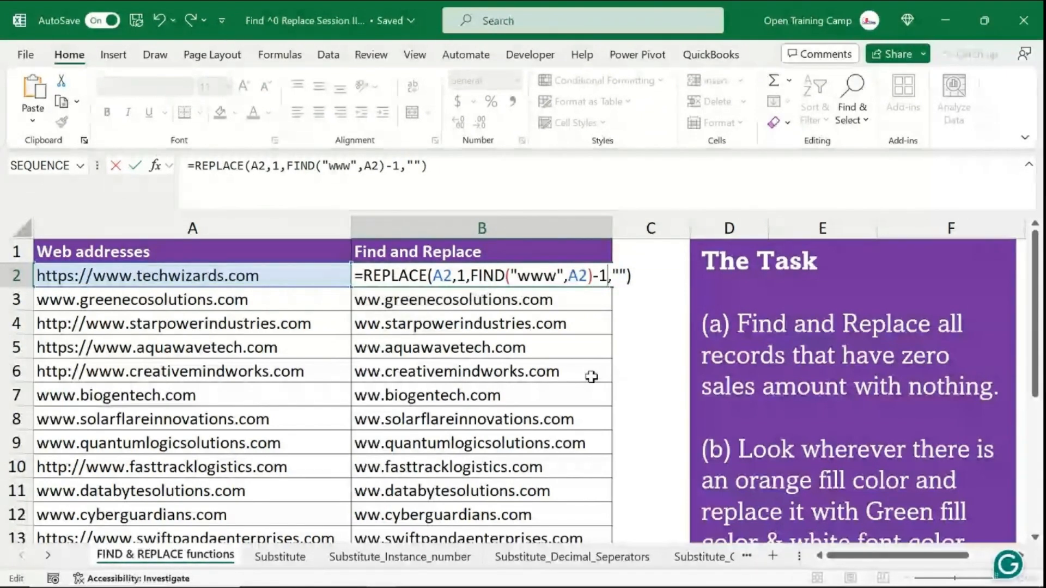
key(Return)
- Fill the corrected REPLACE formula down column B for all web addresses
click(427, 276)
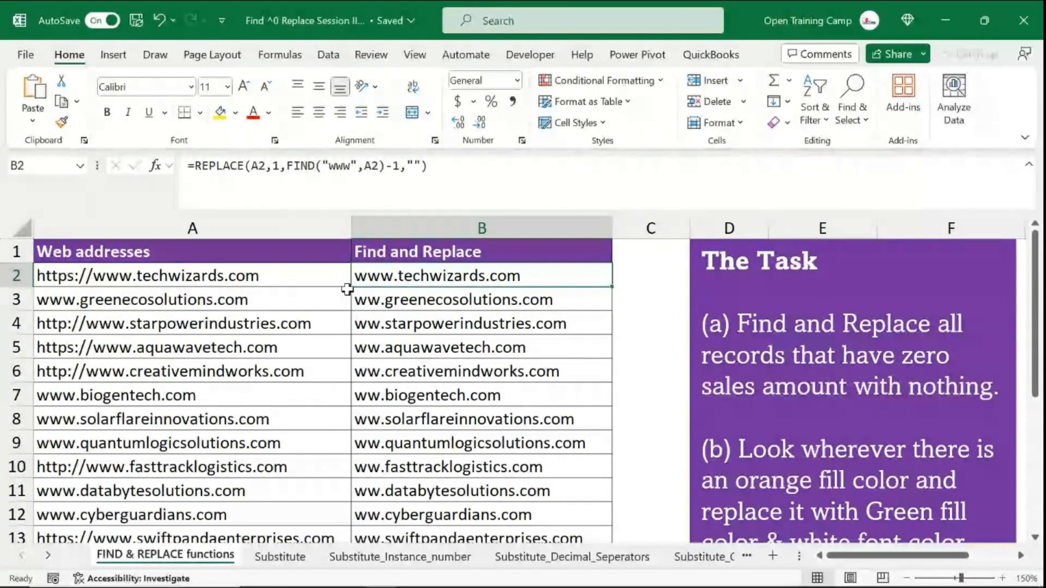
double_click(611, 285)
click(452, 363)
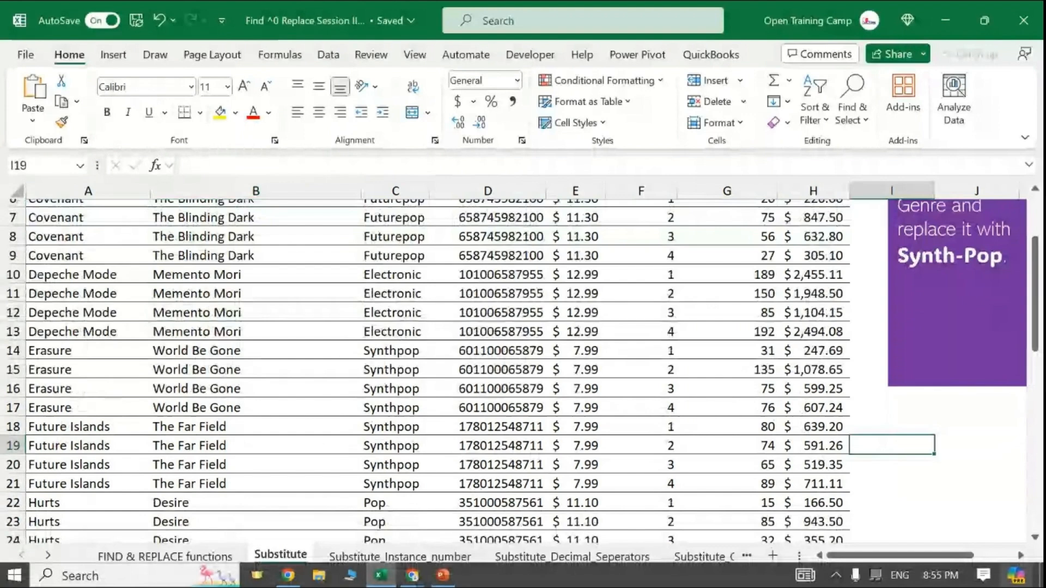
text(=)
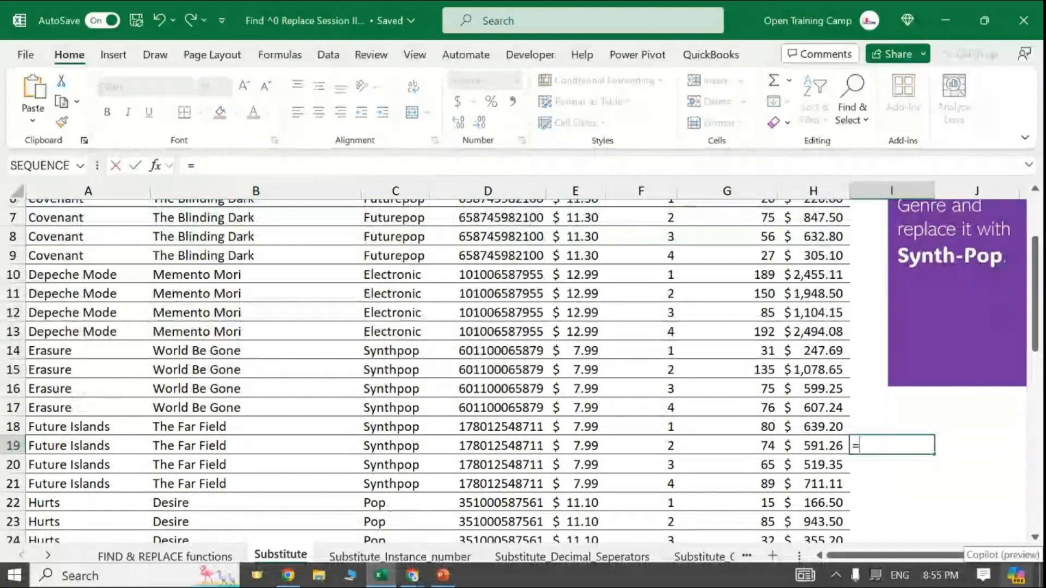
text(subst)
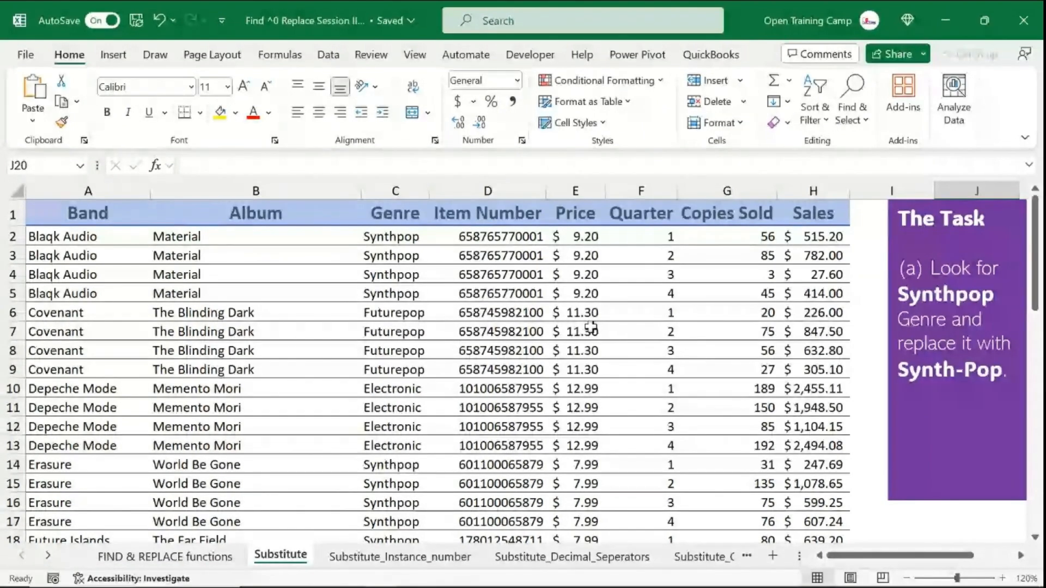
click(422, 302)
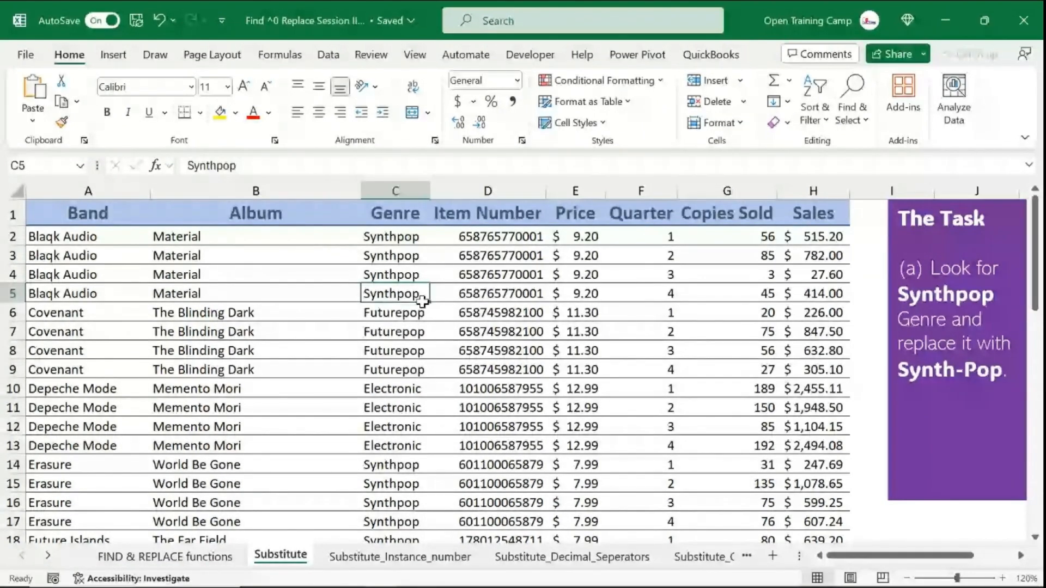
- Correct the task note's replacement text so it reads Synth-Pop with a hyphen
click(488, 274)
click(938, 275)
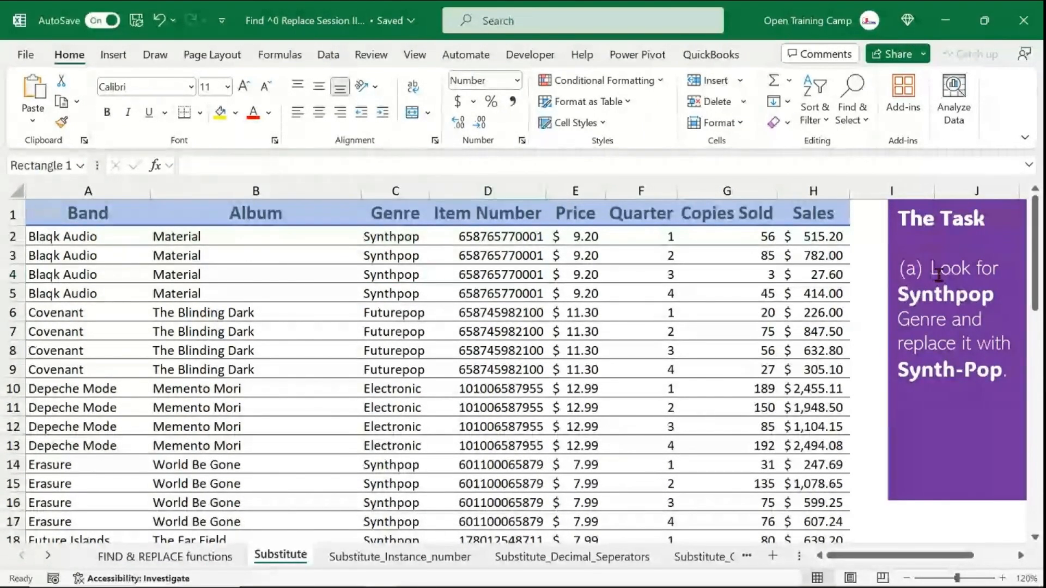
drag(938, 275, 943, 323)
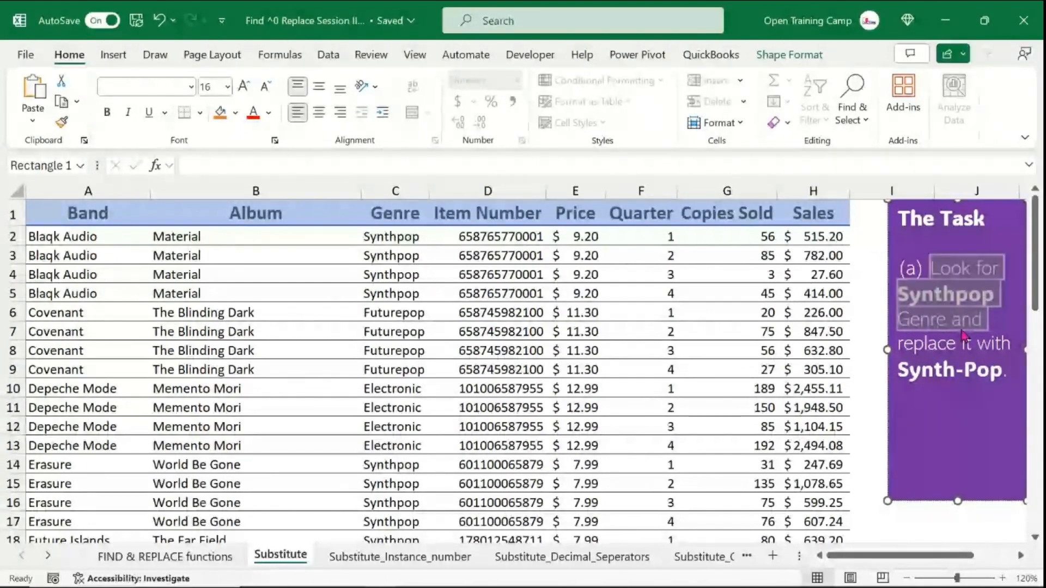
click(167, 293)
scroll(322, 359, down, 1)
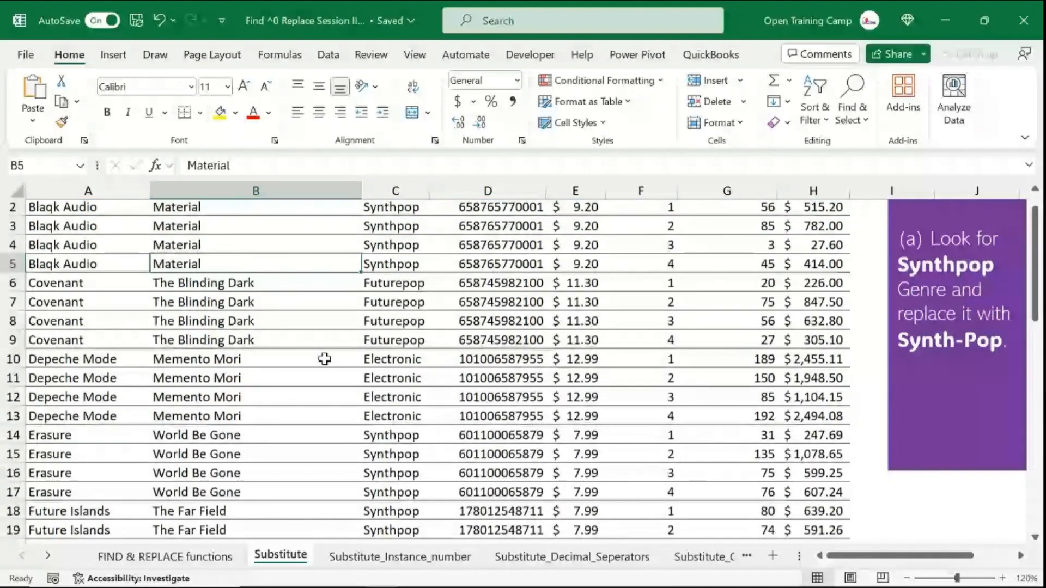
scroll(325, 359, up, 1)
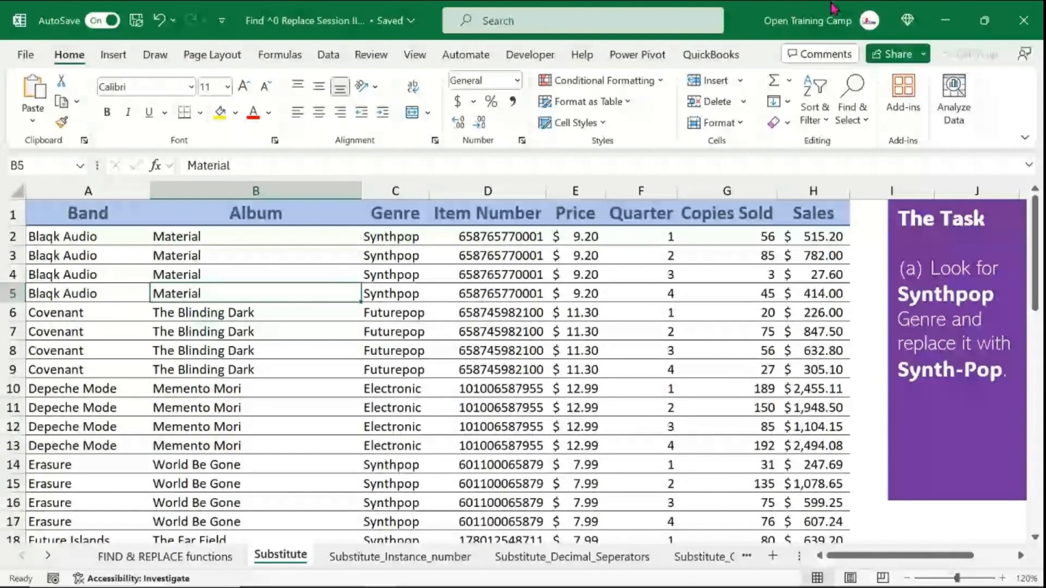
click(960, 367)
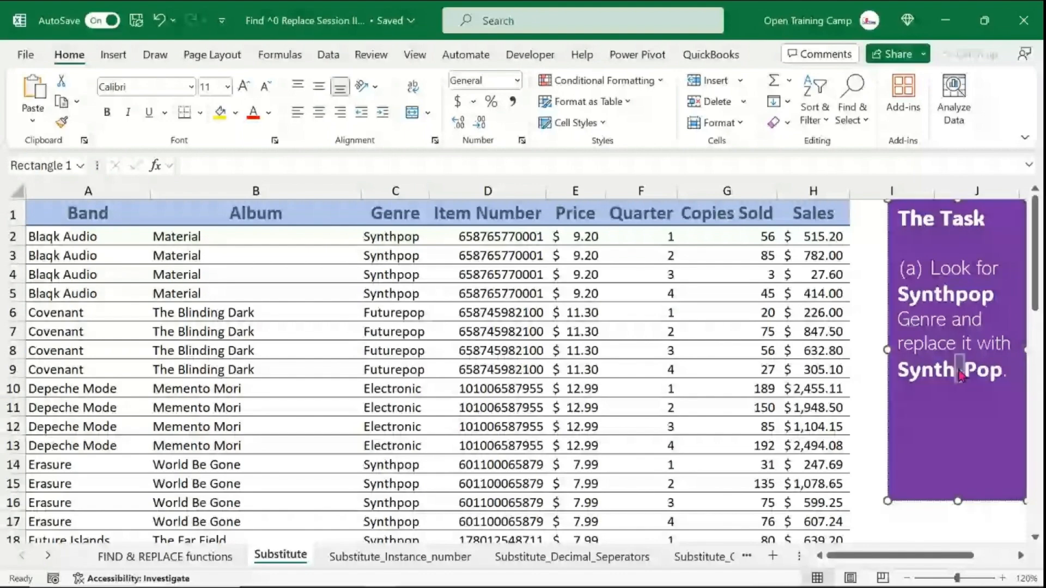
text(-)
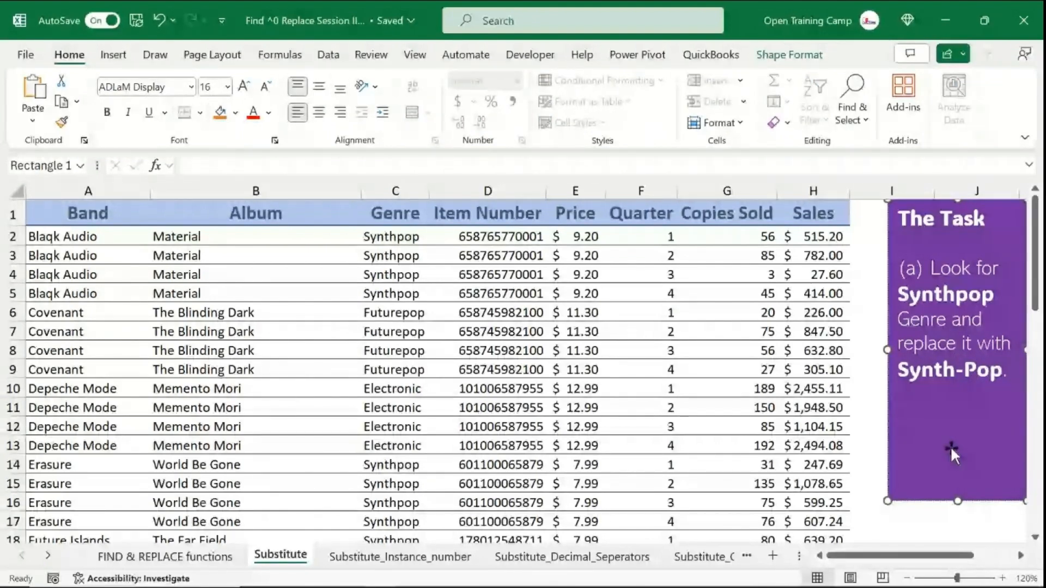
- Insert a new column after Genre and copy the Genre header into it
click(373, 188)
click(479, 191)
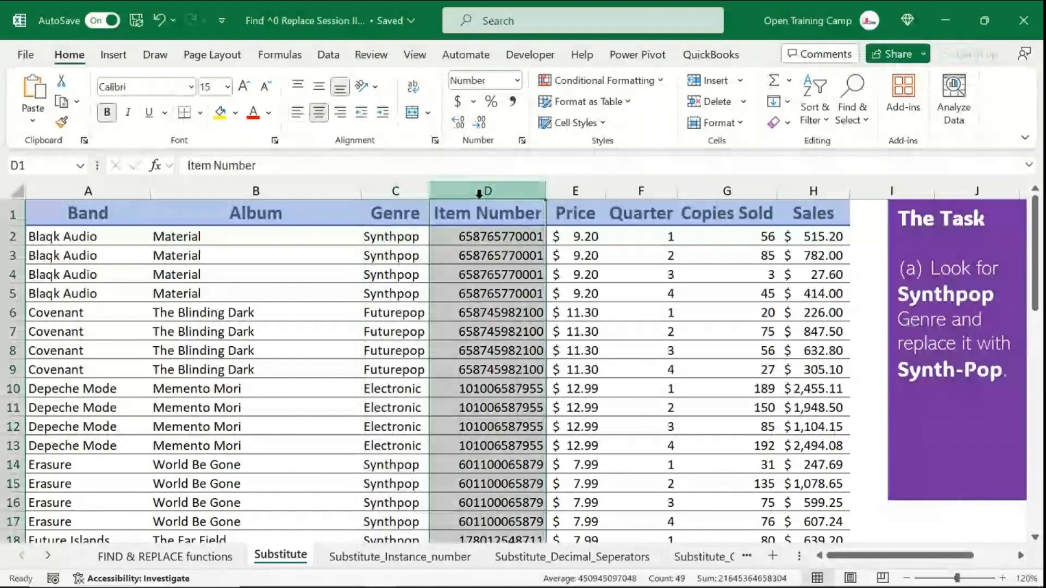
click(397, 189)
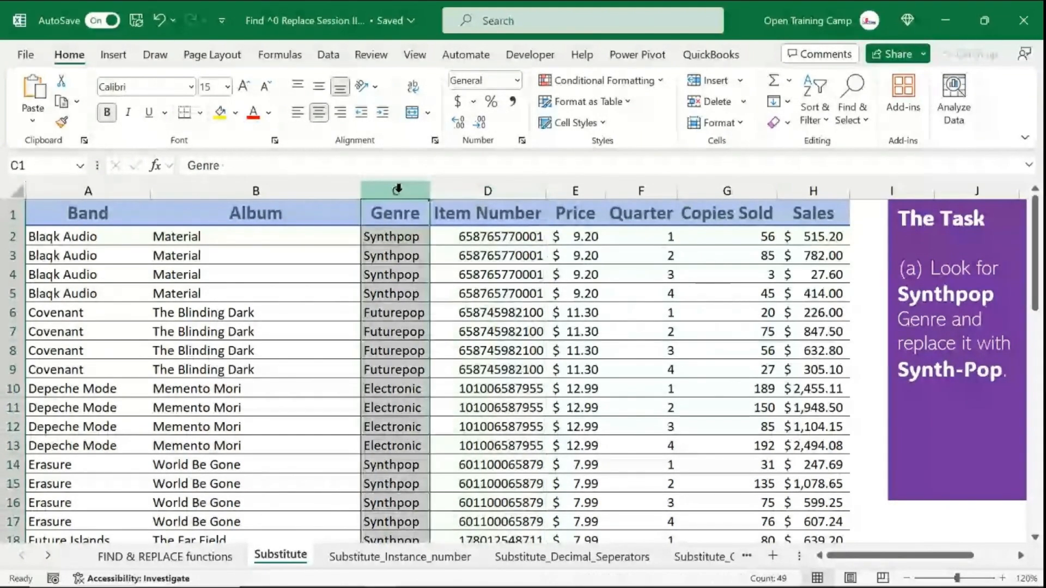
click(479, 191)
right_click(470, 193)
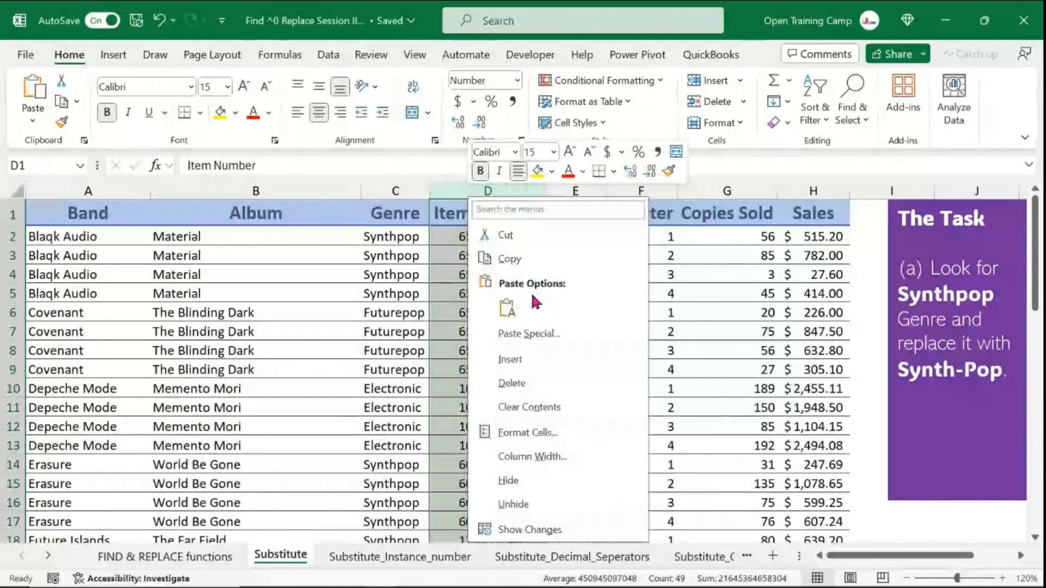
click(512, 359)
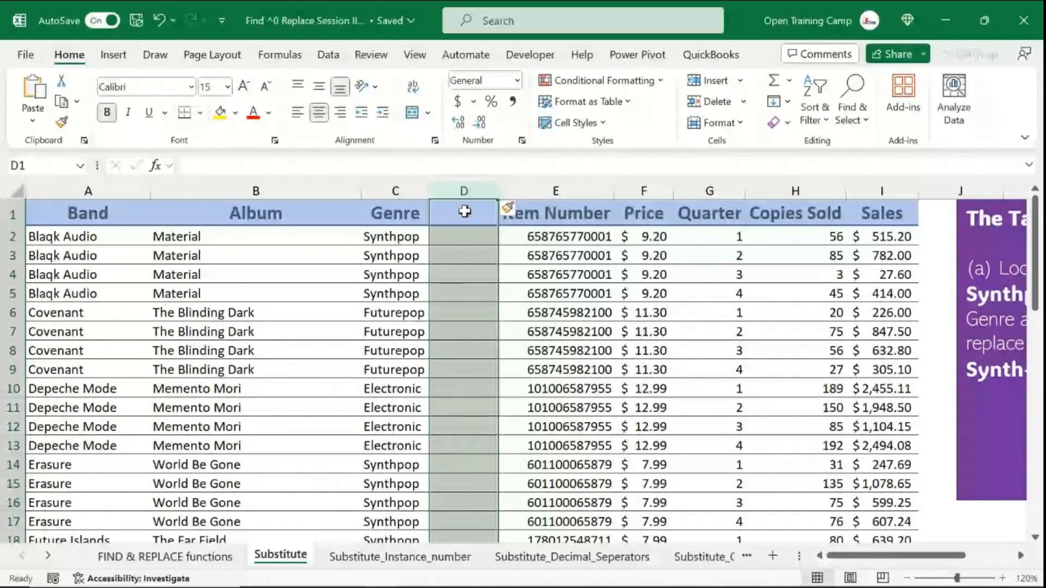
click(426, 222)
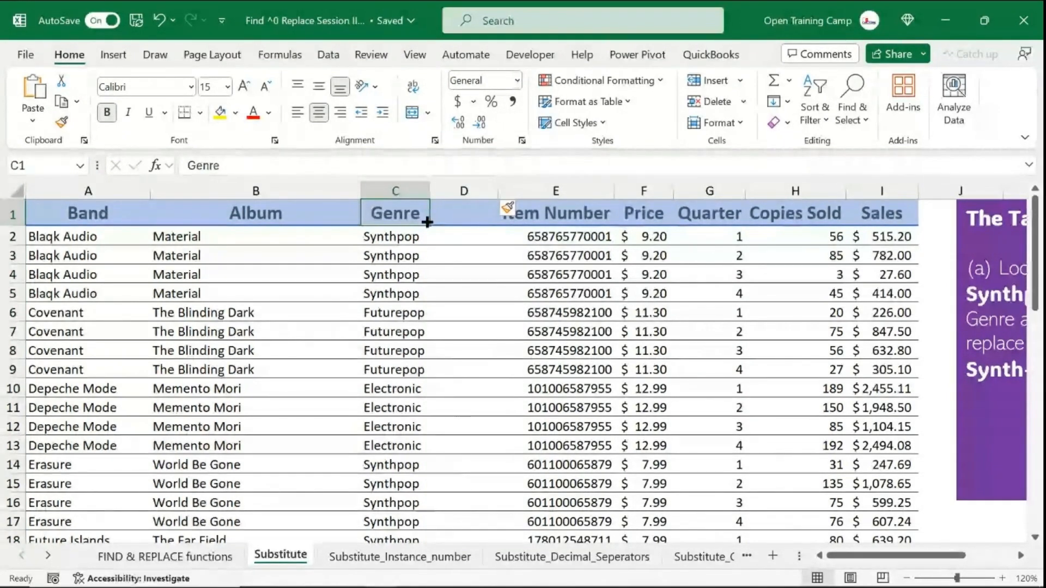
drag(427, 222, 479, 218)
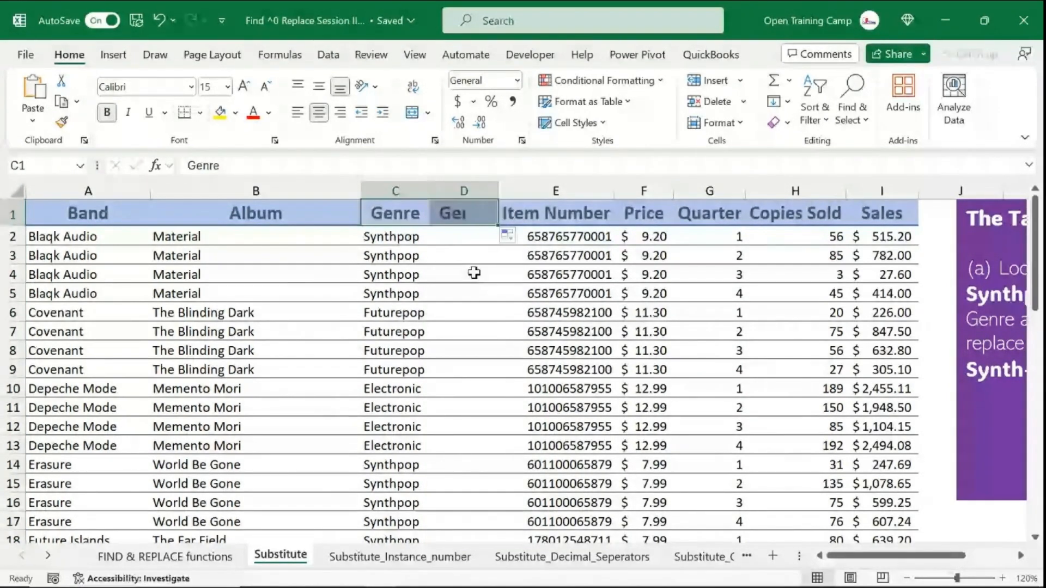
- Try to enter =SUBSTITUTE(C2,"synthpop",Synth-Pop") in D2 and dismiss the formula error
click(464, 233)
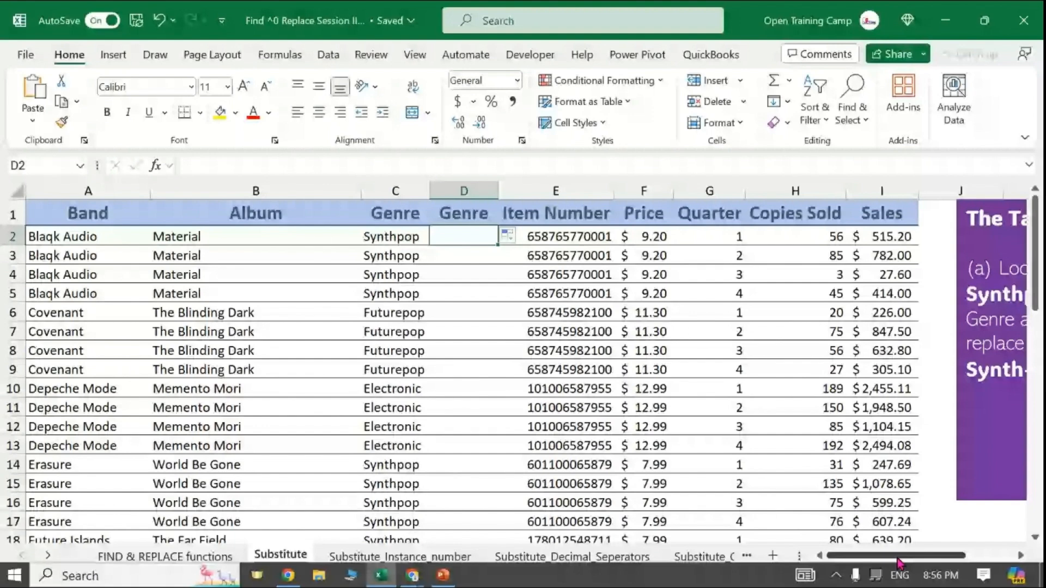
text(=subs)
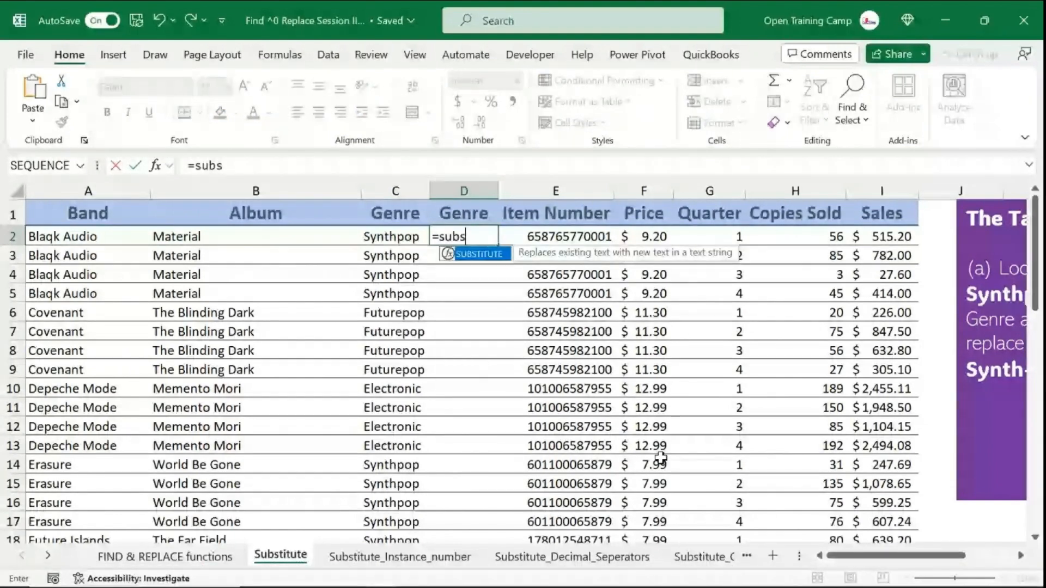
key(Tab)
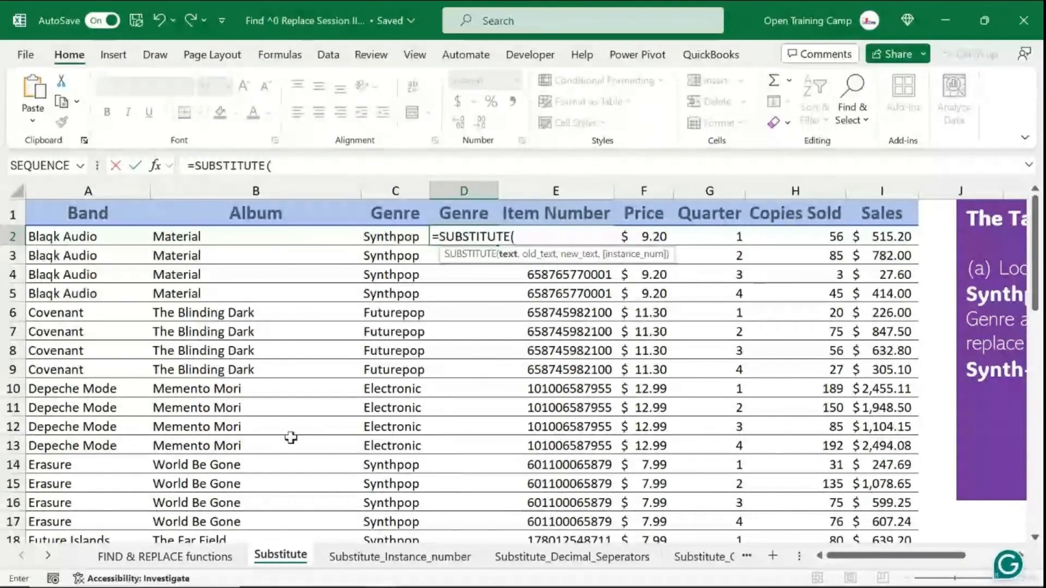
click(376, 236)
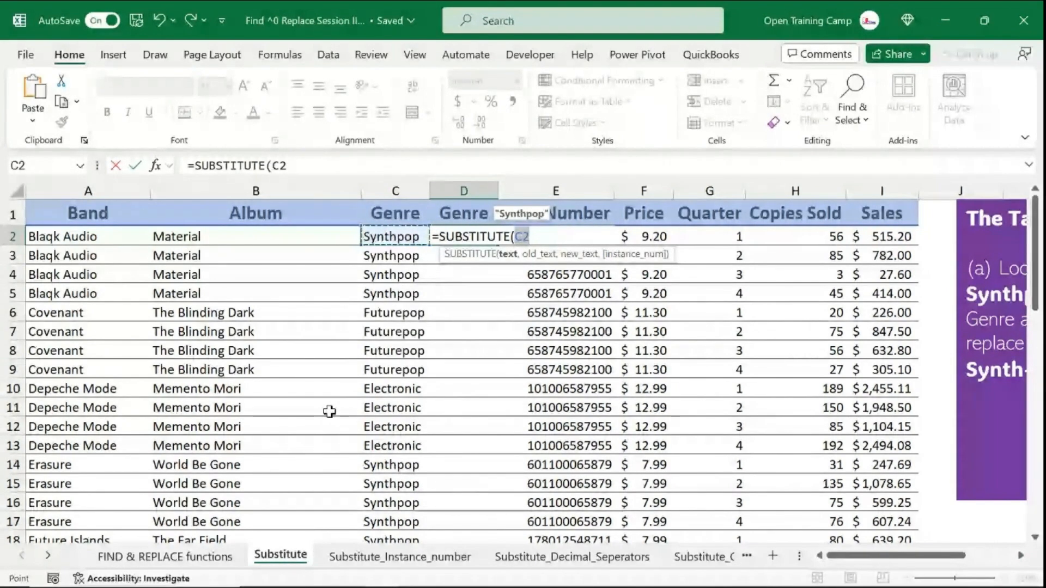
text(,")
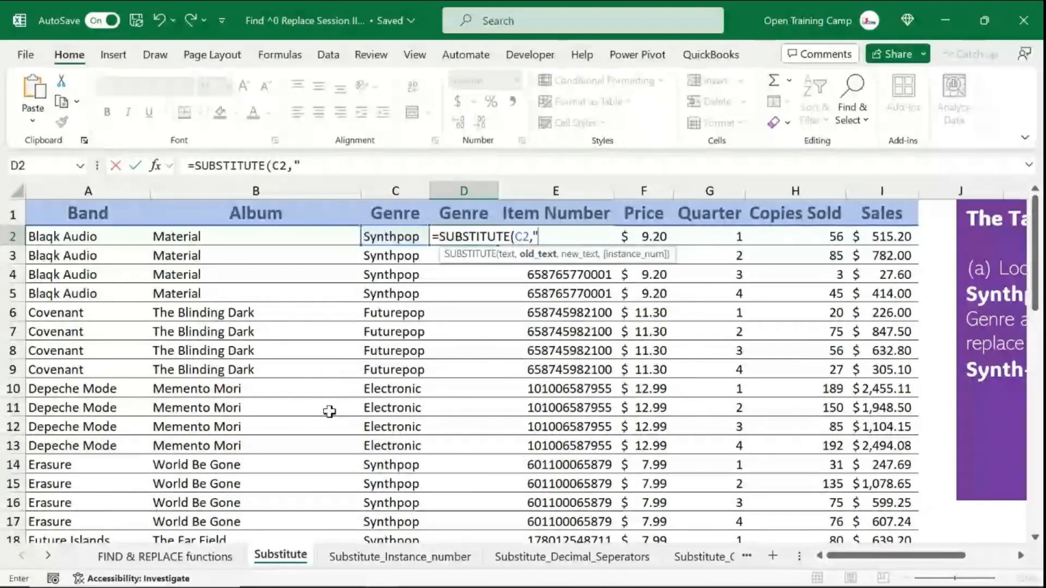
text(sy)
drag(877, 561, 910, 563)
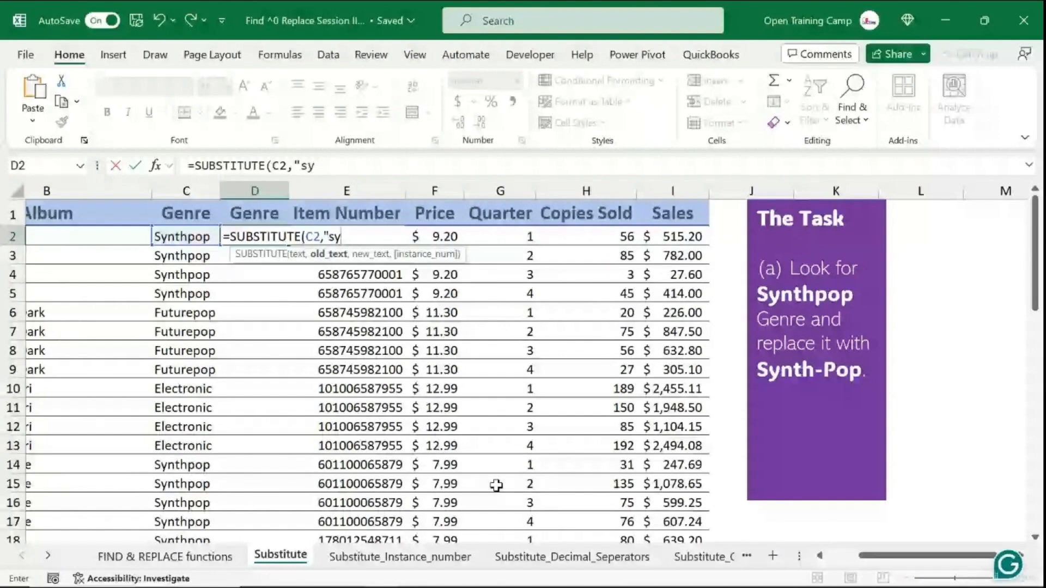
text(nthpop")
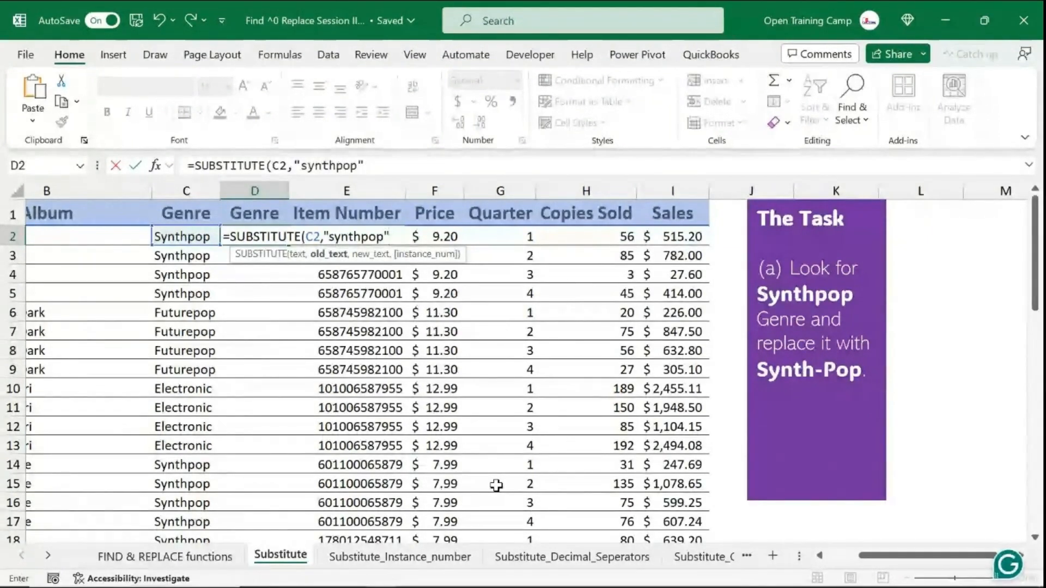
text(,Synth)
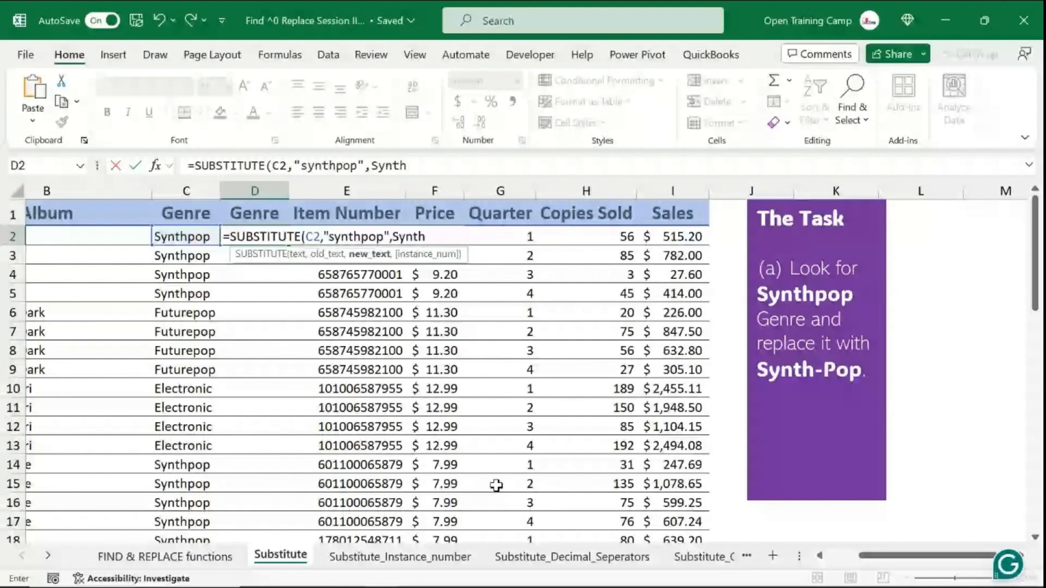
text(-P)
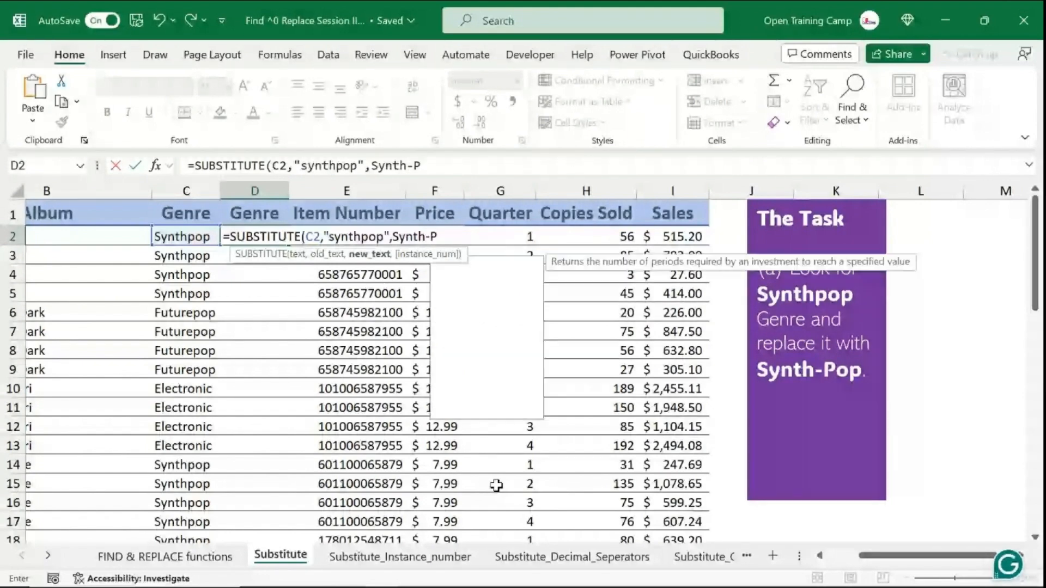
text(op")
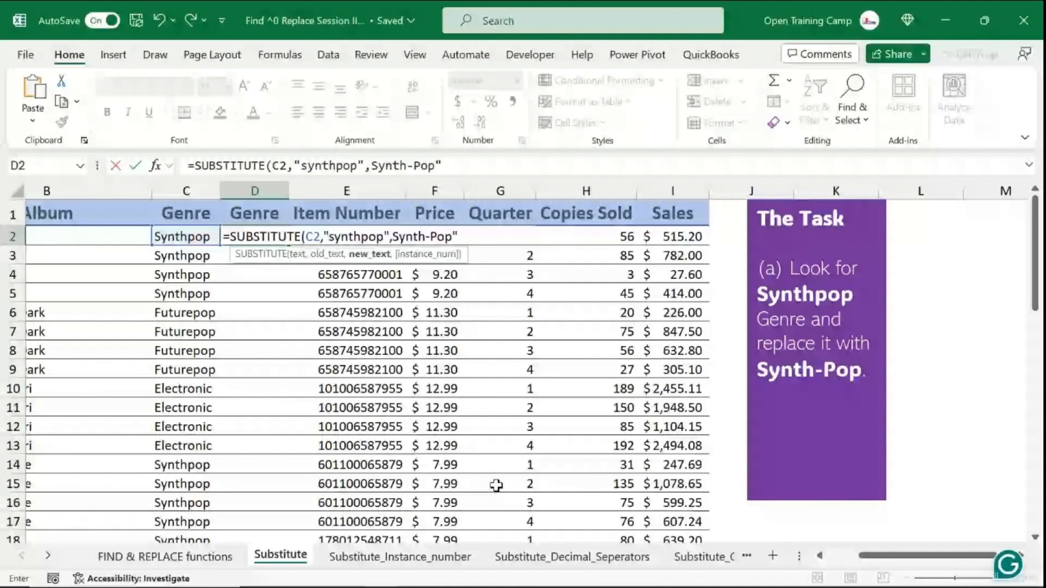
text())
key(Return)
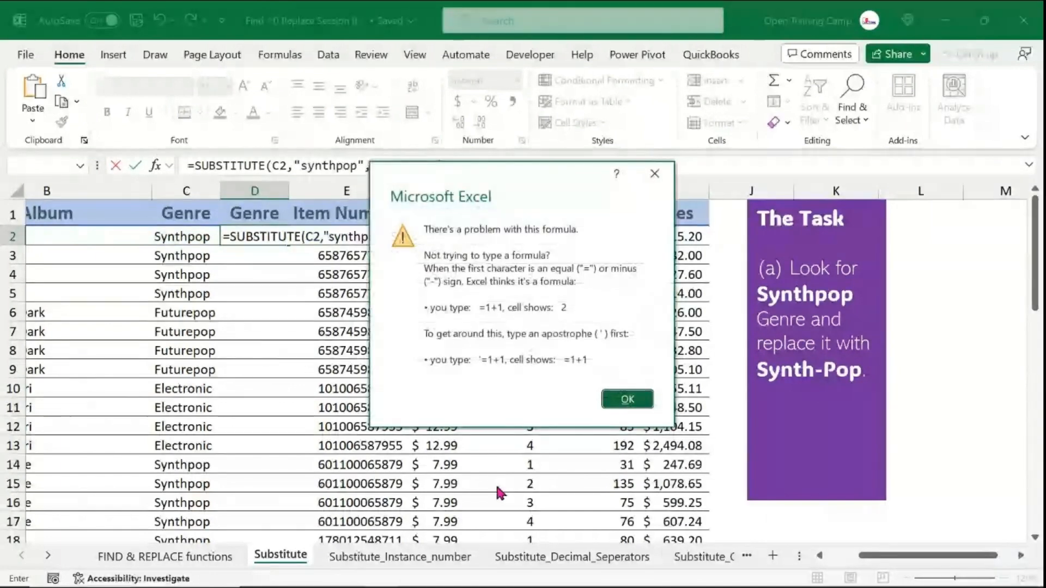
click(627, 400)
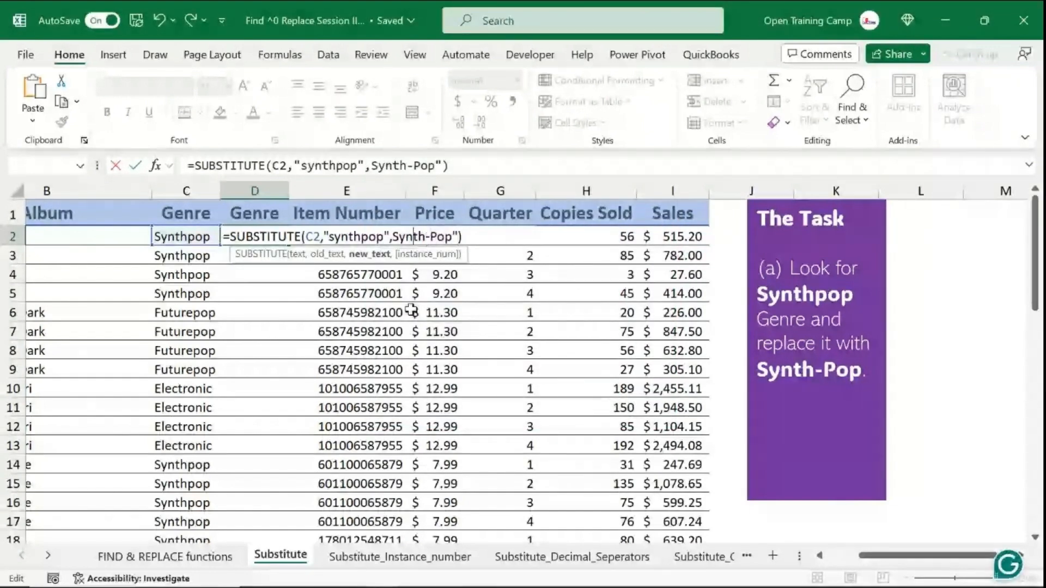
- Complete D2's formula as =SUBSTITUTE(C2,"synthpop","Synth-Pop") by adding the missing opening quote, and enter it
click(441, 165)
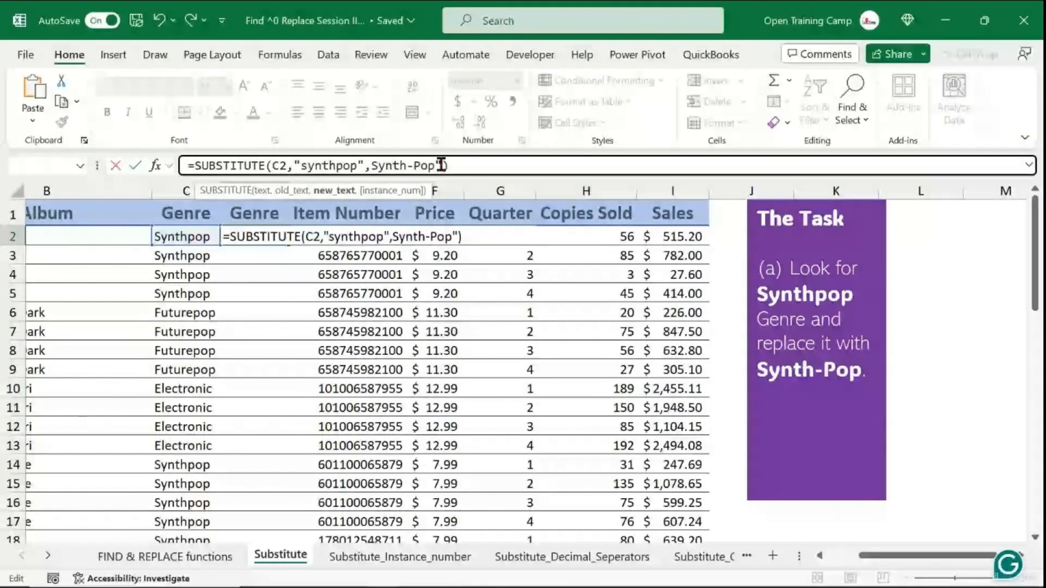
click(371, 165)
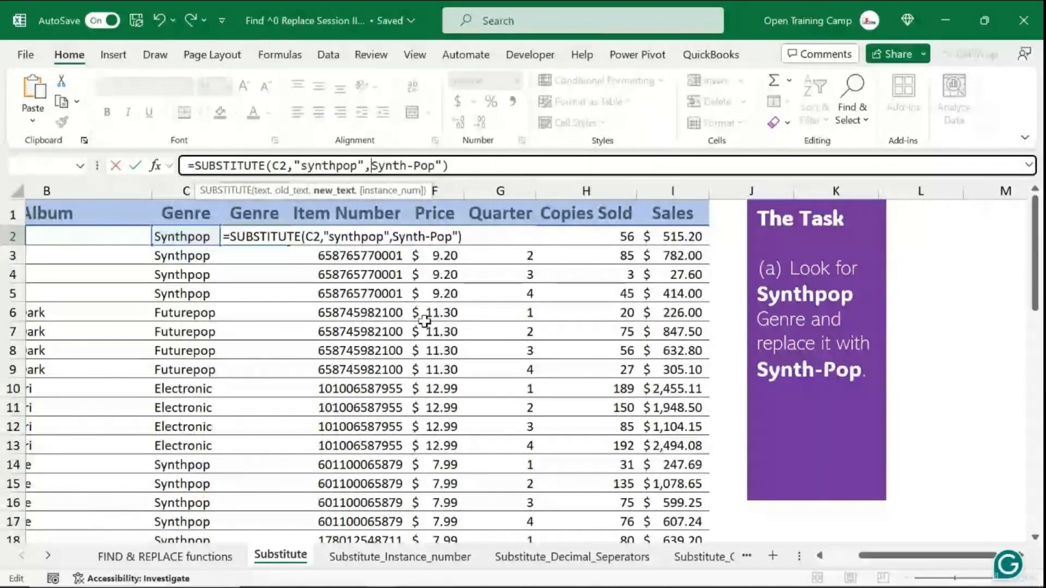
text(")
click(464, 164)
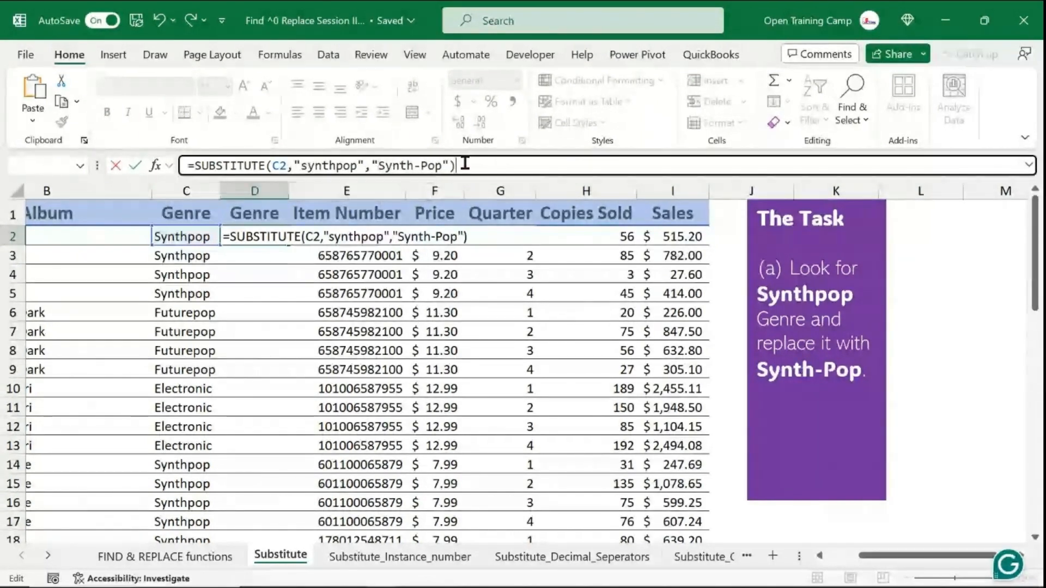
key(Return)
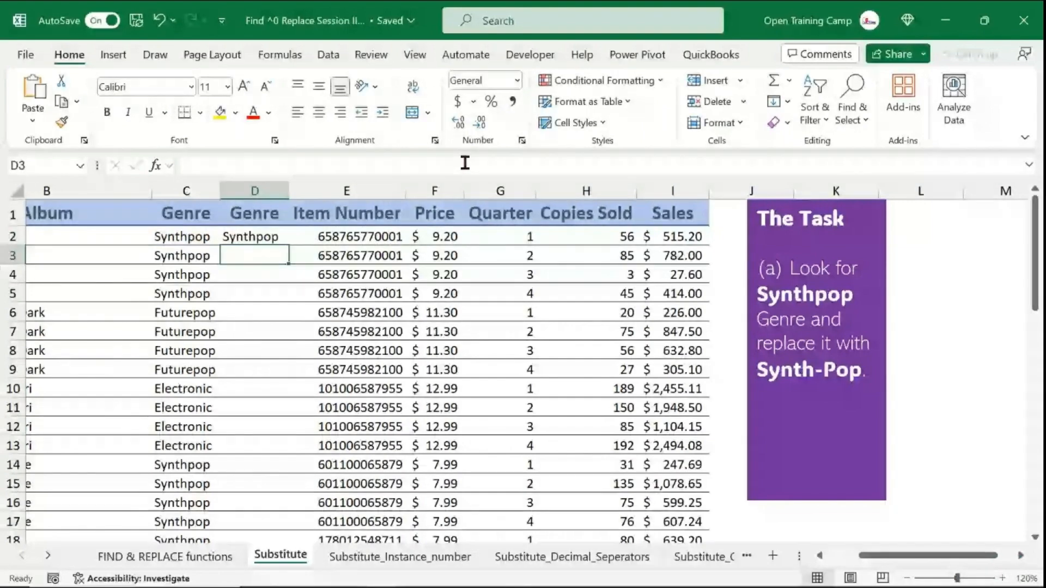
- Fill the SUBSTITUTE formula down column D for all rows and inspect a copied formula
key(Up)
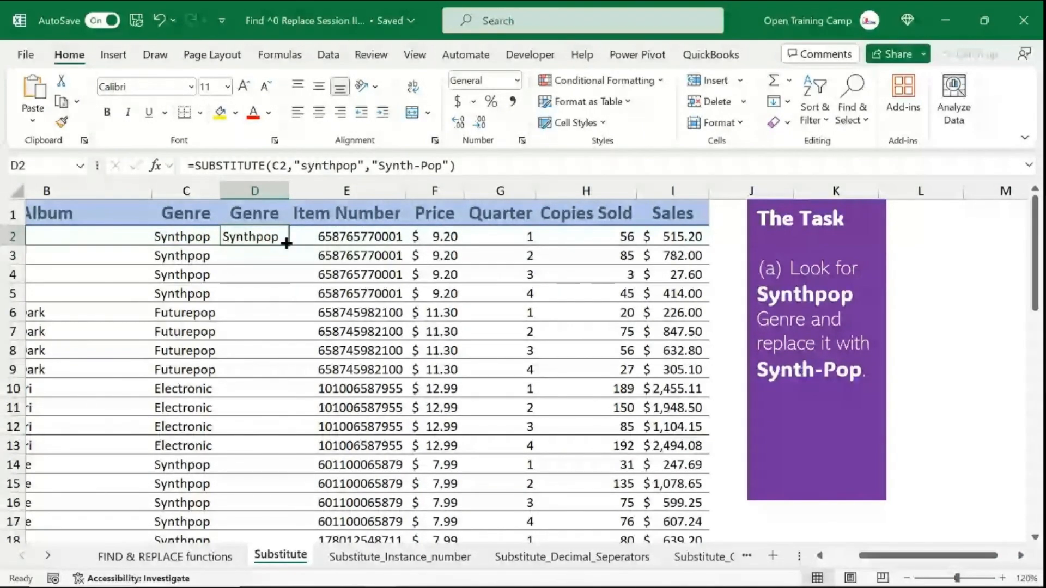
double_click(287, 243)
scroll(269, 341, down, 5)
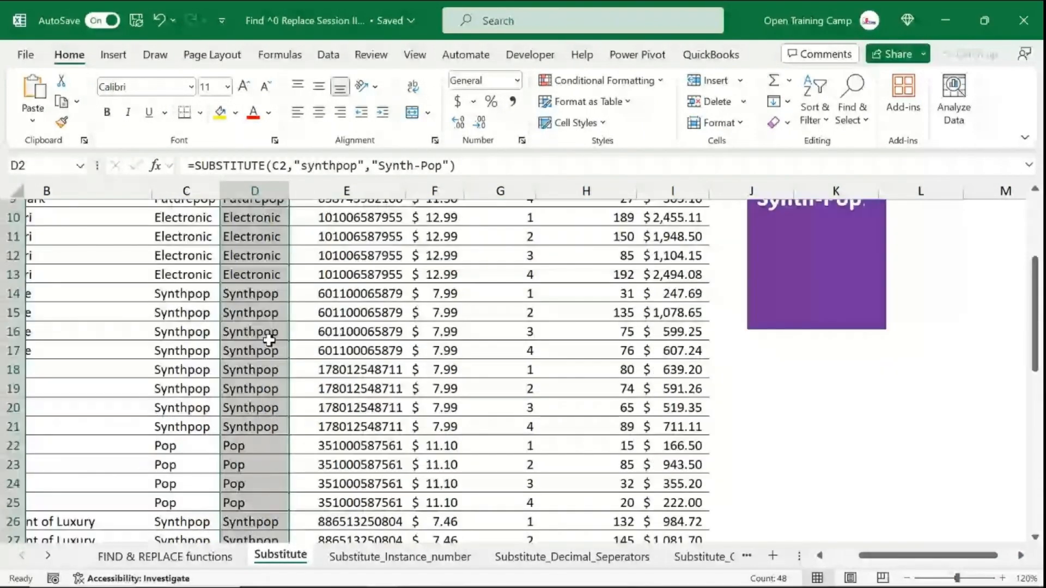
scroll(269, 340, down, 8)
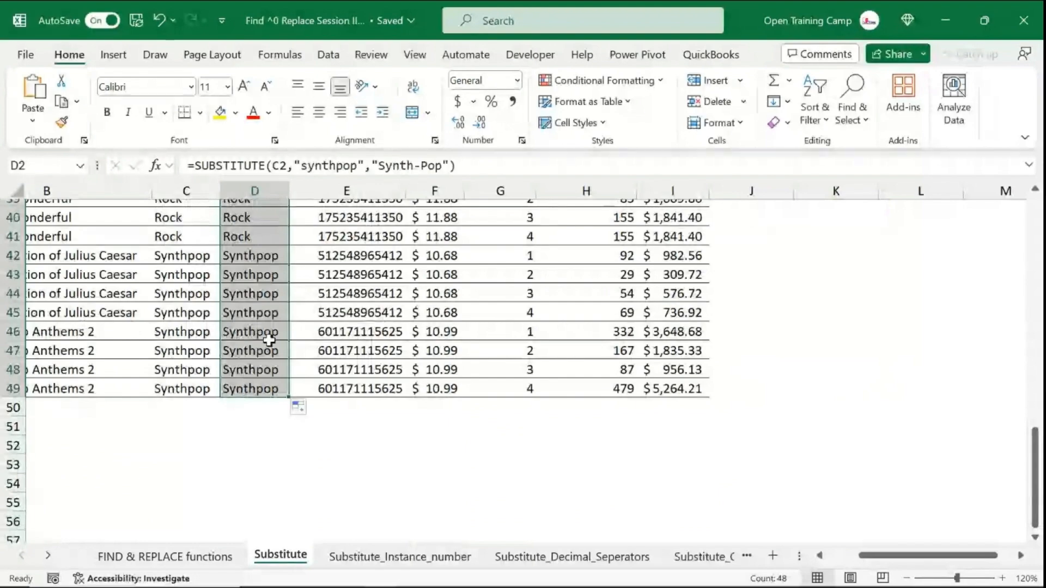
scroll(269, 340, up, 13)
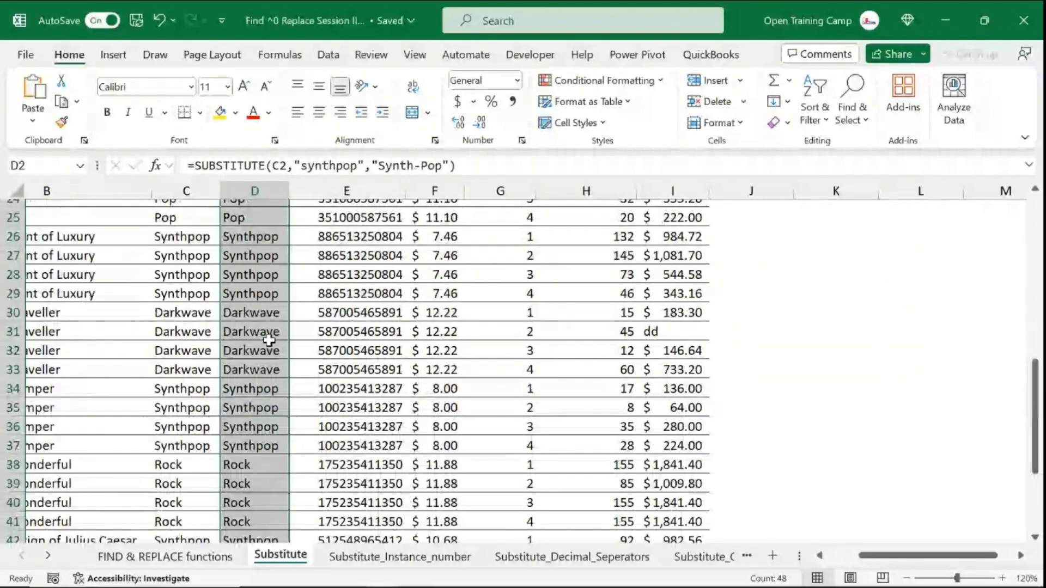
click(287, 191)
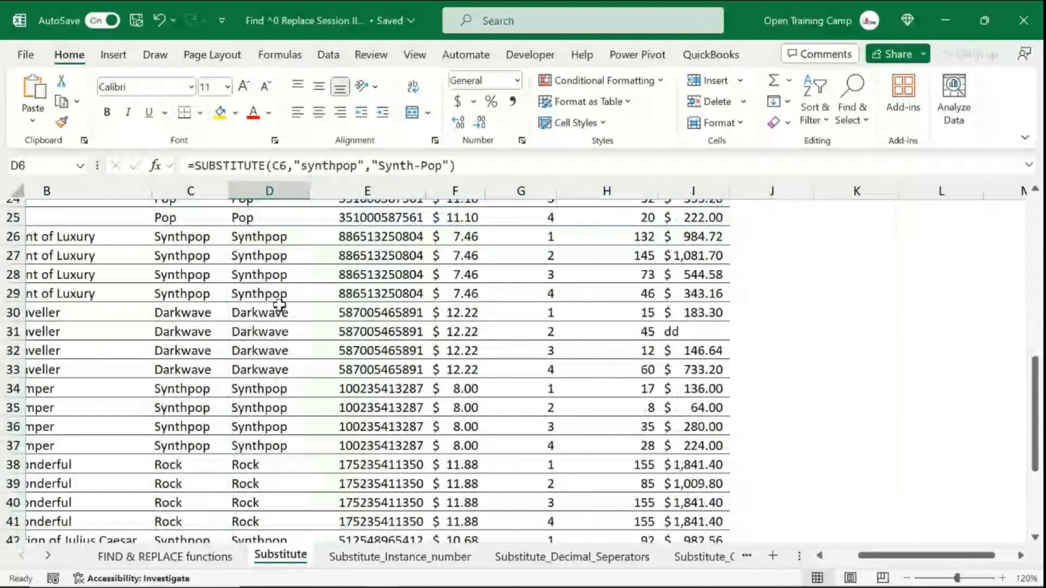
scroll(280, 303, up, 8)
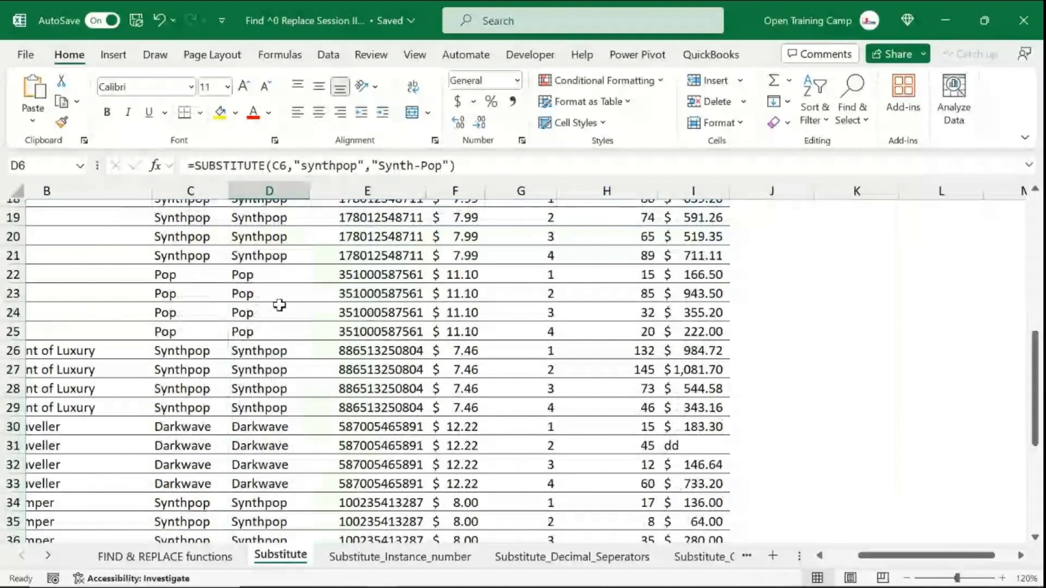
click(471, 165)
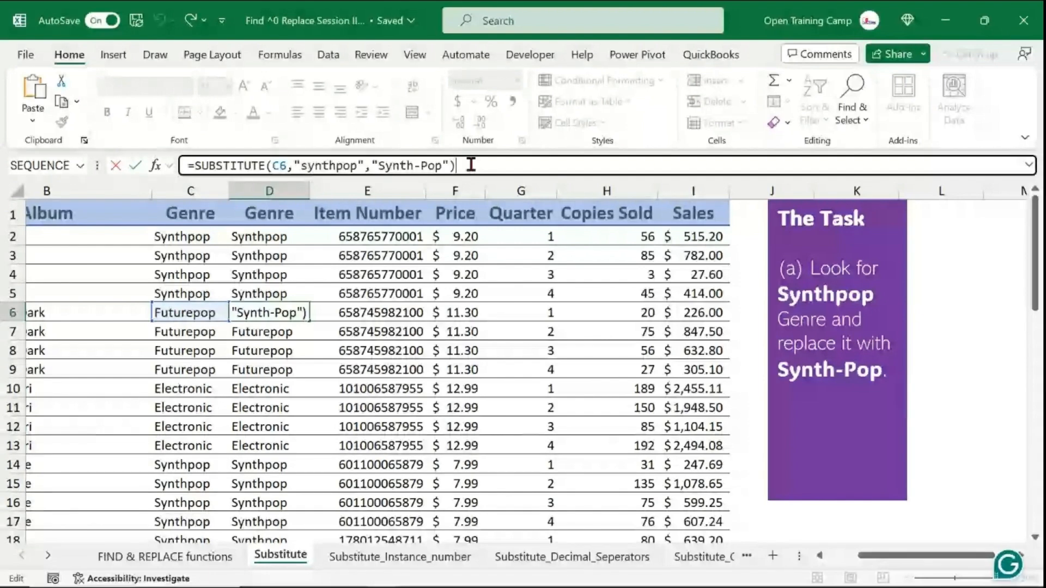
click(362, 320)
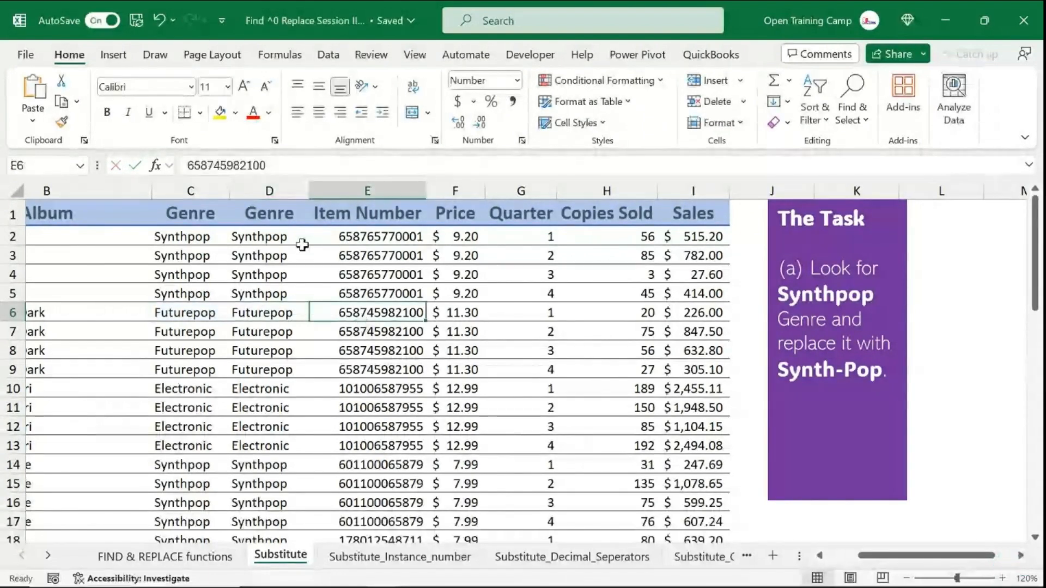
- Change the old text in D2's formula to "Synthpop" with a capital S
click(267, 241)
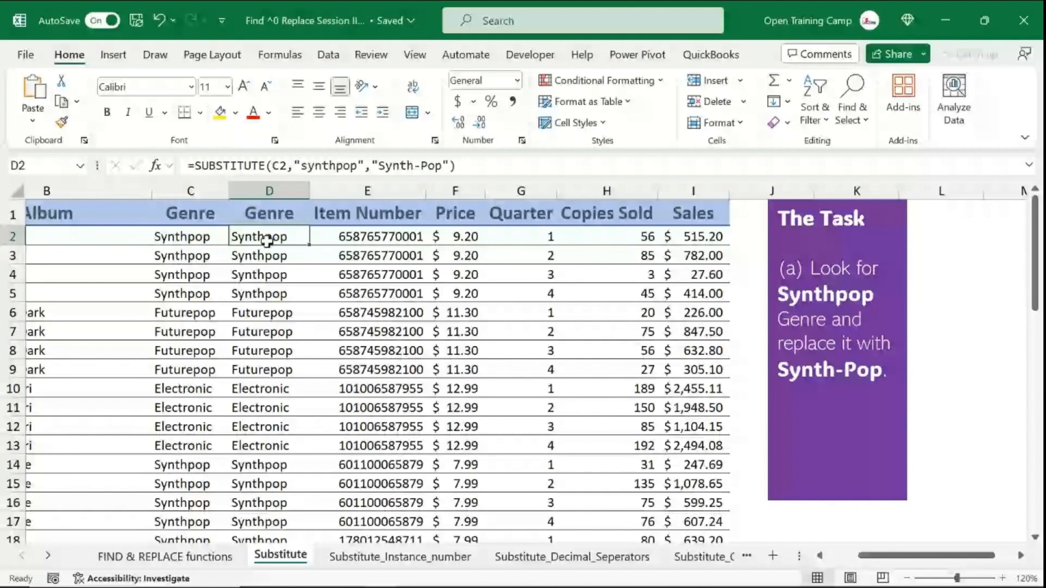
click(302, 166)
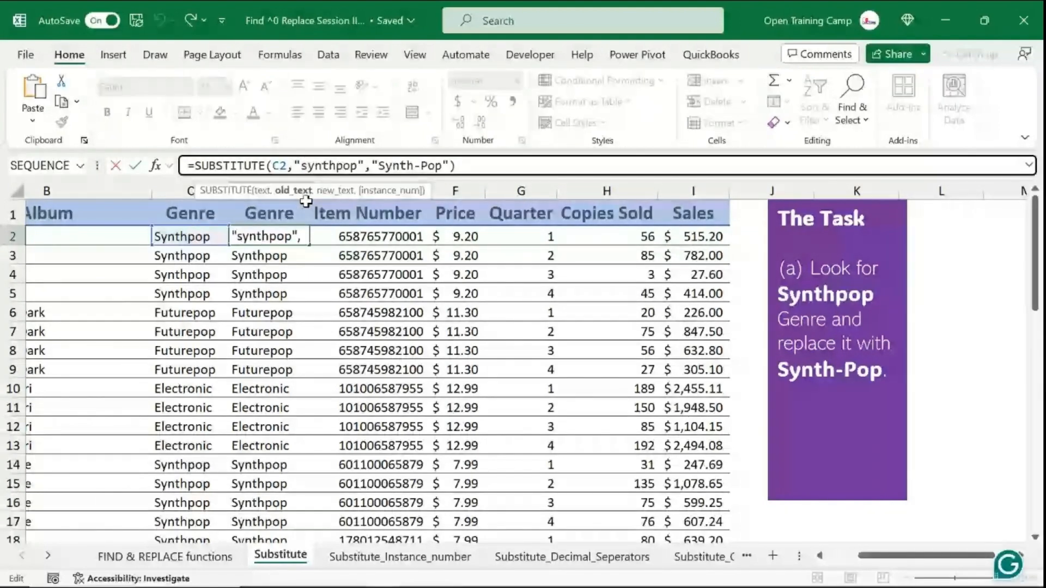
key(Left)
text(S)
key(Delete)
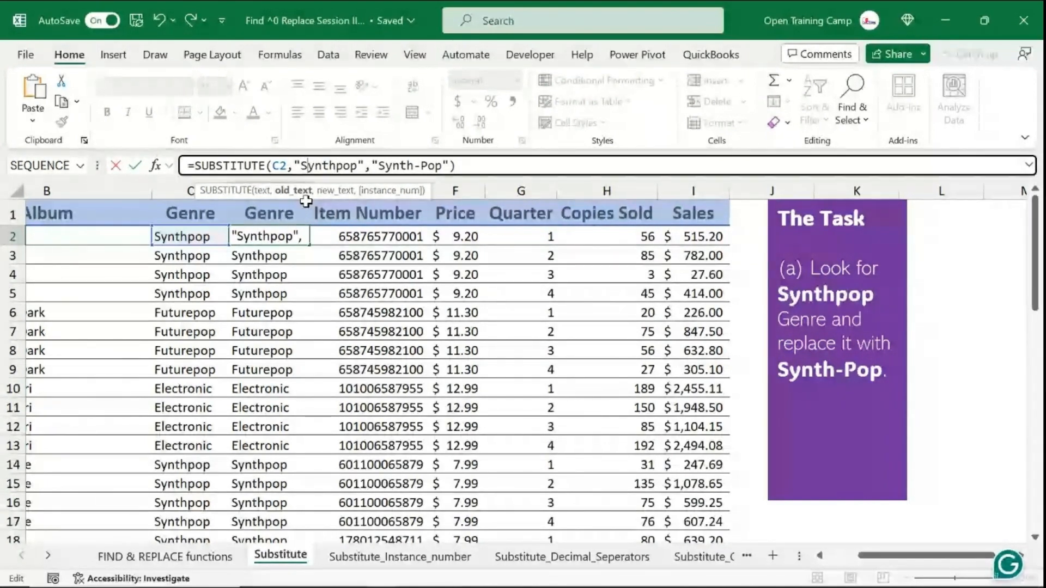
key(Return)
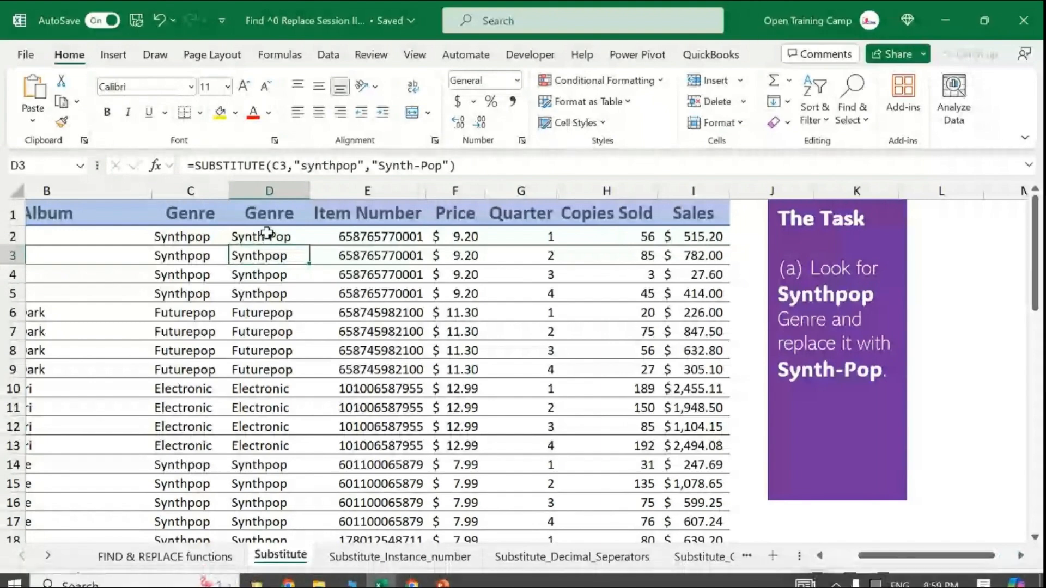
- Fill the corrected SUBSTITUTE formula down column D for all rows
click(269, 237)
double_click(308, 245)
click(291, 370)
scroll(292, 370, down, 9)
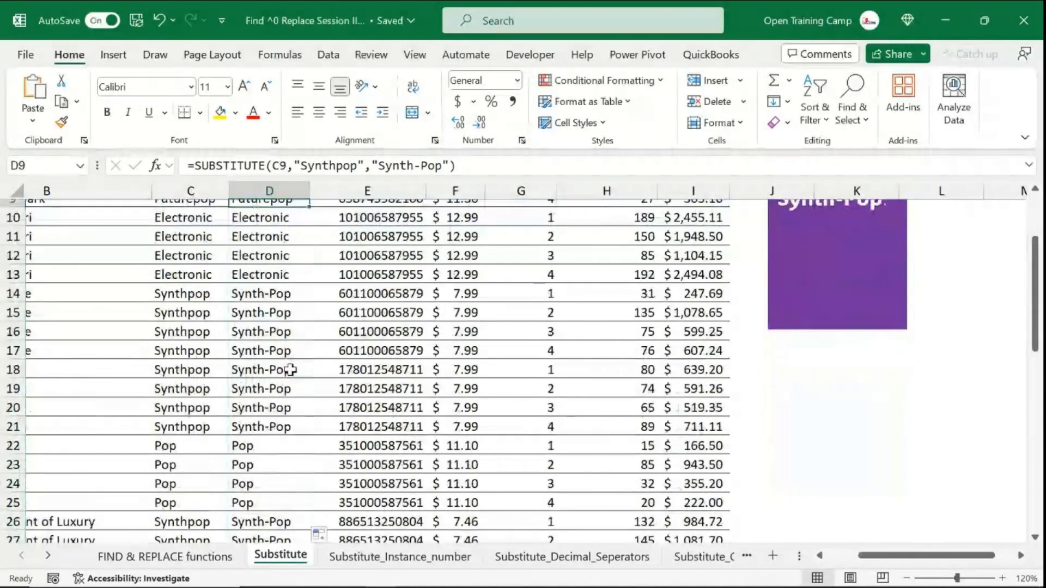
click(274, 441)
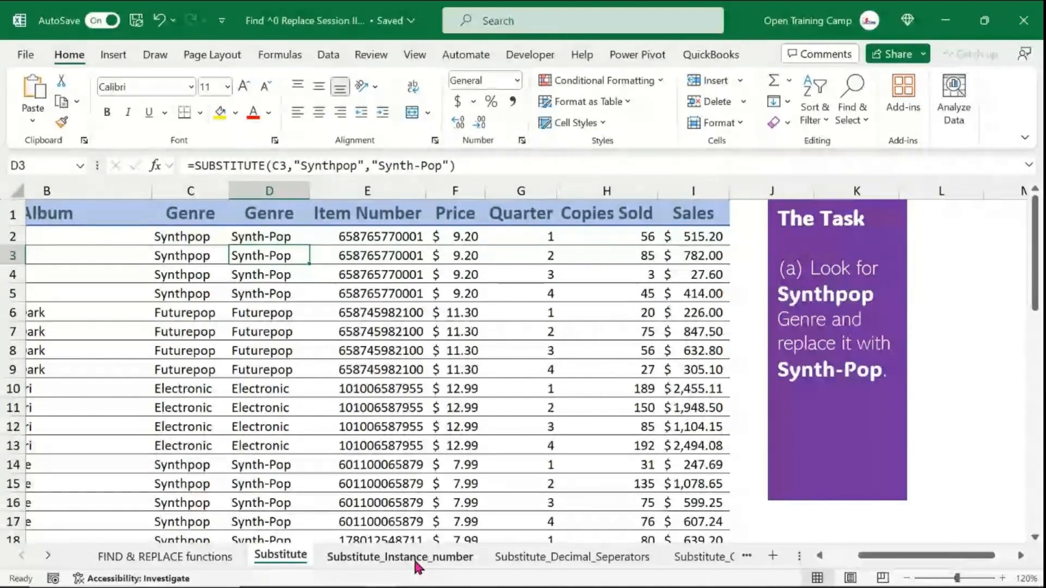
- Switch to the Substitute_Instance_number sheet and review its album data
click(396, 564)
click(627, 469)
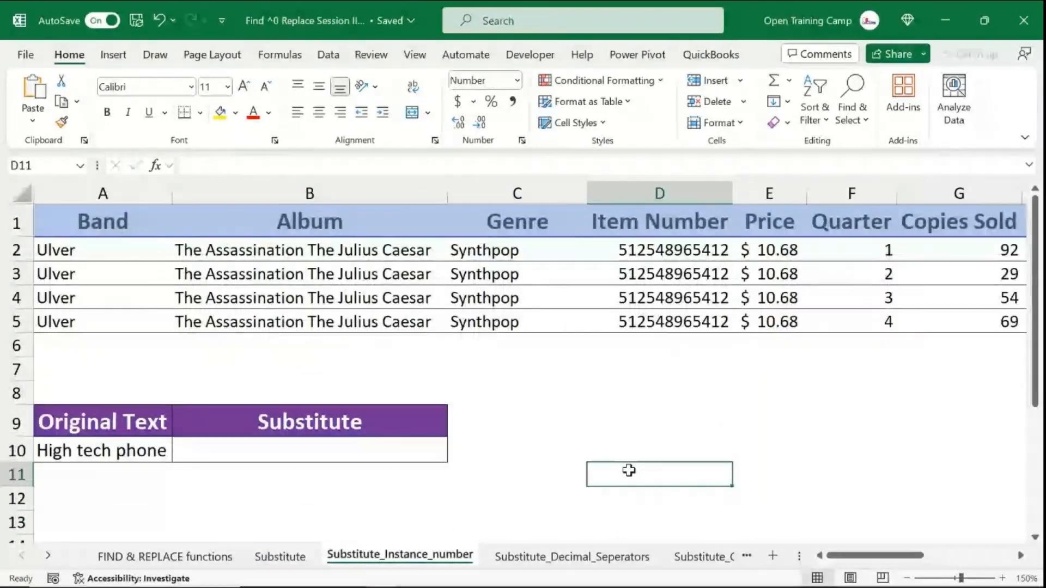
drag(863, 558, 728, 557)
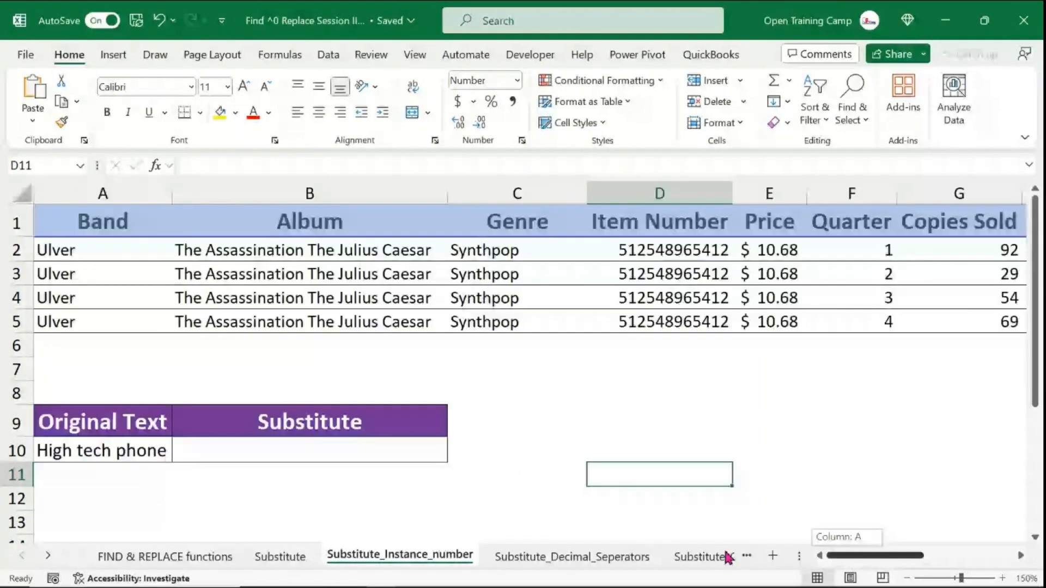
mouse_move(859, 557)
mouse_down()
mouse_move(872, 563)
mouse_move(855, 561)
mouse_up()
click(561, 452)
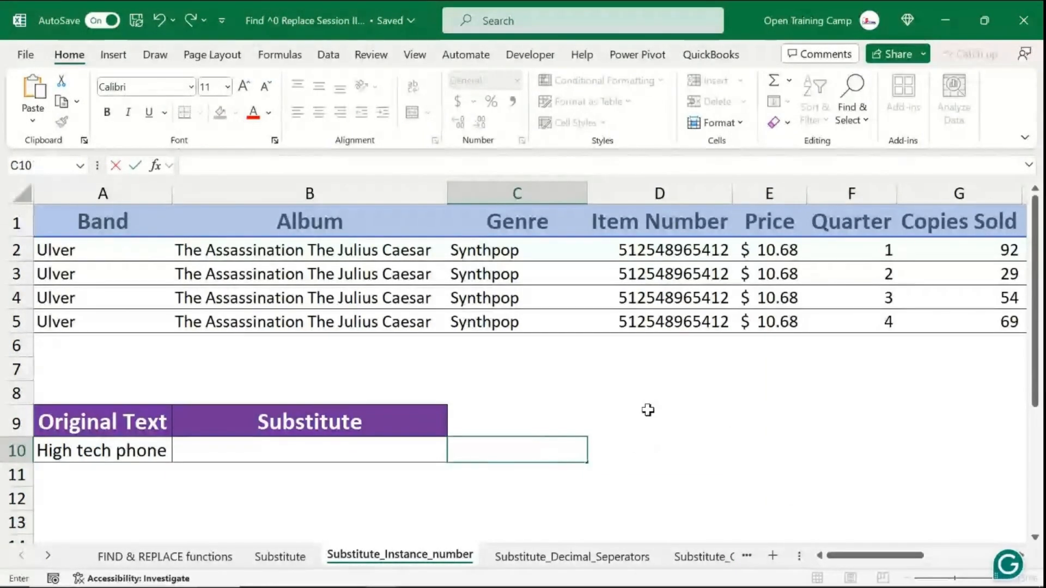
click(649, 412)
click(23, 197)
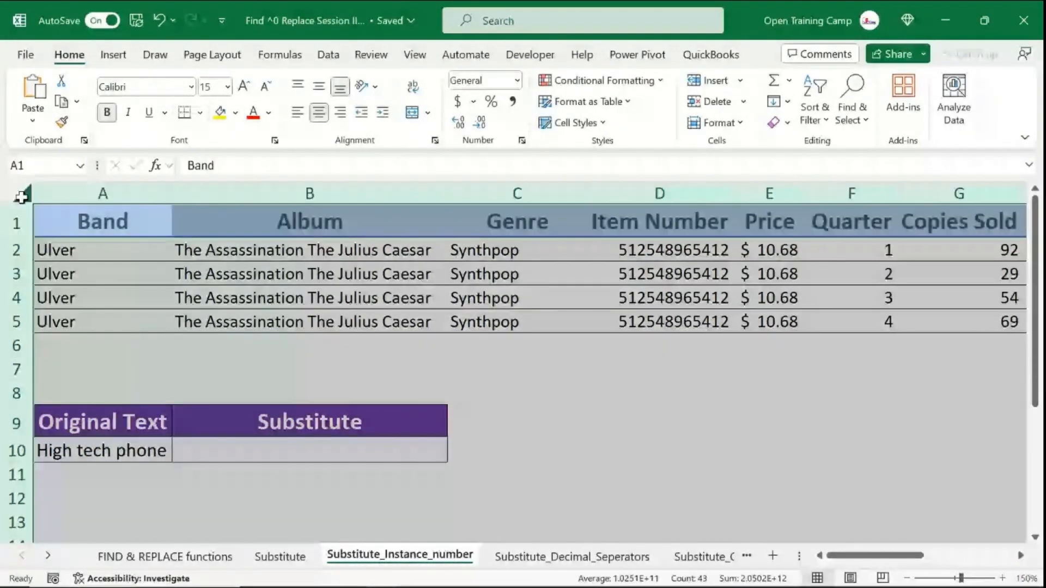
click(240, 300)
click(281, 557)
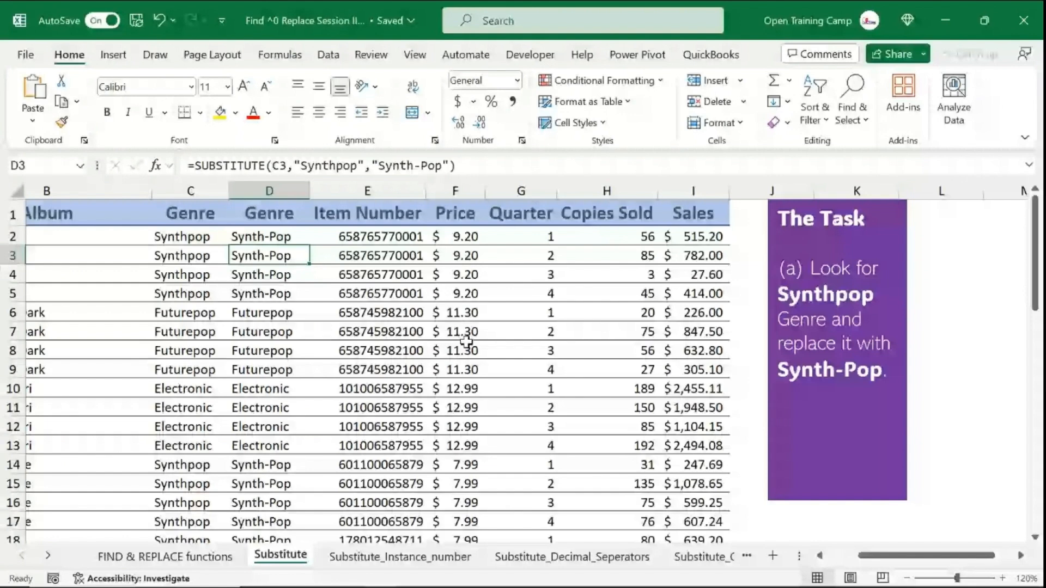
key(ctrl+Page_Down)
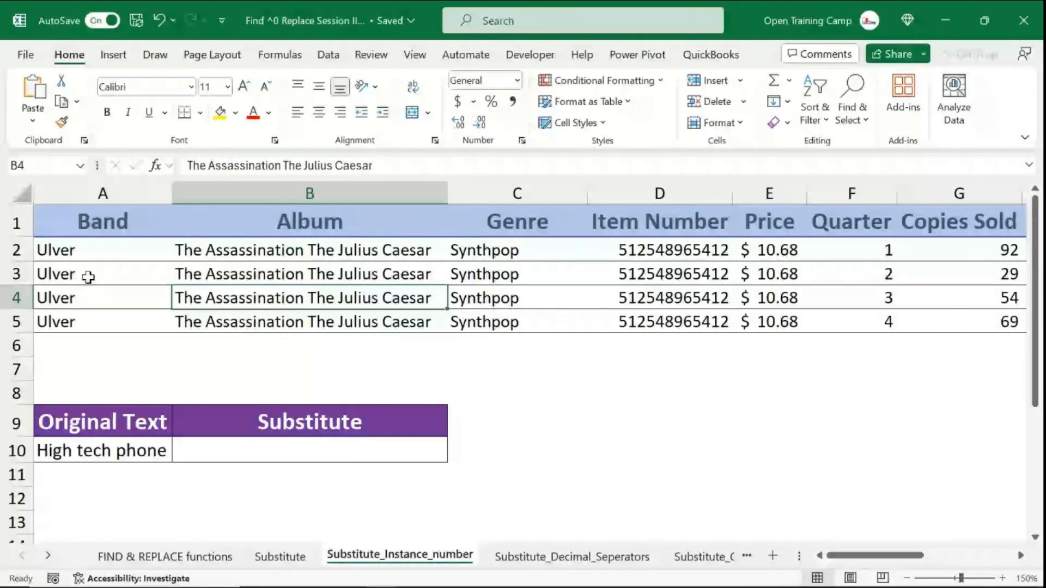
drag(285, 217, 264, 320)
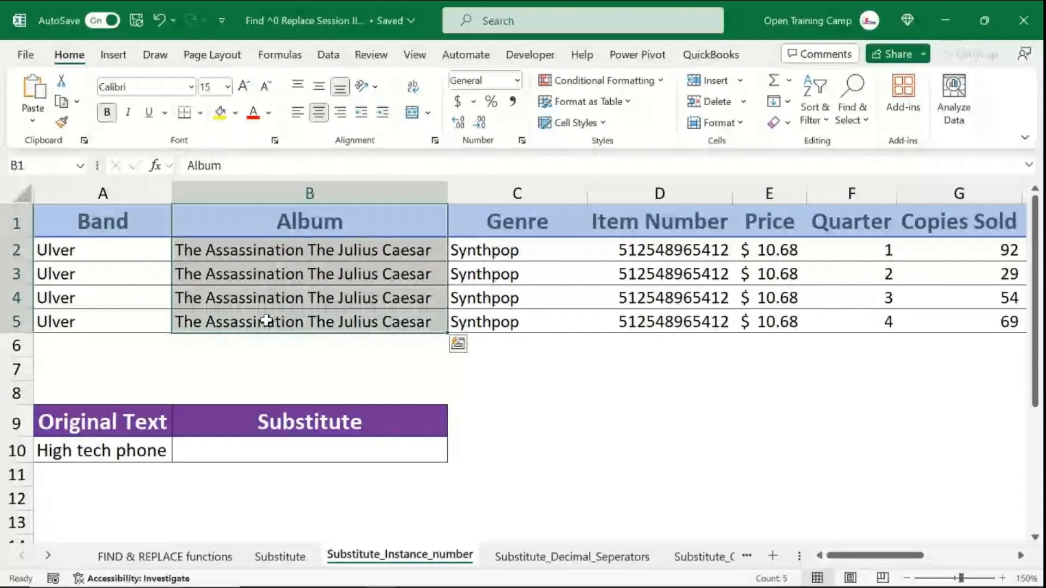
click(199, 252)
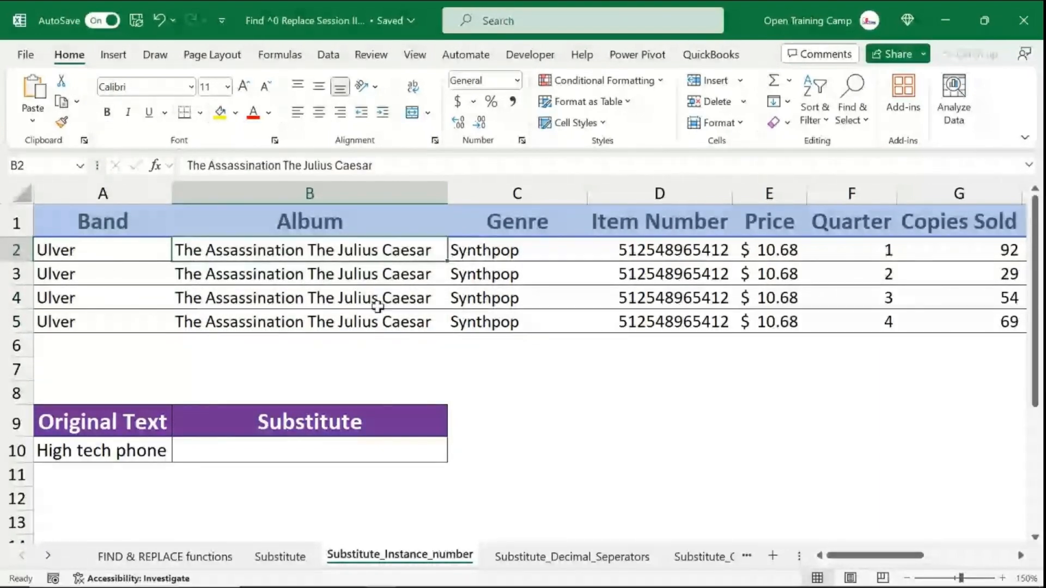
- Widen the task note box so its full instruction fits on two lines
drag(855, 559, 951, 560)
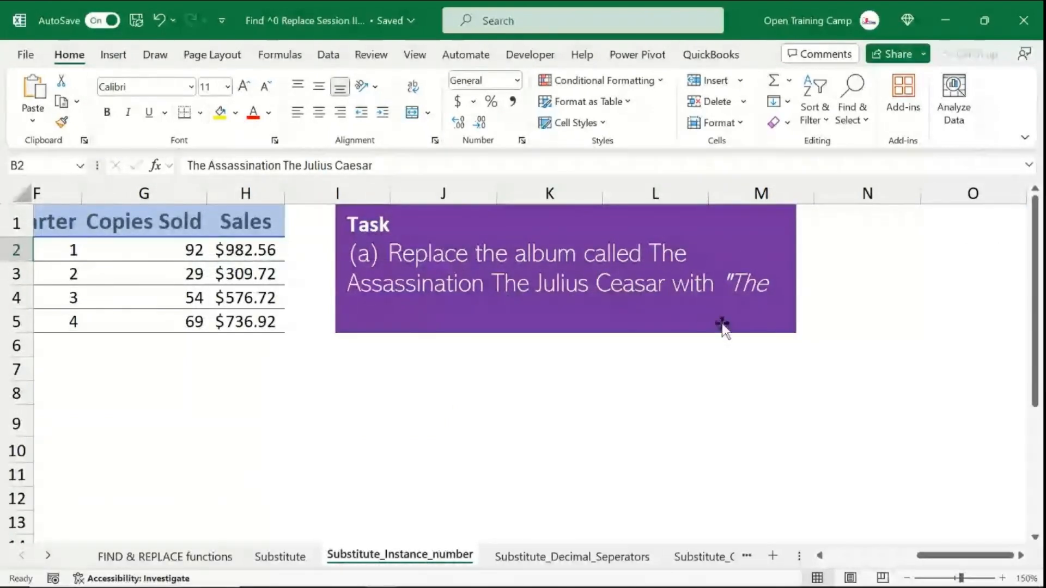
click(775, 299)
drag(796, 268, 956, 269)
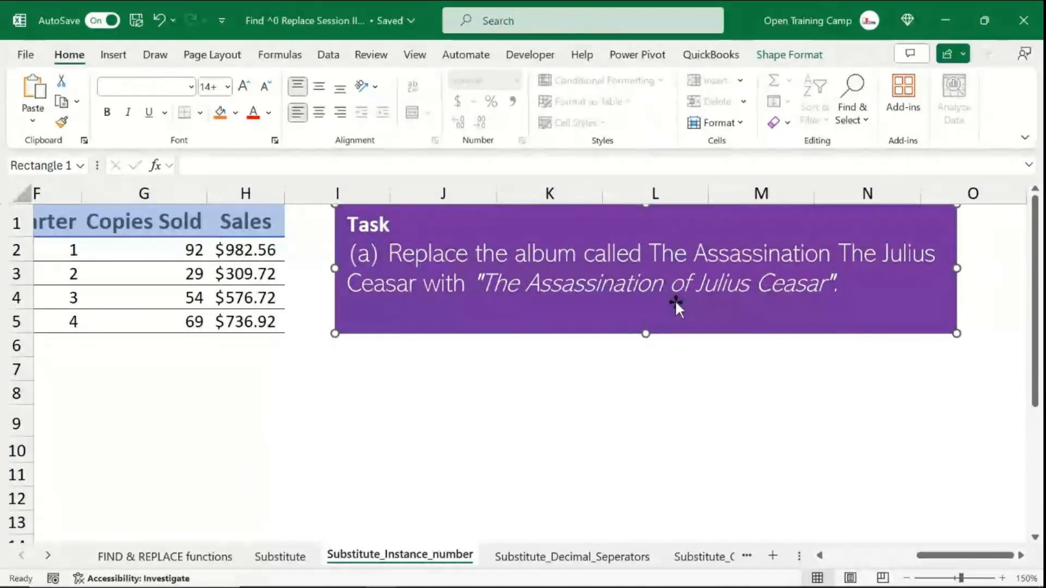
drag(848, 279, 479, 279)
click(691, 397)
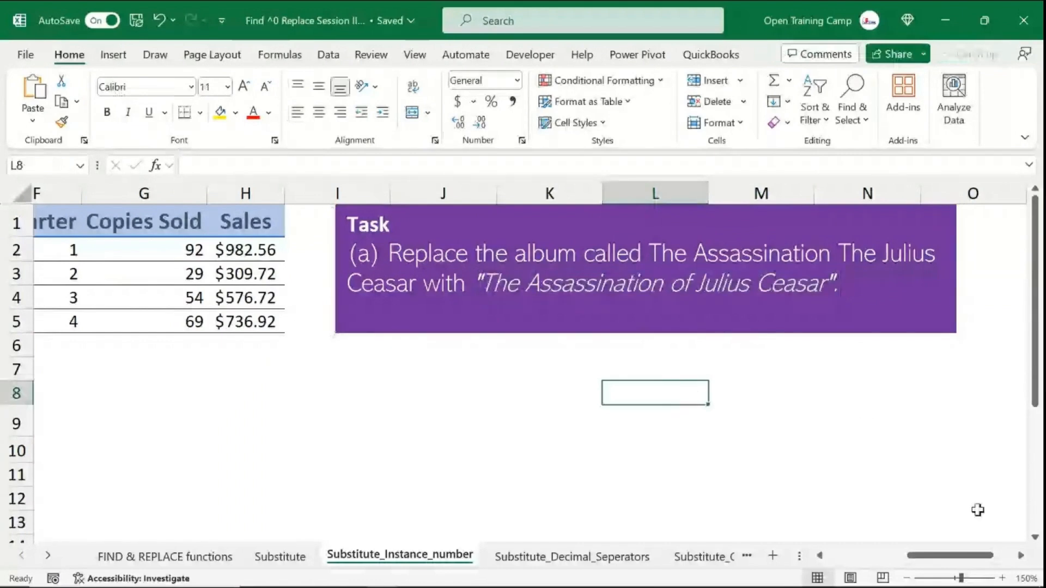
drag(946, 559, 867, 561)
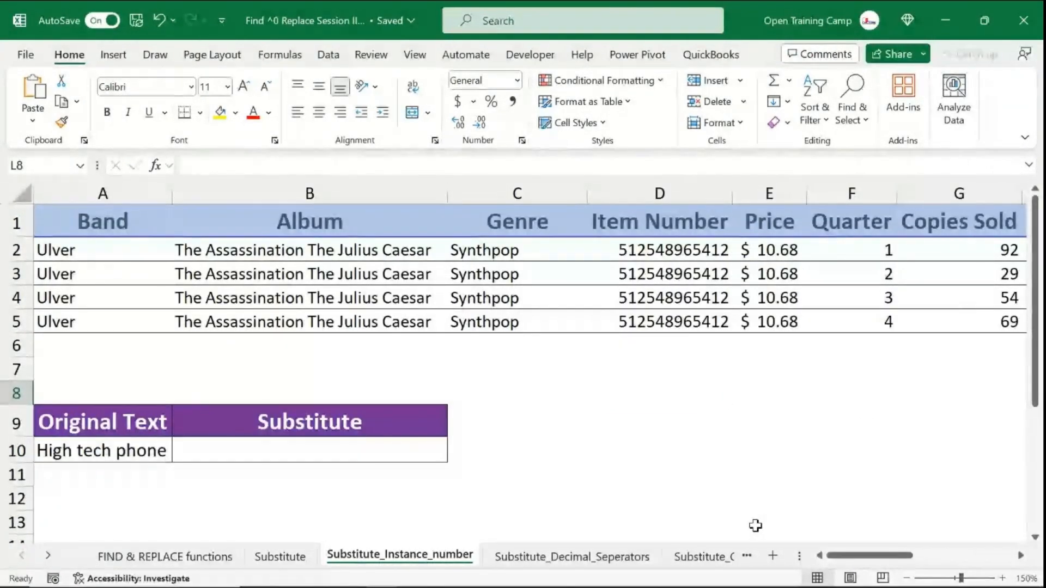
- Insert a new empty column before the Genre column
click(467, 196)
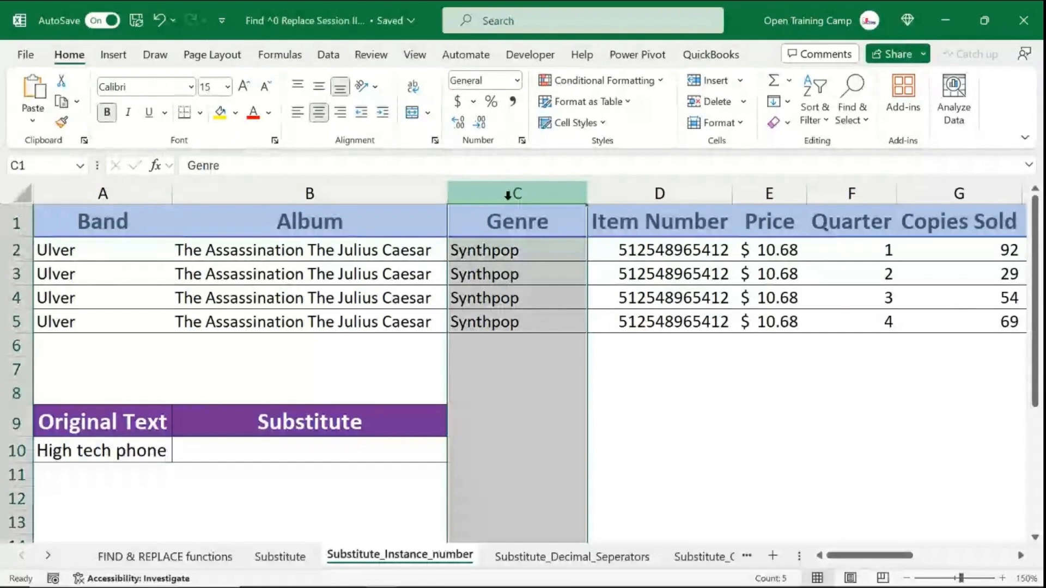
right_click(531, 188)
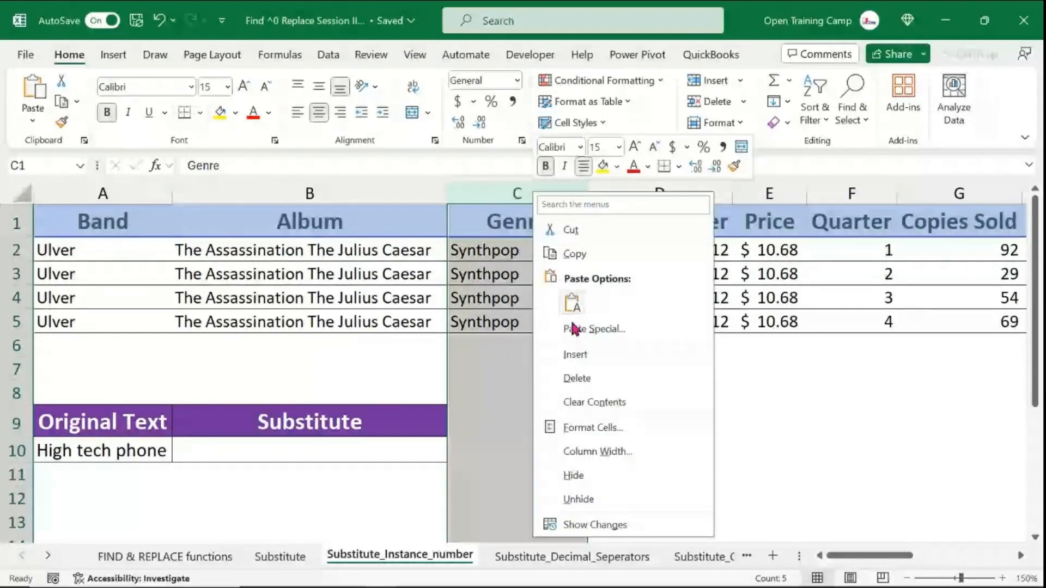
click(595, 358)
- Start a SUBSTITUTE formula in C2 on the album in B2, replacing "The" with "of"
click(594, 250)
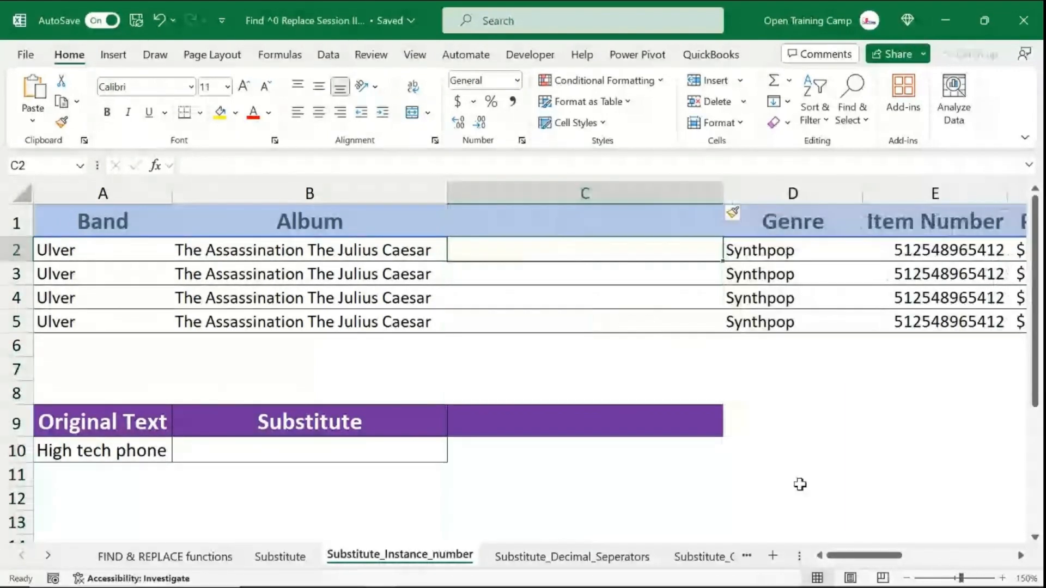
text(=)
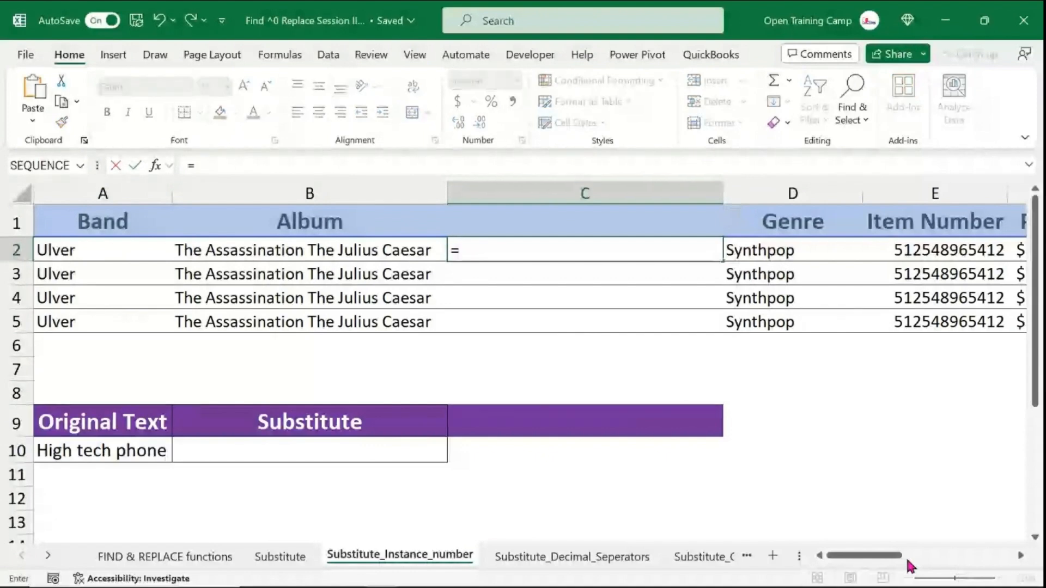
text(substitute()
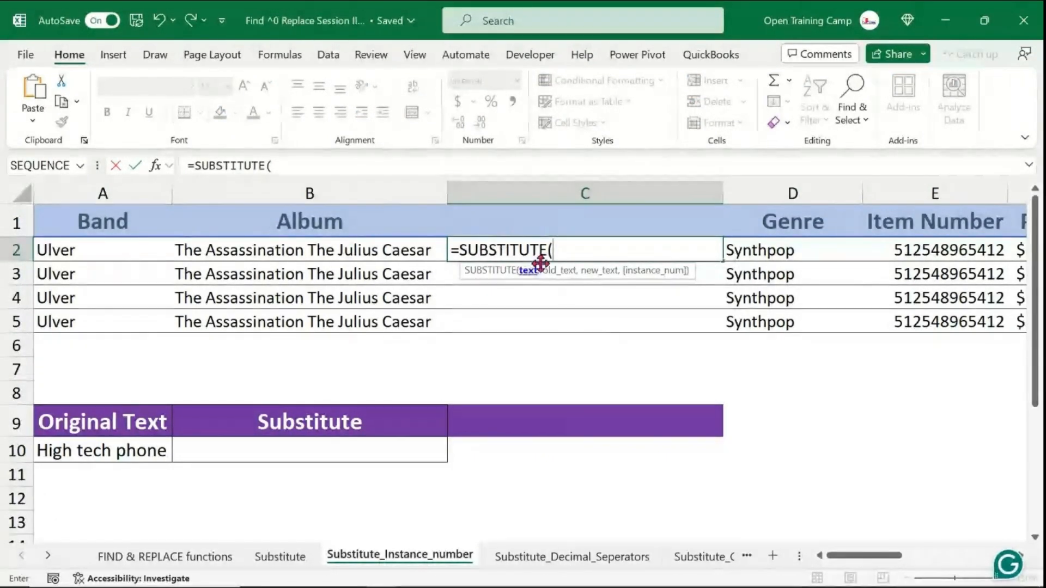
click(217, 250)
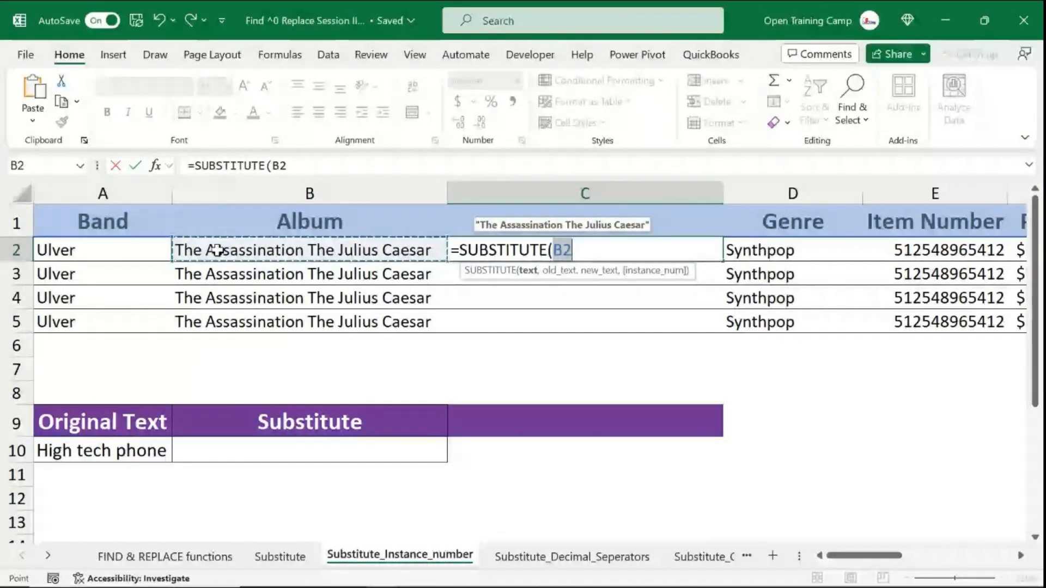
text(,)
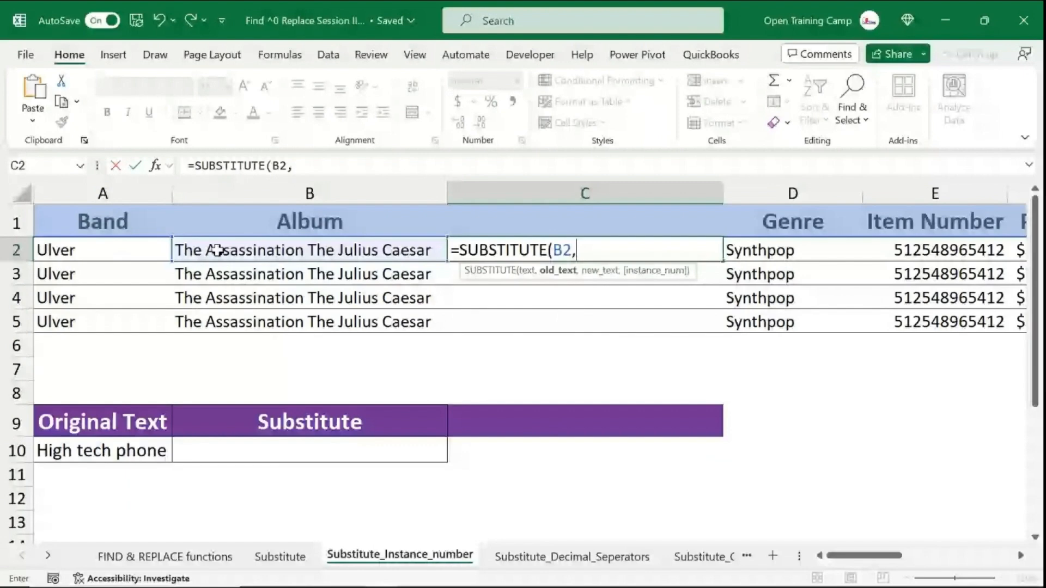
text(The"")
key(BackSpace)
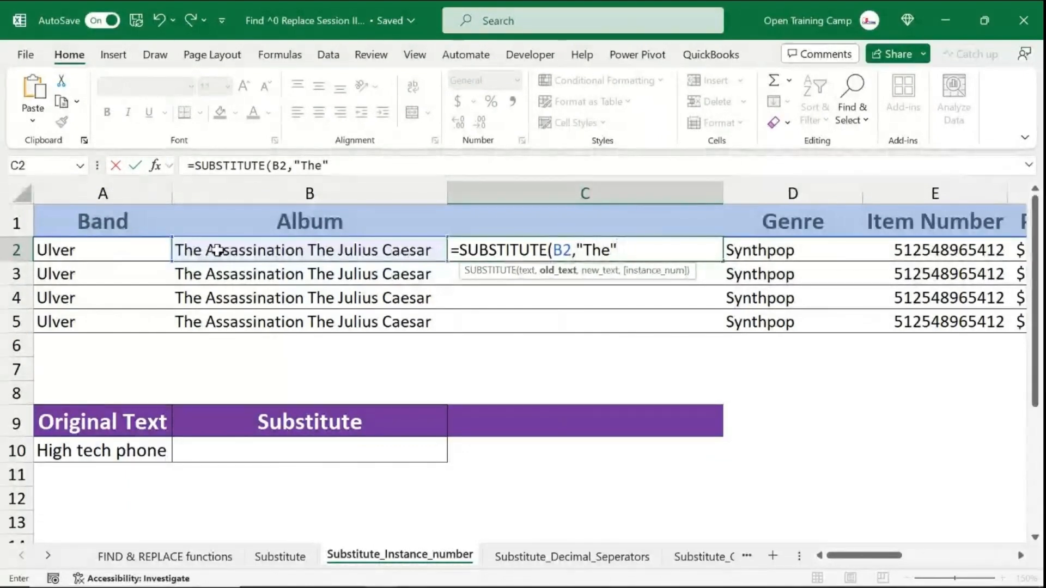
text(,"")
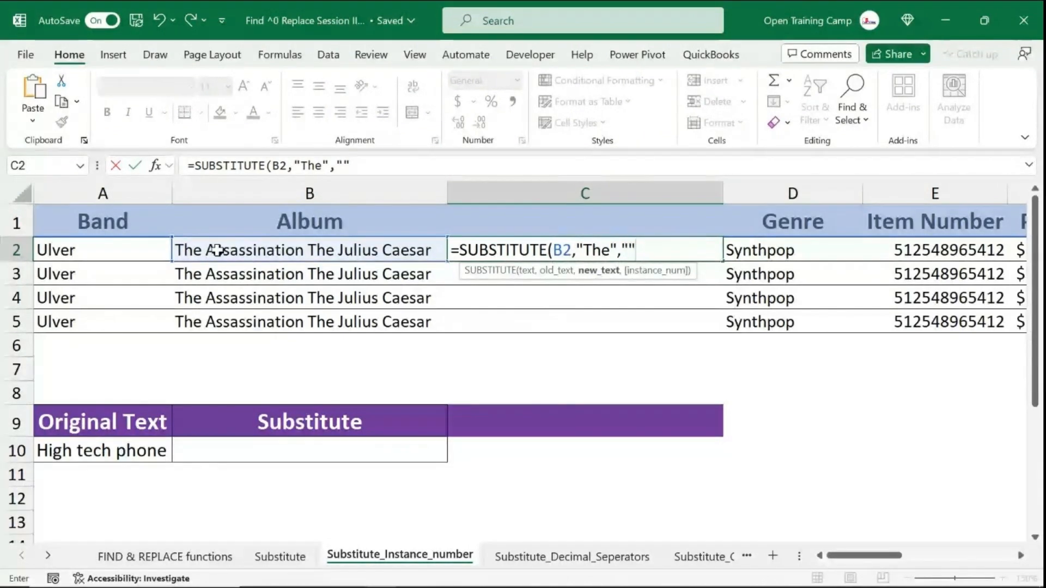
key(BackSpace)
text(of)
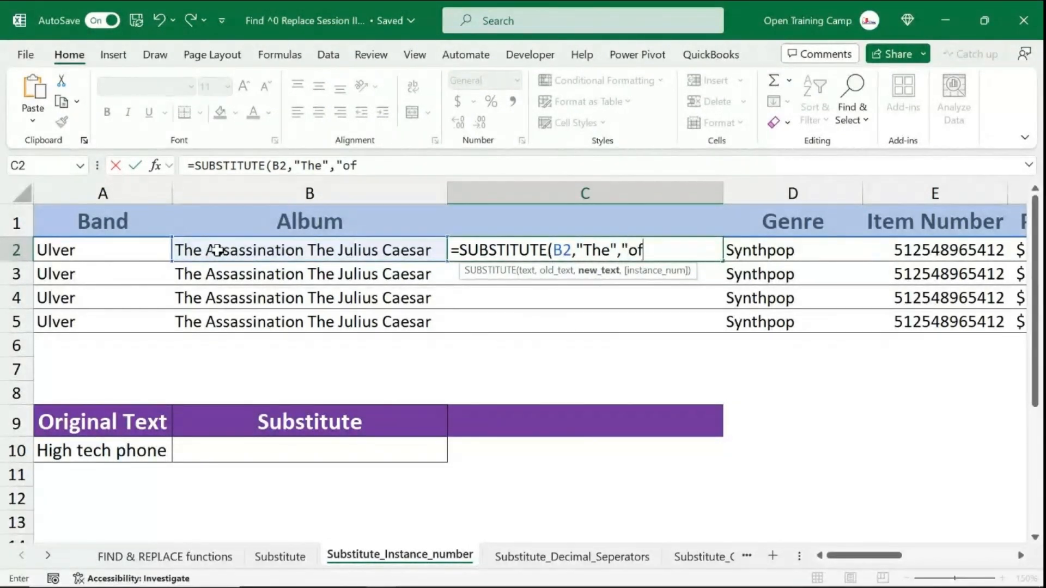
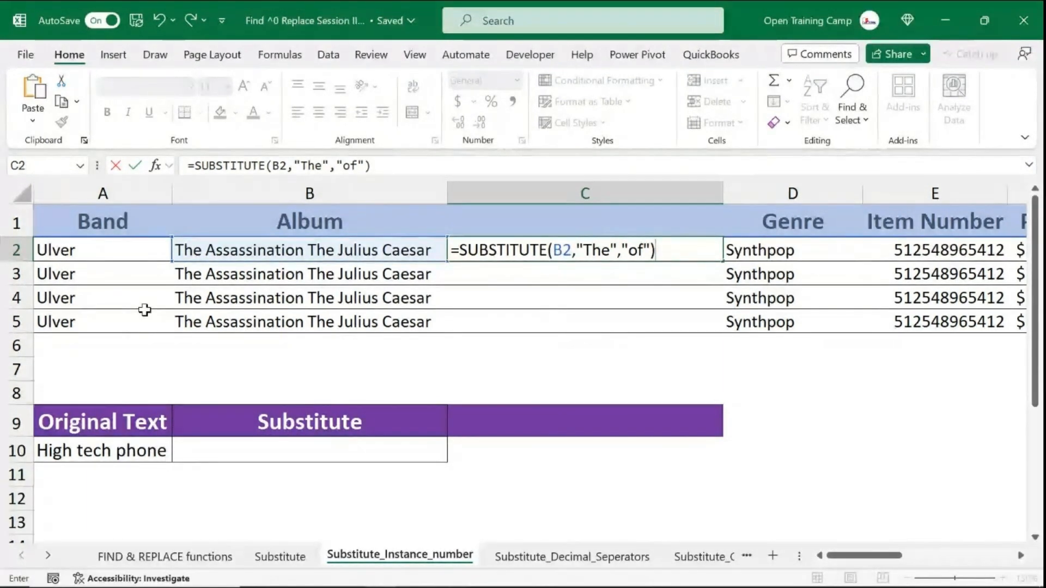
- Add instance number 2 to the SUBSTITUTE formula in C2 so only the second "The" becomes "of"
click(173, 248)
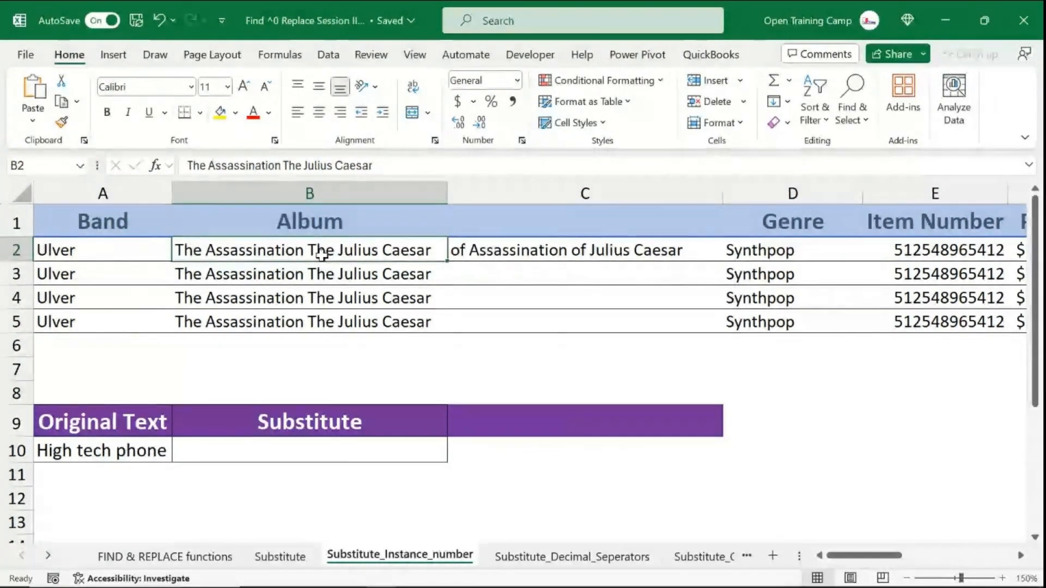
click(564, 255)
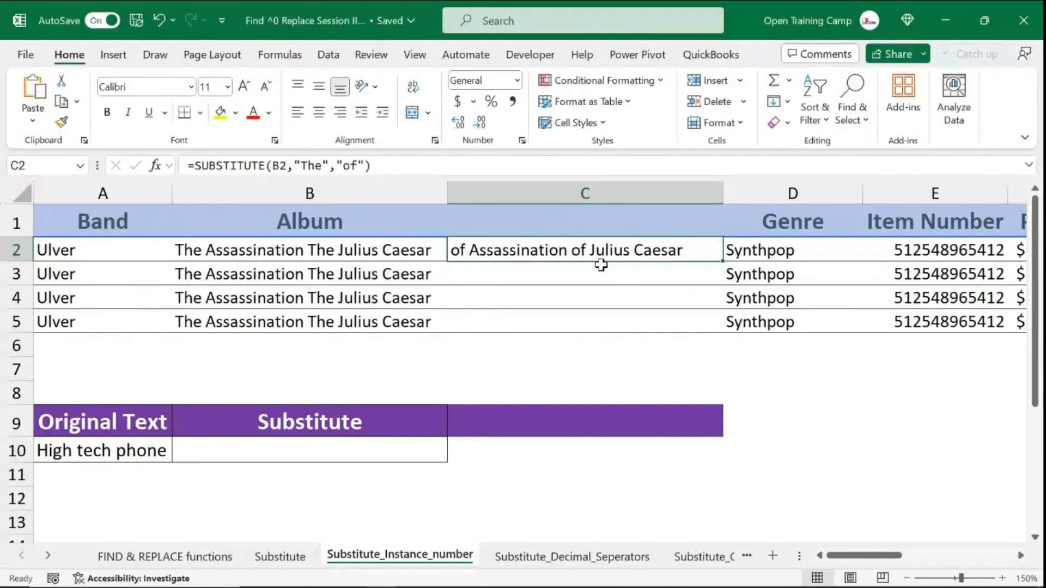
double_click(641, 250)
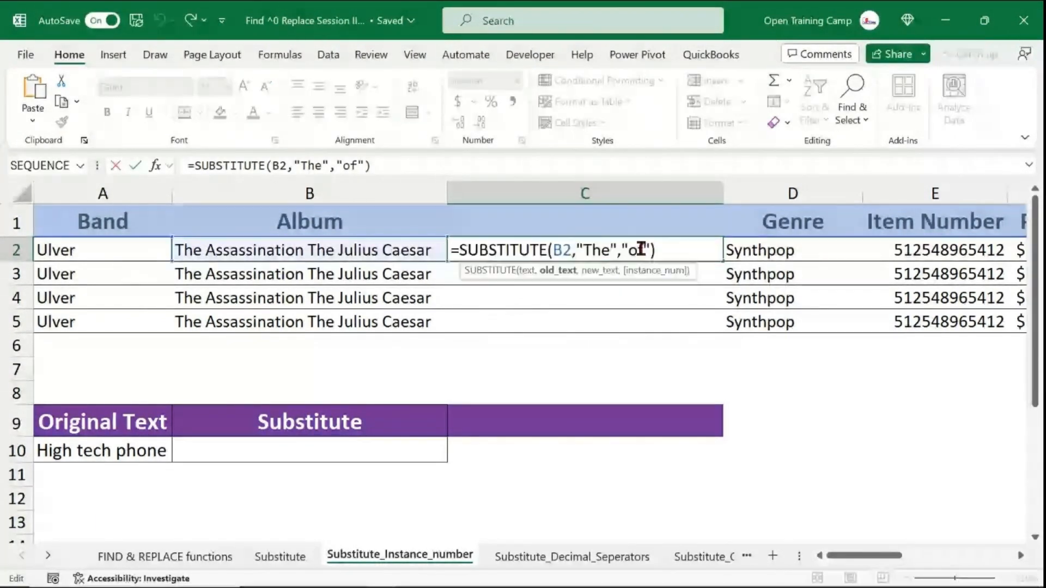
click(653, 250)
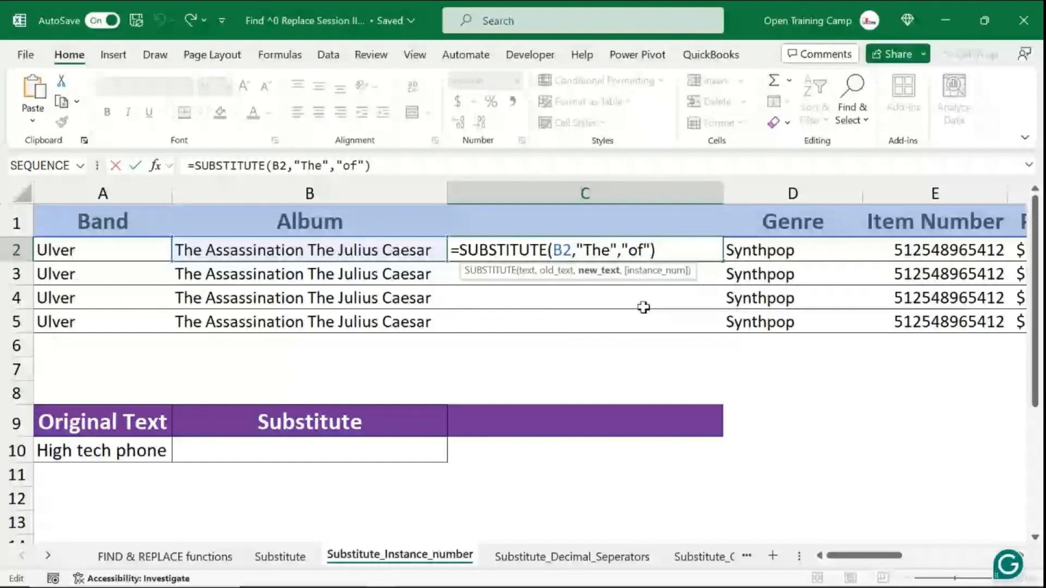
text(,)
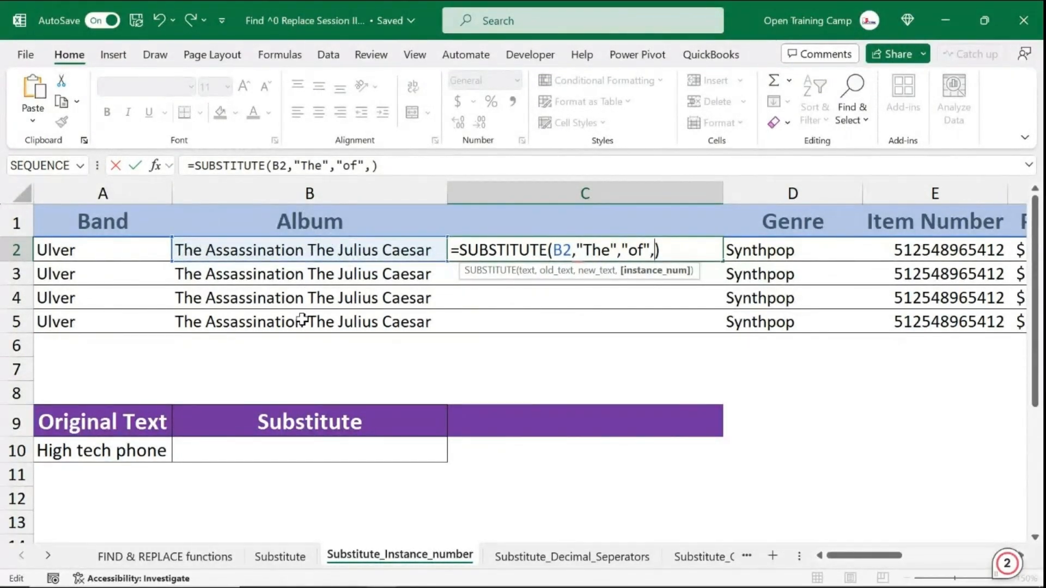
text(2)
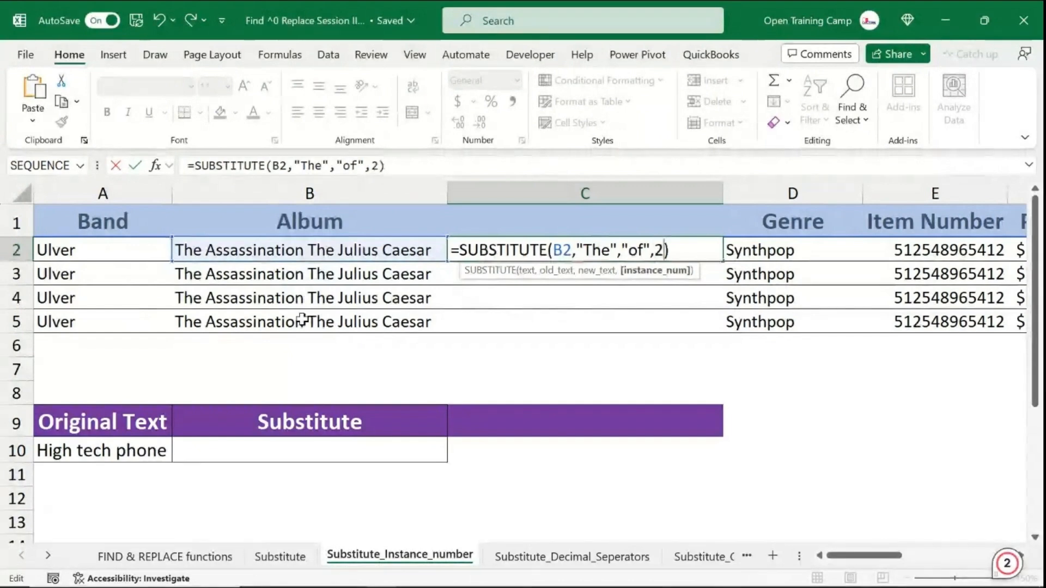
key(Return)
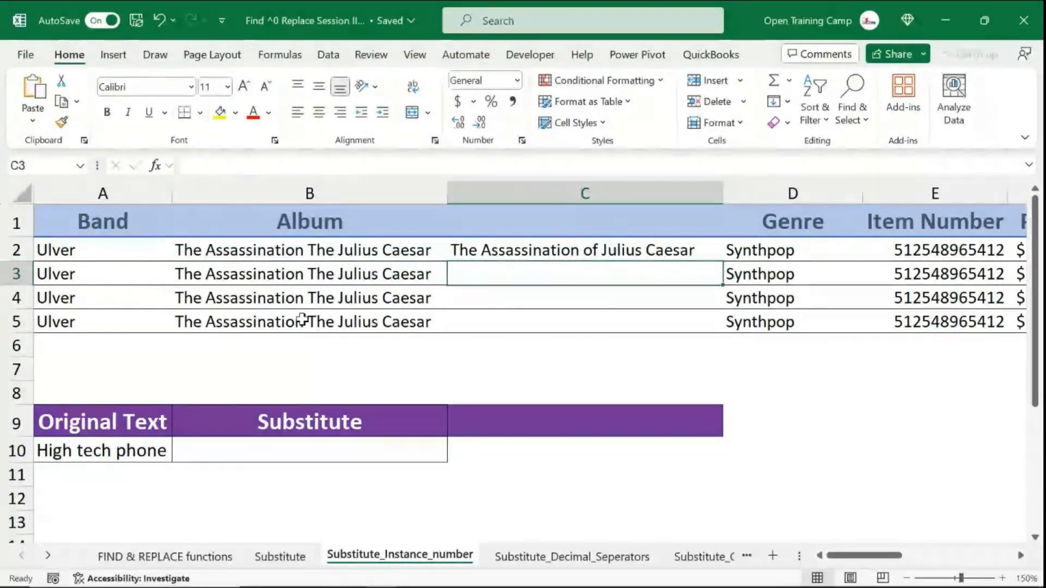
- Fill the C2 formula down through C5
click(490, 249)
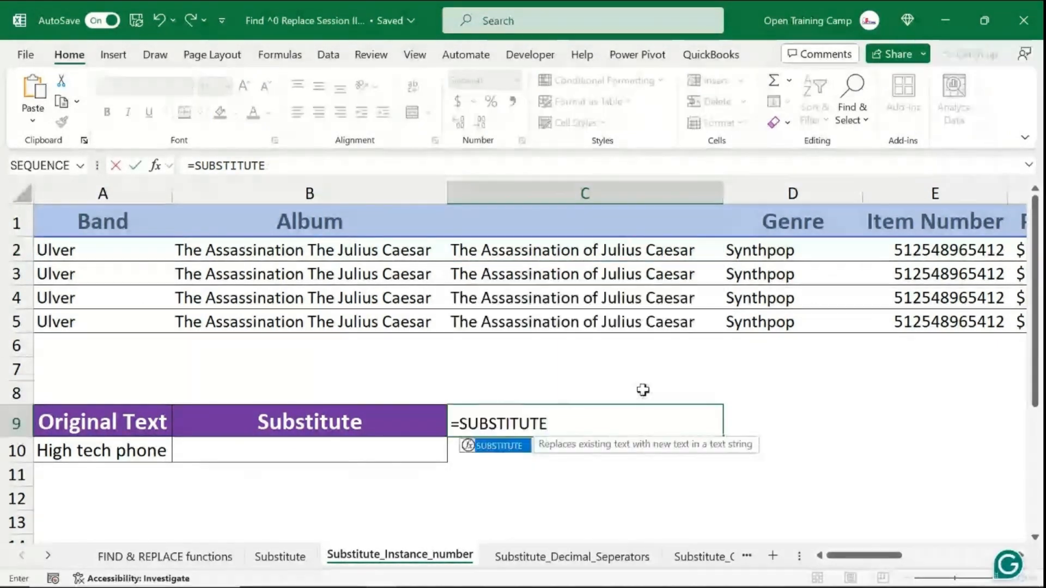
key(BackSpace)
key(BackSpace)
key(BackSpace)
key(BackSpace)
key(BackSpace)
key(BackSpace)
key(BackSpace)
key(BackSpace)
key(BackSpace)
key(BackSpace)
key(BackSpace)
click(549, 482)
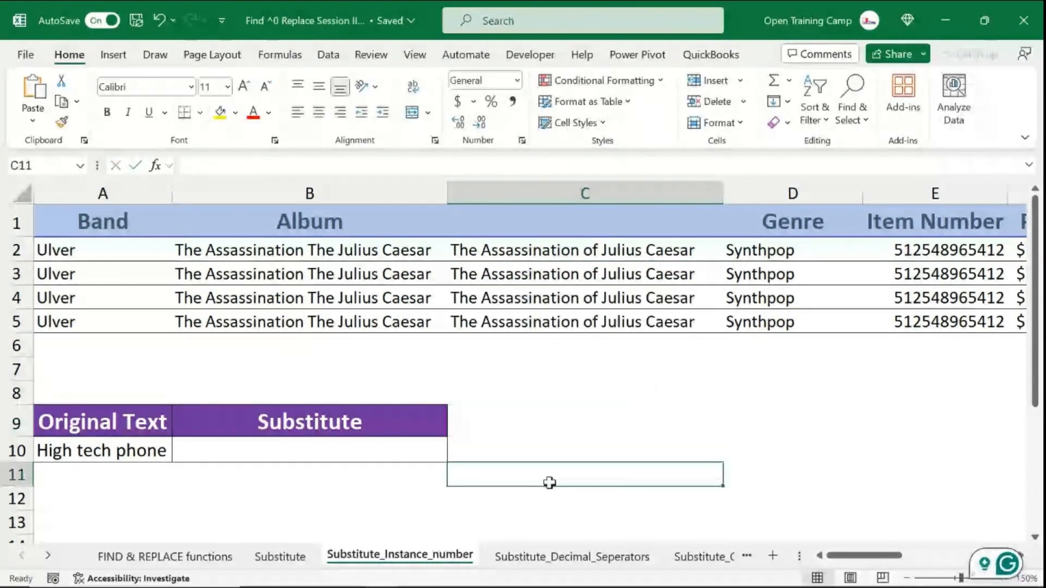
- Widen column A slightly to fit the Original Text label
click(90, 420)
click(134, 195)
drag(168, 194, 169, 194)
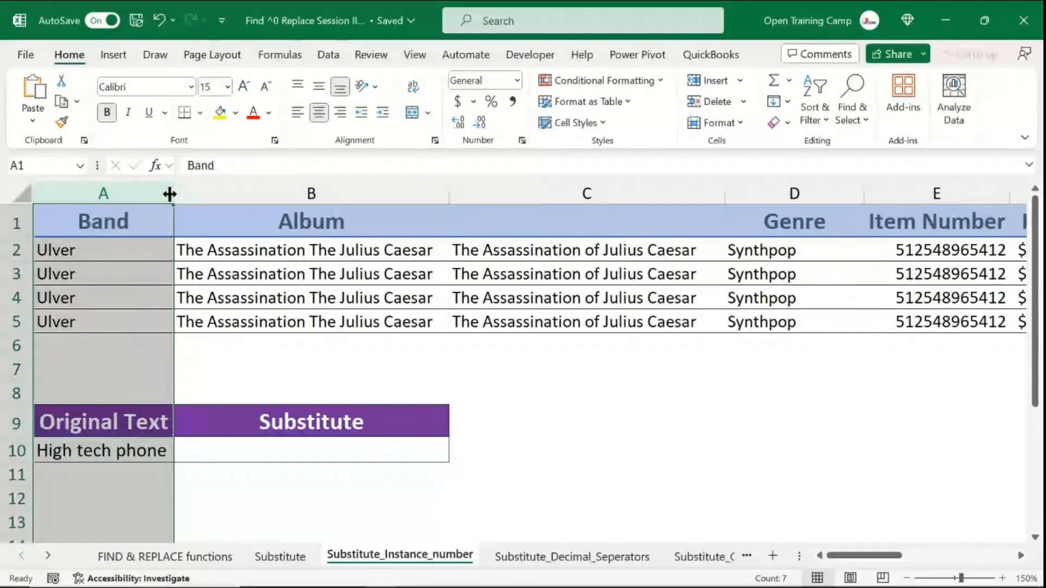
click(97, 447)
click(95, 508)
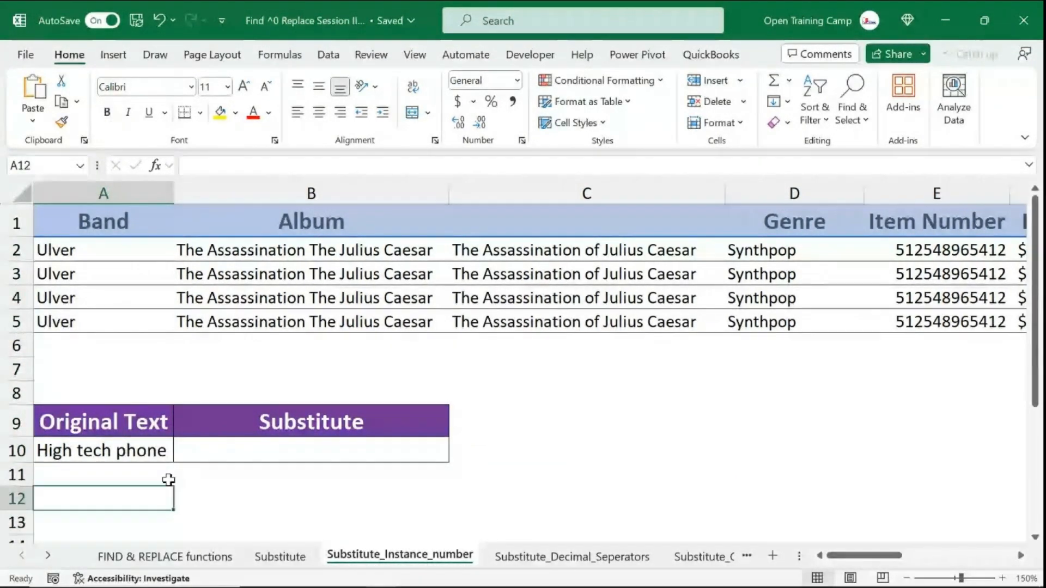
drag(83, 420, 82, 448)
click(85, 492)
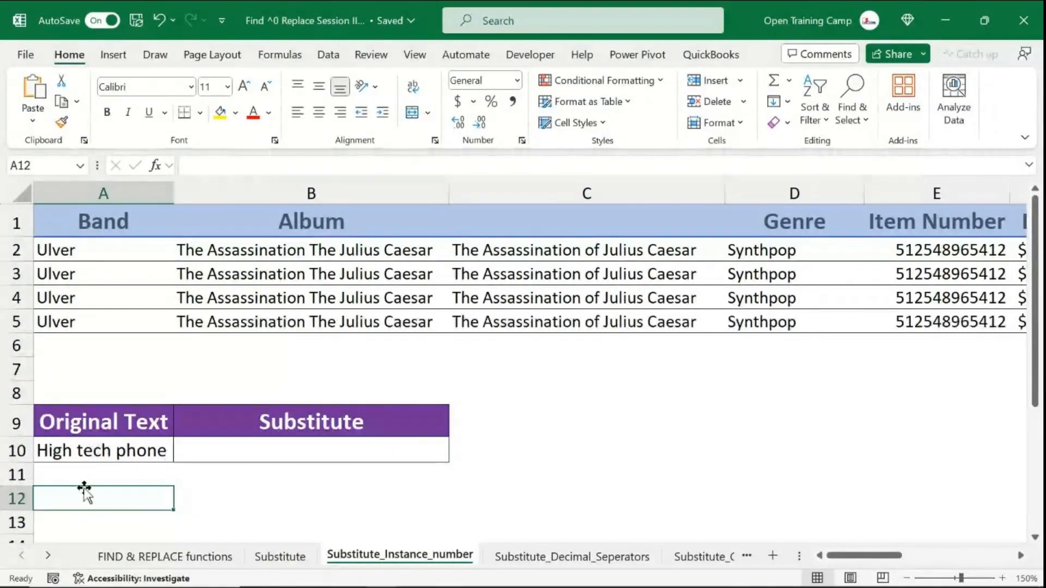
click(80, 452)
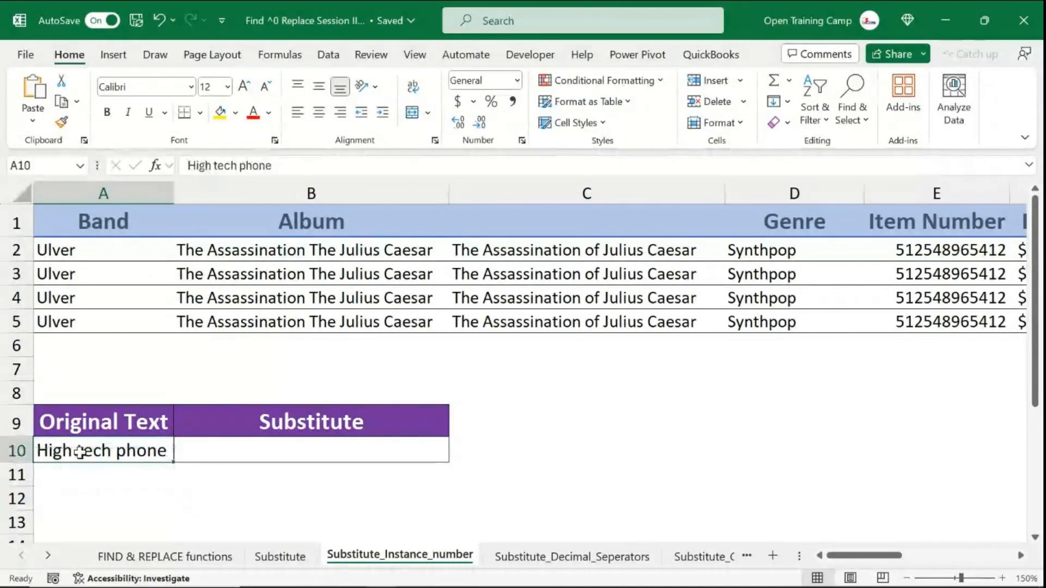
- In B10, enter a SUBSTITUTE formula replacing the spaces of A10 with hyphens
click(264, 447)
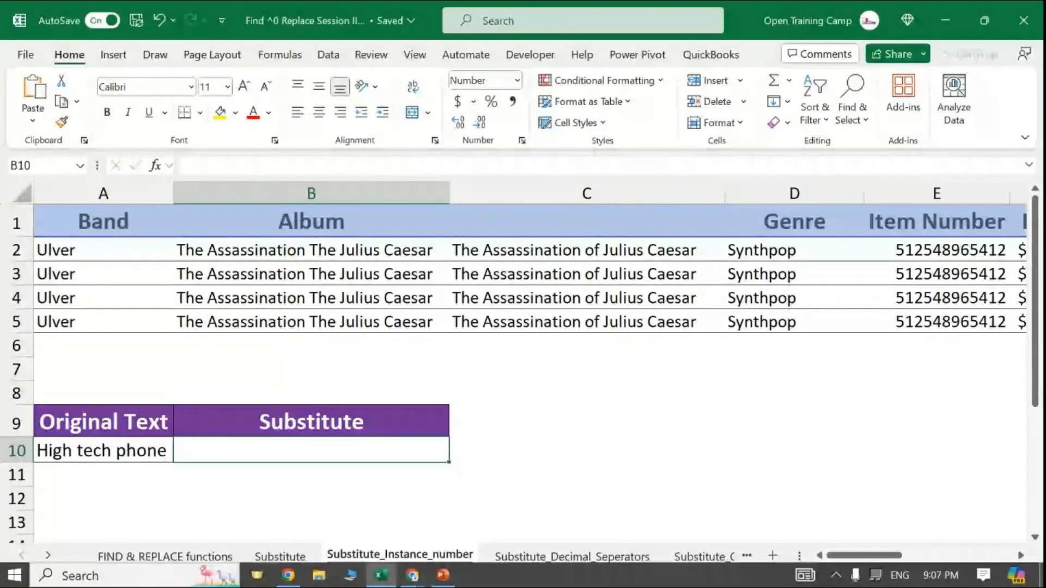
text(=subs)
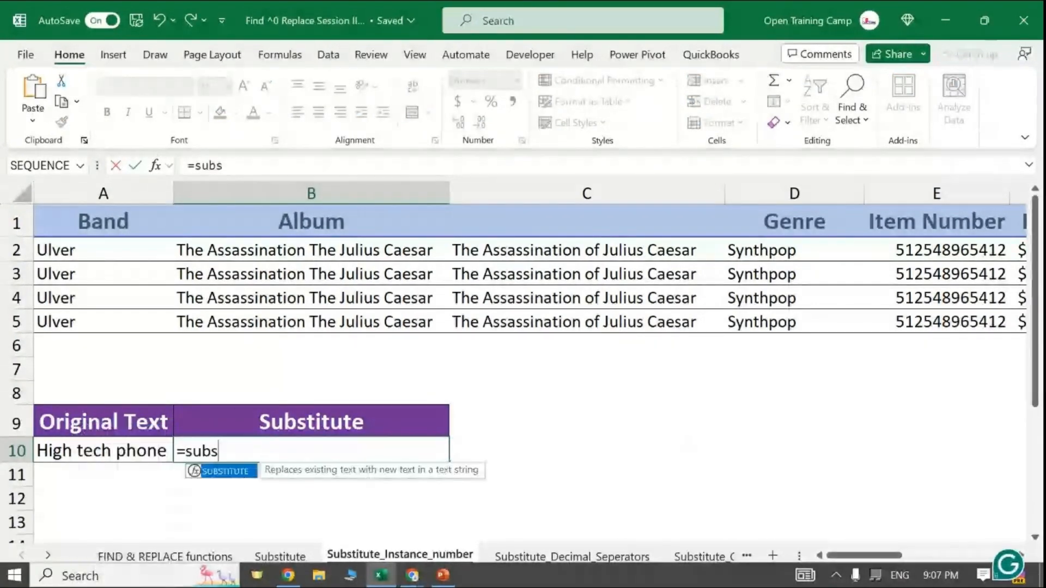
key(Tab)
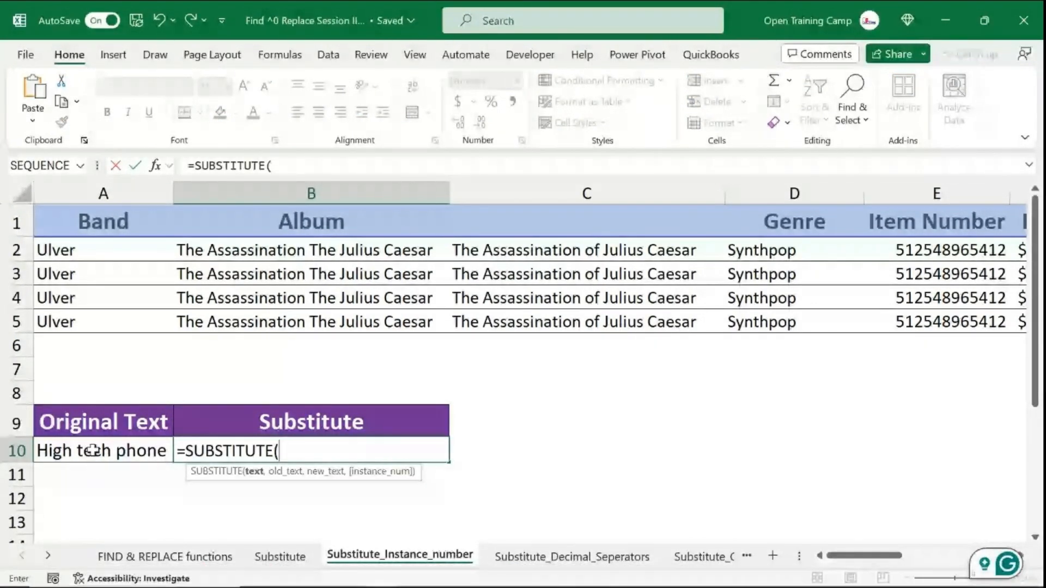
click(93, 450)
text(,"-)
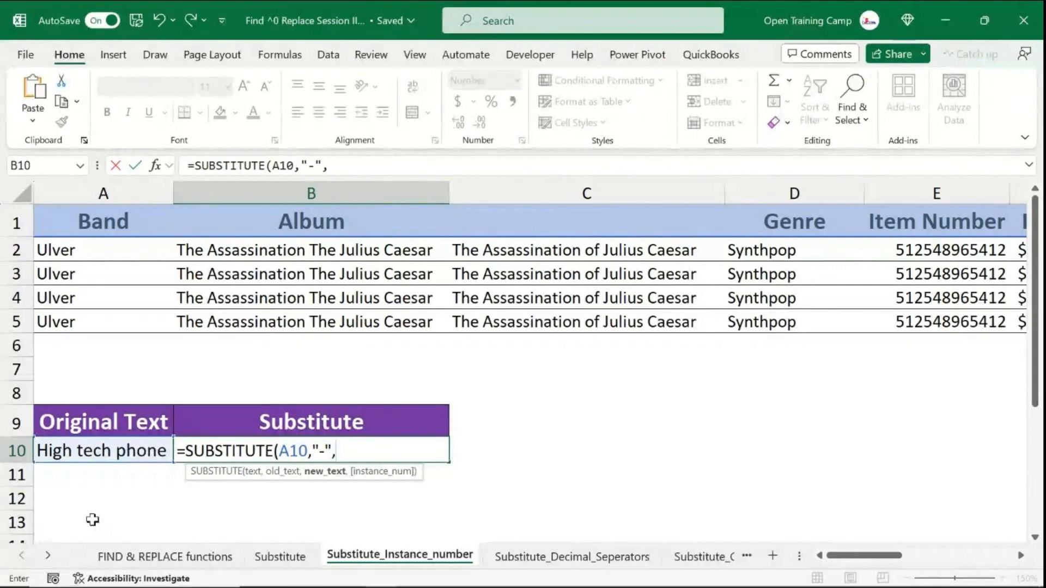
key(BackSpace)
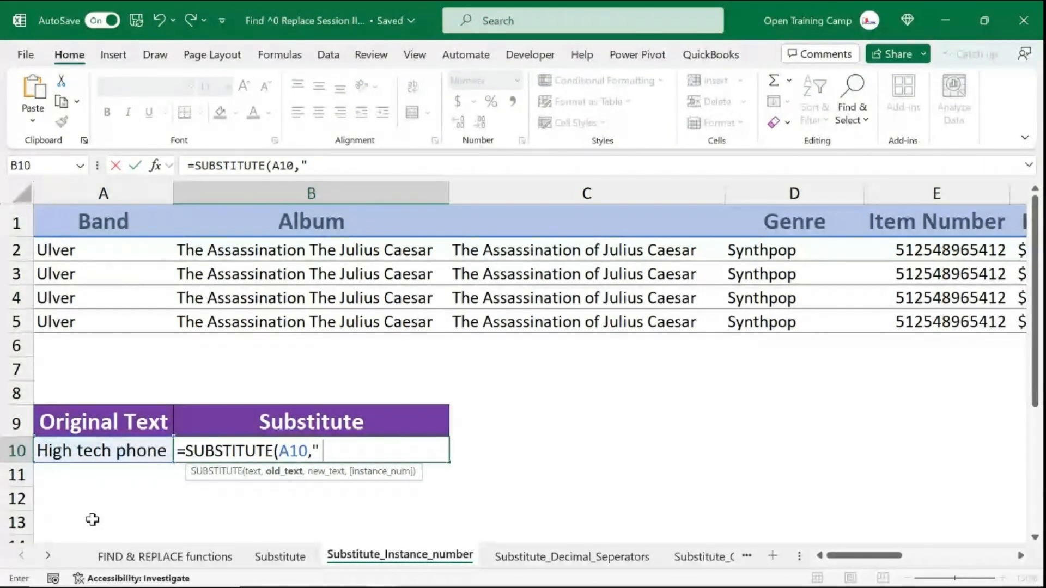
text(")
text(,)
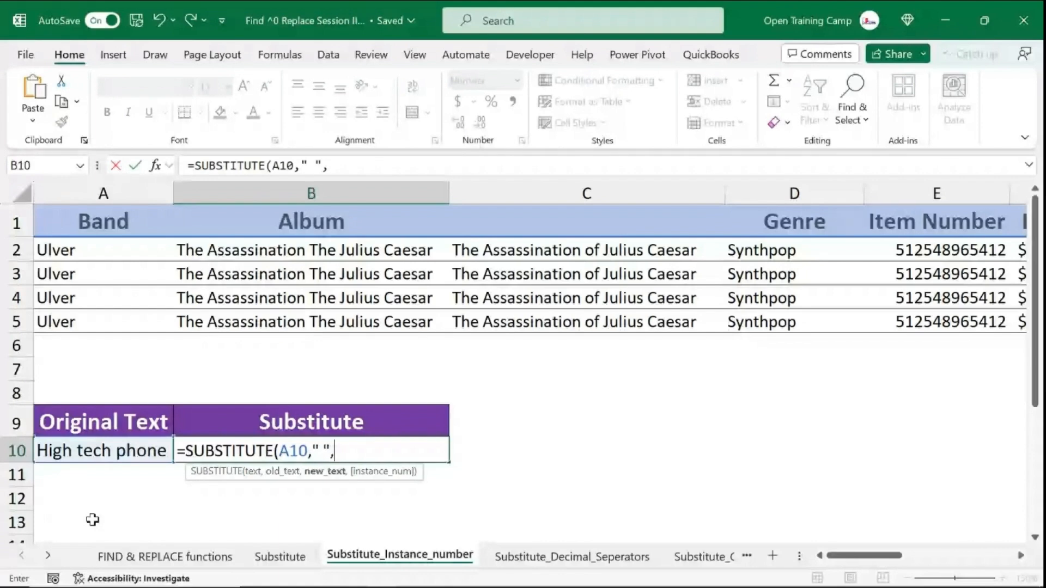
text("-")
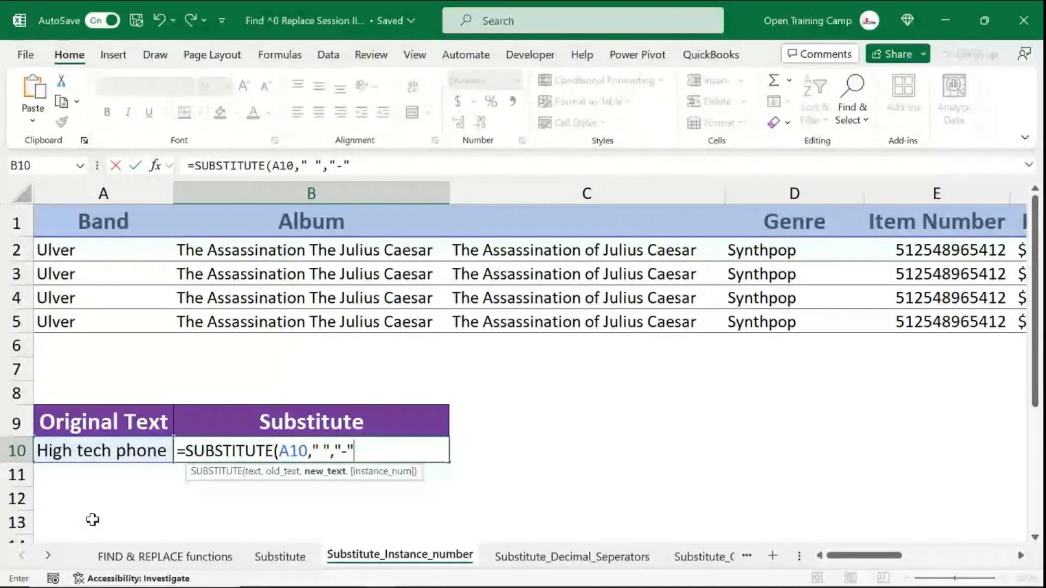
text())
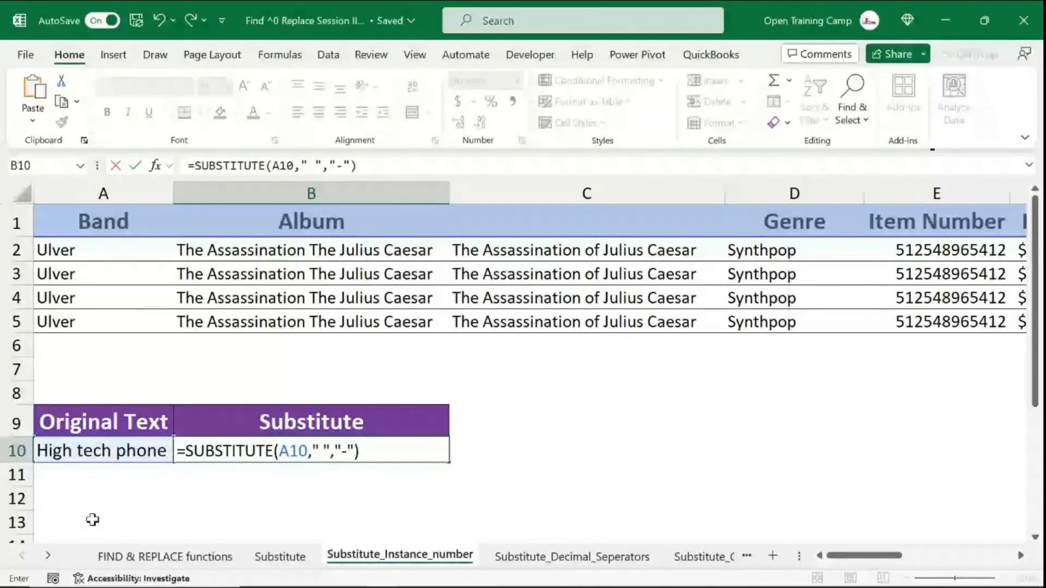
key(Return)
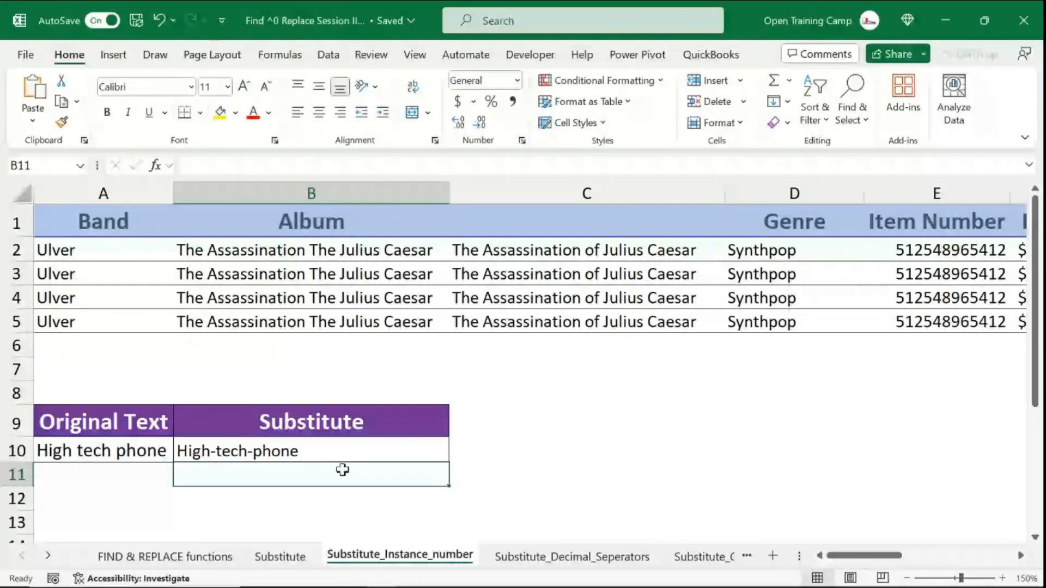
- Enlarge the font of the B10 result
key(Right)
click(299, 451)
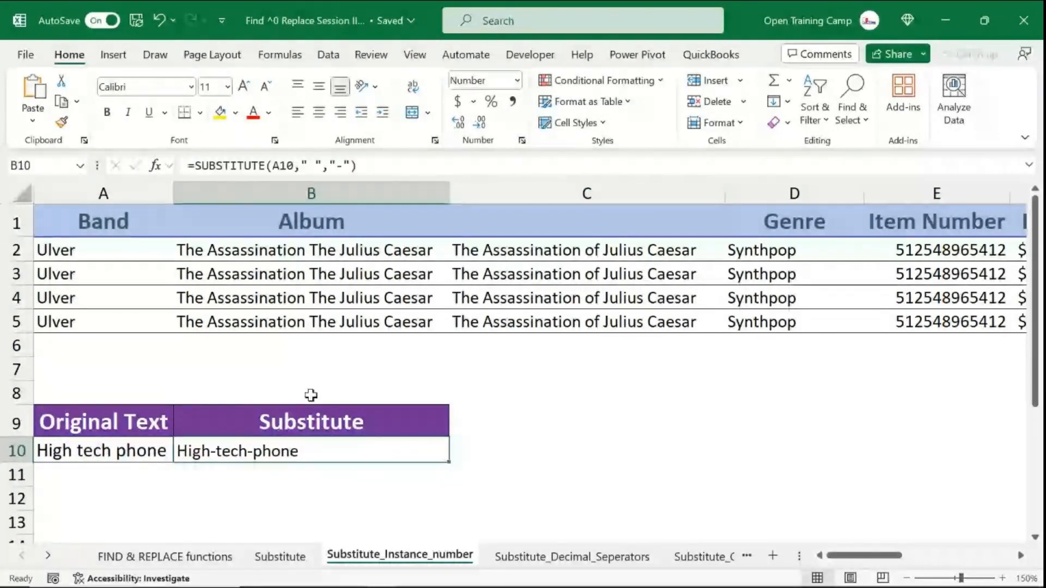
click(246, 86)
click(246, 86)
- Add instance number 1 to the B10 formula so only the first space becomes a hyphen
double_click(409, 454)
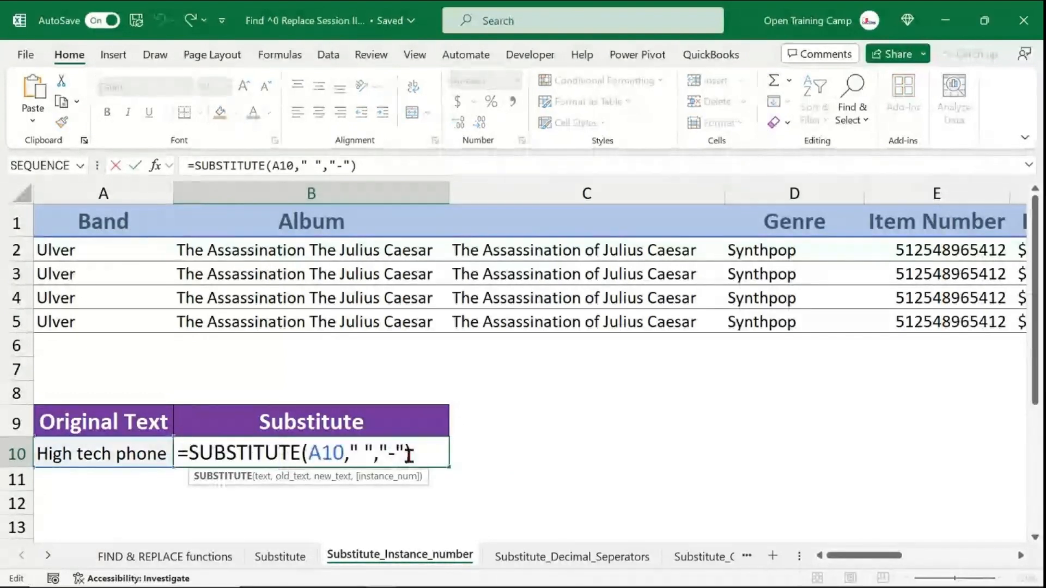
click(405, 452)
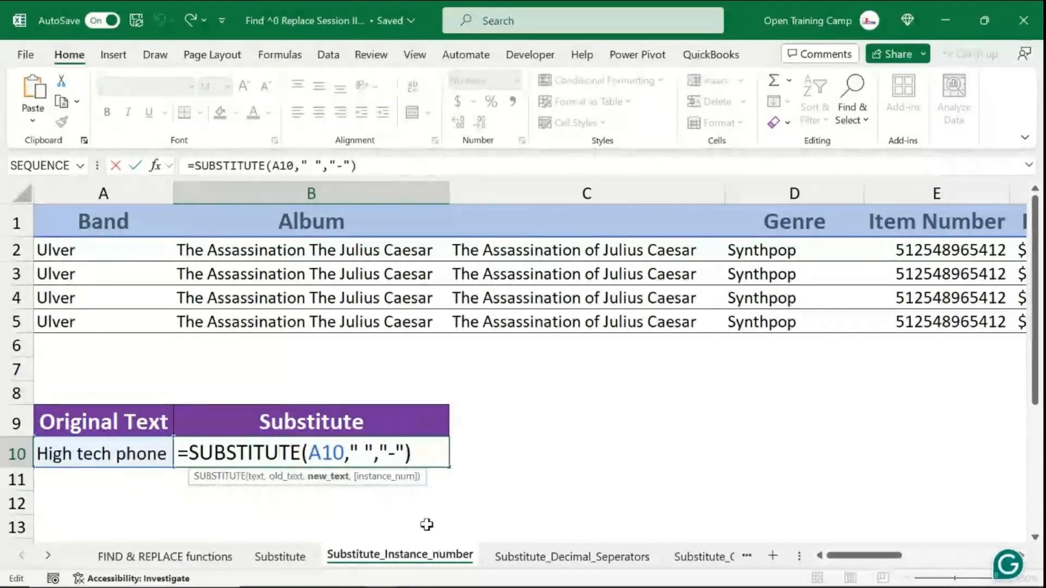
text(,)
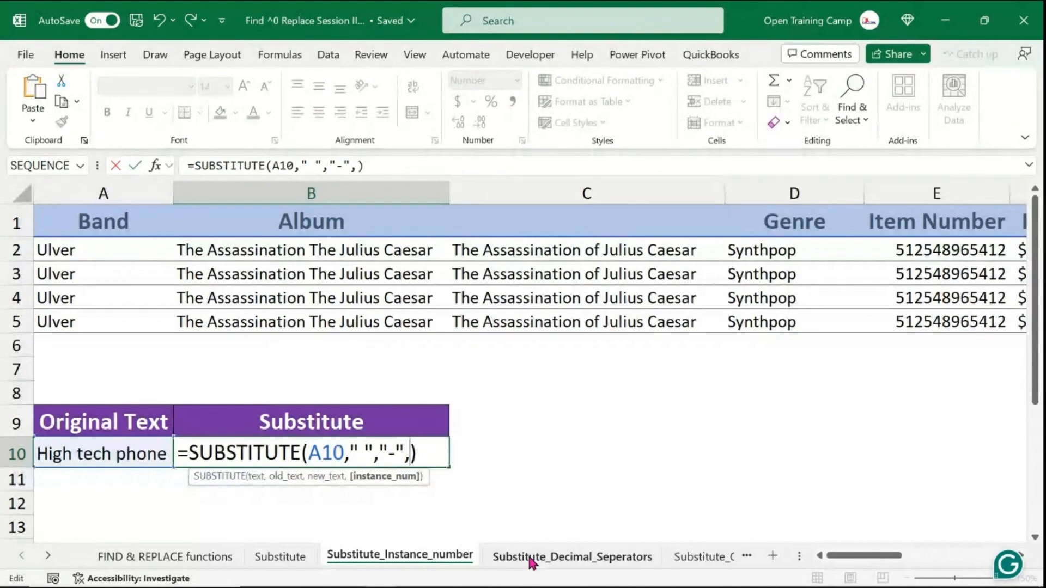
text(1)
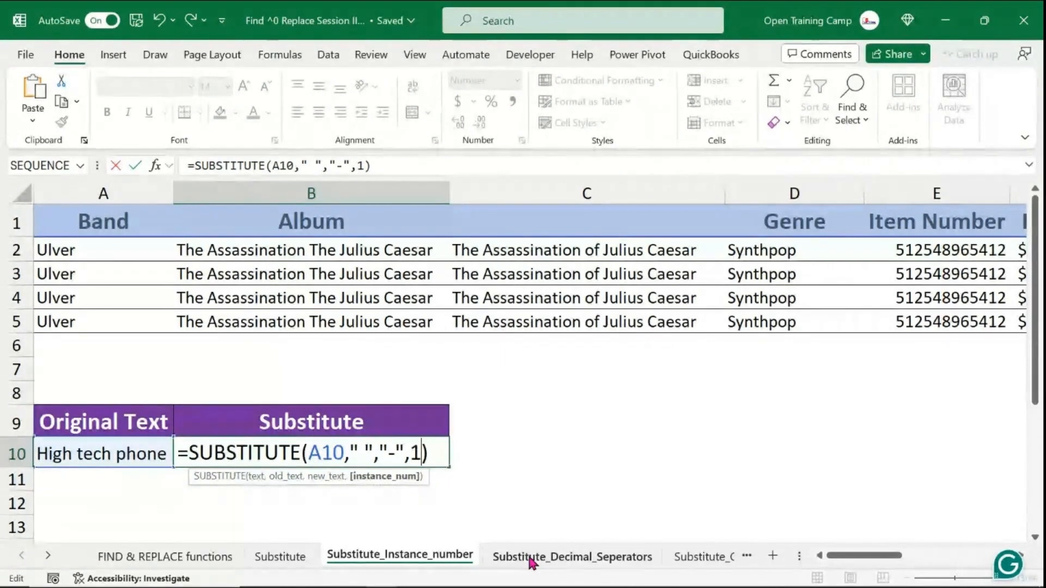
key(Return)
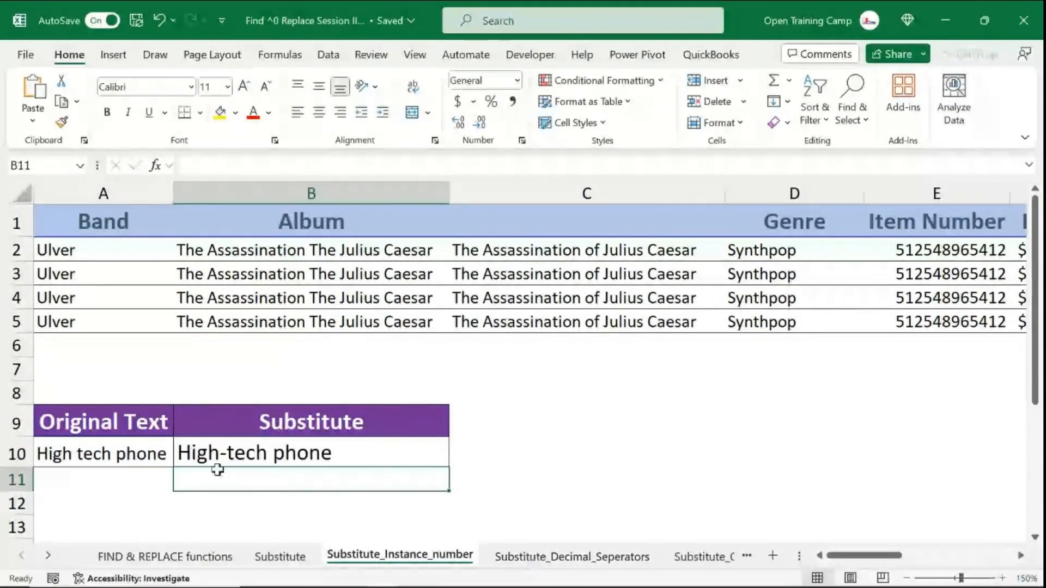
- Switch to the Substitute_Decimal_Seperators sheet and select B2
click(213, 452)
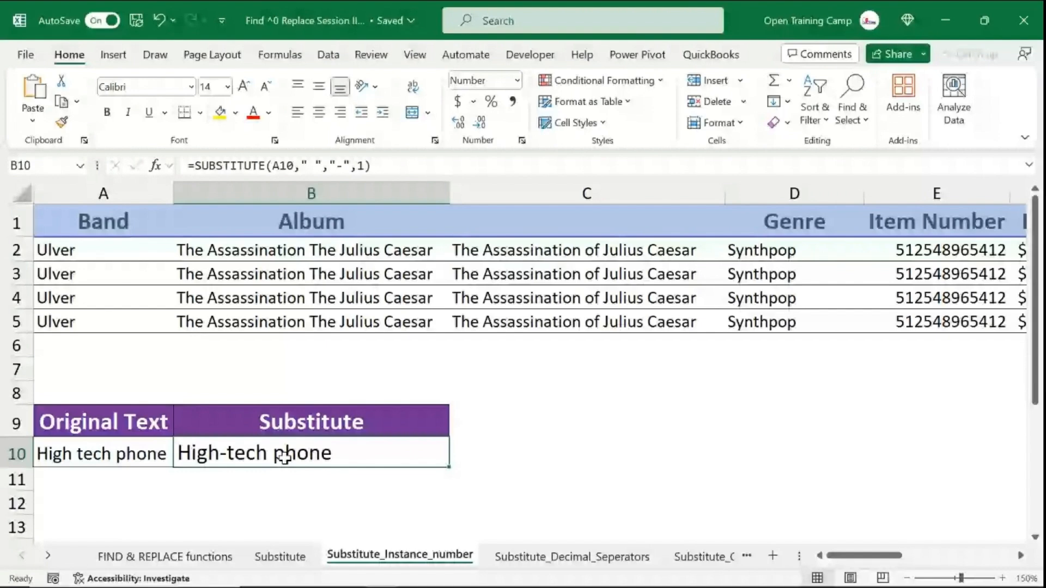
double_click(426, 452)
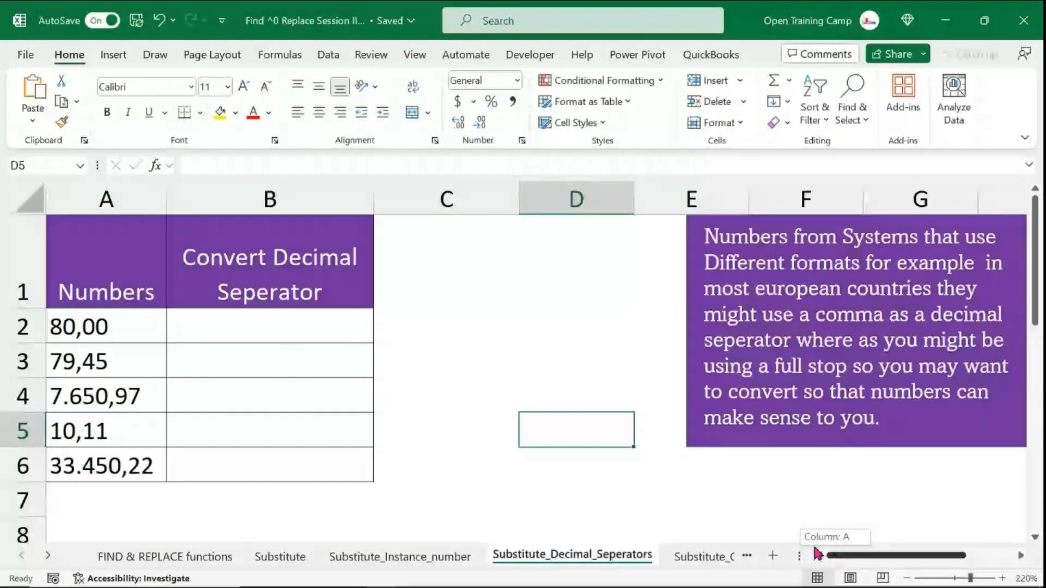
click(226, 325)
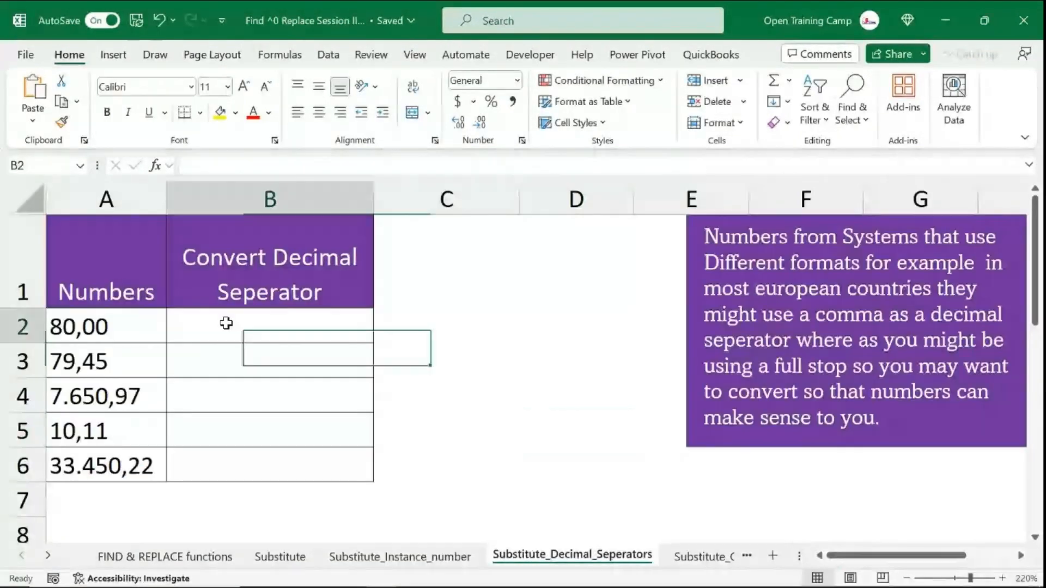
click(524, 393)
click(257, 333)
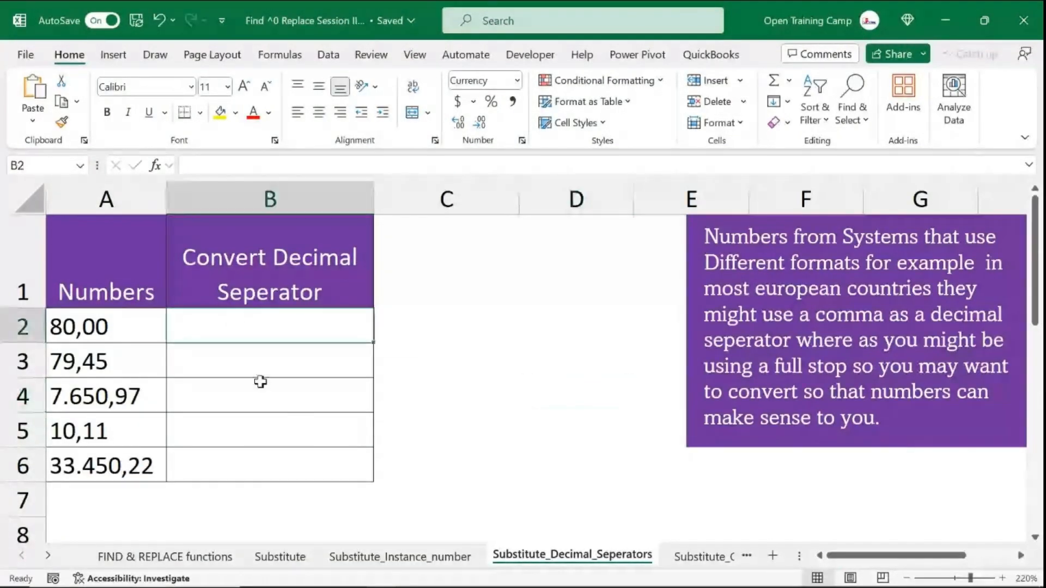
- In B2, enter a SUBSTITUTE formula that removes the full stops from A2 by replacing "." with an empty string
text(=subst)
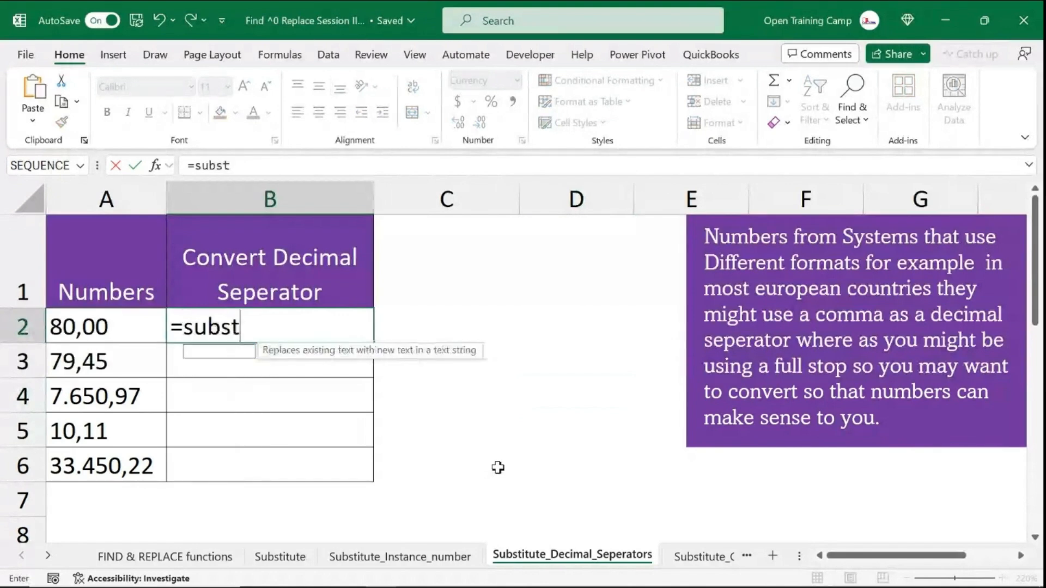
key(Tab)
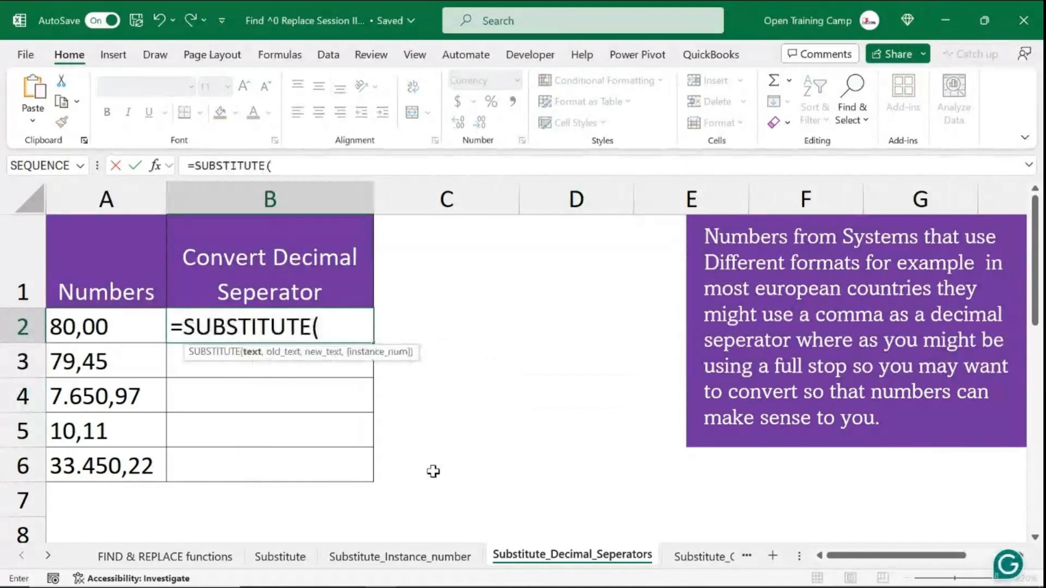
click(106, 327)
text(,)
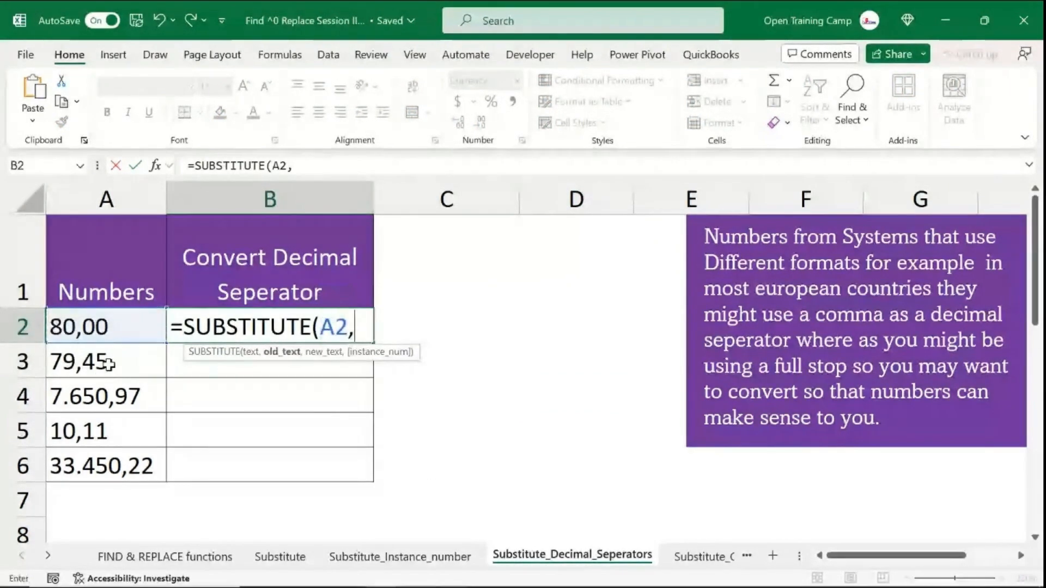
text(")
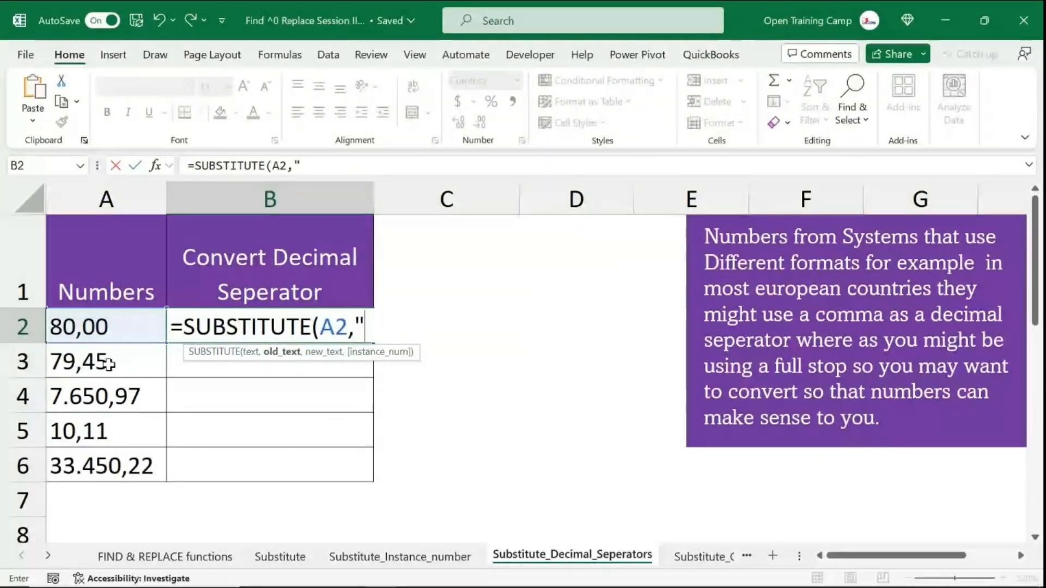
text(.",)
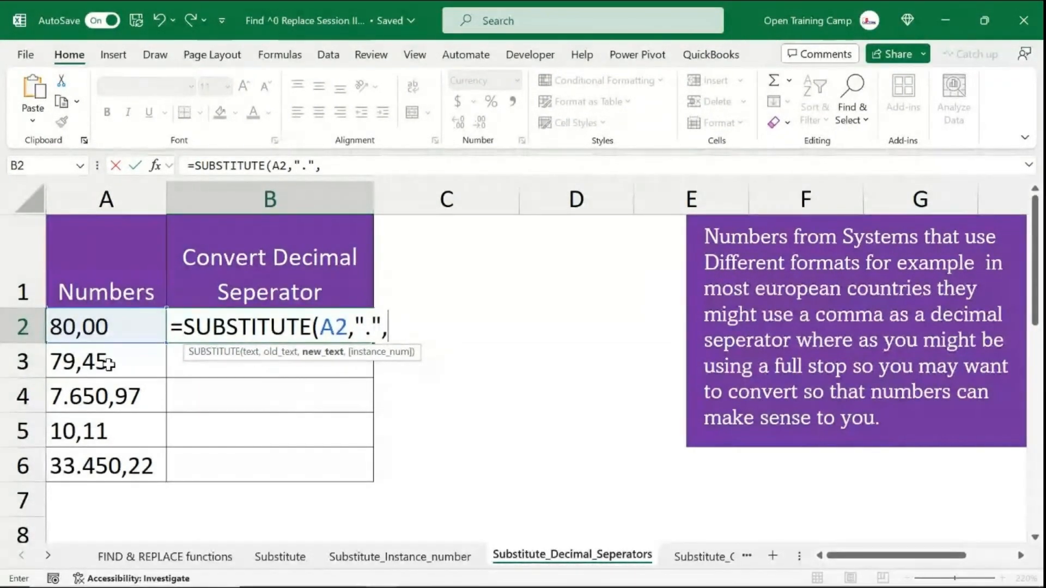
text(")
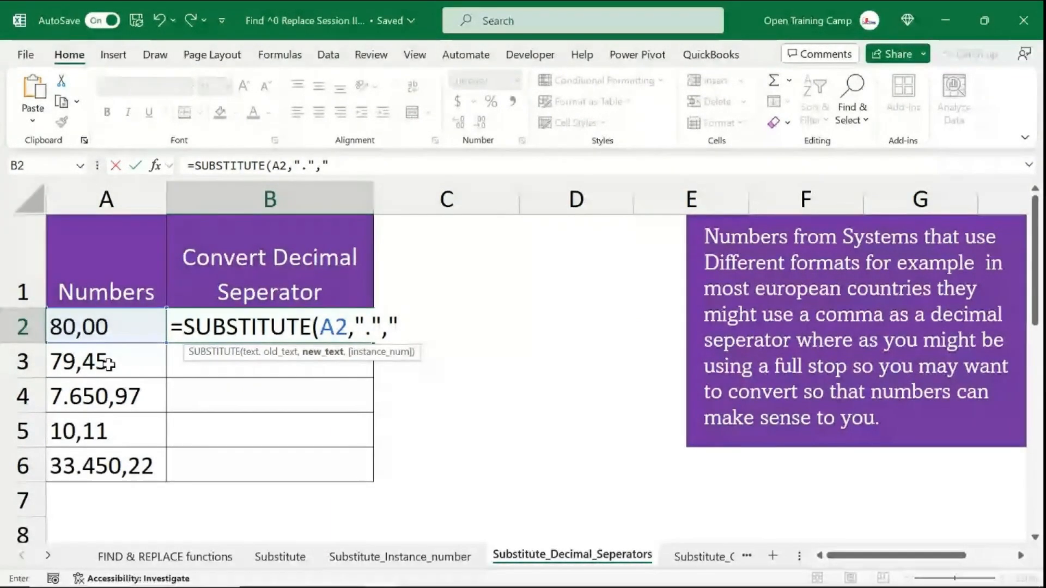
text("))
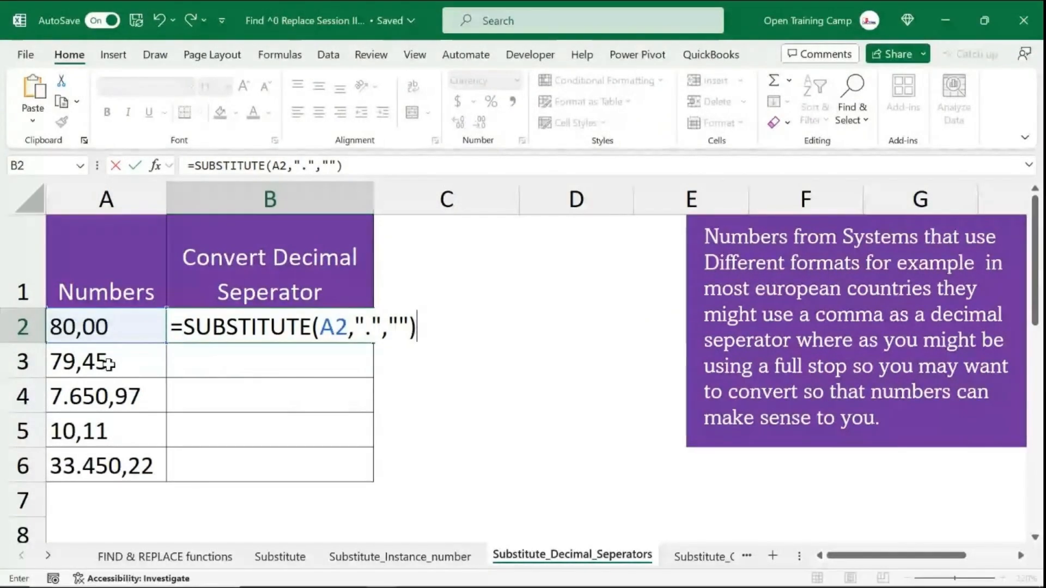
key(Return)
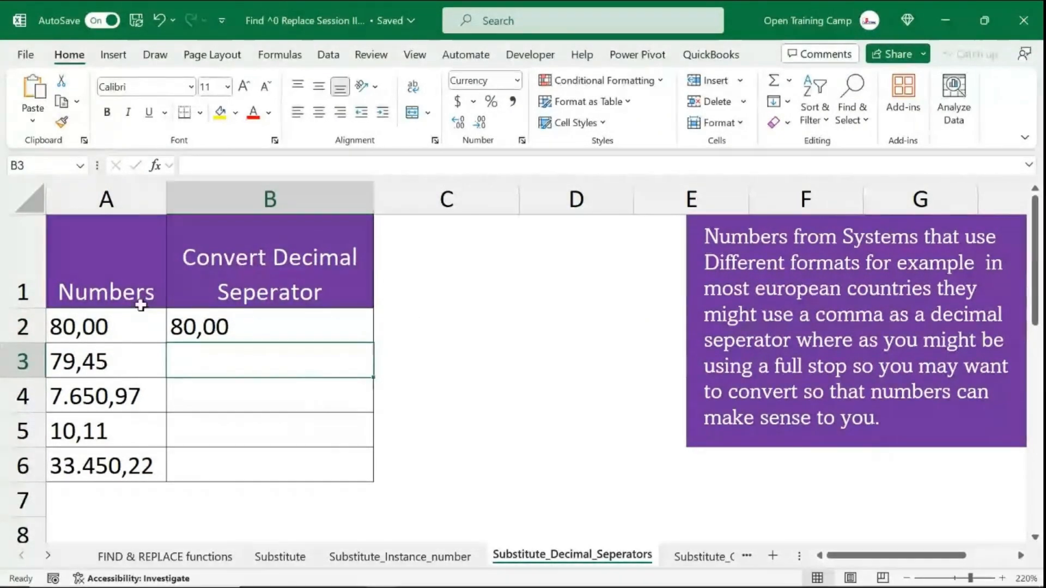
- Copy the B2 formula down through B6
click(243, 325)
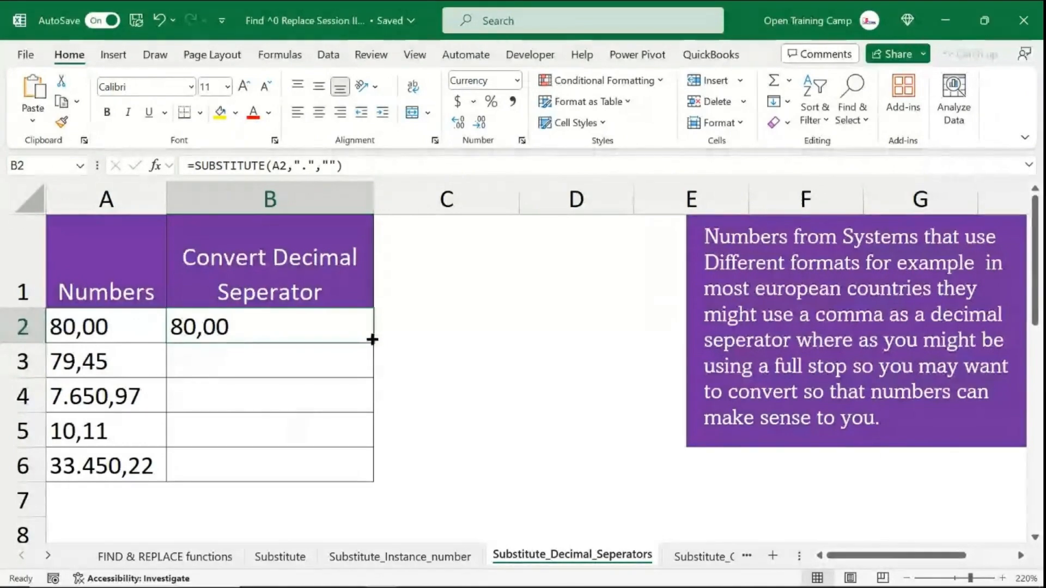
drag(372, 342, 360, 474)
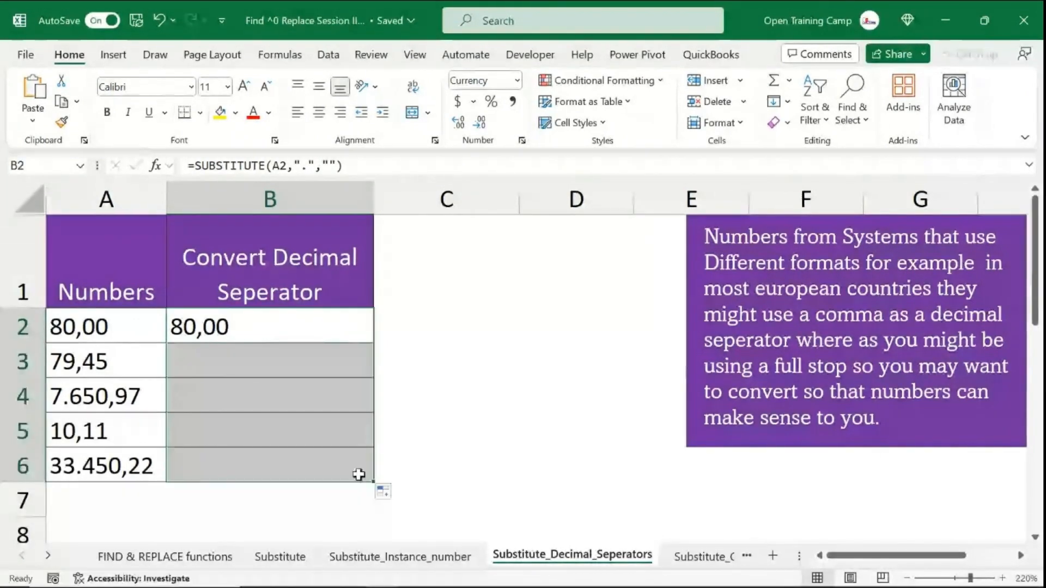
click(197, 458)
drag(218, 331, 226, 476)
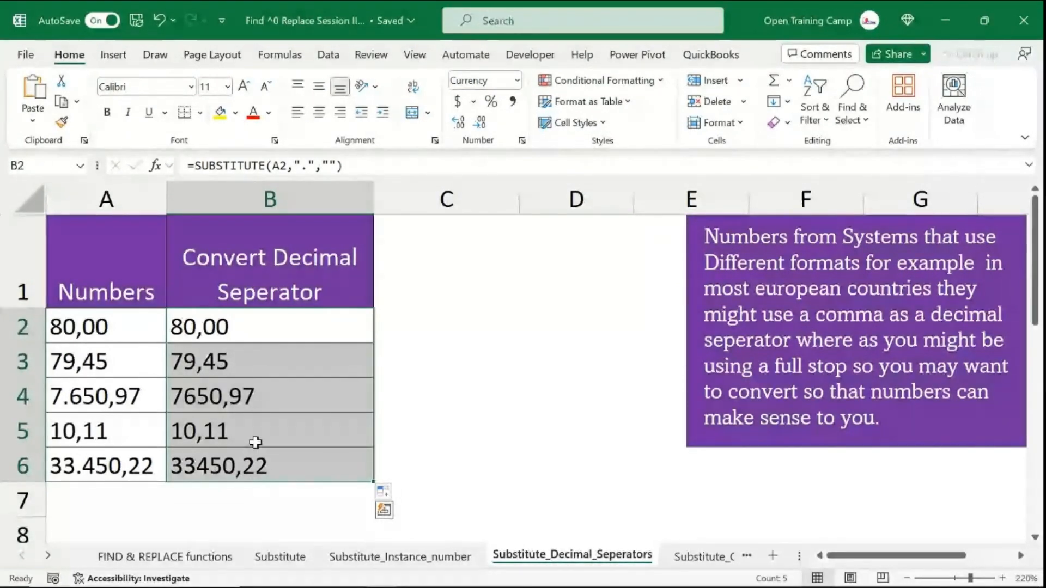
click(201, 325)
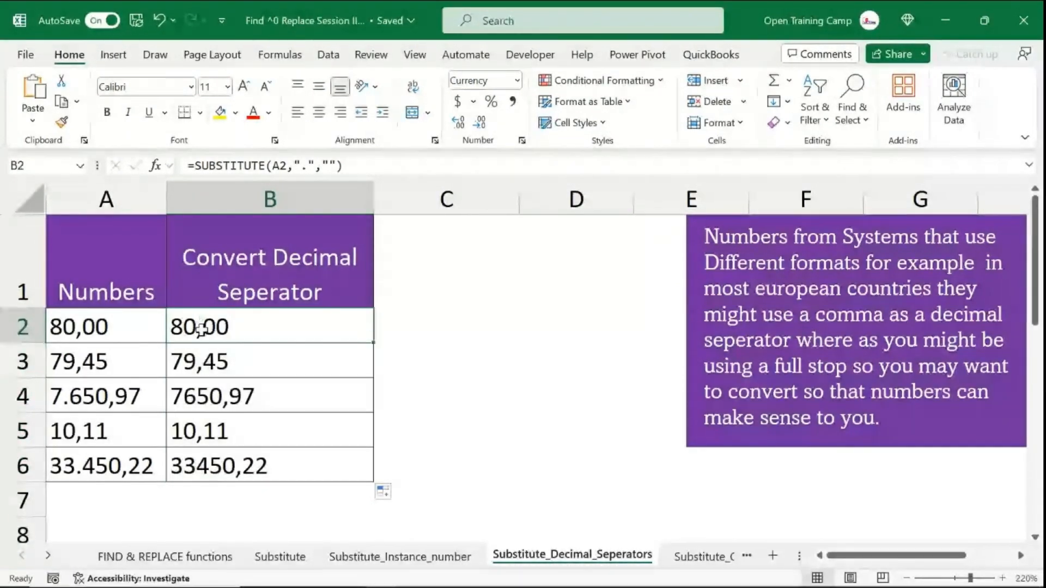
- Wrap the B2 formula in a second SUBSTITUTE that replaces "," with "."
double_click(199, 326)
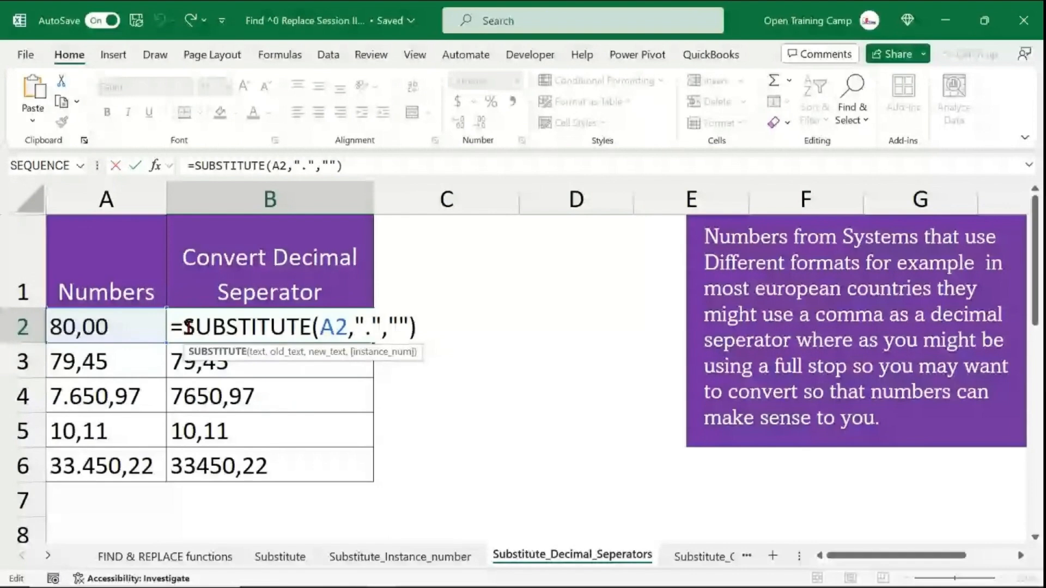
text(subs)
key(Tab)
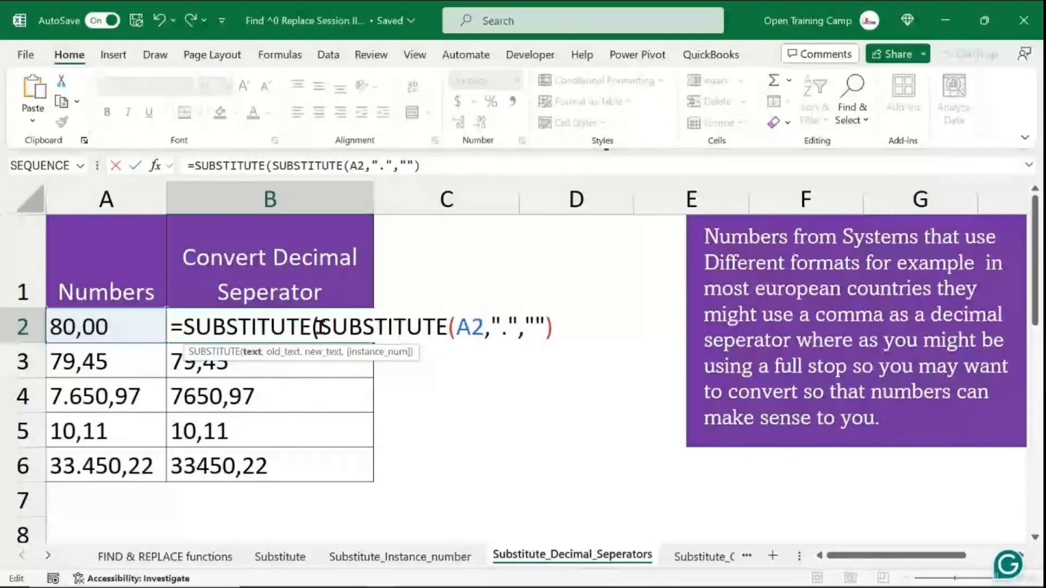
drag(320, 327, 556, 327)
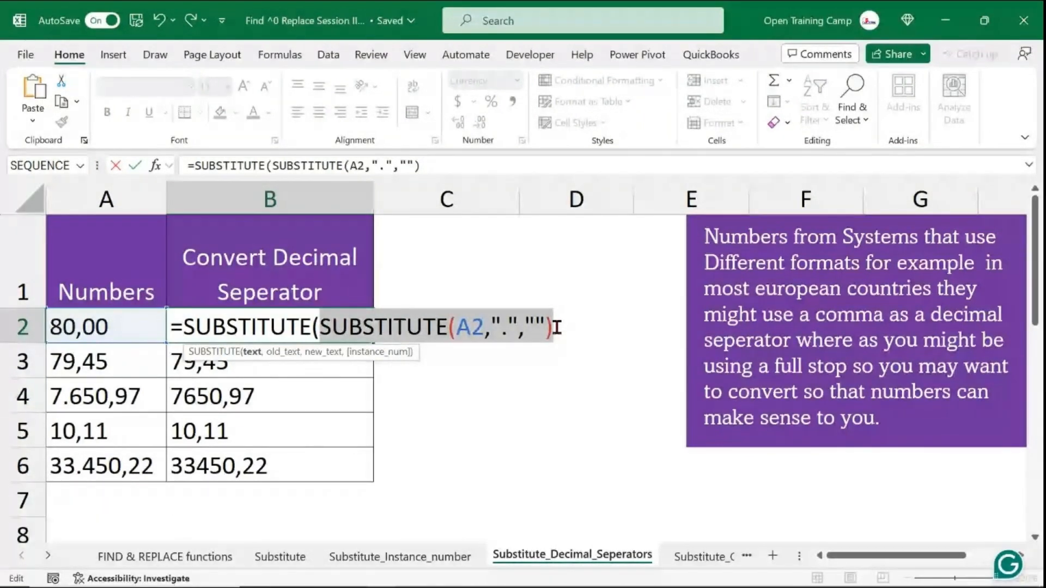
click(559, 328)
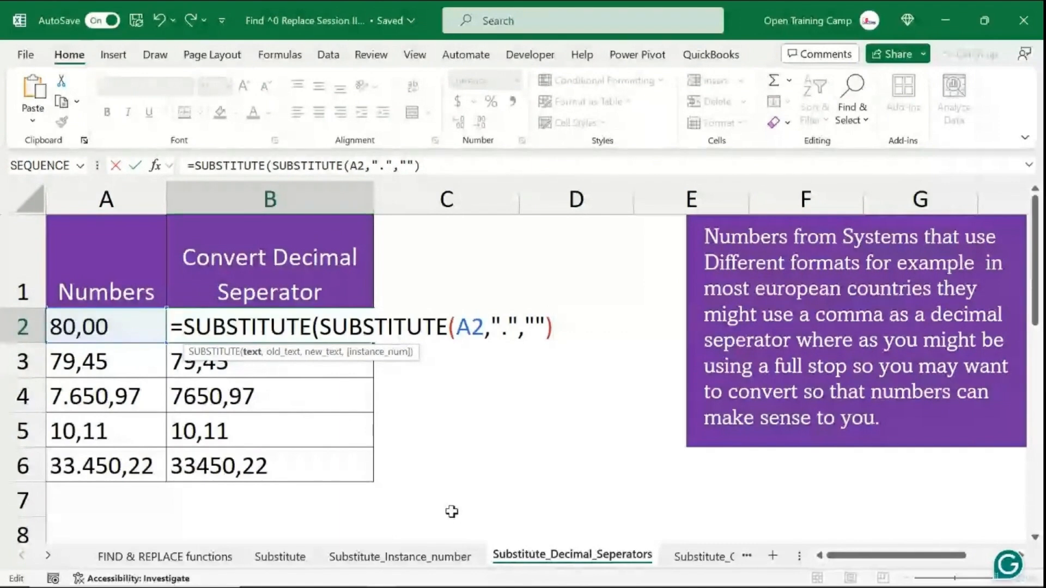
text(,)
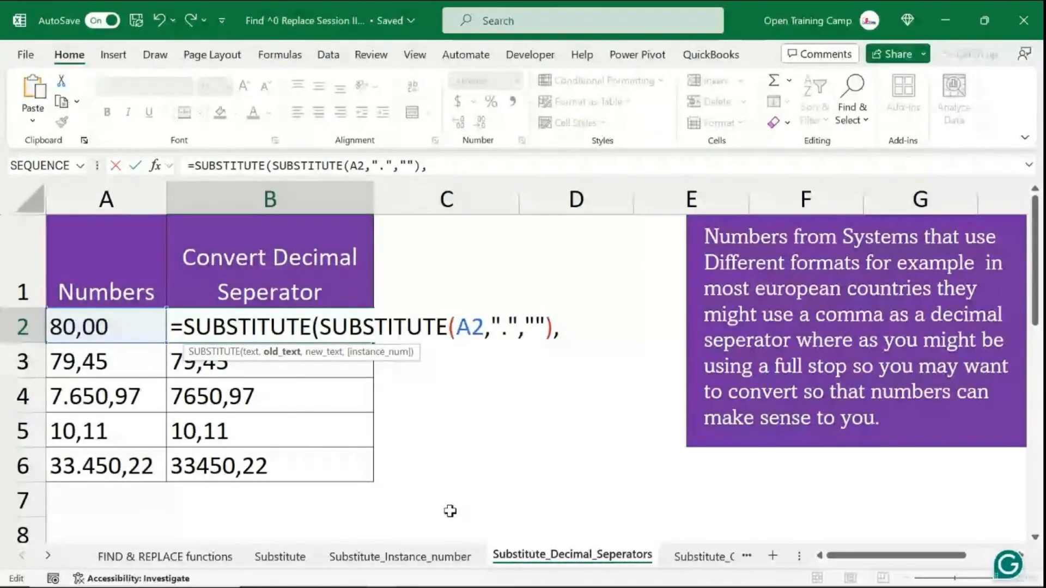
text(",")
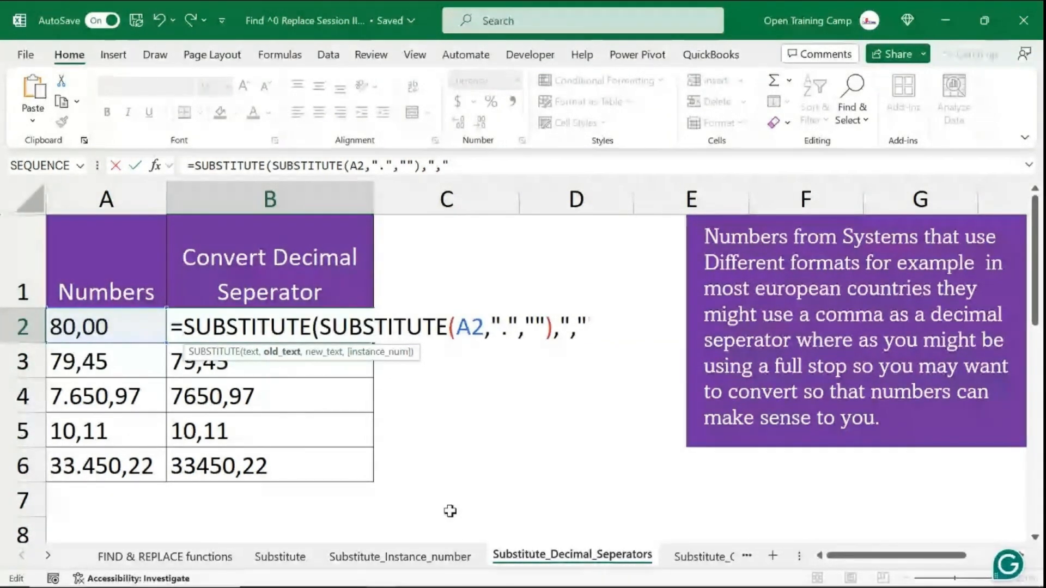
text(,)
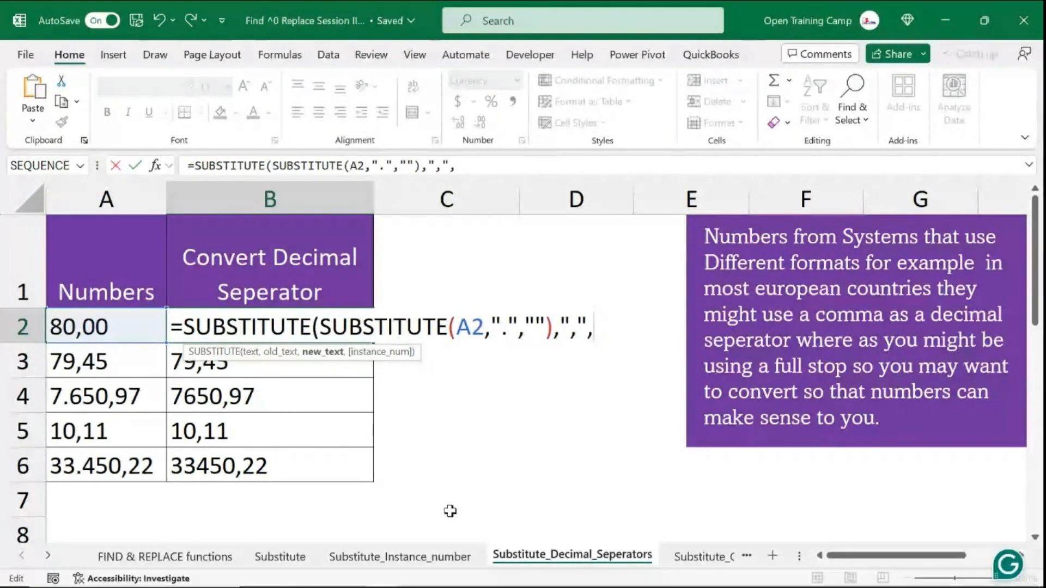
text(")
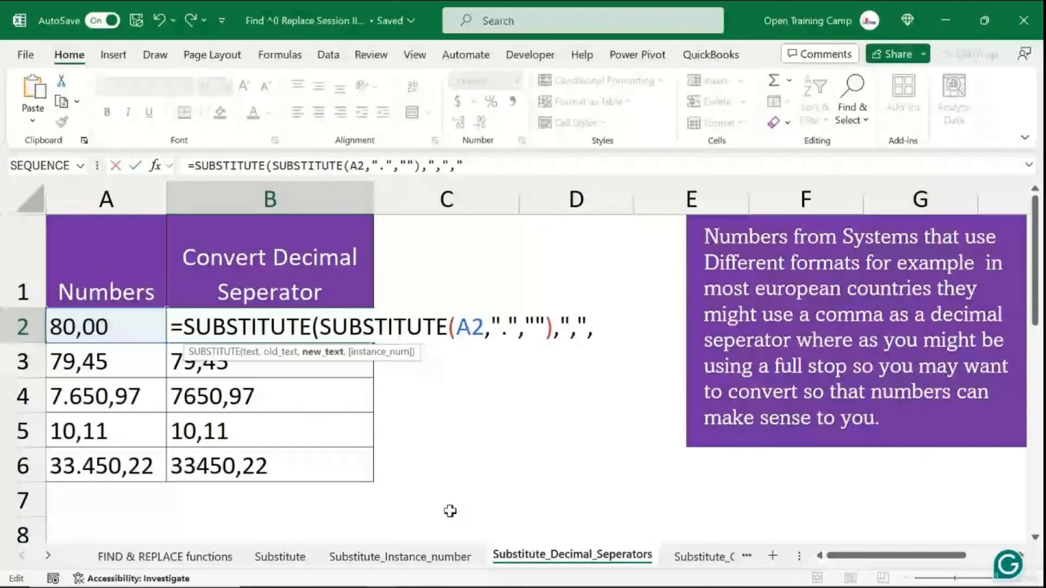
text(.")
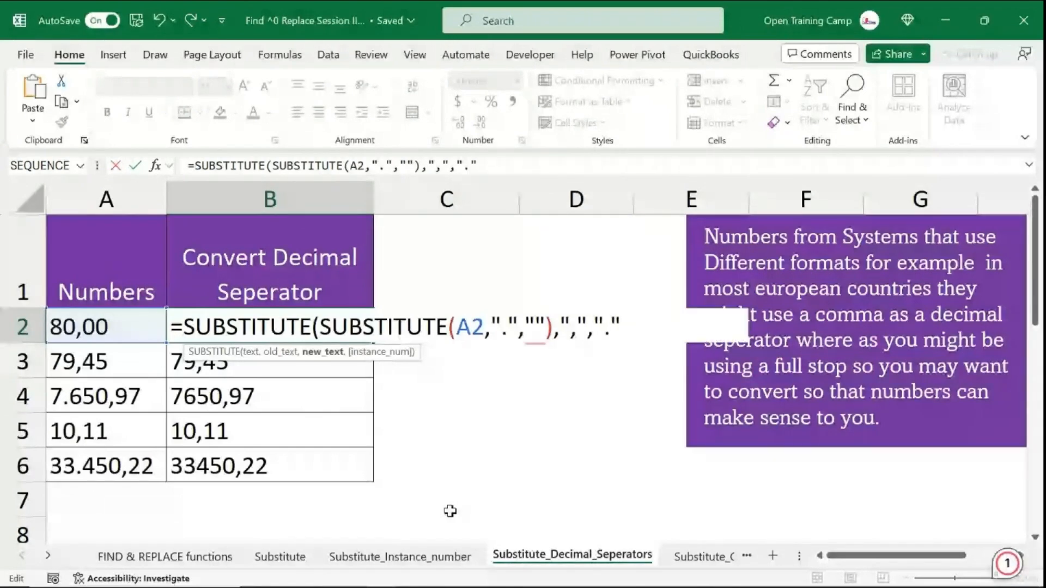
text())
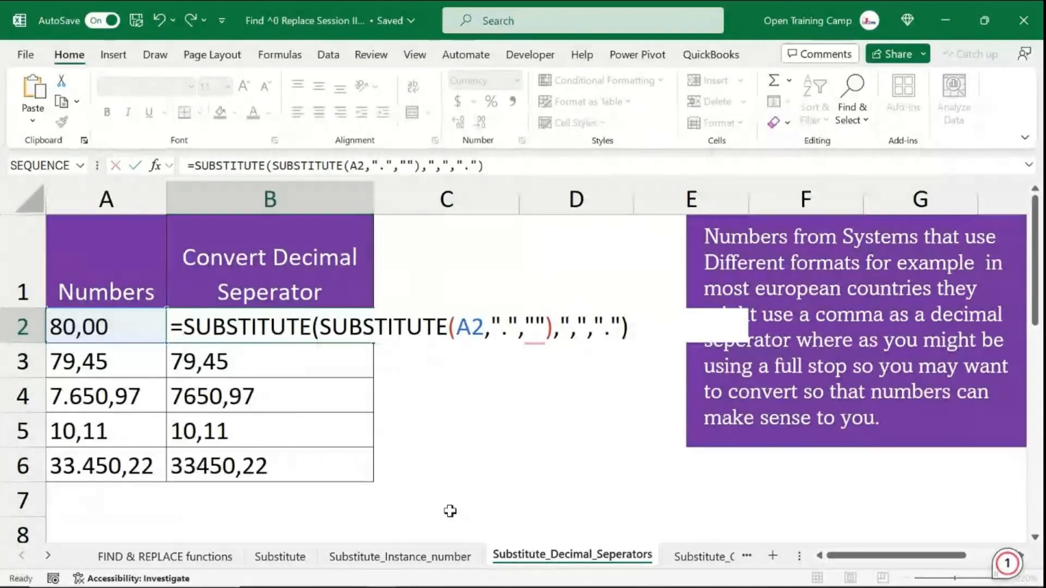
key(Return)
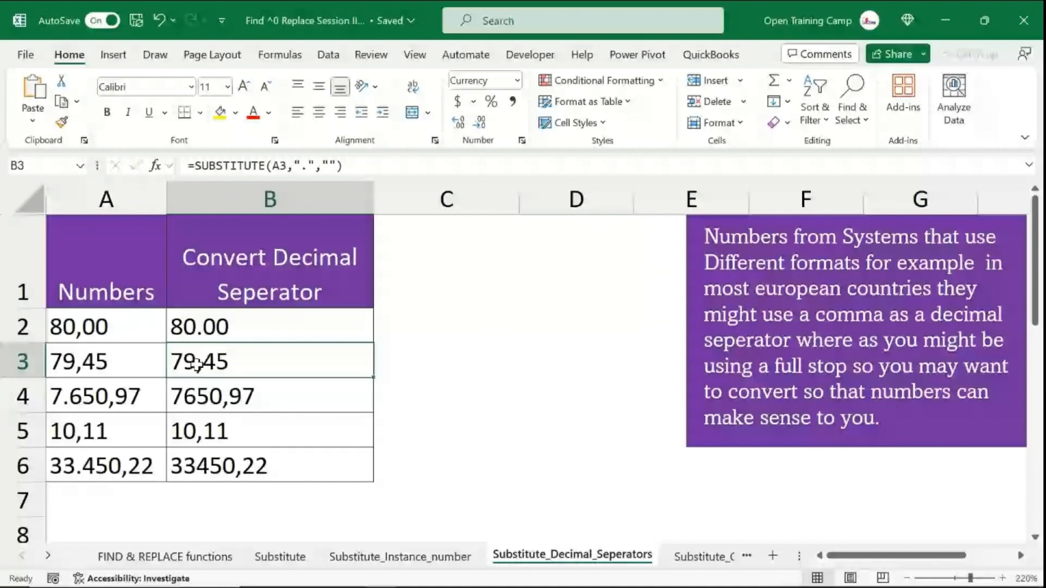
- Copy the nested SUBSTITUTE formula from B2 down through B6
click(242, 334)
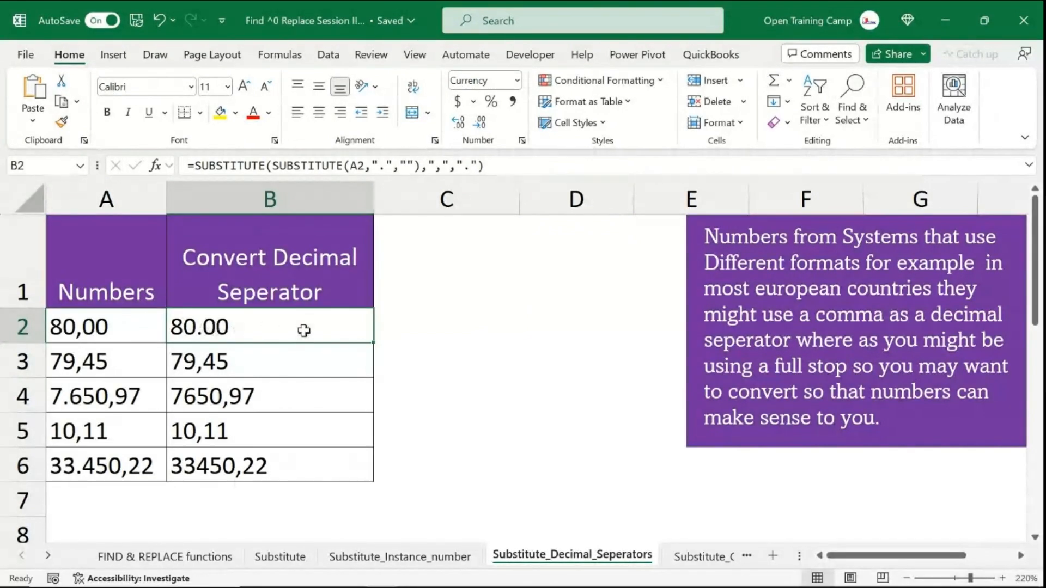
drag(373, 342, 374, 473)
click(279, 507)
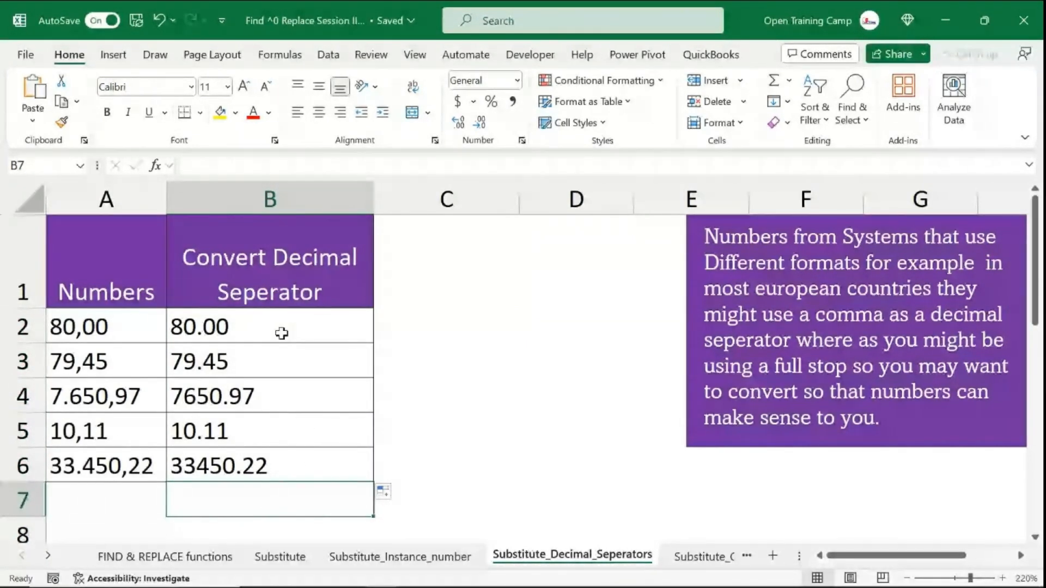
- Wrap the B2 formula in VALUE to convert the text result into a number
click(260, 316)
click(195, 166)
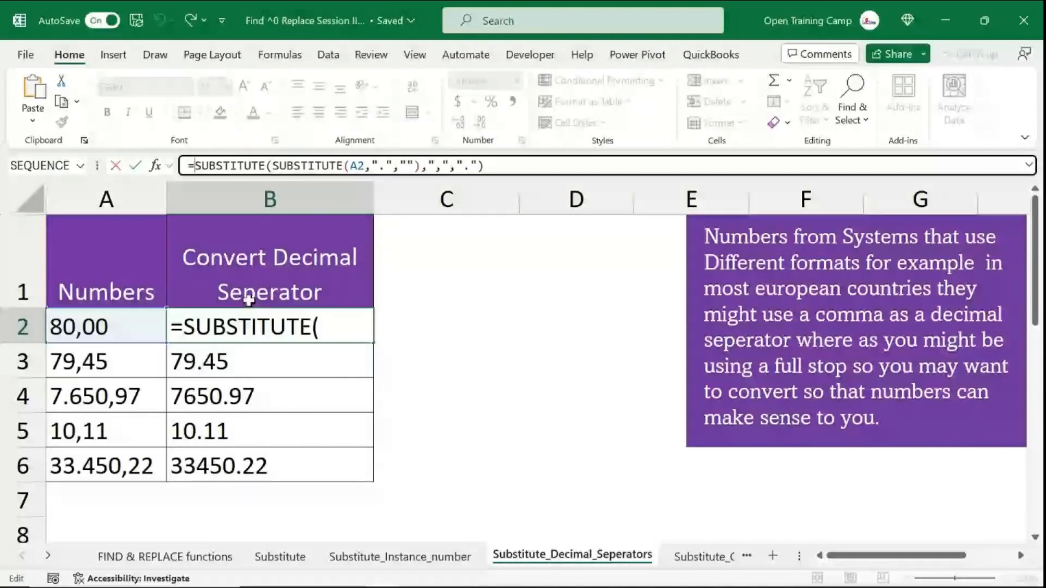
text(val)
key(Tab)
click(540, 165)
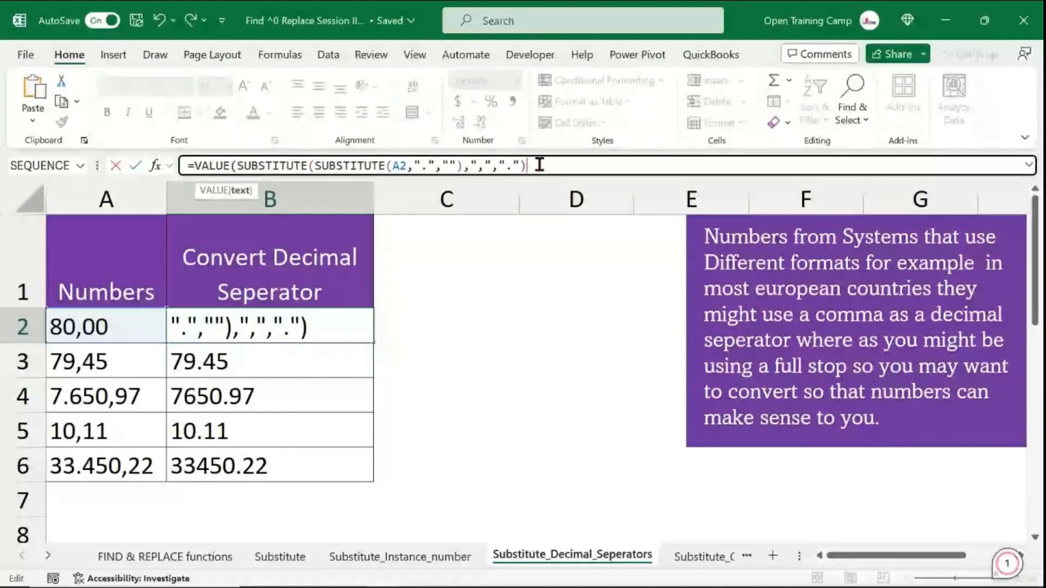
text())
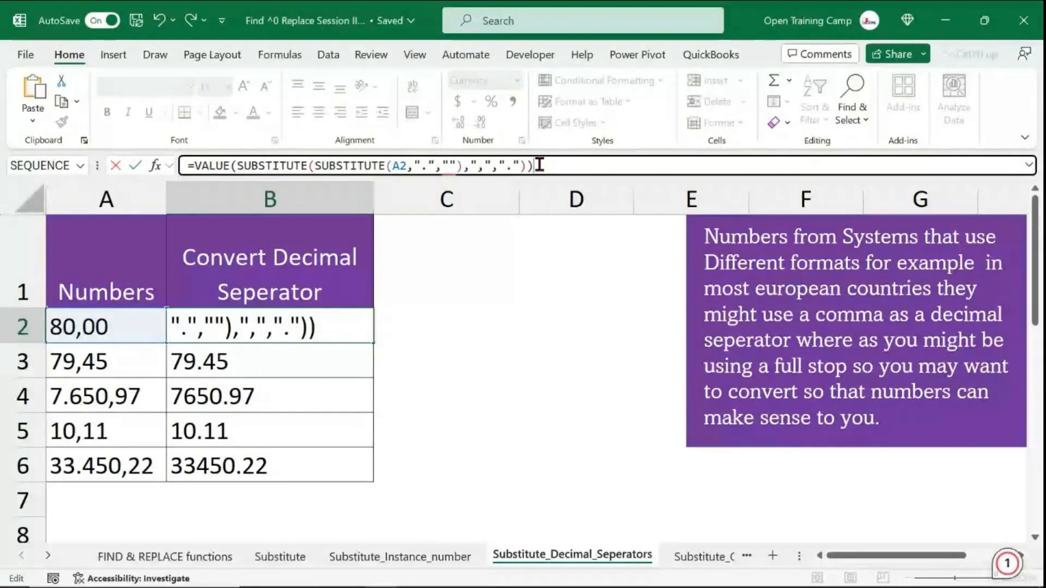
key(Return)
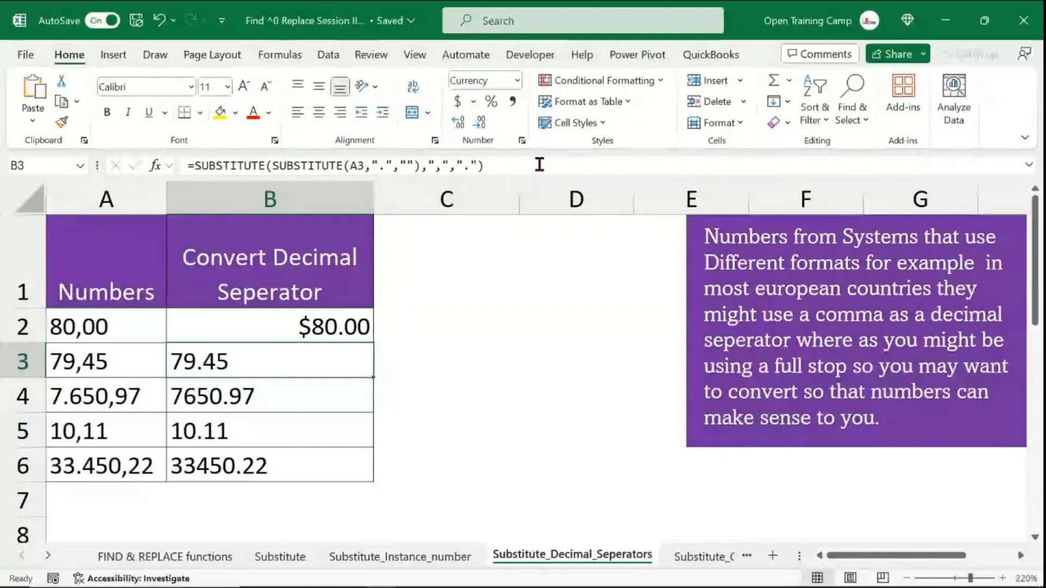
- Copy the VALUE formula from B2 down through B6
click(304, 320)
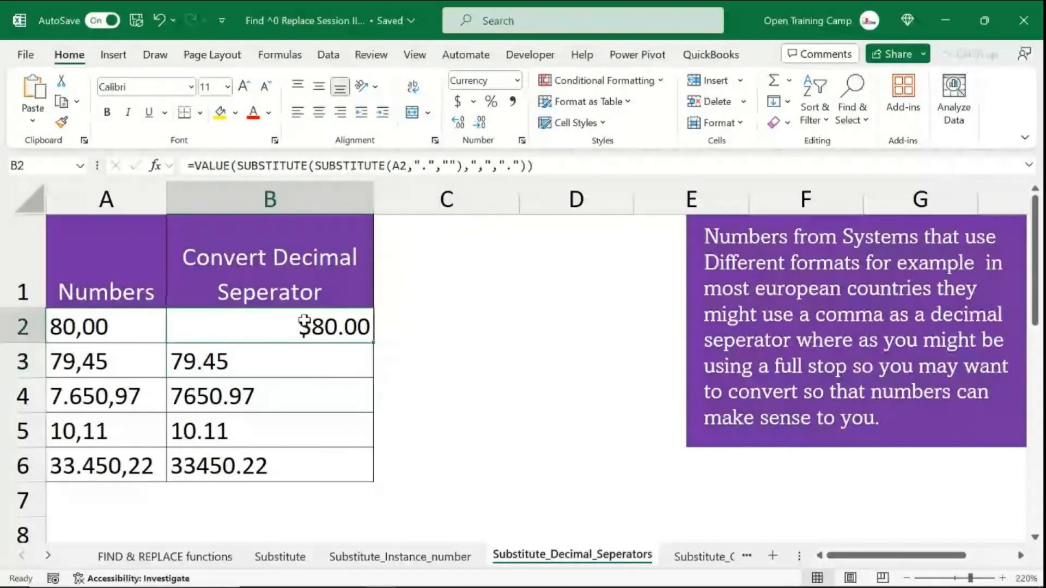
drag(370, 342, 374, 472)
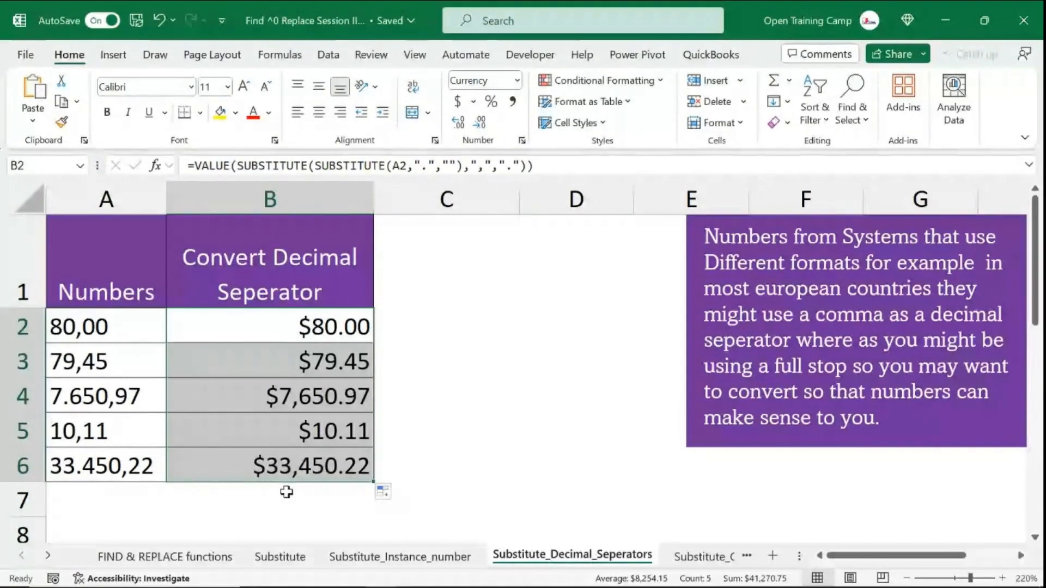
click(642, 333)
- Reduce the decimal places of B2:B6 to zero, then restore them to two decimals
drag(307, 325, 300, 471)
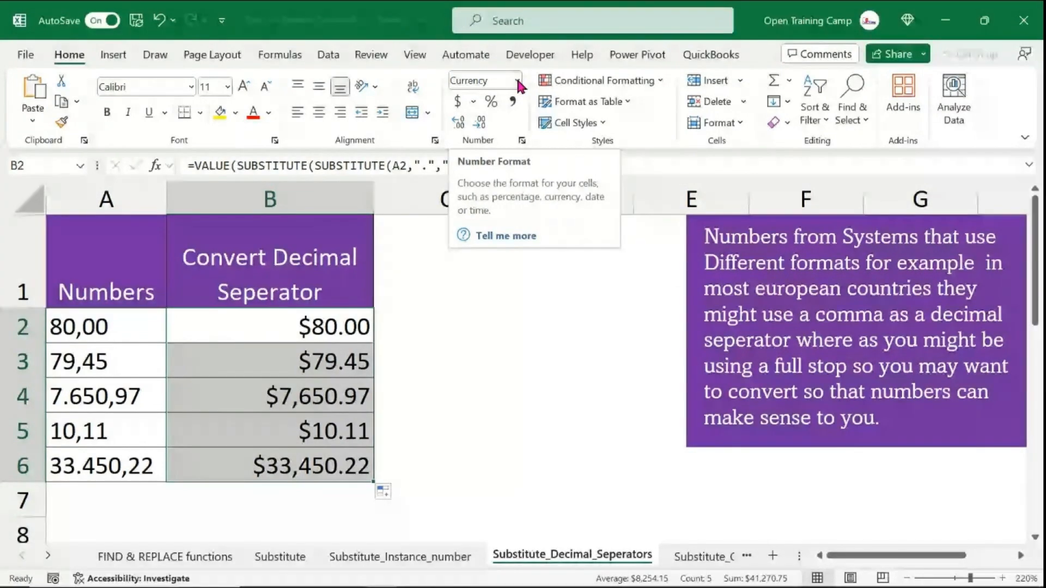
drag(277, 338, 278, 464)
click(480, 123)
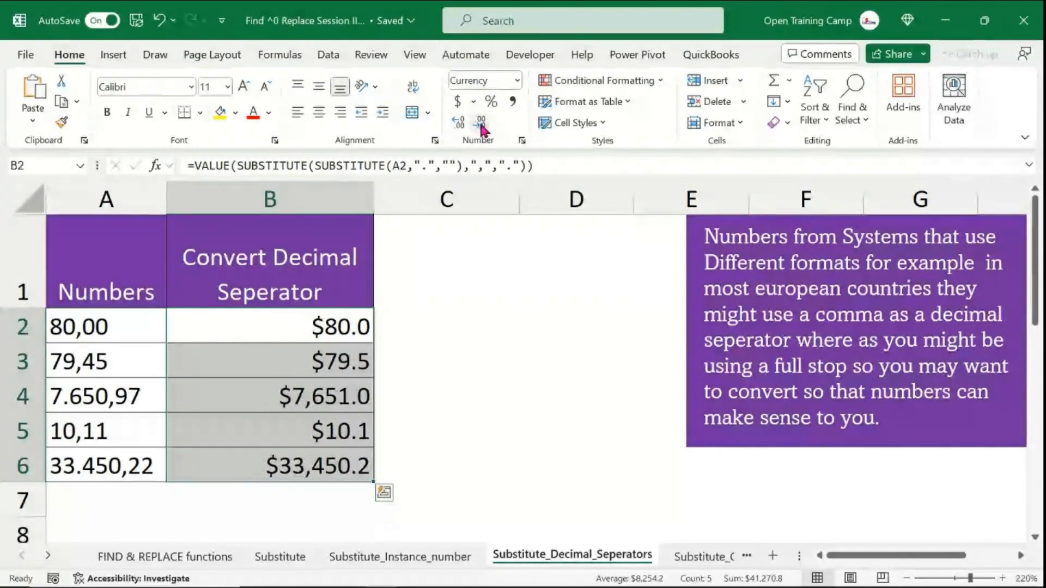
click(481, 123)
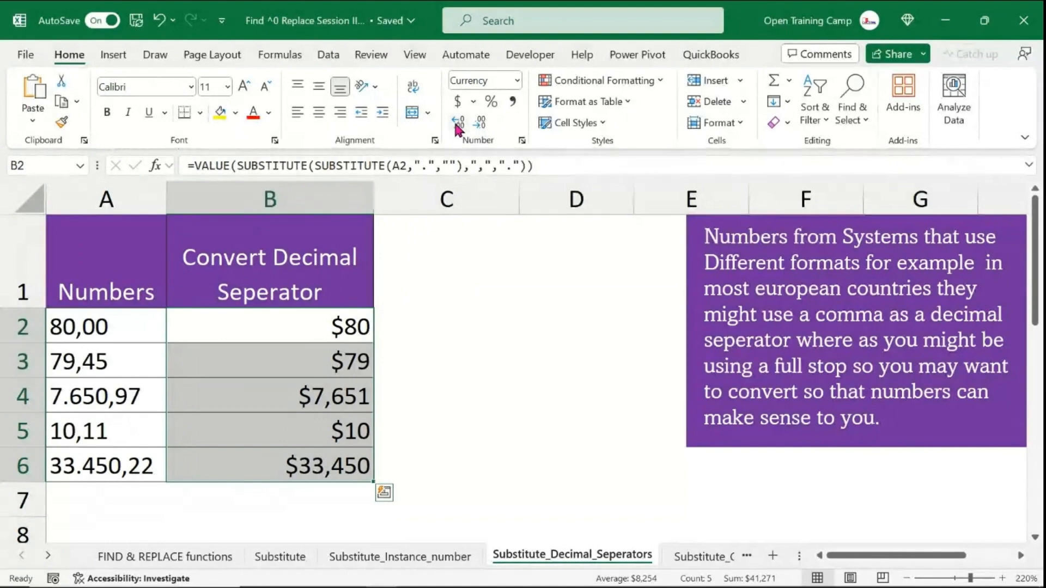
click(459, 124)
click(458, 125)
click(578, 359)
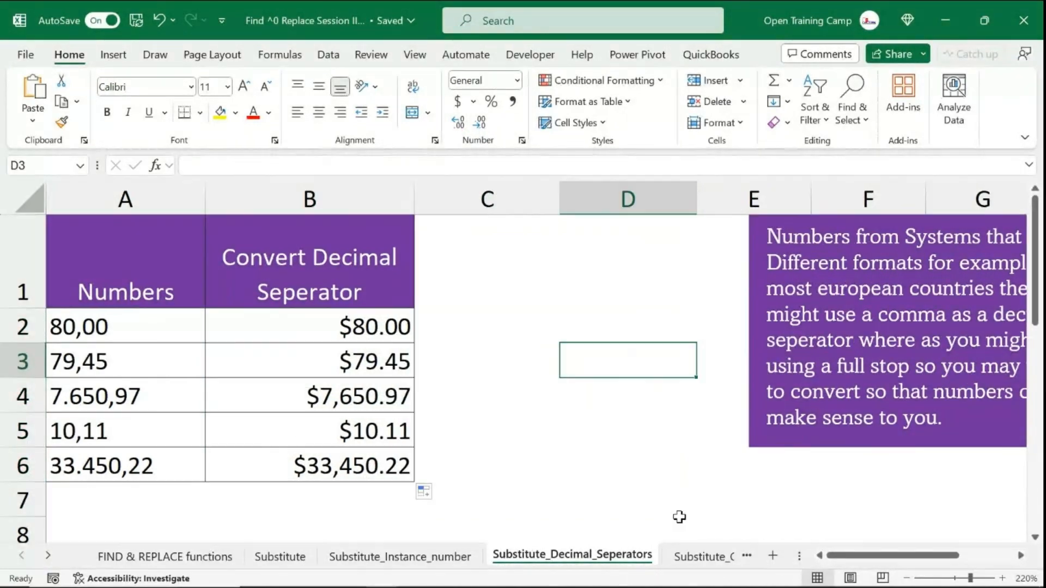
- Switch to the Substitute_Count_of_Words sheet and examine the sentences in column A and the empty No. of Words column
click(700, 556)
click(772, 361)
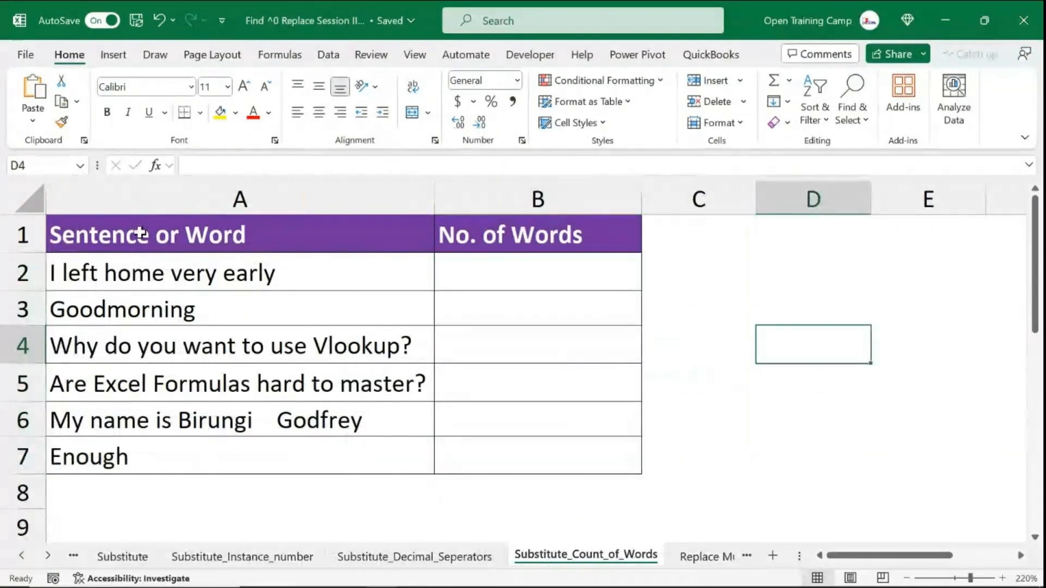
drag(140, 236, 577, 460)
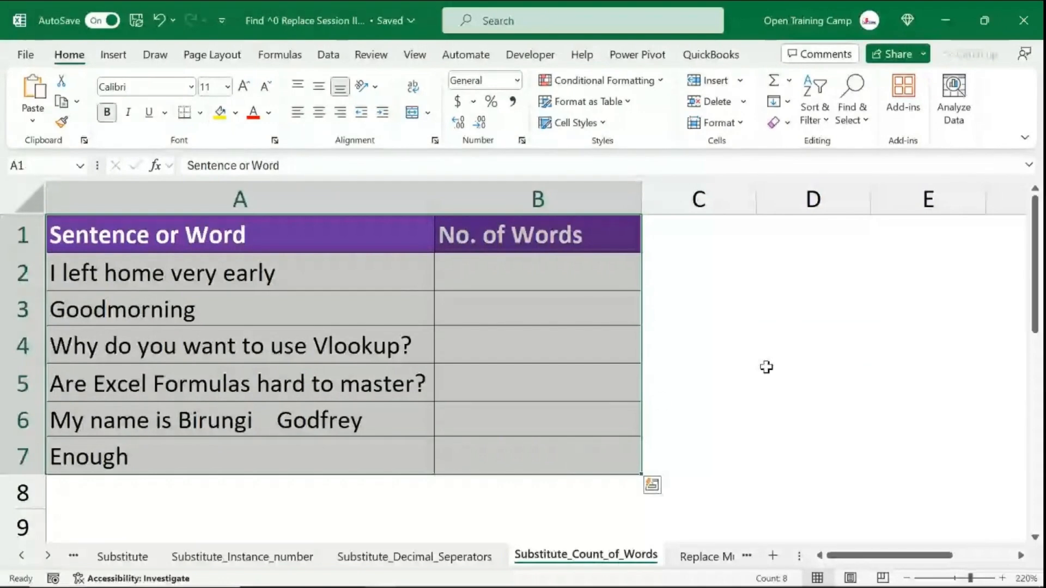
click(765, 366)
click(525, 184)
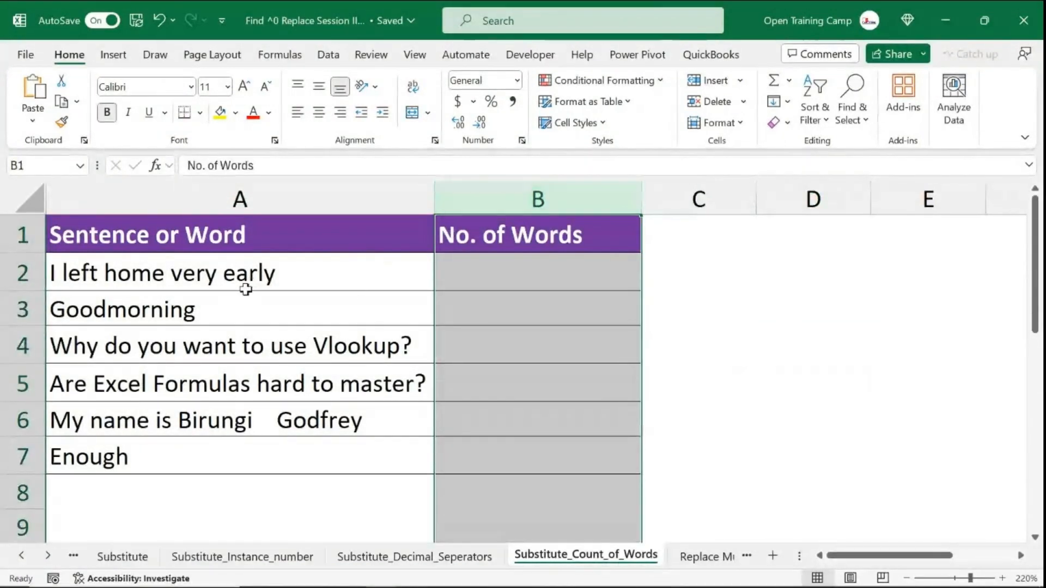
click(271, 273)
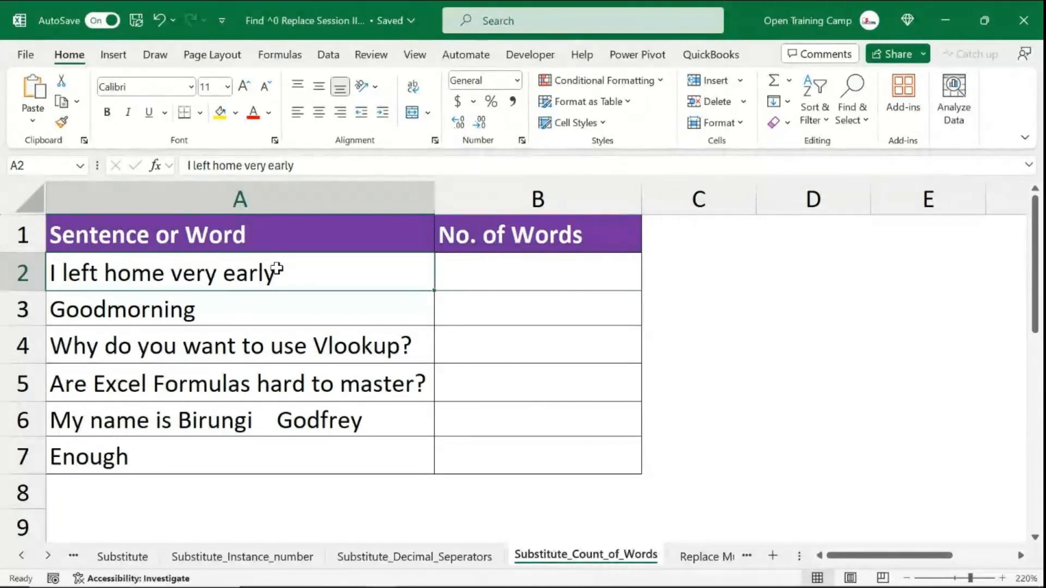
click(570, 261)
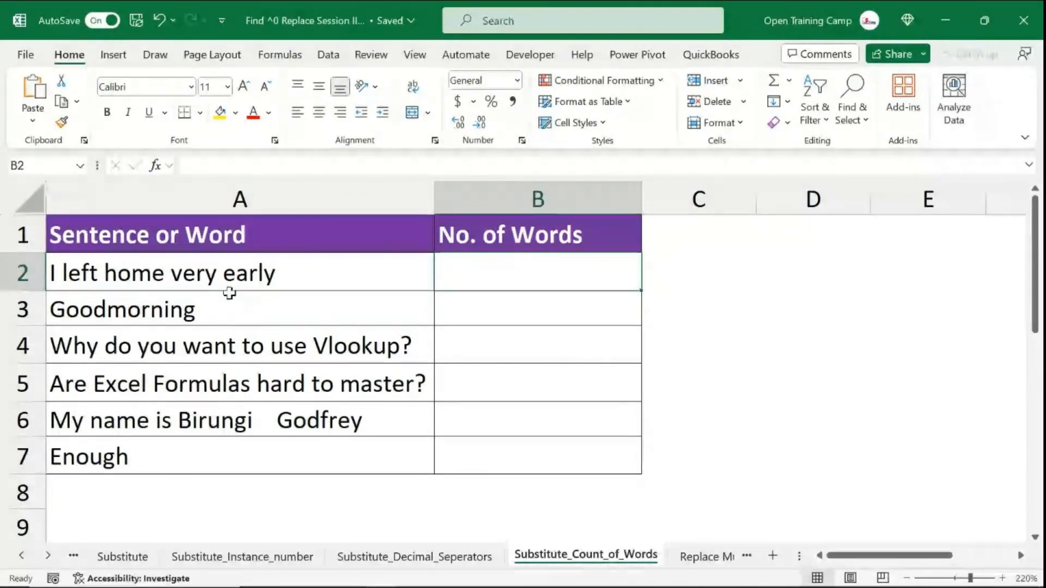
click(228, 273)
drag(228, 305, 228, 453)
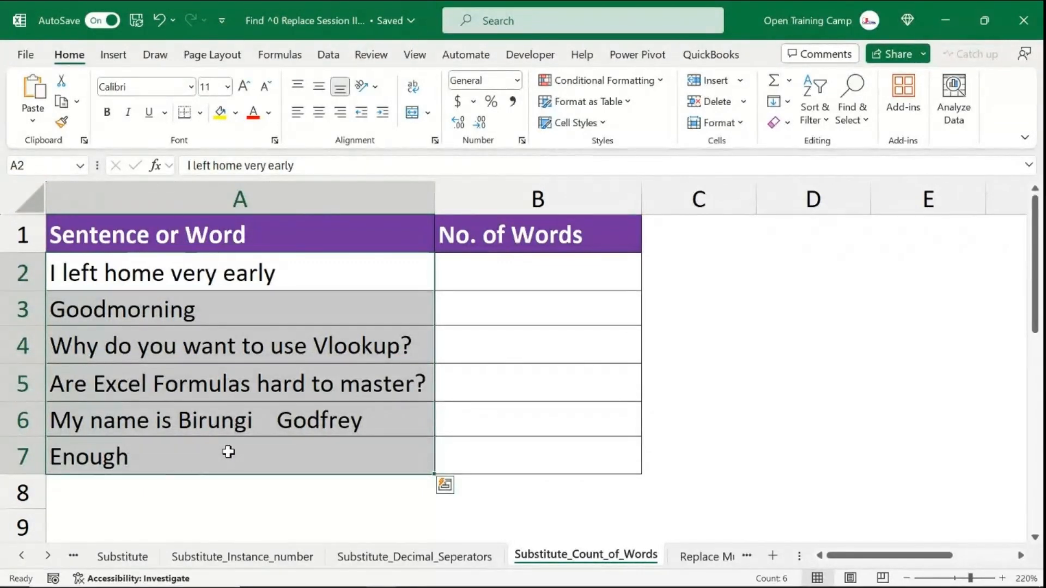
drag(510, 276, 511, 458)
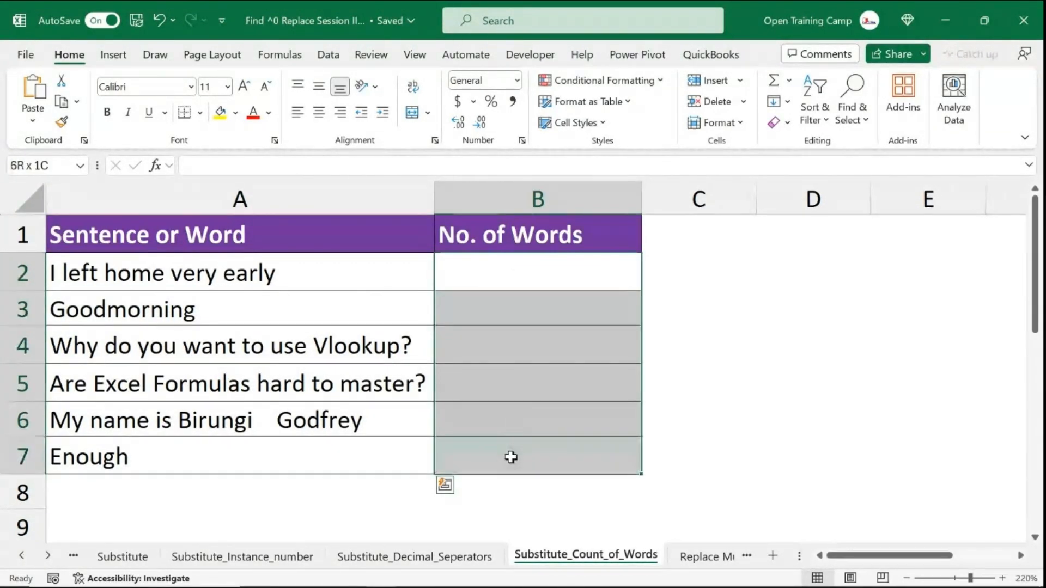
click(493, 267)
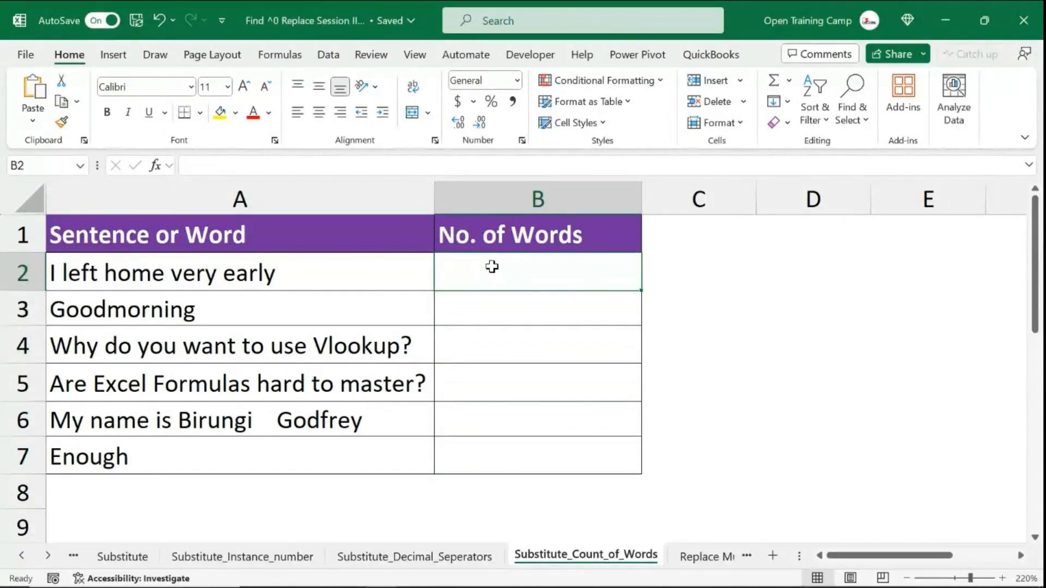
drag(215, 276, 218, 446)
click(88, 276)
- Enter manual word counts of 5, 1, 7, 6 and 1 in B2, B3, B4, B5 and B7
click(593, 280)
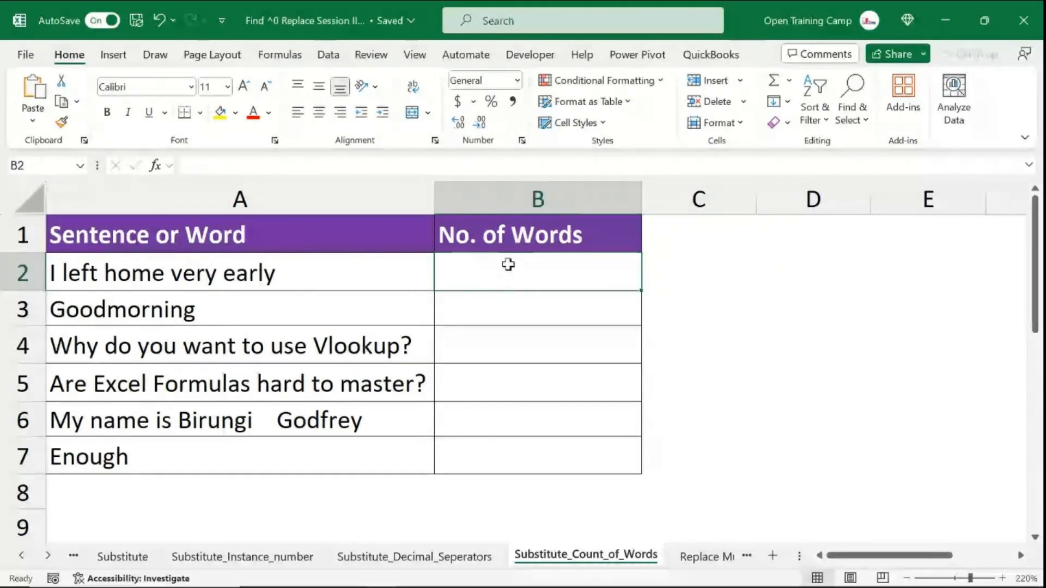
text(5)
click(790, 278)
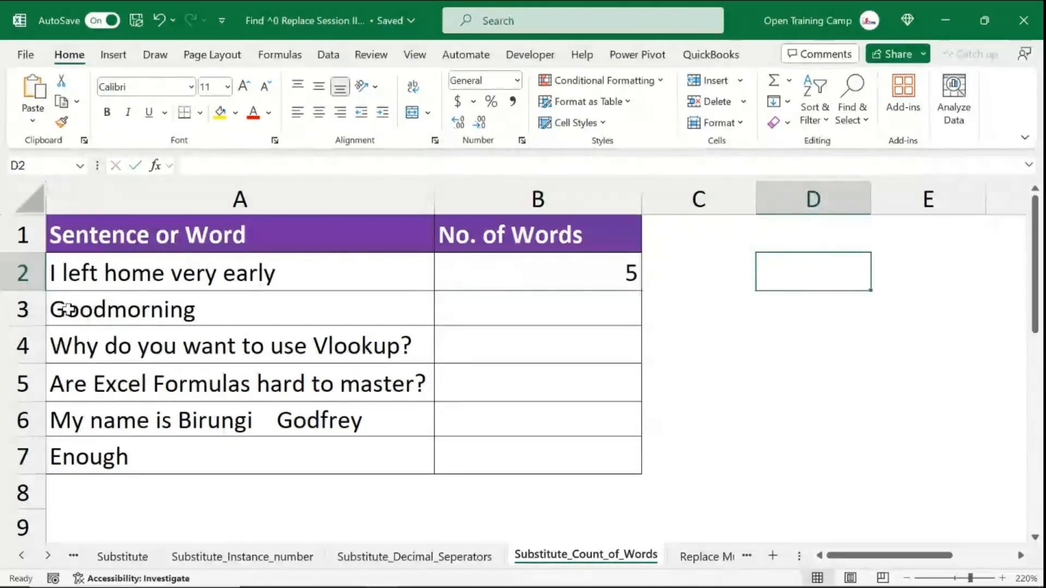
click(542, 318)
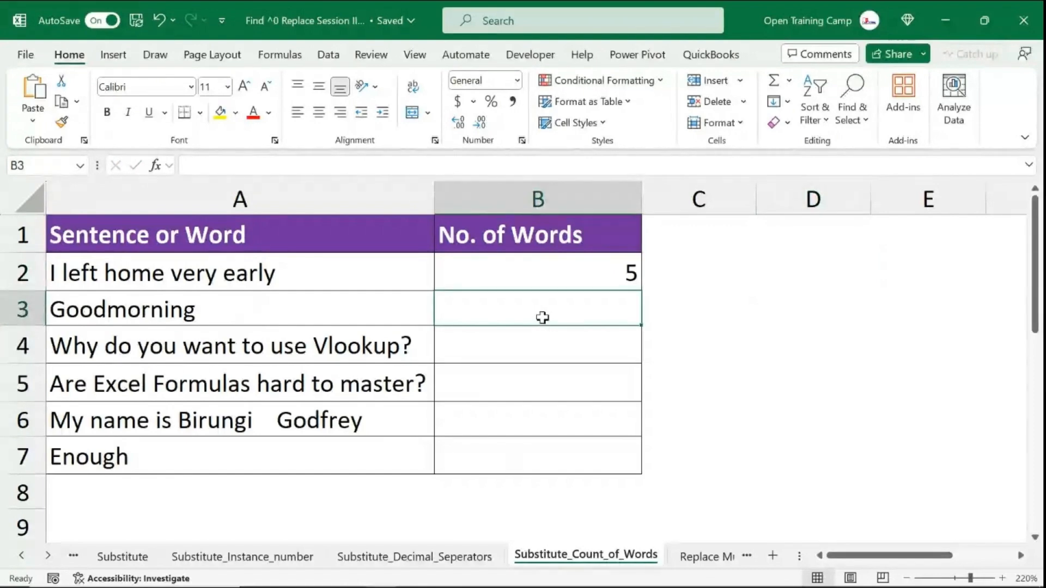
text(1)
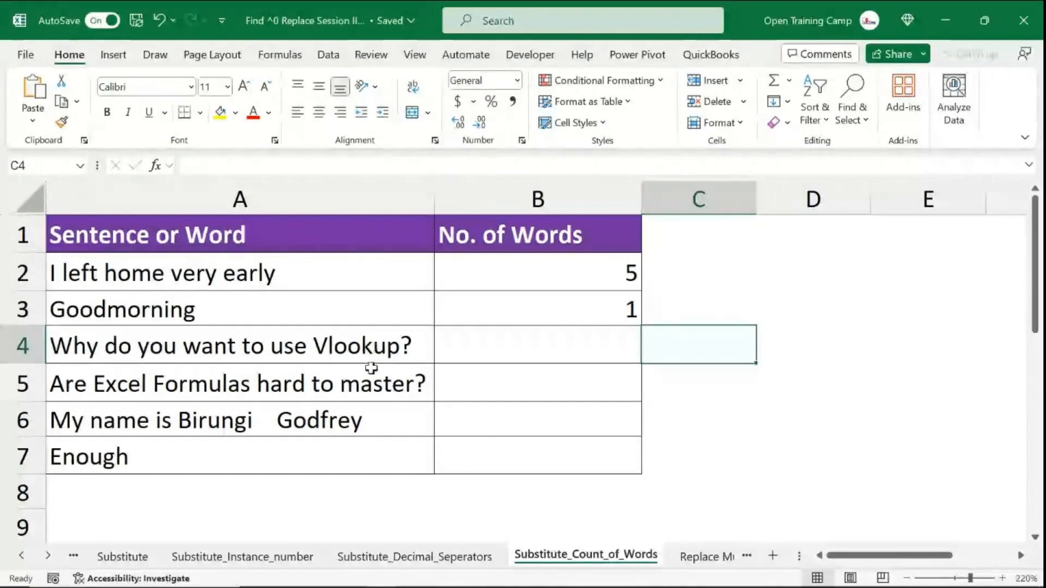
click(523, 345)
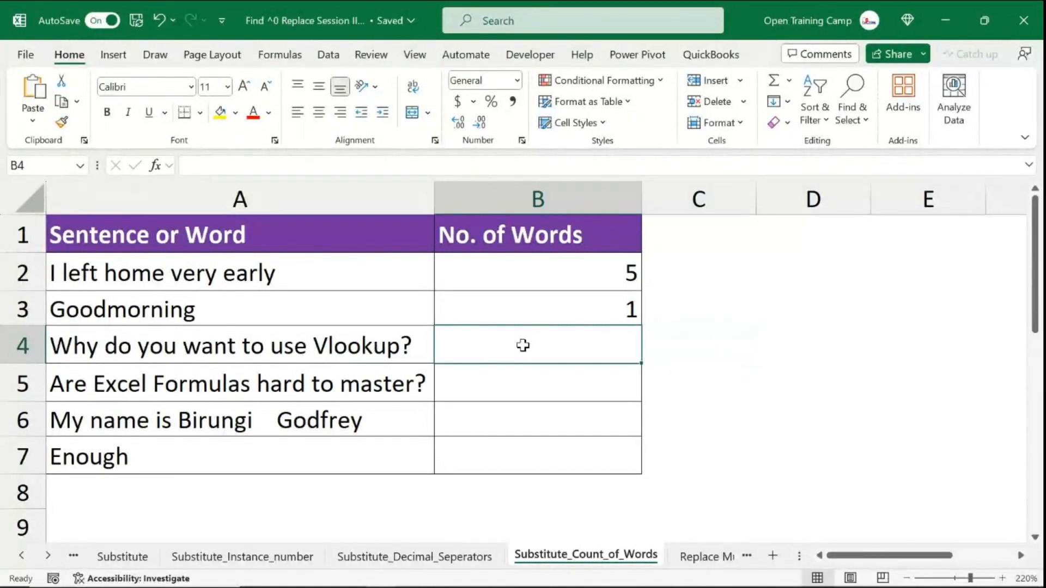
text(7)
key(Return)
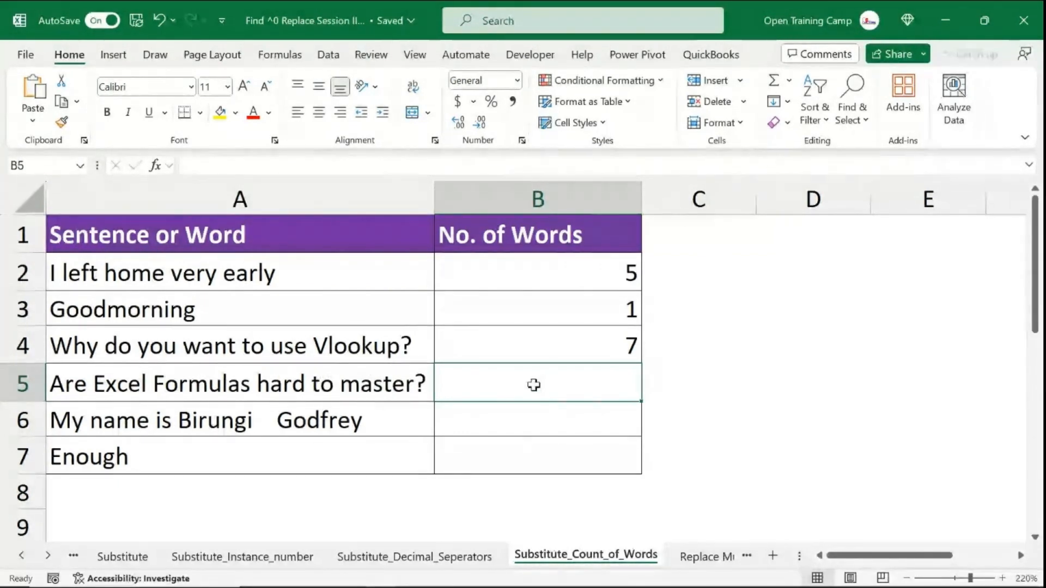
text(6)
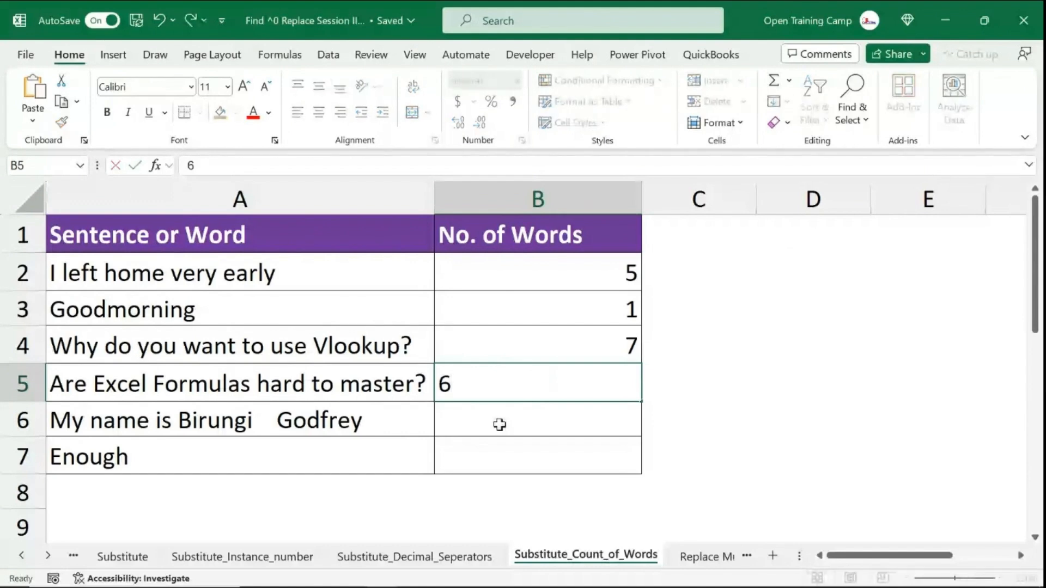
key(Return)
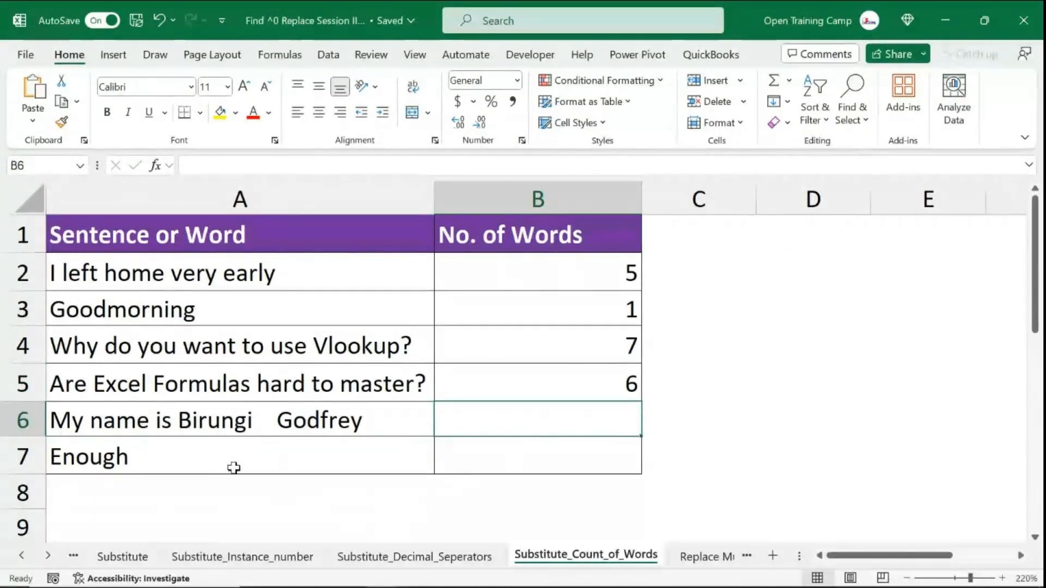
click(143, 459)
click(609, 453)
text(1)
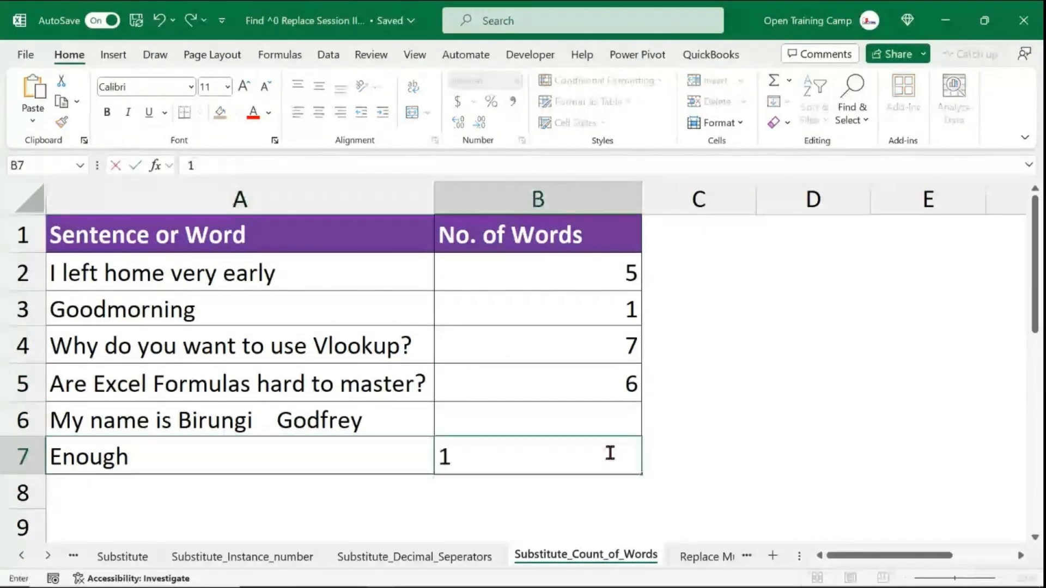
click(571, 414)
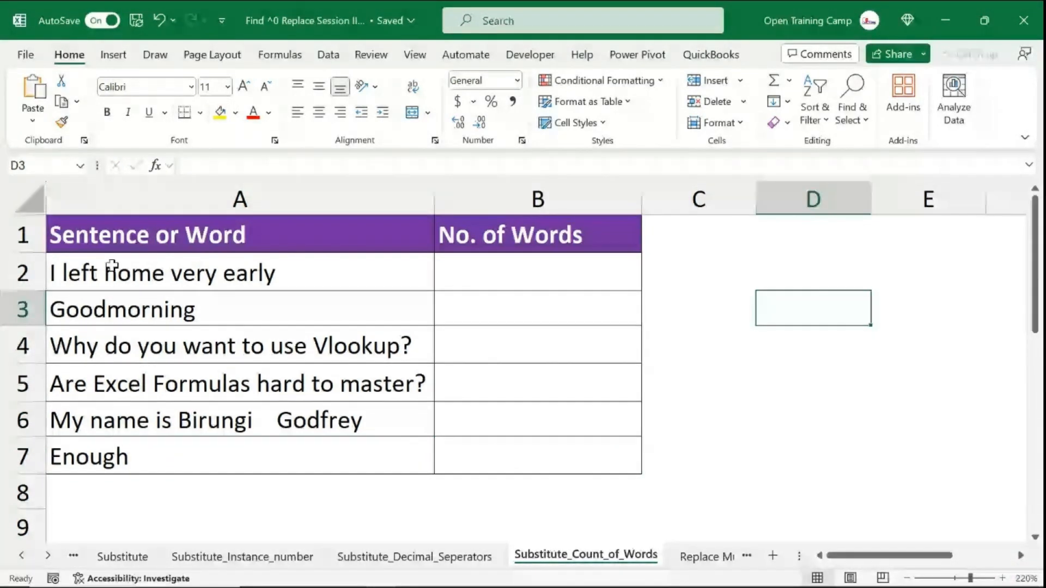
- Enter =LEN(A2) in B2 to count the characters of the first sentence
click(97, 265)
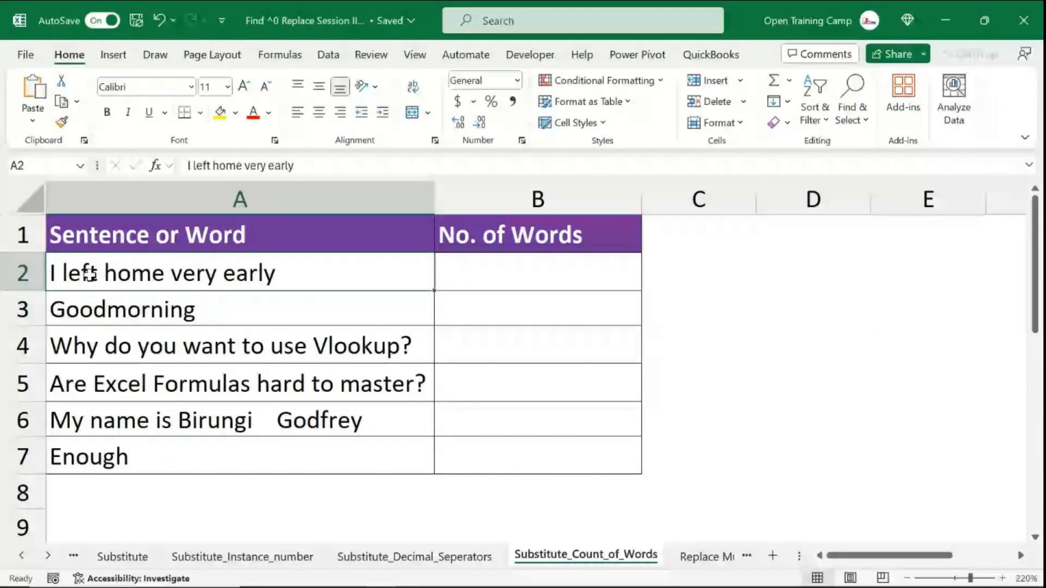
click(552, 268)
text(=len)
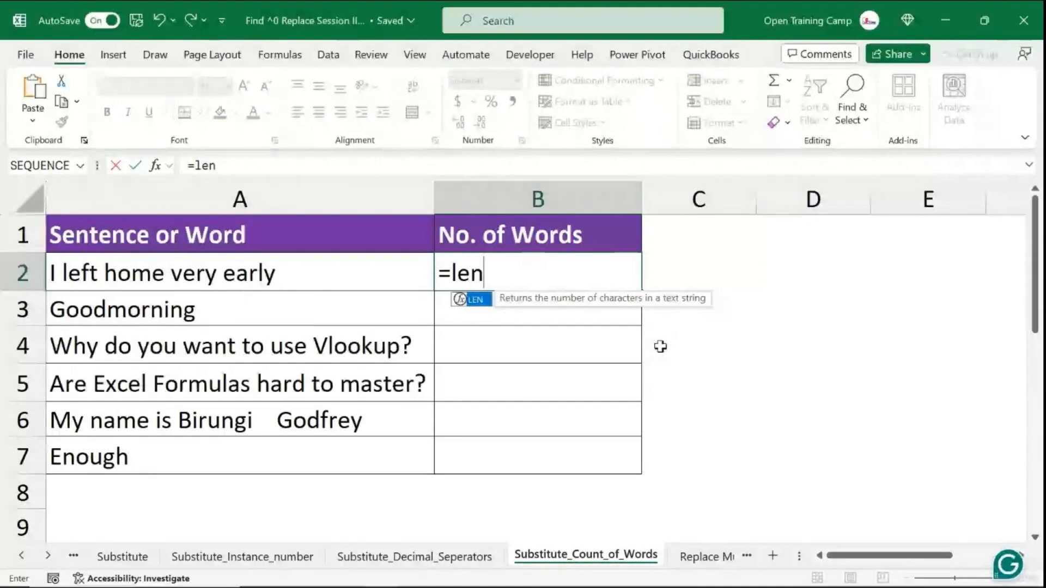
key(Tab)
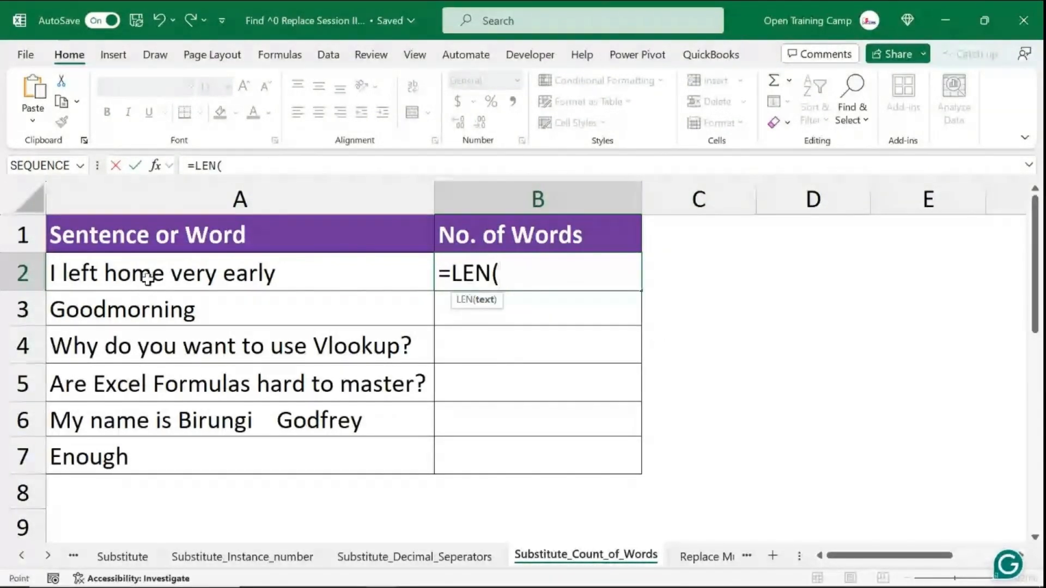
click(147, 278)
text())
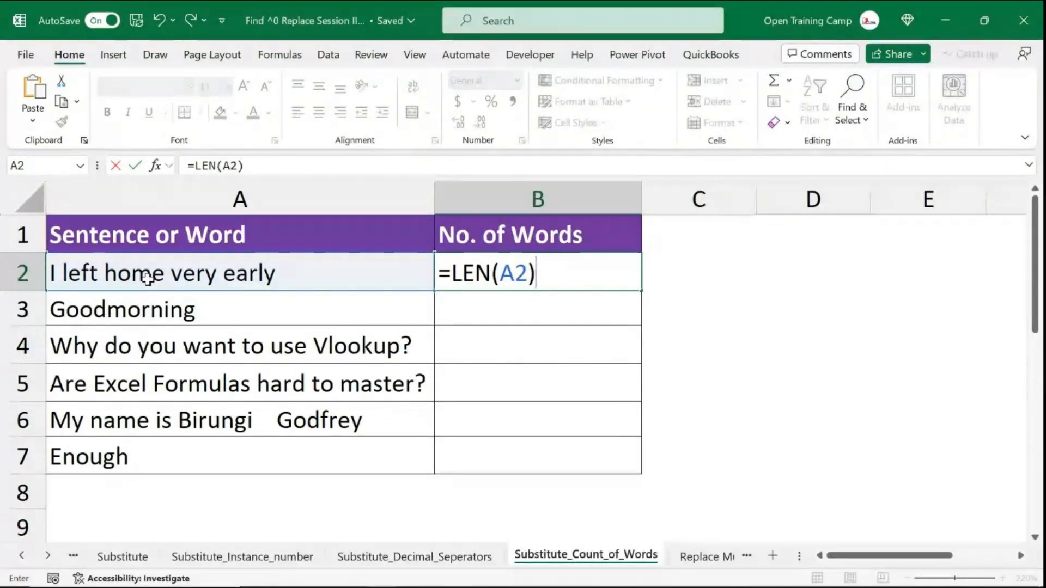
key(Return)
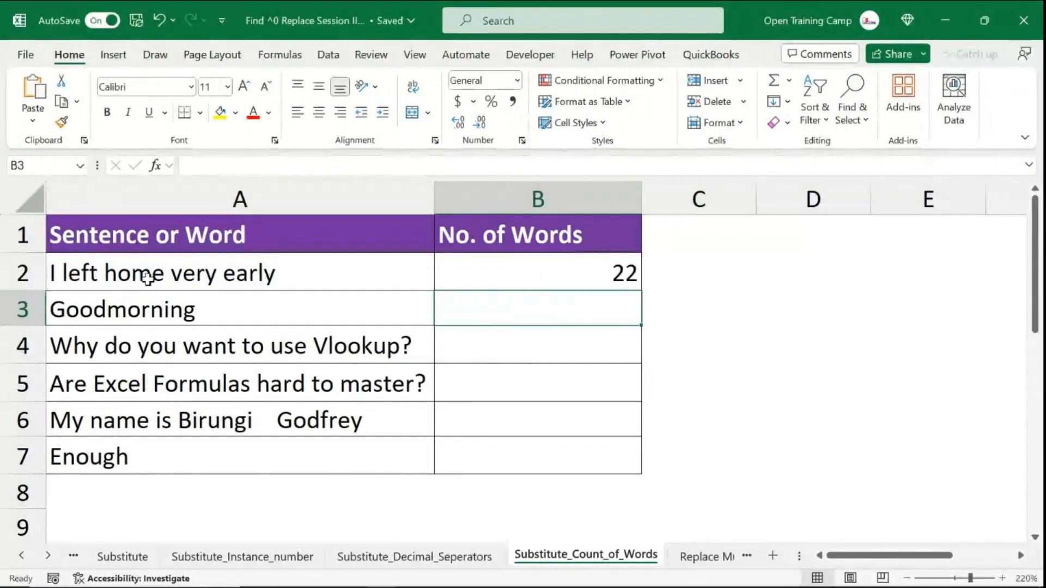
- Extend the B2 formula to subtract a LEN of a SUBSTITUTE from LEN(A2)
click(492, 271)
click(218, 269)
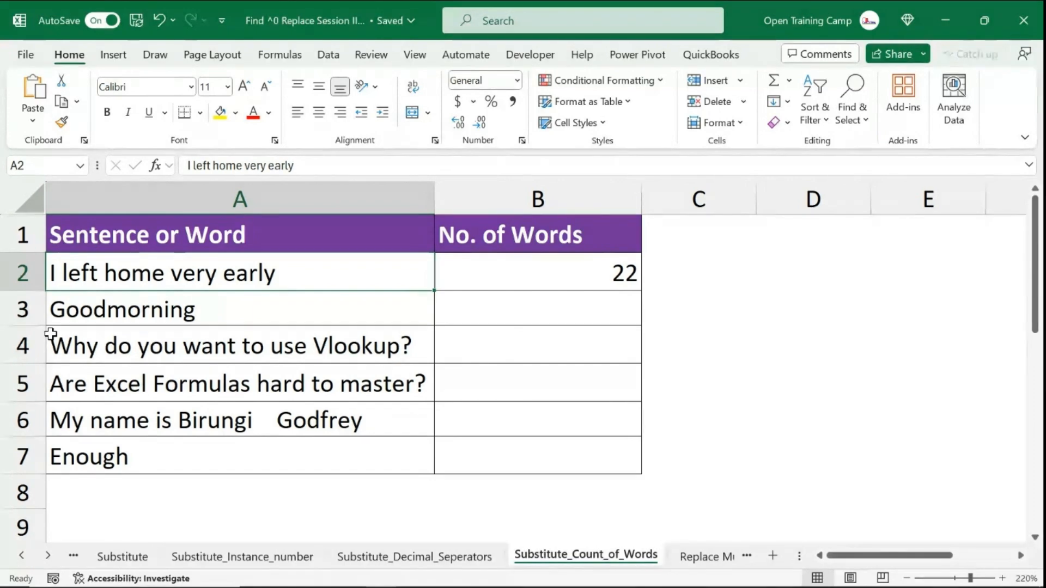
click(819, 356)
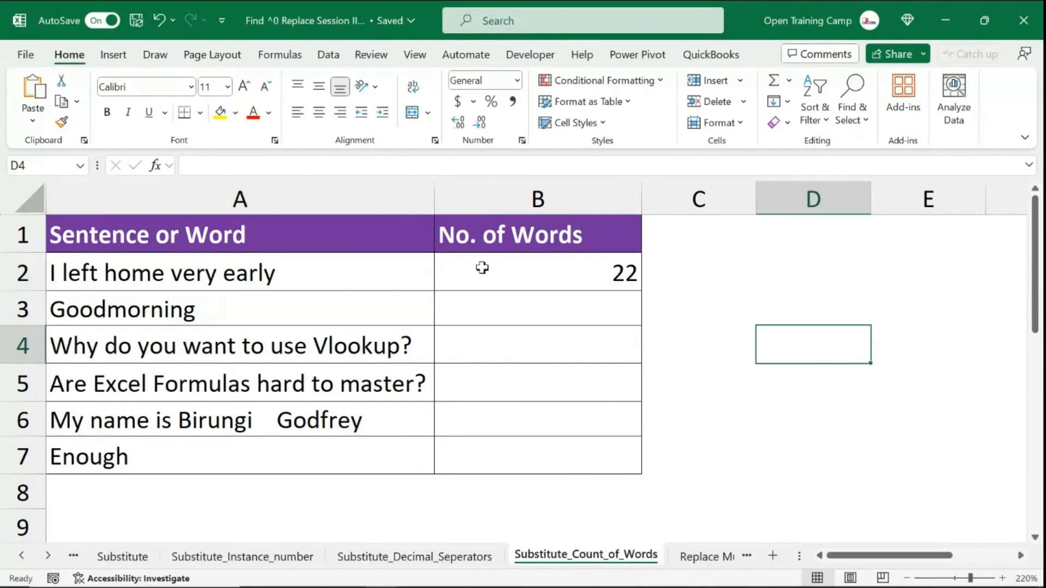
click(234, 271)
click(551, 271)
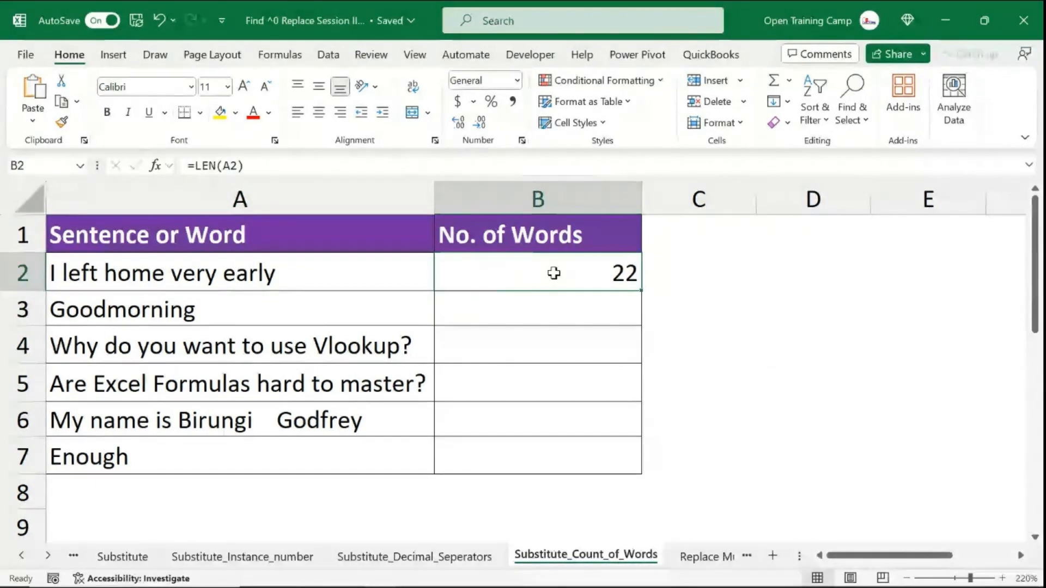
double_click(511, 273)
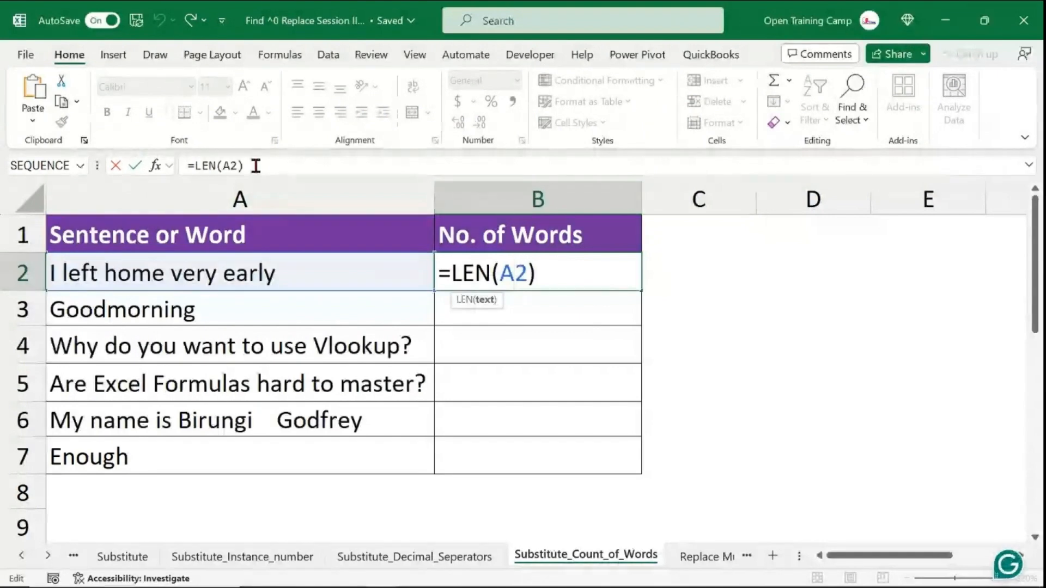
click(254, 166)
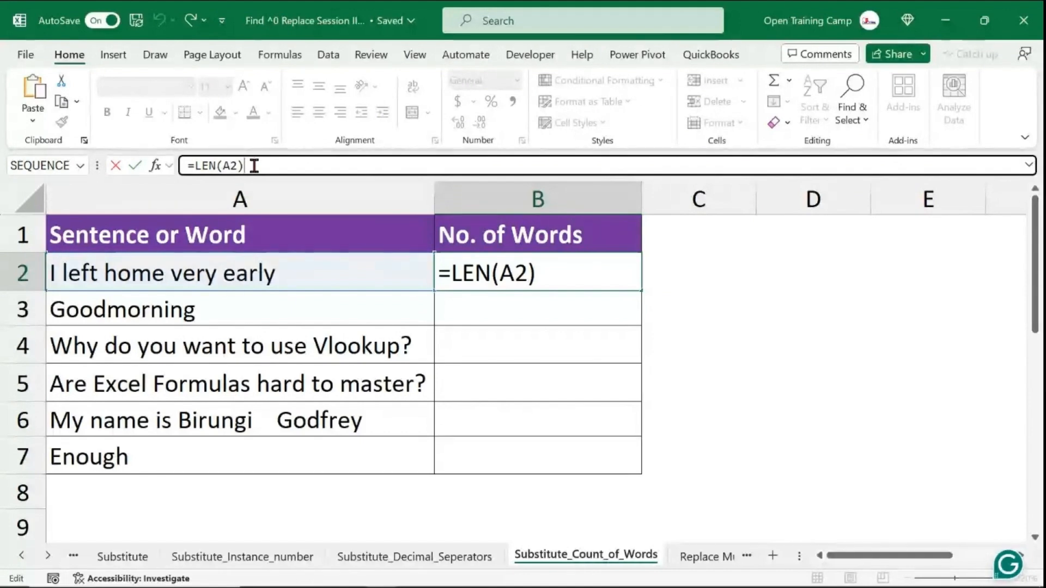
text(-)
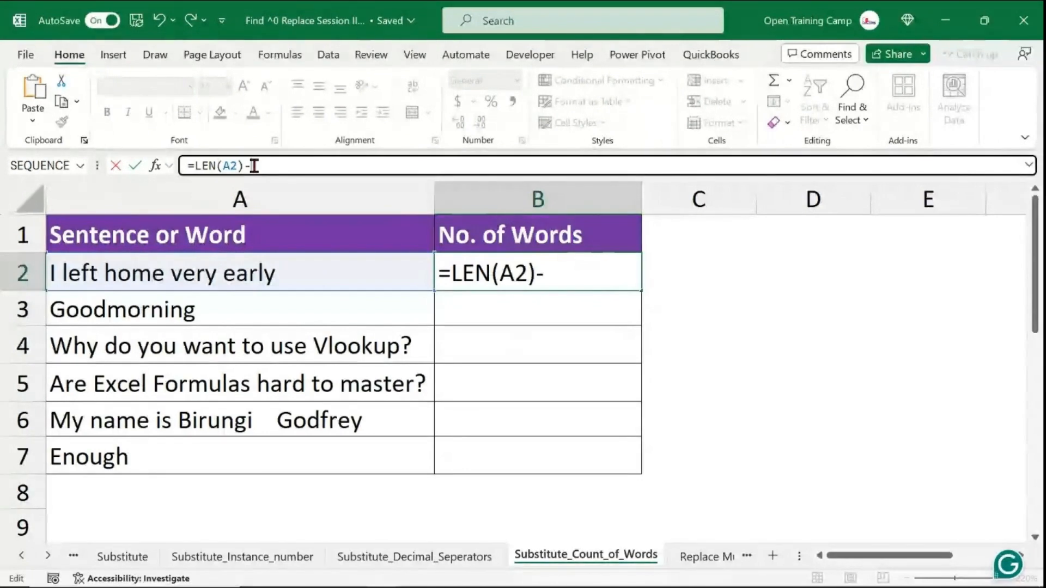
text(le)
key(Tab)
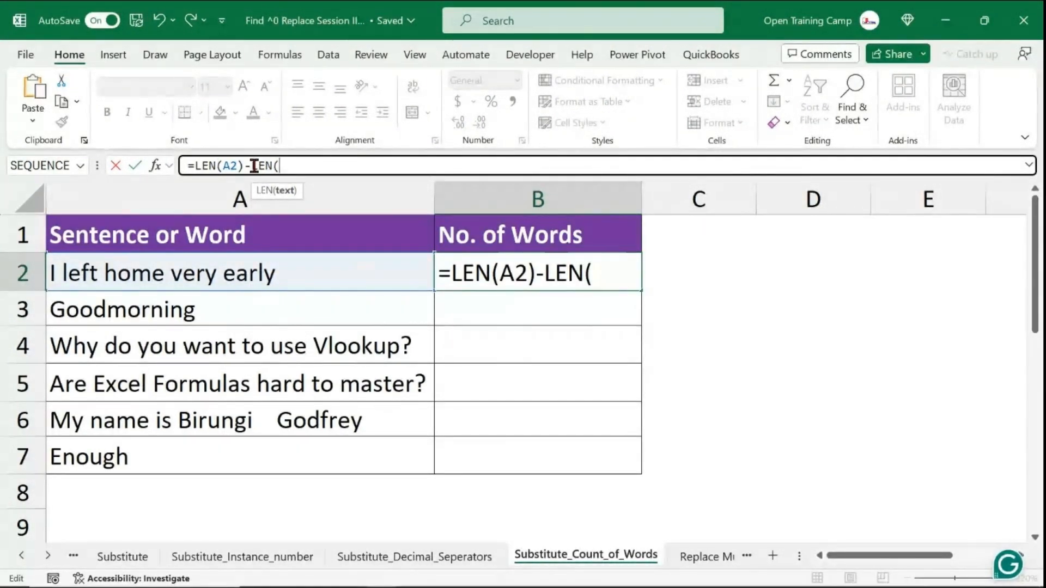
text(subst)
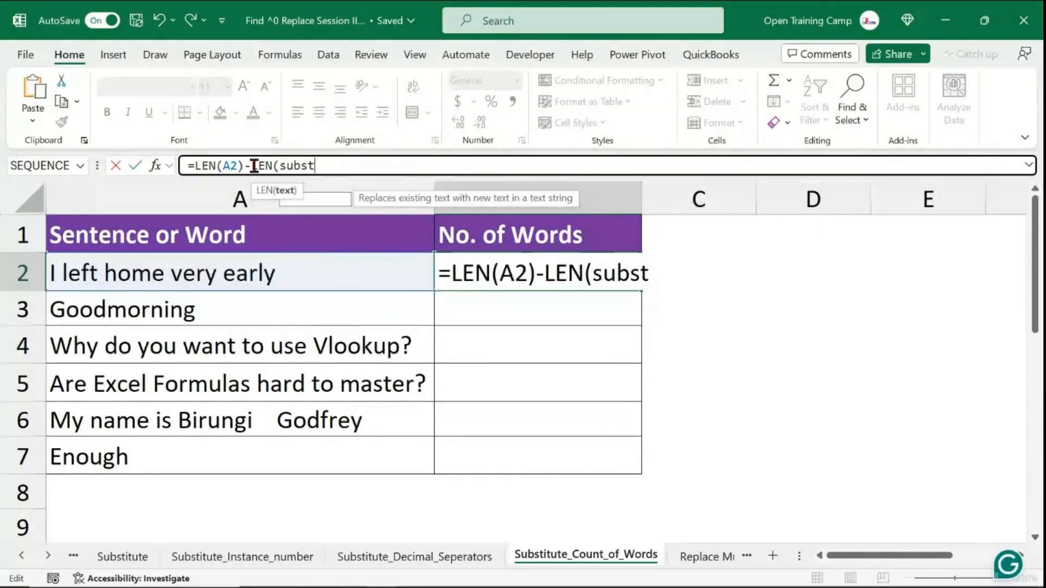
text(i)
key(Tab)
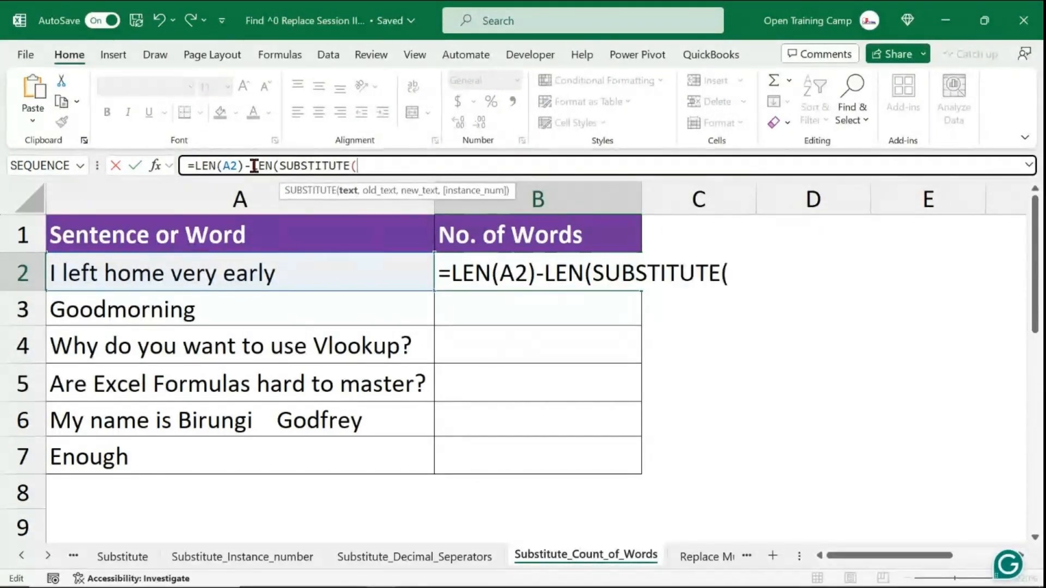
- Complete the B2 formula as =LEN(A2)-LEN(SUBSTITUTE(A2," ","")) to count the spaces in the first sentence
click(168, 276)
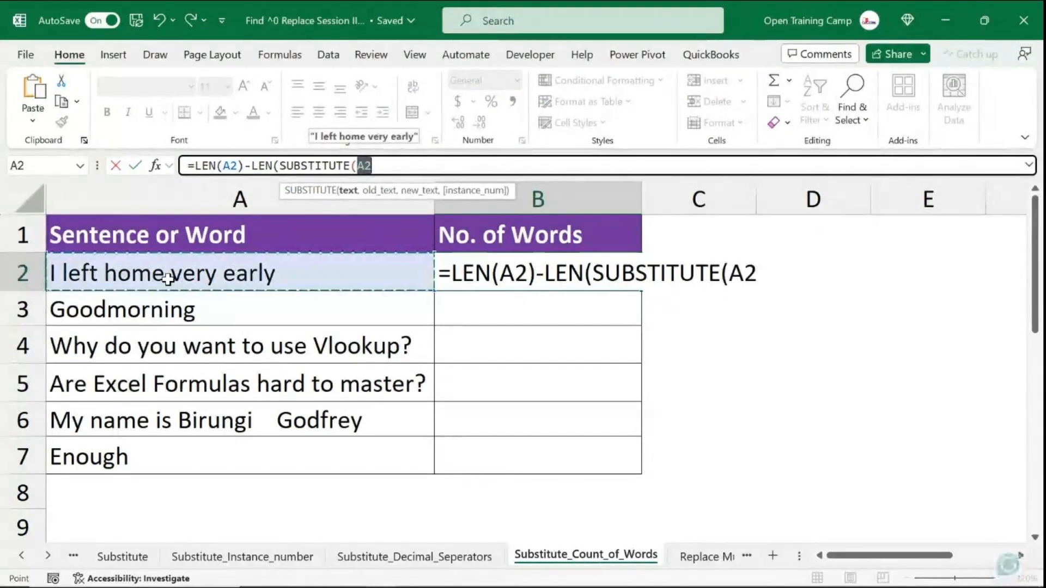
text(,)
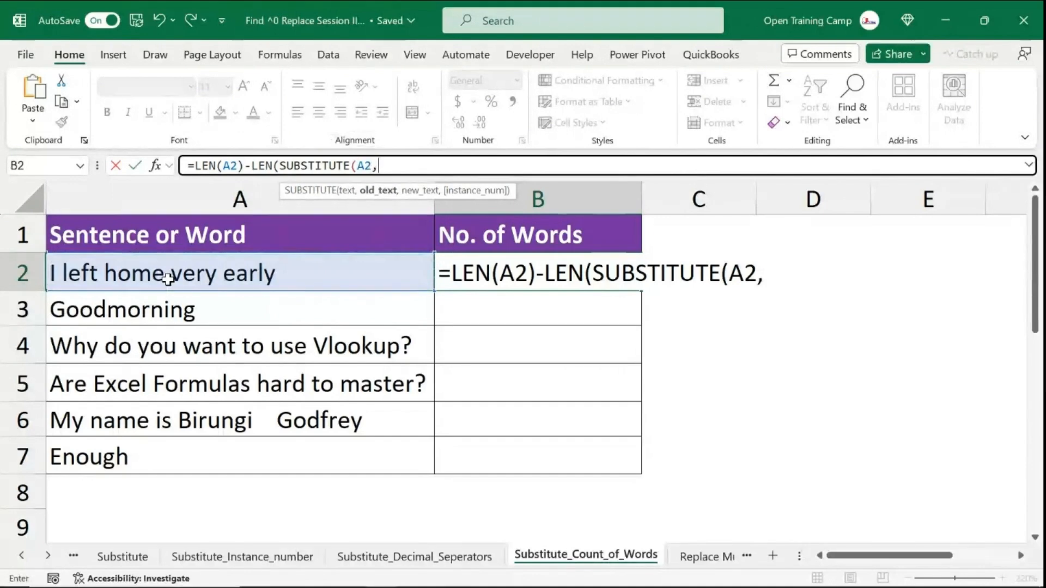
text("")
text( ",)
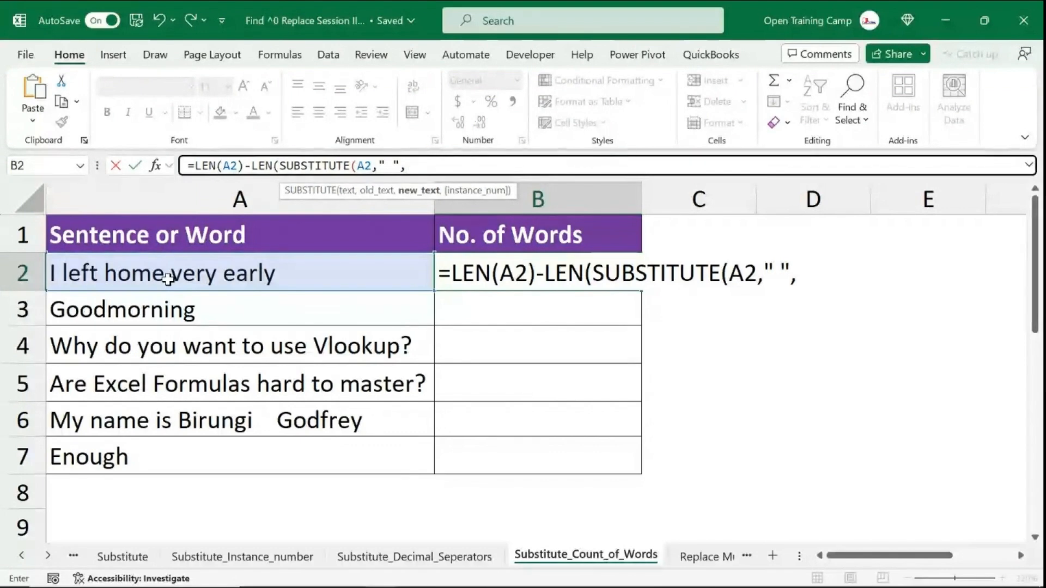
text("")
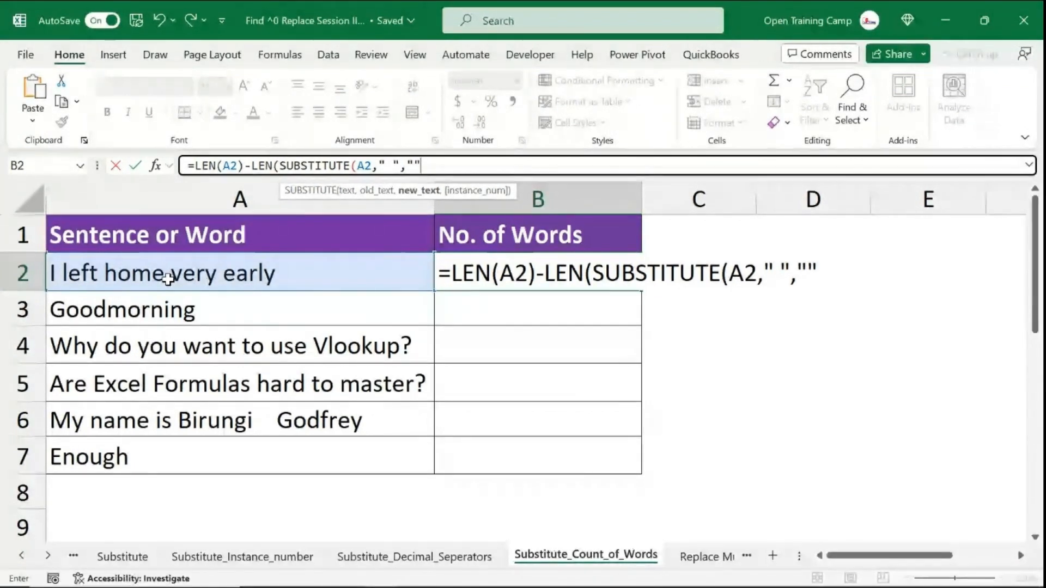
text())
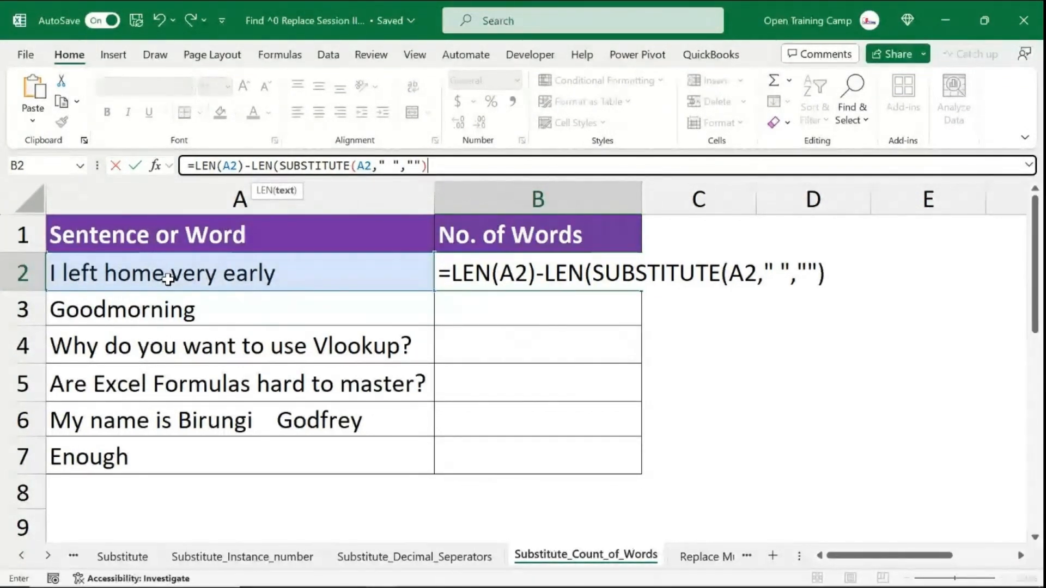
text())
key(Return)
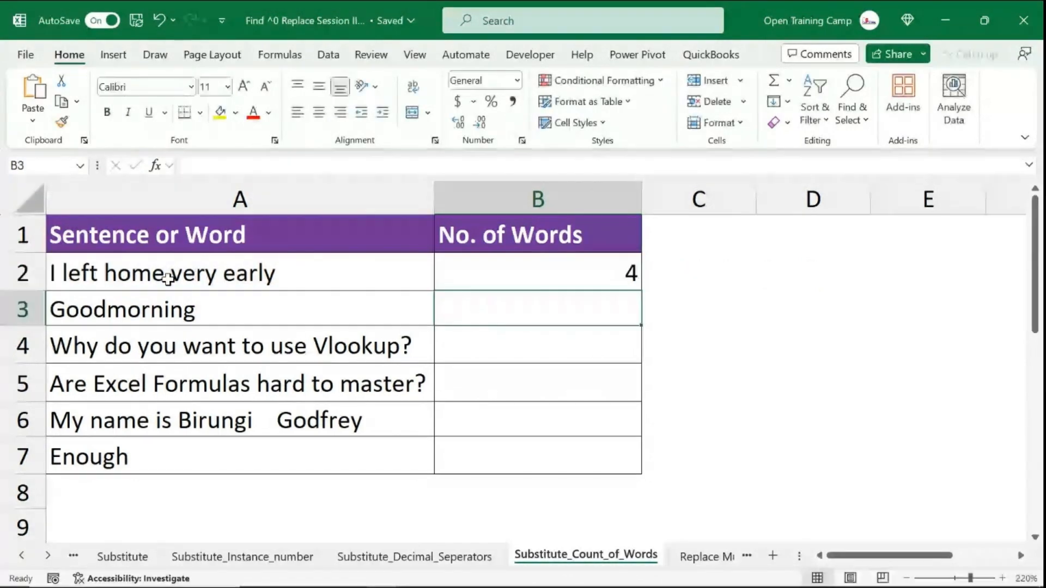
- Examine the LEN(SUBSTITUTE(...)) part of the B2 formula
click(532, 266)
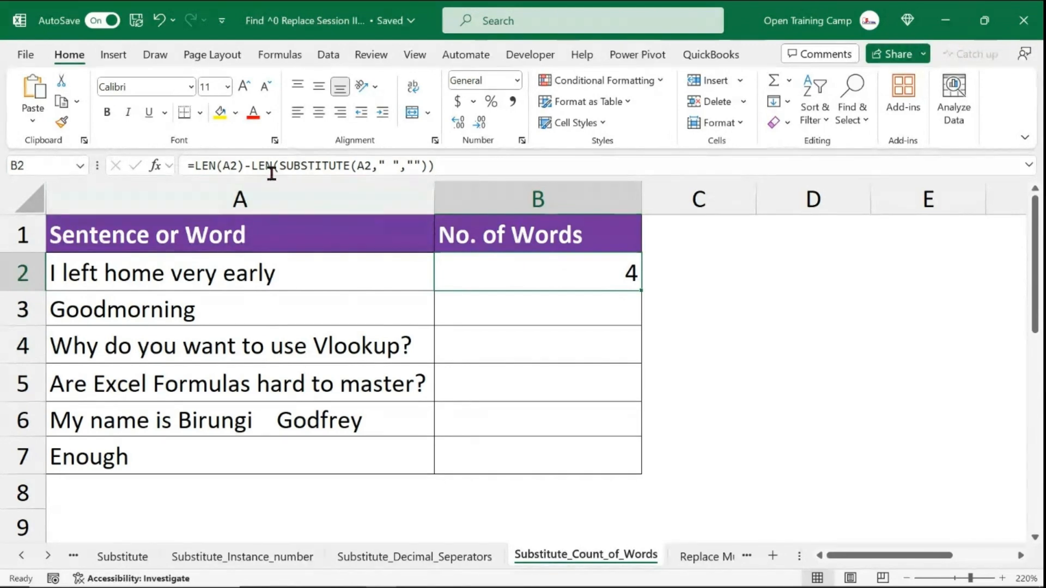
drag(256, 165, 453, 164)
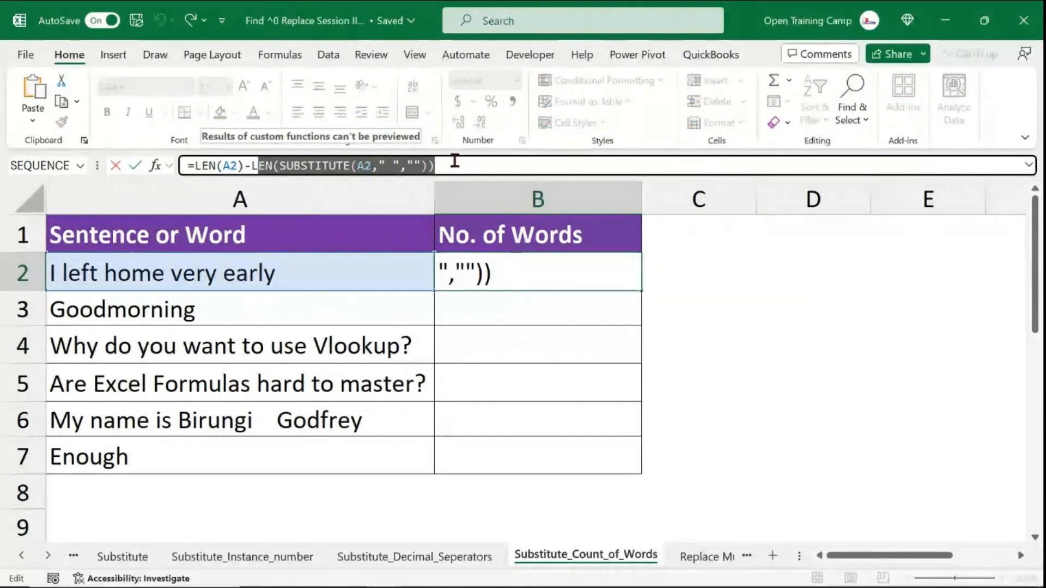
key(Return)
click(540, 286)
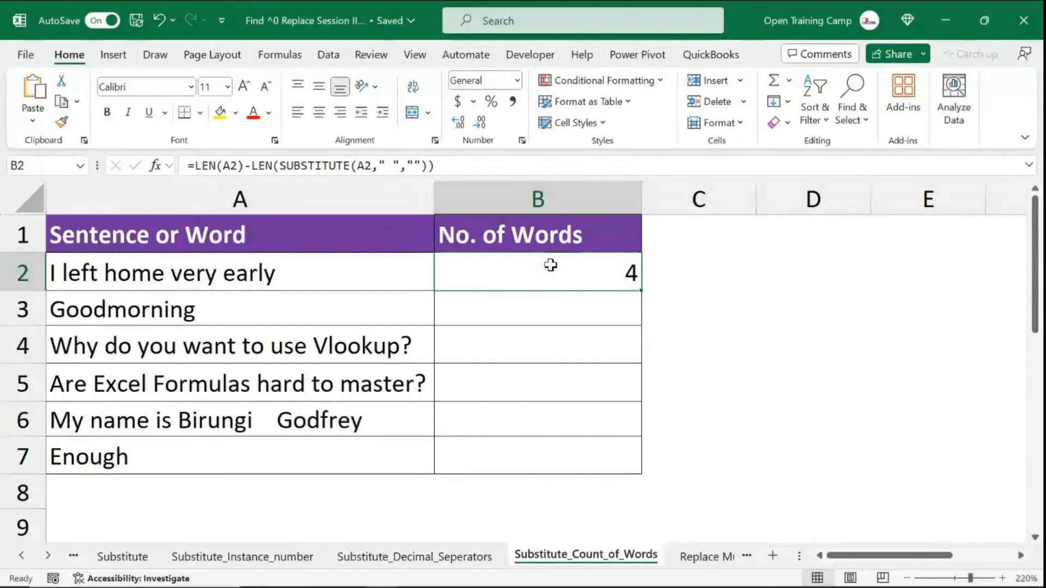
click(85, 271)
click(558, 271)
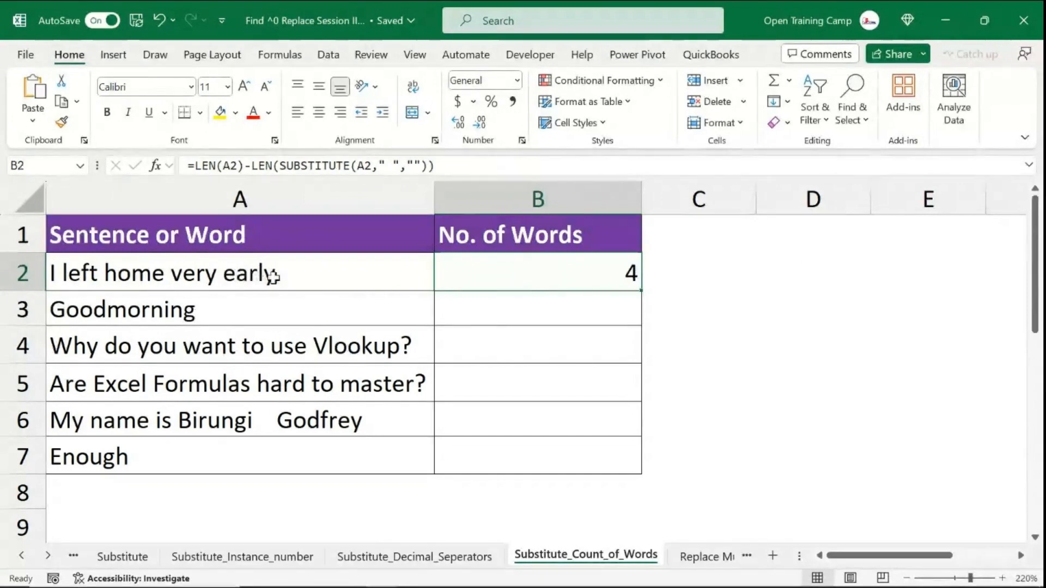
- Append +1 to the B2 formula and fill it down through B7
double_click(530, 272)
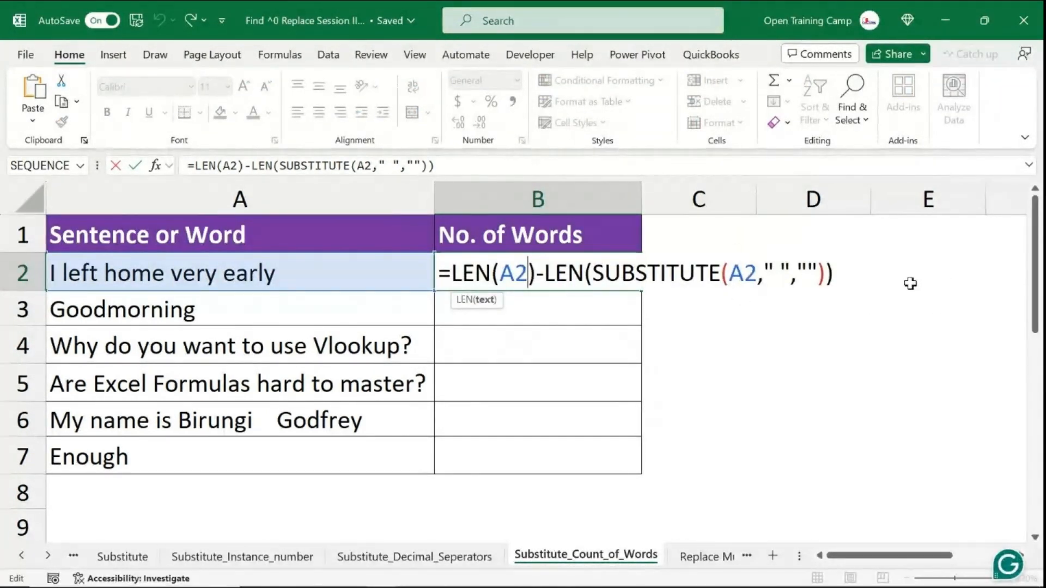
click(841, 273)
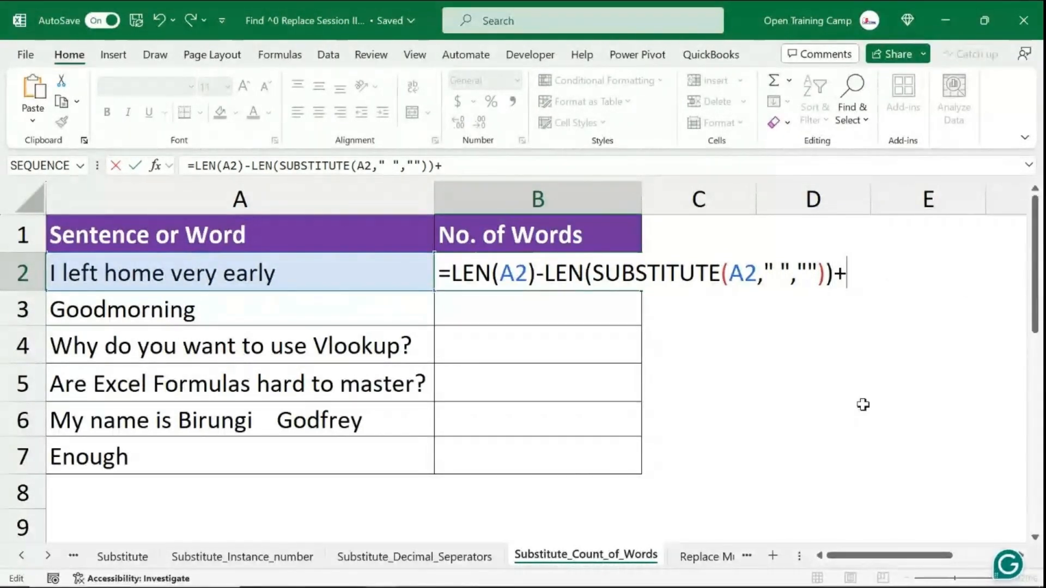
key(Return)
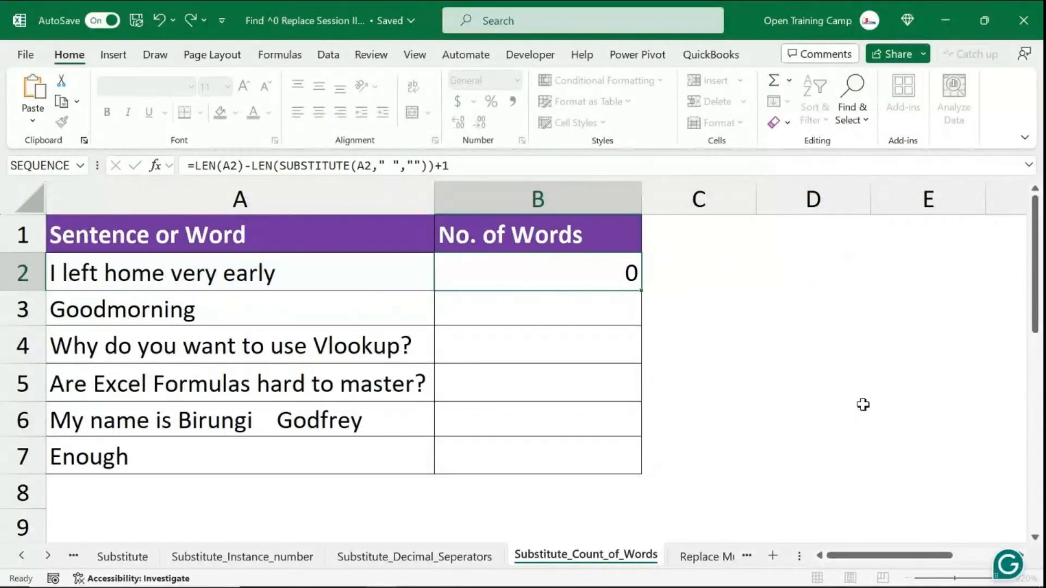
click(580, 280)
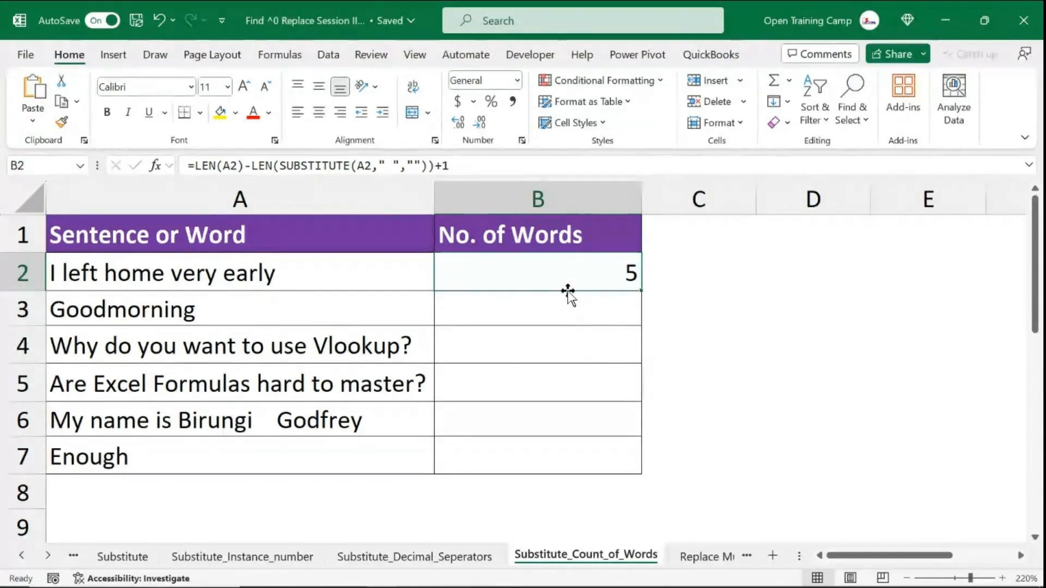
drag(640, 291, 636, 469)
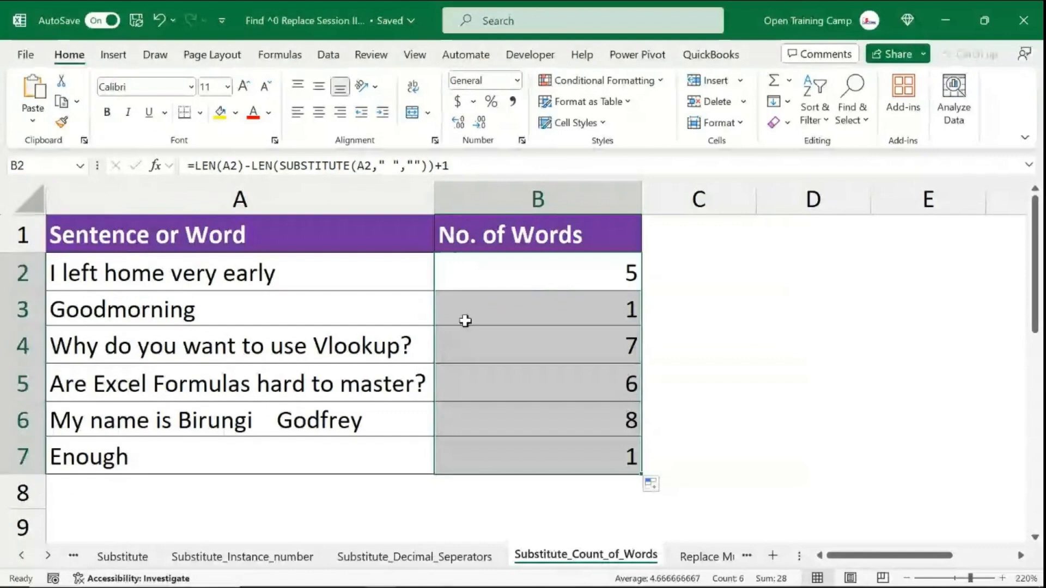
- Inspect the copied word-count formulas and the spacing of the sentence in A6
click(117, 308)
click(609, 309)
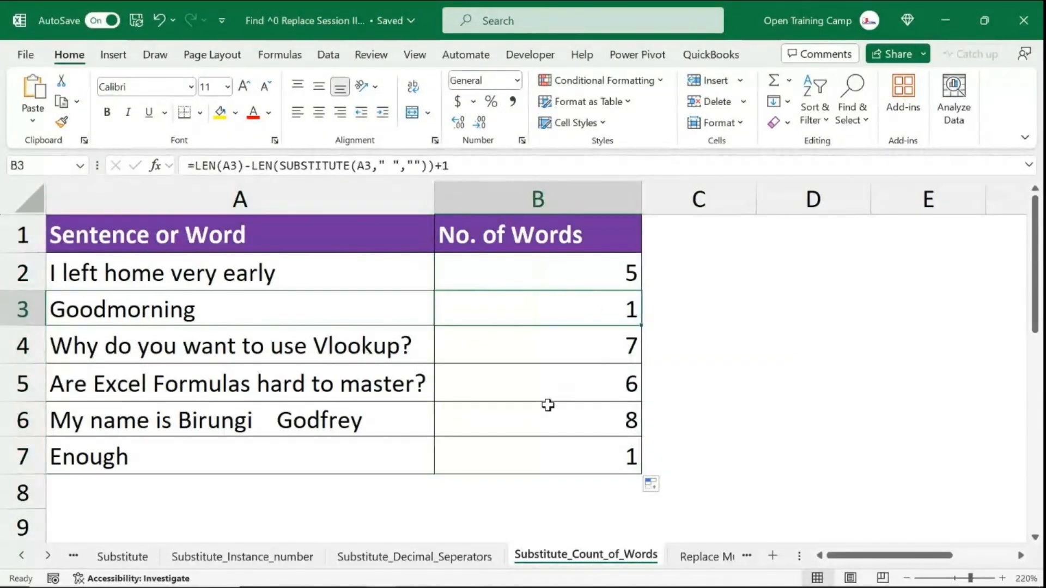
click(77, 422)
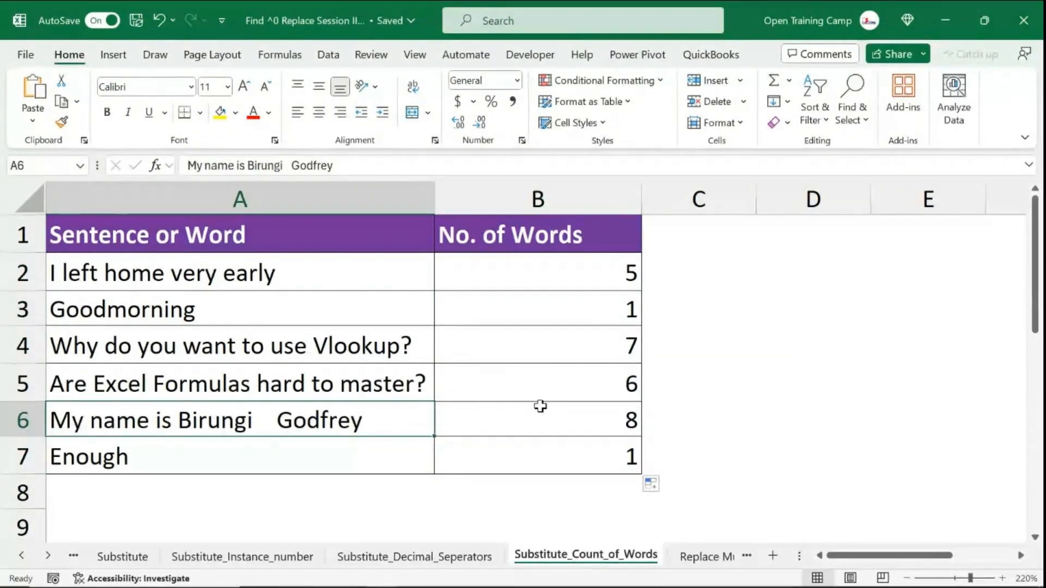
click(558, 419)
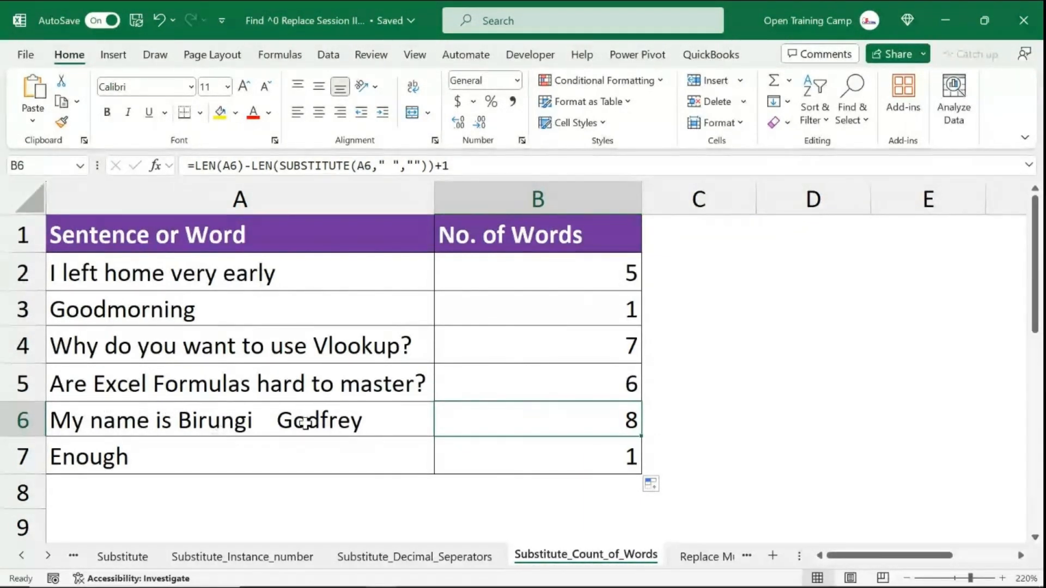
click(759, 416)
click(578, 415)
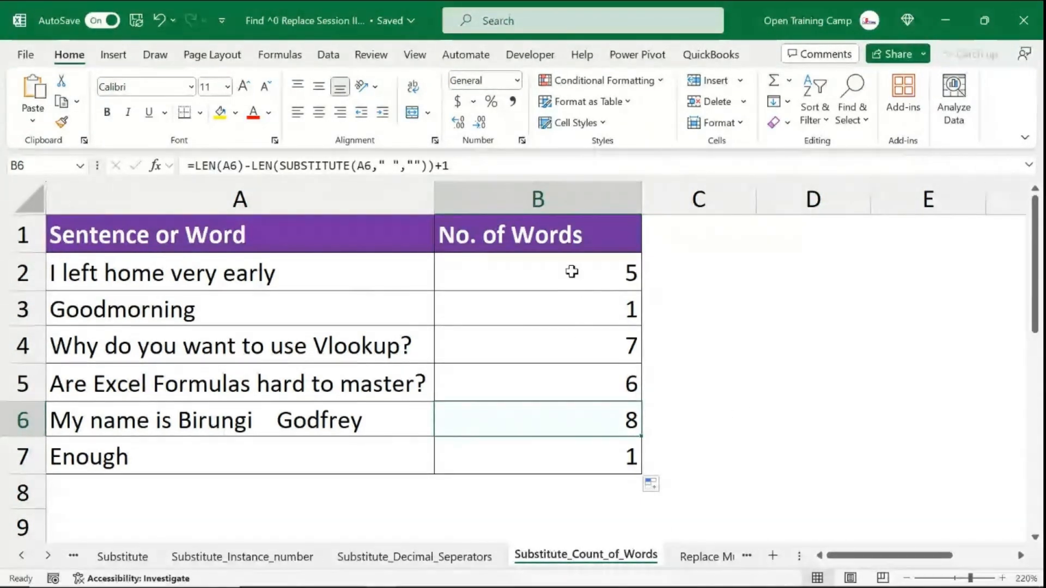
drag(572, 270, 572, 451)
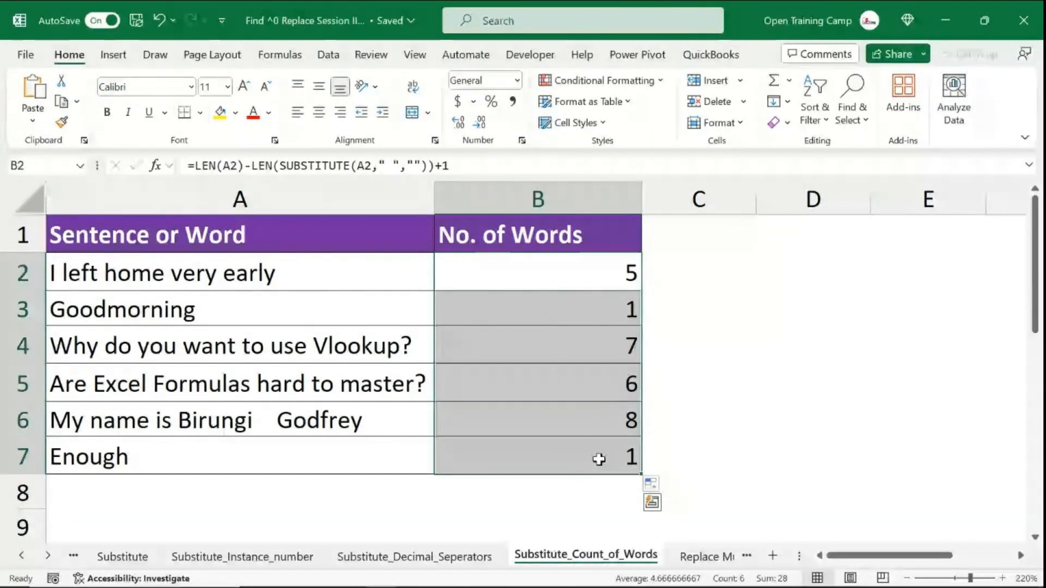
click(570, 421)
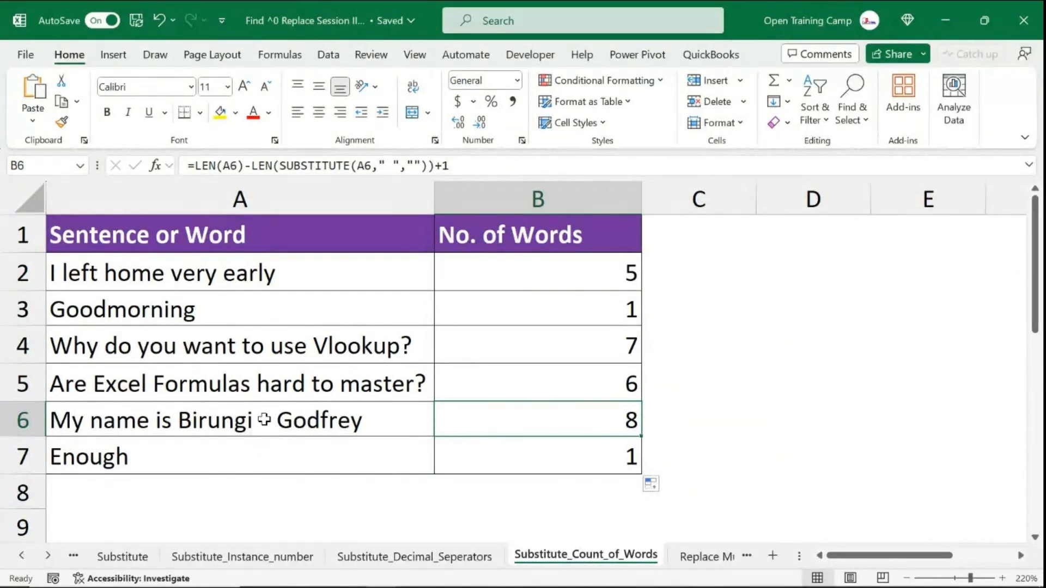
click(211, 422)
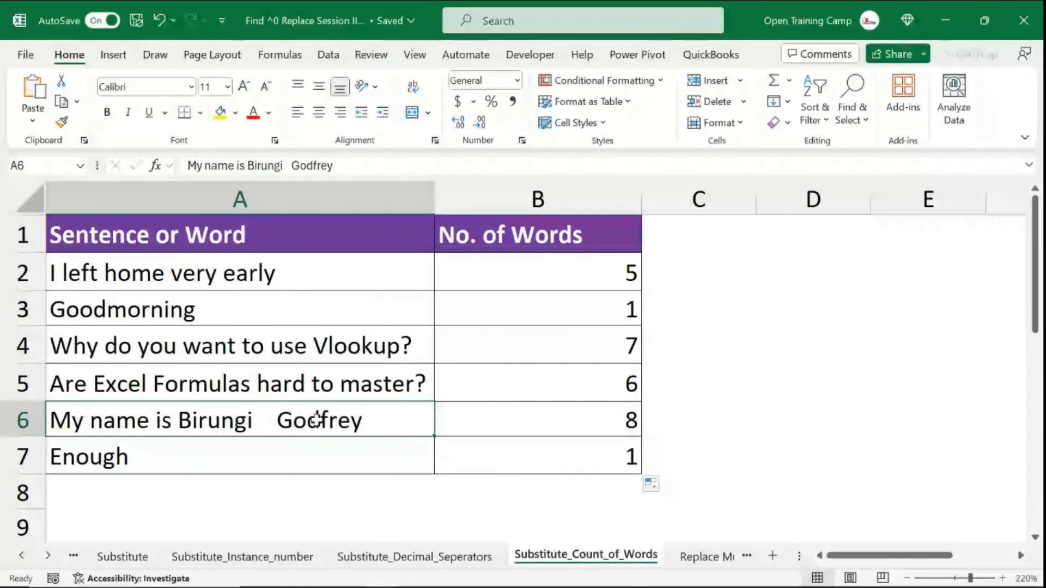
- Remove the extra spaces in the A6 sentence so a single space separates its last two words
double_click(275, 422)
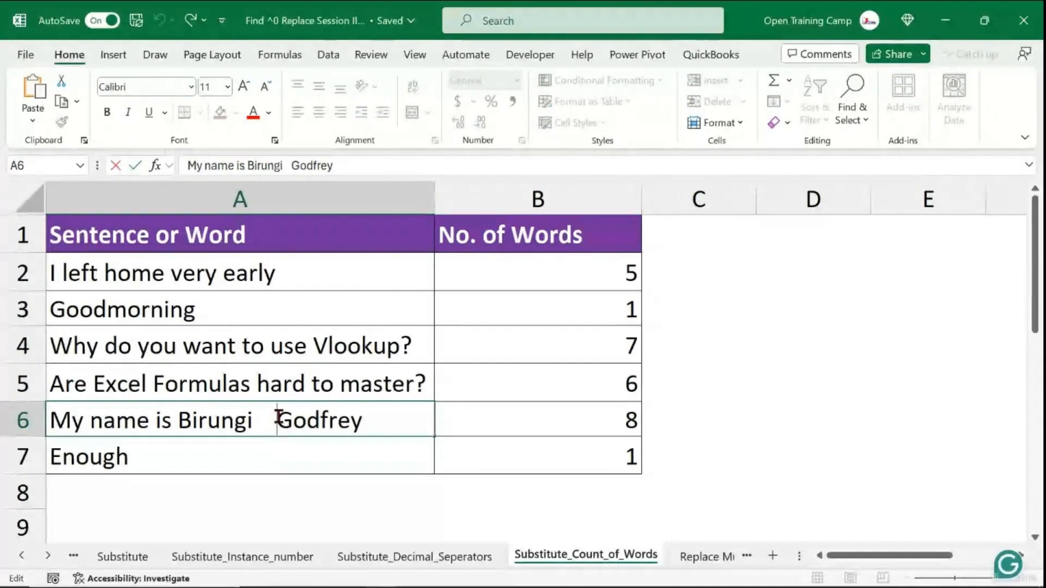
key(BackSpace)
key(BackSpace)
key(BackSpace)
key(BackSpace)
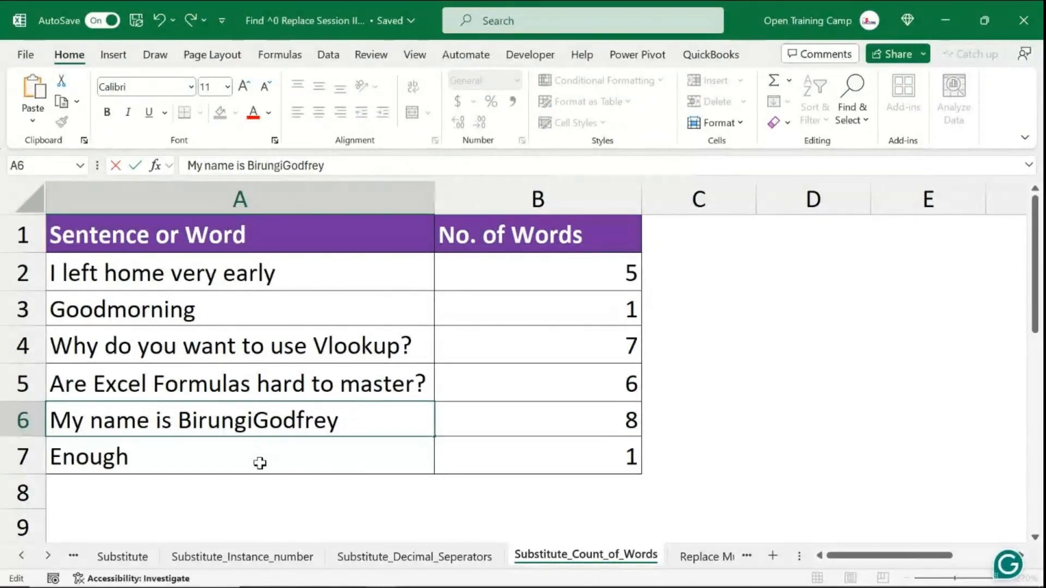
key(Return)
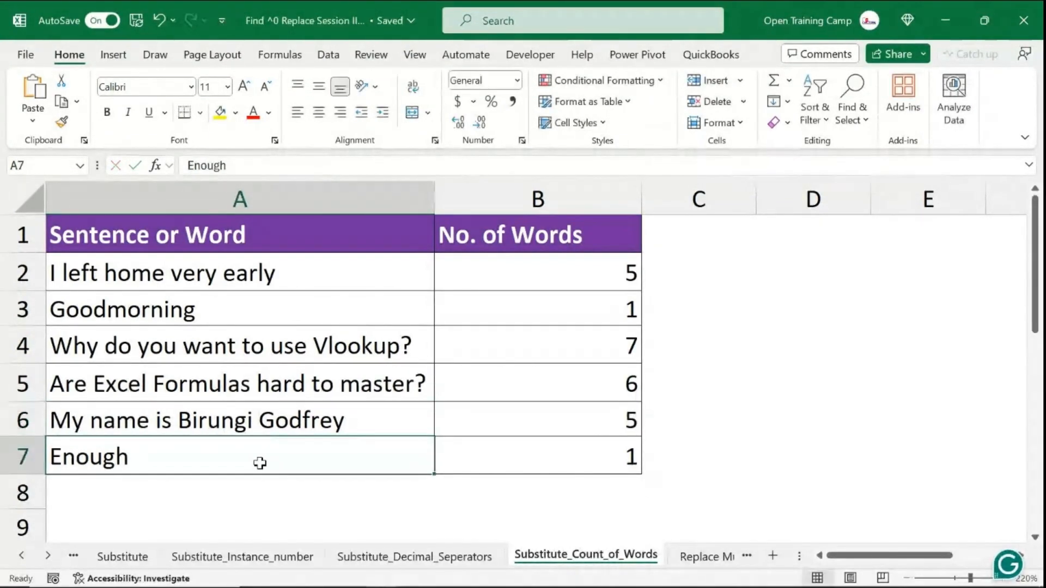
click(589, 421)
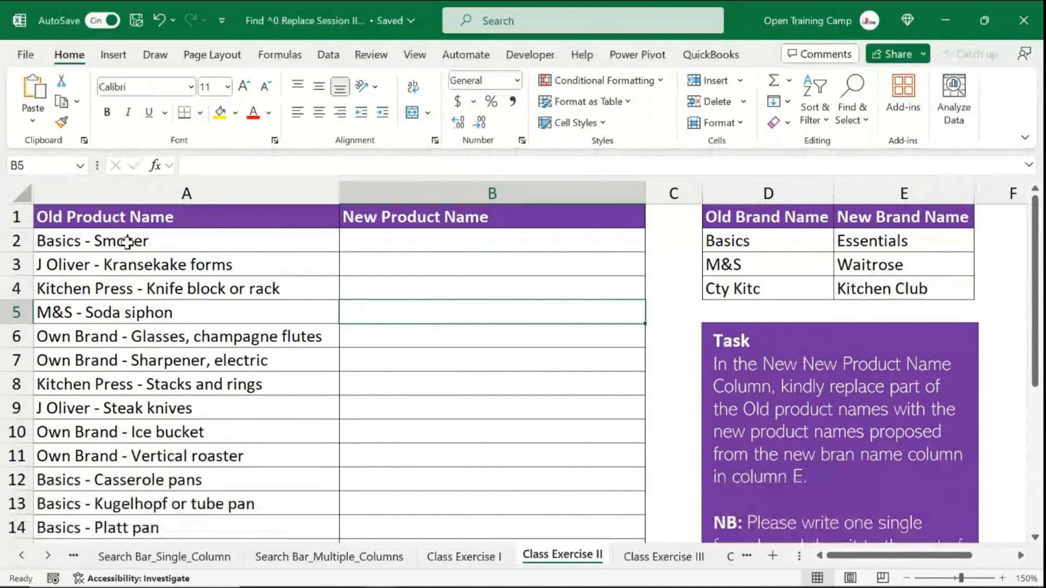
- Switch to the Class Exercise II sheet and examine the product names, brand name table and task
drag(105, 241, 140, 371)
click(419, 250)
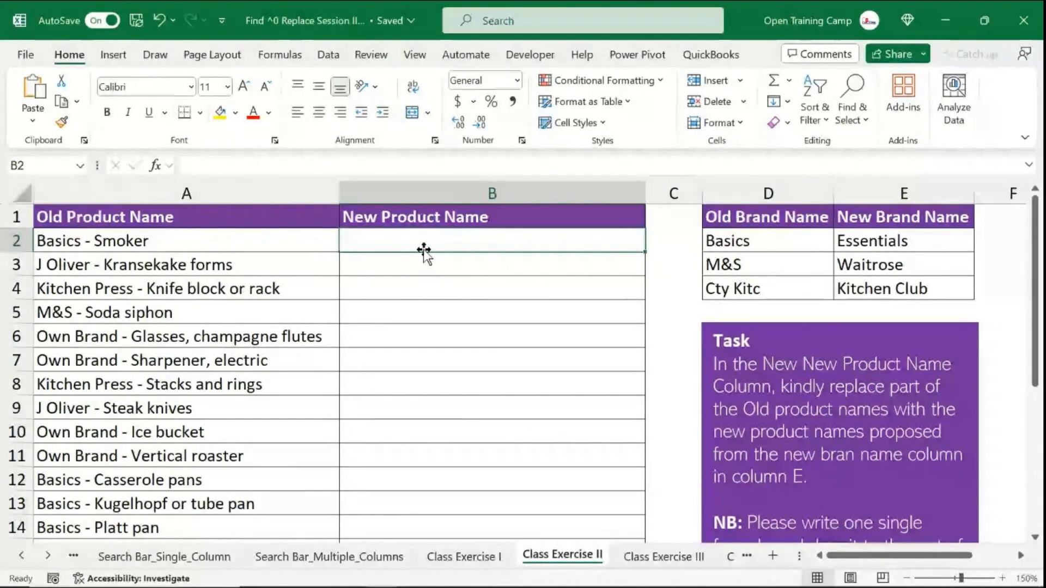
click(485, 282)
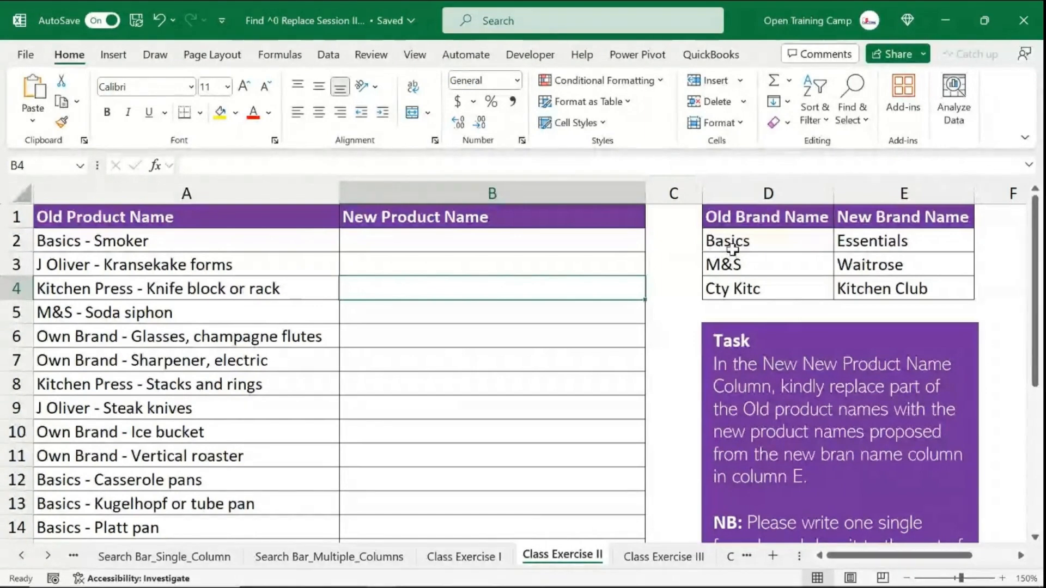
drag(754, 244, 748, 288)
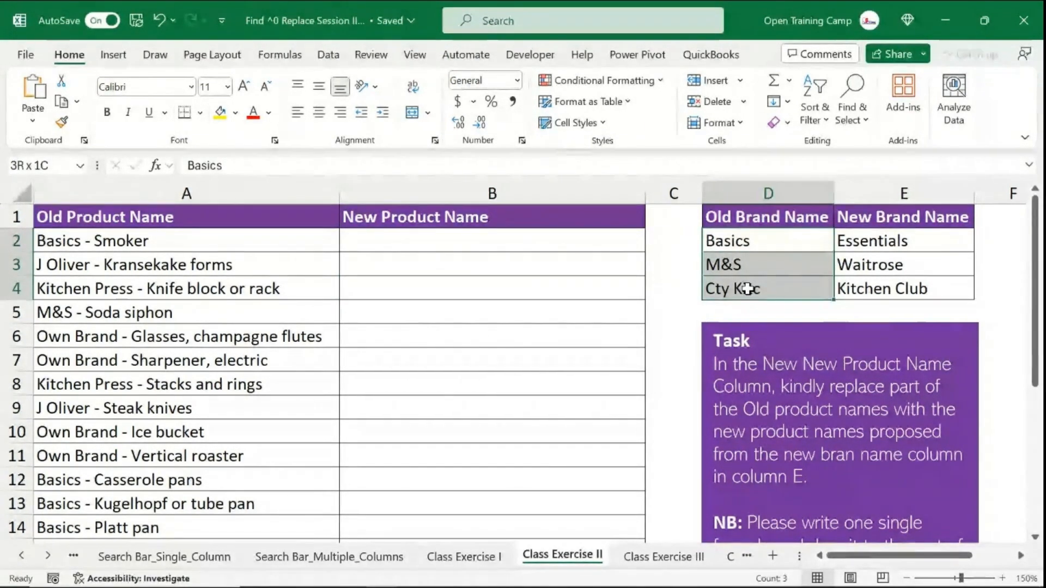
drag(747, 289, 748, 289)
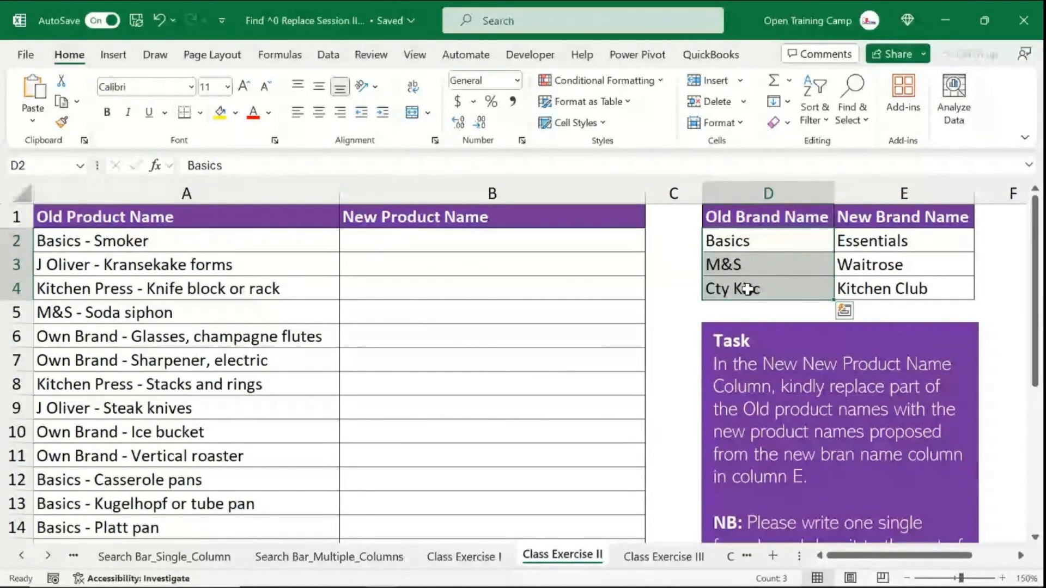
- Enter =SUBSTITUTE(A2,$D$2,$E$2) in B2 to swap the Basics brand for Essentials, then fill it down the column
click(395, 243)
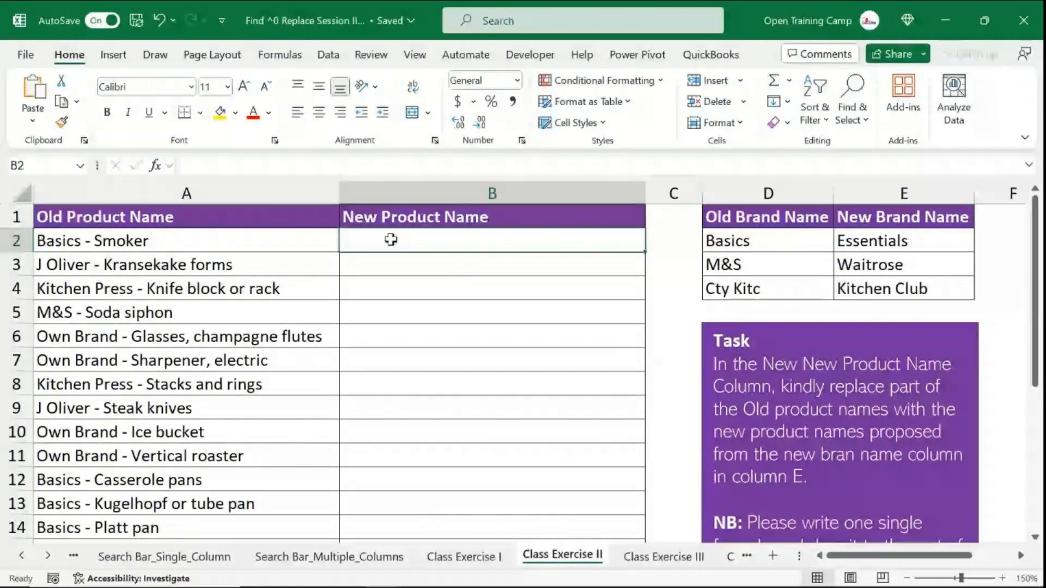
text(=su)
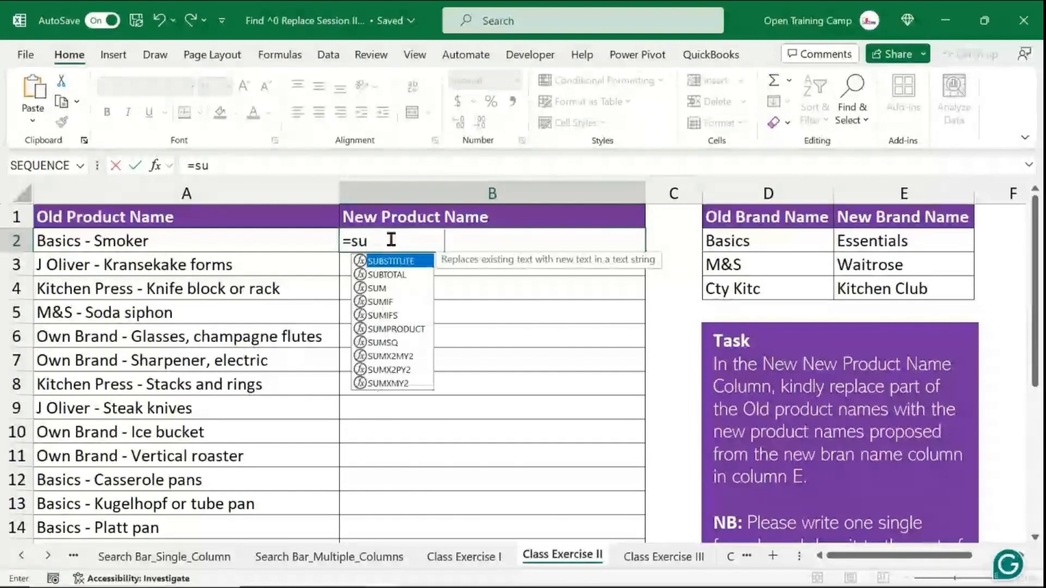
key(Tab)
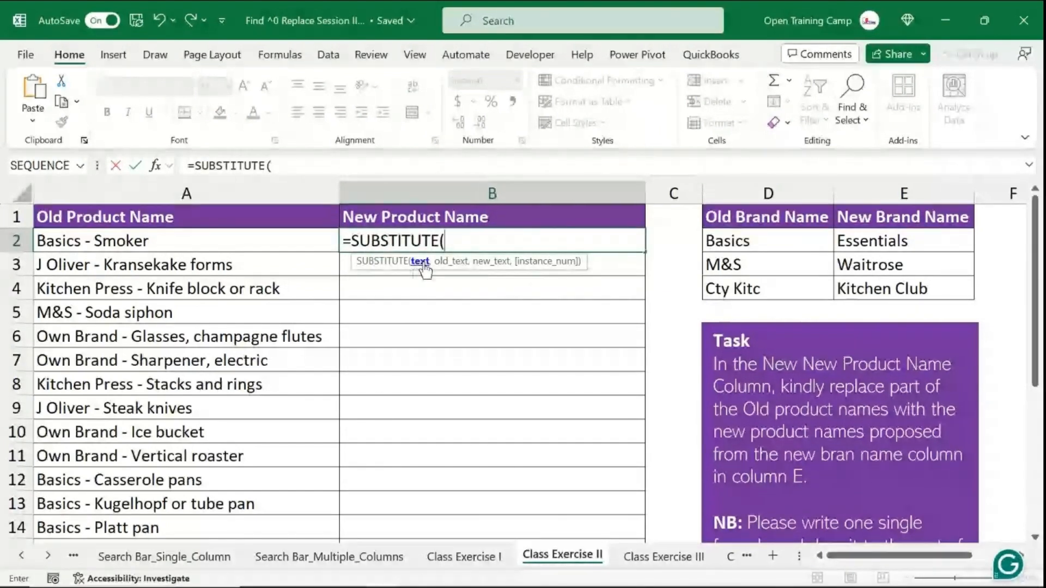
click(169, 244)
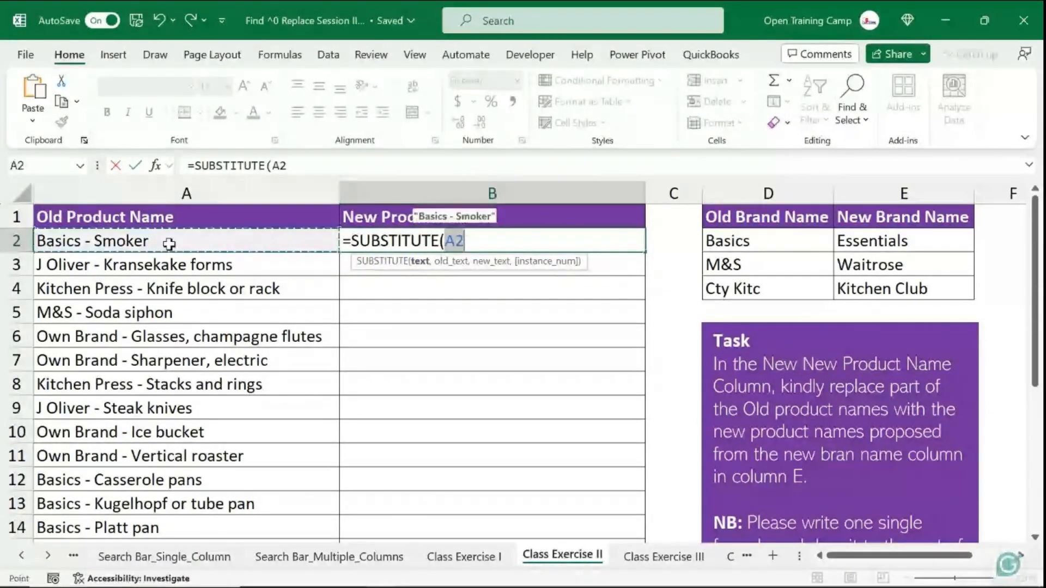
text(,)
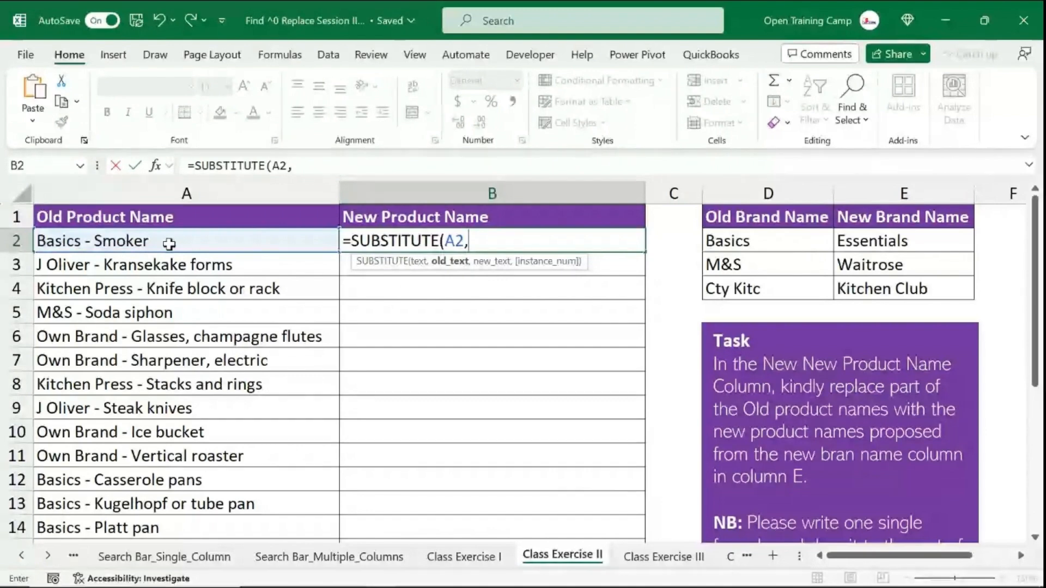
click(750, 243)
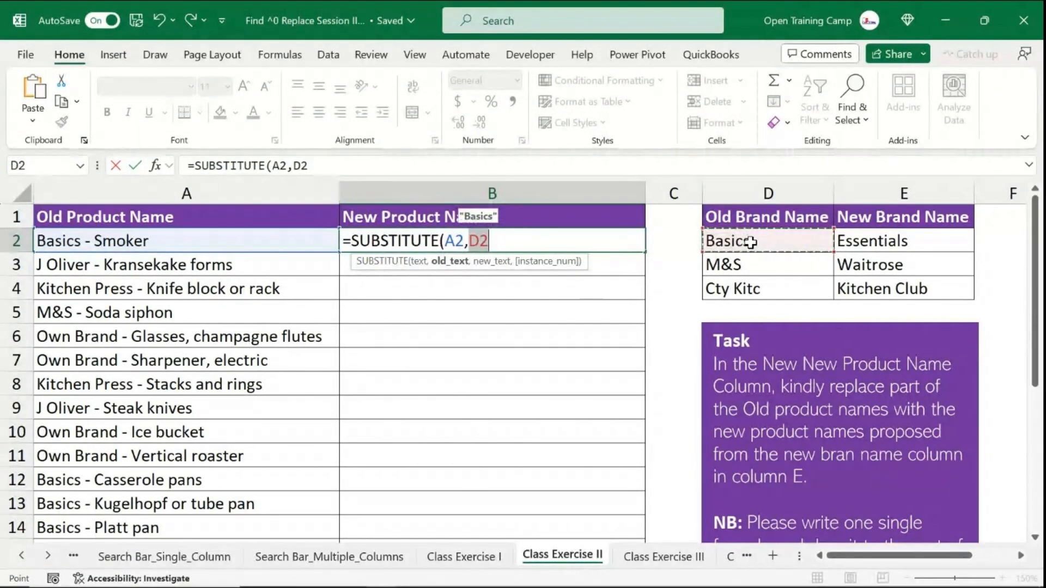
key(F4)
text(,)
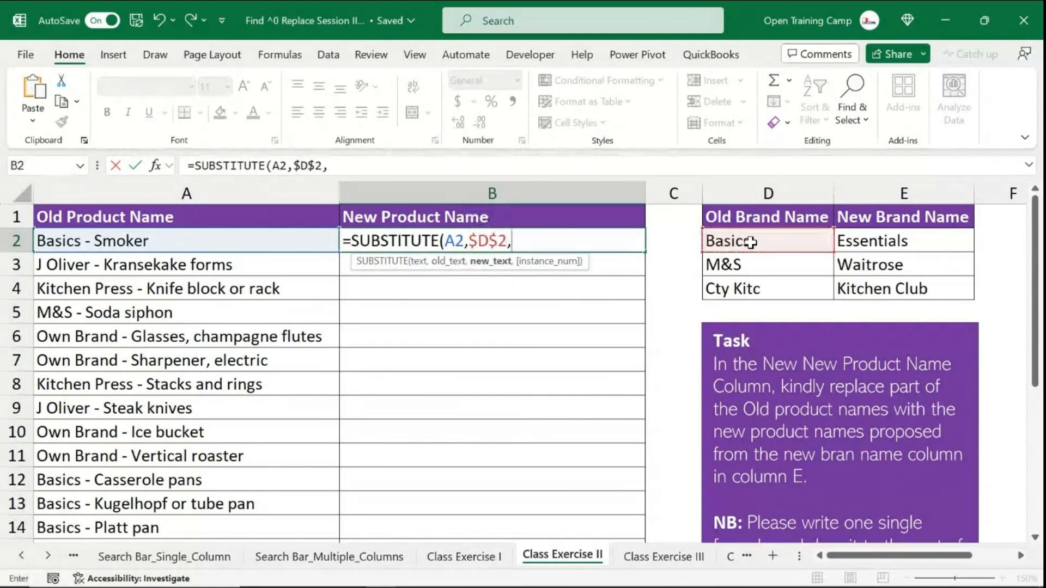
click(907, 243)
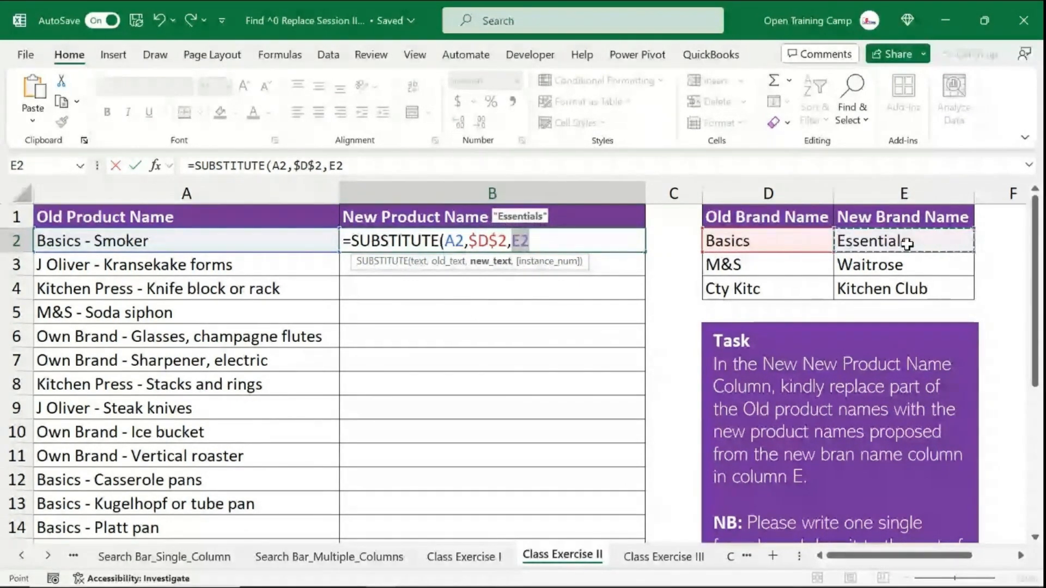
key(F4)
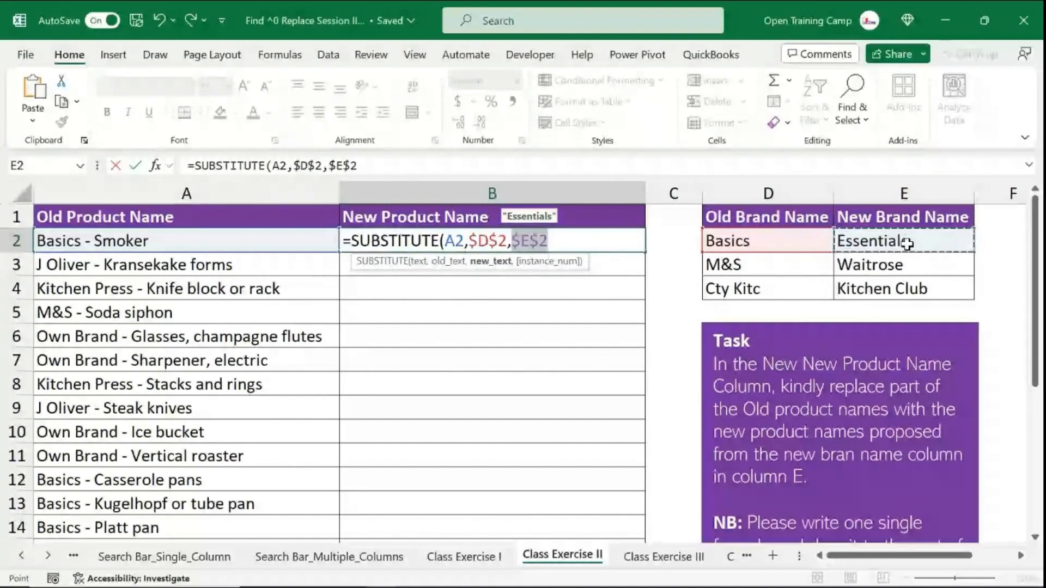
text())
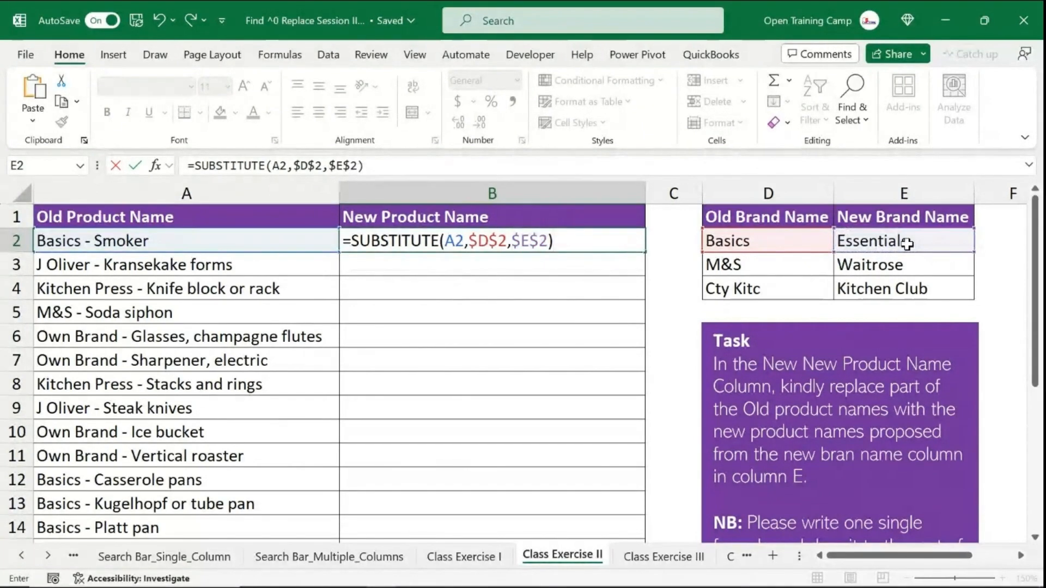
key(Return)
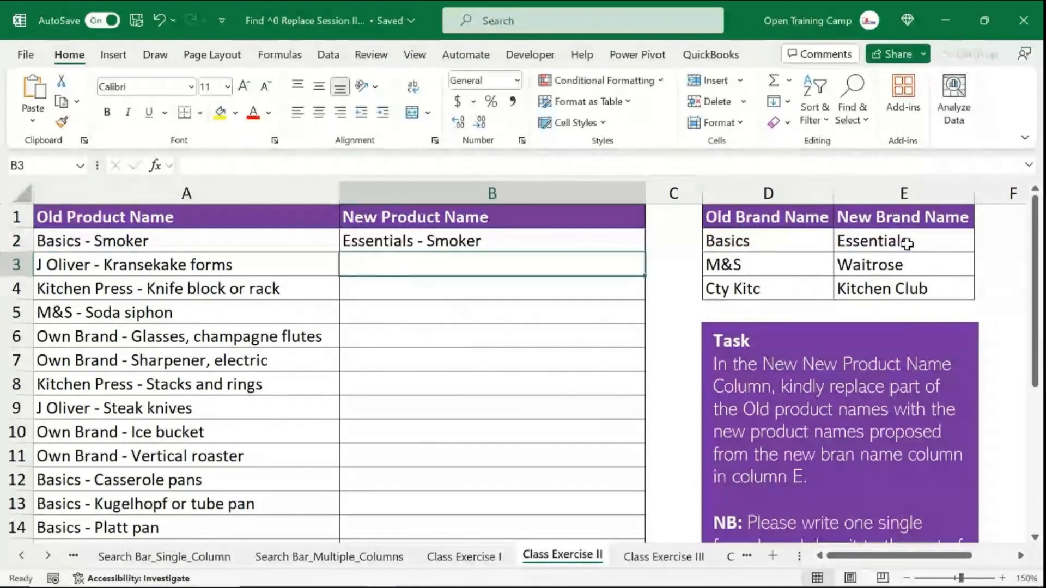
click(385, 249)
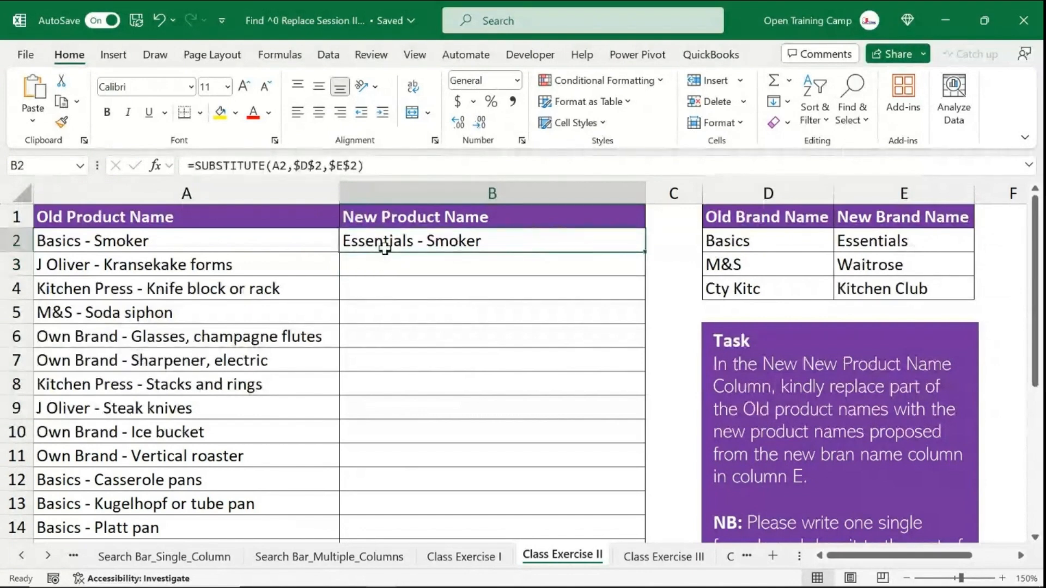
double_click(647, 254)
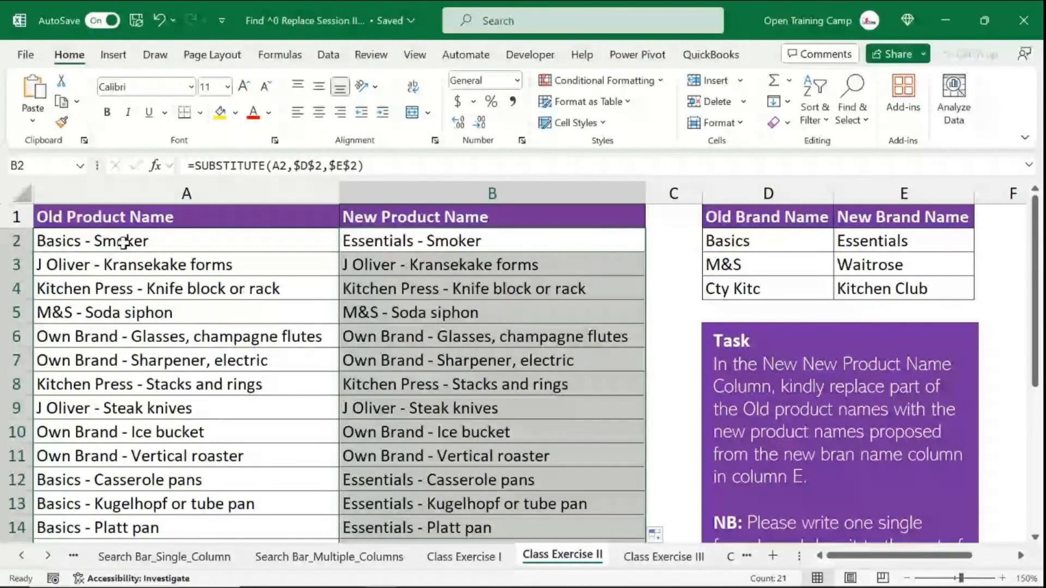
- Compare the old and new product names down the list and check the copied formula in B13
click(96, 243)
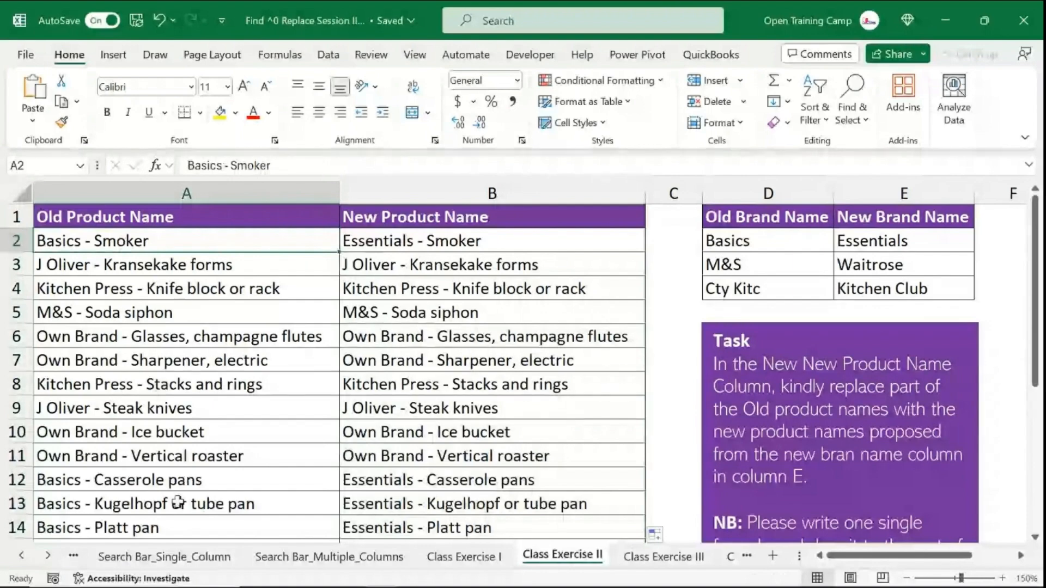
scroll(123, 436, down, 1)
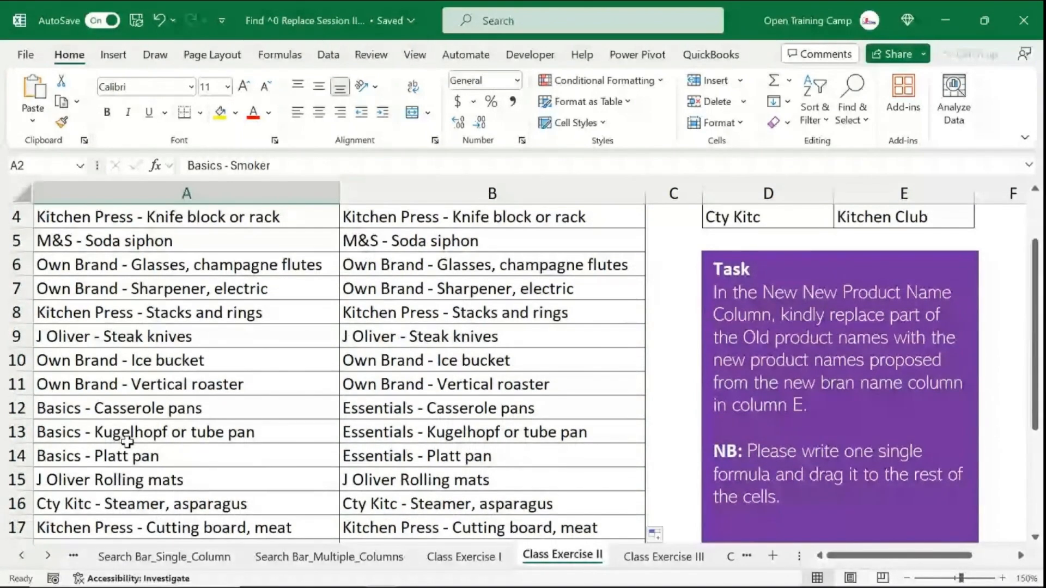
click(70, 408)
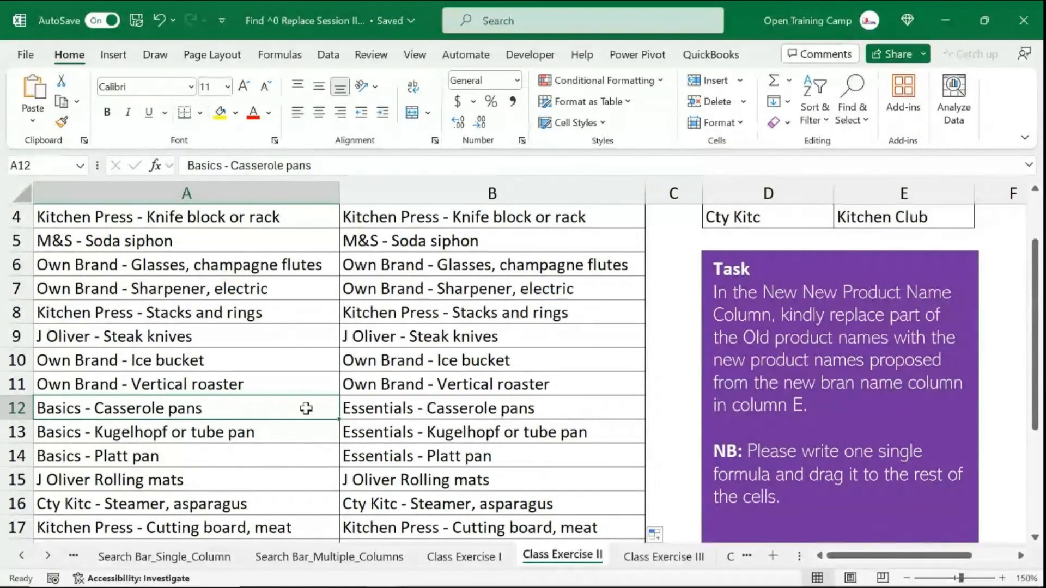
click(68, 430)
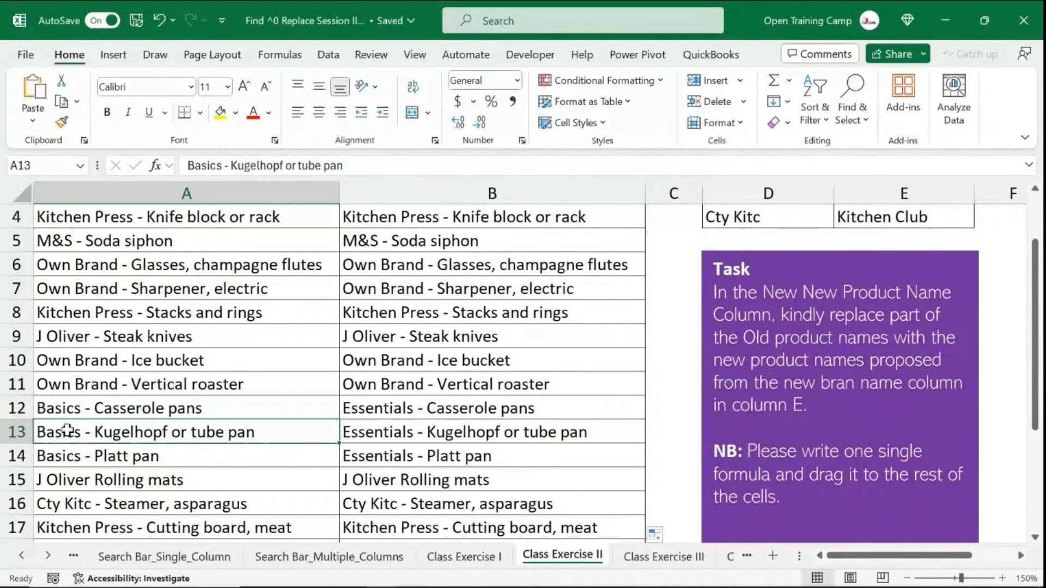
click(372, 431)
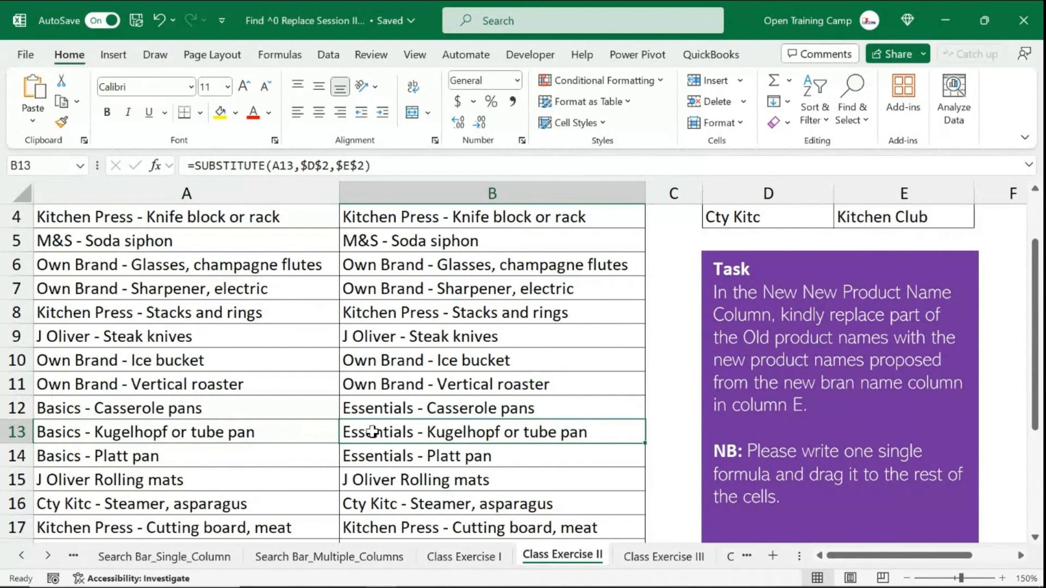
scroll(373, 432, up, 1)
click(392, 241)
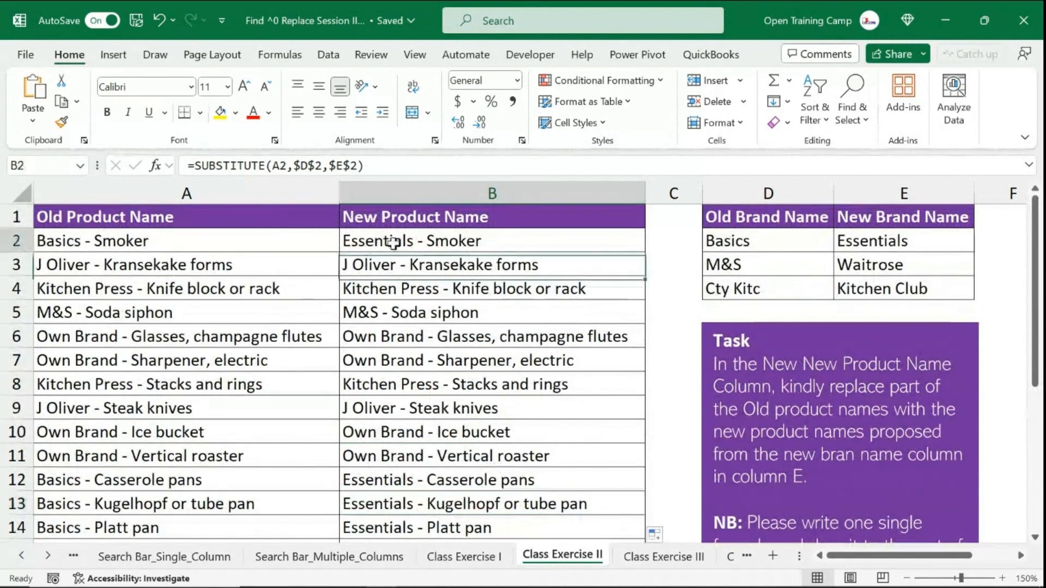
- Wrap the B2 formula in a second SUBSTITUTE replacing $D$3 with $E$3, accepting the suggested parenthesis correction
double_click(393, 242)
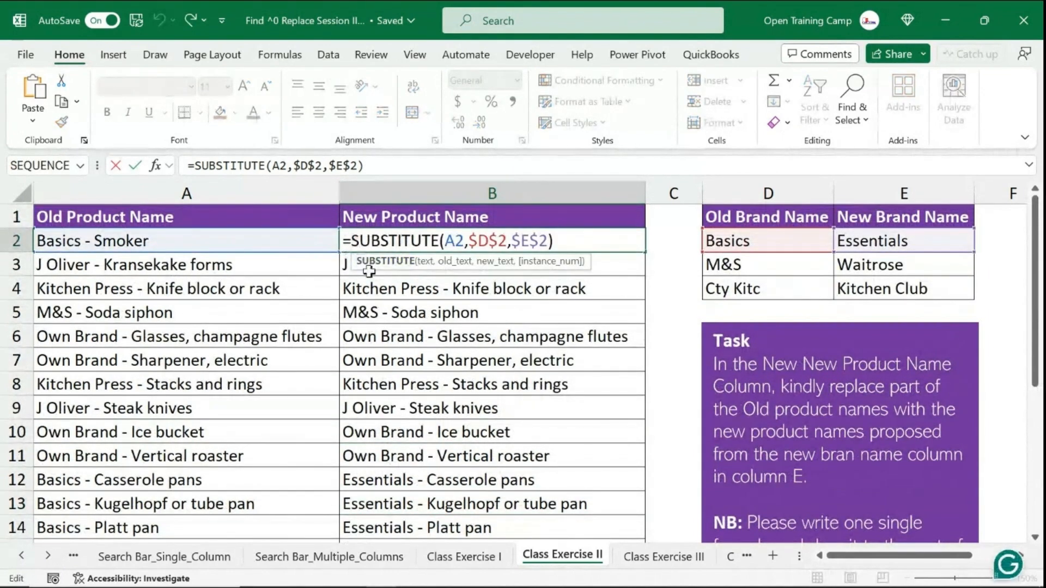
click(351, 237)
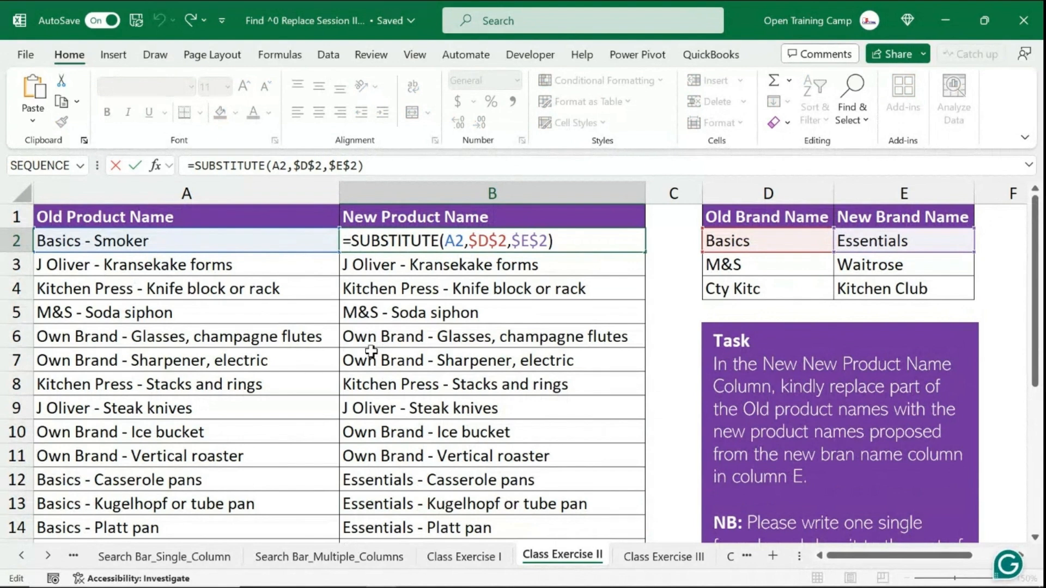
text(susb)
key(BackSpace)
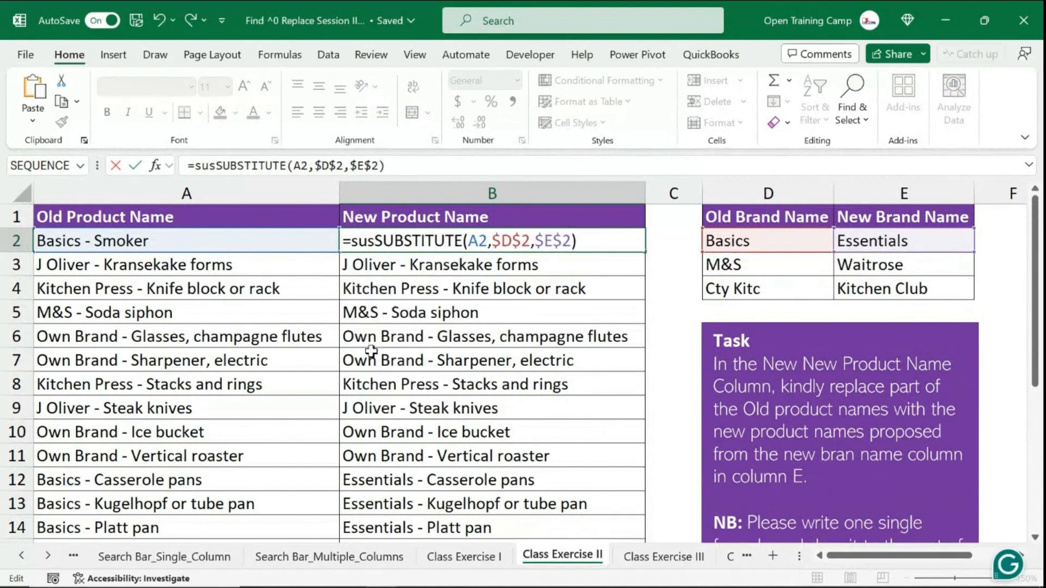
key(Tab)
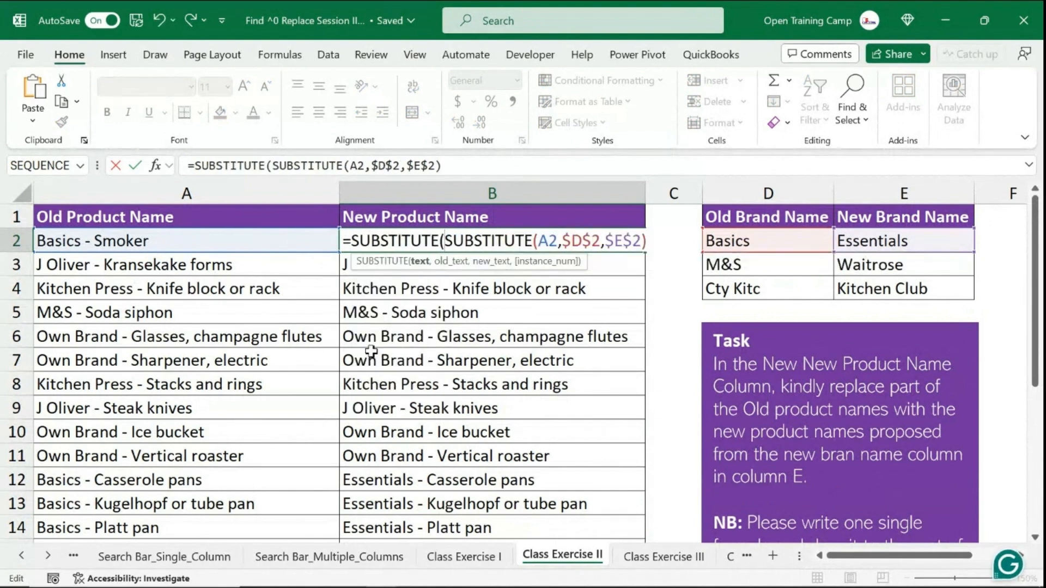
drag(646, 240, 448, 239)
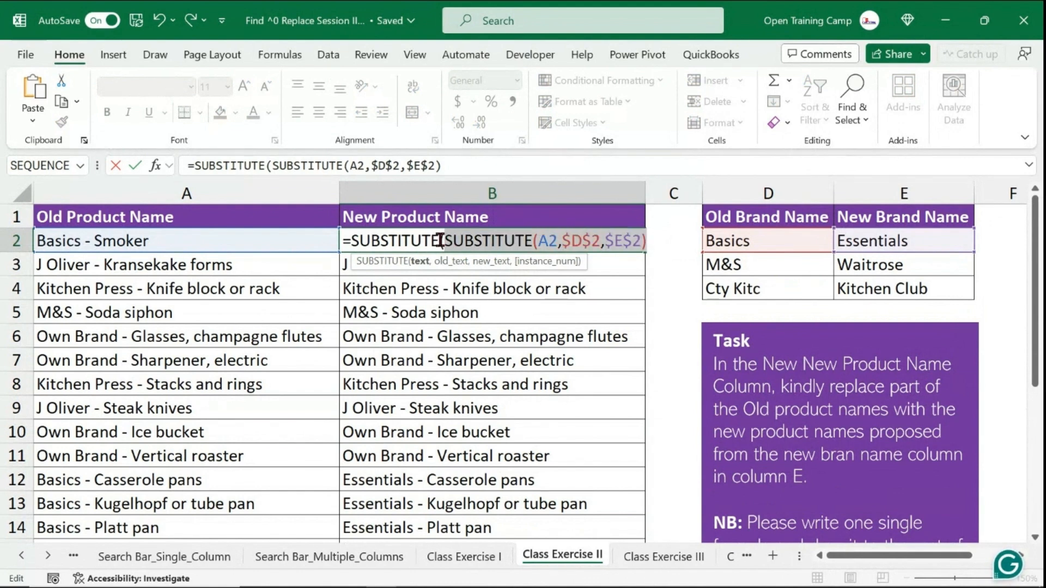
click(657, 241)
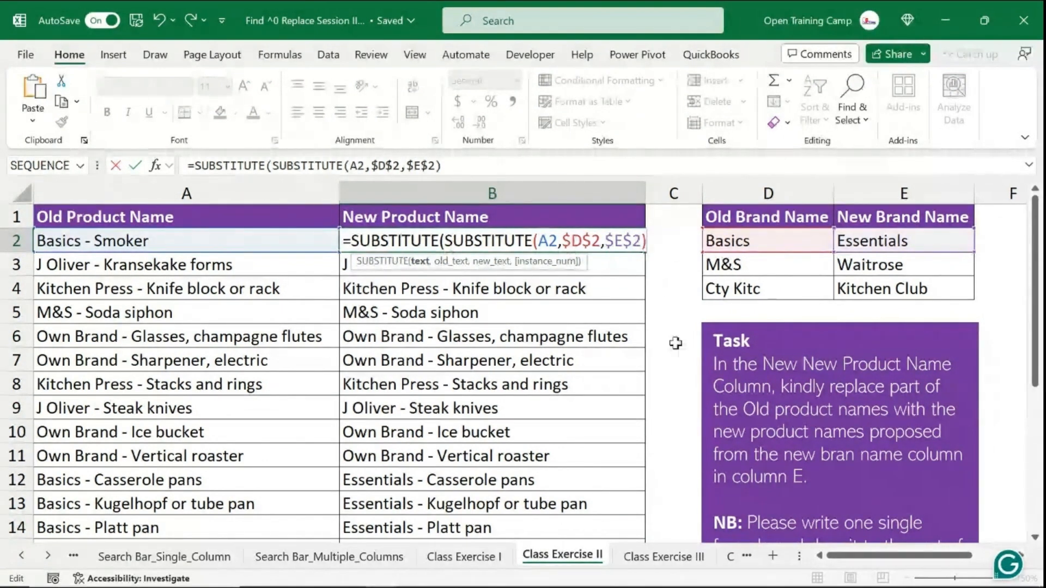
text(,)
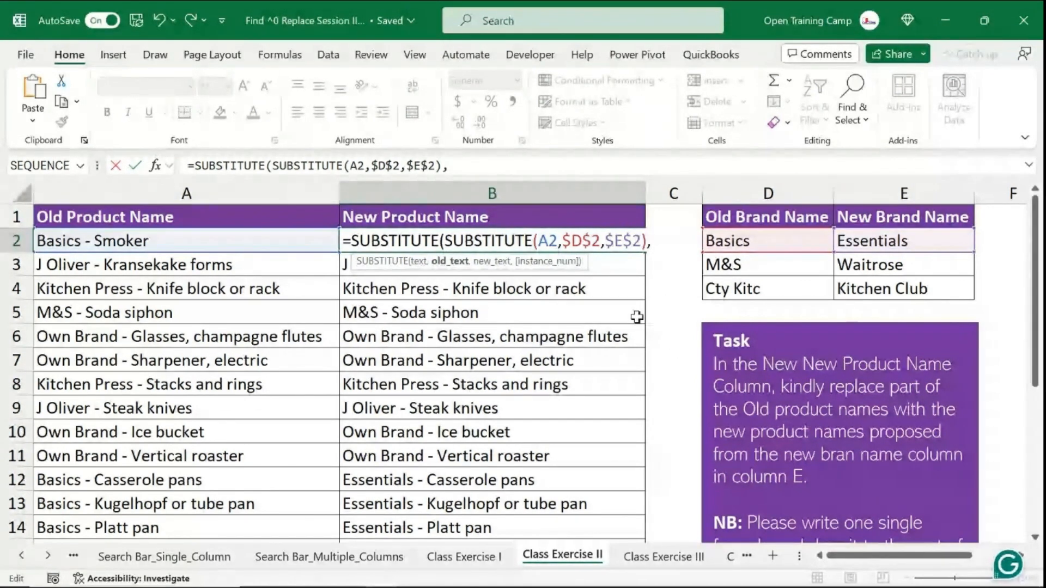
click(764, 271)
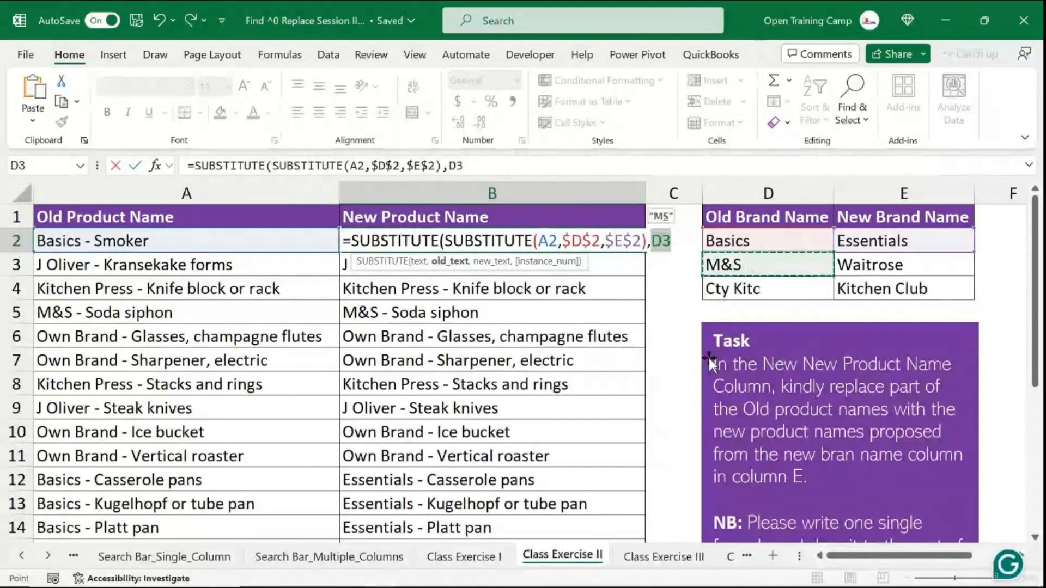
key(F4)
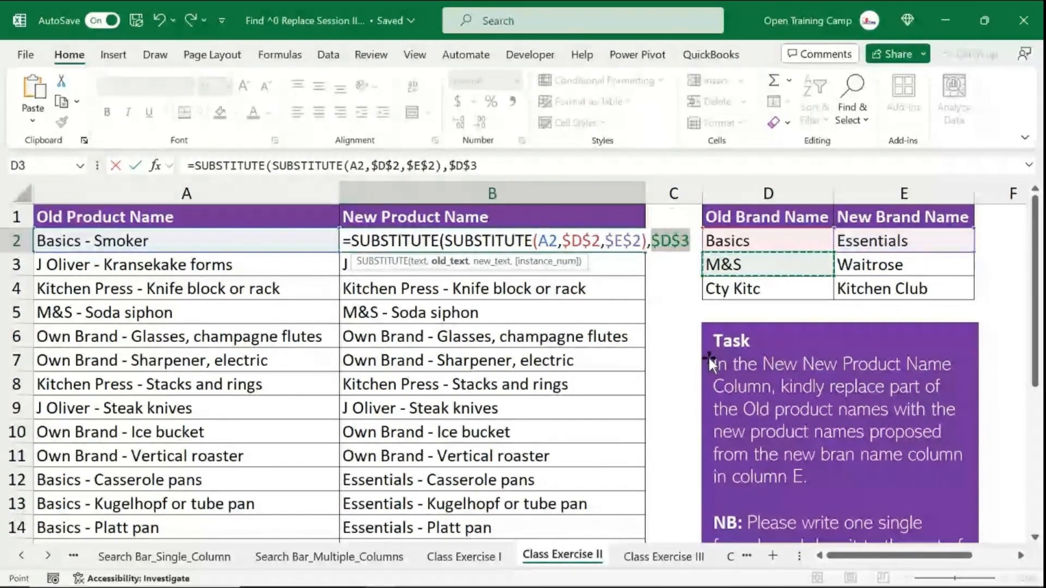
text(,)
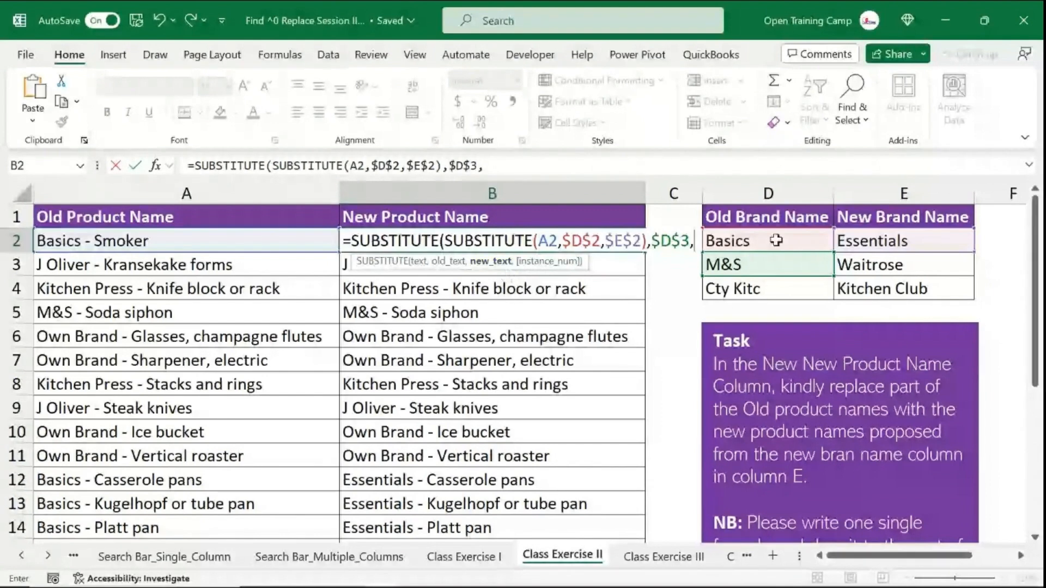
click(868, 265)
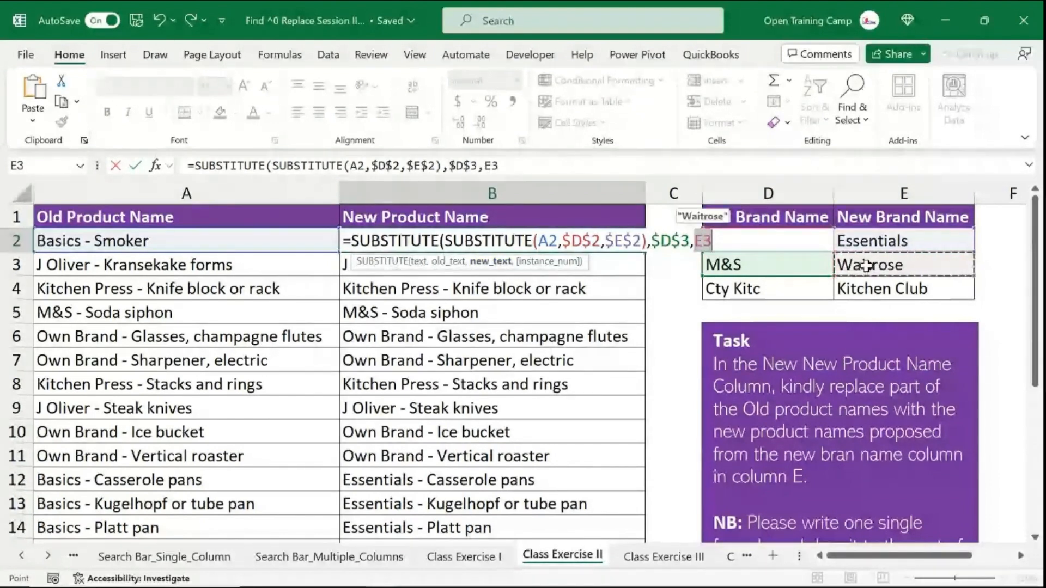
key(F4)
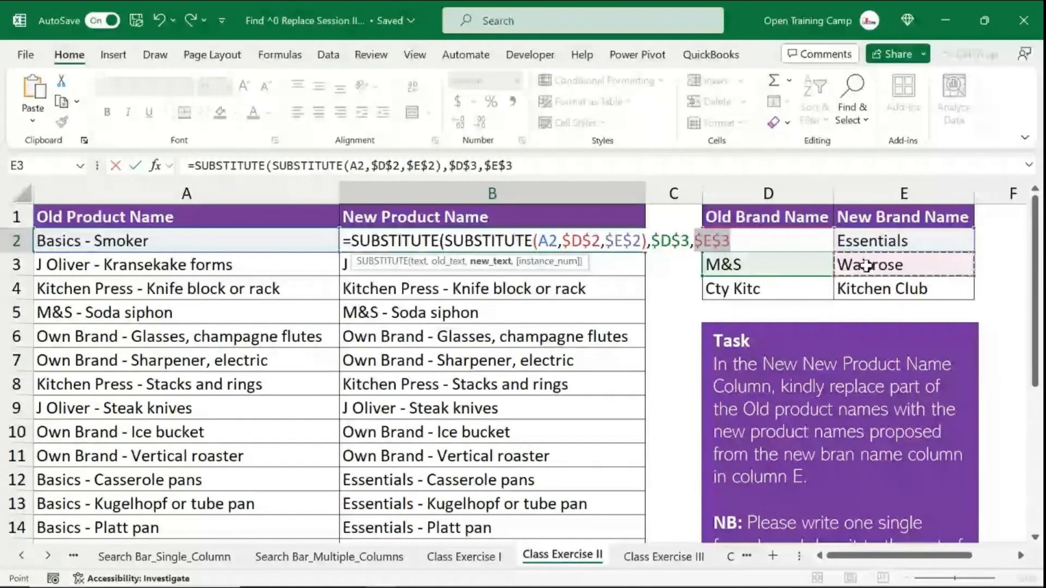
text()))
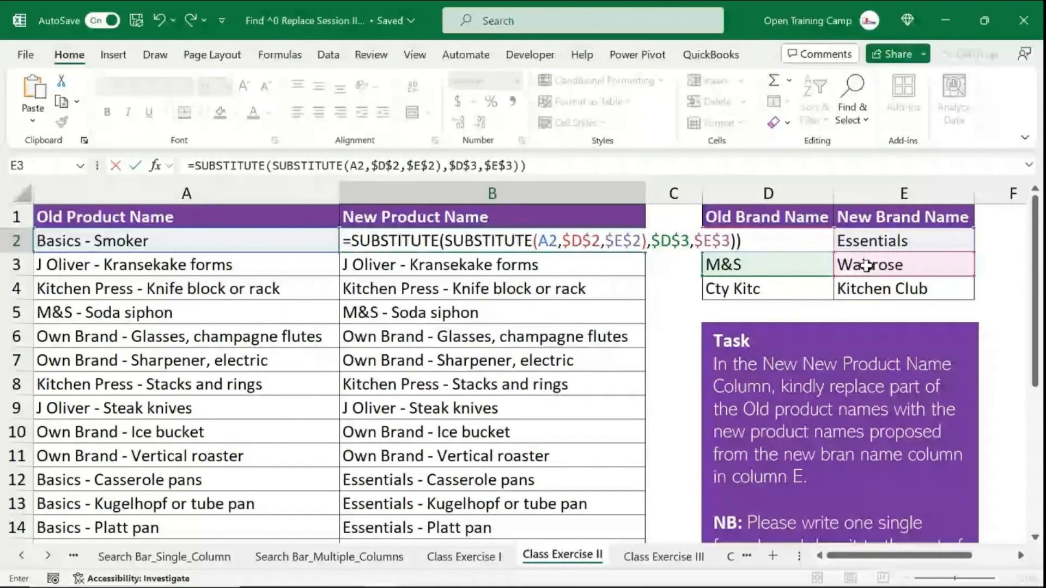
key(Return)
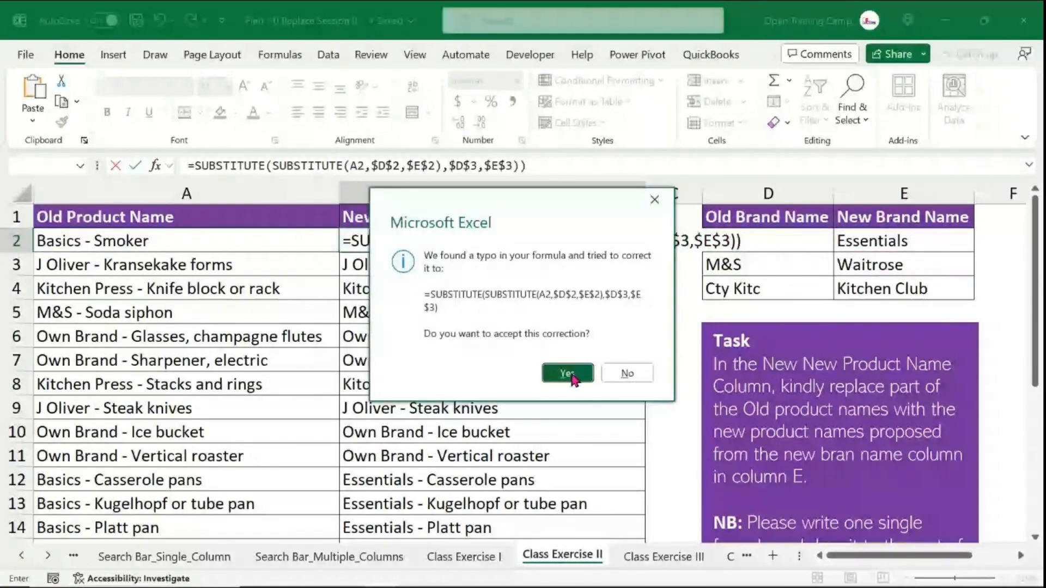
click(568, 373)
- Check the B2 result and the formula still in B5 for the M&S row
click(525, 241)
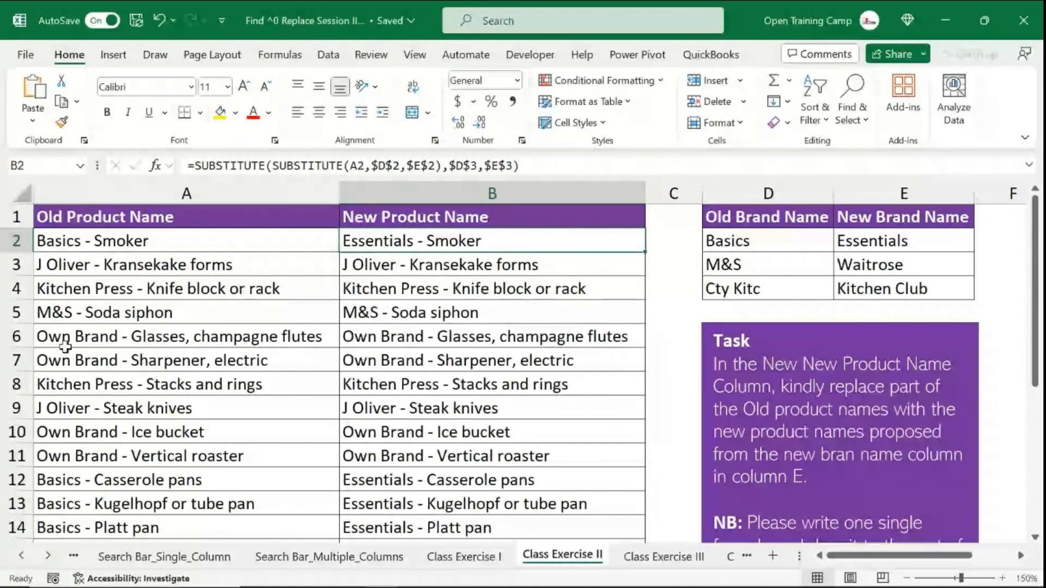
click(16, 312)
click(392, 312)
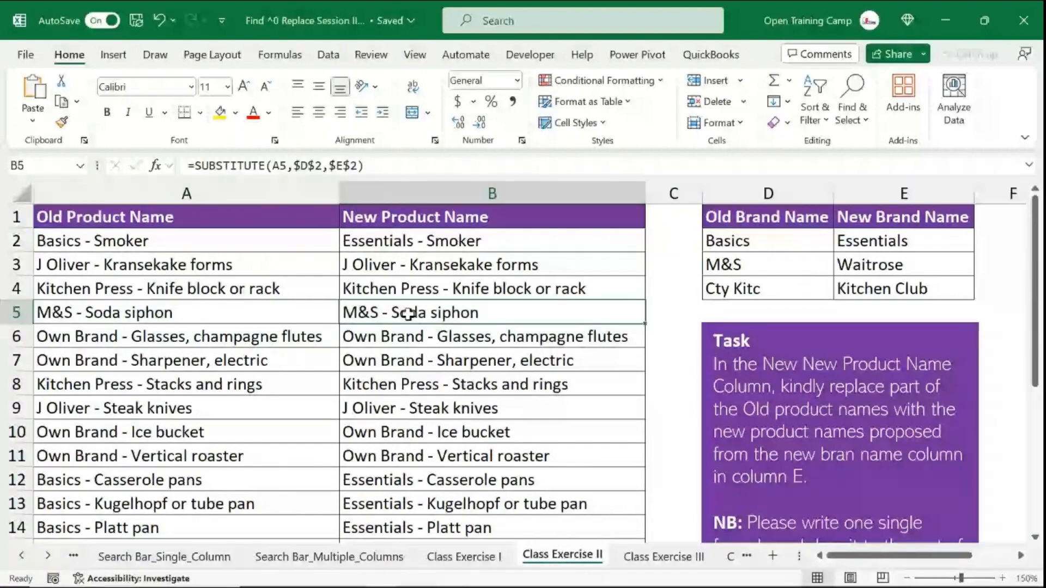
- Fill the two-level SUBSTITUTE formula from B2 down the New Product Name column and check the M&S row in B5
click(485, 250)
double_click(643, 249)
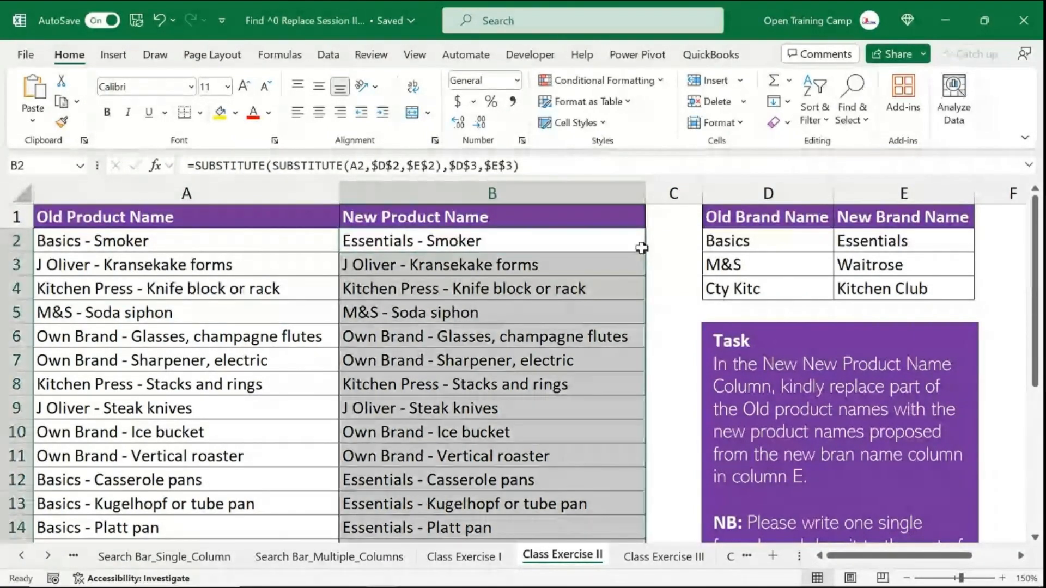
click(516, 409)
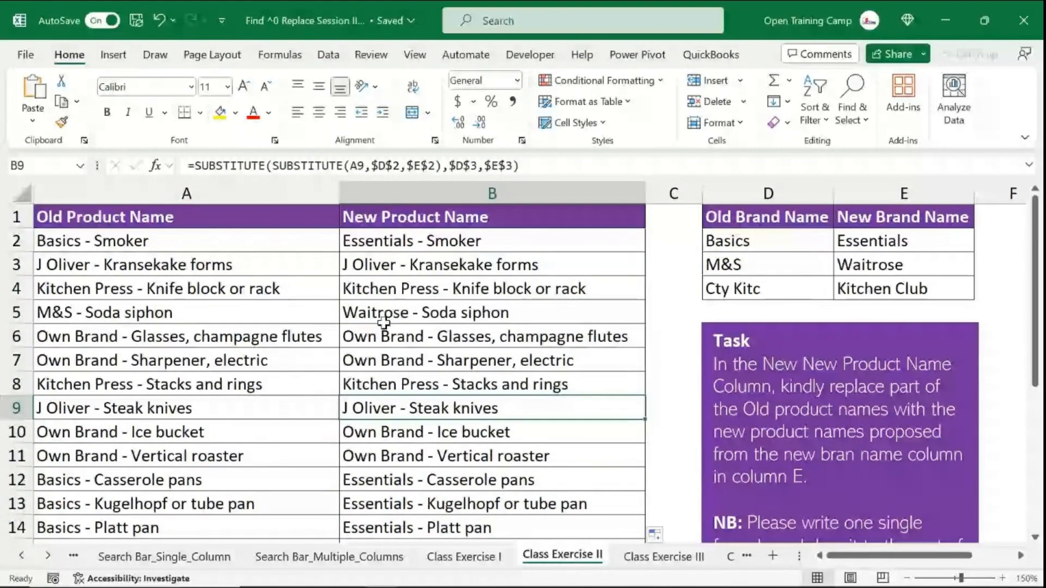
click(384, 322)
click(76, 311)
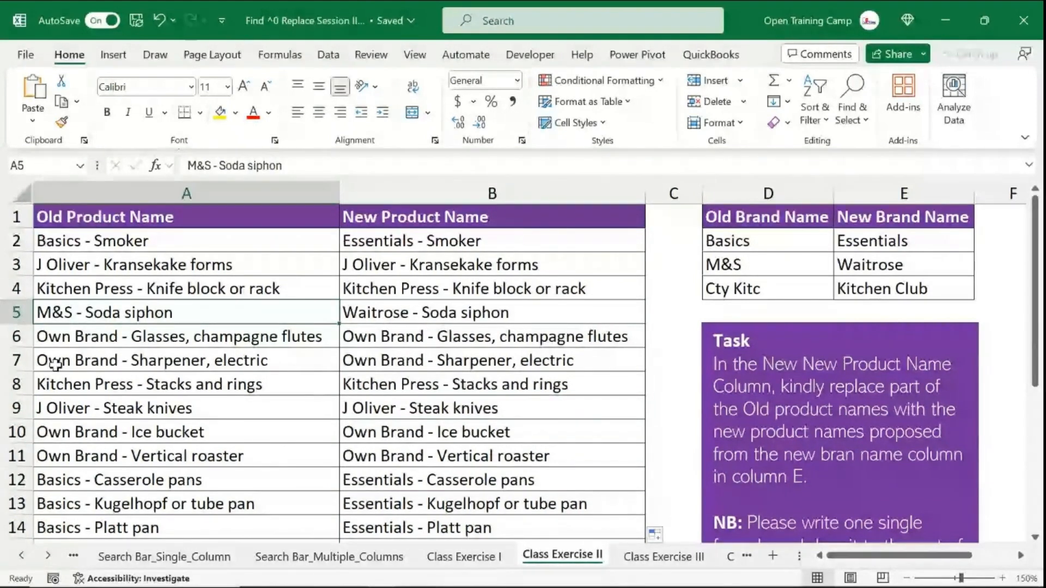
click(397, 323)
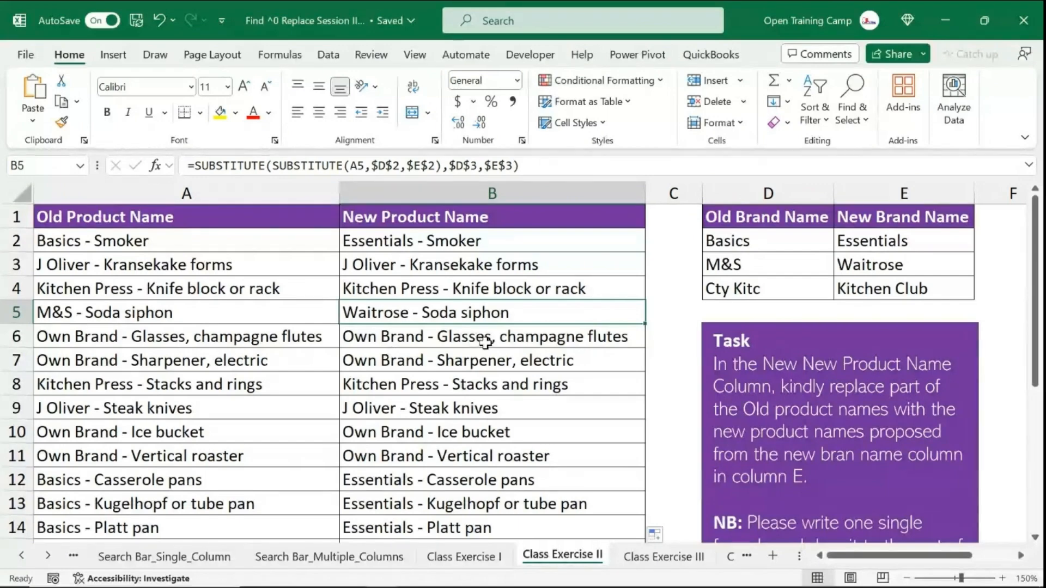
- Wrap the B2 formula in a third SUBSTITUTE replacing $D$4 with $E$4, accepting the suggested parenthesis correction
double_click(476, 243)
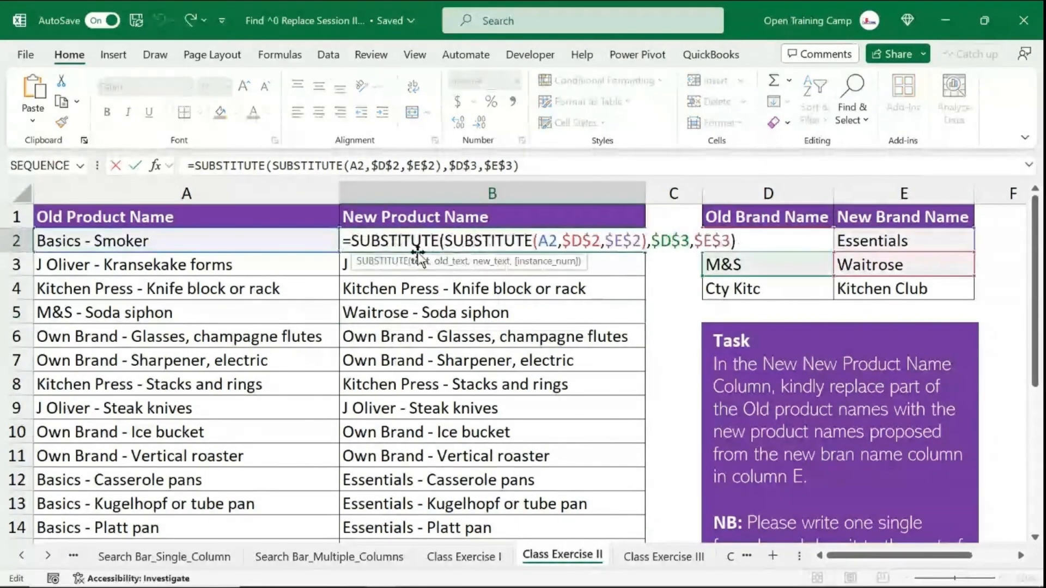
click(355, 241)
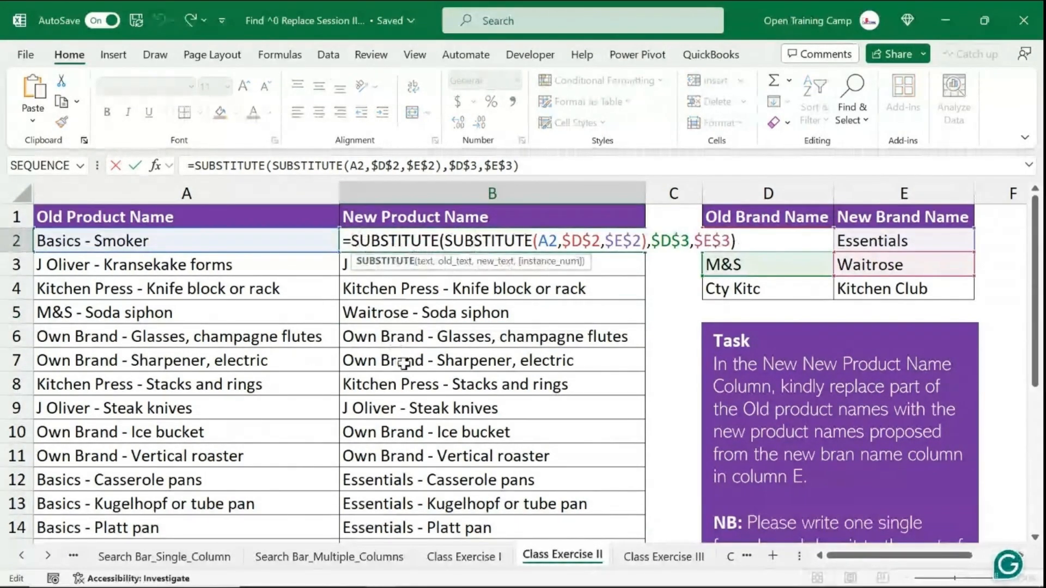
text(su)
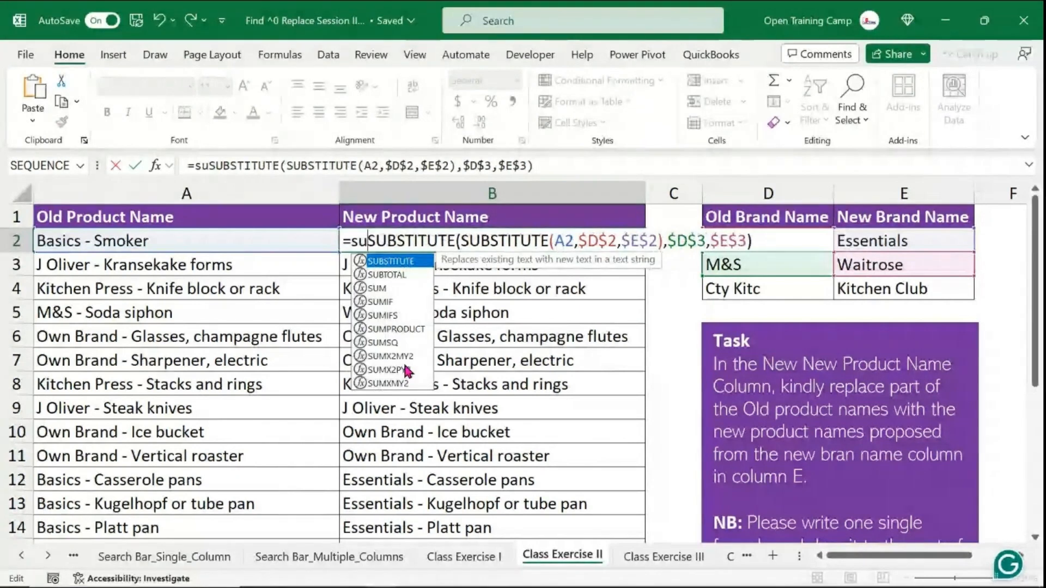
text(bs)
key(Tab)
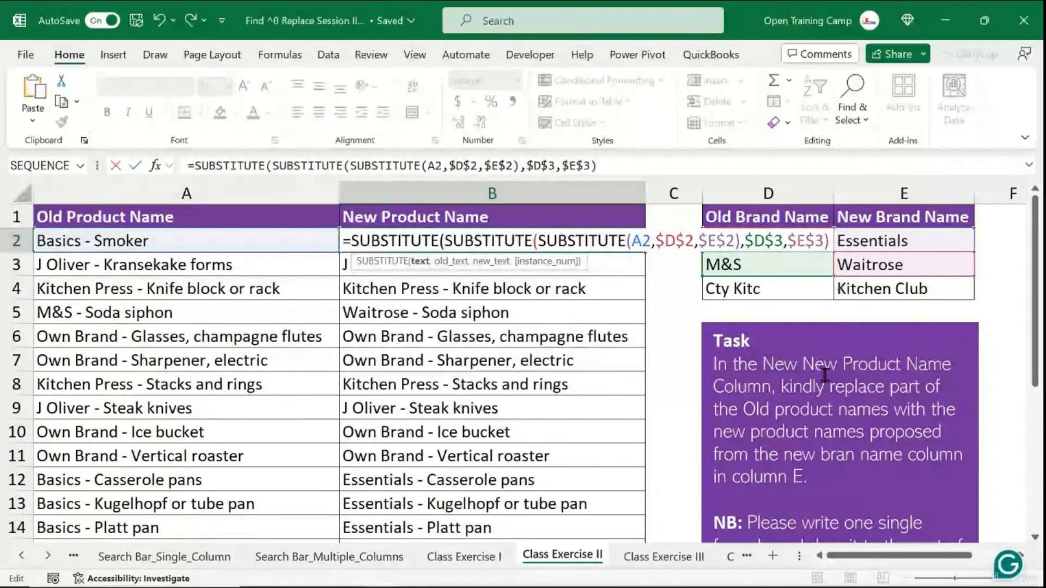
text(,)
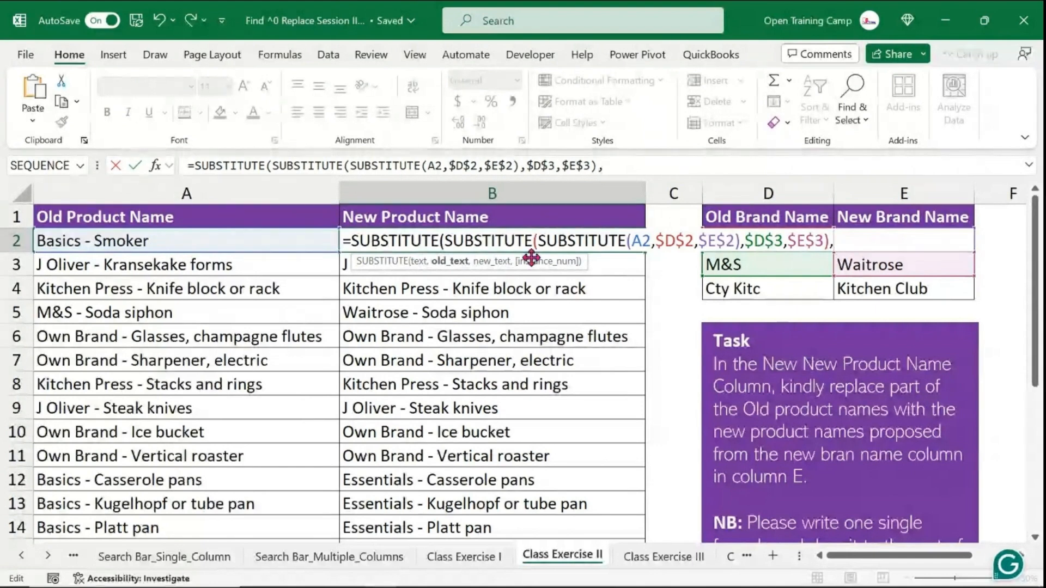
click(743, 290)
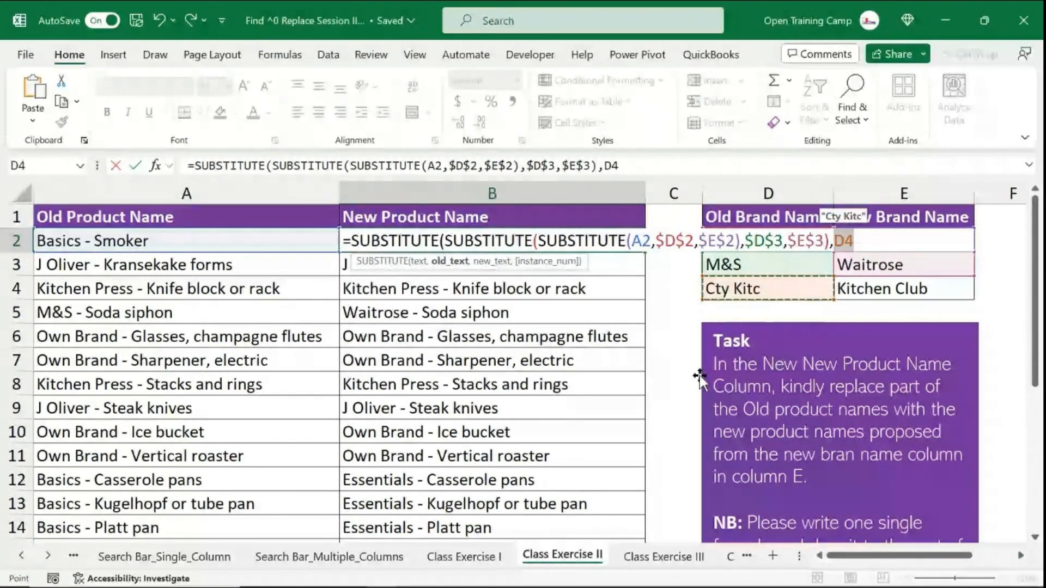
key(F4)
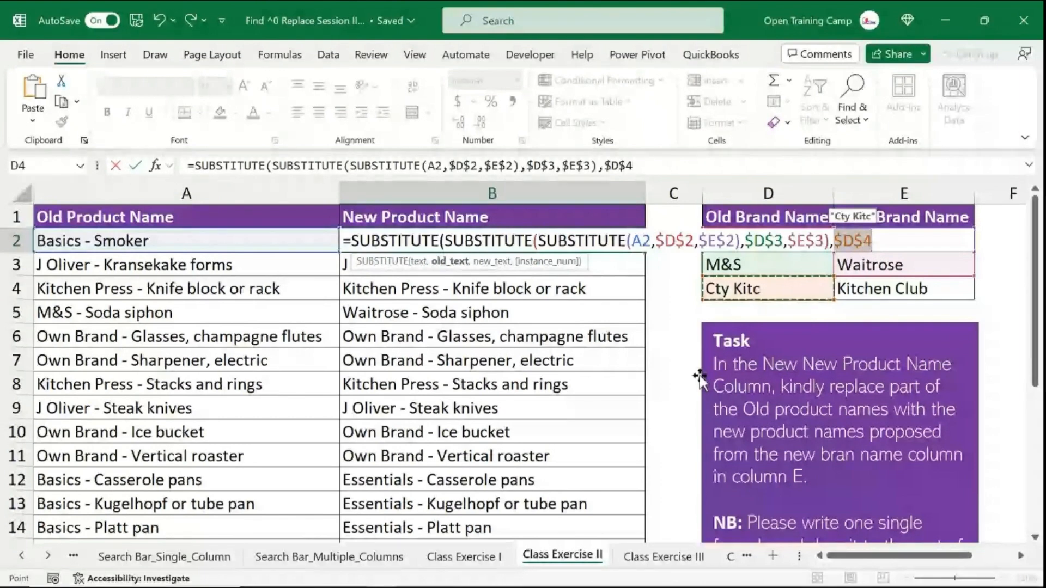
text(,)
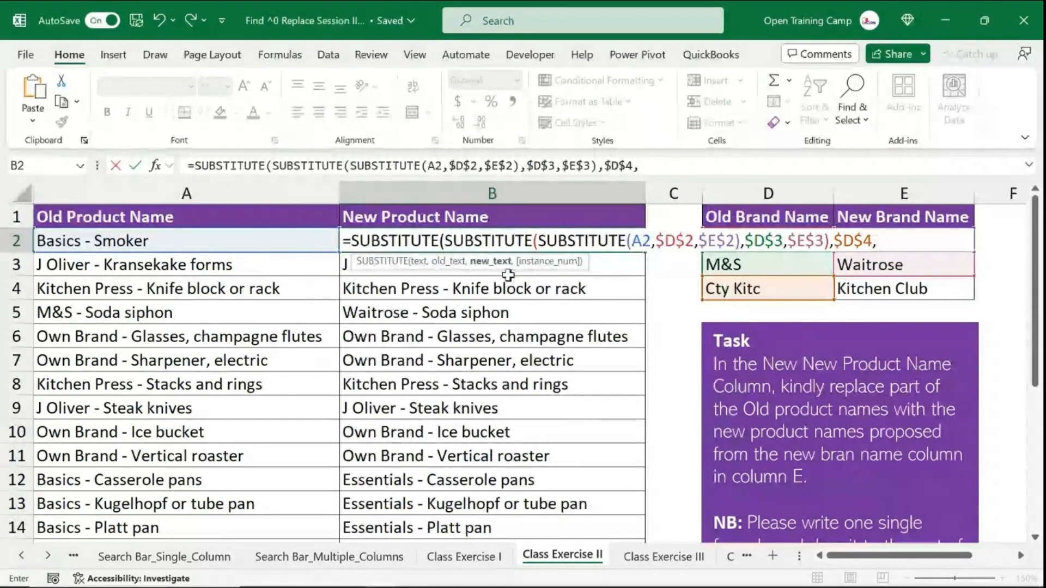
click(893, 293)
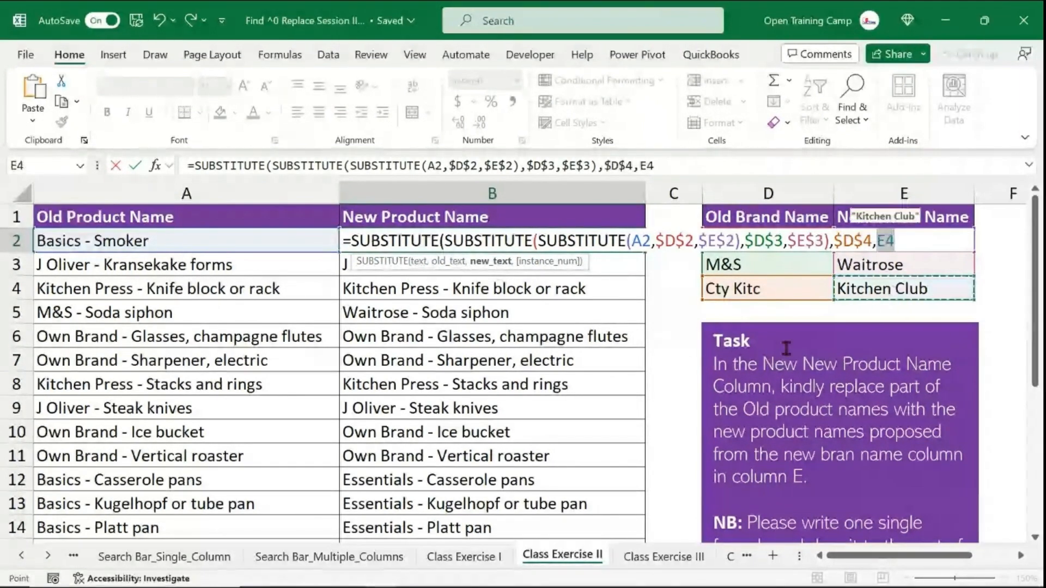
key(F4)
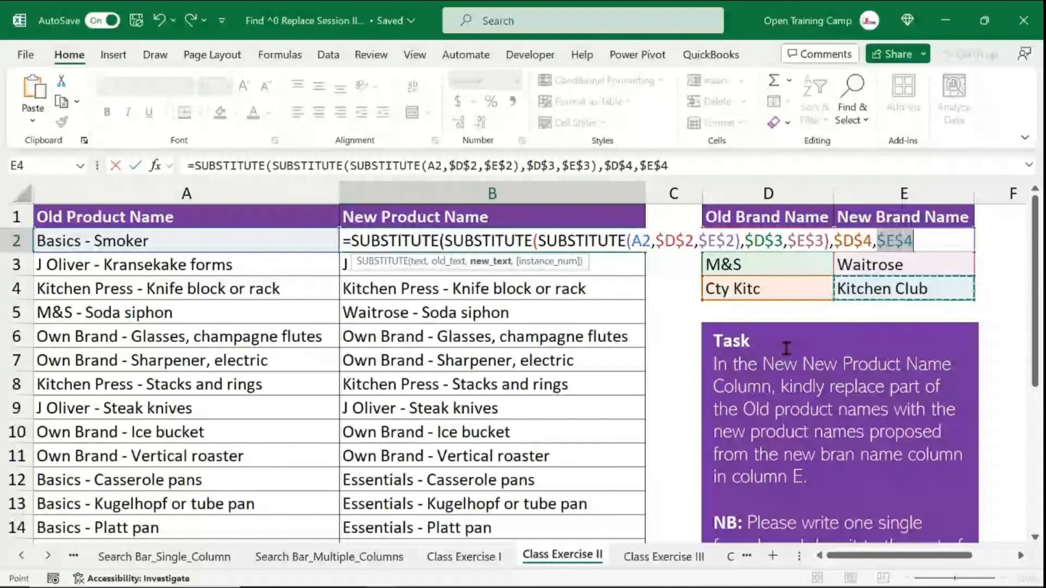
text())
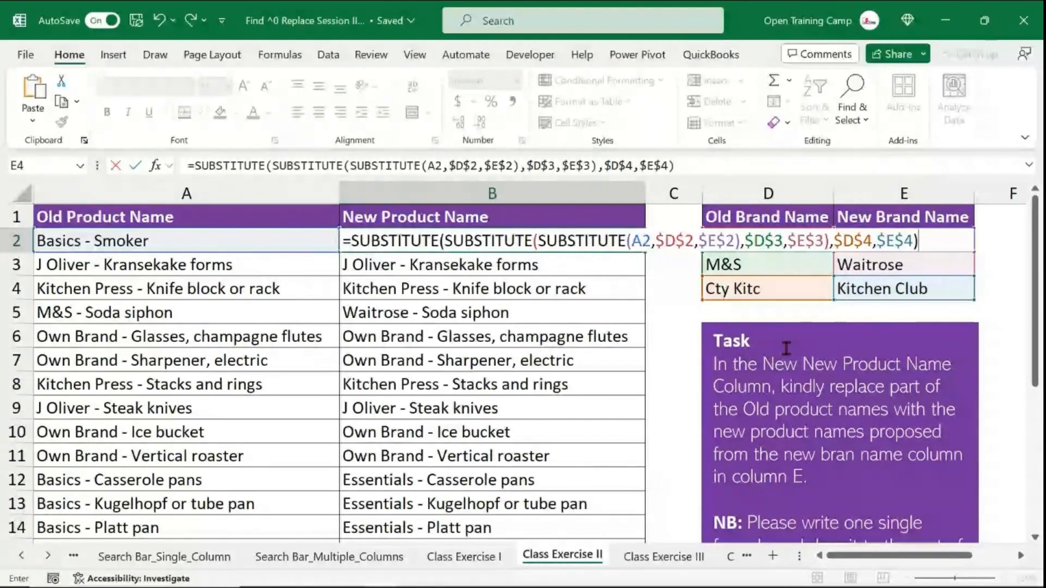
text())
key(Return)
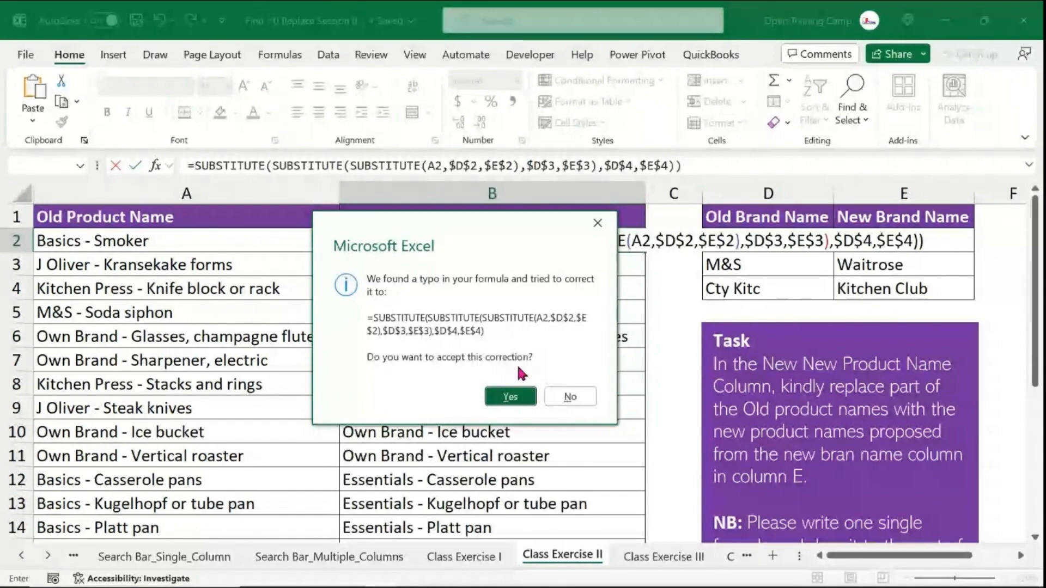
click(511, 396)
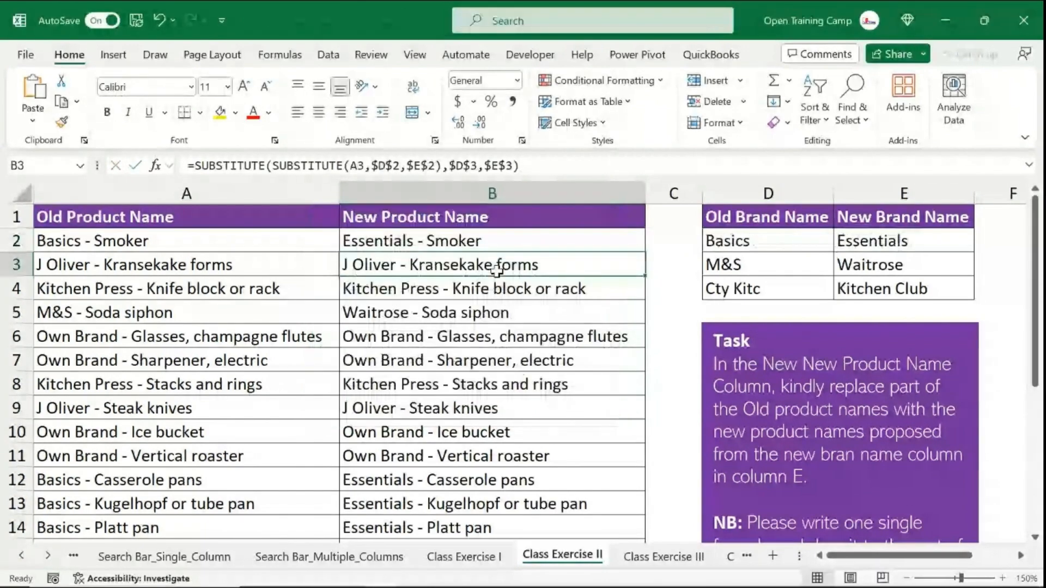
- Fill the three-level SUBSTITUTE formula from B2 down the New Product Name column
click(541, 244)
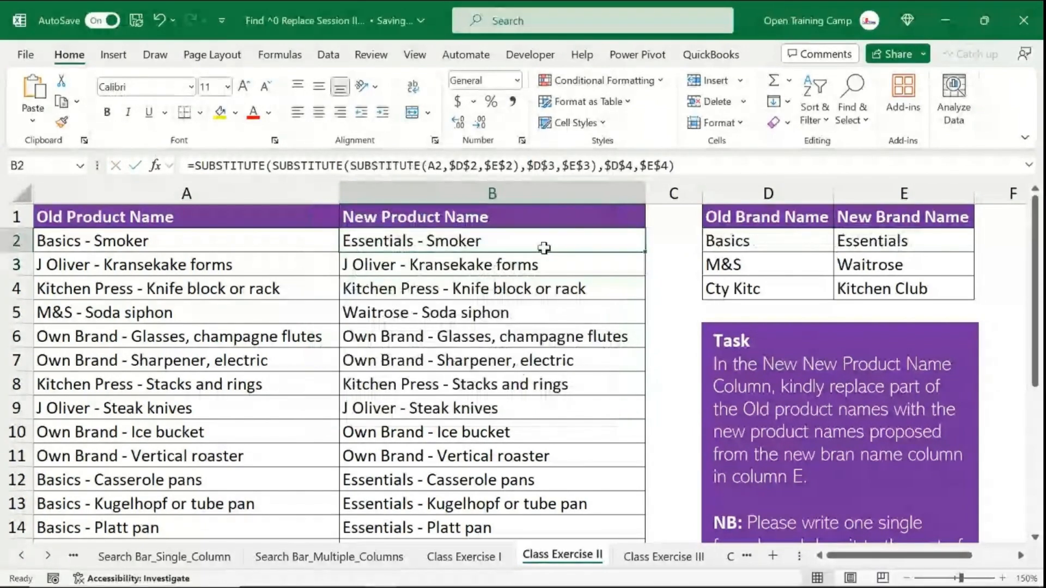
double_click(650, 255)
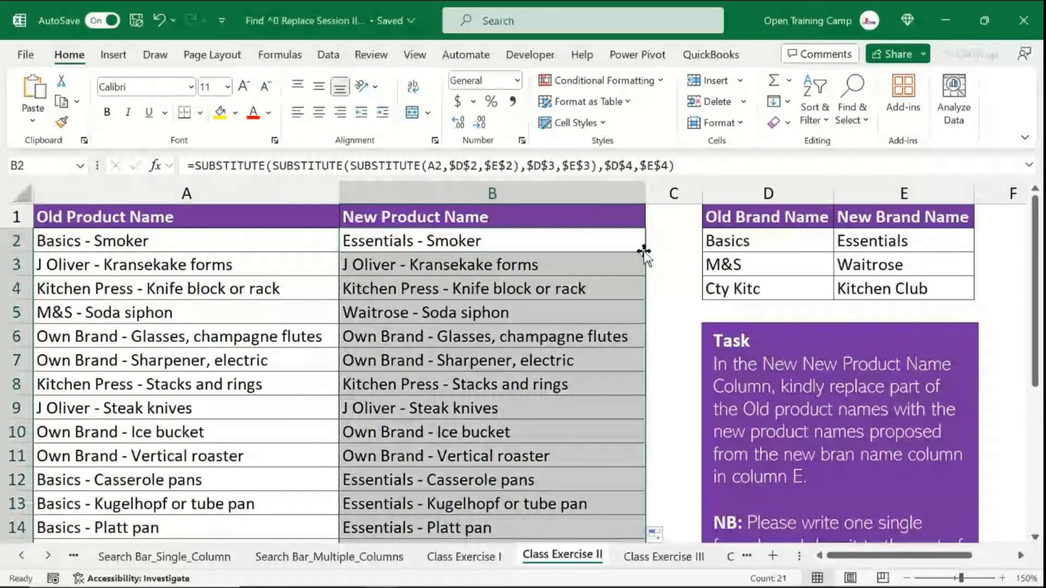
click(456, 390)
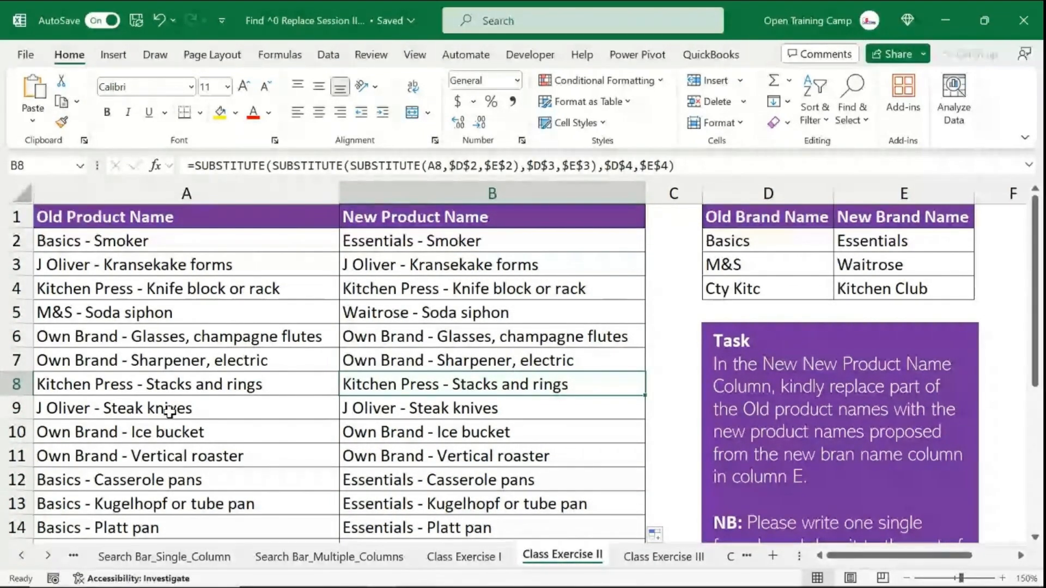
- Review the converted names down the list, including the Cty Kitc row, and reopen the B2 formula
scroll(169, 412, down, 3)
scroll(169, 412, down, 1)
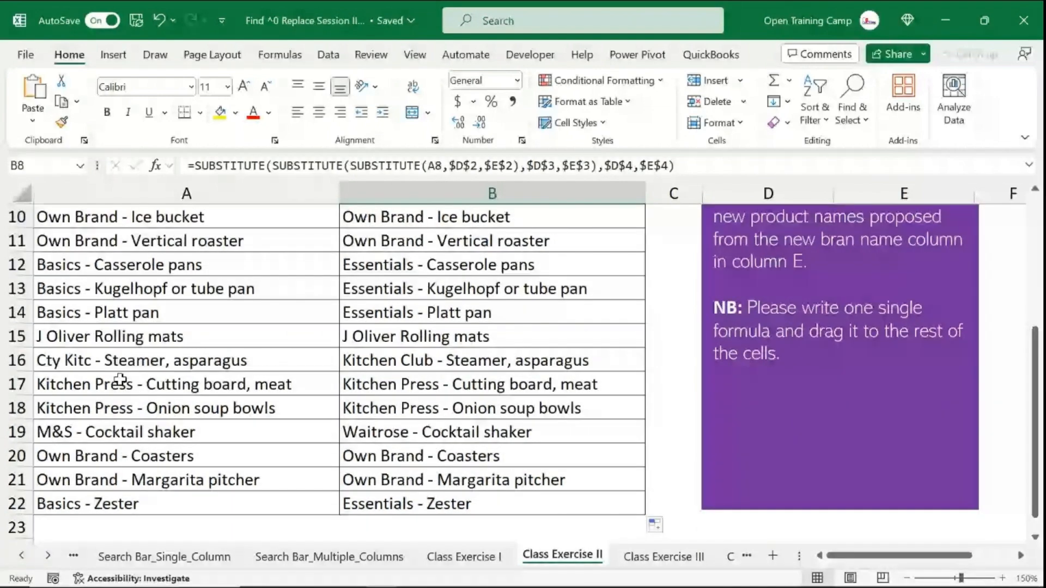
click(120, 361)
click(16, 360)
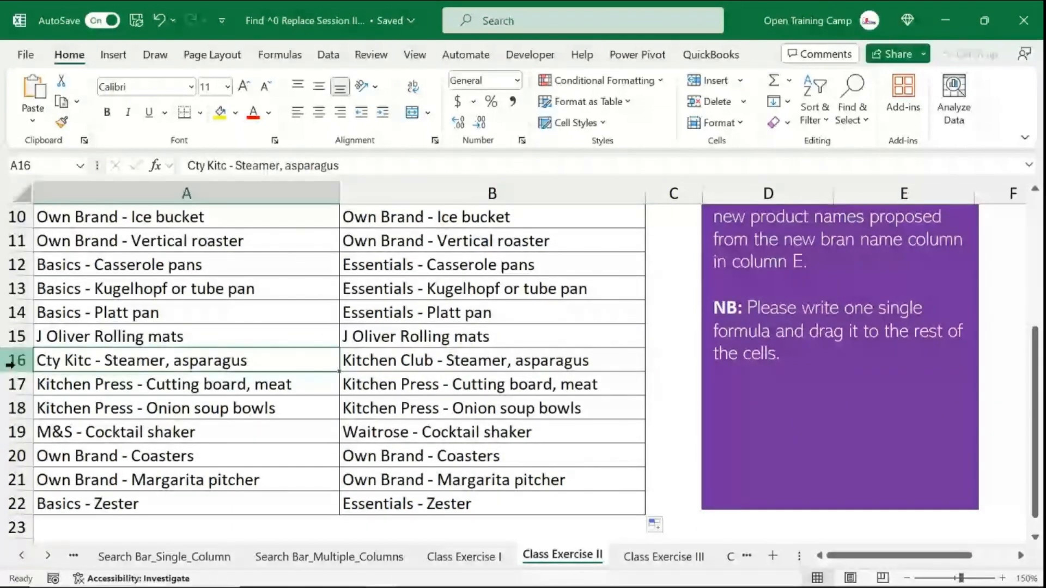
click(404, 364)
scroll(202, 384, down, 3)
scroll(202, 384, up, 6)
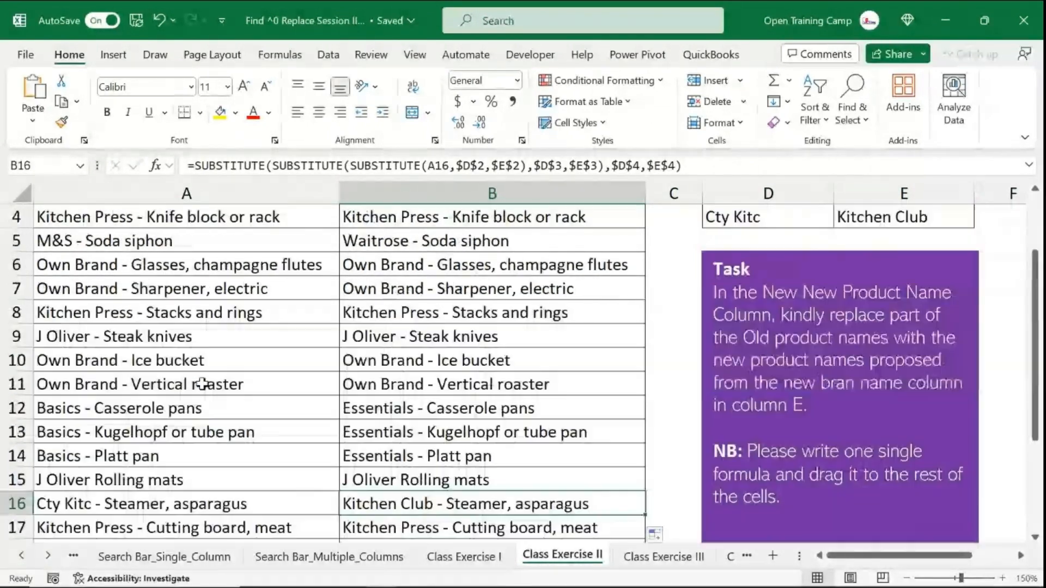
click(454, 242)
double_click(454, 242)
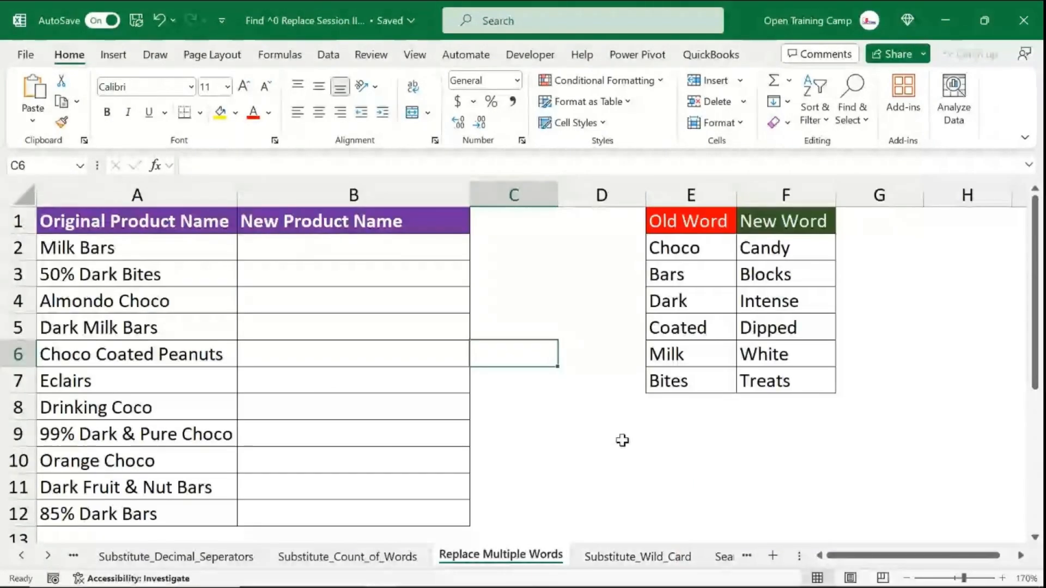
- Switch to the Replace Multiple Words sheet and examine the original product names and the Old Word / New Word table
click(622, 440)
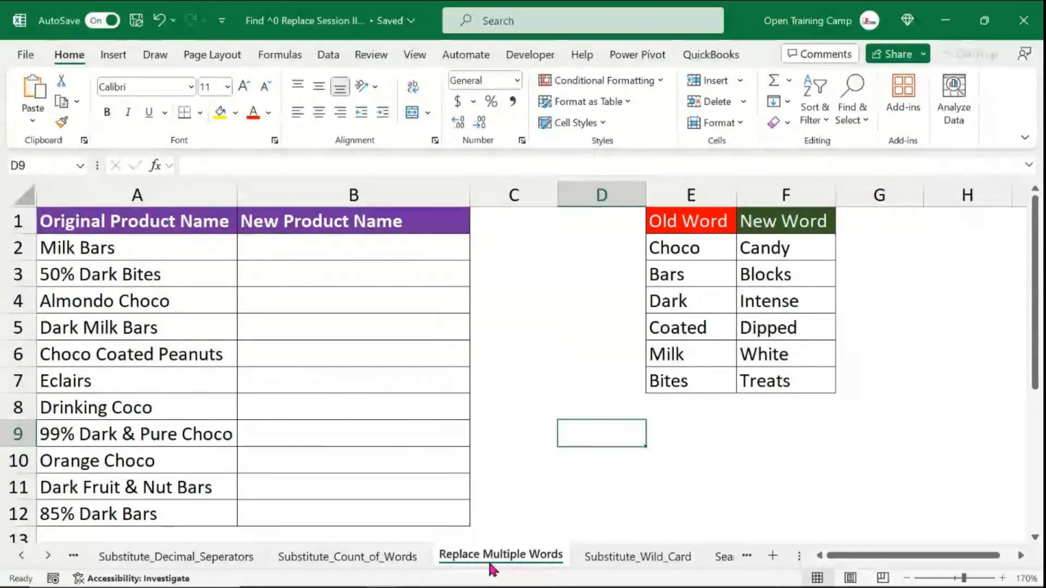
click(137, 195)
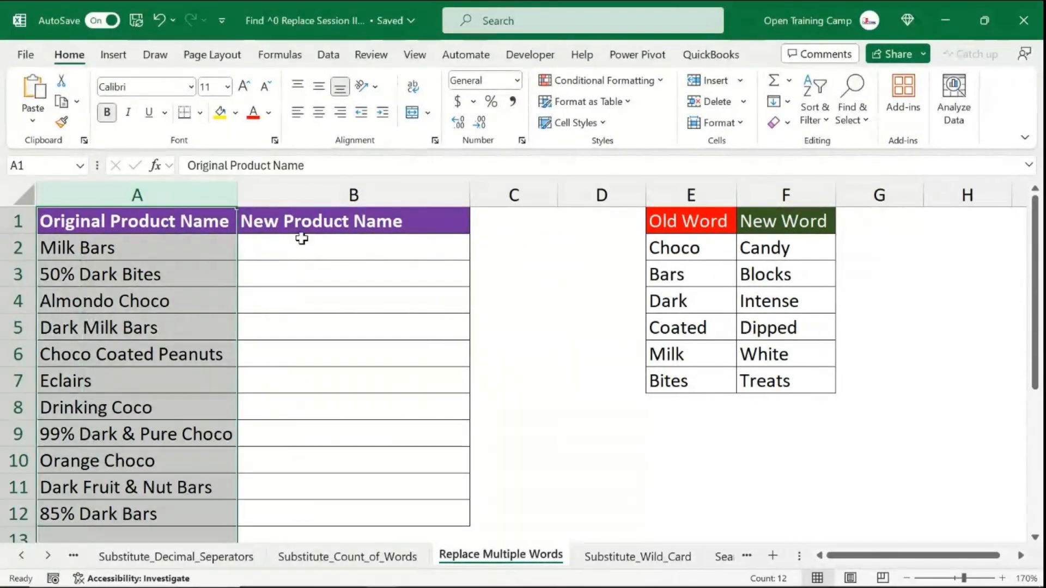
click(301, 239)
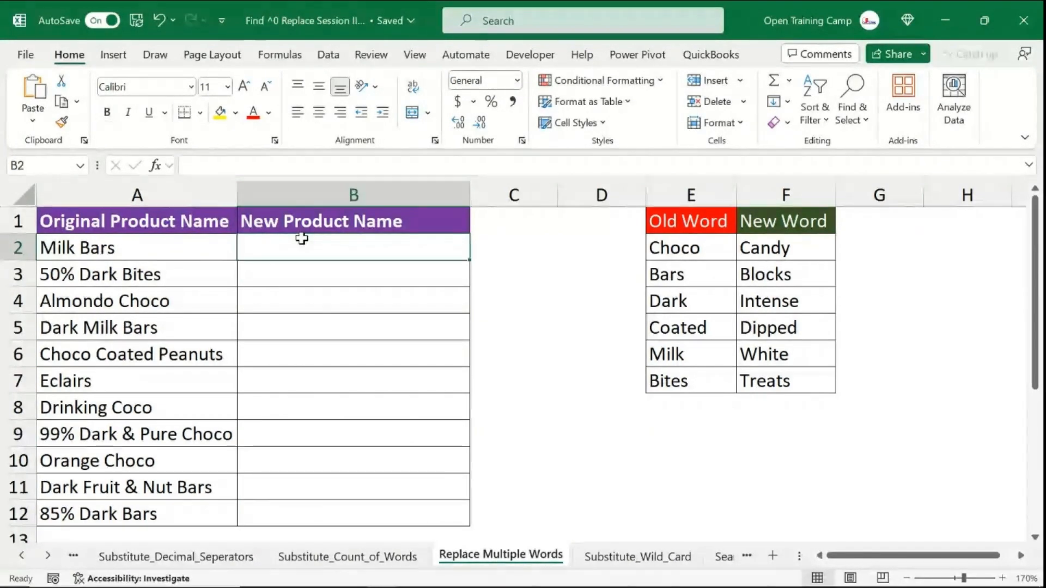
click(139, 199)
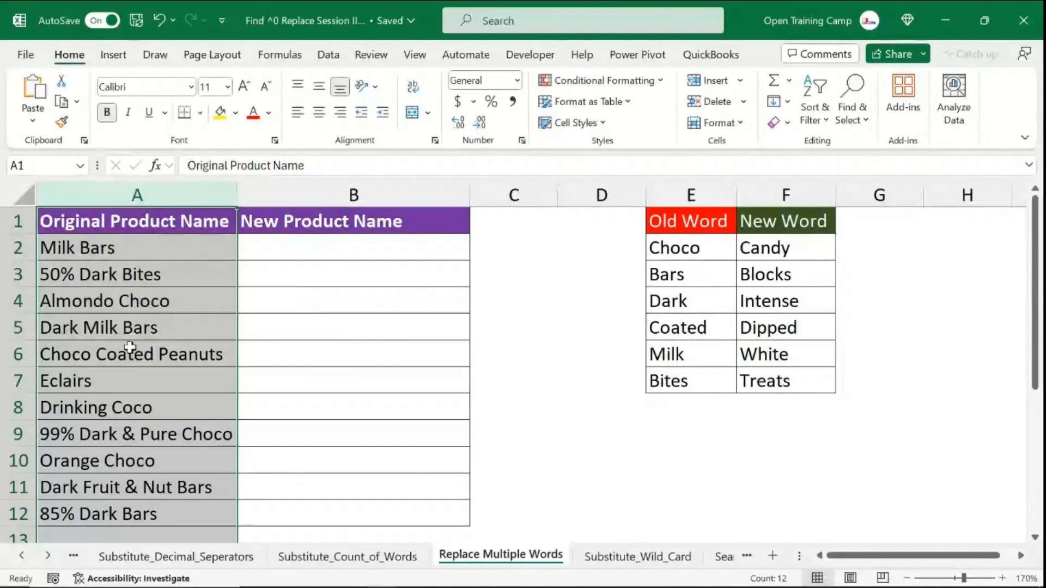
click(73, 249)
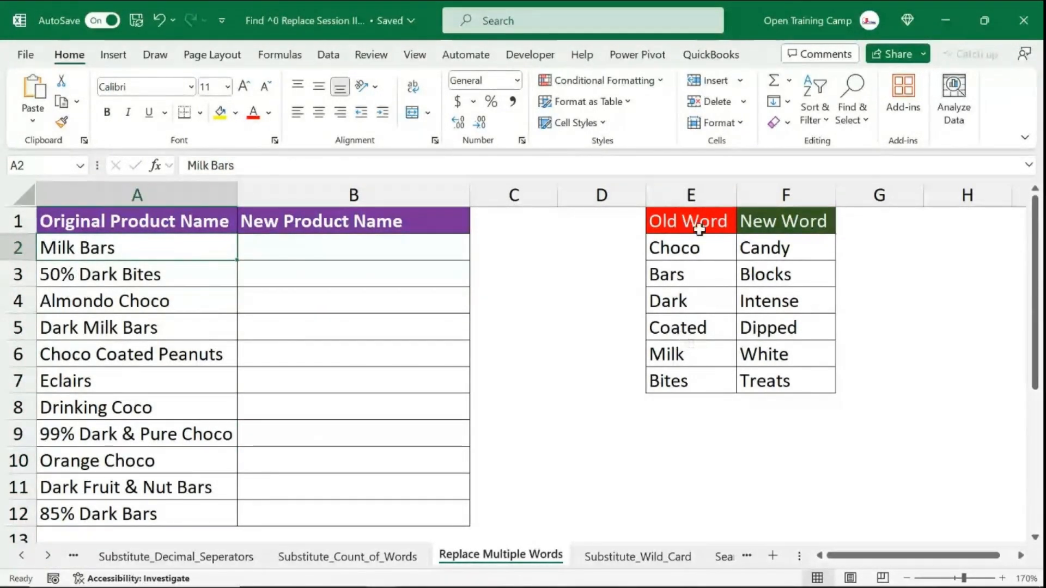
drag(693, 223, 694, 381)
click(682, 355)
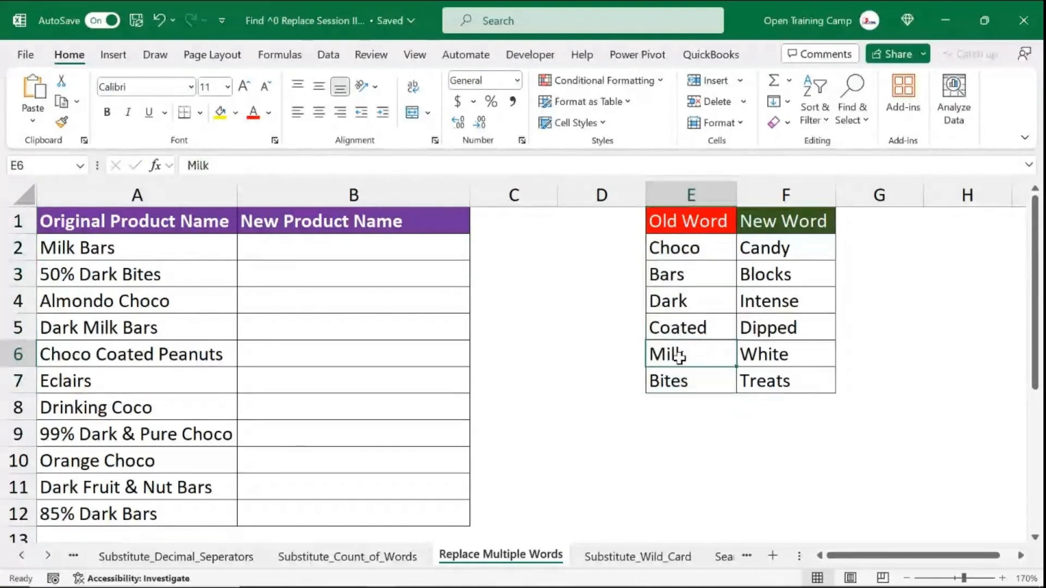
click(788, 352)
click(81, 244)
click(304, 243)
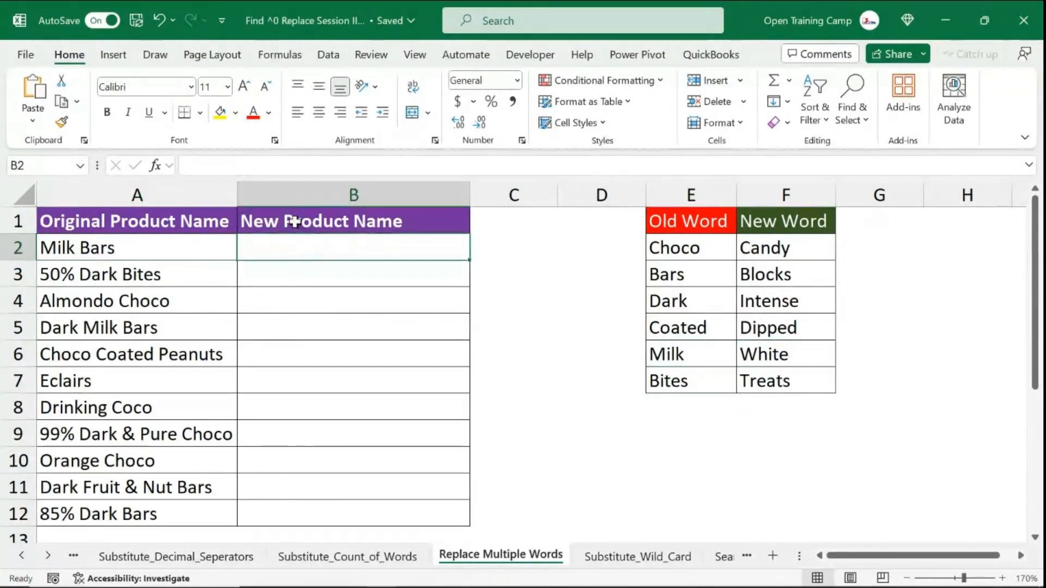
- Enter White Blocks in B2 as the manually replaced name for Milk Bars
text(White)
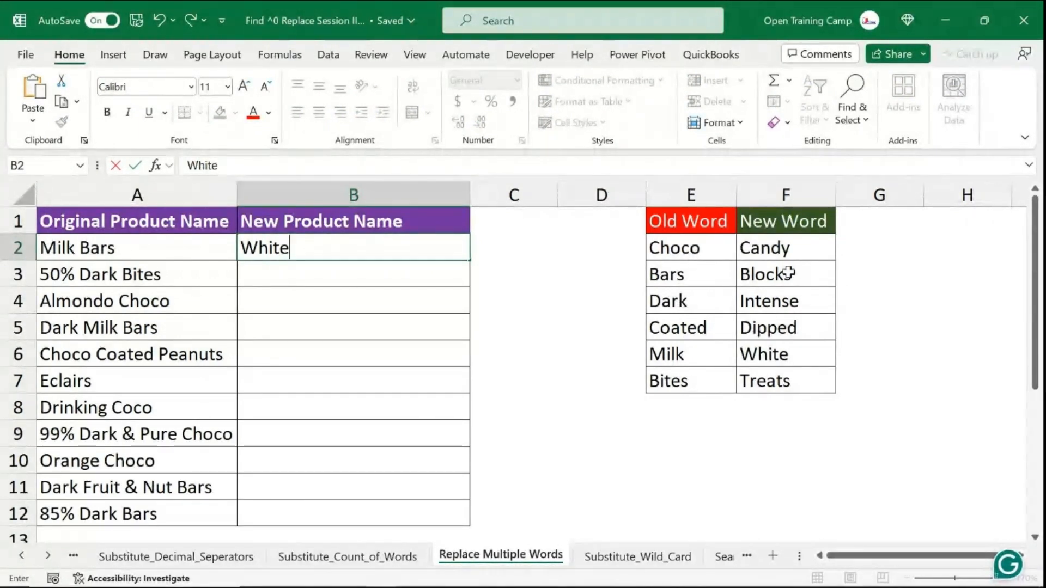
text( Blo)
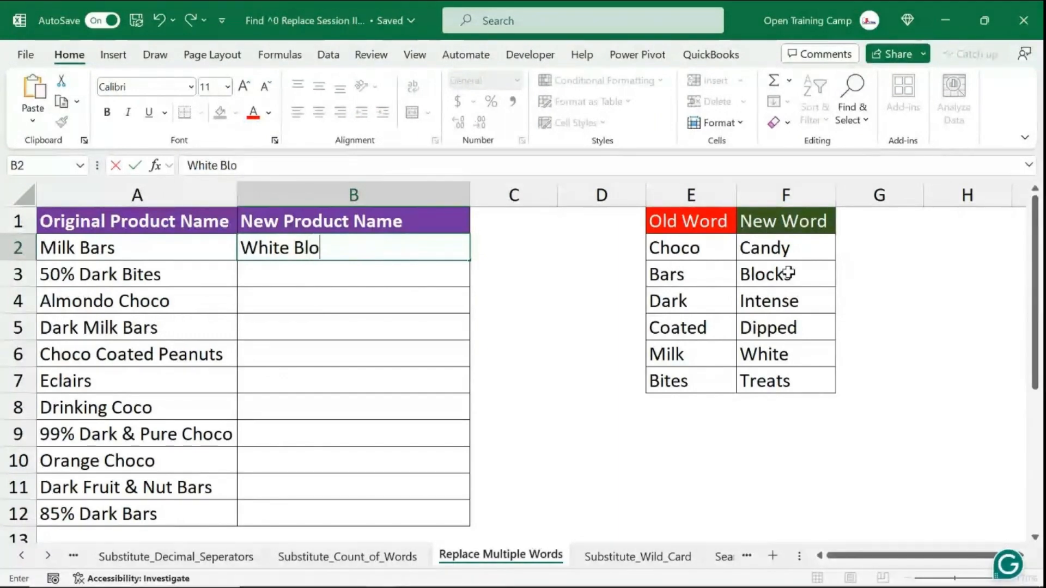
text(cks)
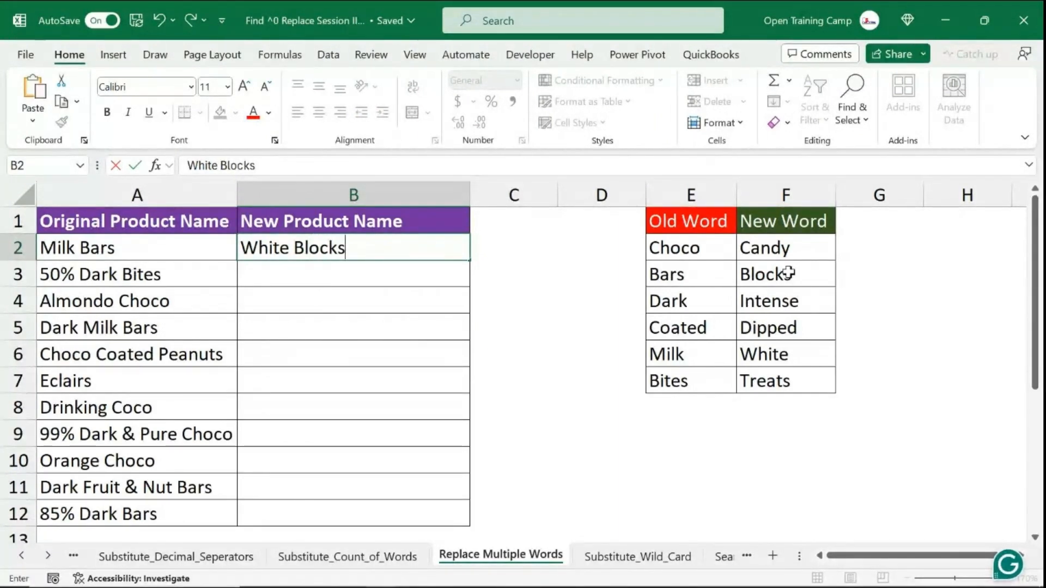
click(294, 269)
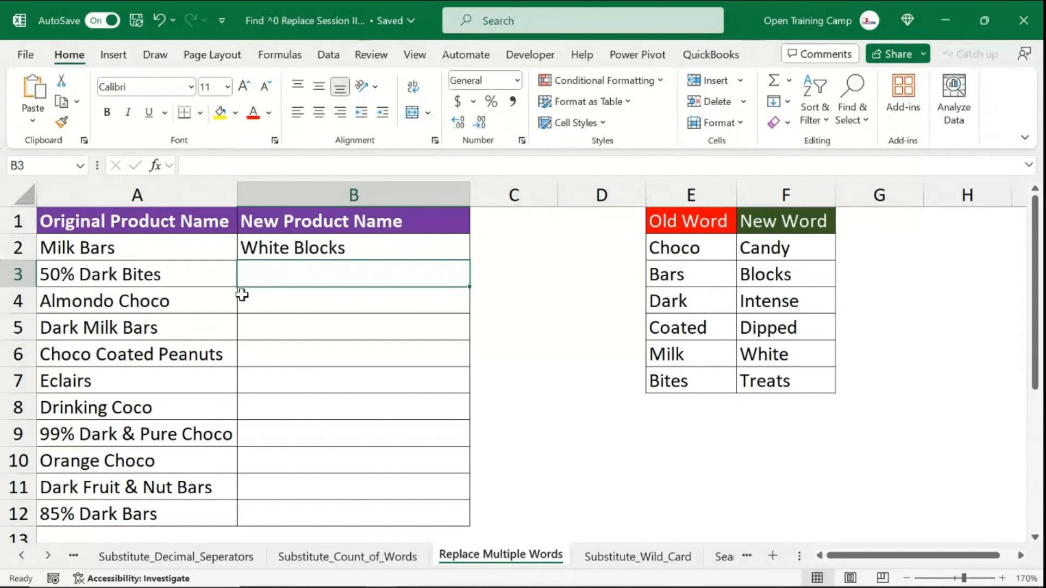
click(86, 275)
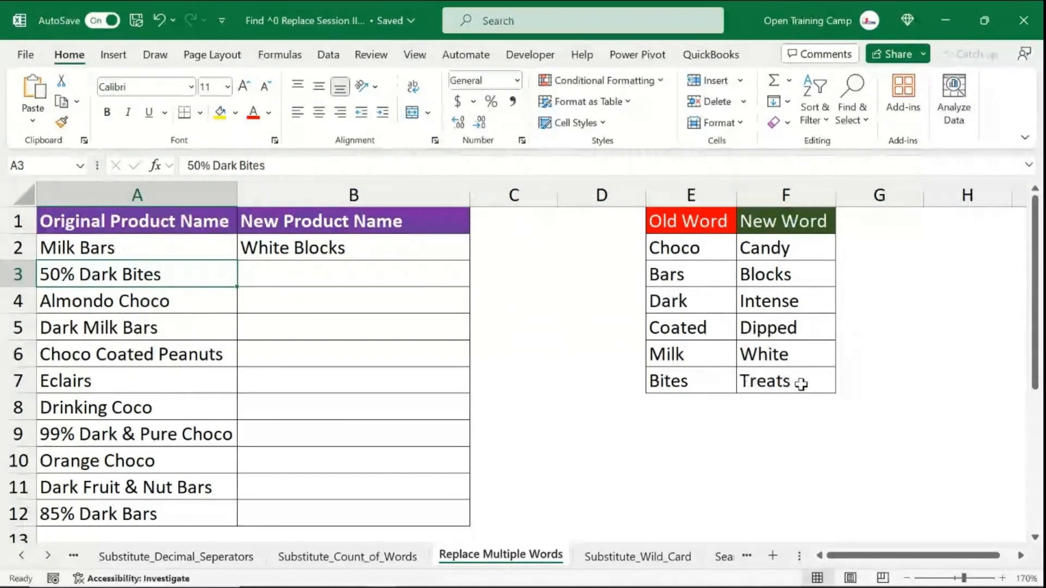
- Enter 50% Intense Treats in B3 as the manually replaced name for 50% Dark Bites
click(315, 271)
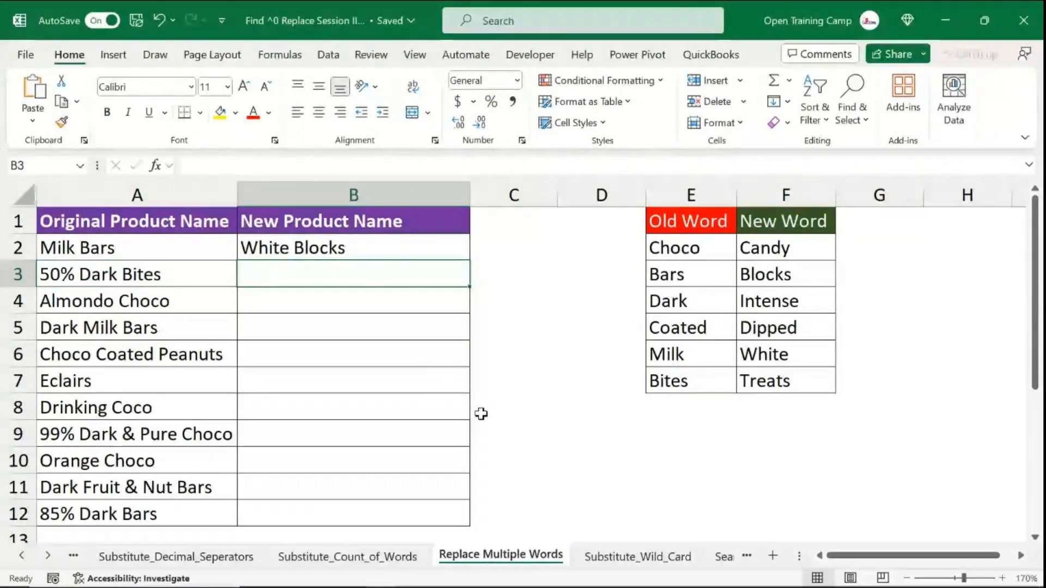
text(50%)
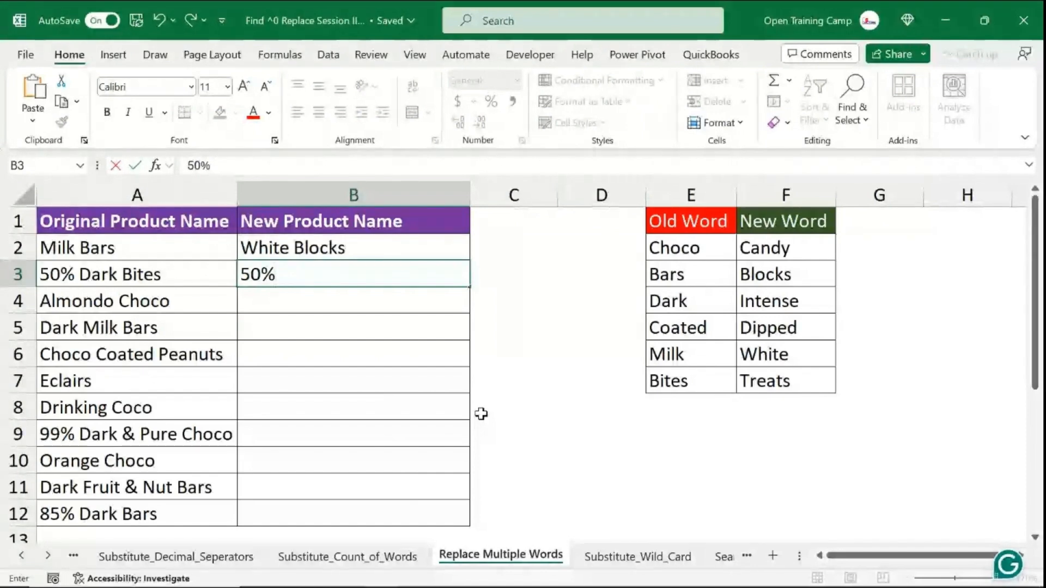
text( Int)
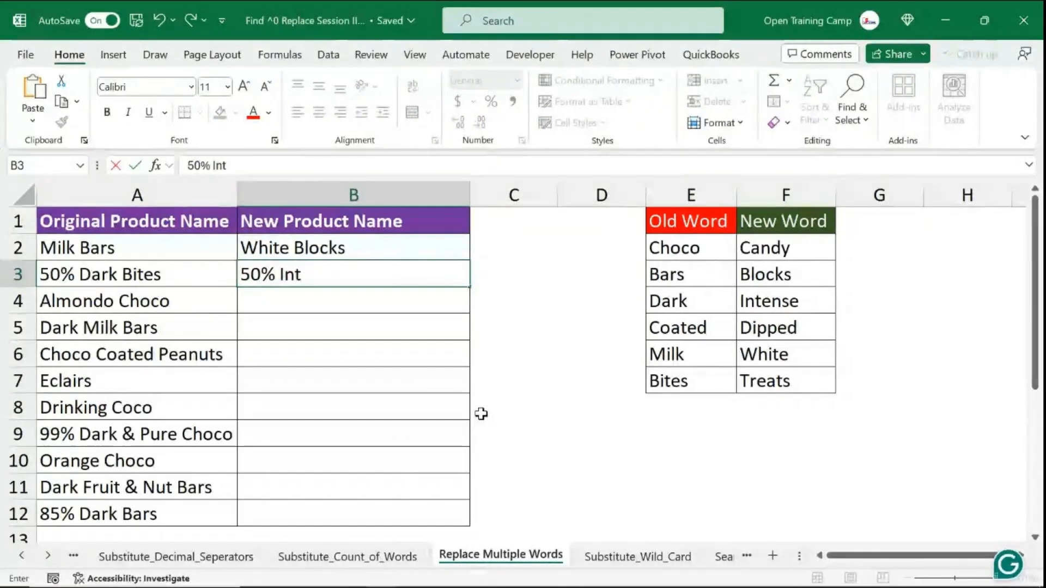
text(ense)
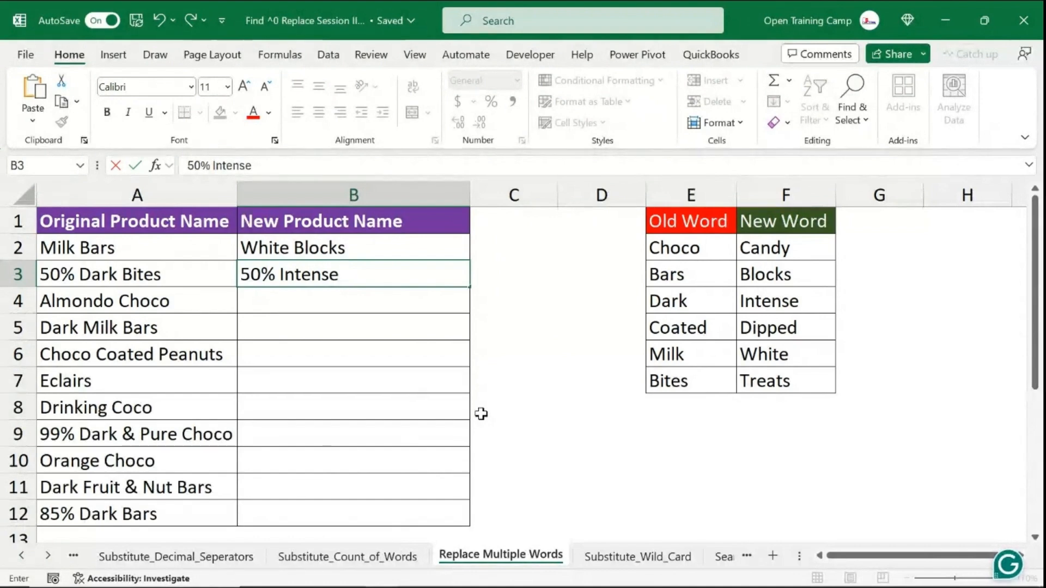
text( Treats)
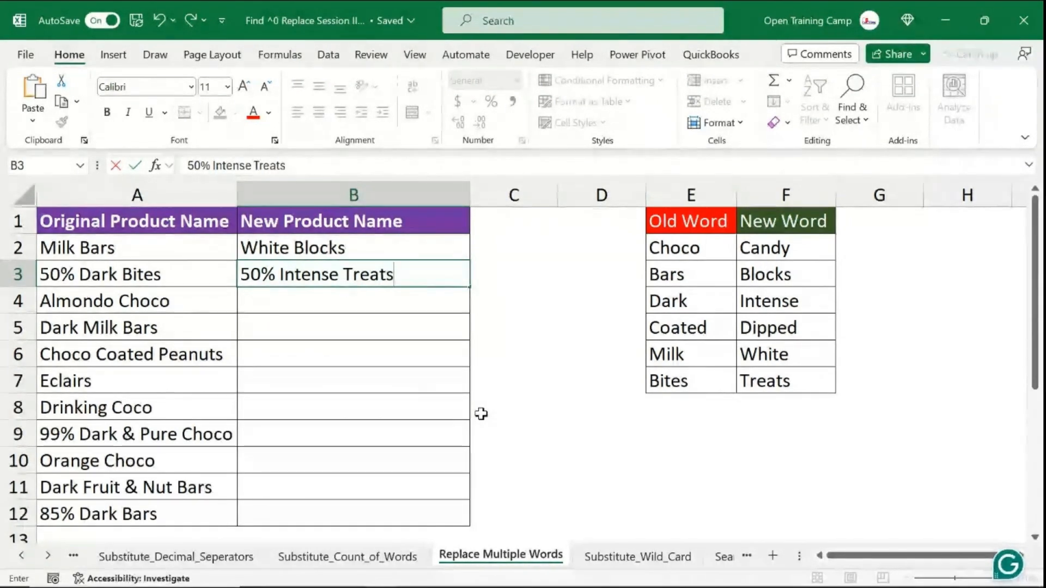
click(319, 303)
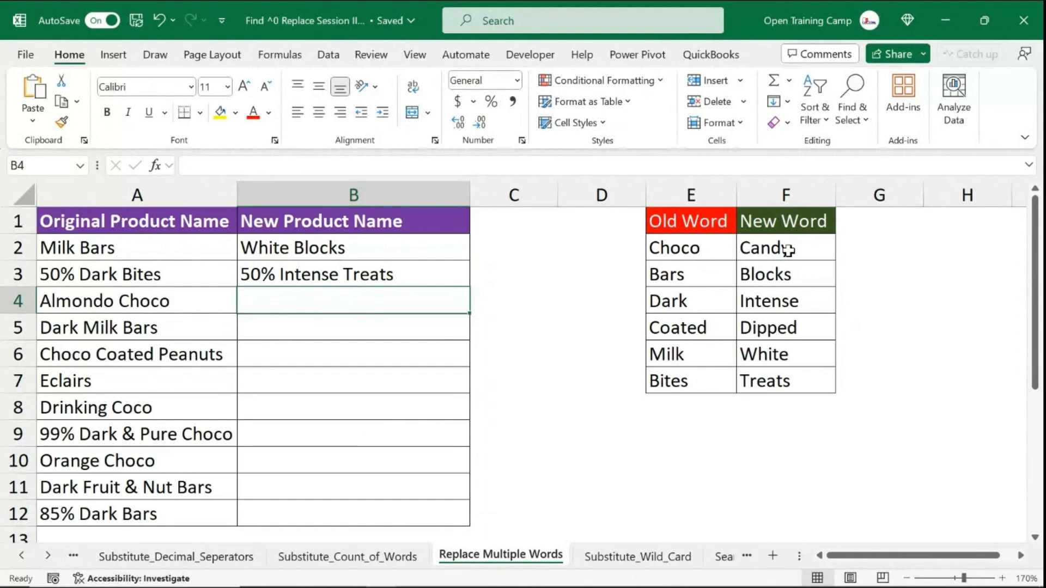
- Enter Almondo Candy in B4 as the manually replaced name for Almondo Choco
text(Al)
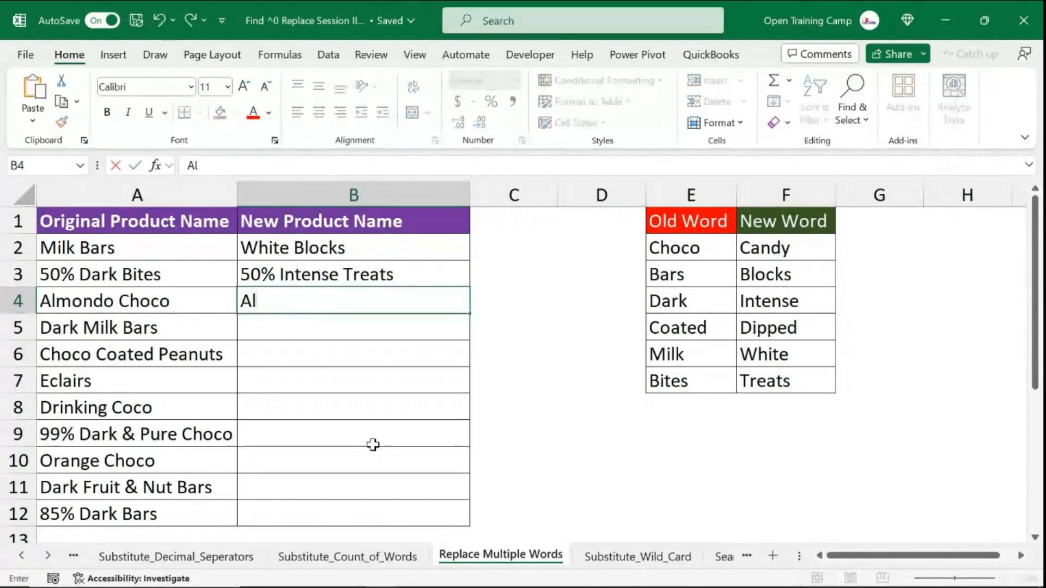
text(mond)
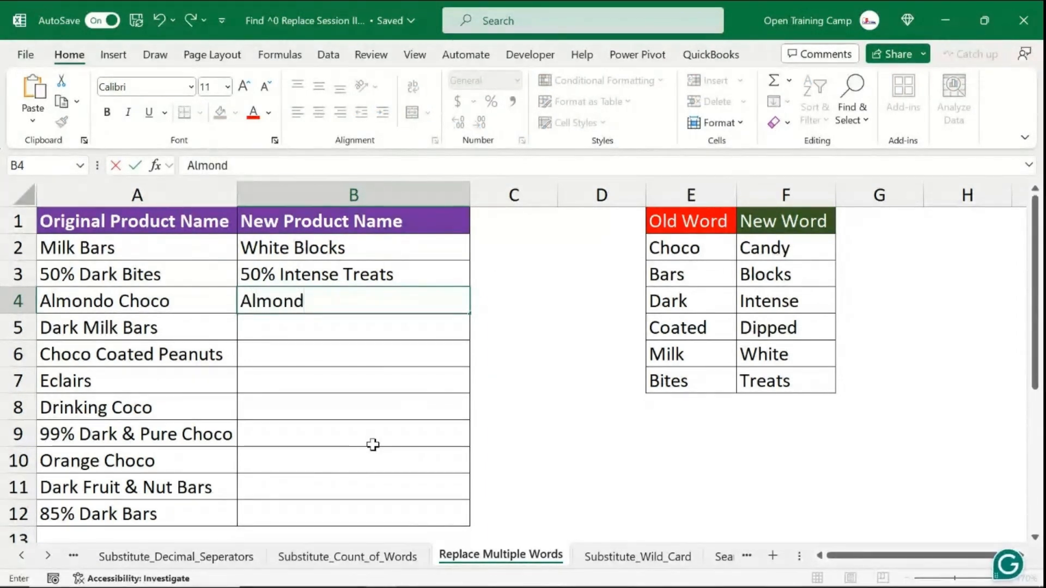
text(o Ca)
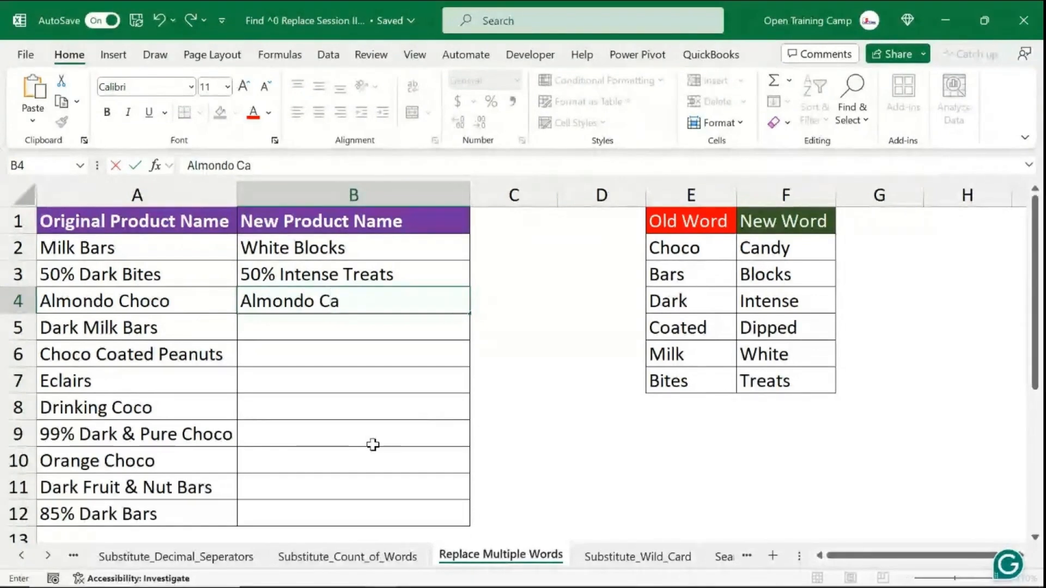
text(ndy)
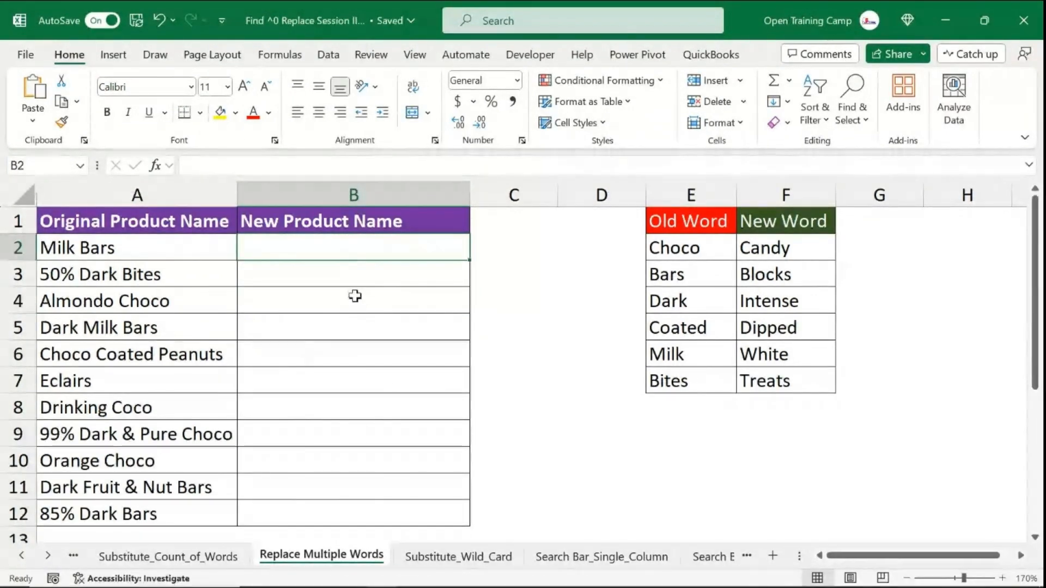
click(346, 280)
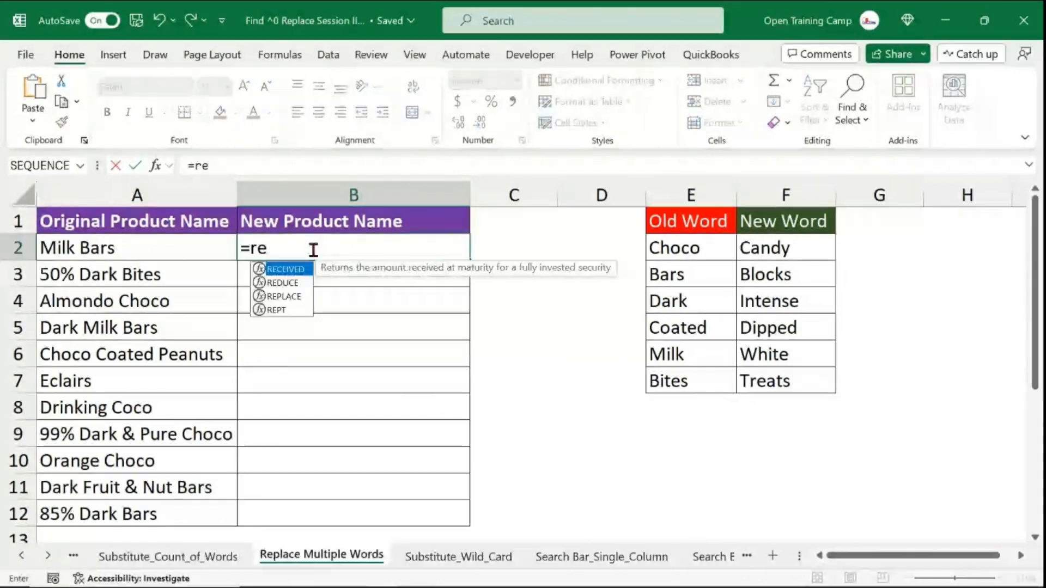
text(d)
- Start a REDUCE formula in B2 using A2 as initial value and the absolute range $E$2:$E$7 as array
key(Tab)
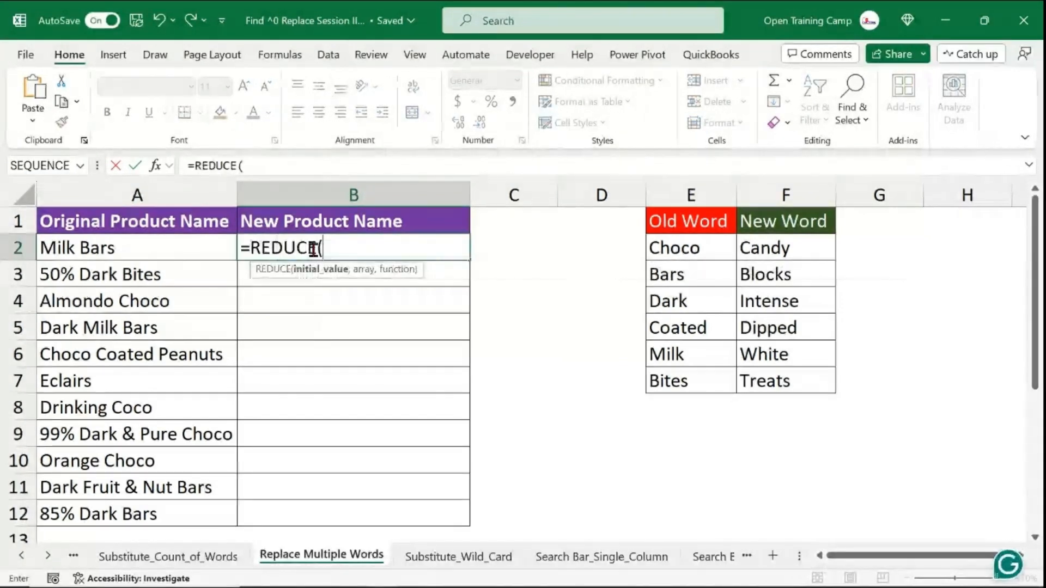
key(BackSpace)
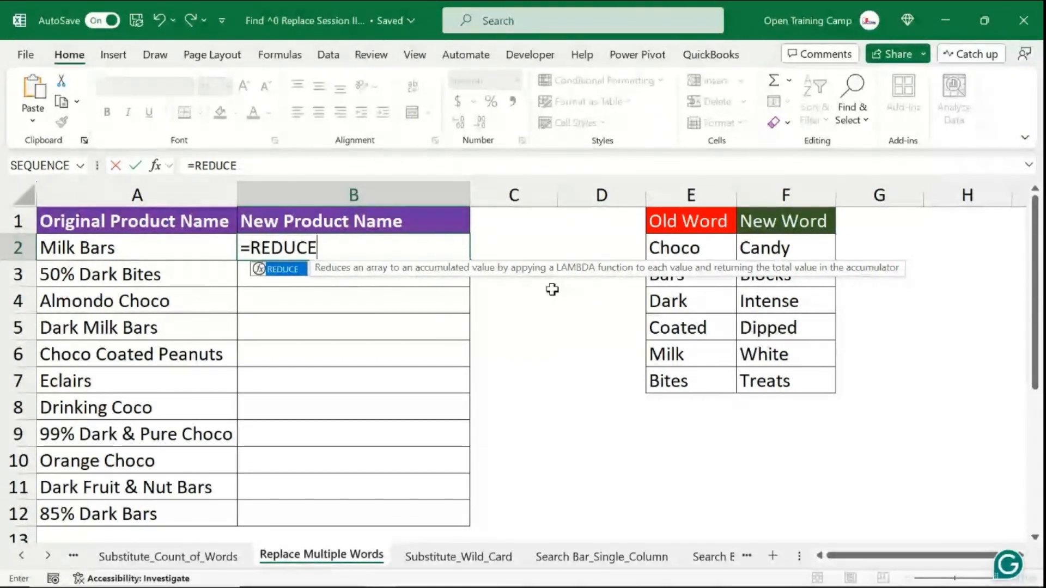
text(()
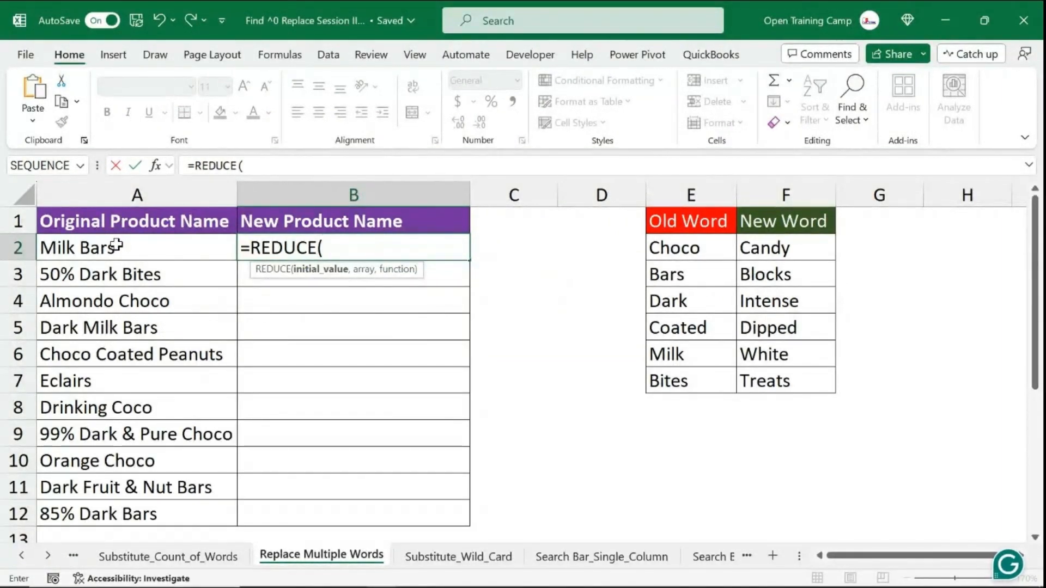
click(116, 245)
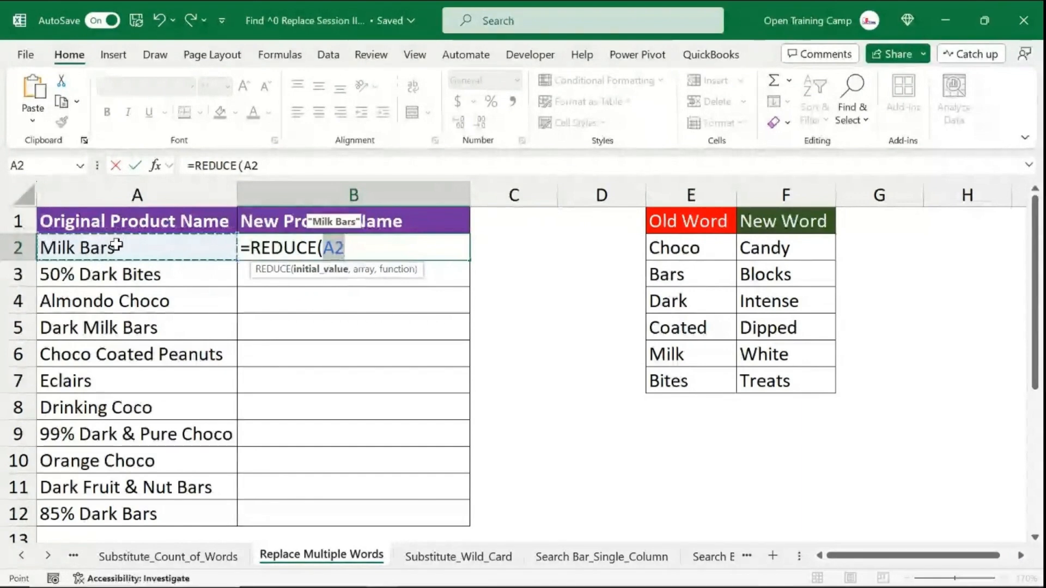
text(,)
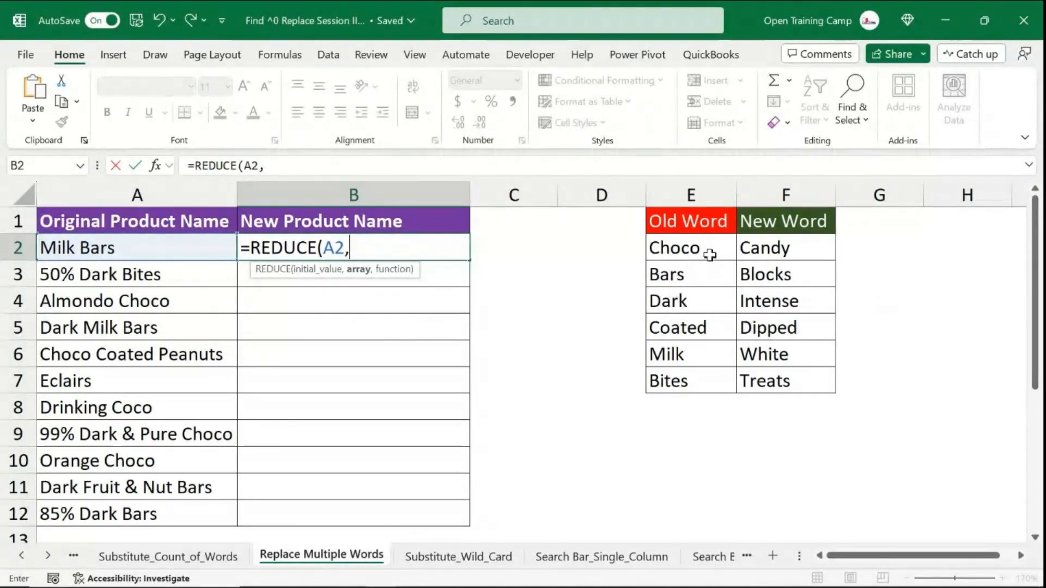
drag(706, 251, 702, 381)
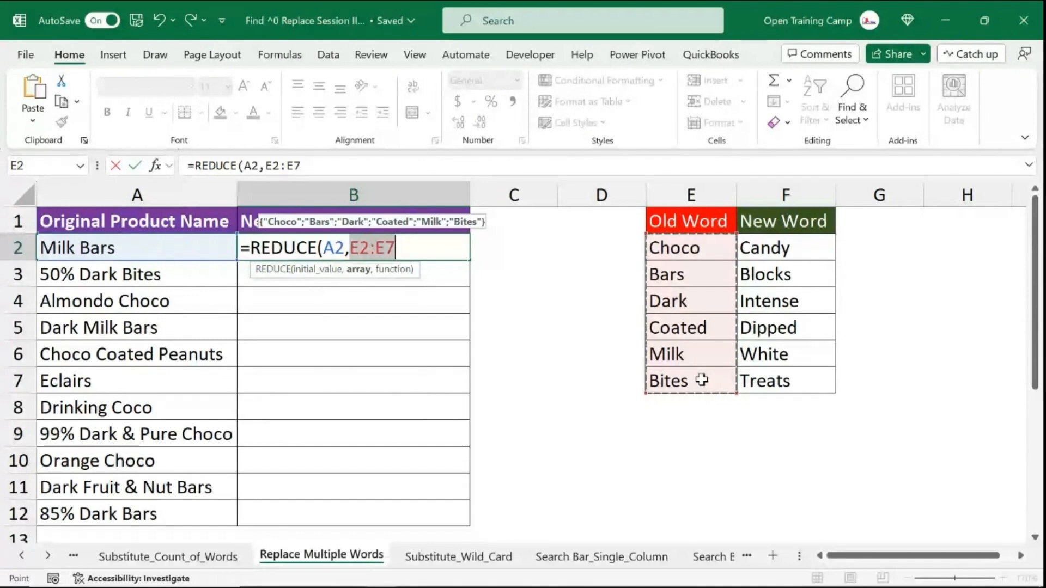
key(F4)
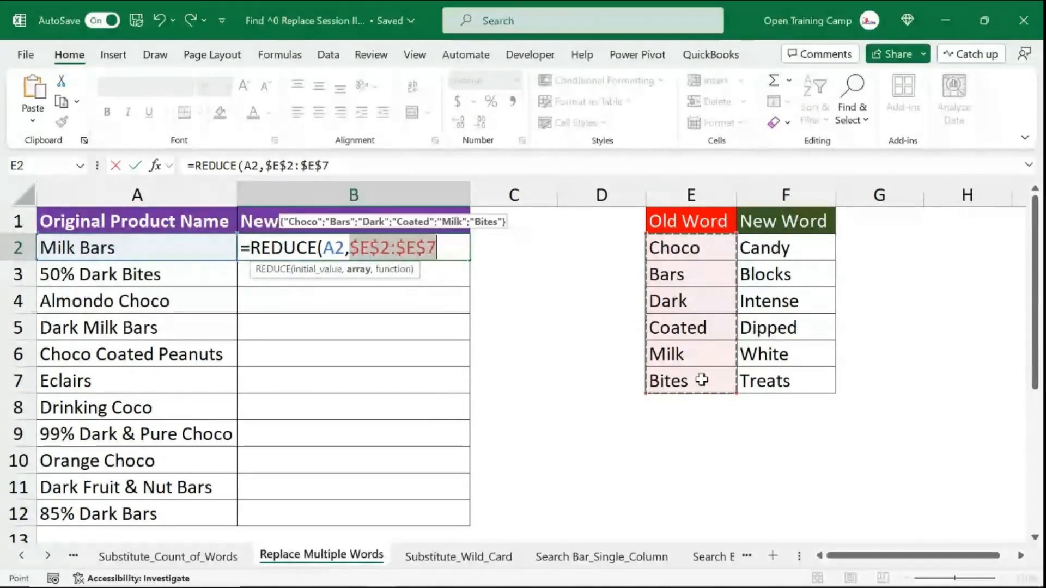
text(,)
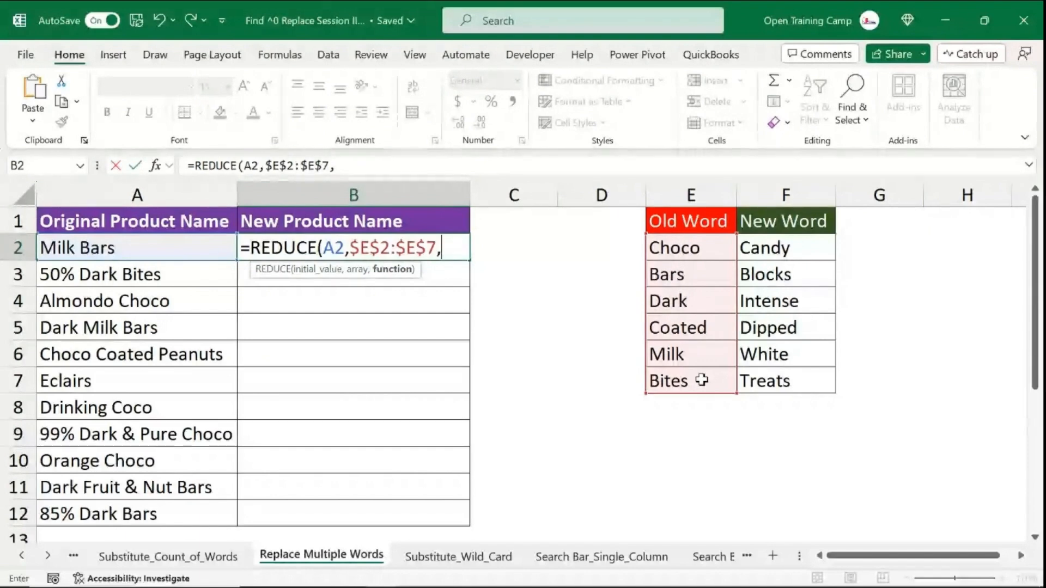
text(lam)
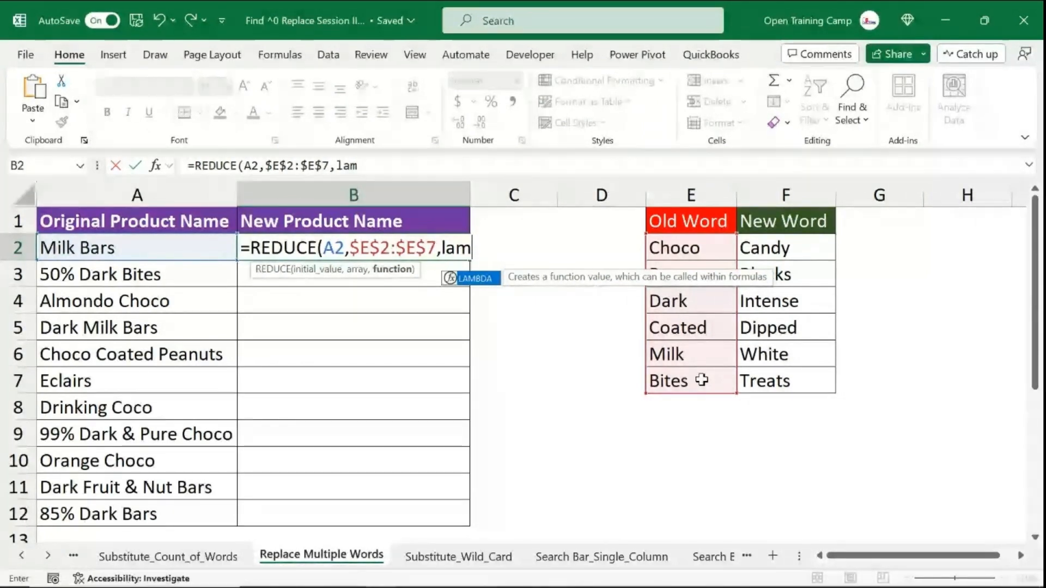
- Add a LAMBDA function with parameters x and y that calls SUBSTITUTE as the REDUCE function argument
key(Tab)
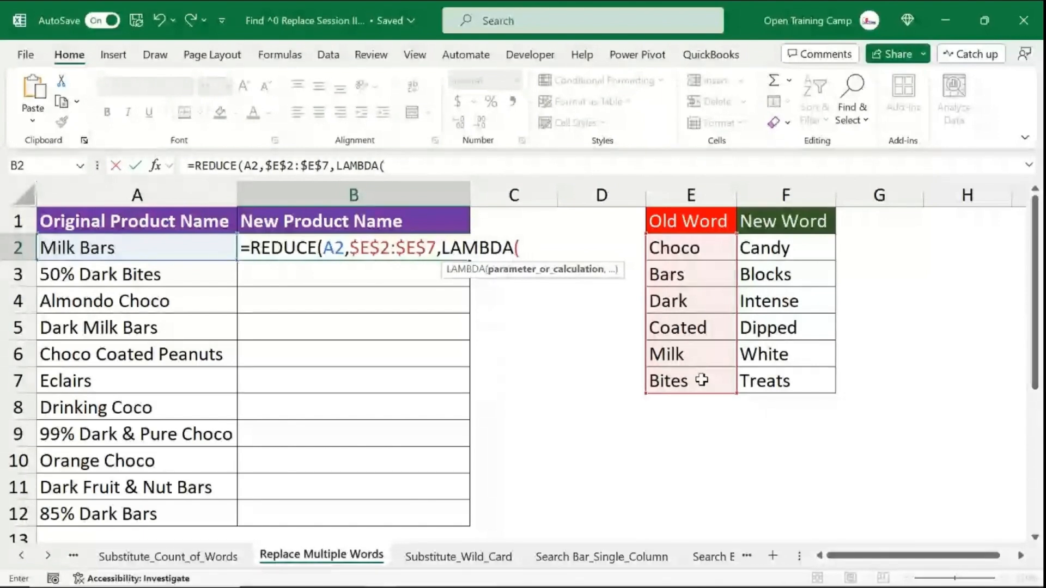
text(x)
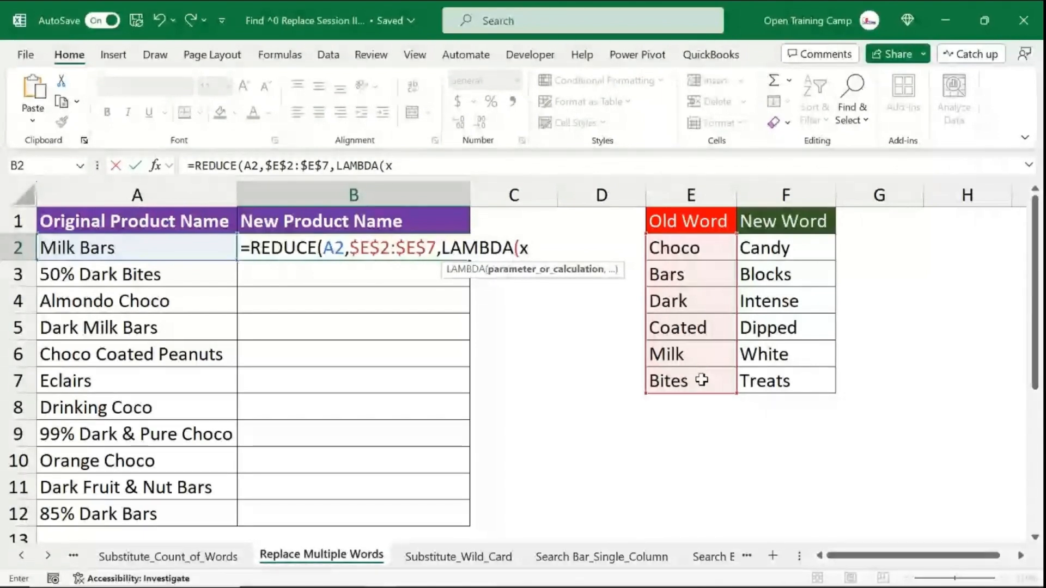
text(,y)
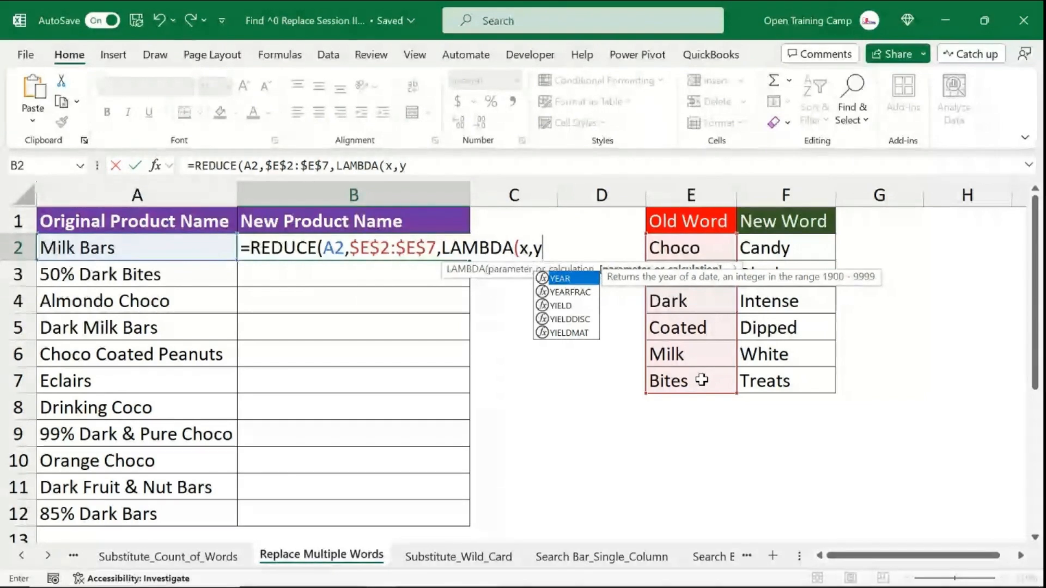
text(,s)
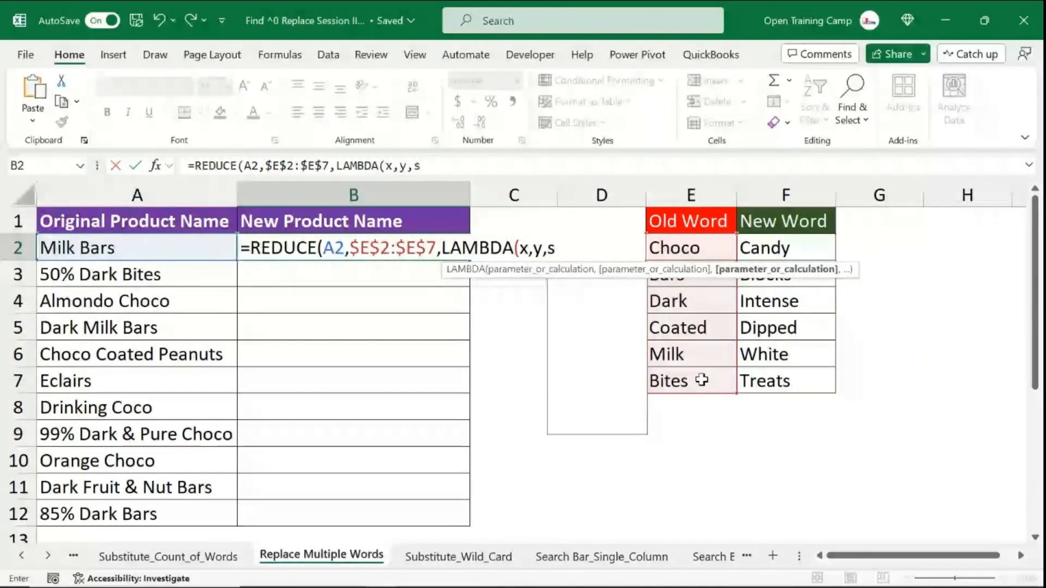
text(ubstit)
key(Tab)
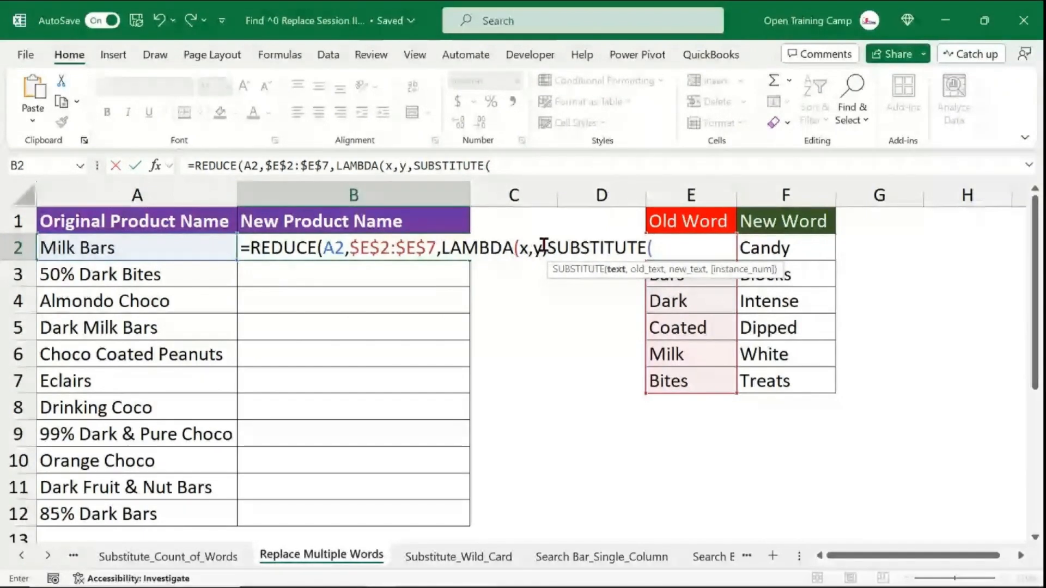
double_click(522, 248)
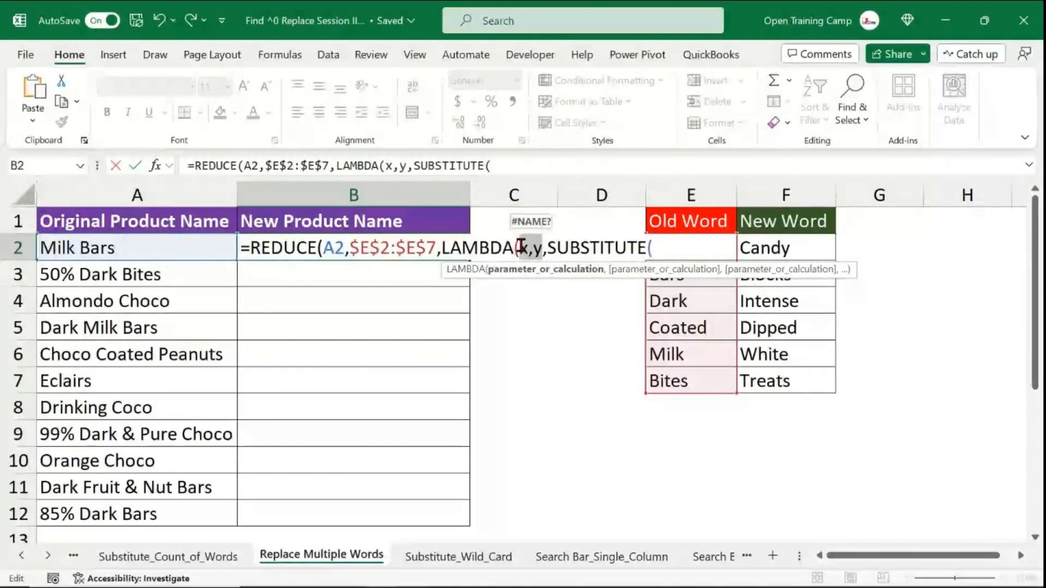
click(540, 249)
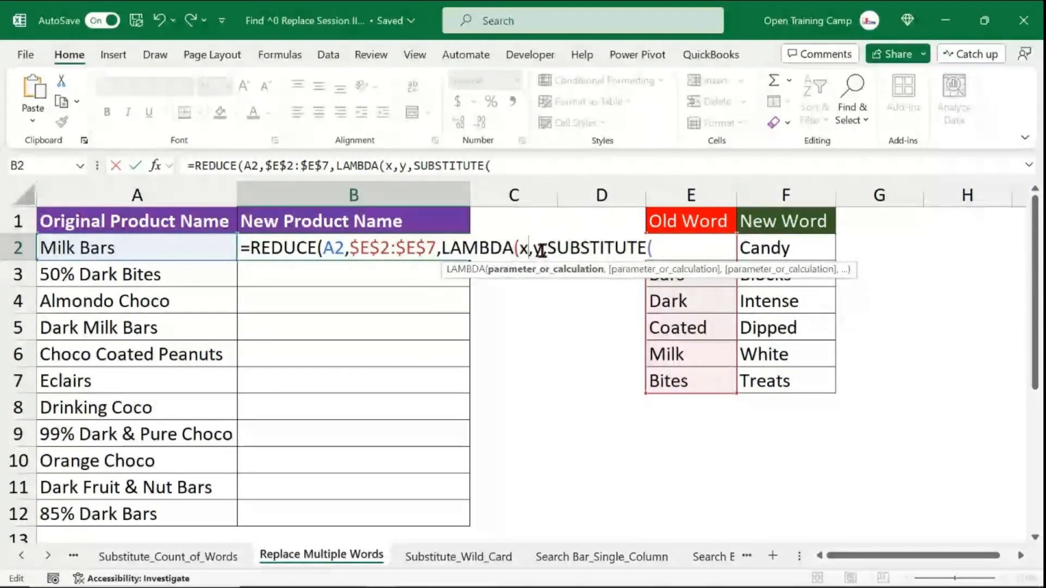
click(676, 245)
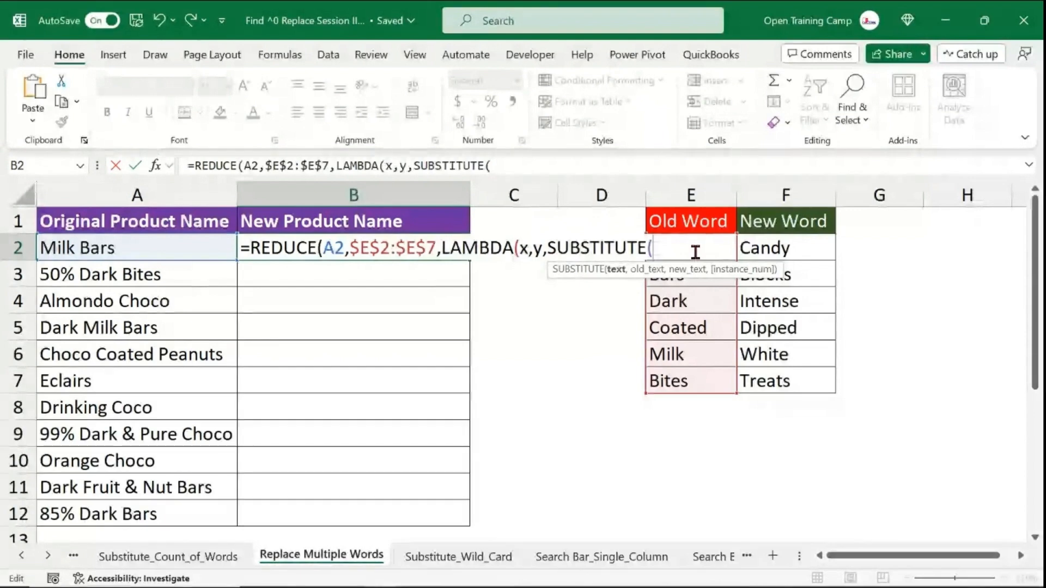
- Finish SUBSTITUTE with x, y and OFFSET(y,0,1) as the new text, then close all open parentheses
text(x,y)
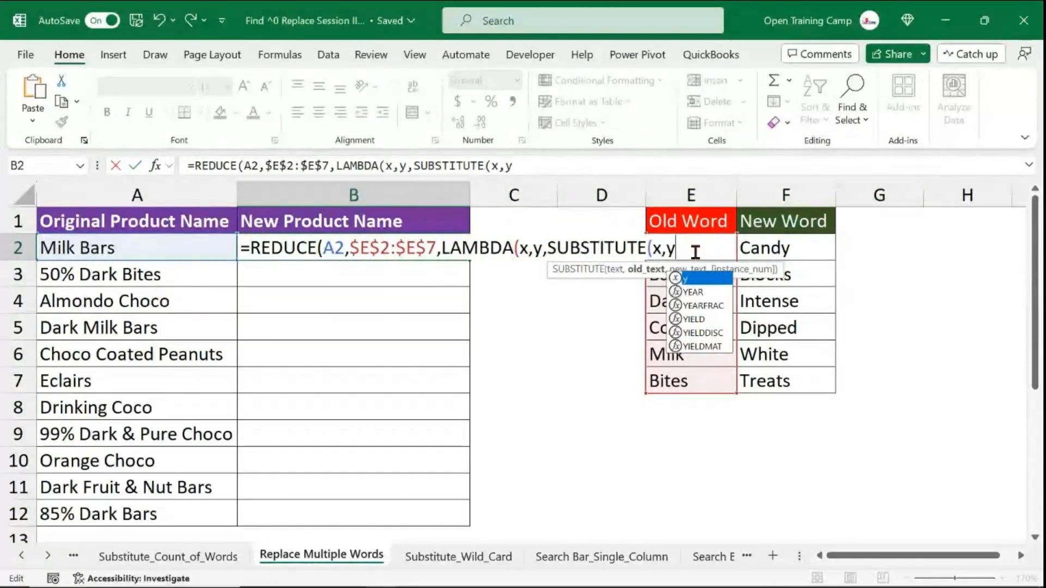
text(,)
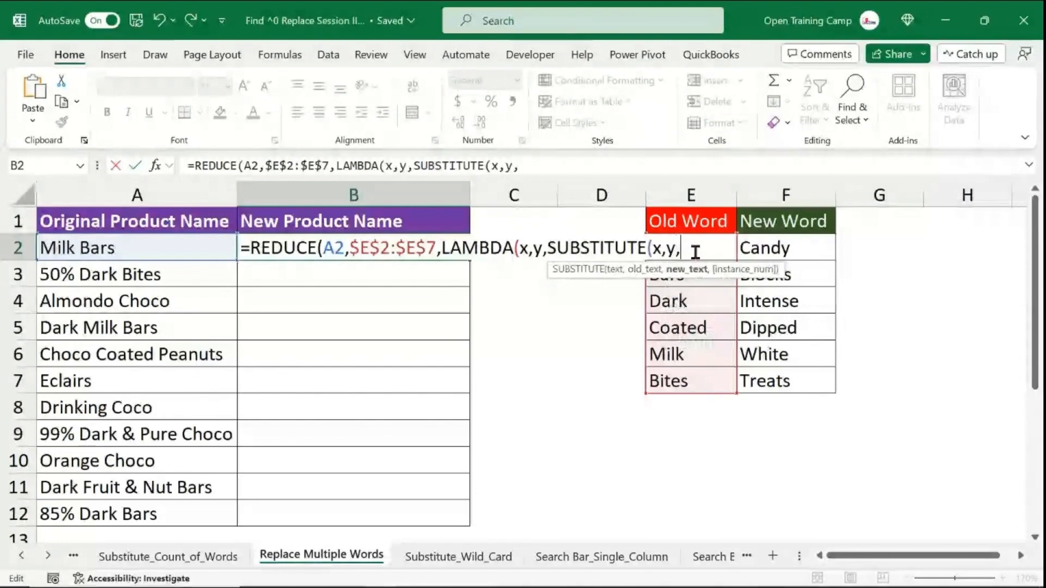
text(offse)
key(Tab)
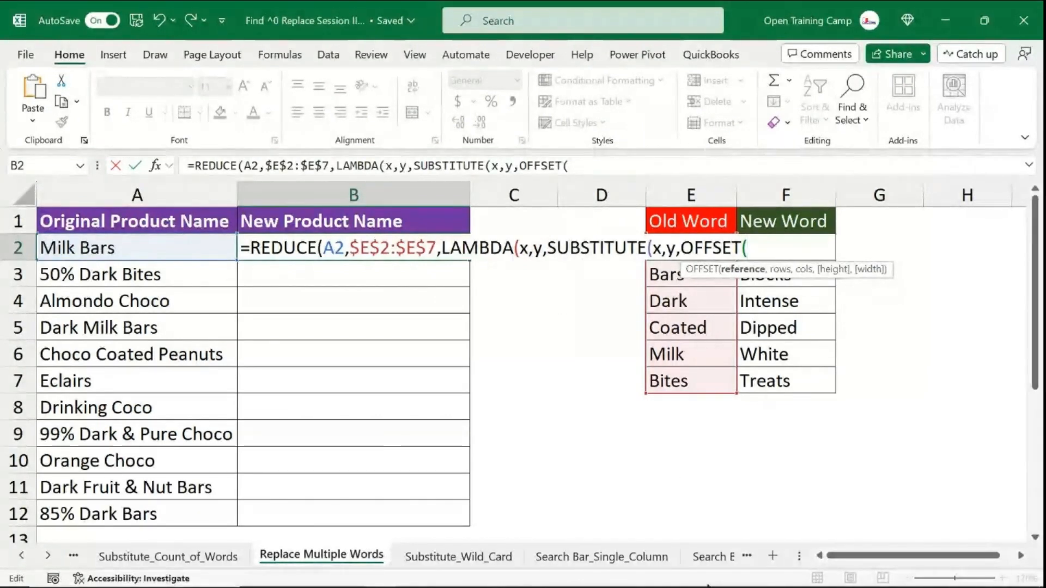
text(y)
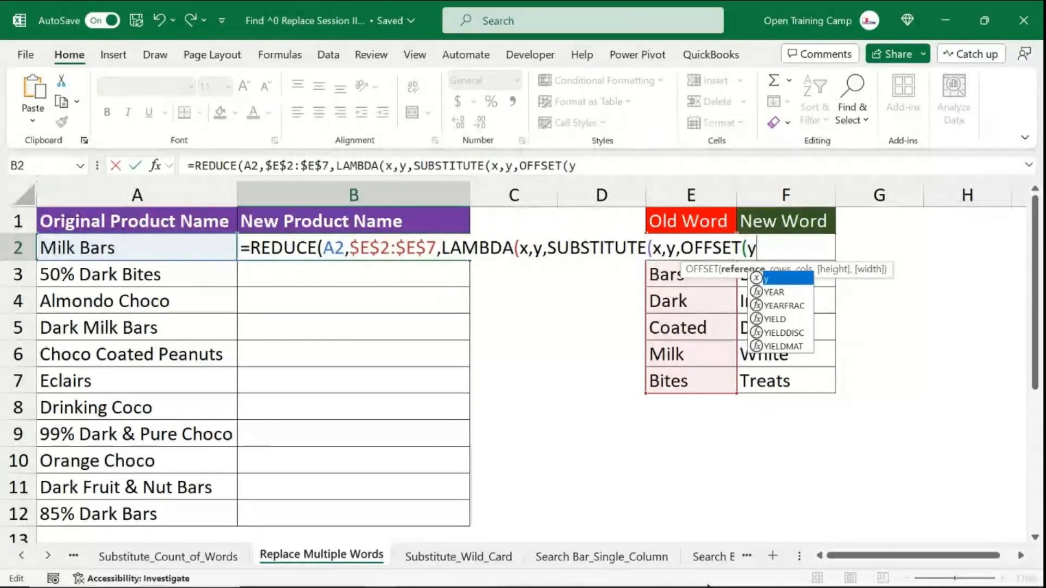
text(,0)
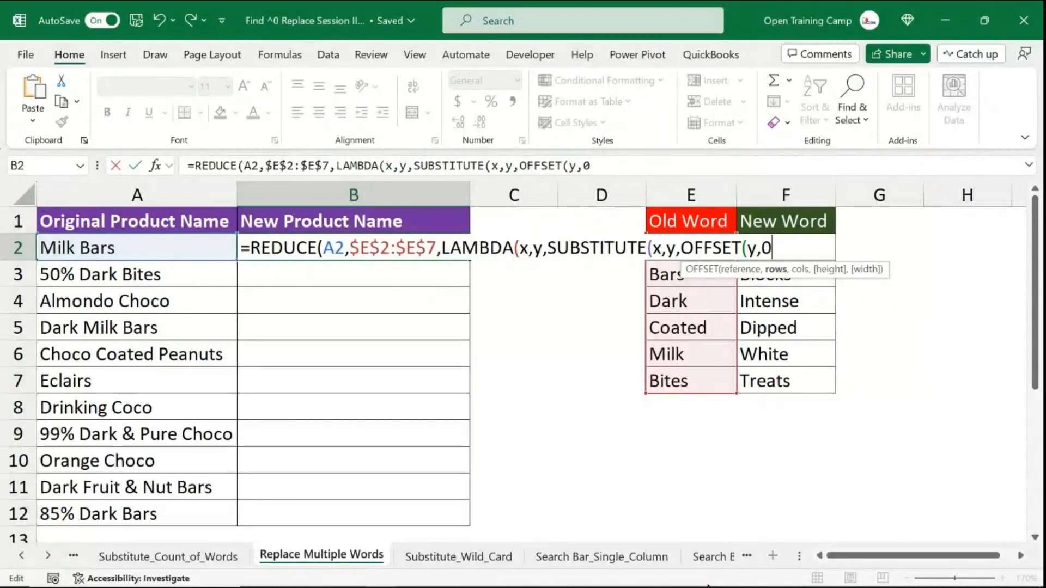
text(,1)
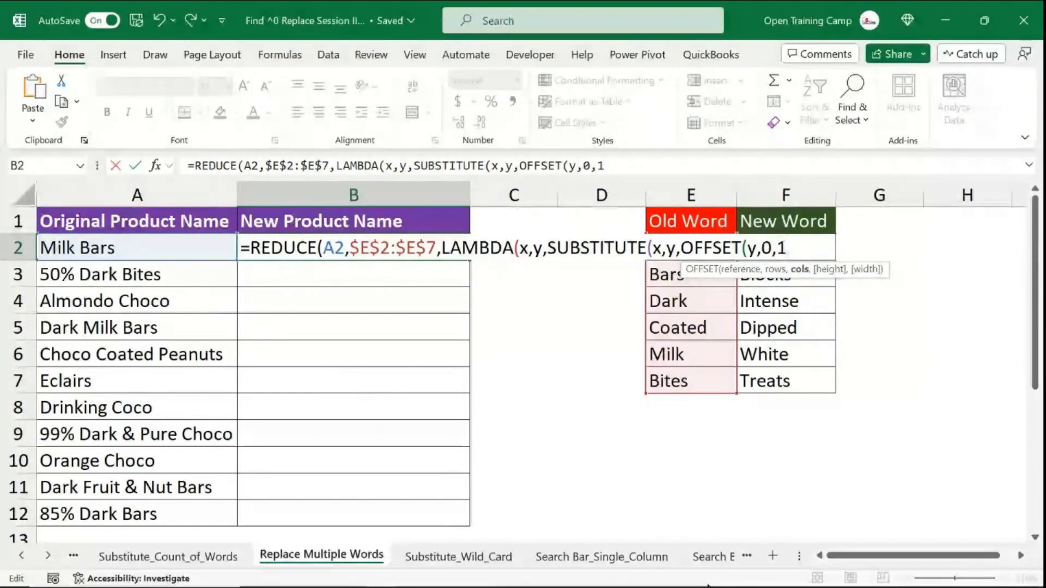
text())
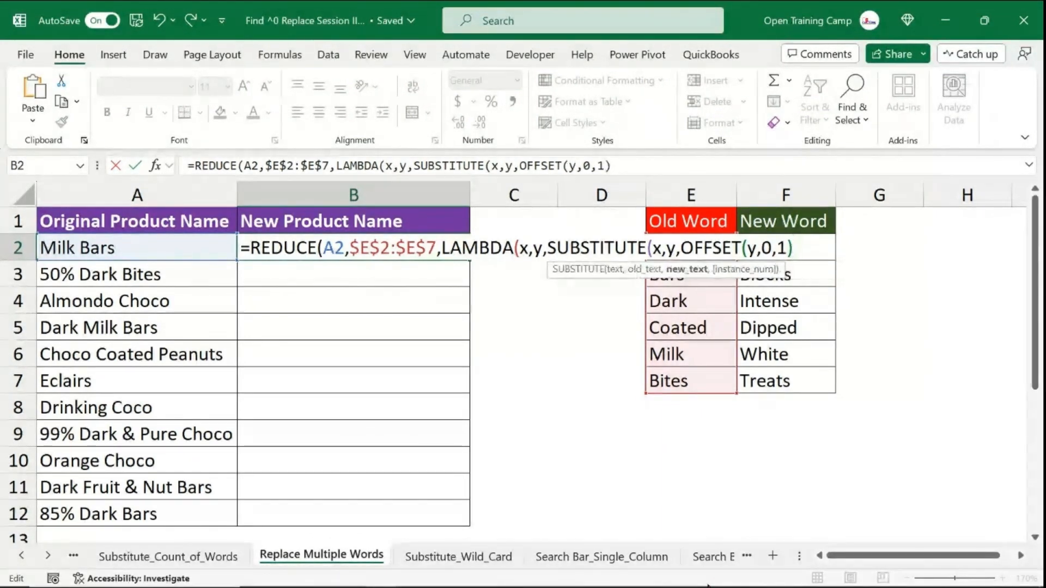
text())
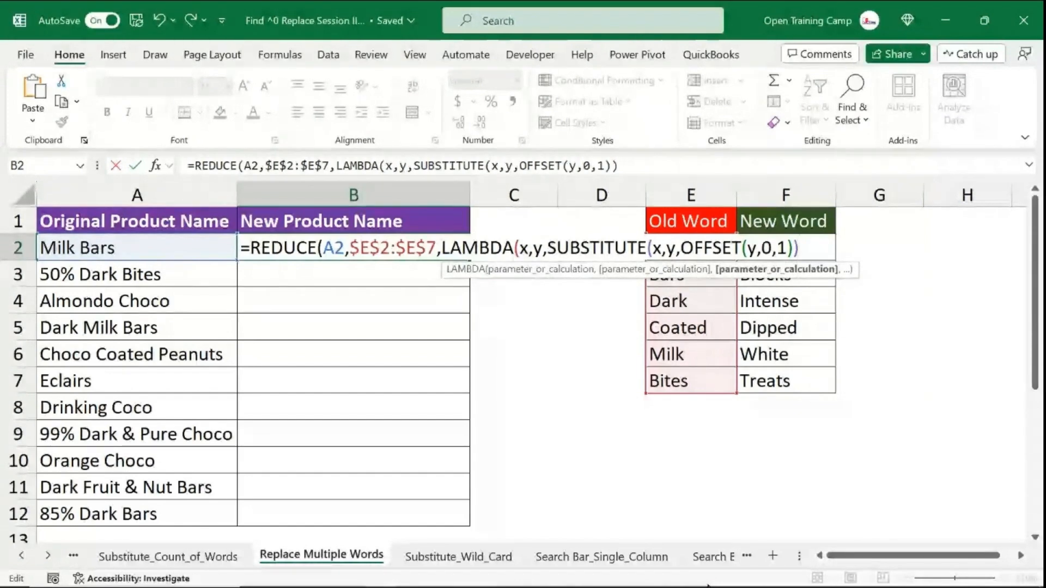
text()))
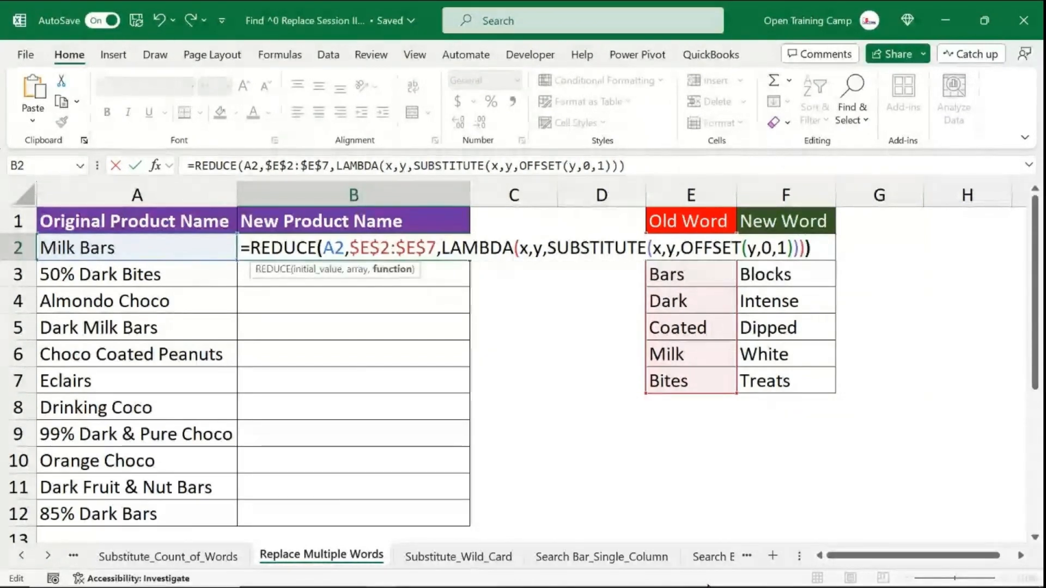
- Check the formula's matching parentheses and enter the REDUCE formula in B2
click(790, 248)
click(824, 247)
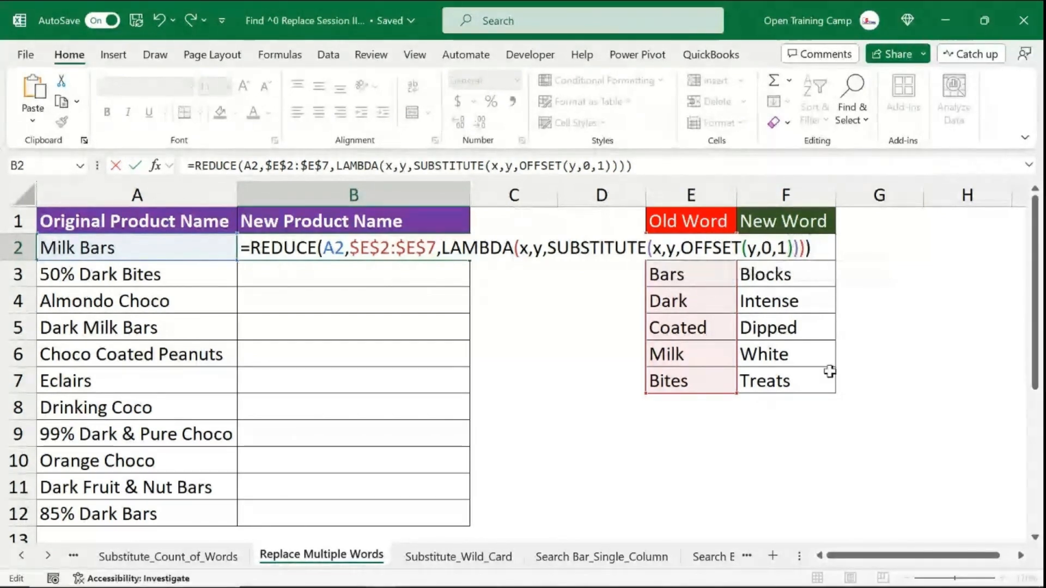
click(328, 248)
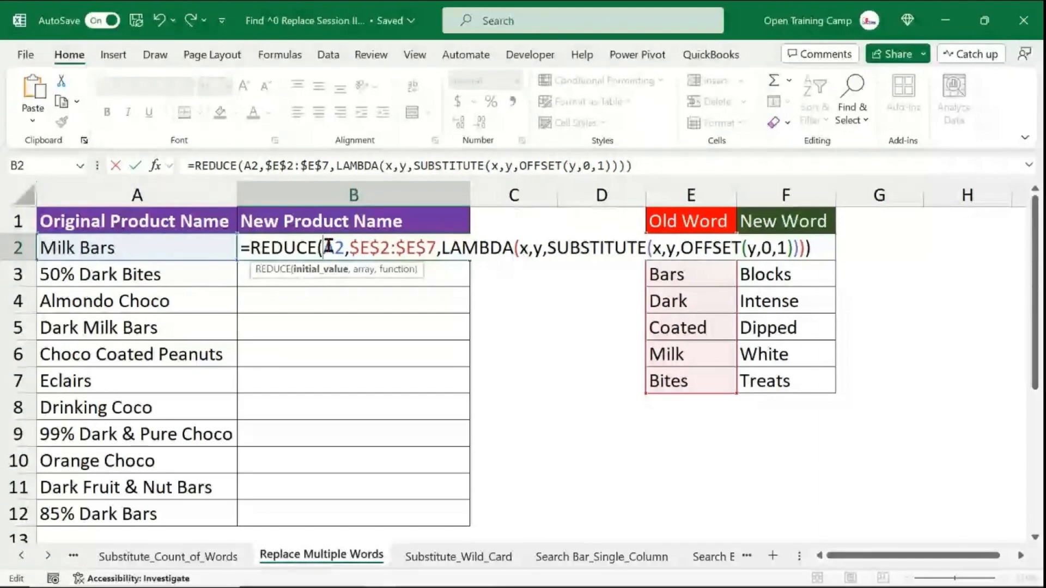
click(821, 248)
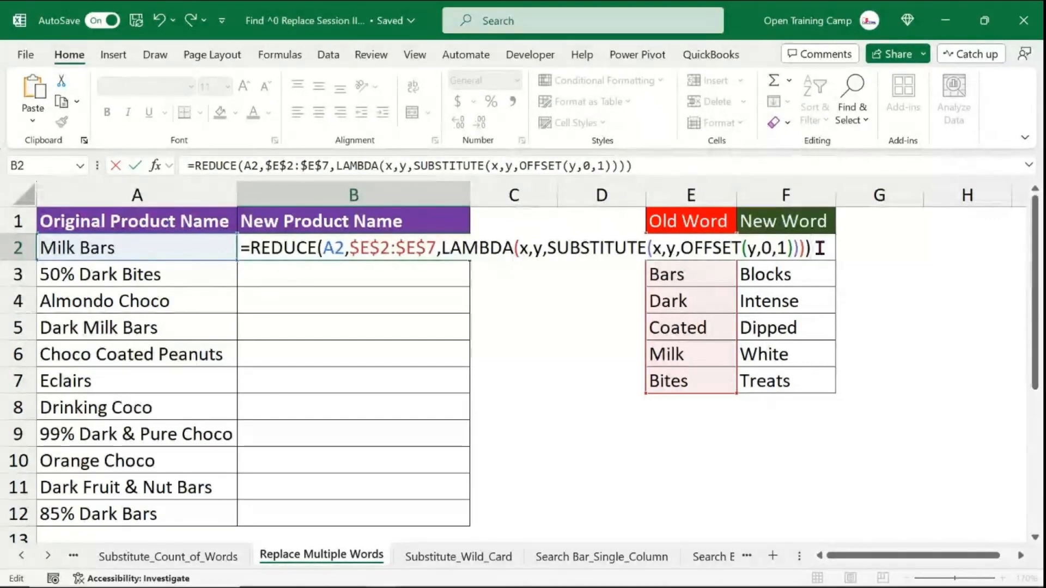
key(Return)
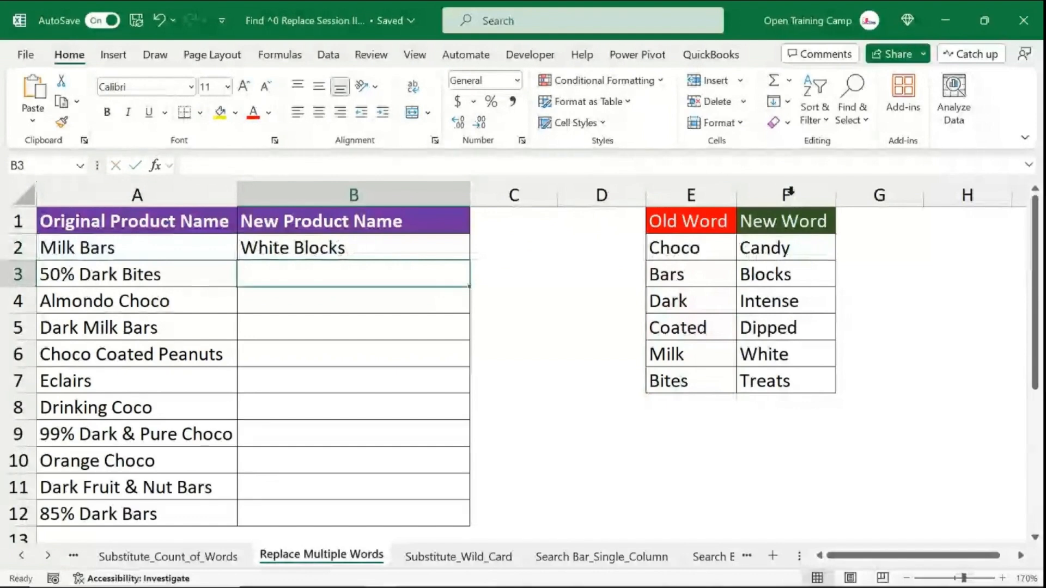
- Fill the REDUCE formula from B2 down to B12
click(302, 244)
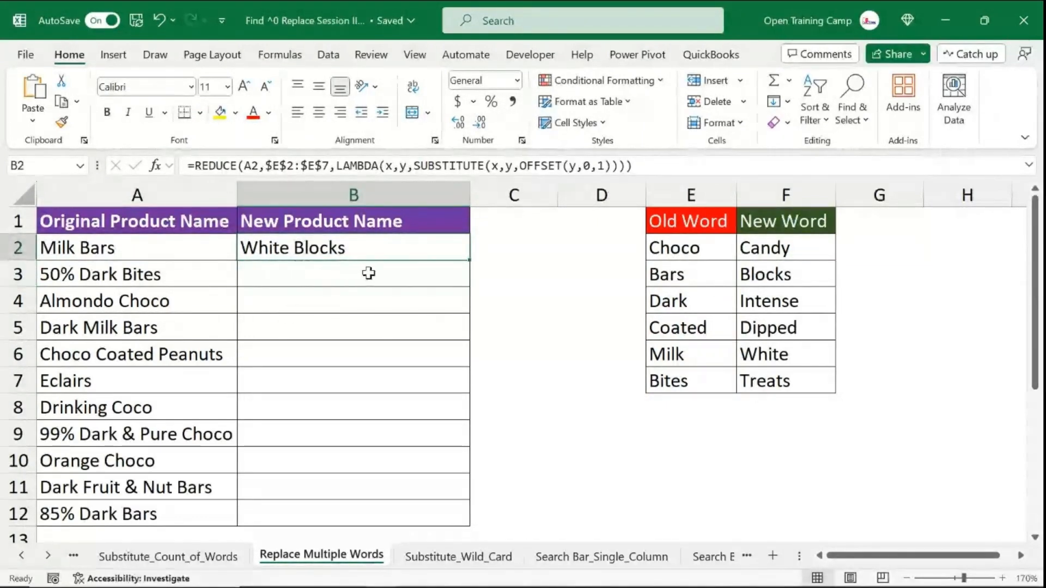
double_click(472, 263)
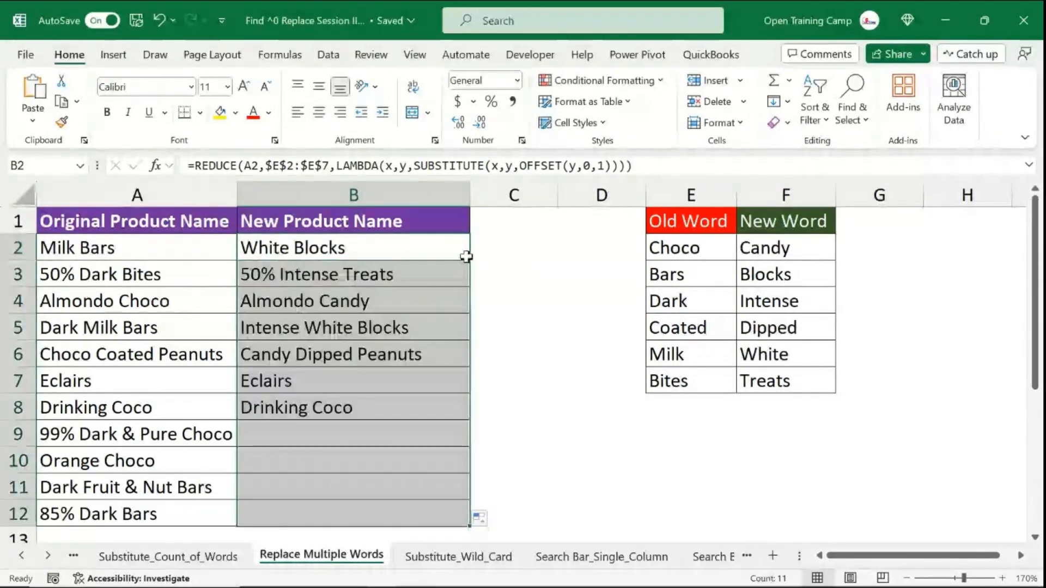
- Examine the new product names against the old and new word lists
click(346, 380)
click(265, 274)
scroll(283, 273, down, 3)
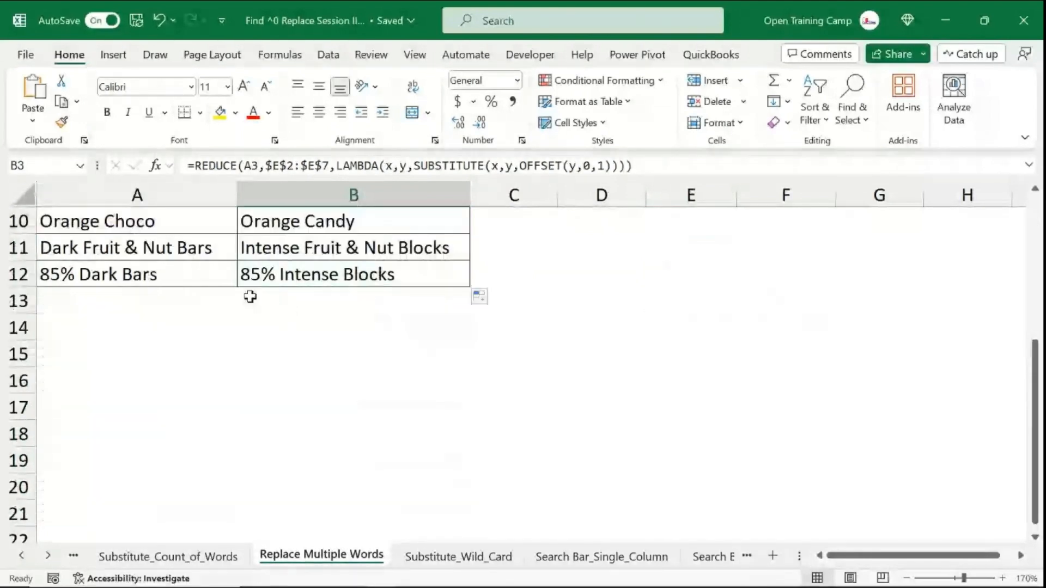
scroll(253, 301, up, 2)
scroll(254, 301, up, 1)
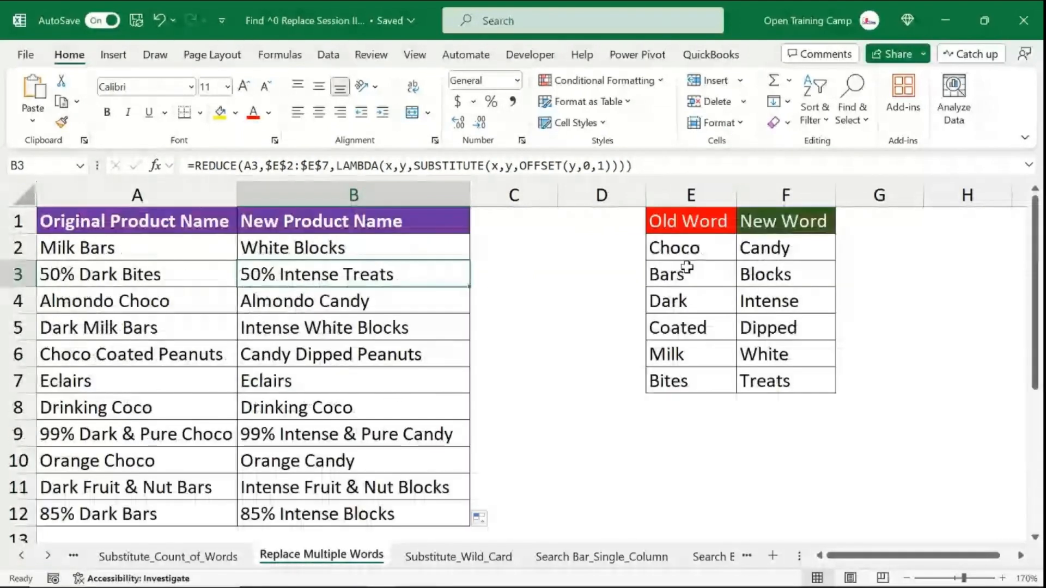
drag(689, 247, 691, 384)
drag(768, 248, 776, 382)
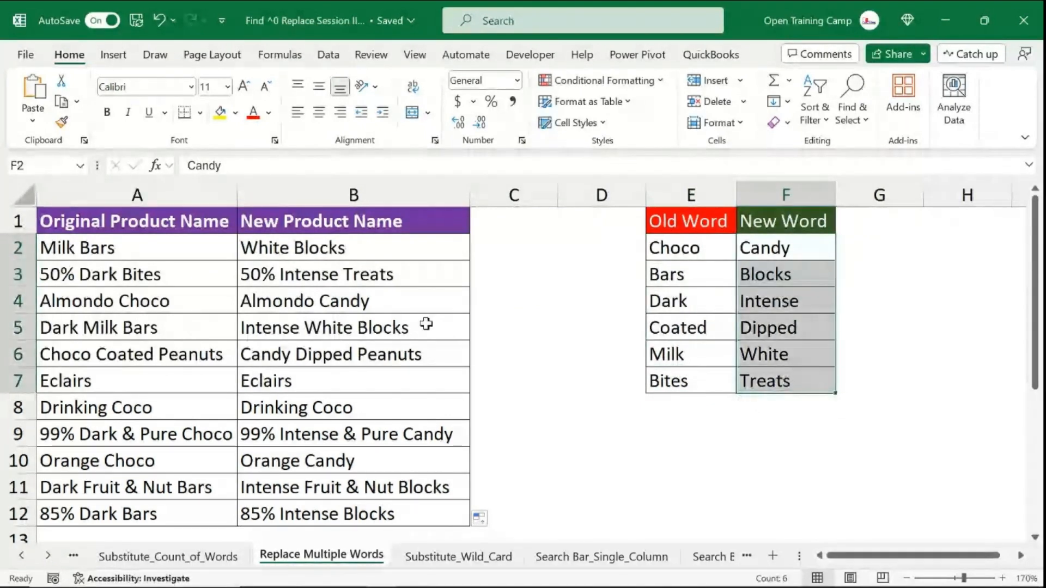
click(342, 249)
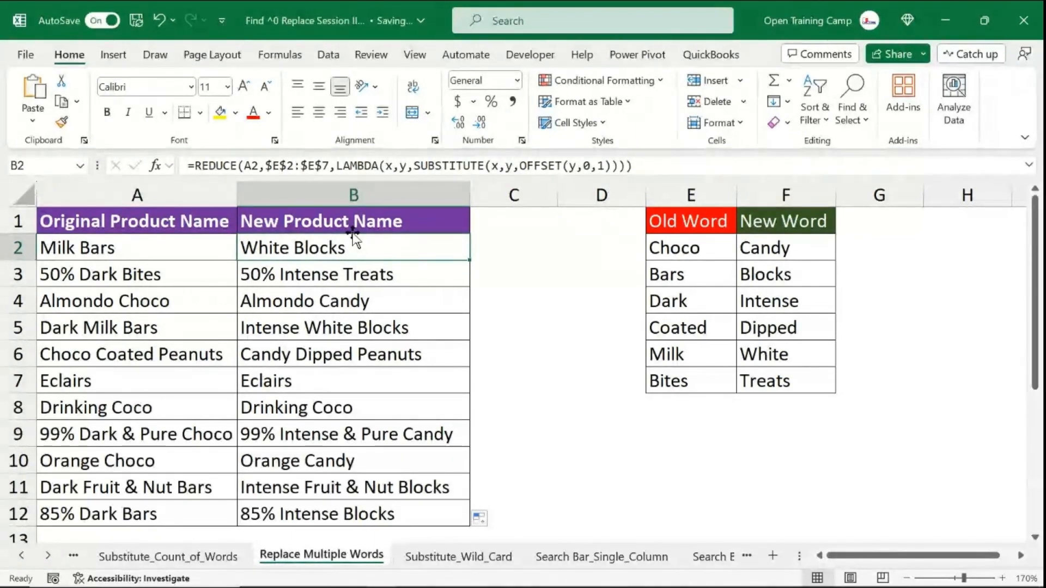
click(526, 259)
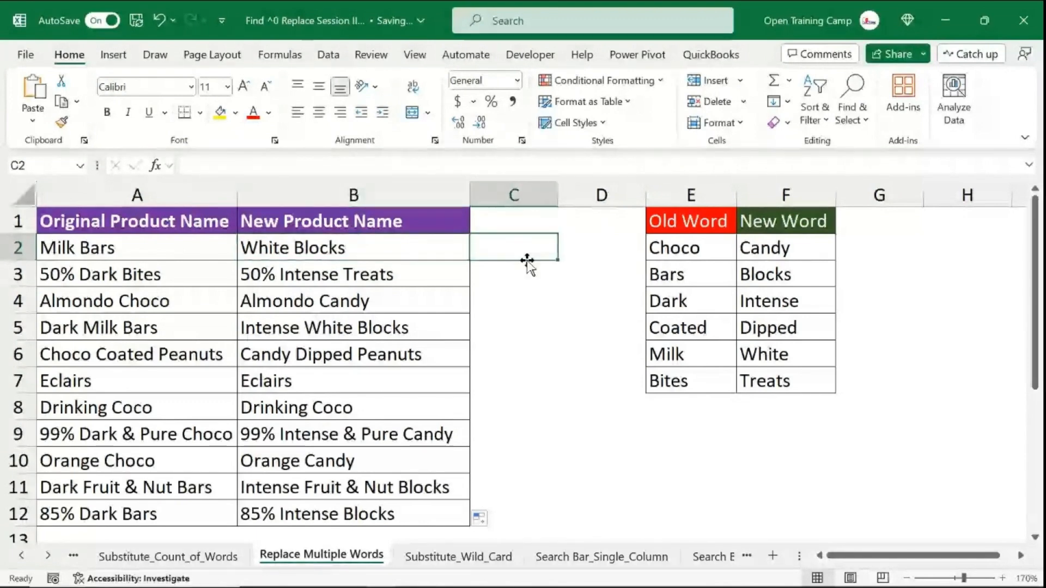
- Switch to the Substitute_Wild_Card sheet and examine the product codes in column A
click(456, 564)
click(615, 296)
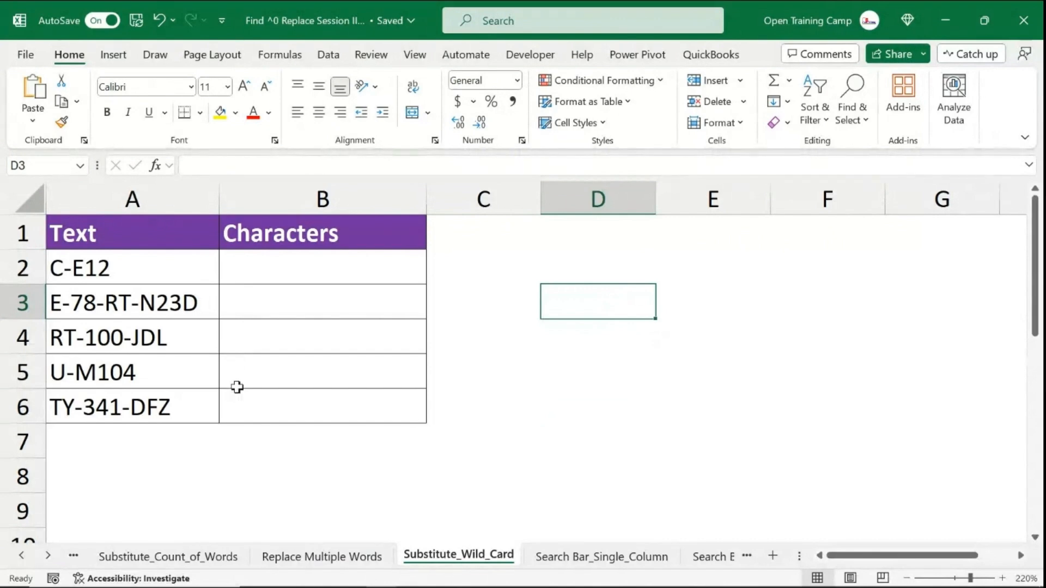
click(174, 199)
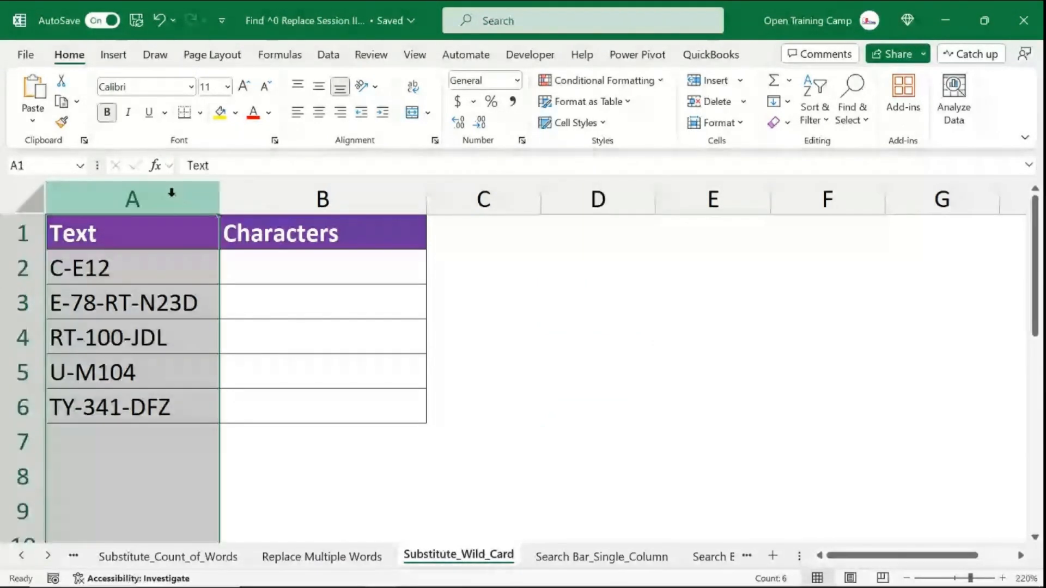
click(149, 337)
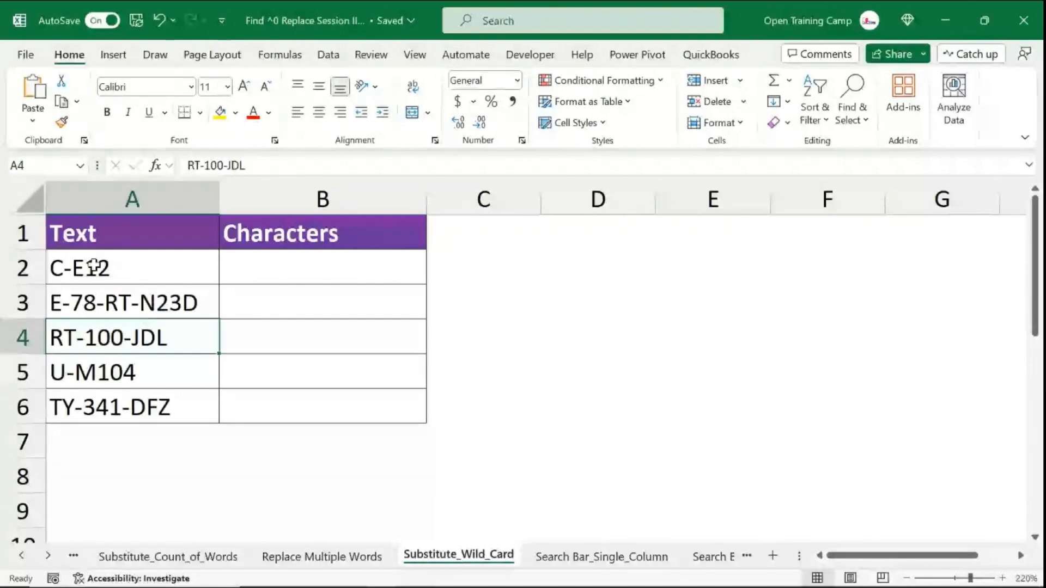
click(293, 463)
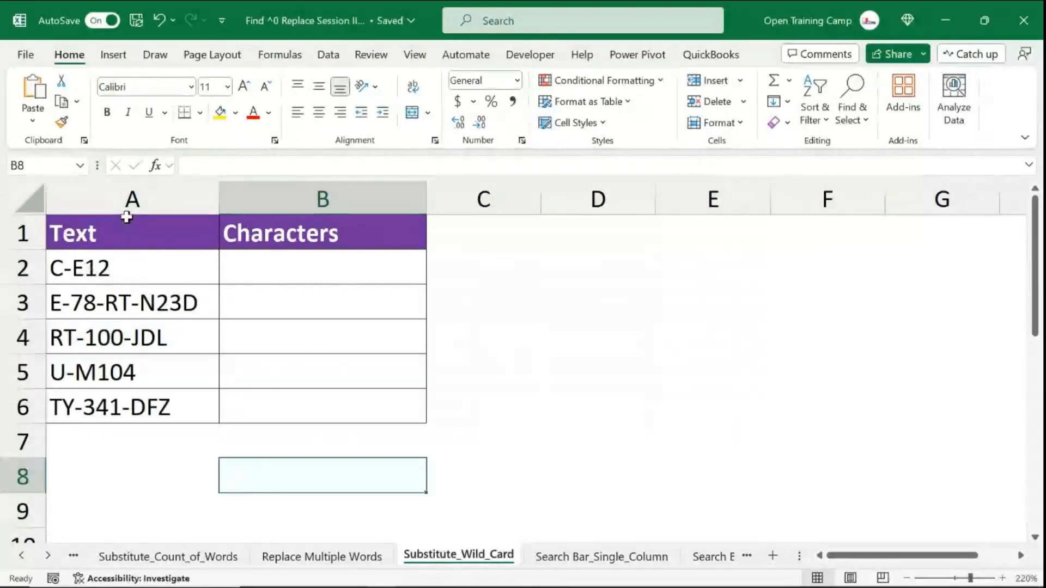
click(94, 267)
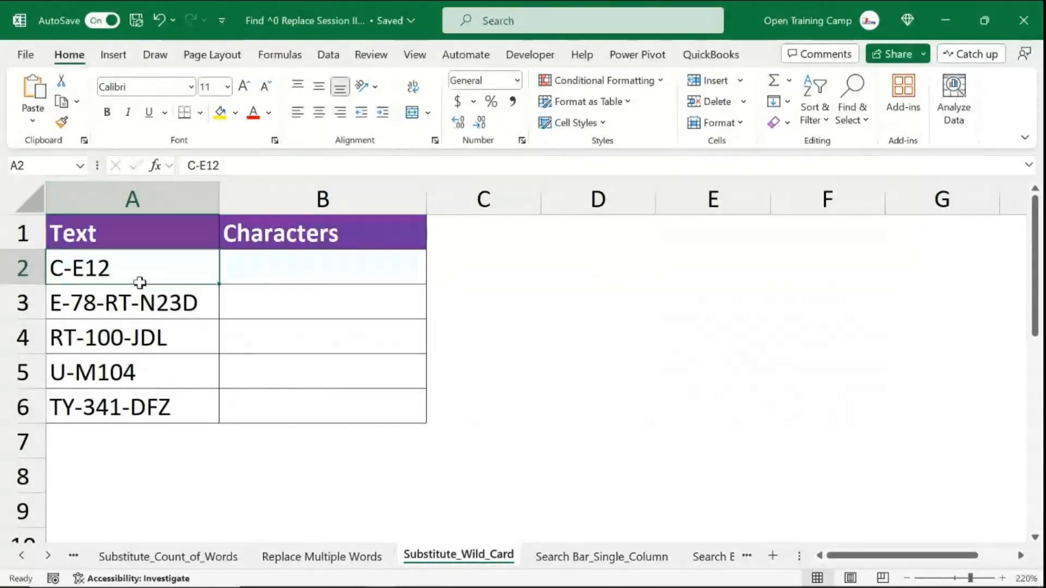
drag(140, 279, 187, 404)
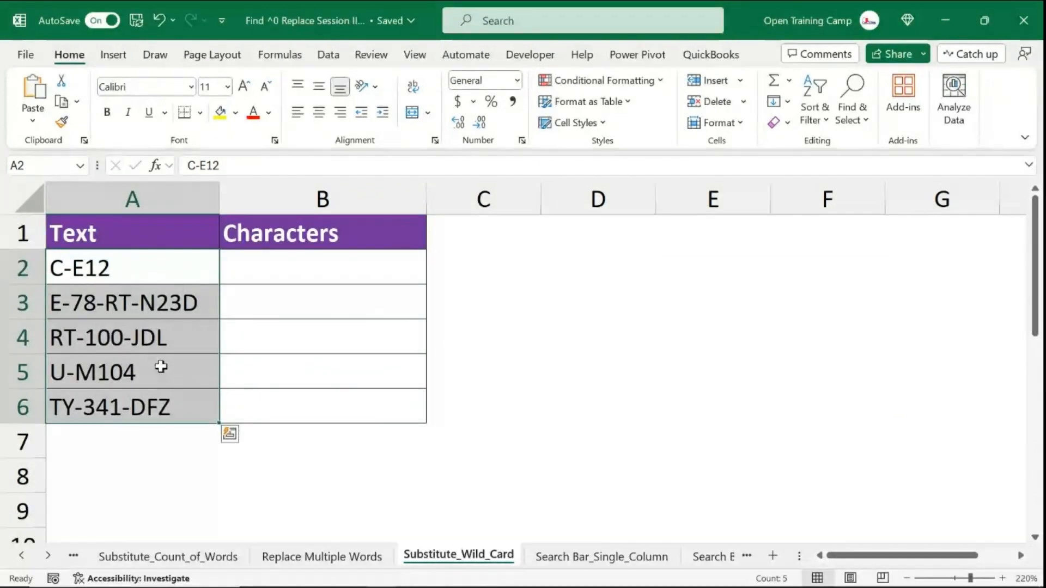
click(137, 338)
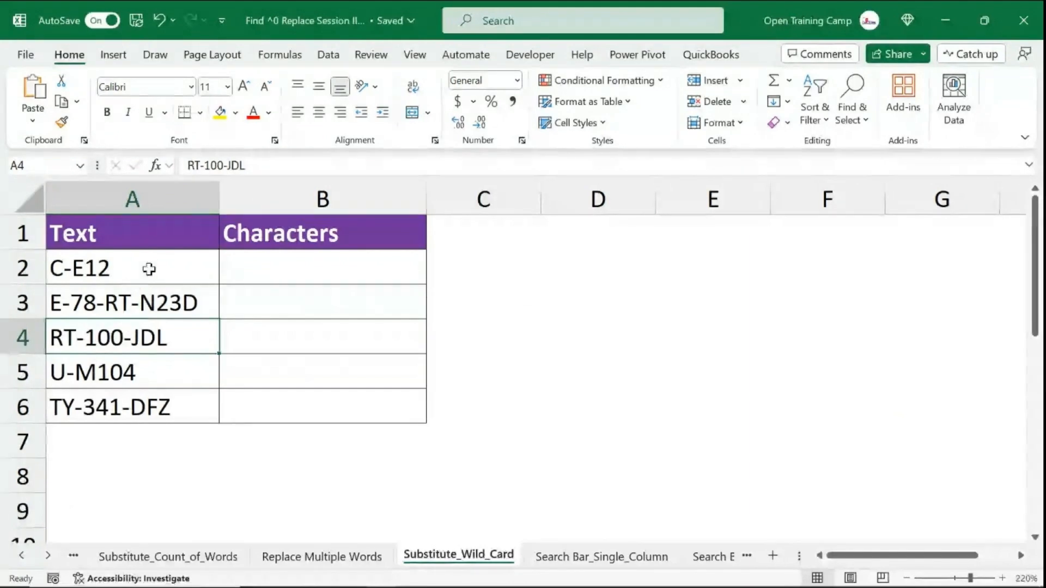
drag(149, 269, 136, 408)
click(60, 266)
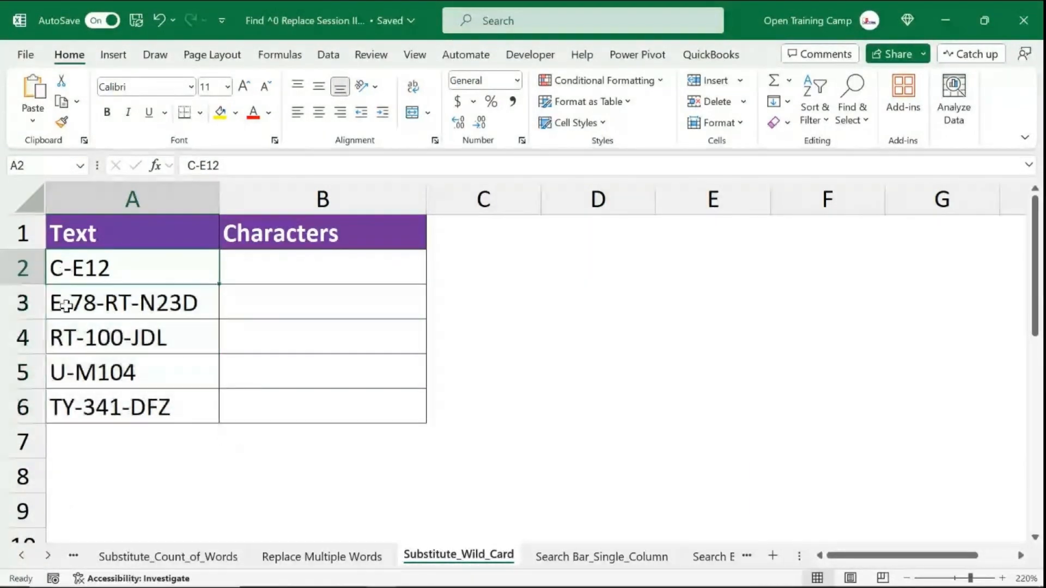
- Rename the A1 header to Product Code
click(107, 238)
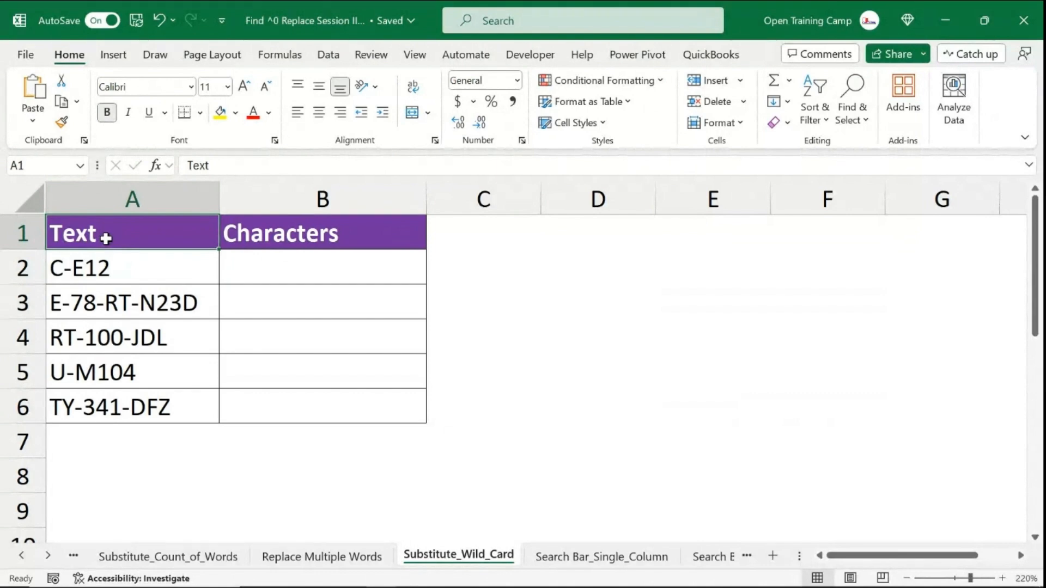
text(Product COd)
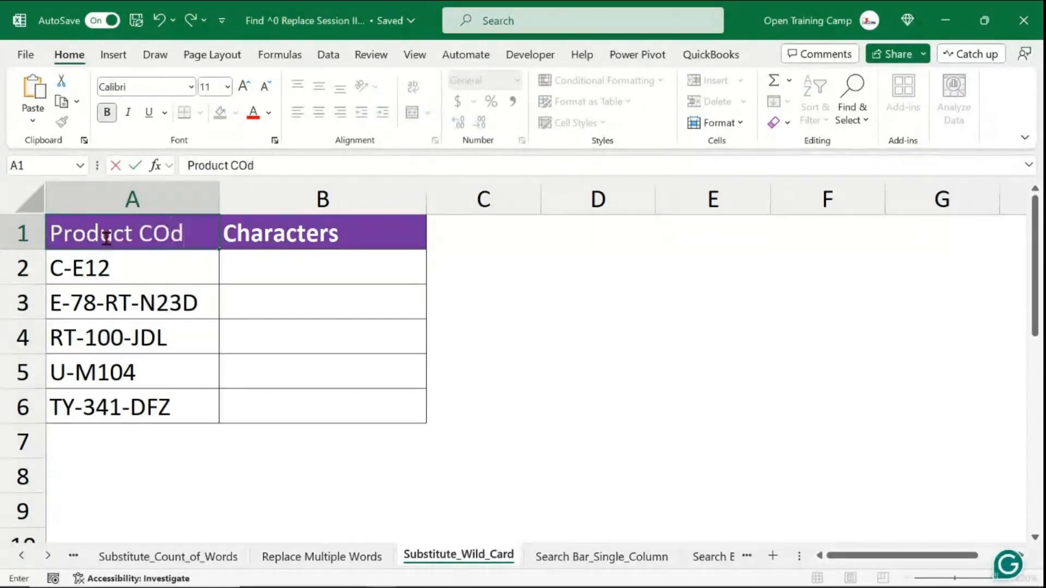
text(e)
click(257, 306)
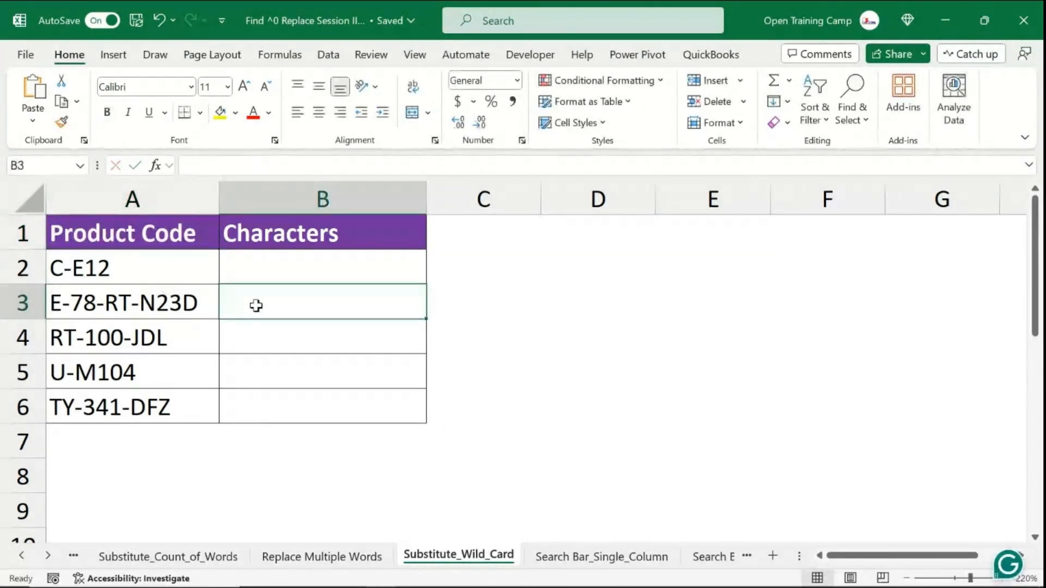
- Enter E12 in B2 as the example of characters after the last hyphen of C-E12
click(119, 263)
key(ctrl+shift+Down)
key(ctrl+period)
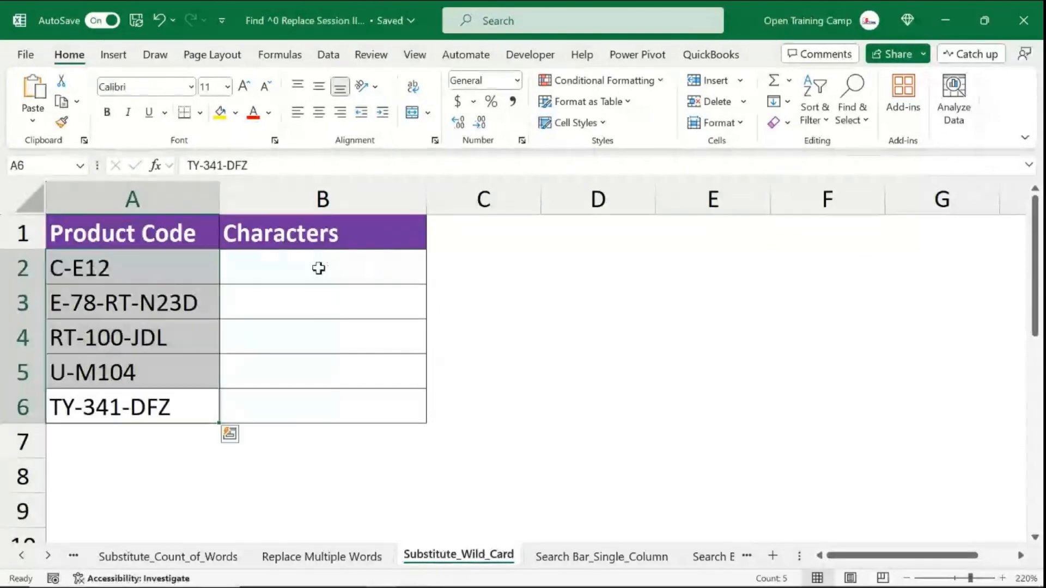
click(318, 268)
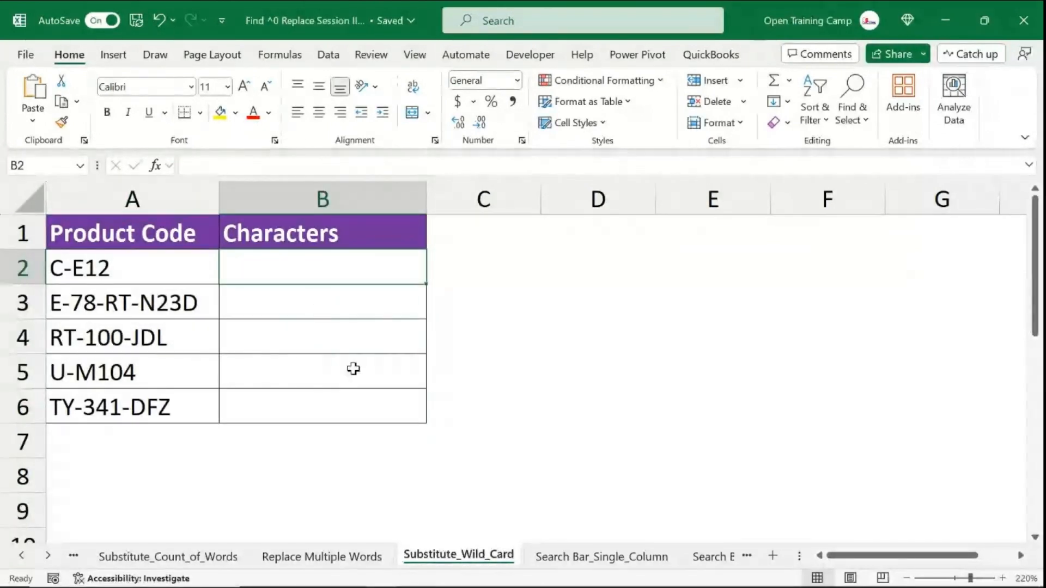
text(E12)
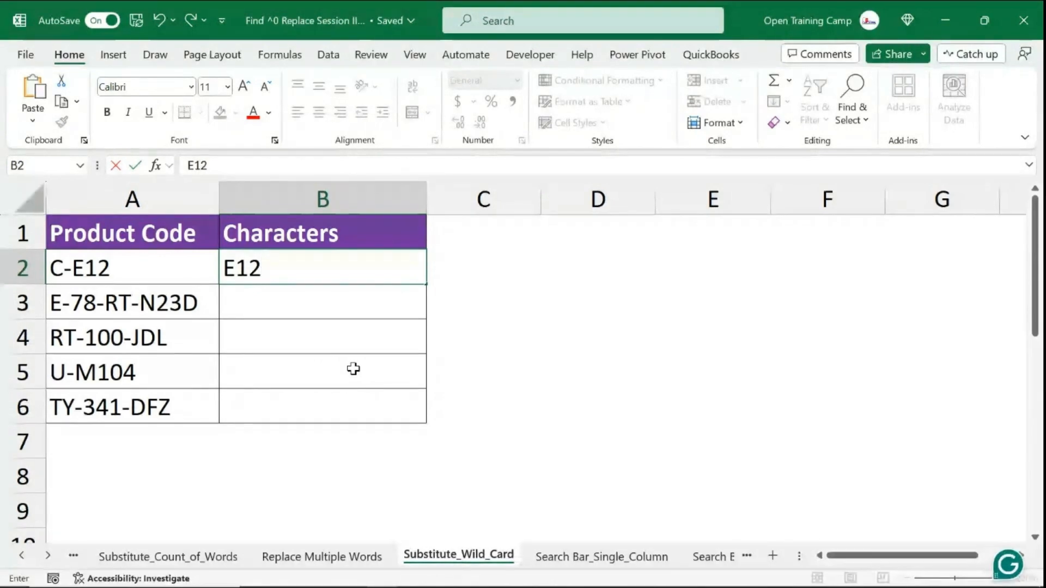
key(Return)
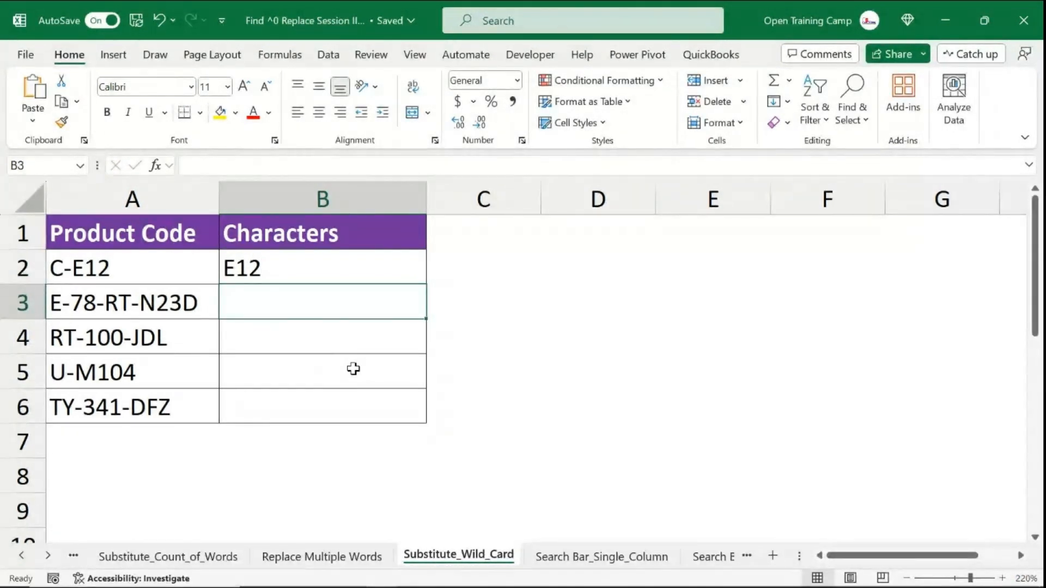
- Begin entering N23D in B3 to bring up Flash Fill suggestions
text(N23D)
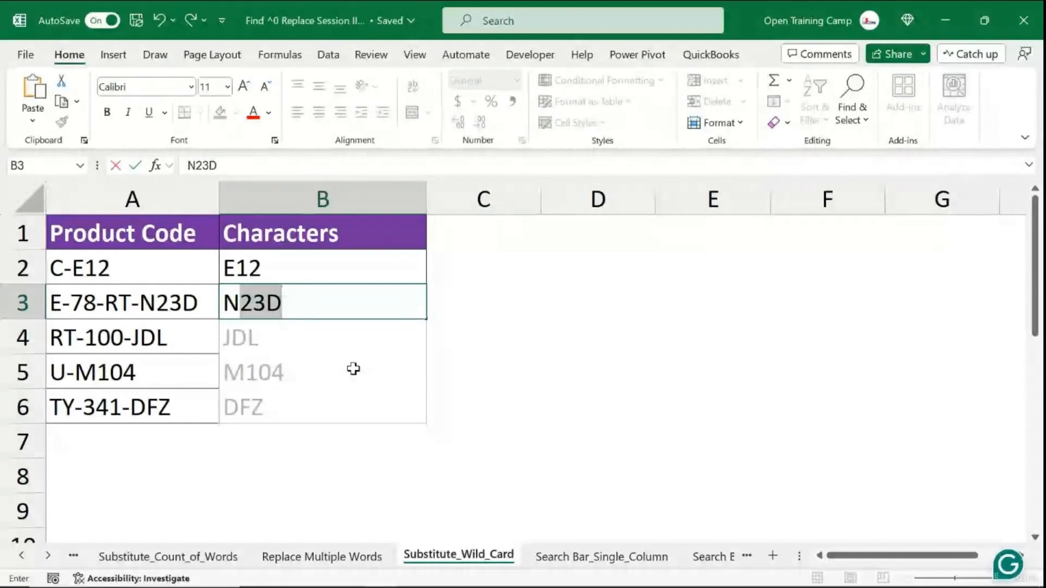
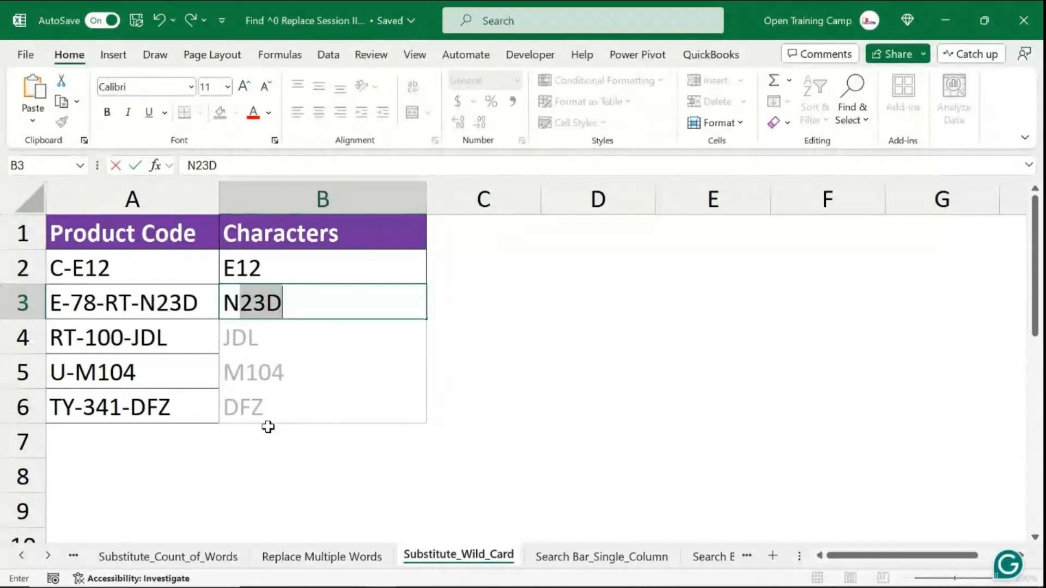
- Accept the Flash Fill suggestions to fill the remaining Characters cells
key(Return)
click(598, 406)
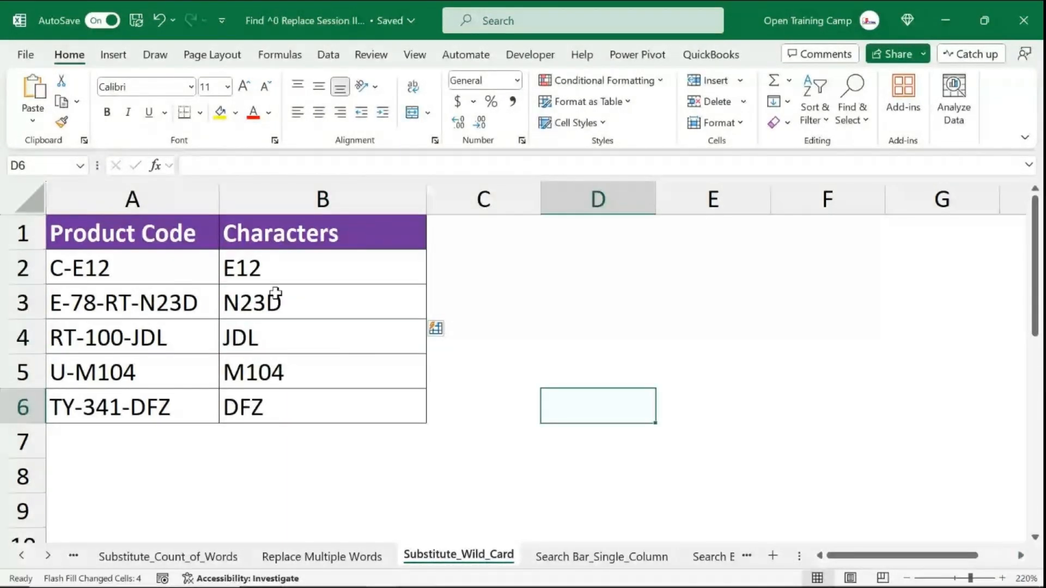
- Undo the fill, clear B3, and apply Flash Fill to B2:B6 from the E12 example alone
drag(274, 270, 271, 412)
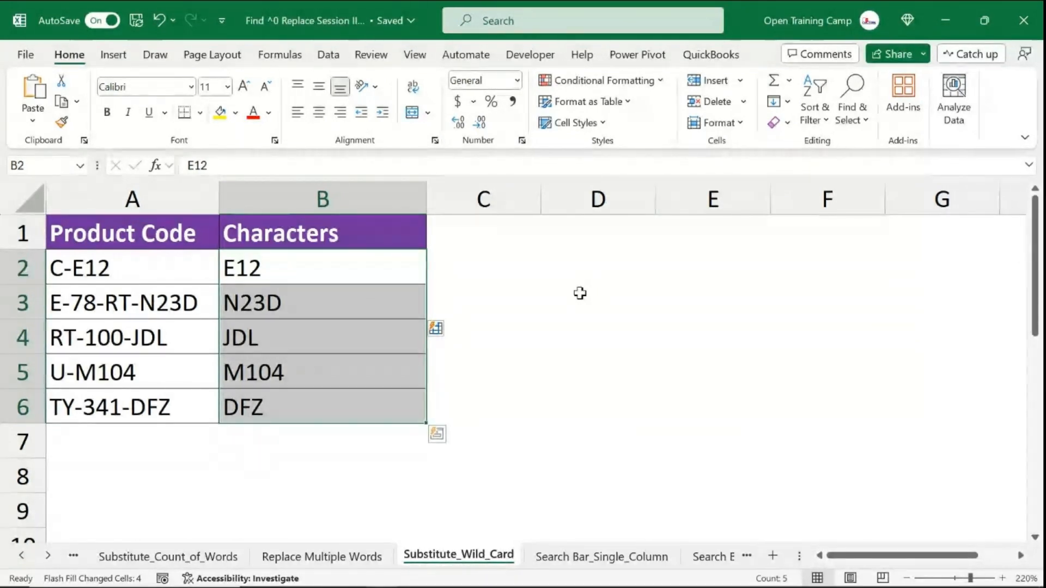
key(ctrl+z)
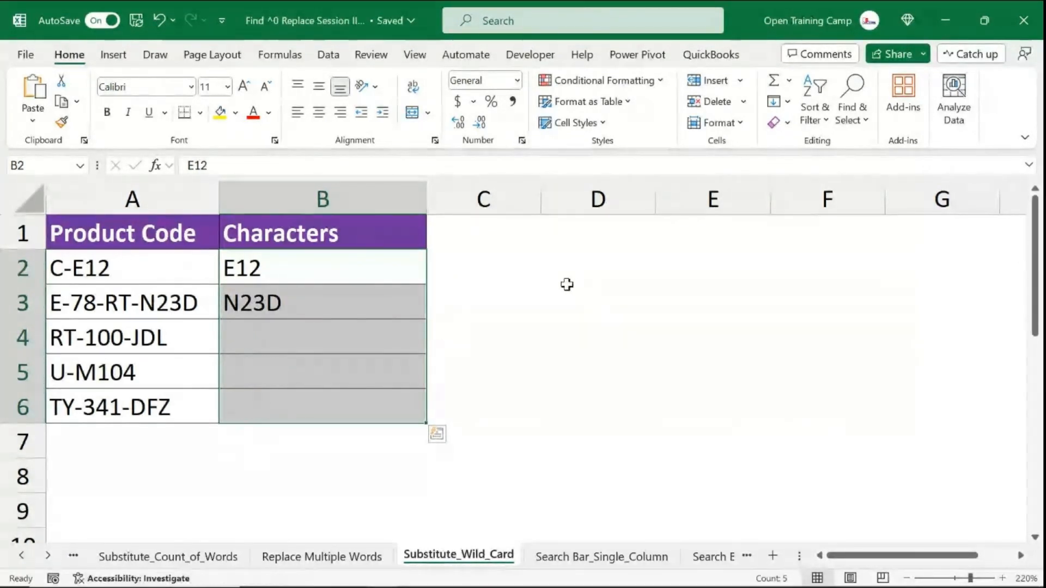
click(476, 308)
click(295, 304)
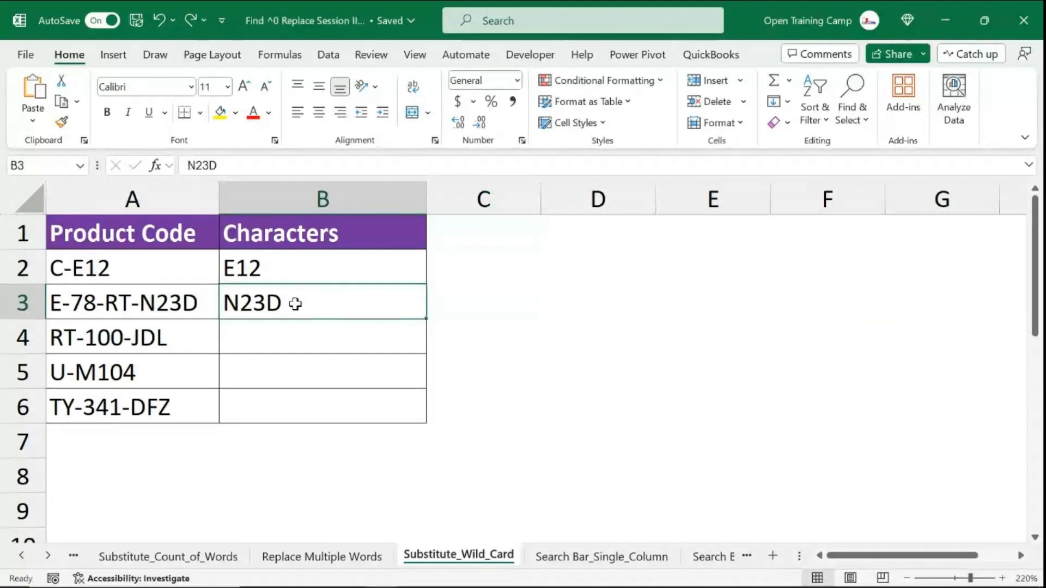
key(Delete)
drag(329, 271, 323, 408)
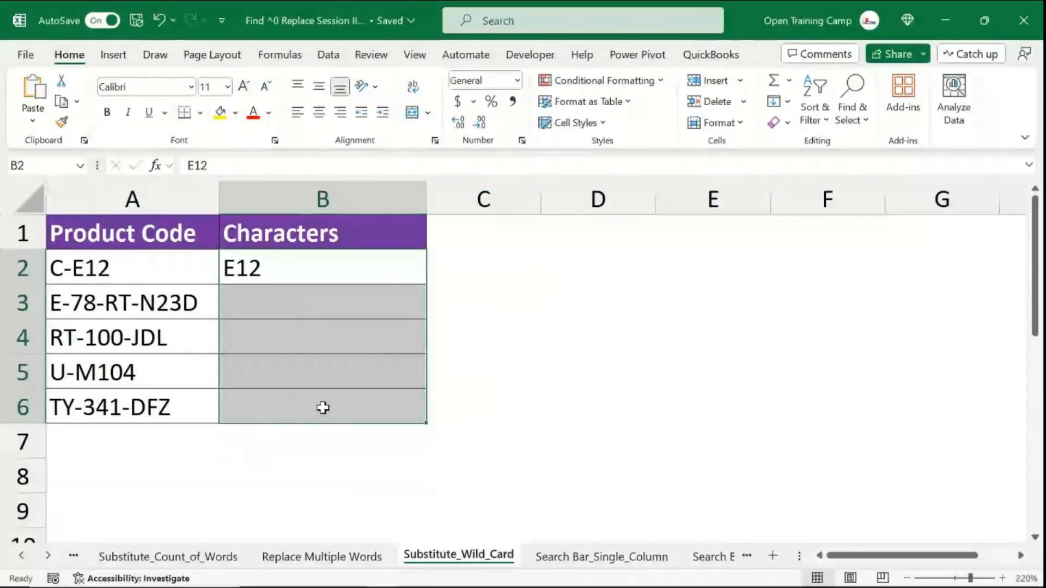
key(ctrl+e)
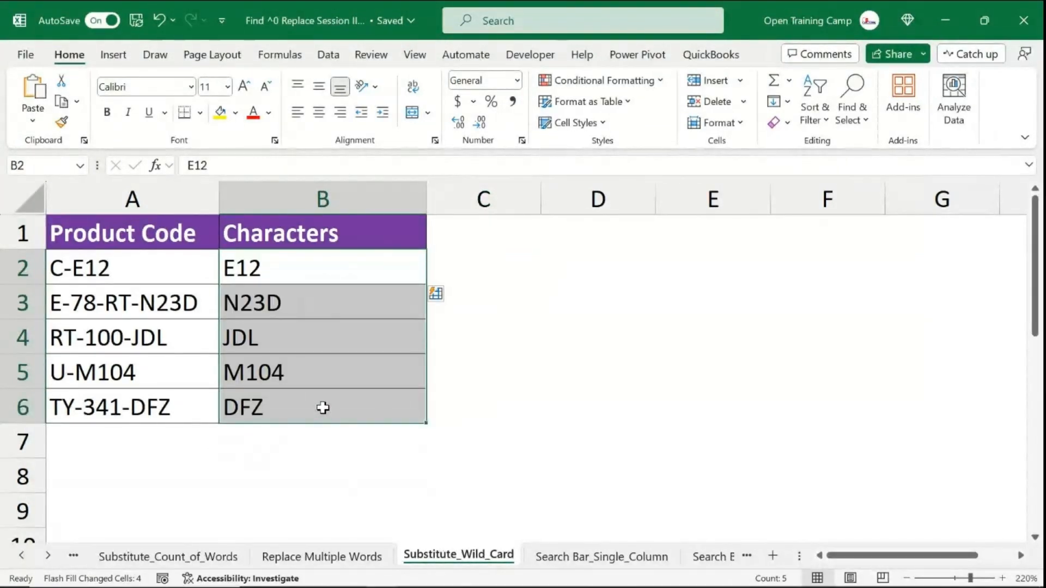
- Undo the Flash Fill and clear the E12 example from B2
key(ctrl+z)
click(273, 274)
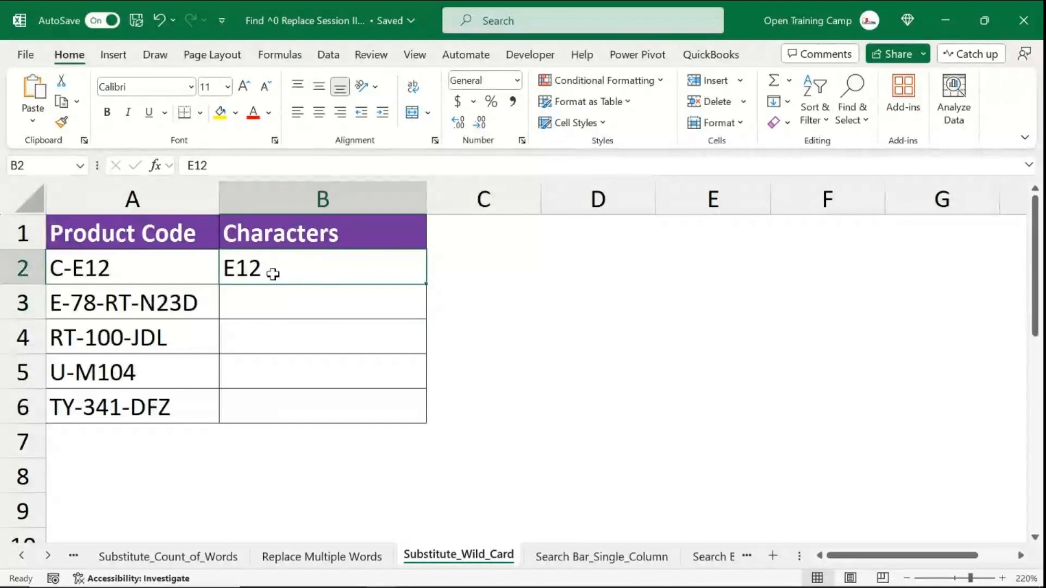
key(Delete)
- Enter the formula =RIGHT(A2,3) in B2
click(592, 369)
click(326, 263)
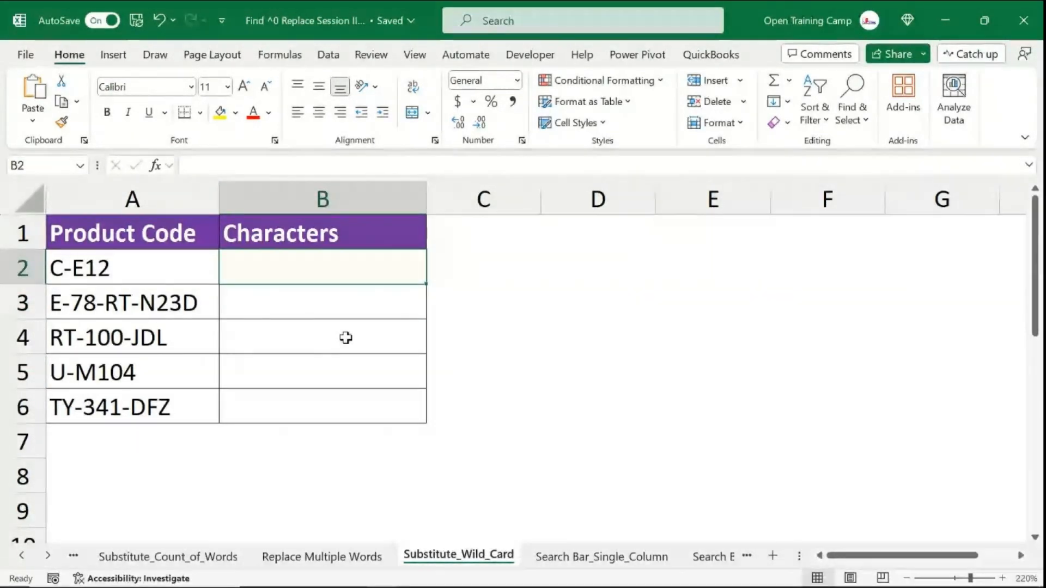
text(=RIGHT()
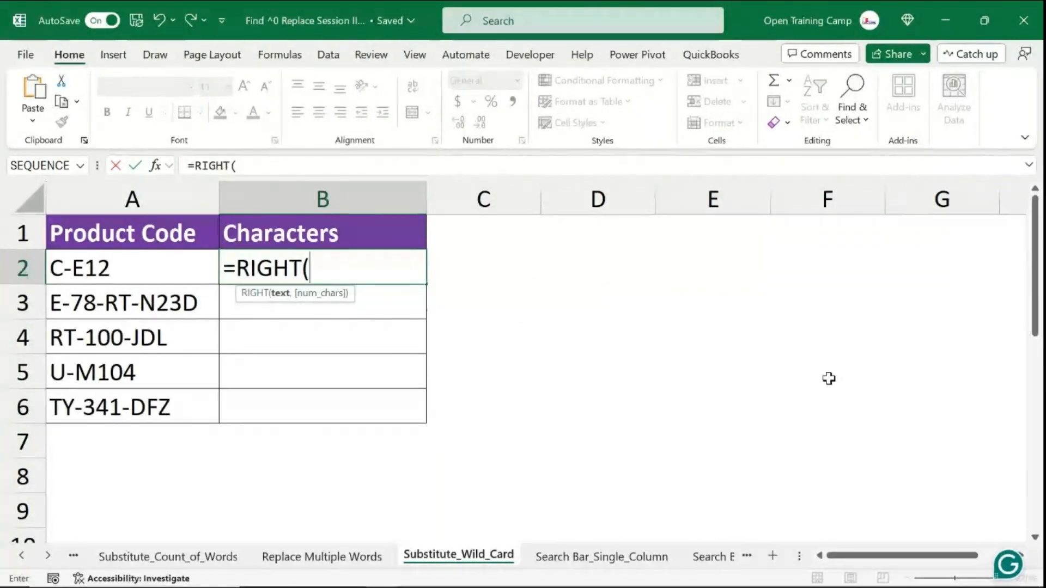
key(BackSpace)
key(BackSpace)
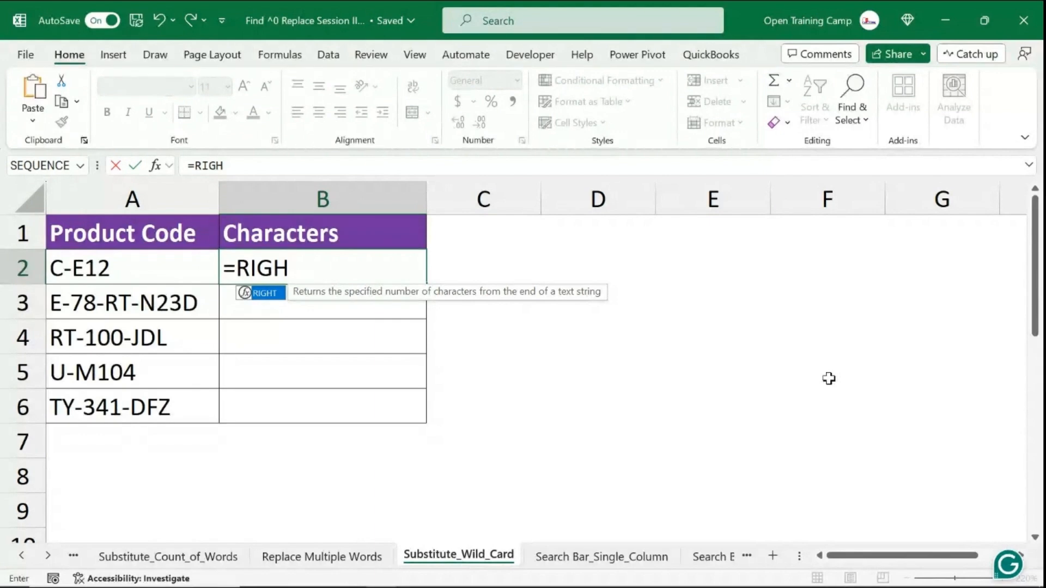
key(Tab)
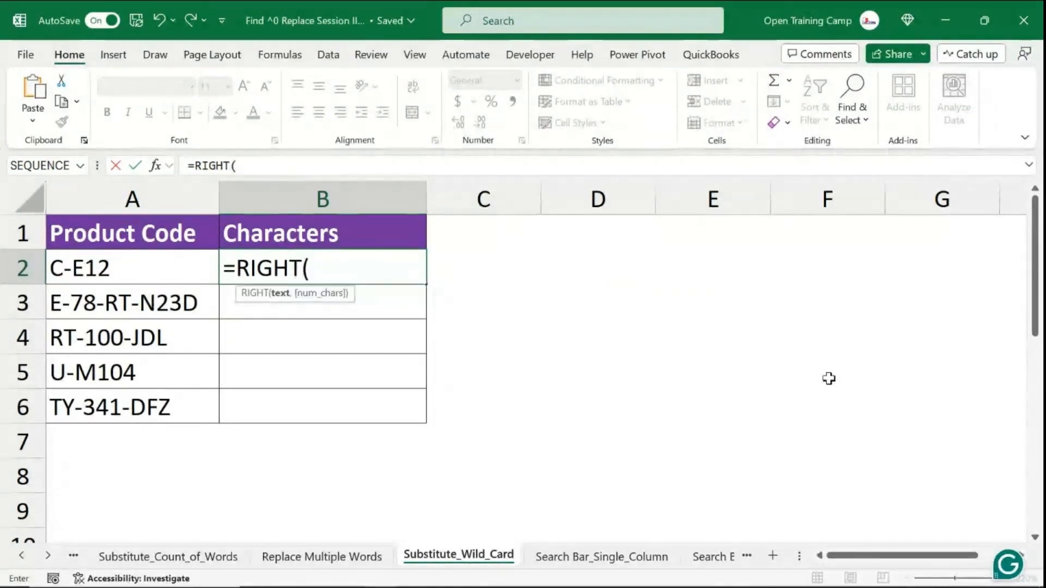
click(118, 270)
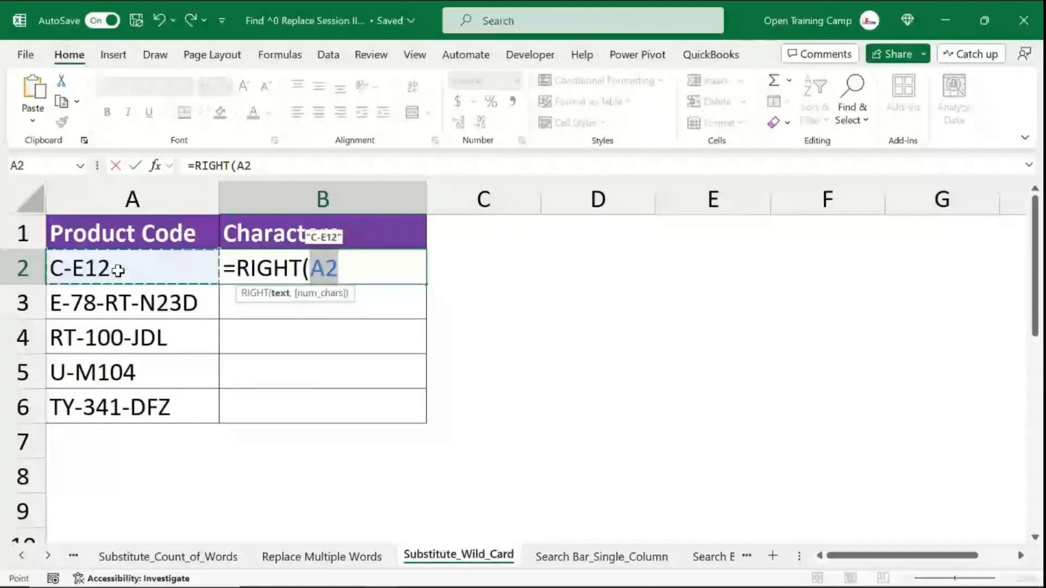
text(,)
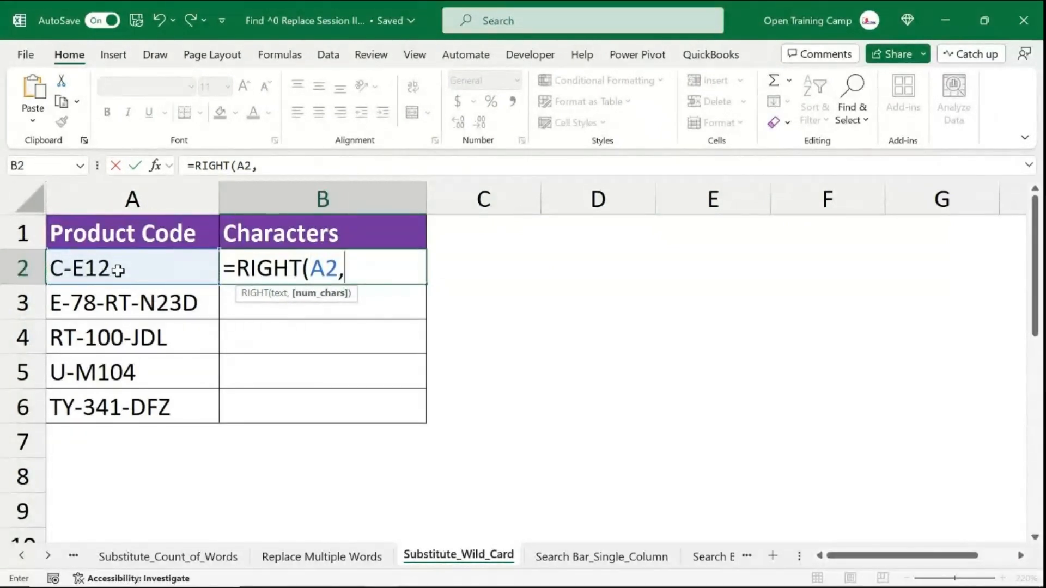
key(BackSpace)
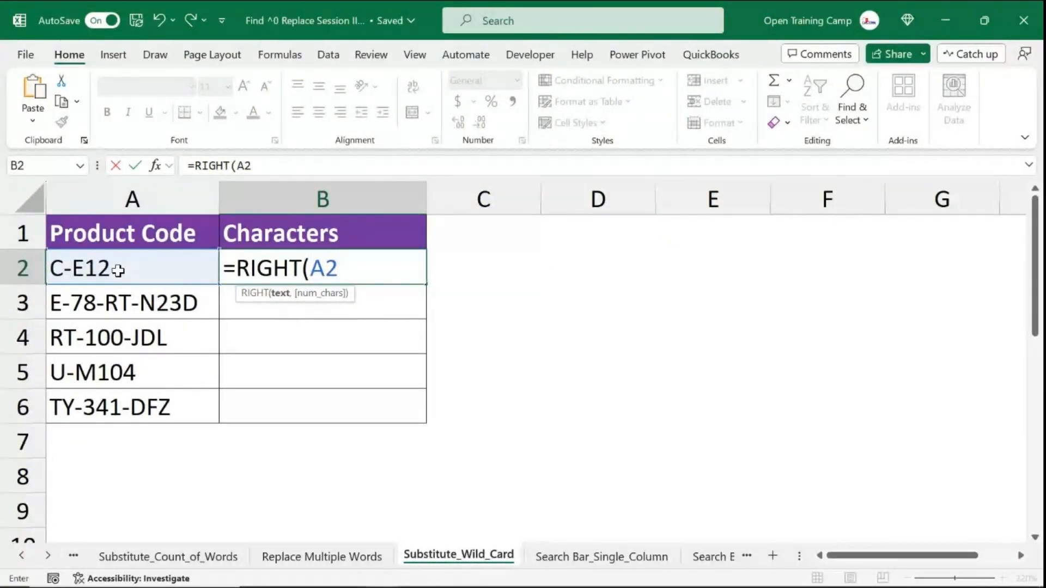
text())
key(BackSpace)
text(,3))
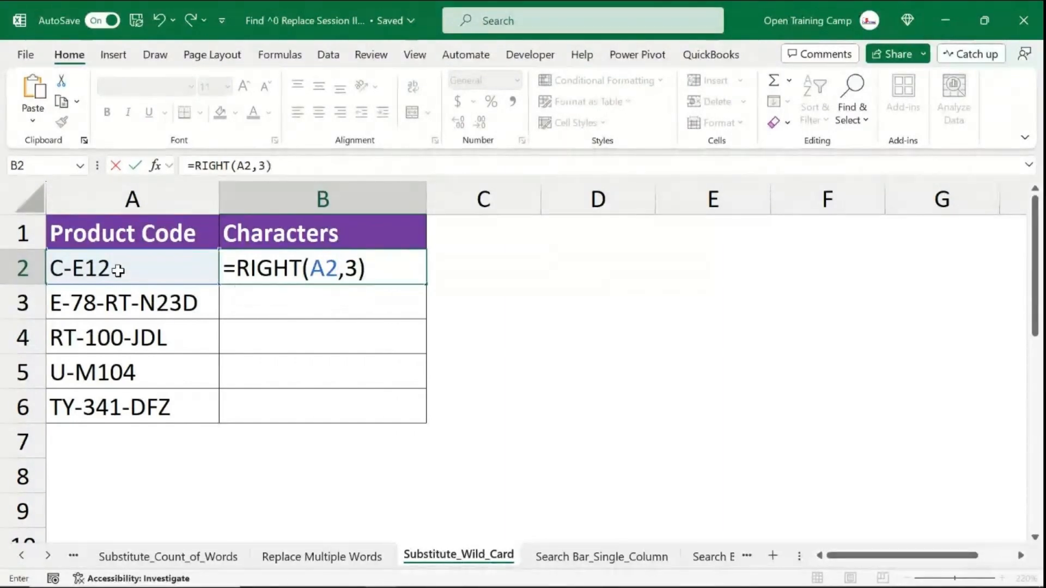
key(Return)
- Copy the RIGHT formula down through B6
click(262, 265)
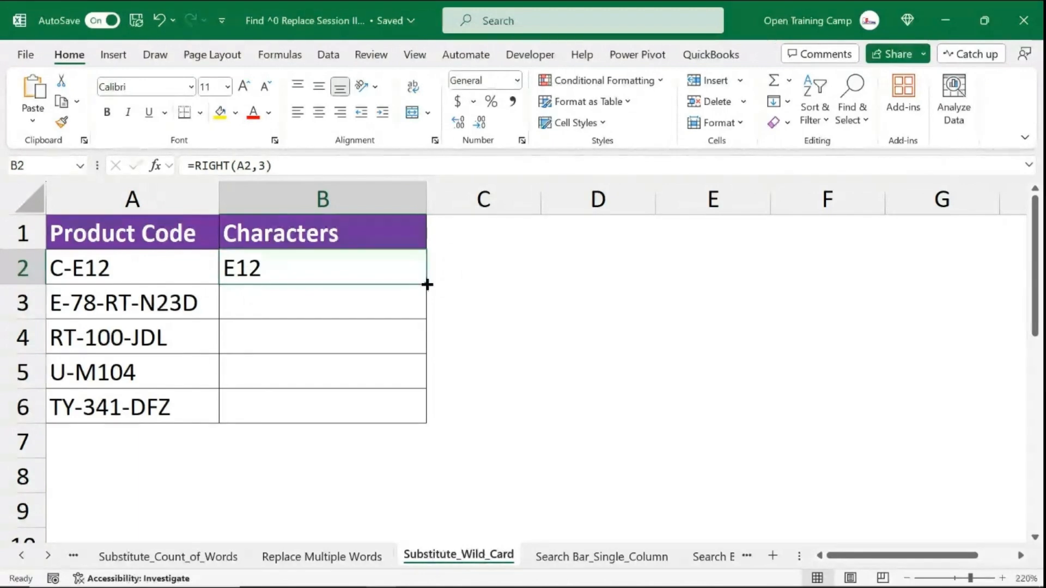
drag(424, 283, 411, 411)
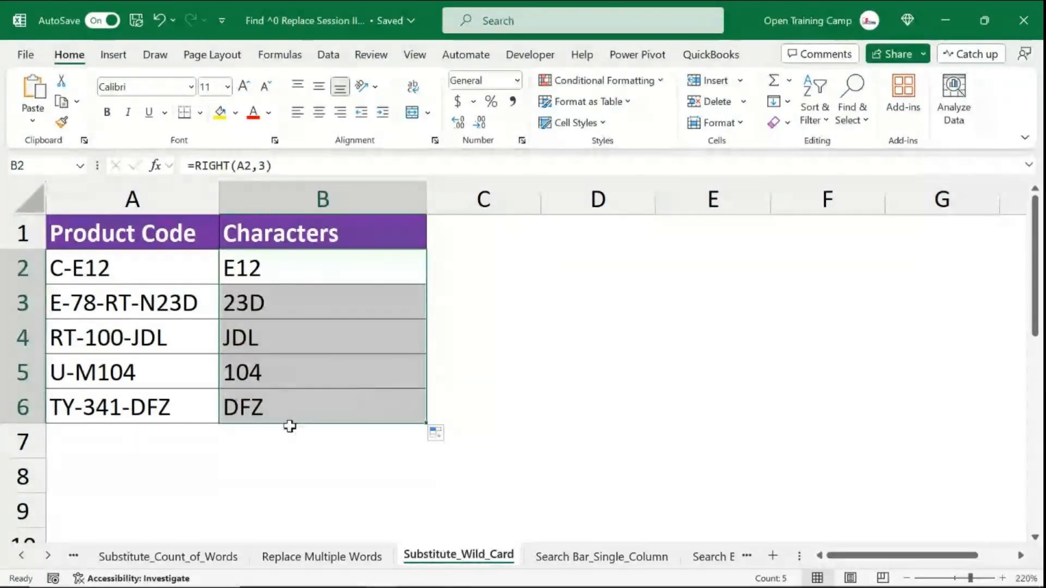
- Compare the extracted characters in column B with the product codes in column A
click(273, 304)
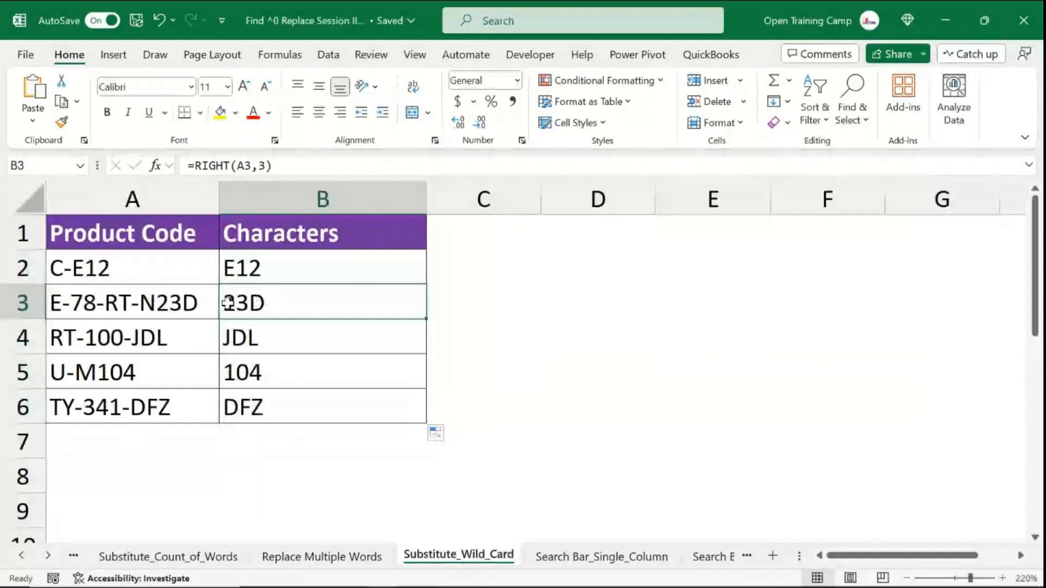
click(165, 303)
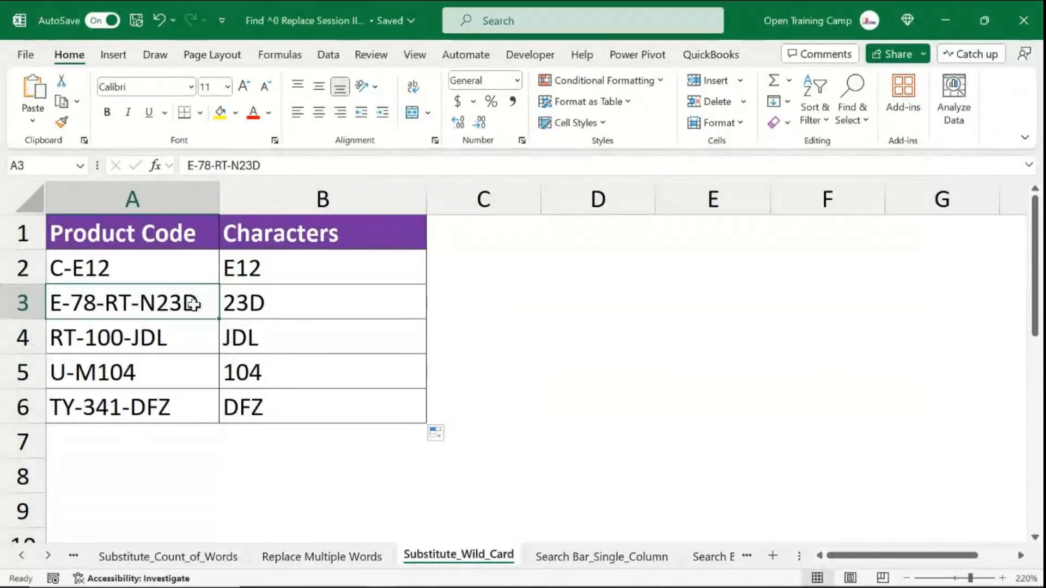
click(163, 340)
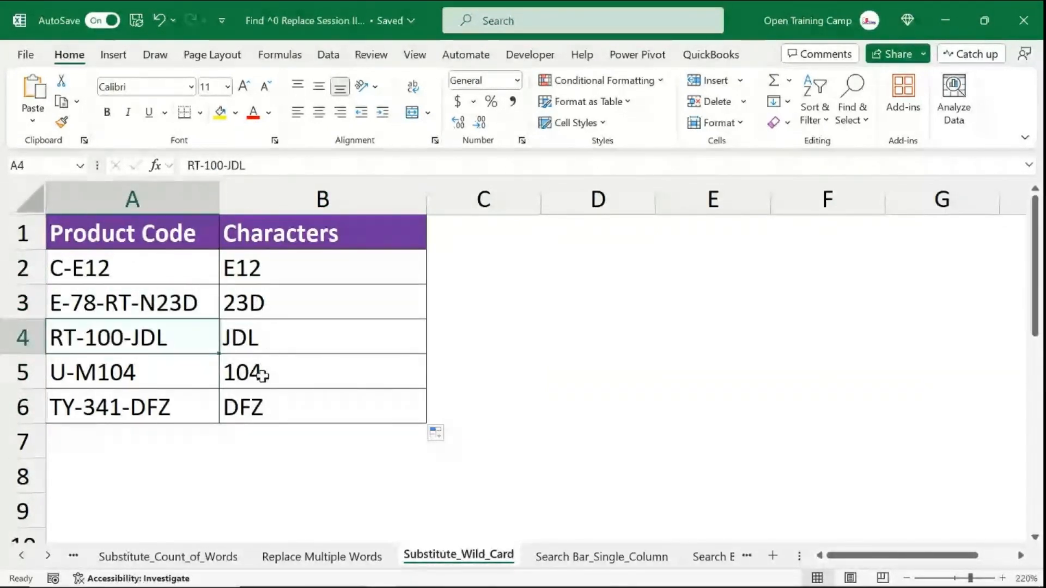
click(164, 373)
click(162, 406)
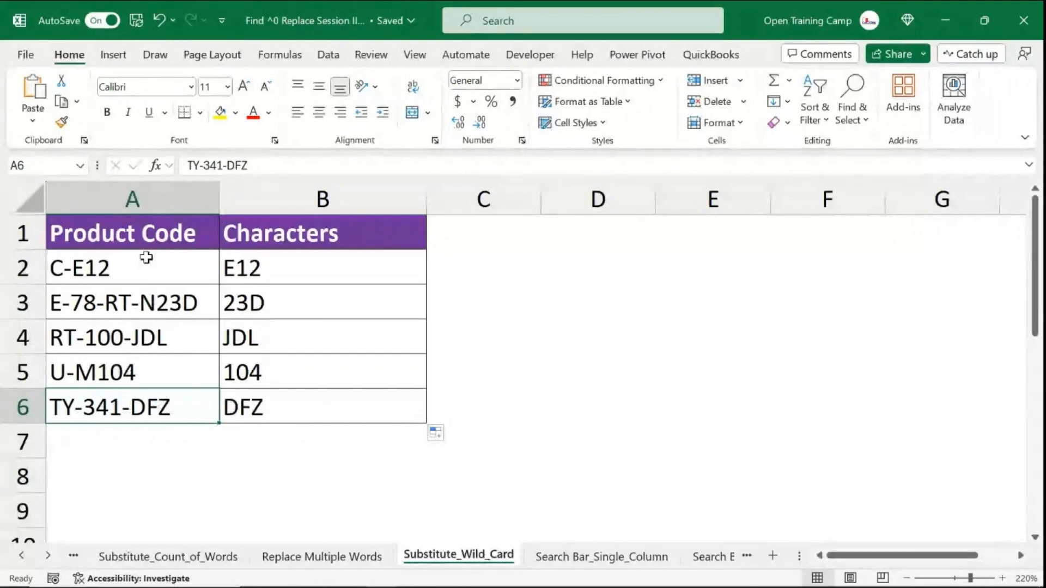
drag(145, 257, 143, 405)
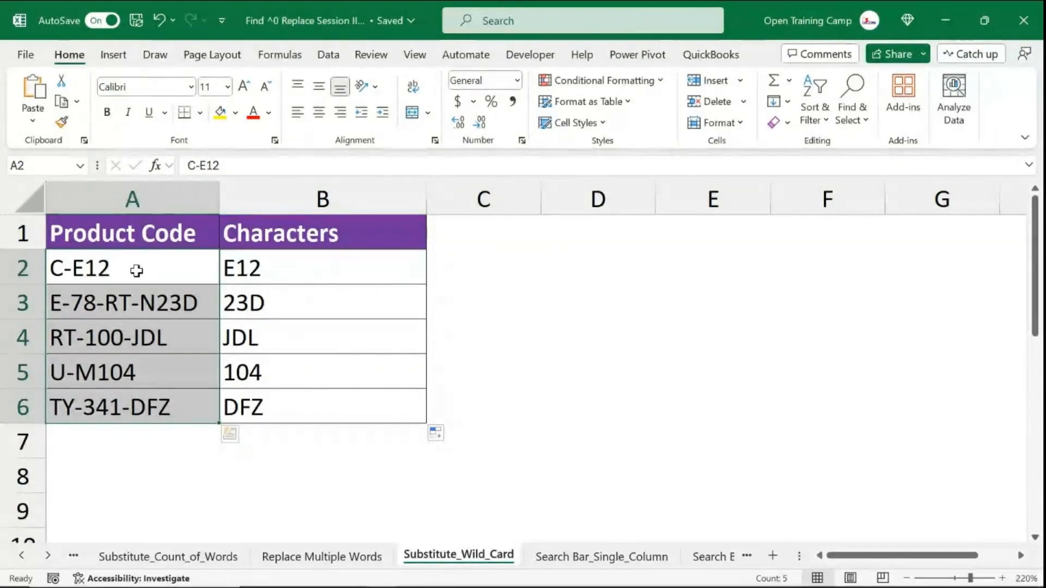
- Undo the fill-down and begin a new B2 formula =RIGHT(A2,LEN(A2)
click(266, 271)
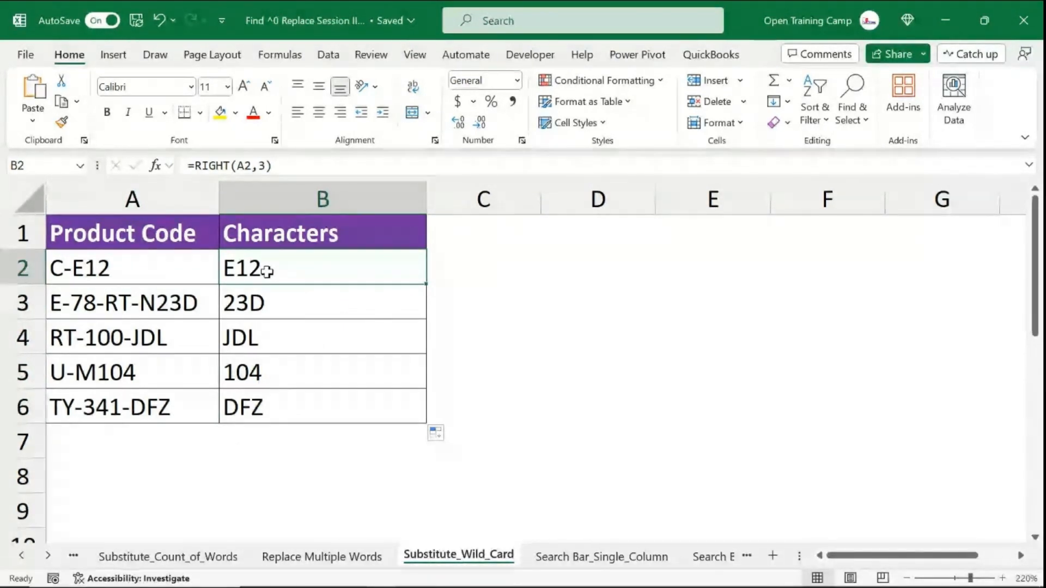
key(ctrl+z)
text(=)
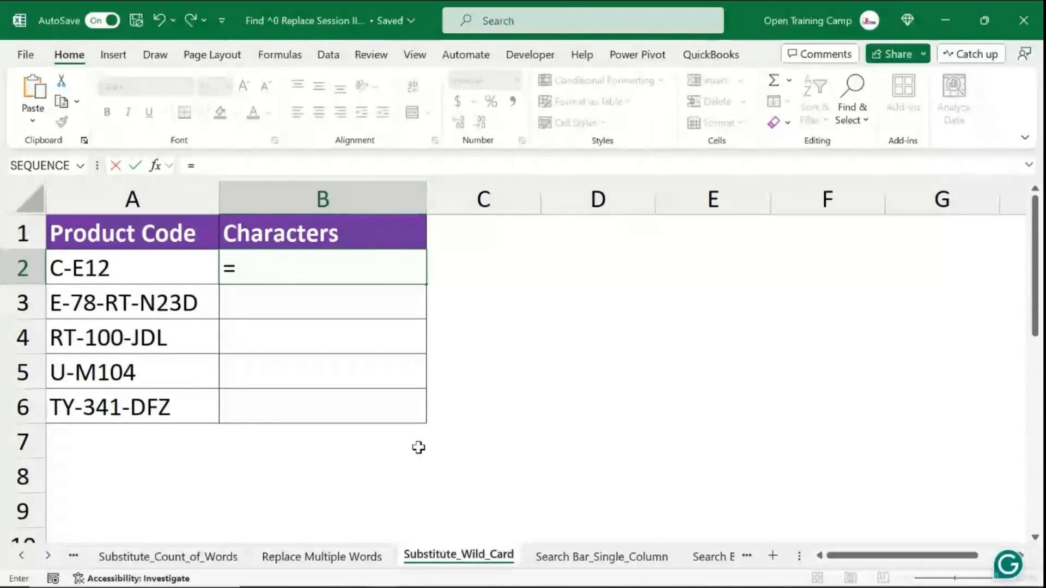
text(RIGHT()
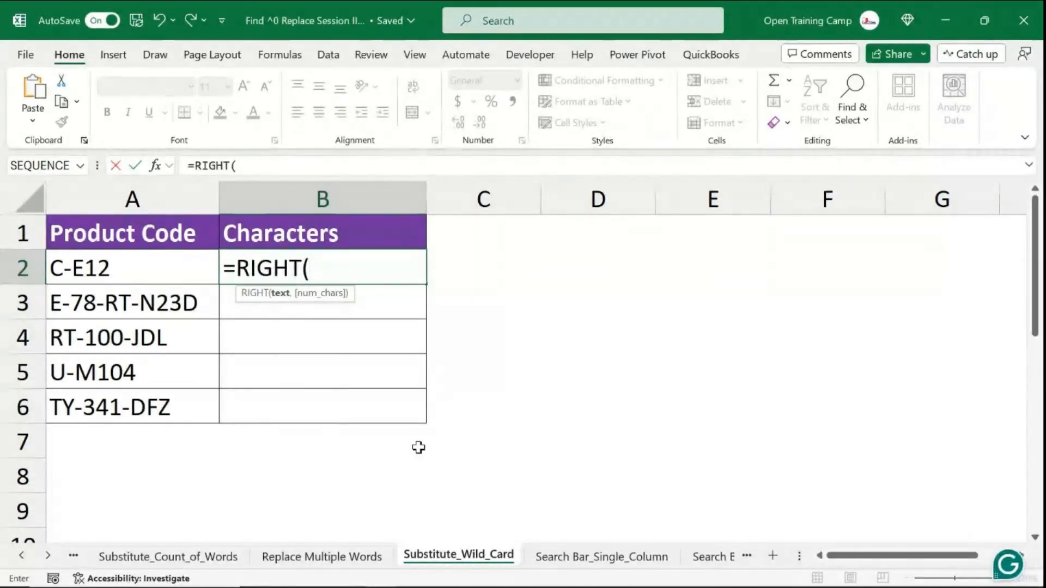
click(183, 278)
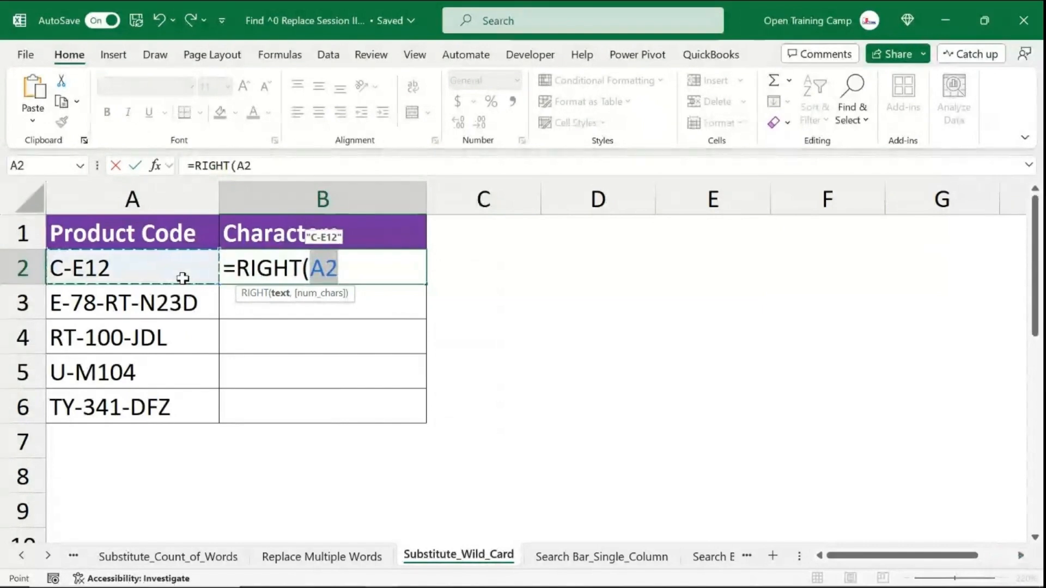
text(,LEN()
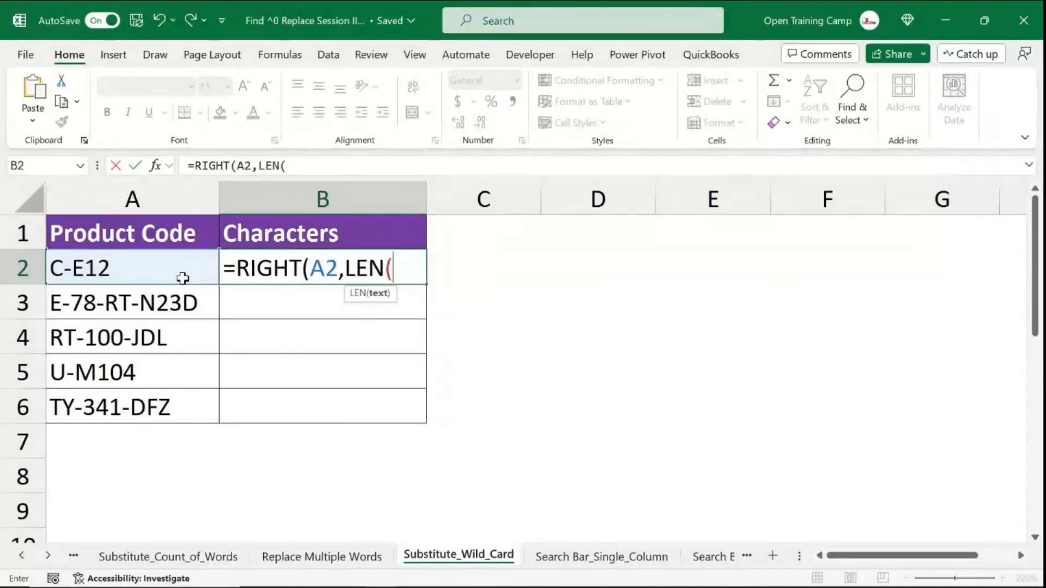
click(133, 267)
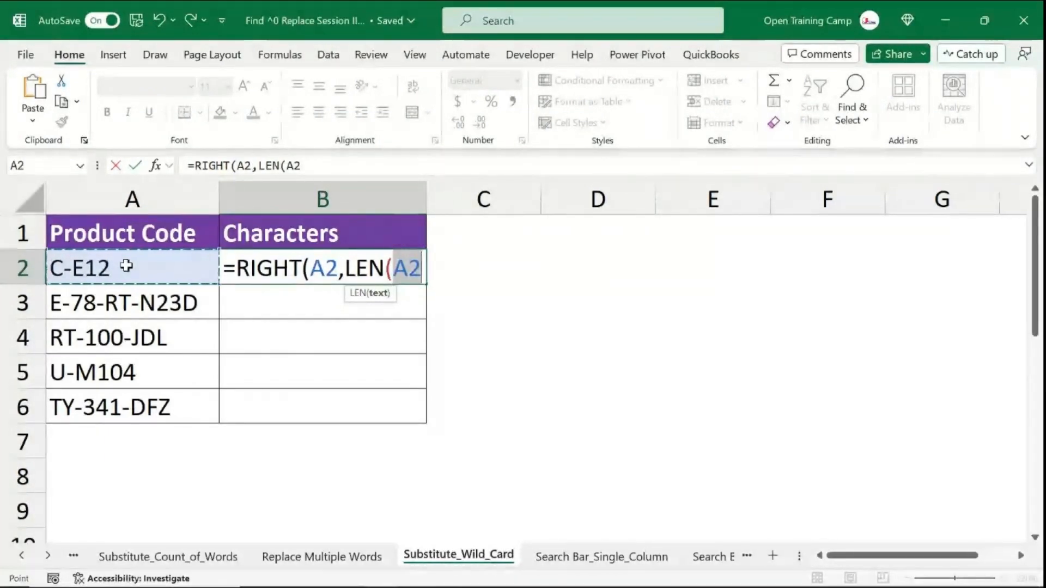
text())
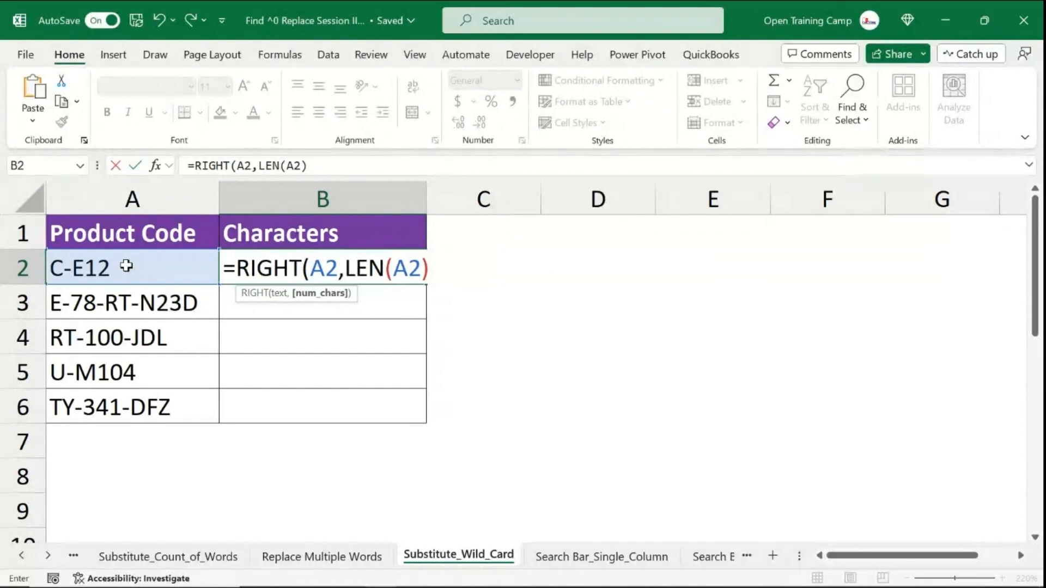
text(-)
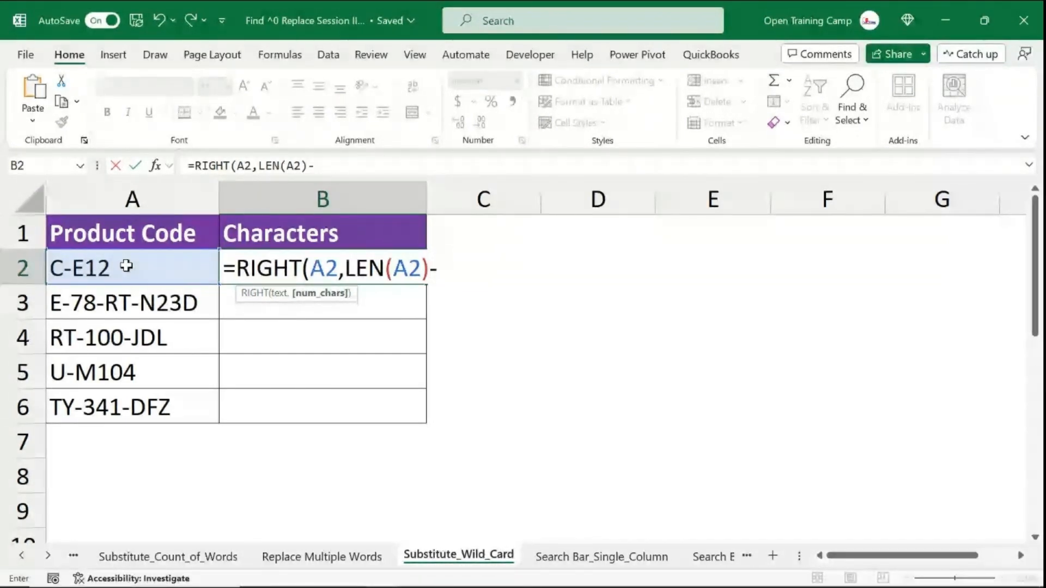
text(FIND()
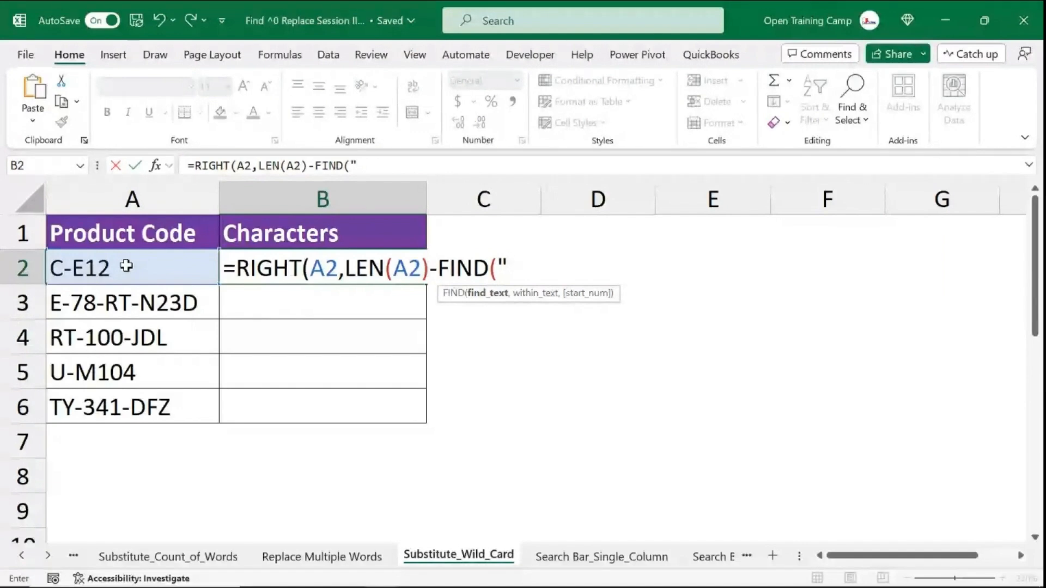
- Extend the B2 formula by subtracting a FIND of "*" within a nested SUBSTITUTE function
text(*)
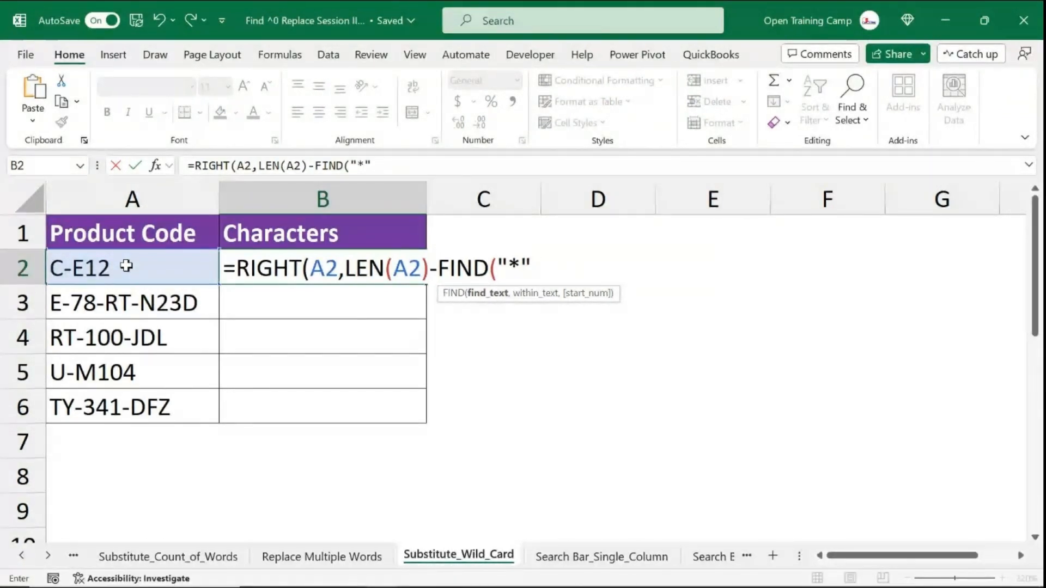
text(,SUSBTI)
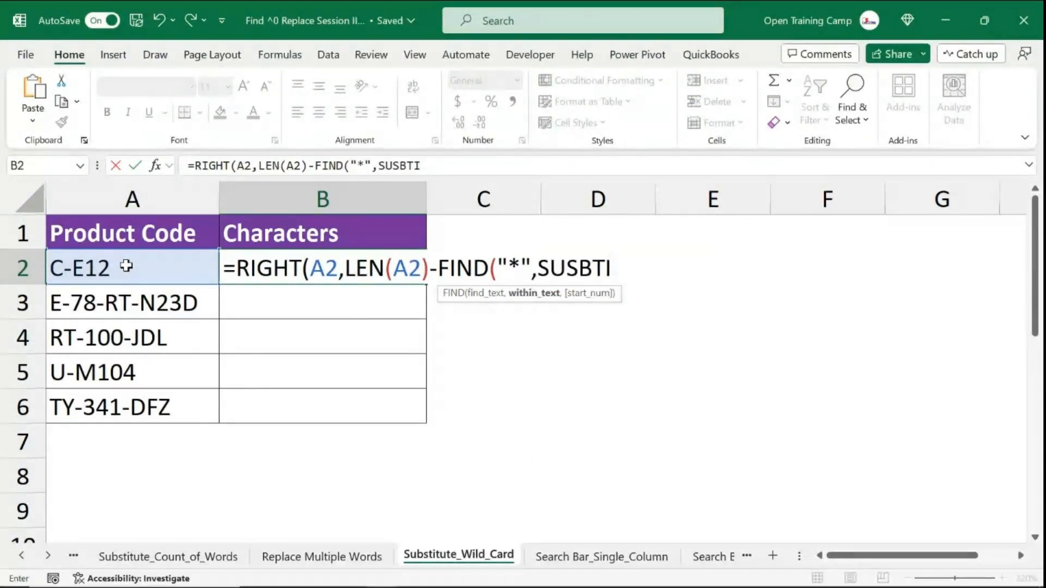
key(BackSpace)
key(BackSpace)
key(BackSpace)
key(BackSpace)
key(Tab)
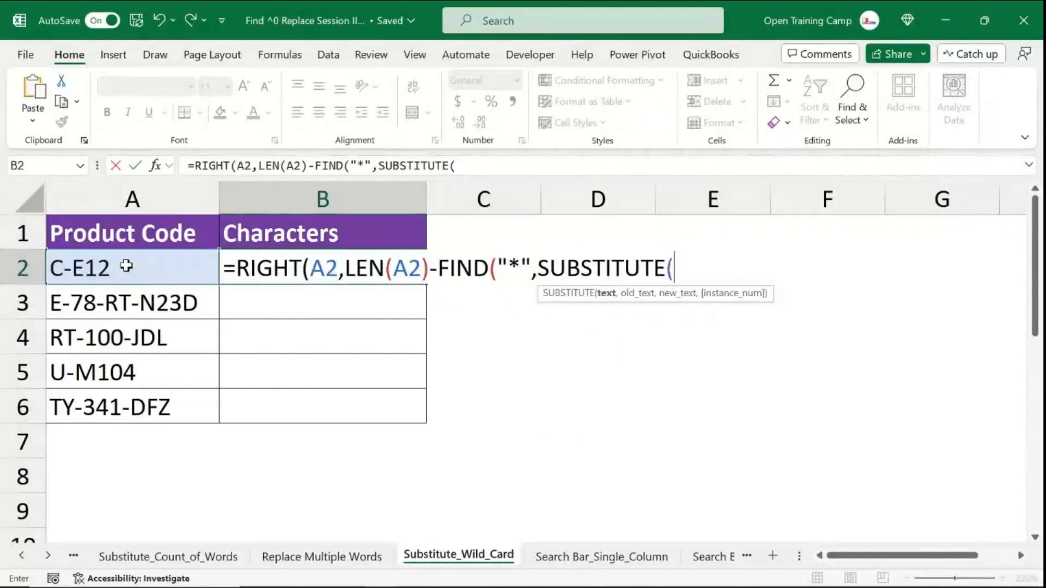
- Give the SUBSTITUTE the arguments A2, "-" and "*" to replace hyphens with asterisks
click(136, 262)
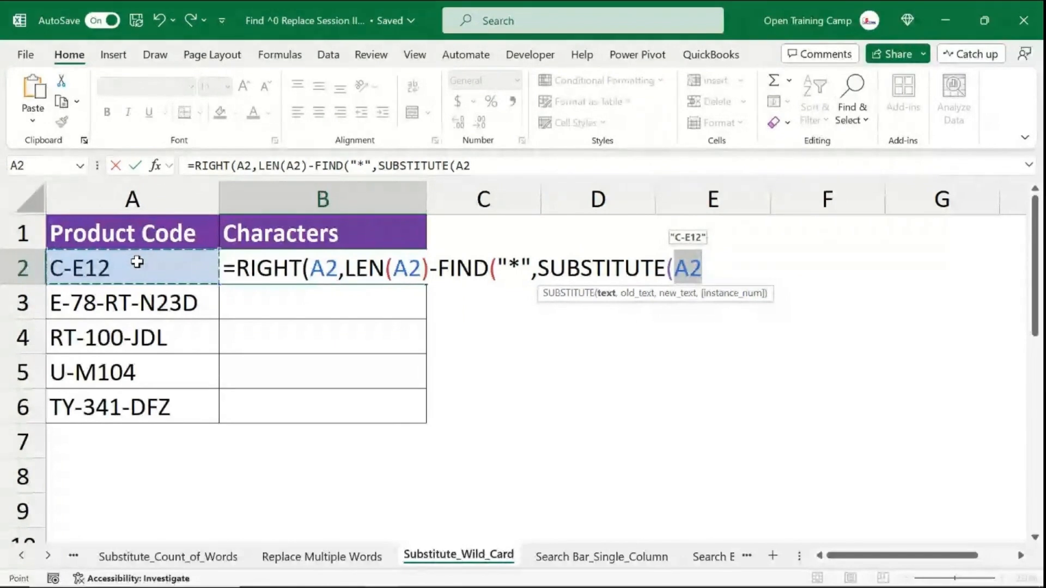
text(,")
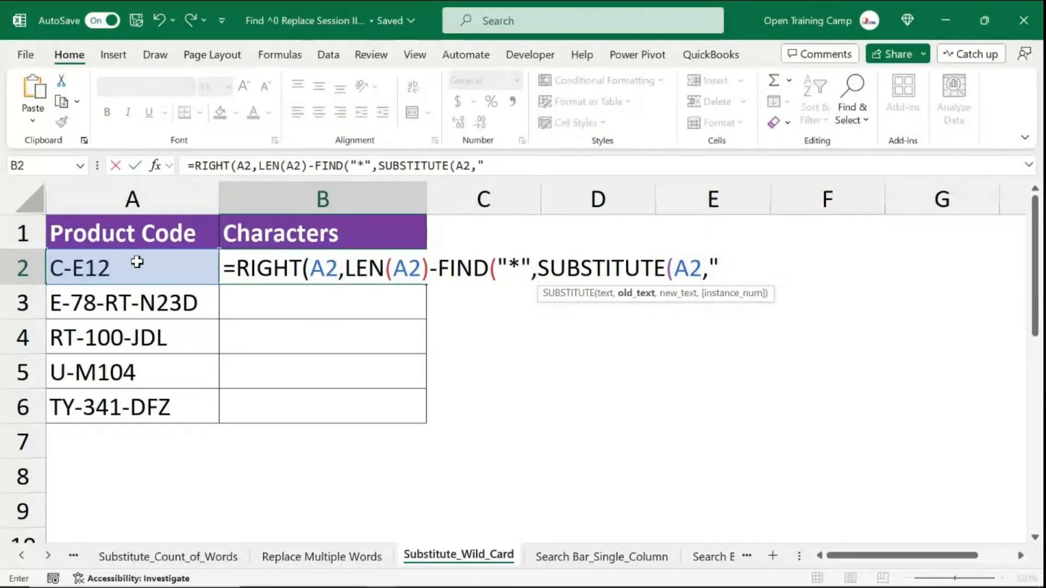
text(-")
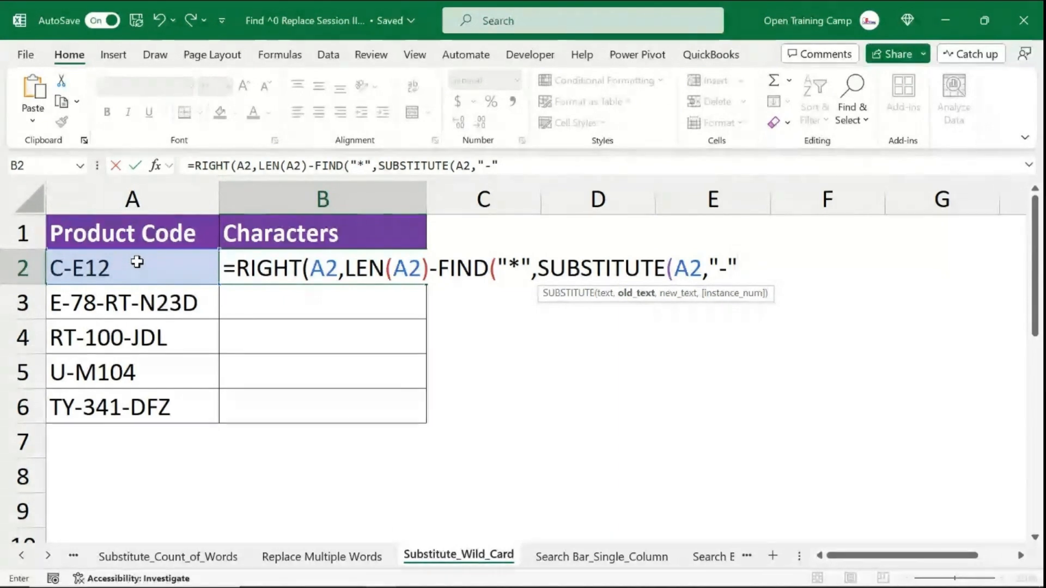
text(,")
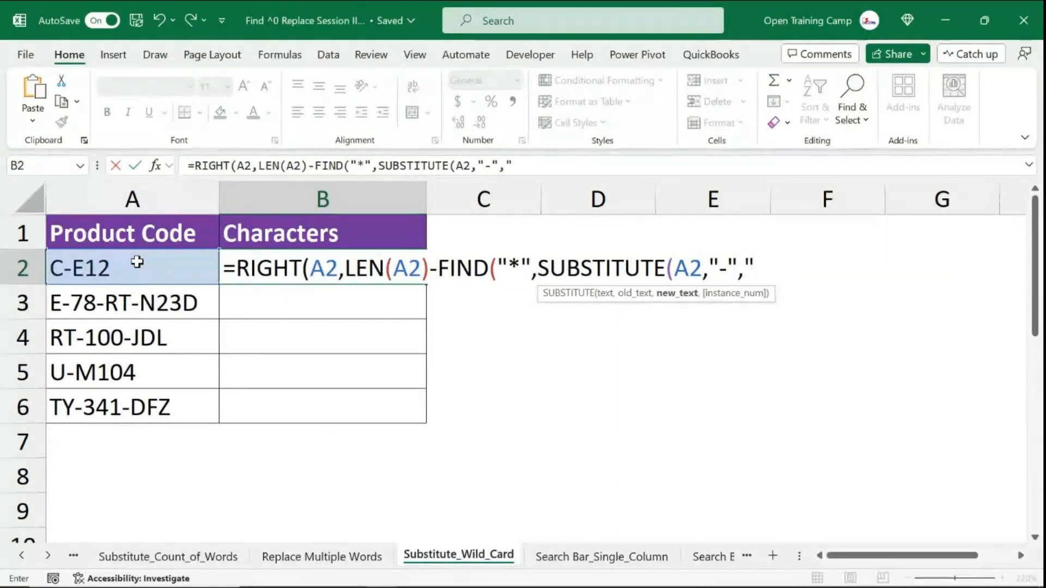
text(*)
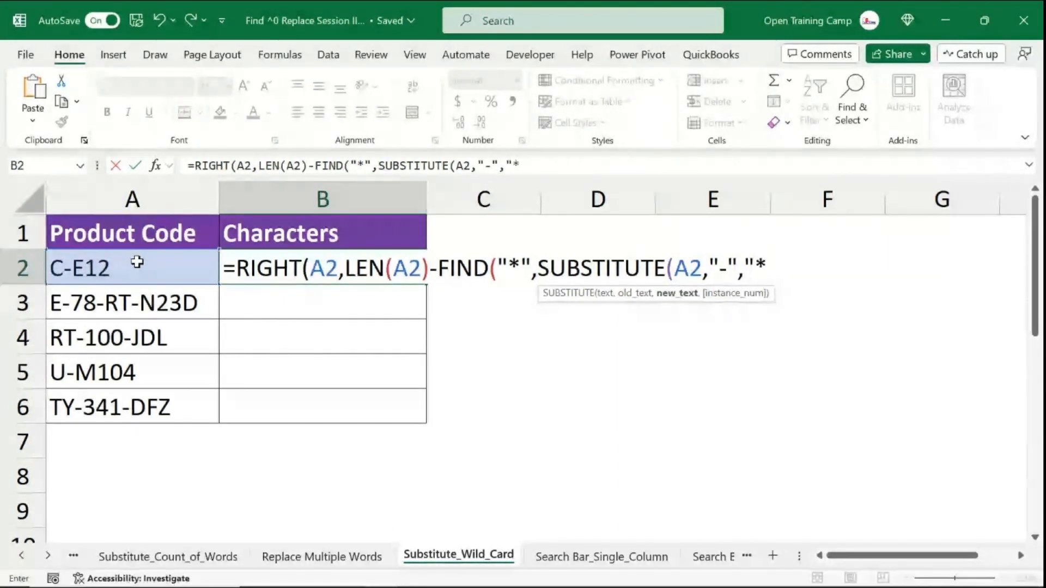
text(",)
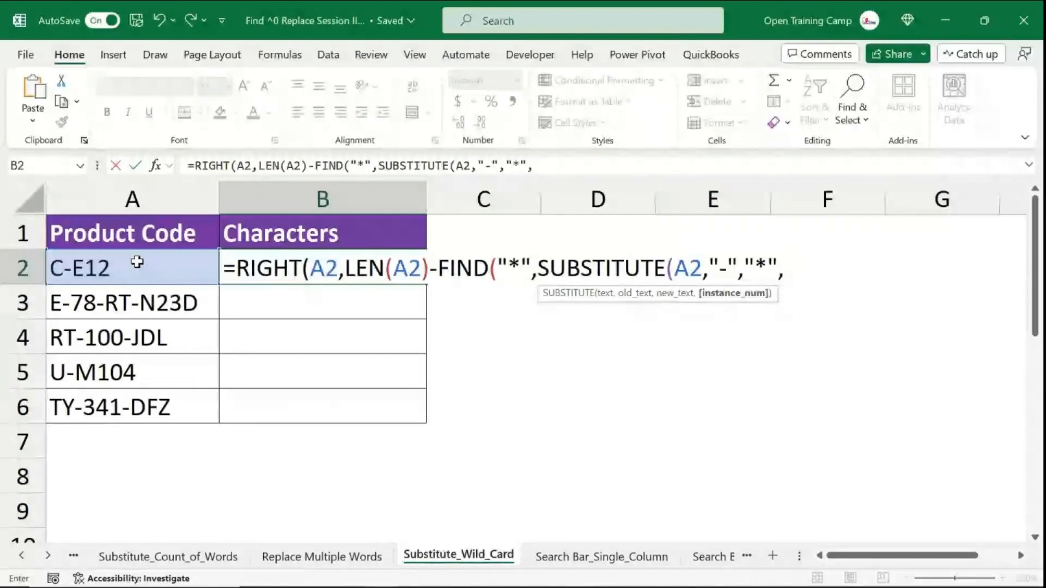
text(L)
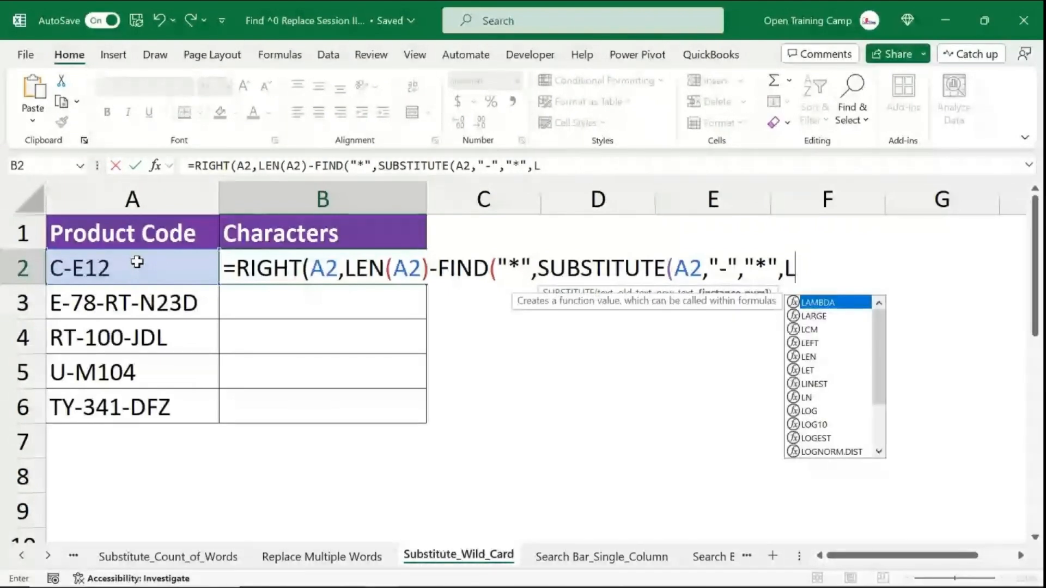
key(BackSpace)
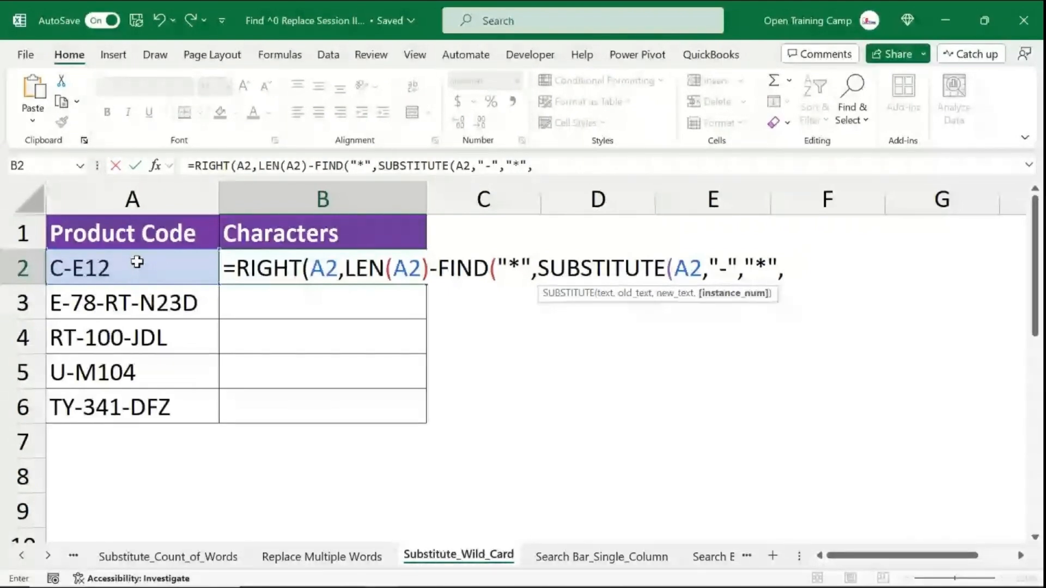
- Set the instance number to LEN(A2)-LEN(SUBSTITUTE(A2,"-","")), close all brackets and commit the B2 formula
text(LEN)
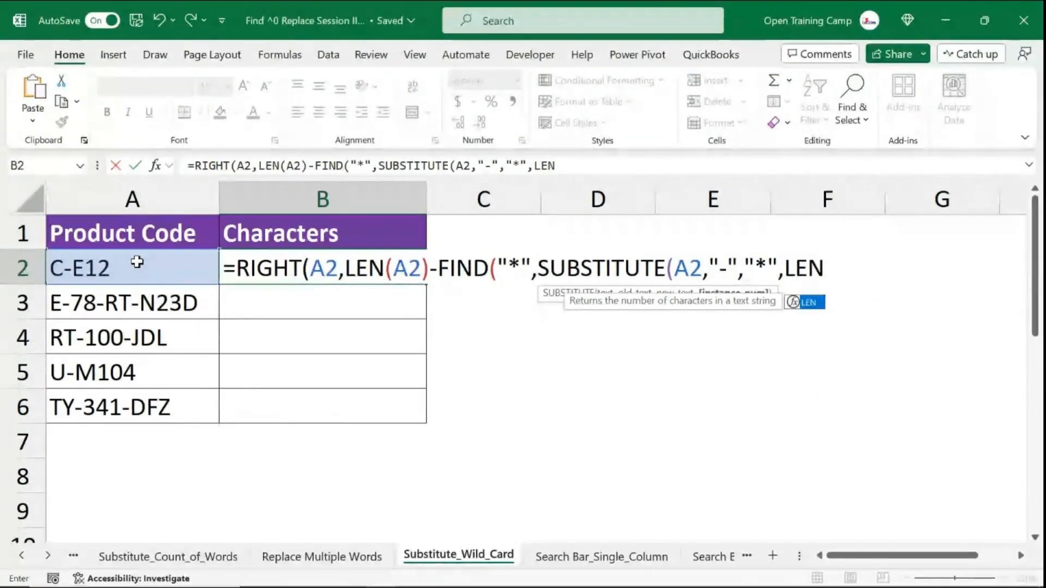
text(()
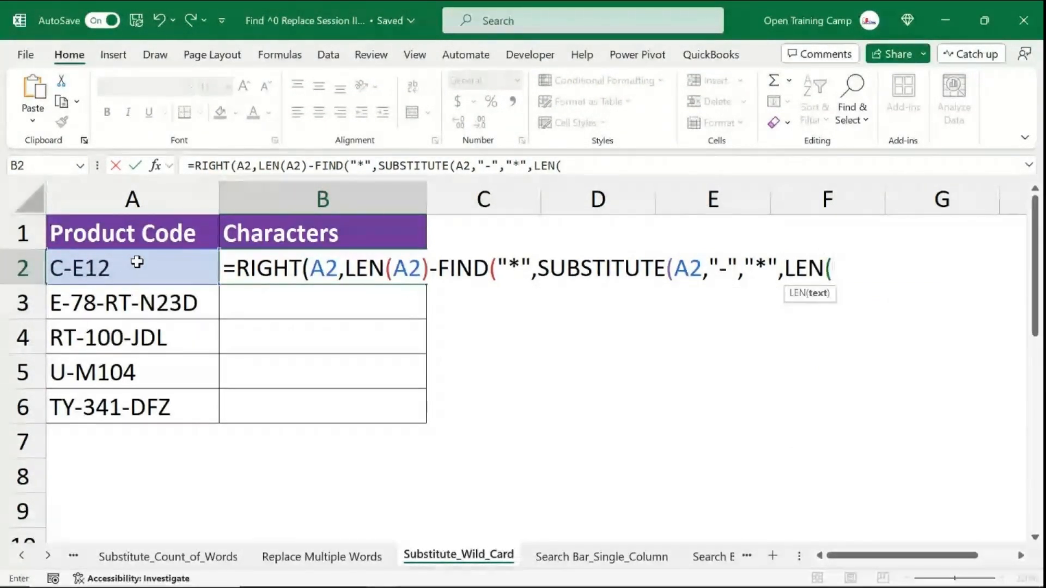
click(136, 265)
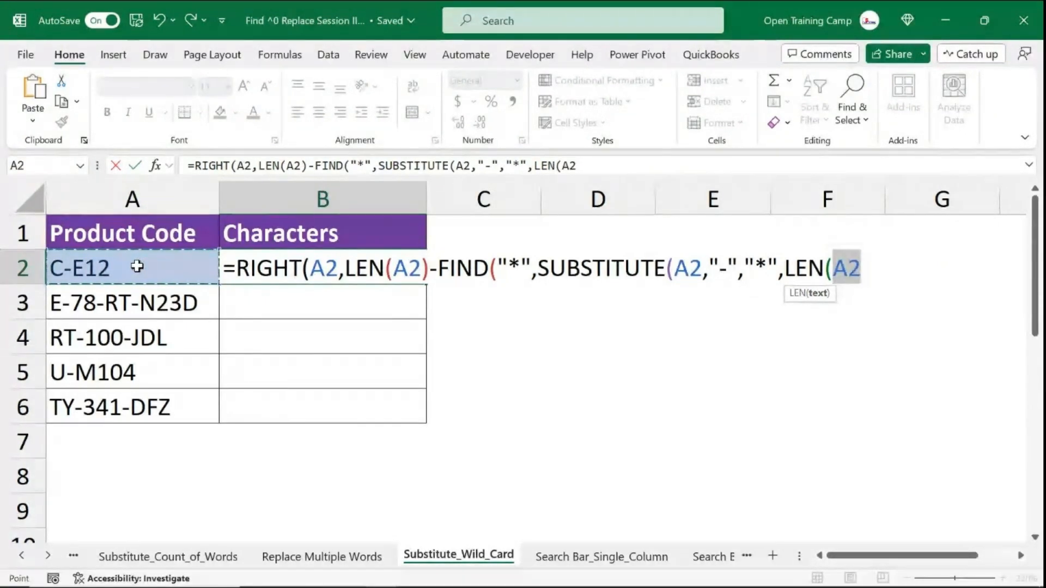
text()-)
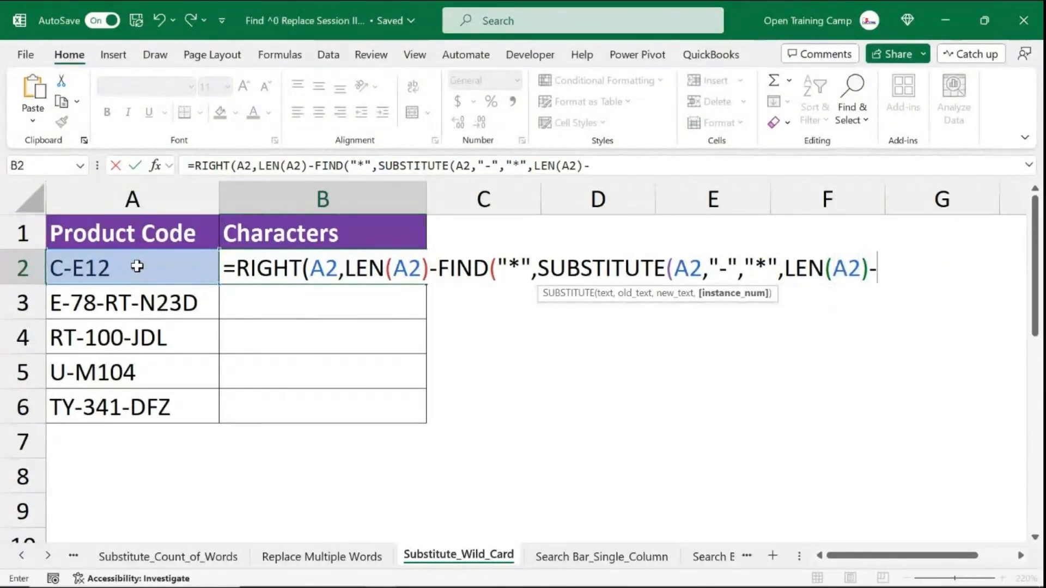
text(LEN()
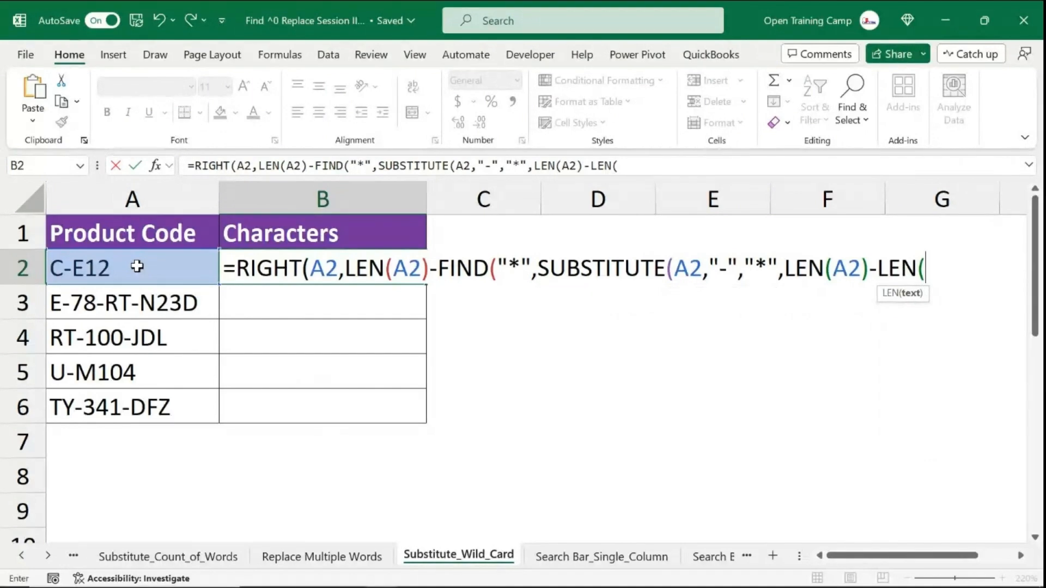
text(SUBSTITUTE()
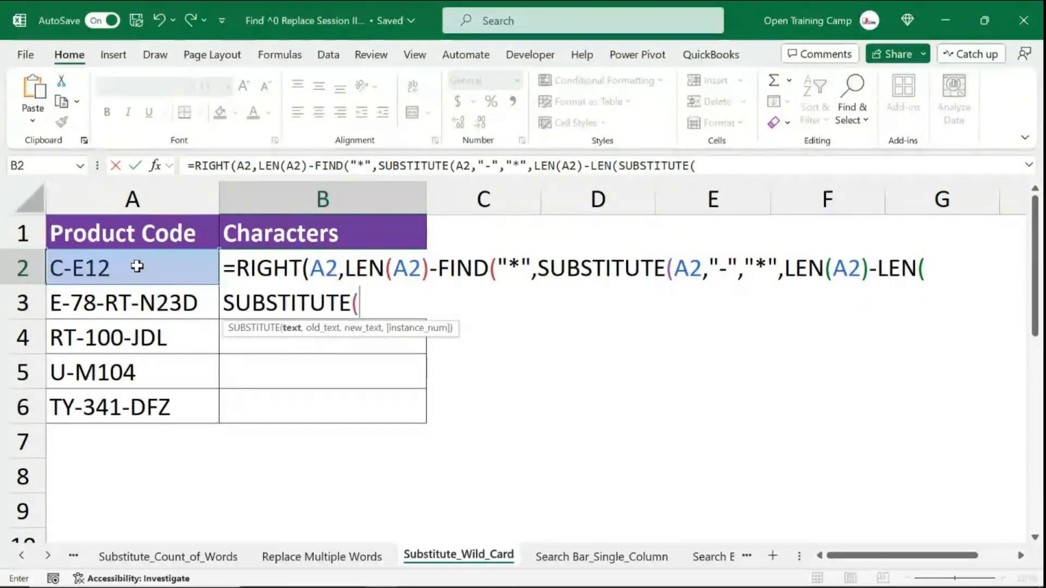
click(137, 266)
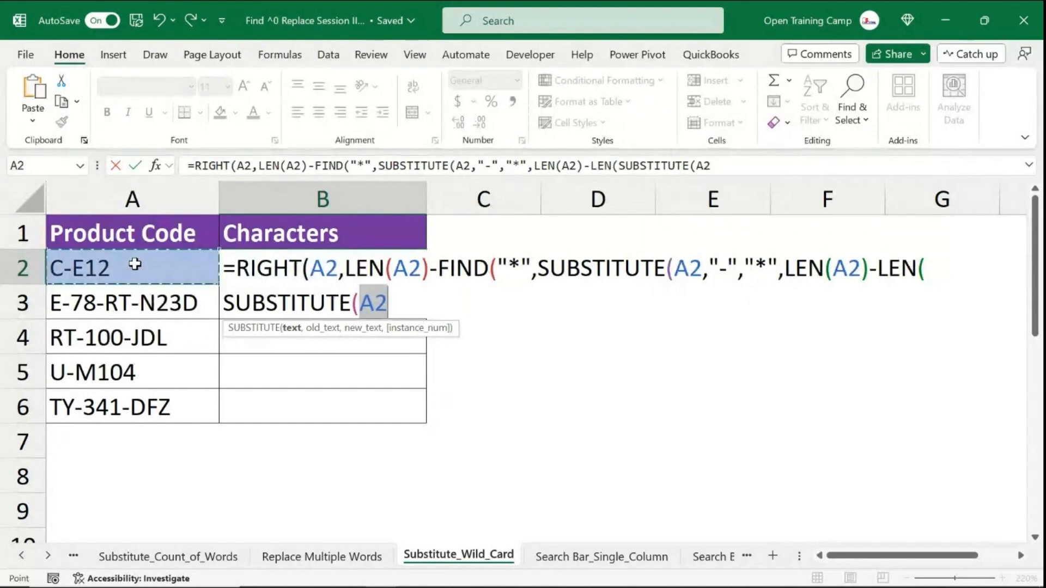
text(,)
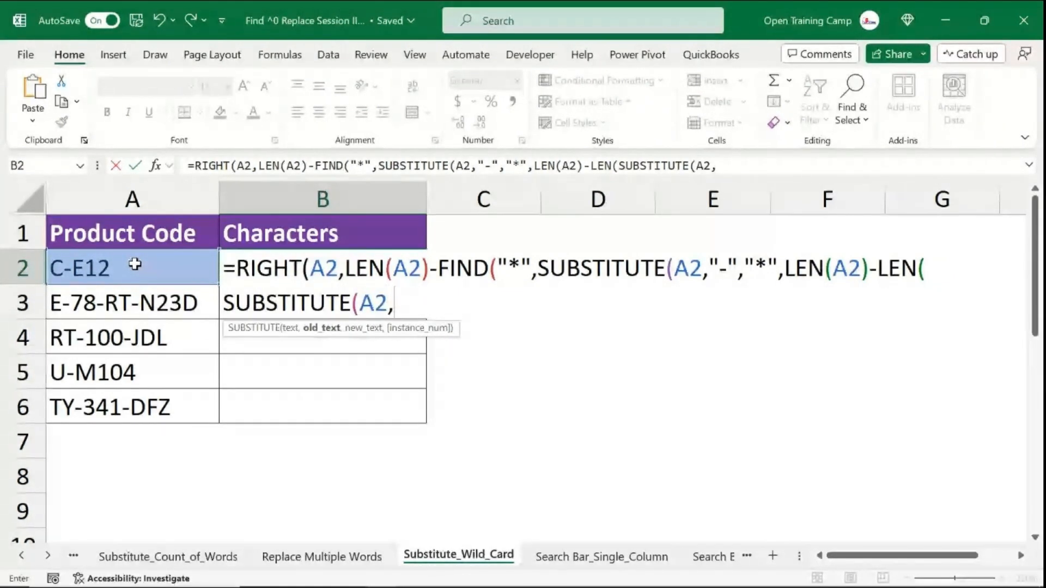
text("-)
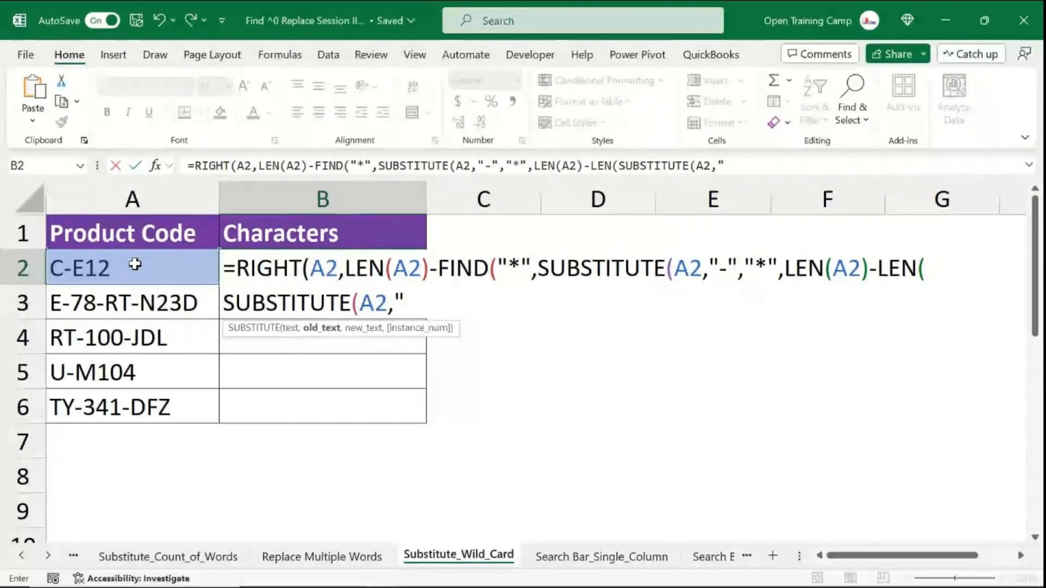
text("",)
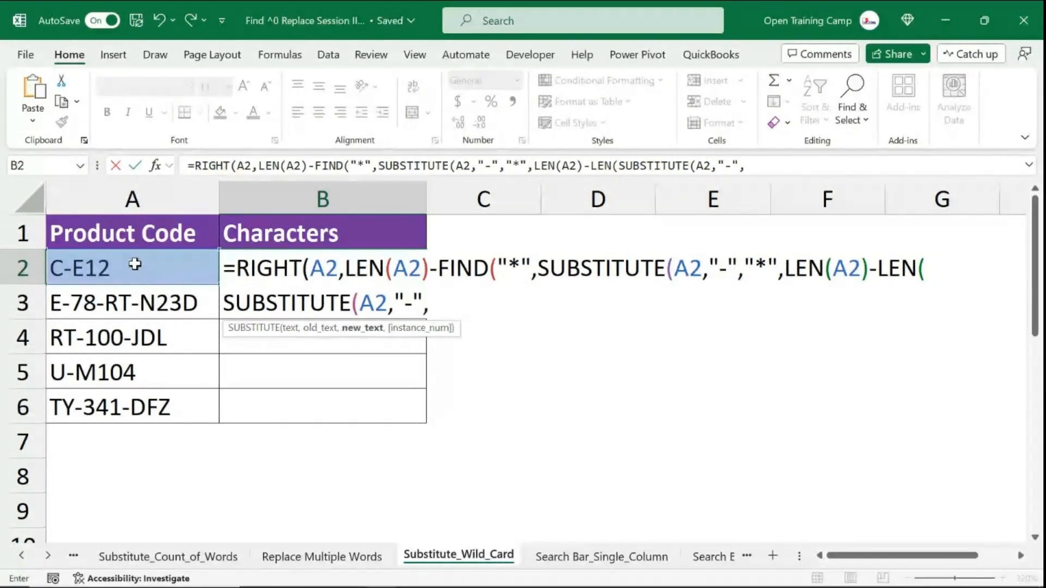
text("")
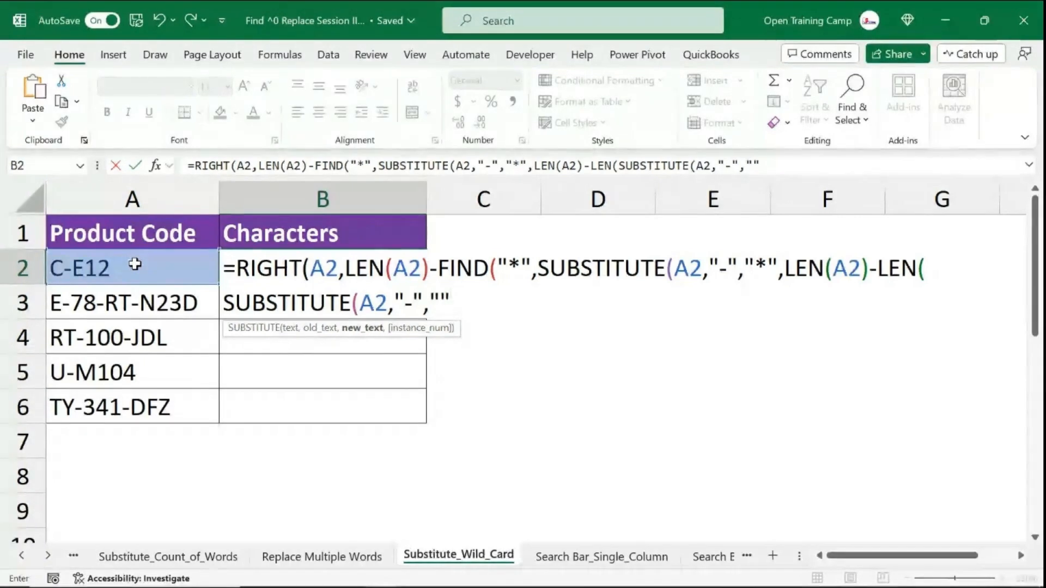
text()))
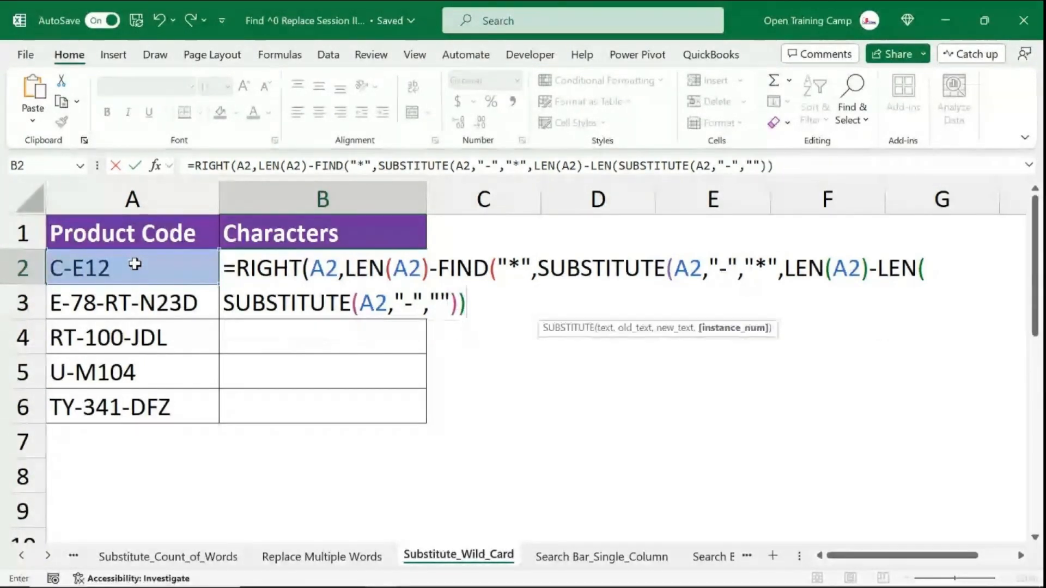
text())))
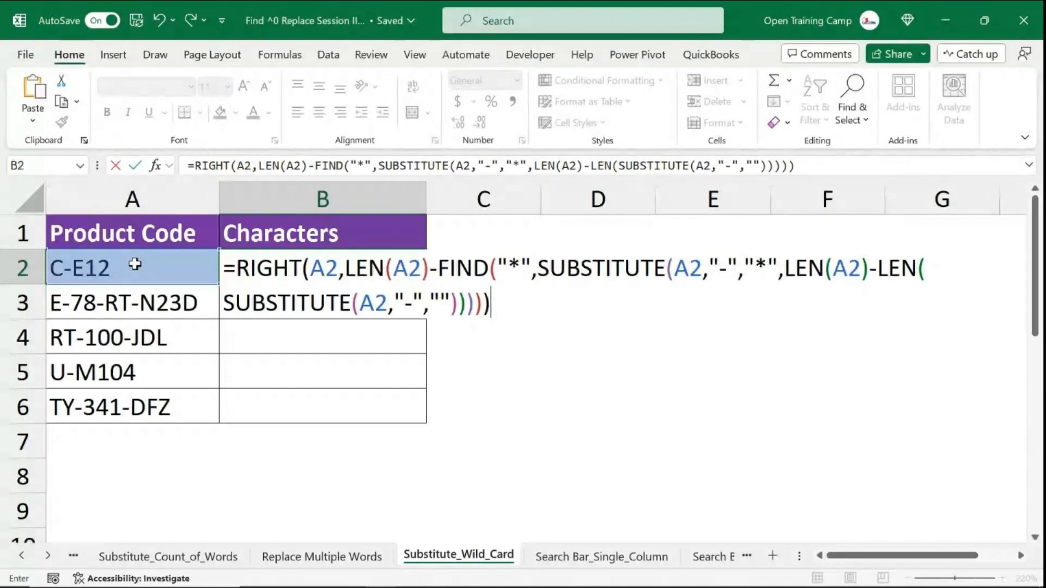
key(Return)
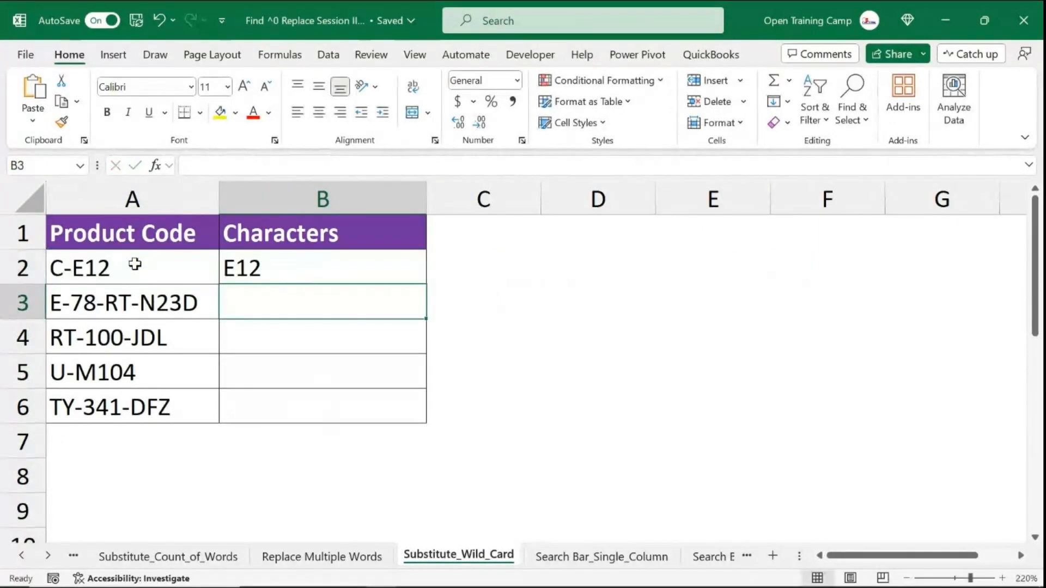
- Fill the B2 formula down through B6 and inspect the formula in B2
click(278, 271)
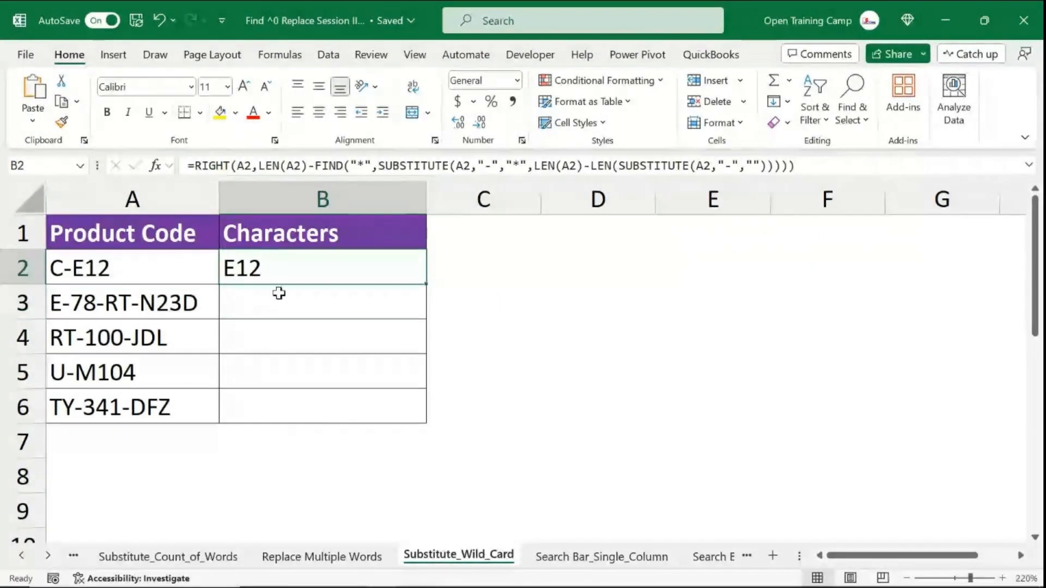
drag(425, 284, 419, 417)
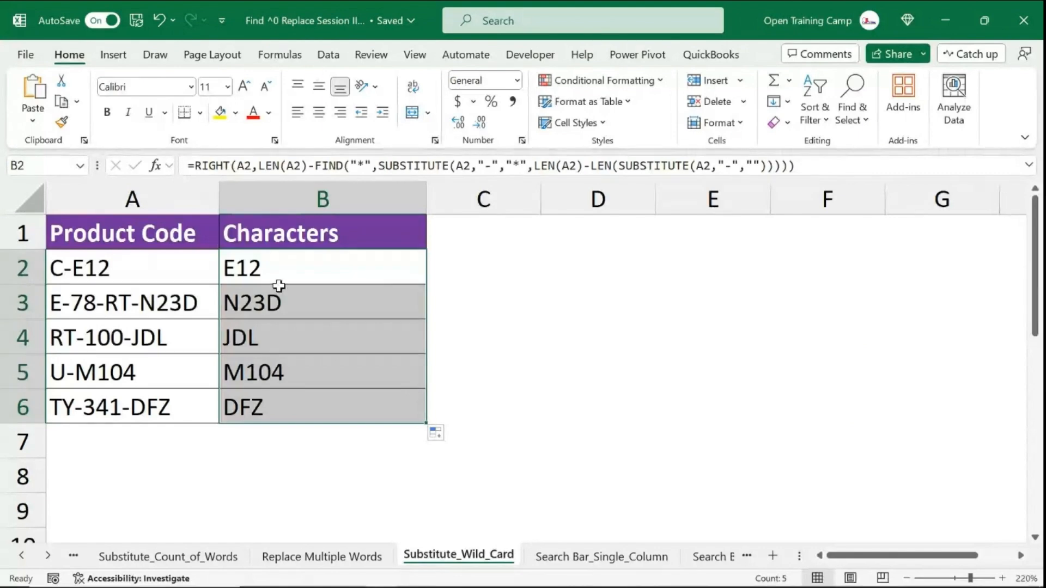
click(280, 257)
click(813, 164)
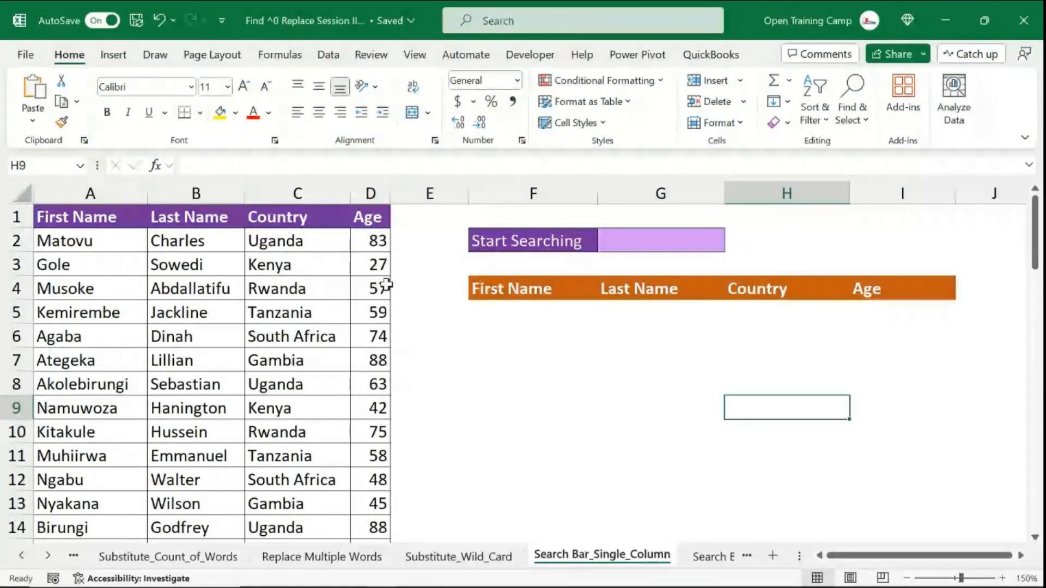
- Start a FILTER formula in F5 using the absolute range $A$2:$D$59 as the array
click(540, 321)
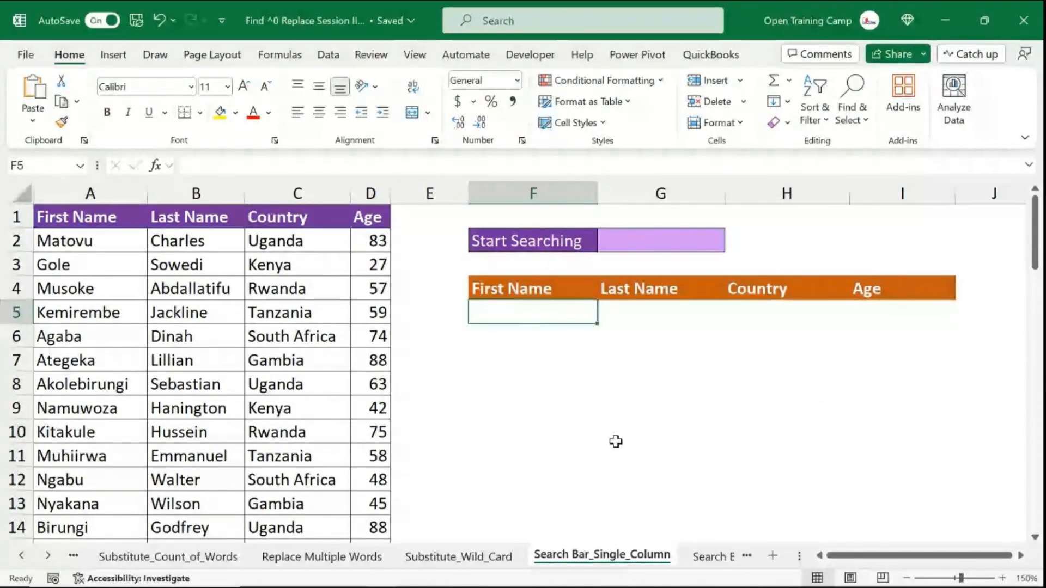
text(=FILTER()
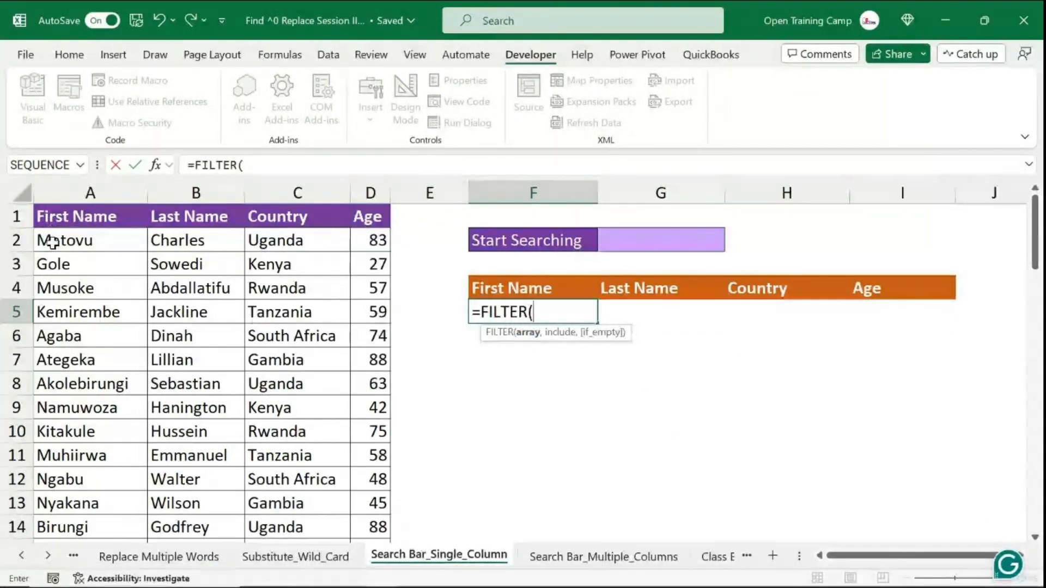
click(52, 243)
key(ctrl+shift+Right)
key(ctrl+shift+Down)
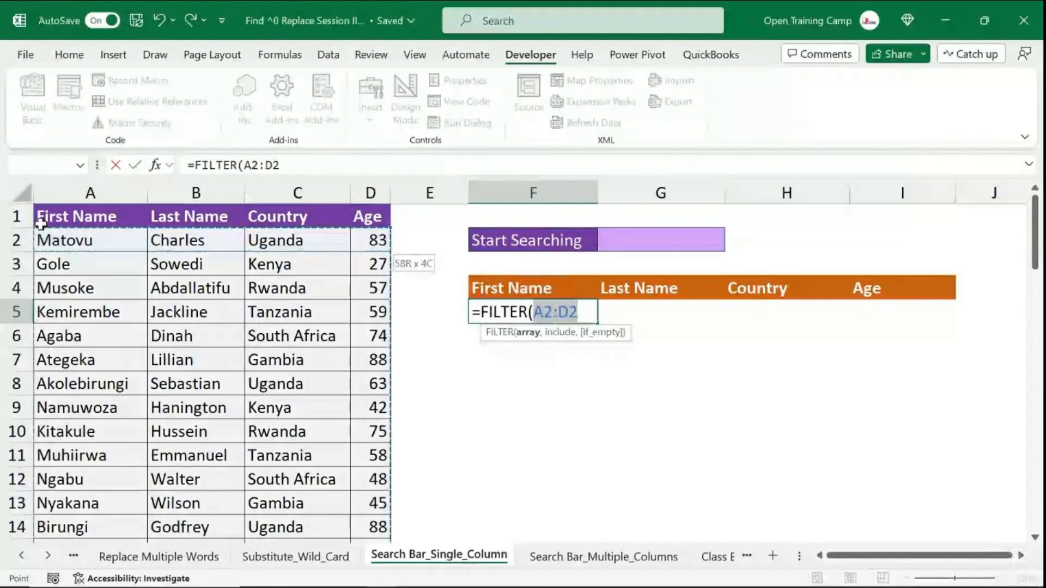
scroll(444, 336, up, 15)
key(F4)
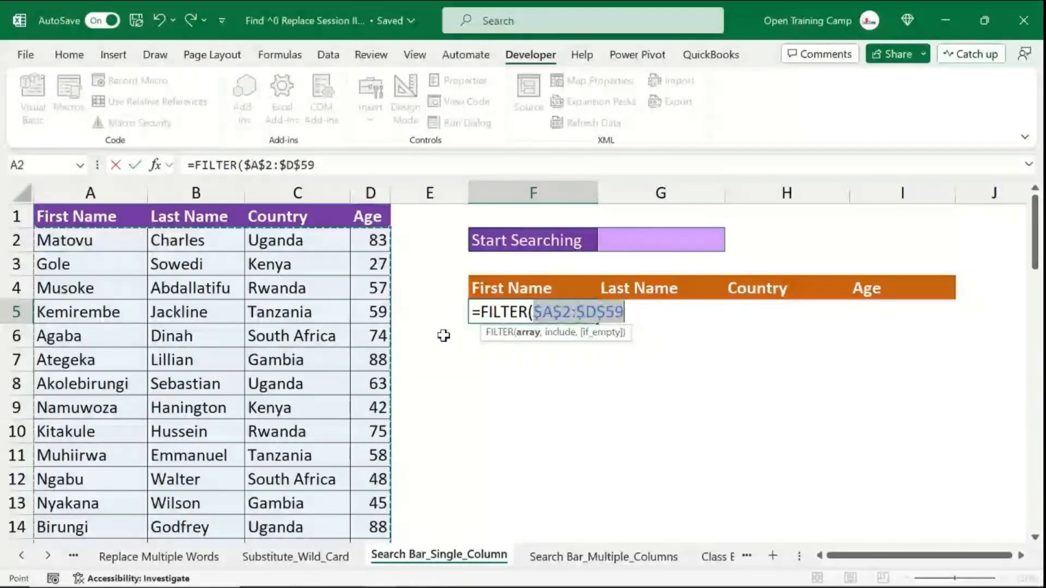
text(,)
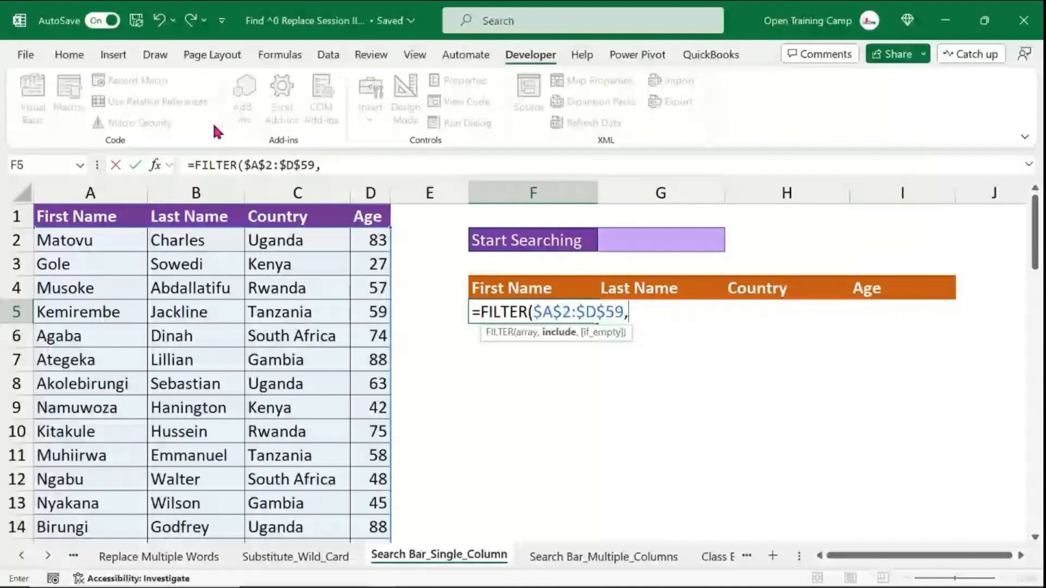
- Set the include argument to $A$2:$A$59=G2, close the bracket and commit the F5 formula
click(89, 234)
key(ctrl+shift+Down)
key(F4)
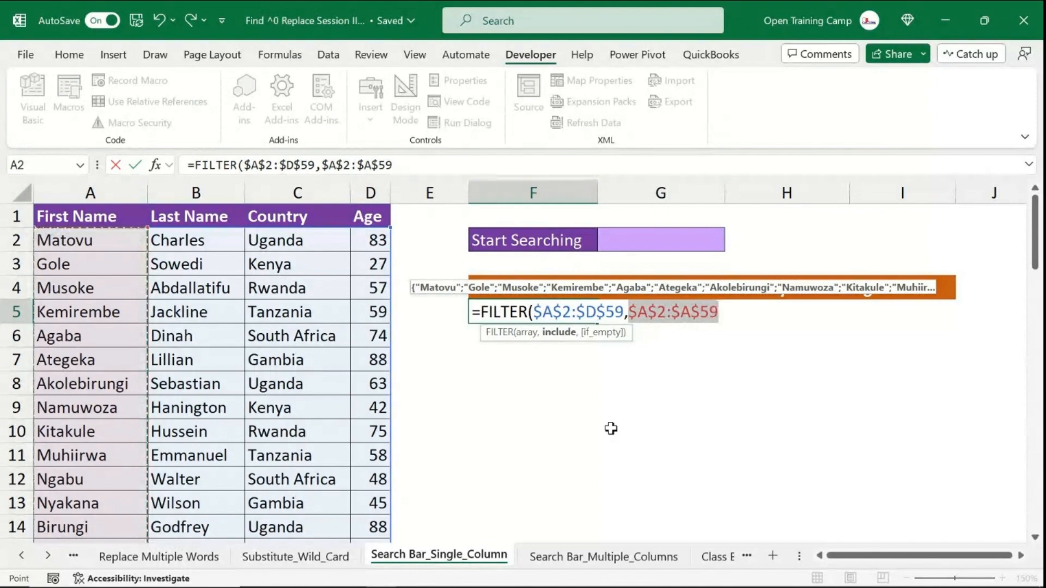
text(=)
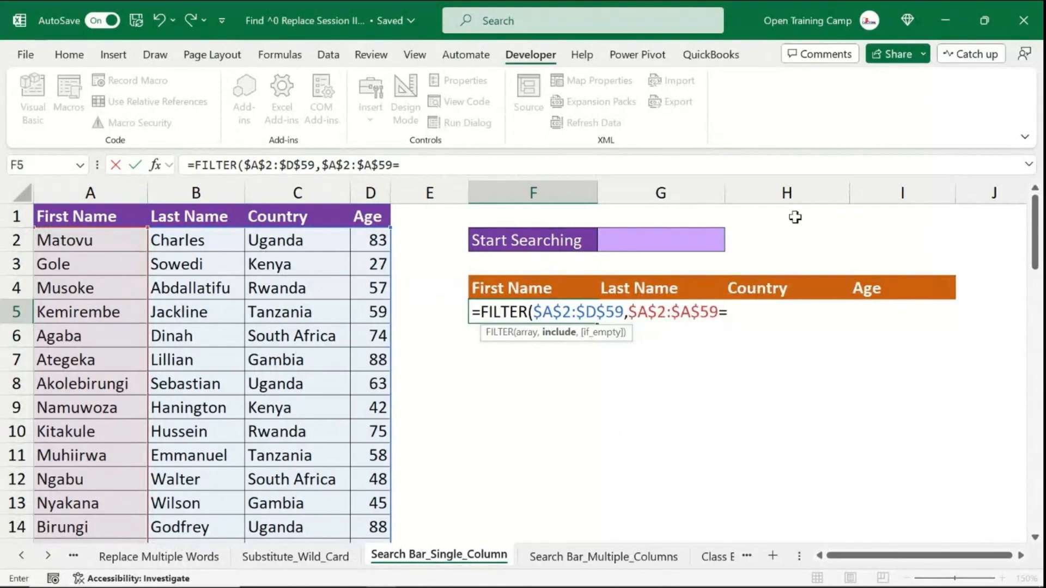
click(653, 242)
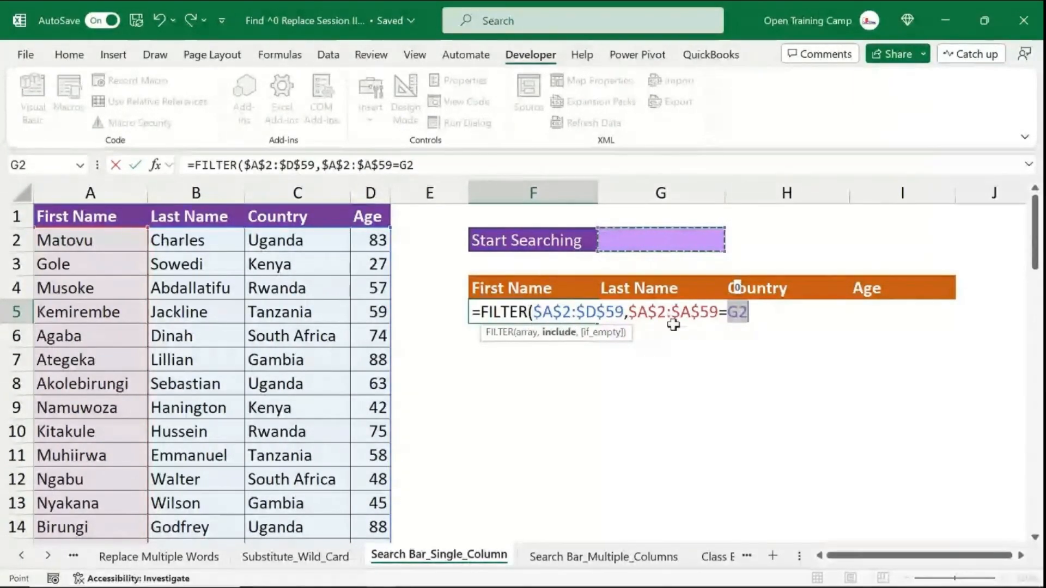
click(759, 309)
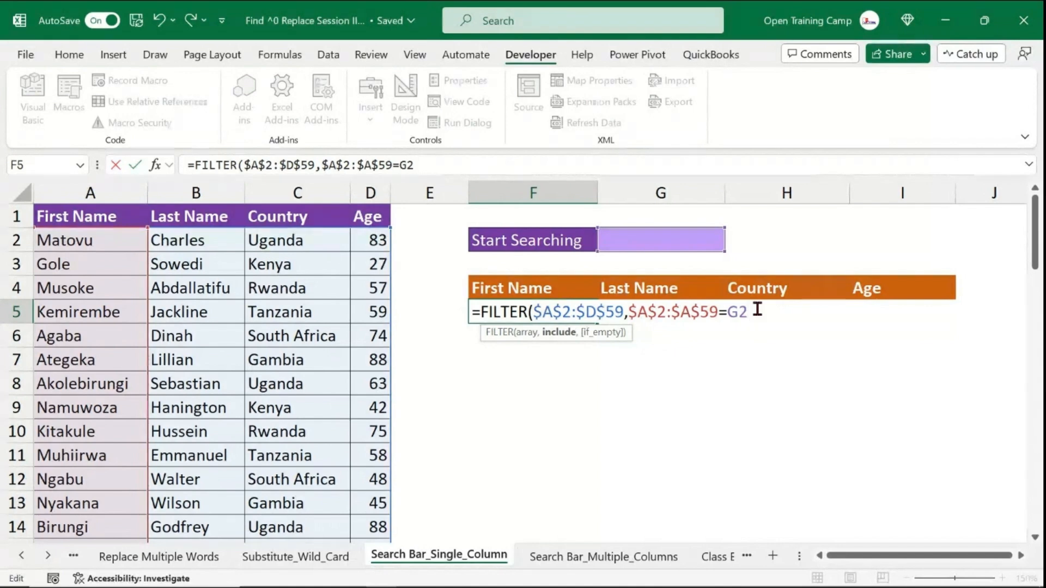
text())
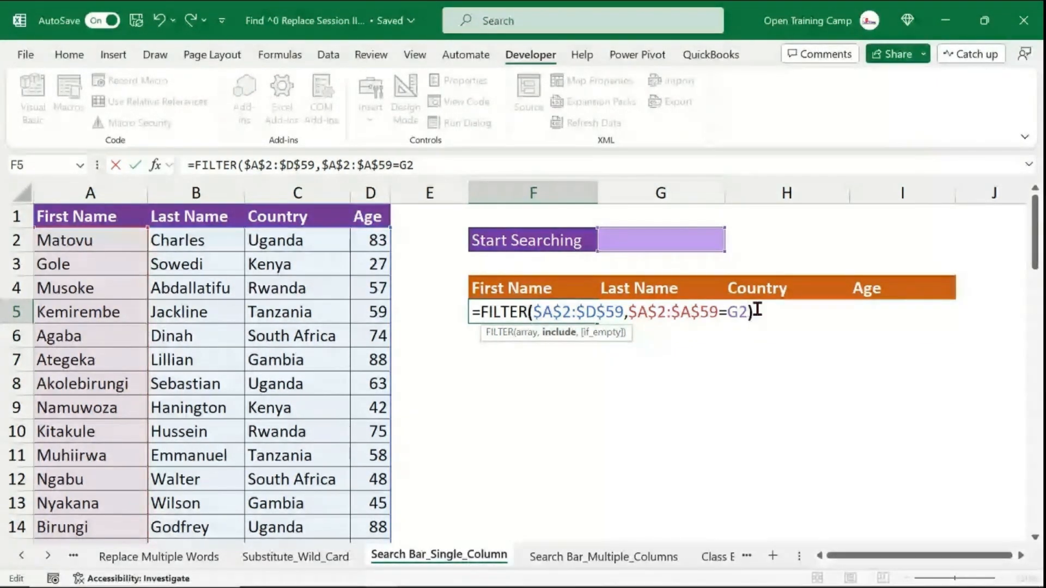
key(Return)
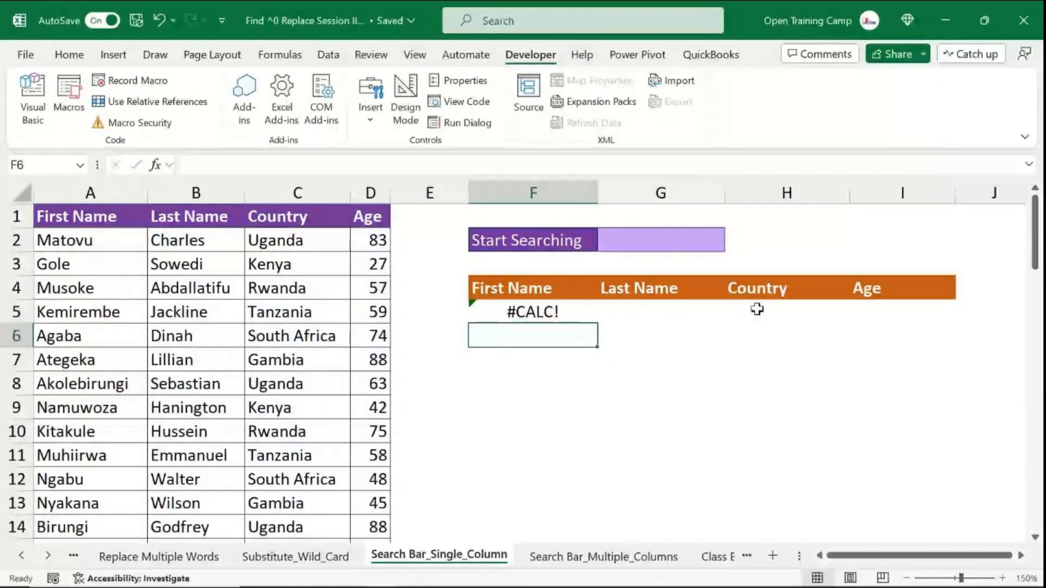
- Enter Agaba as the search term in the G2 search cell
click(513, 308)
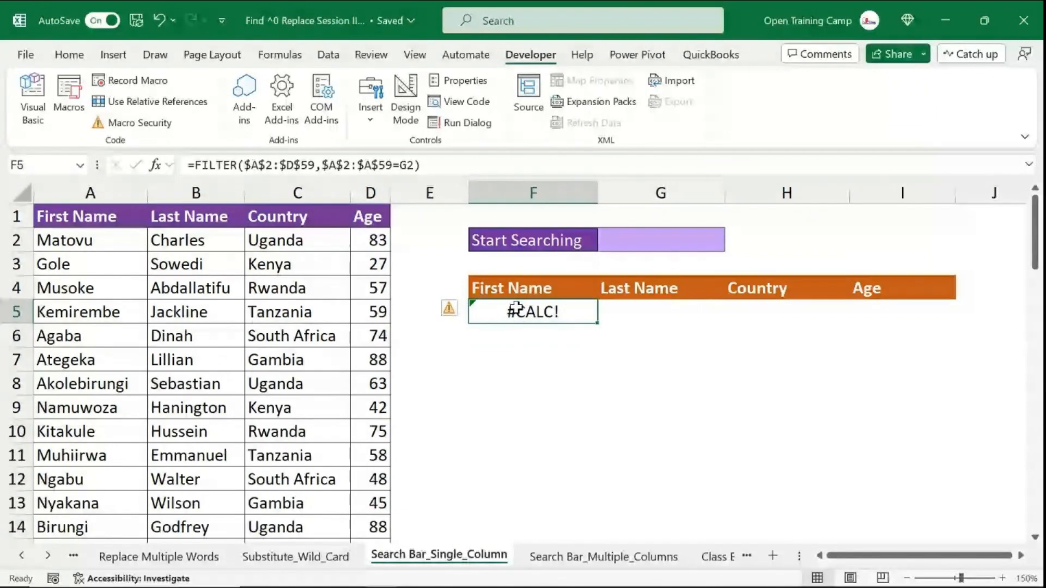
click(676, 239)
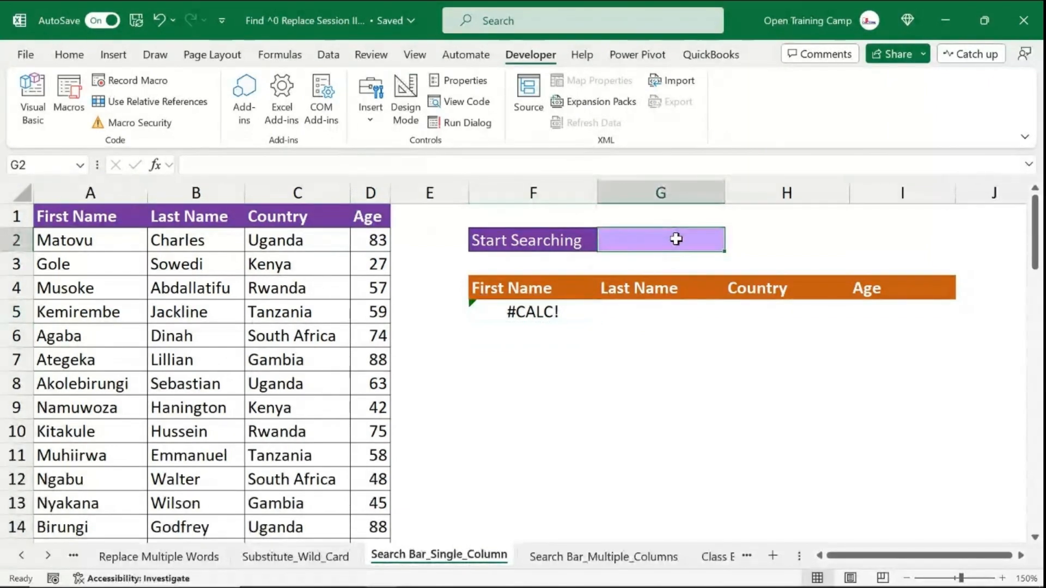
text(Ag)
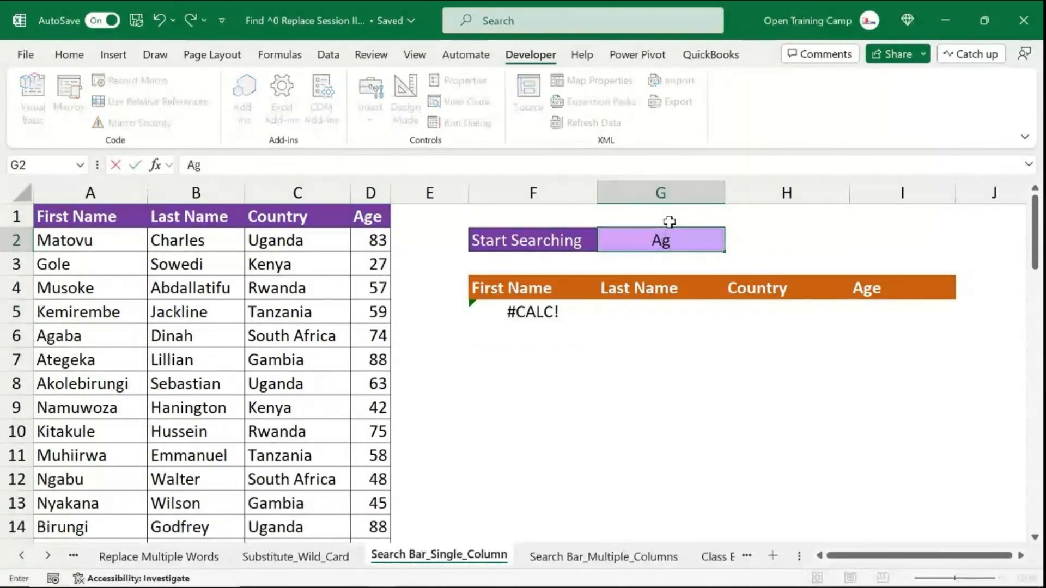
text(aba)
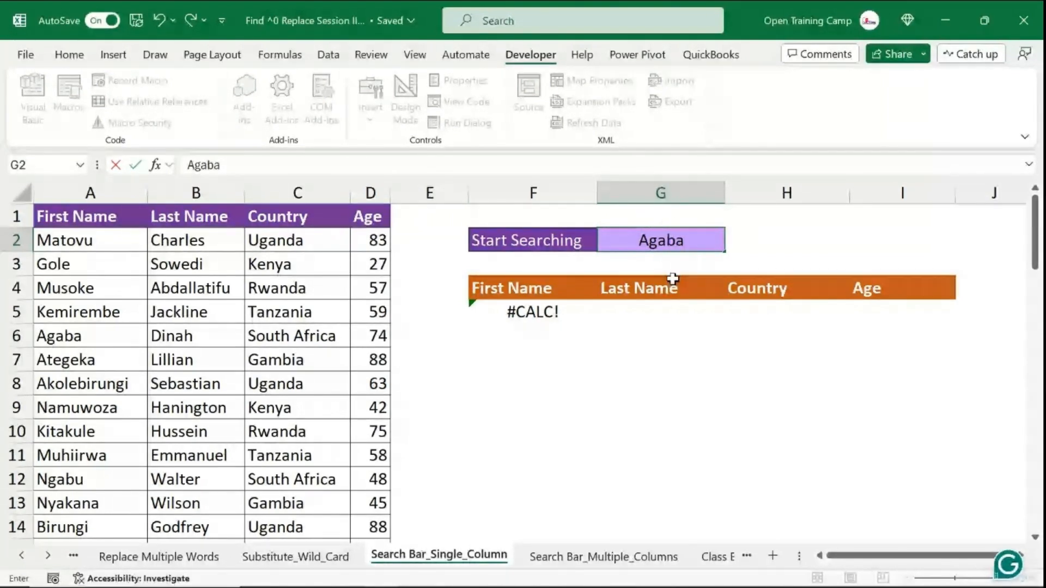
key(Return)
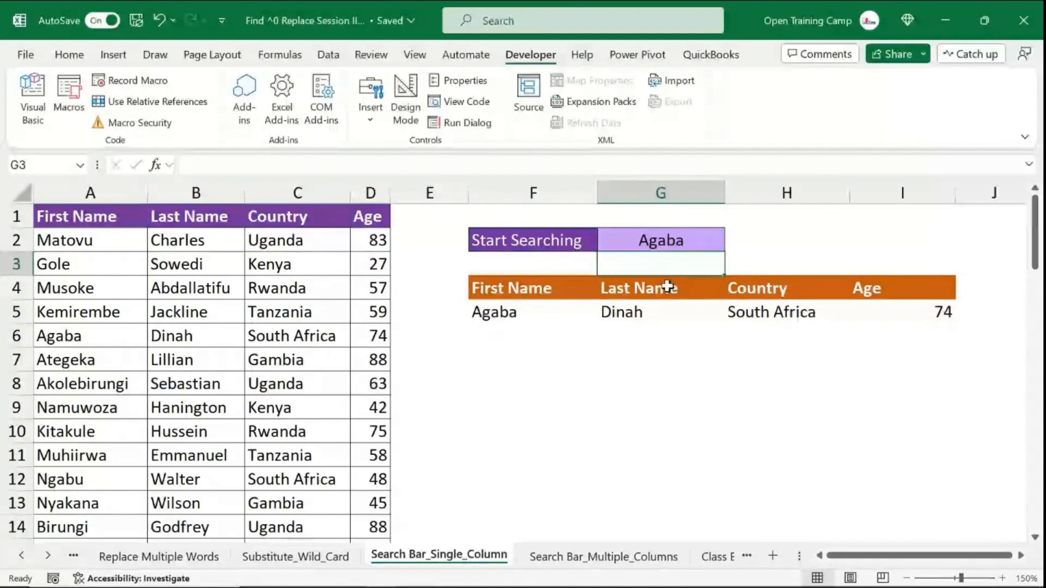
- Inspect the spilled result row, then change the G2 search term to Gole
drag(492, 315, 920, 306)
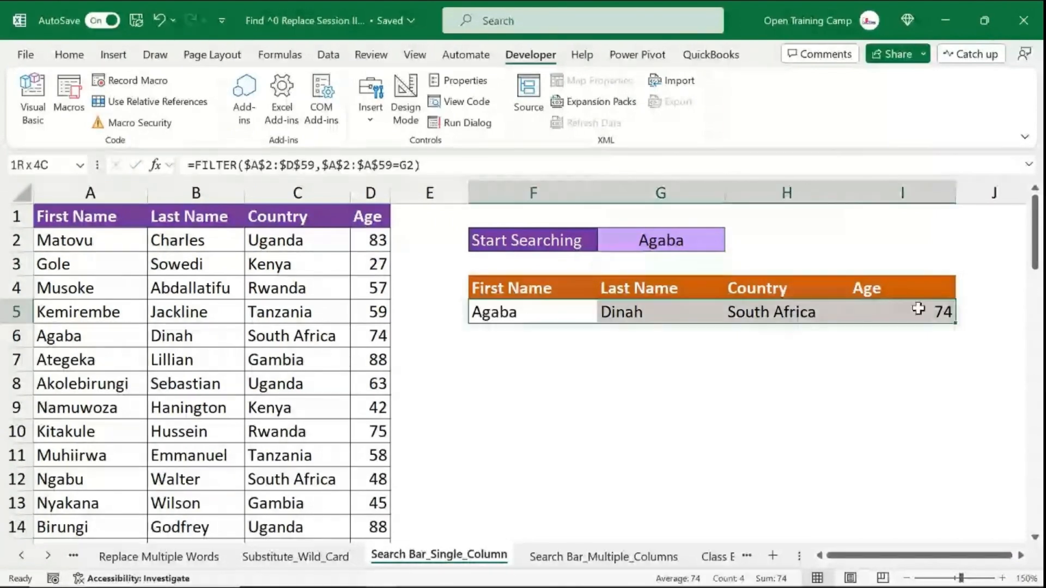
click(505, 406)
click(663, 243)
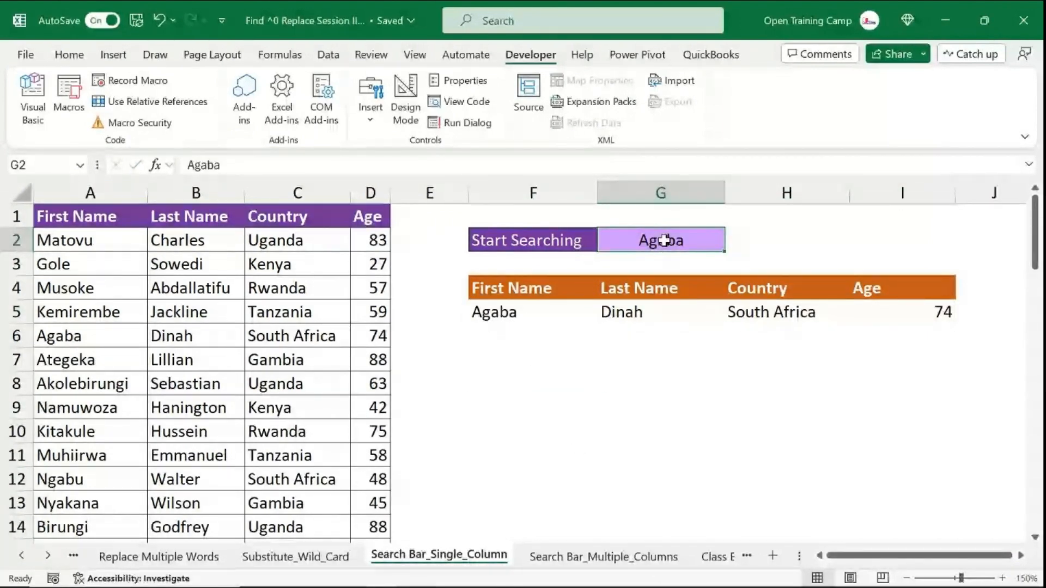
text(Gole)
key(Return)
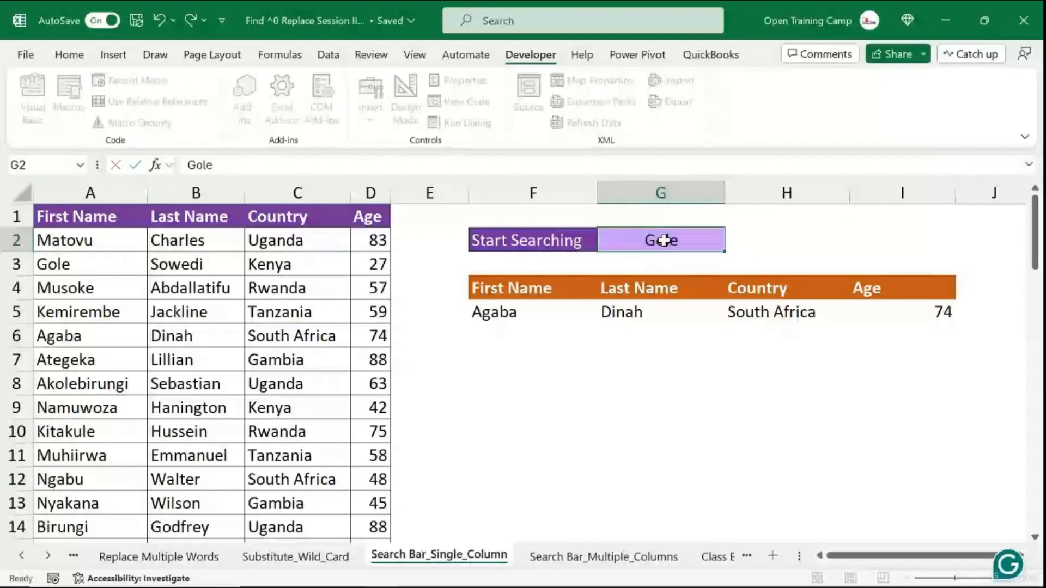
- Select the spilled results and switch to the Search Bar_Multiple_Columns sheet
drag(481, 319, 899, 314)
click(489, 340)
key(ctrl+Page_Down)
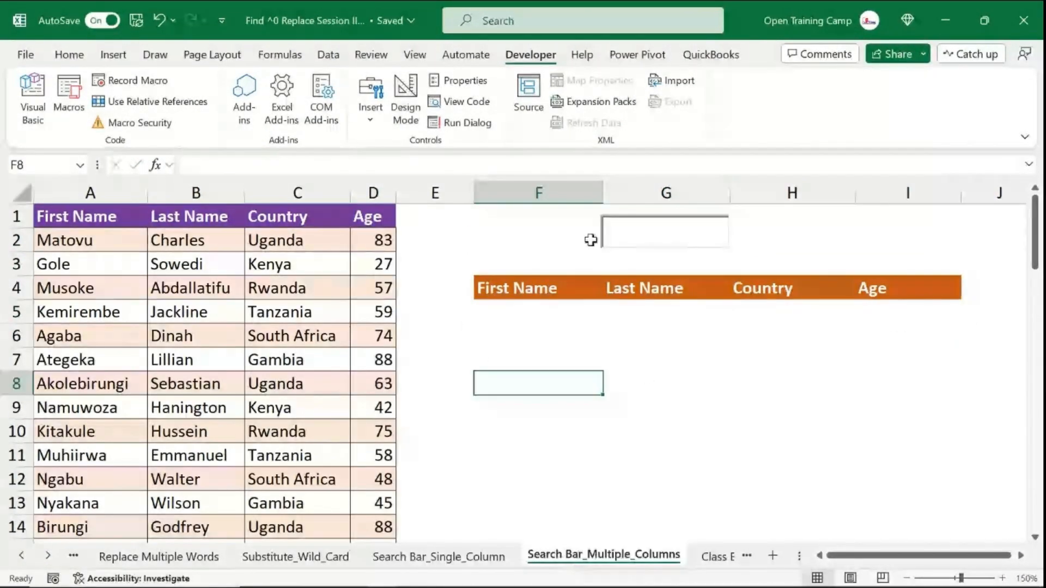
- Turn on Design Mode and delete the existing text box control above the results header
click(619, 227)
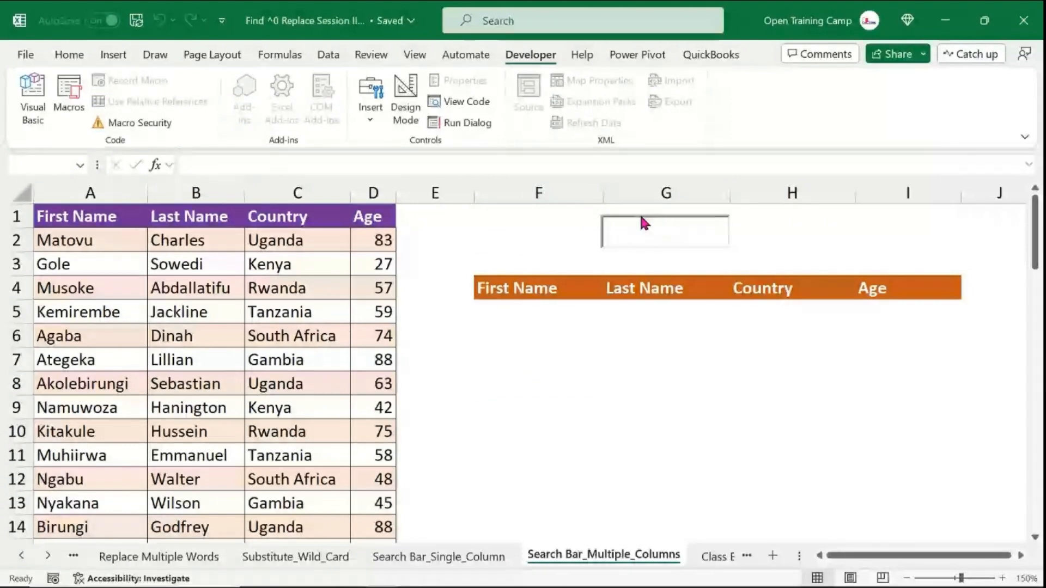
click(406, 101)
click(609, 229)
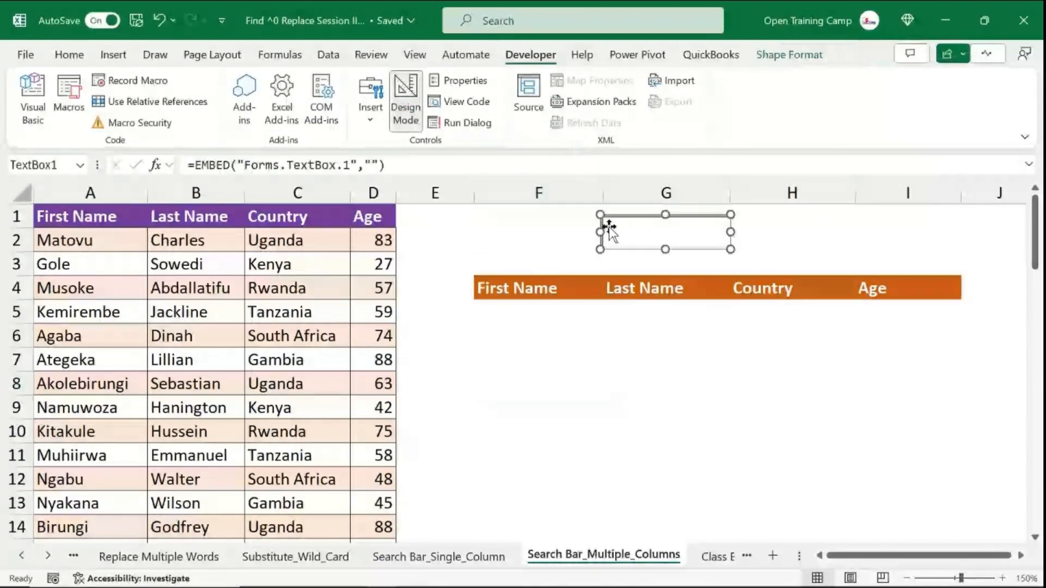
key(Delete)
click(654, 238)
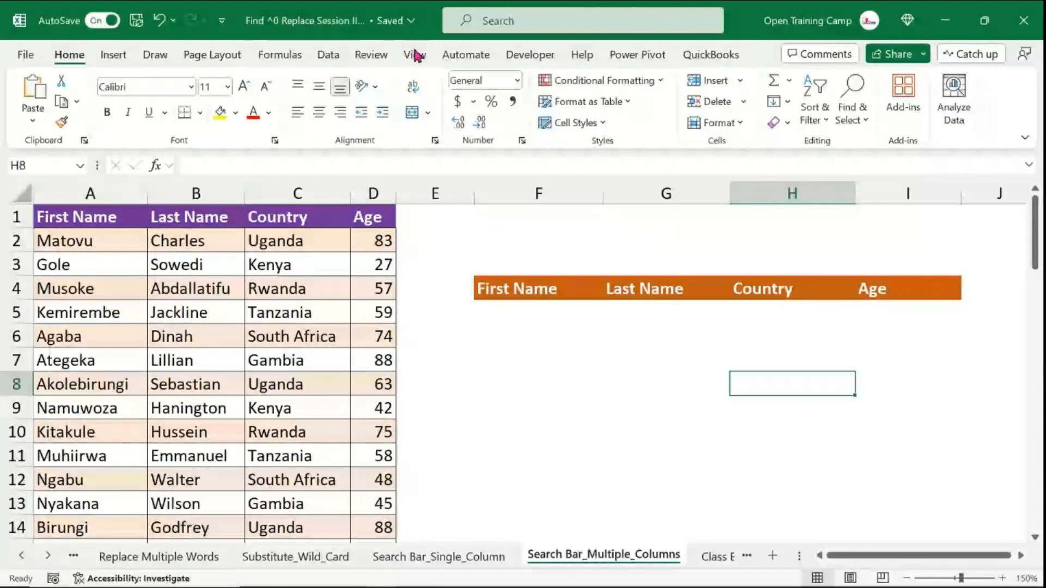
- Insert an ActiveX text box drawn over cell G2 above the results header
click(532, 55)
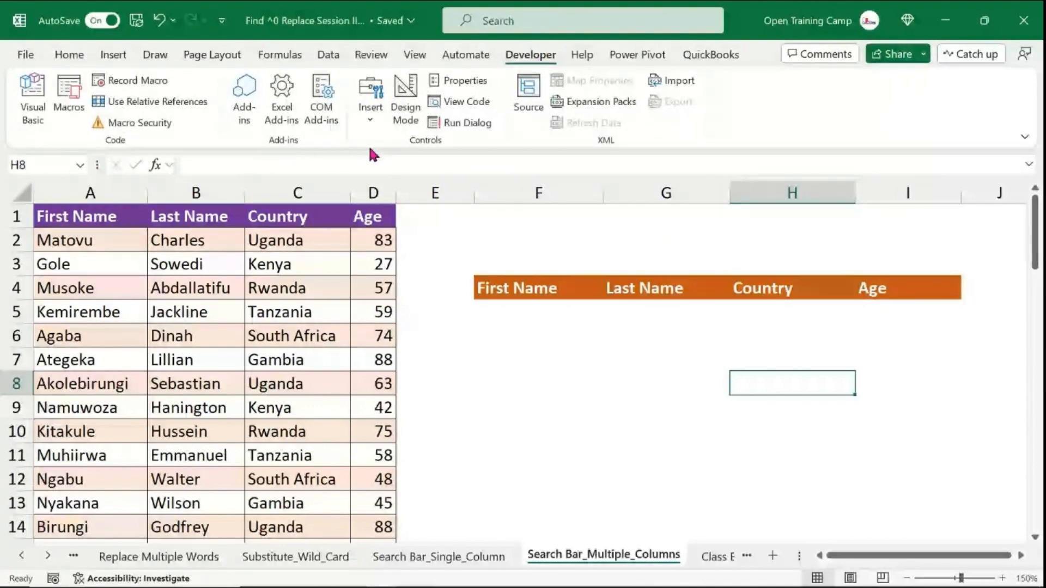
click(372, 117)
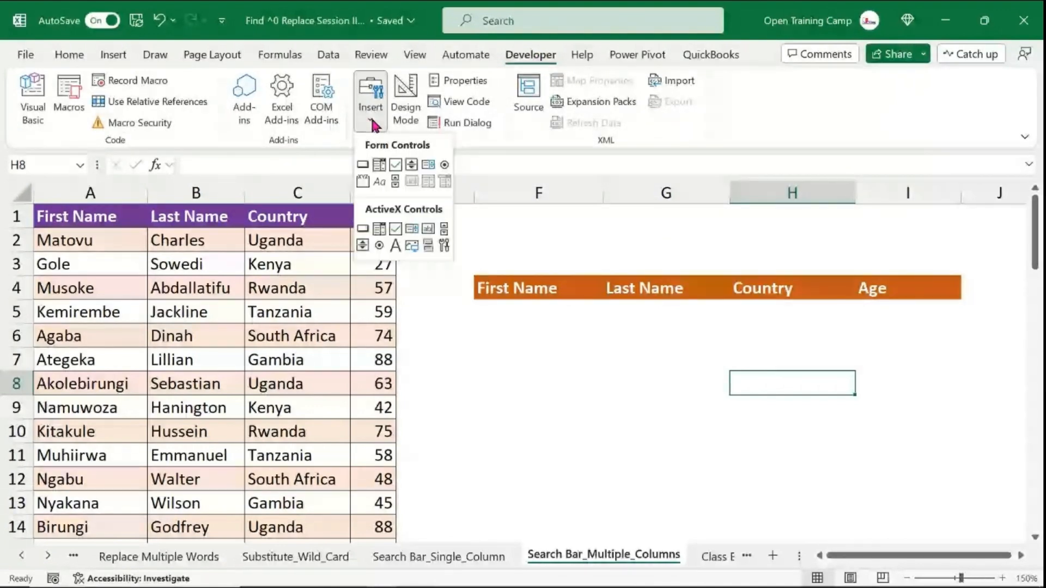
click(428, 230)
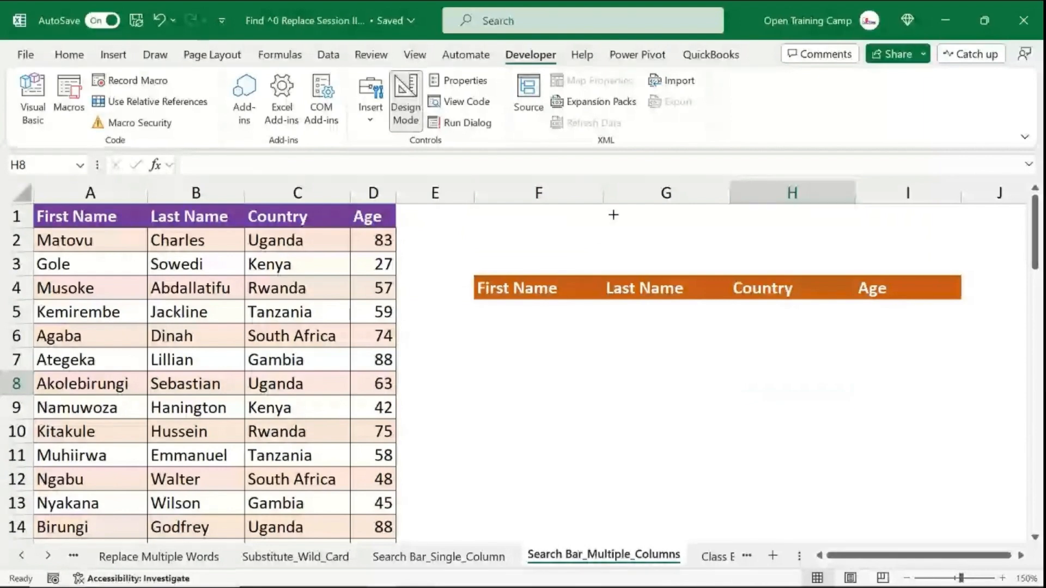
drag(613, 215, 760, 253)
- Resize the text box by adjusting its right, top and bottom edges to fit the cell area
drag(712, 218, 685, 214)
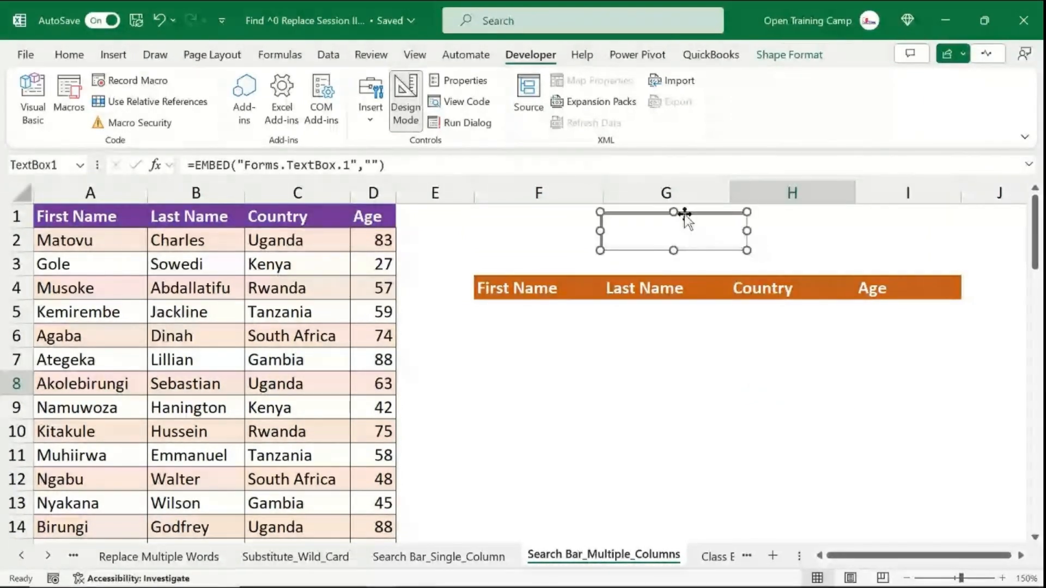
drag(747, 231, 735, 231)
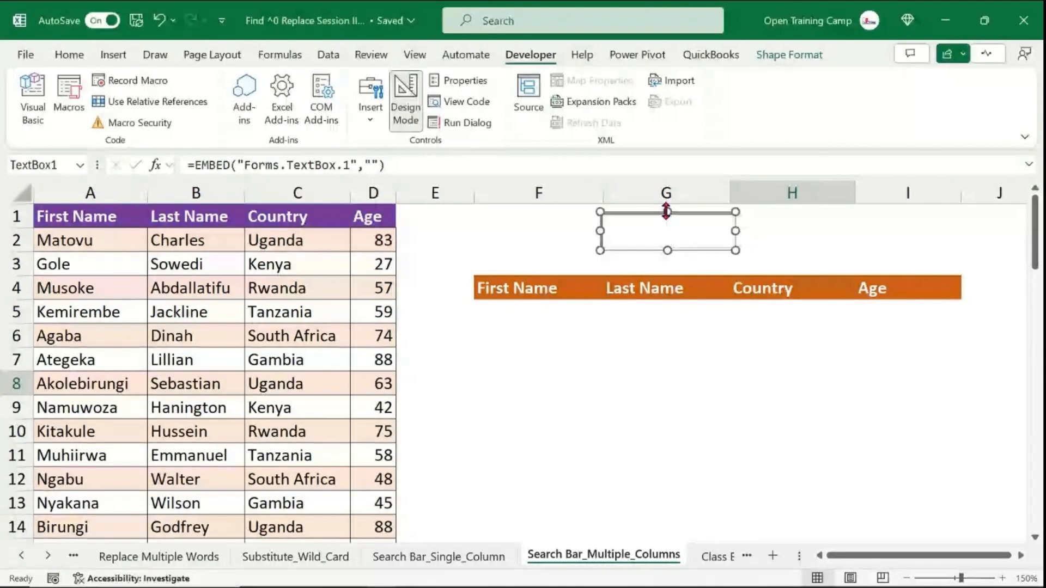
drag(667, 210, 665, 208)
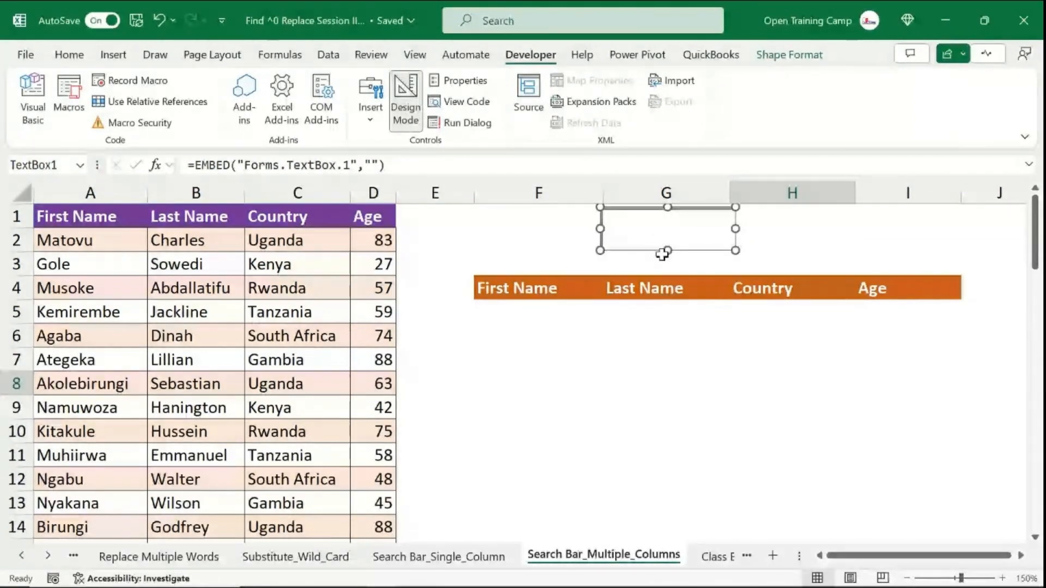
drag(666, 252, 666, 255)
- Reselect the text box and nudge it slightly upward into position
click(796, 231)
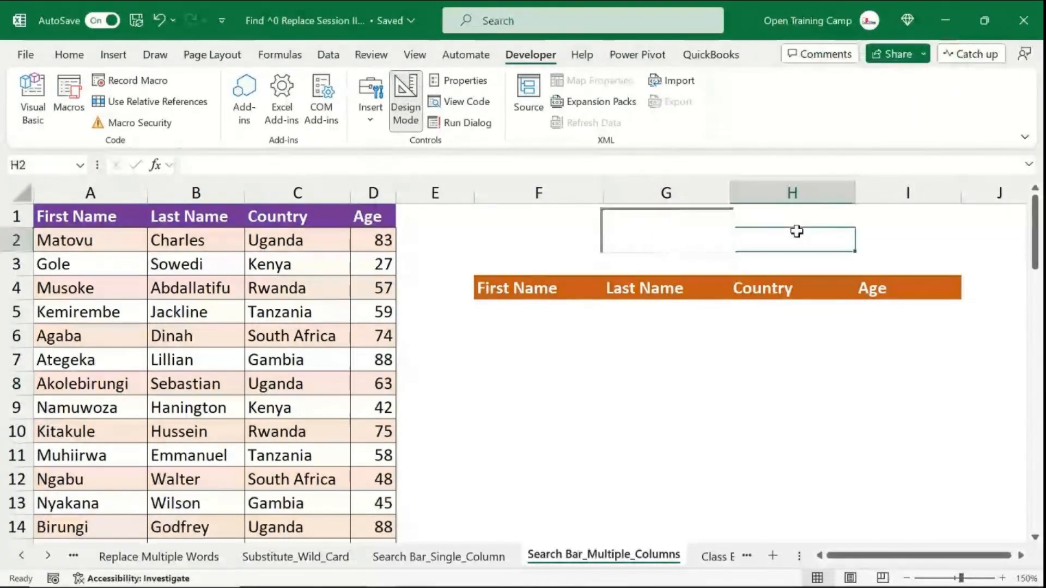
click(663, 234)
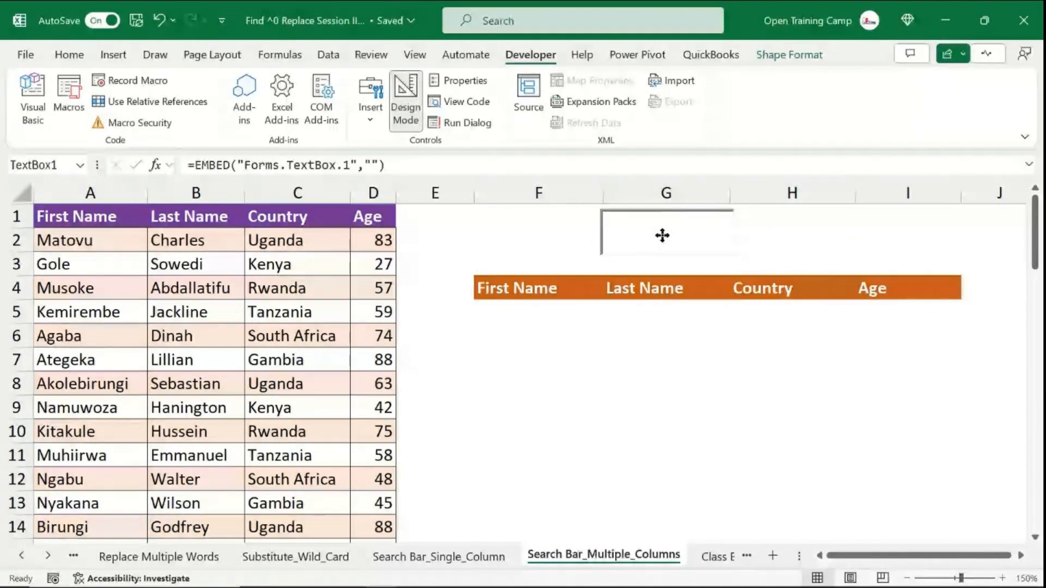
click(789, 240)
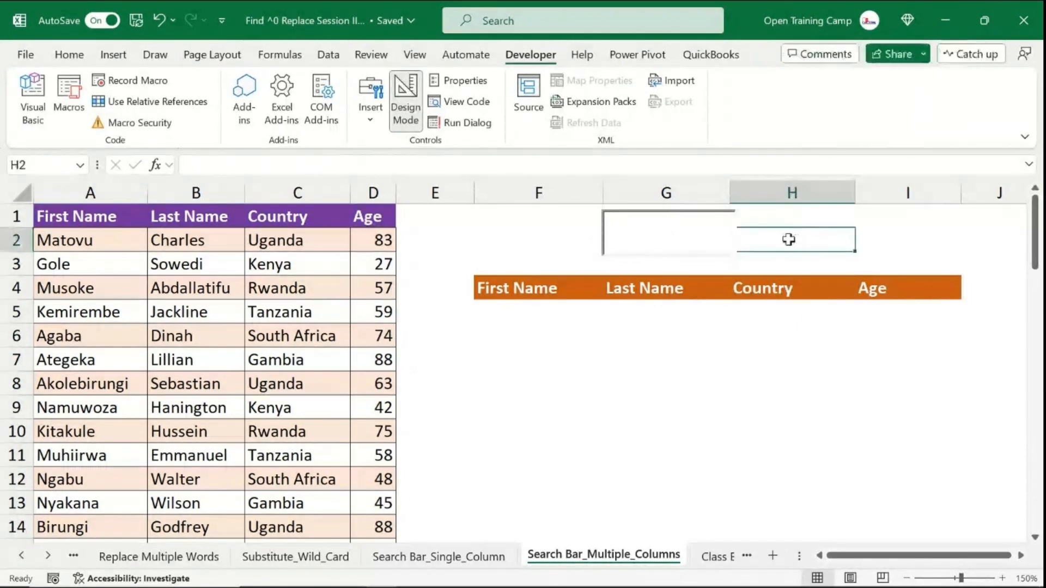
click(673, 239)
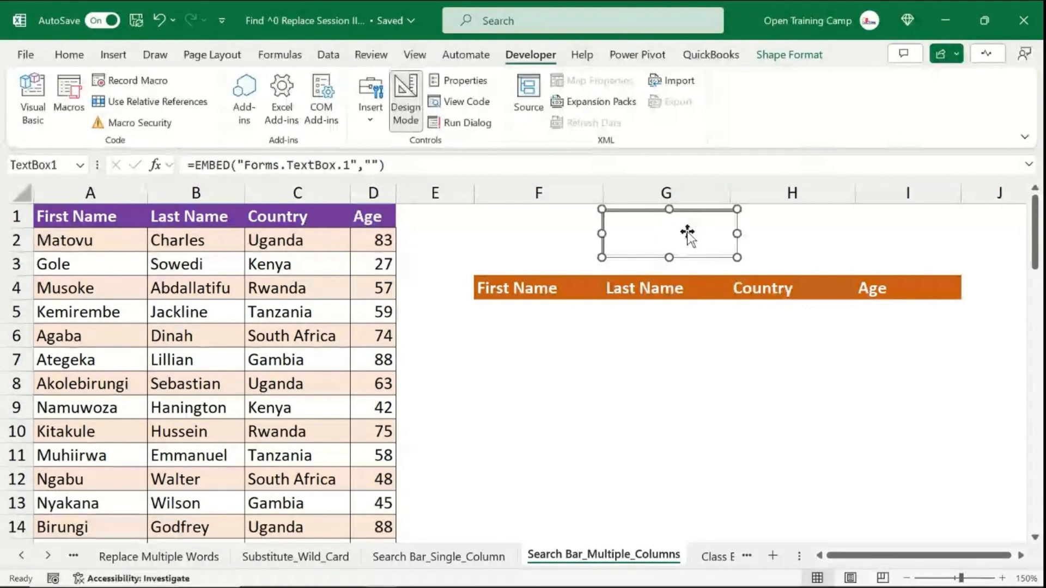
mouse_move(688, 234)
mouse_down()
mouse_move(698, 229)
mouse_move(687, 230)
mouse_up()
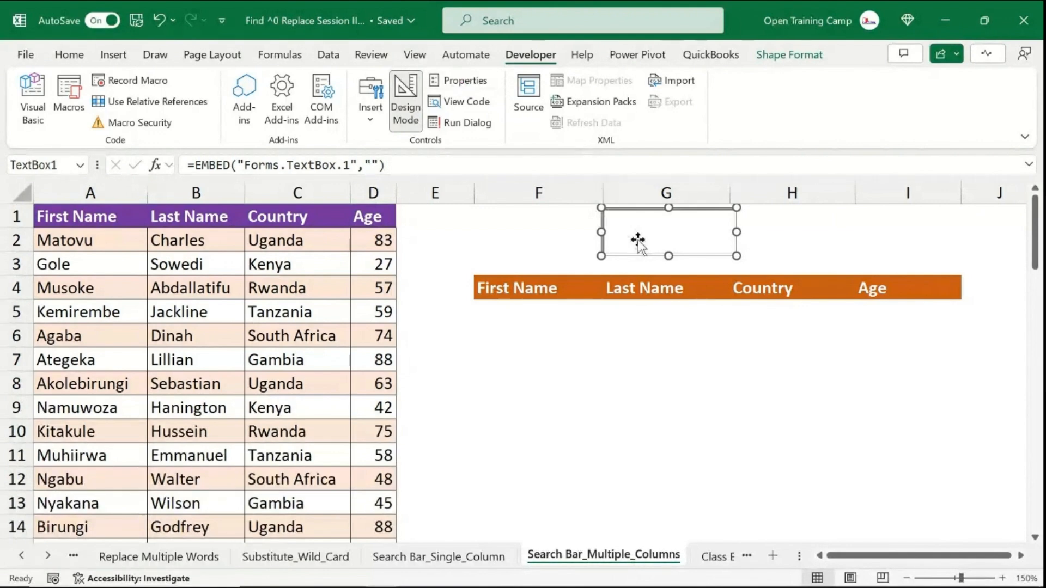
- Open the text box's properties, set its LinkedCell to G2, and close the properties window
right_click(614, 226)
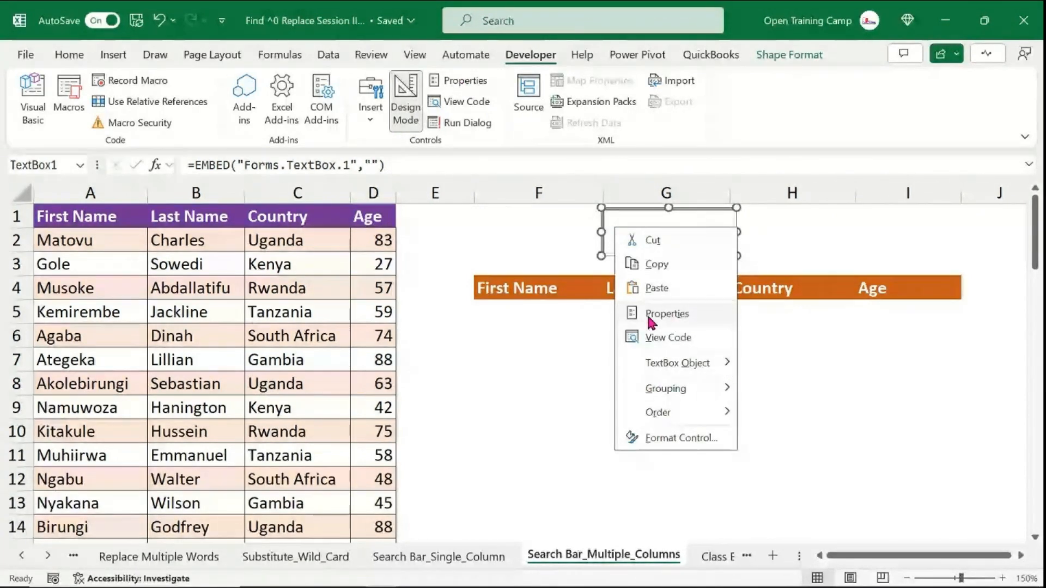
click(667, 313)
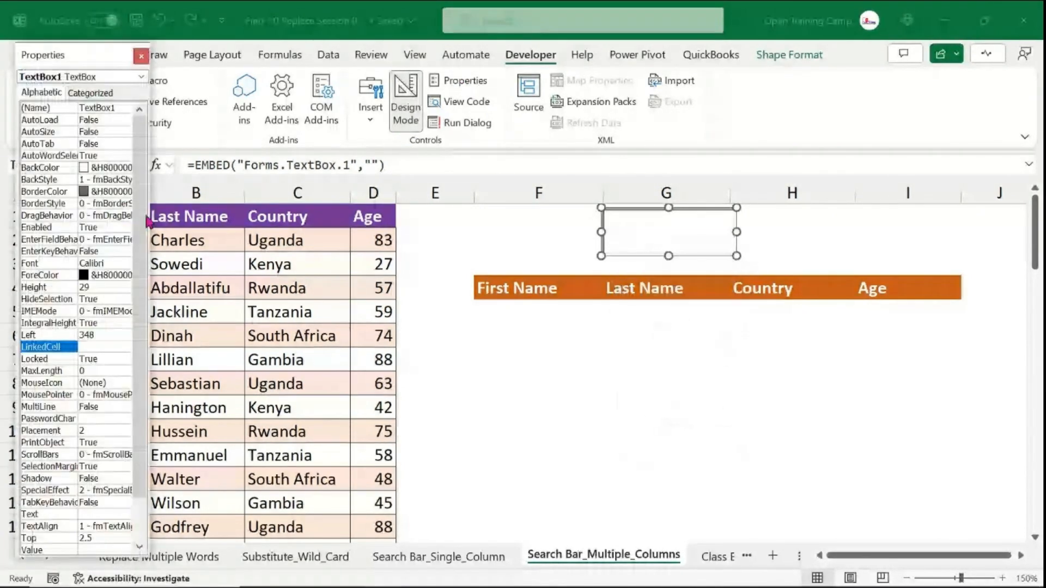
drag(83, 62, 138, 45)
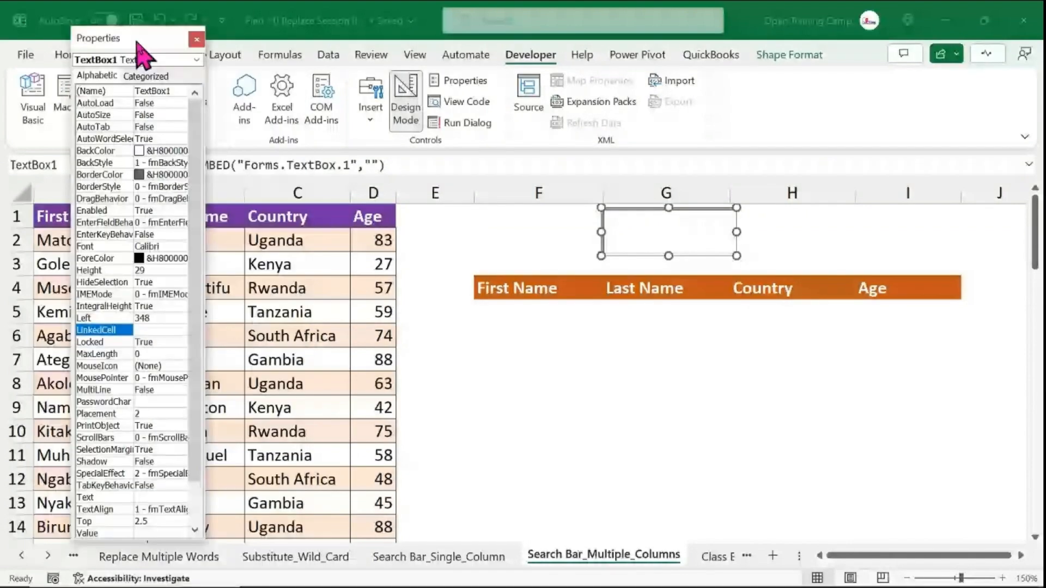
drag(206, 260, 333, 266)
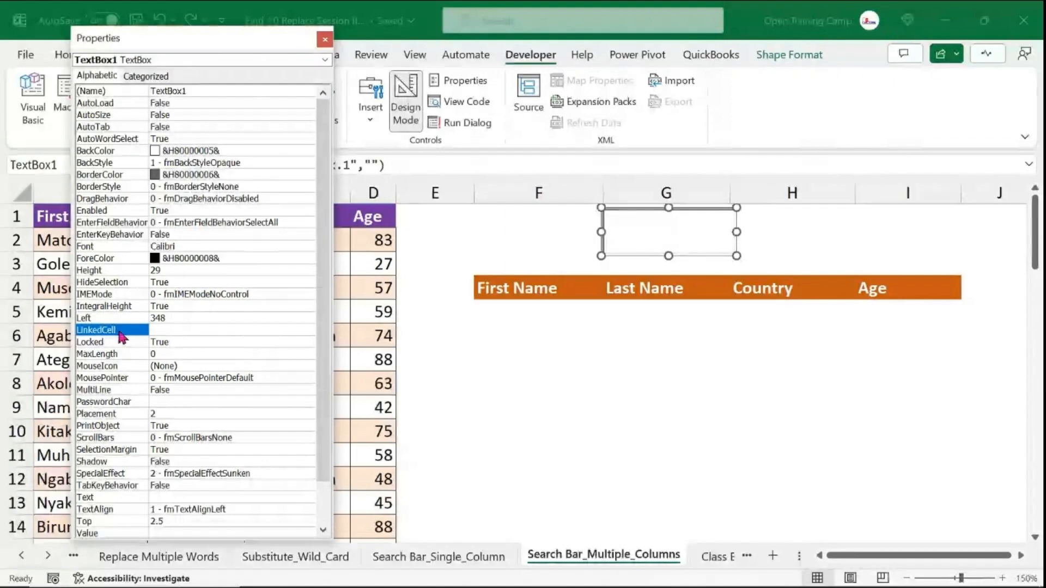
click(169, 330)
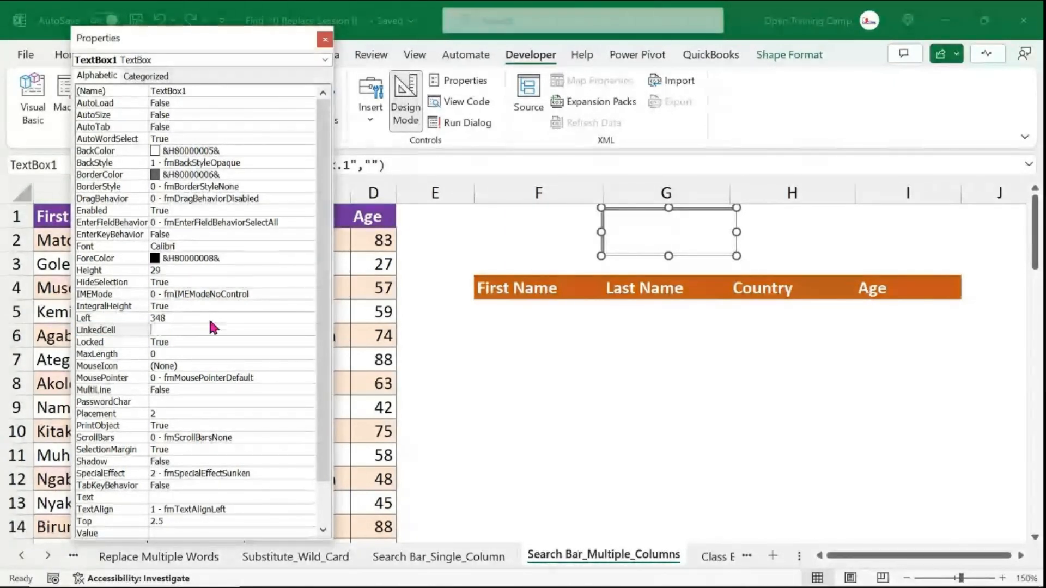
text(g)
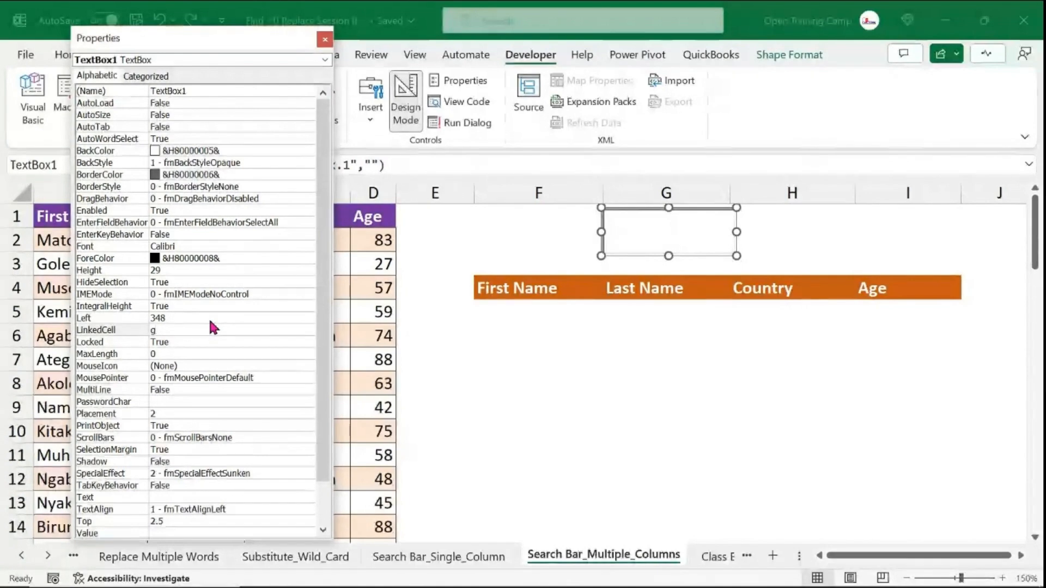
text(2)
key(Return)
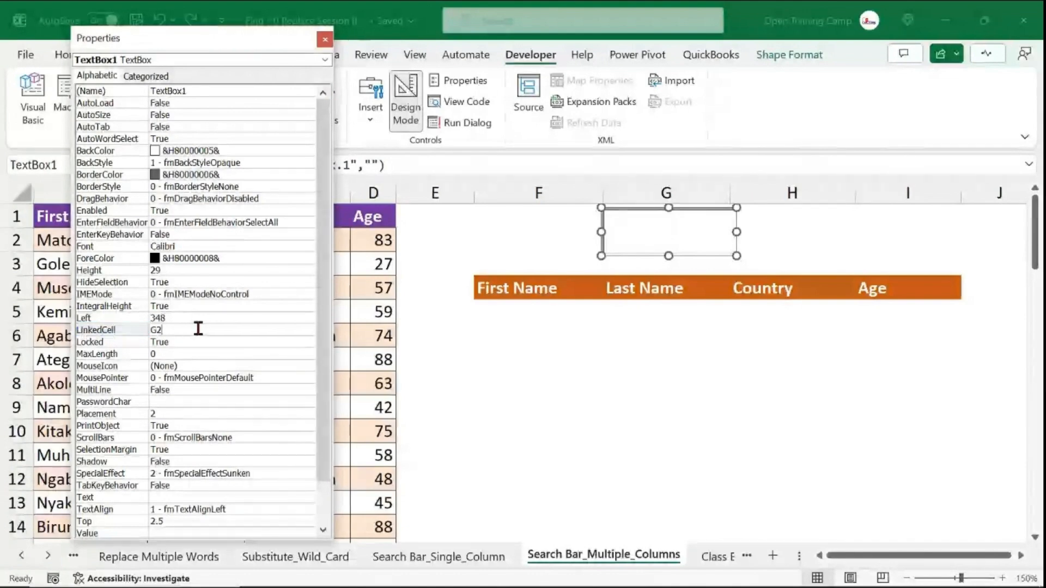
drag(162, 43, 135, 27)
click(296, 23)
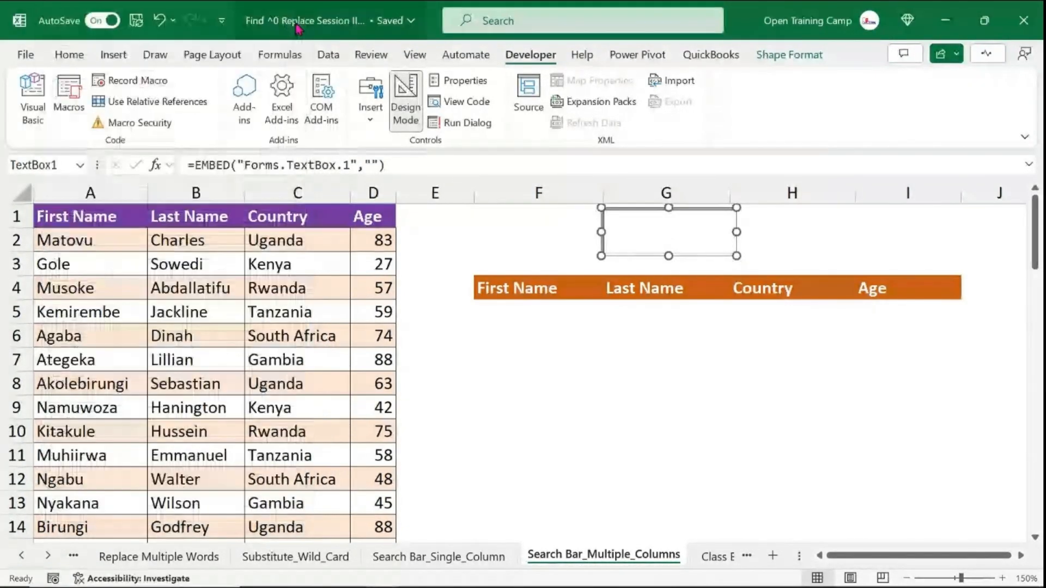
- Move the text box over column H, leave Design Mode, and test the link by typing Test and 12356, clearing each
drag(648, 212, 801, 219)
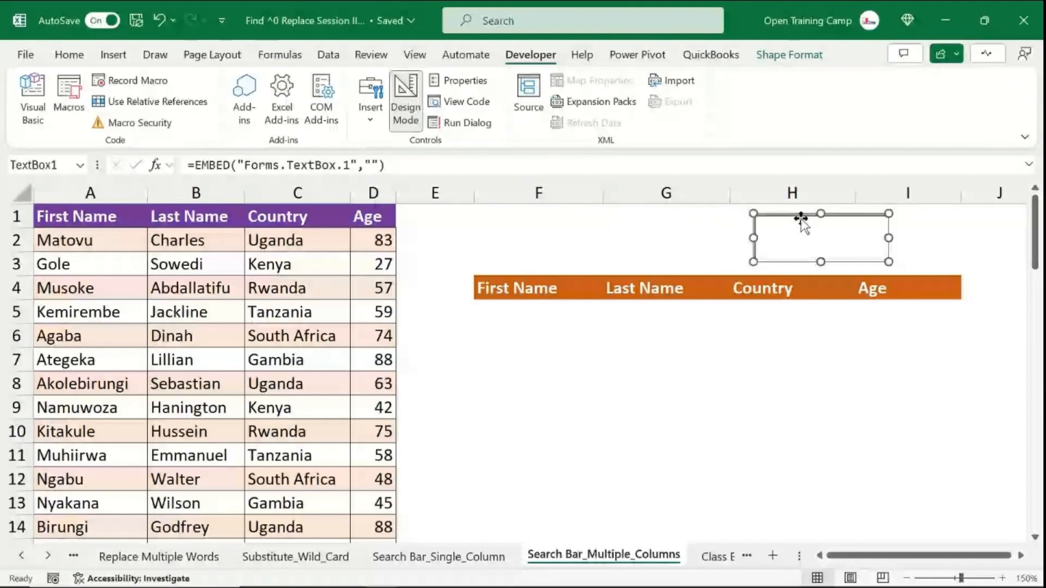
click(406, 87)
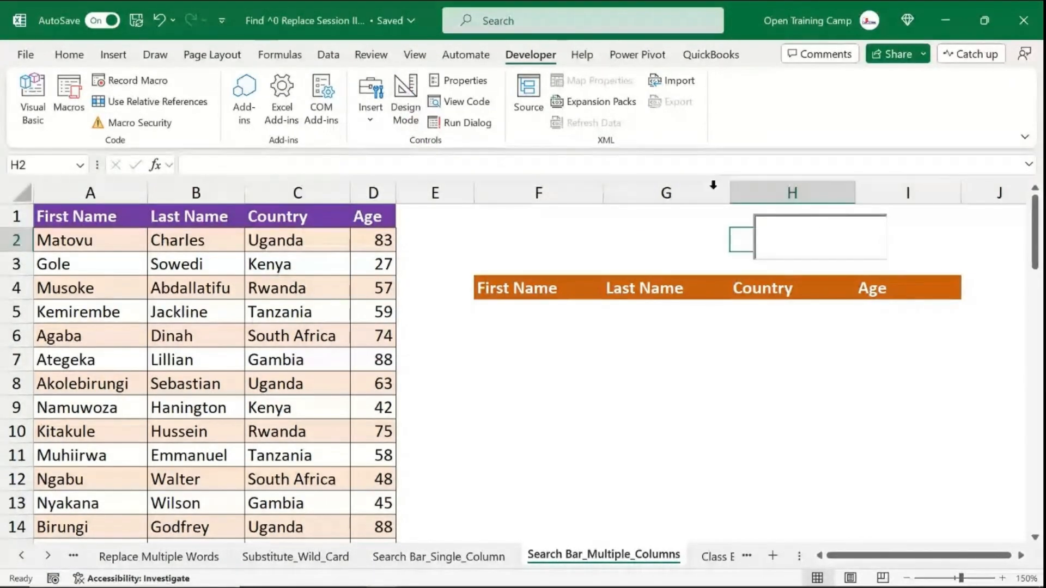
click(801, 234)
text(T)
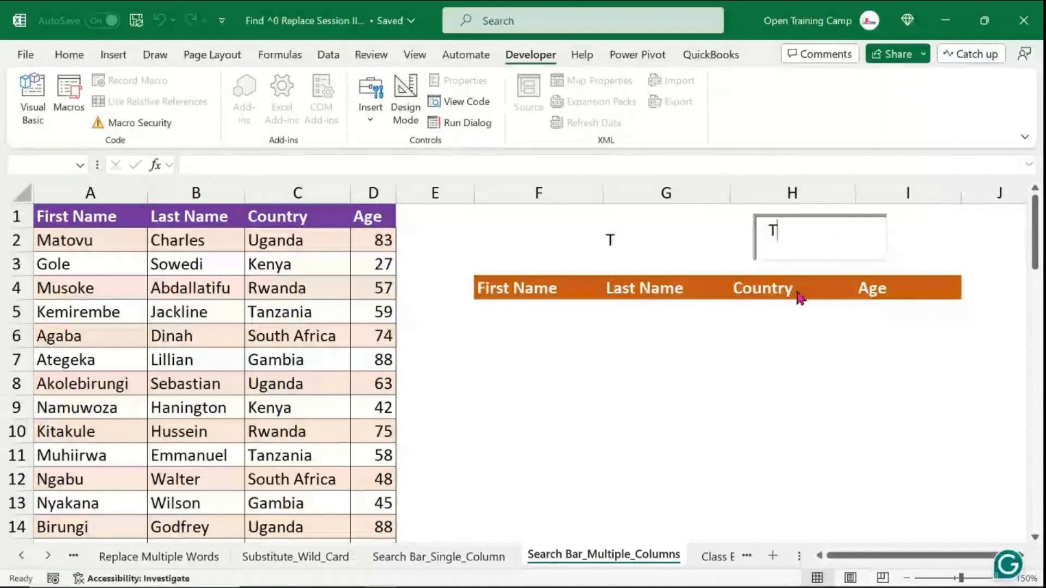
text(est)
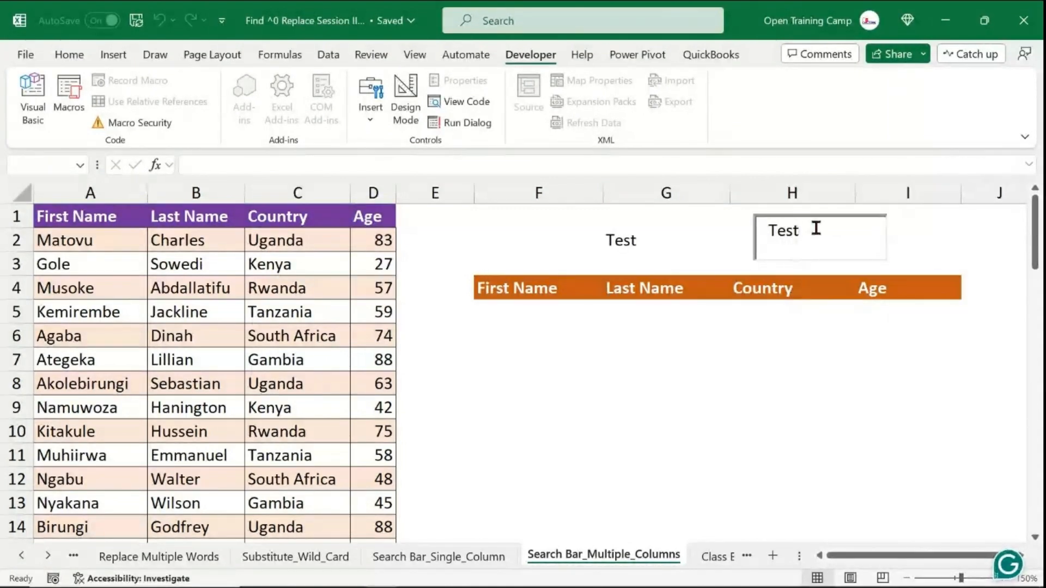
drag(816, 228, 754, 229)
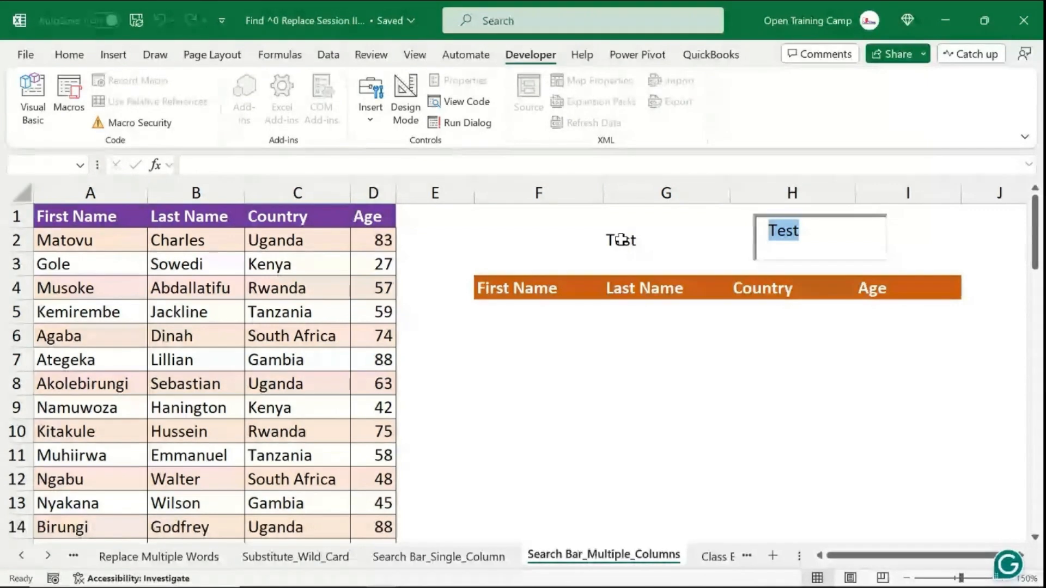
key(BackSpace)
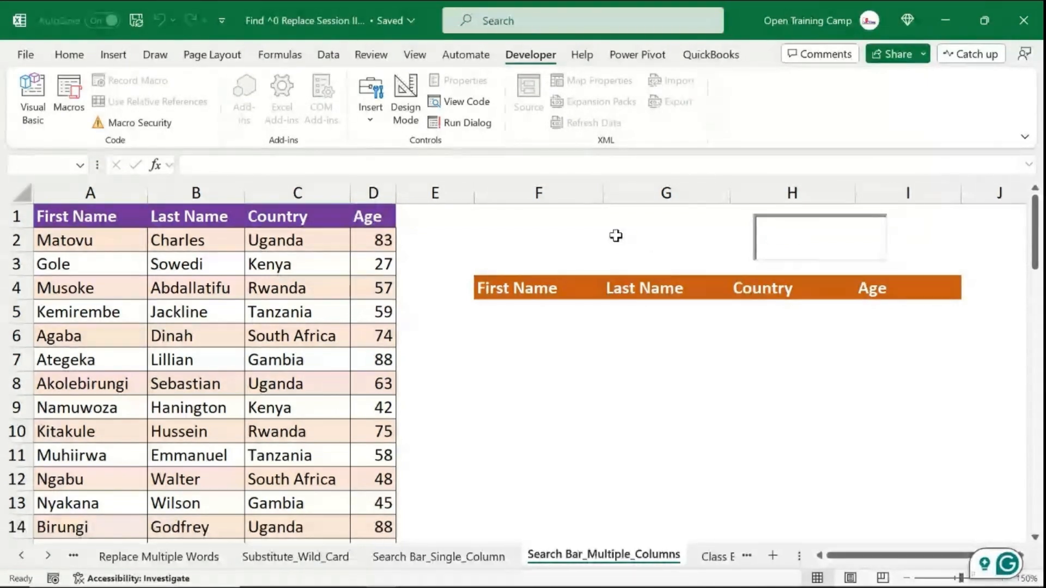
text(12356)
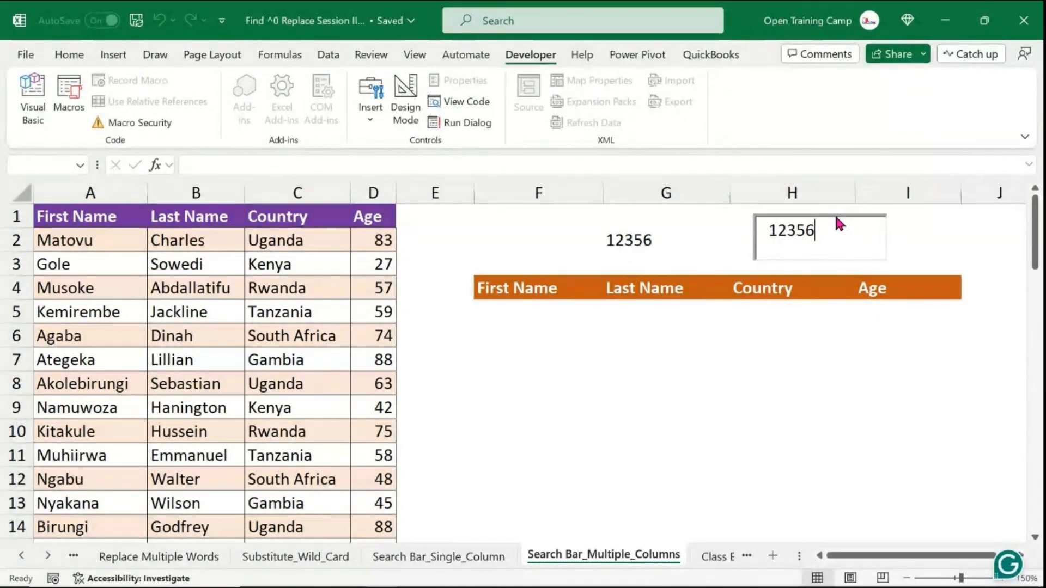
drag(829, 233, 730, 222)
key(BackSpace)
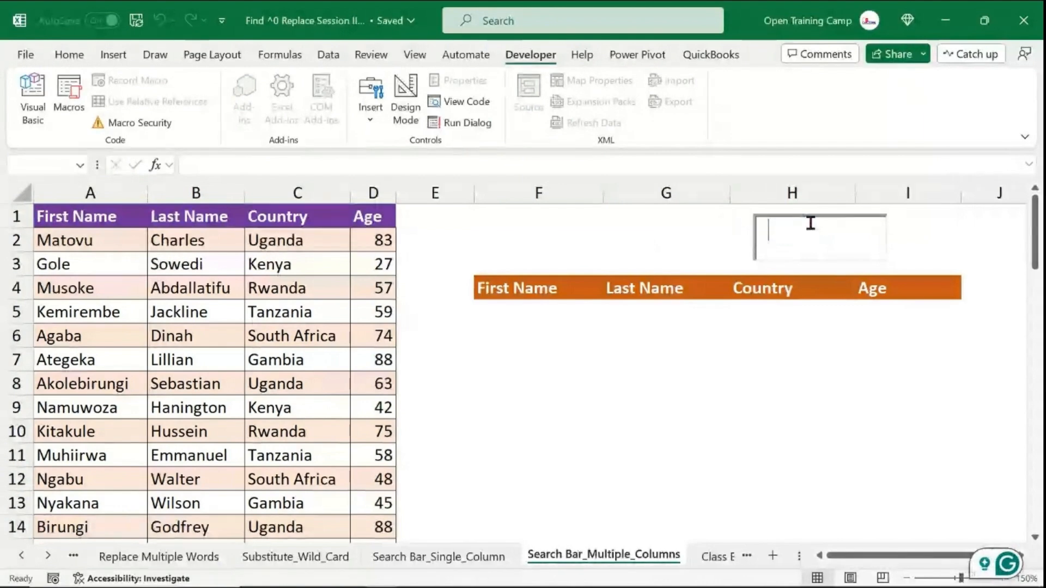
- Move the text box back over cell G2 and turn off Design Mode
click(413, 82)
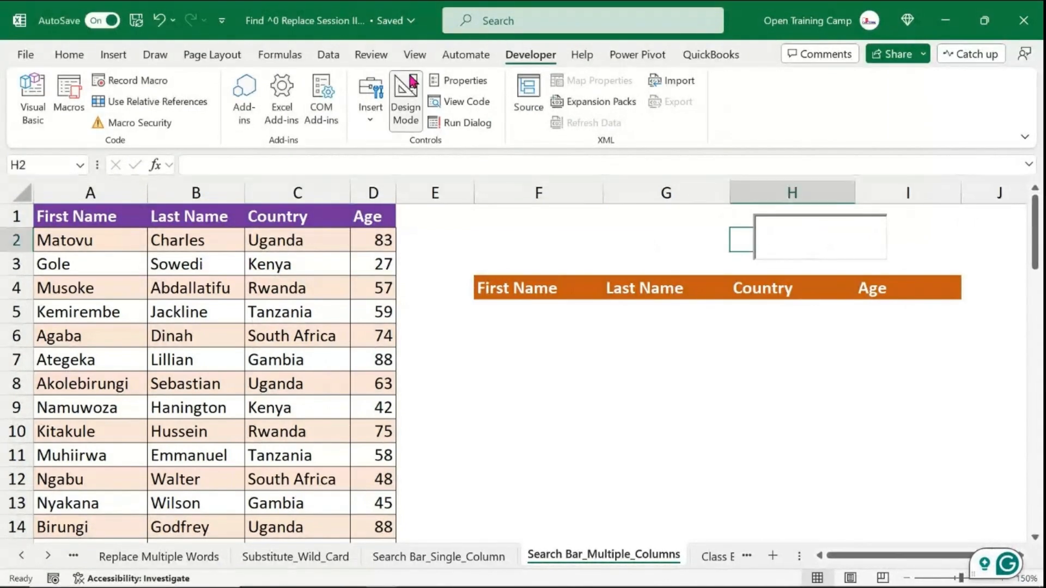
click(794, 216)
drag(794, 217, 638, 212)
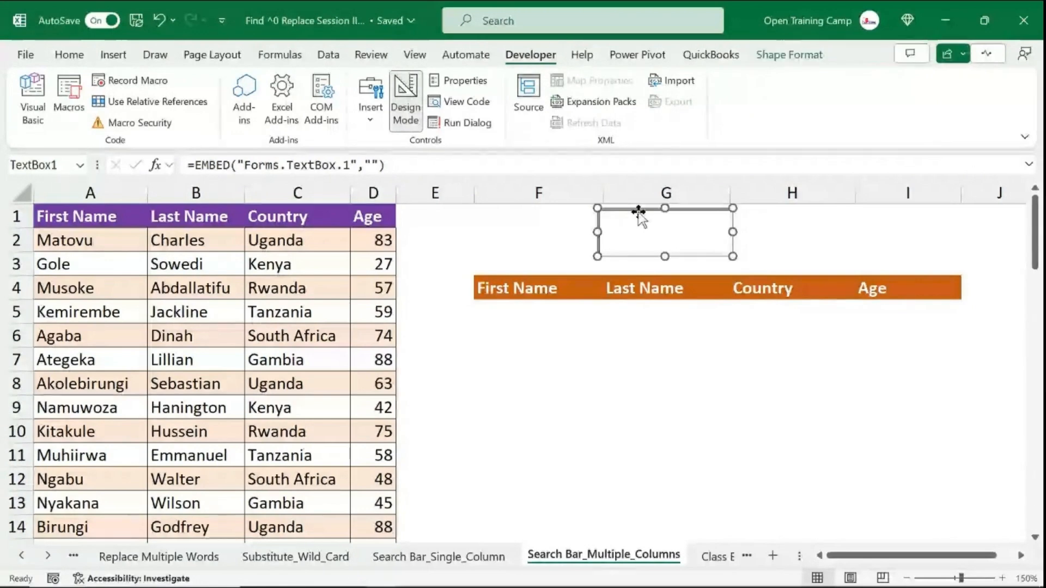
click(406, 101)
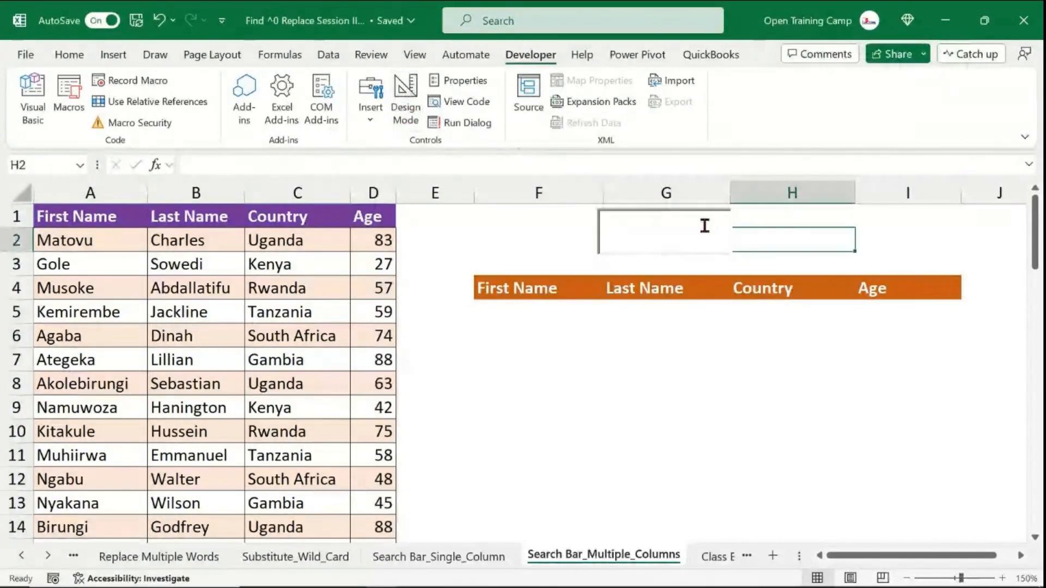
- Type Tests into the search box and clear it again
click(665, 231)
text(T)
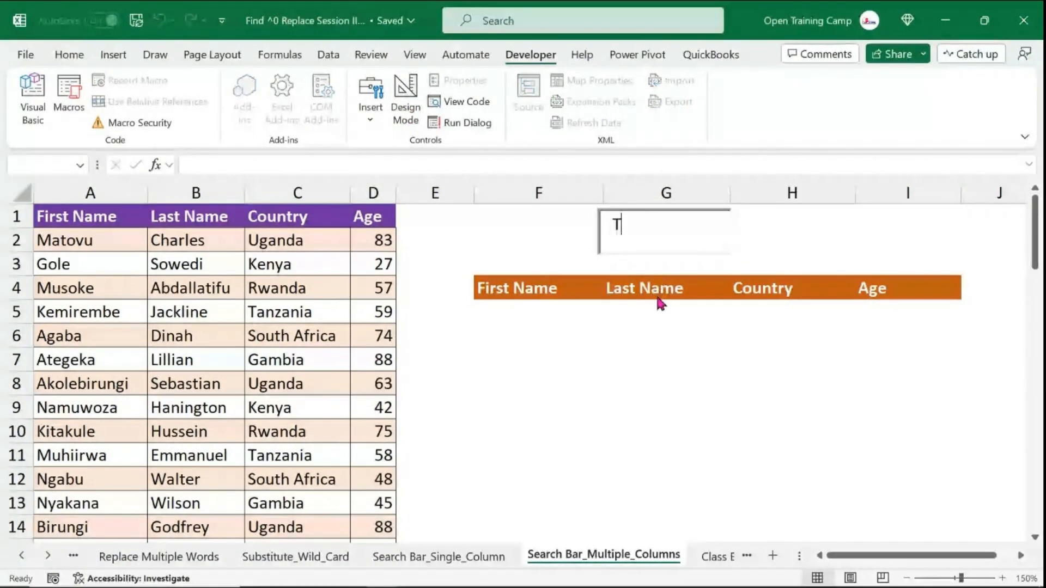
text(ests)
key(BackSpace)
key(BackSpace)
key(BackSpace)
key(BackSpace)
key(BackSpace)
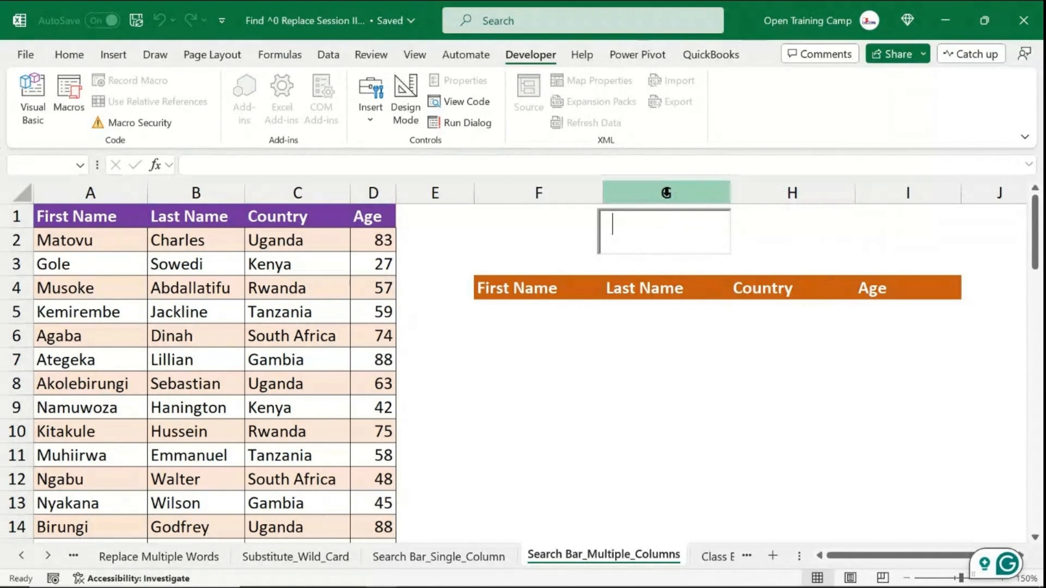
- Start a FILTER formula in F5 using the absolute data range $A$2:$D$59 as the array
click(504, 325)
click(505, 309)
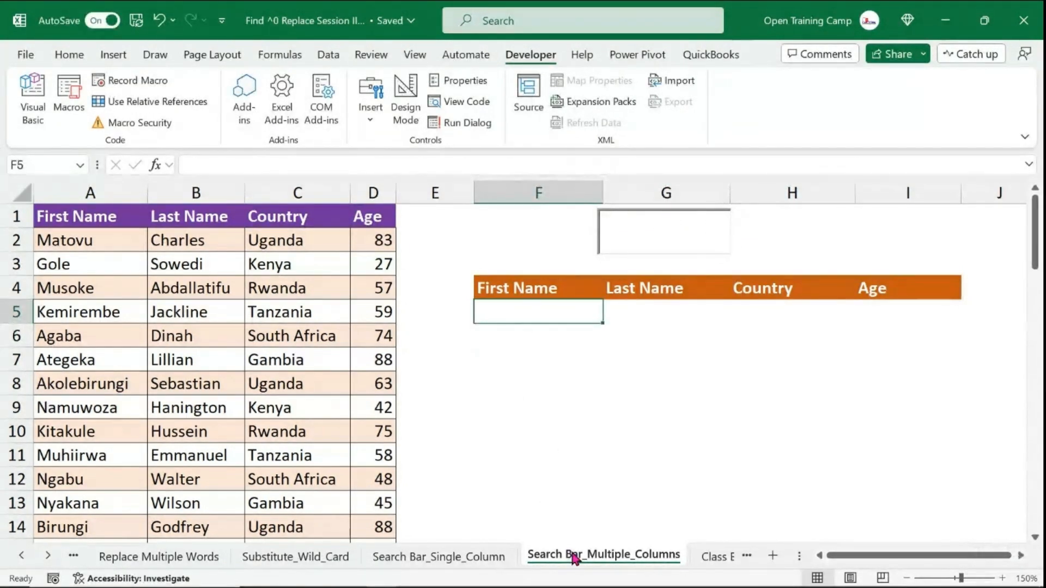
text(=filter)
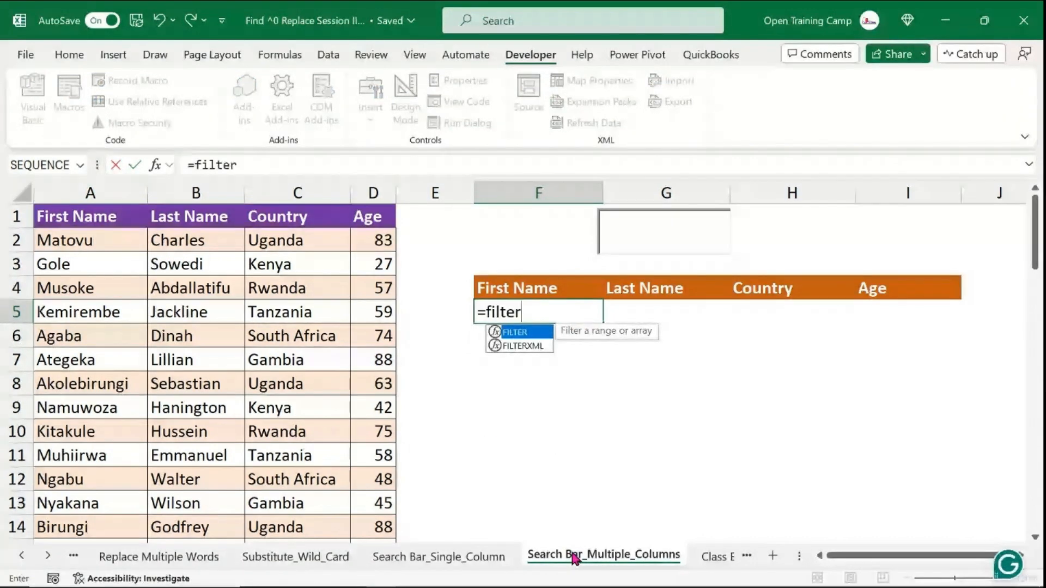
key(Tab)
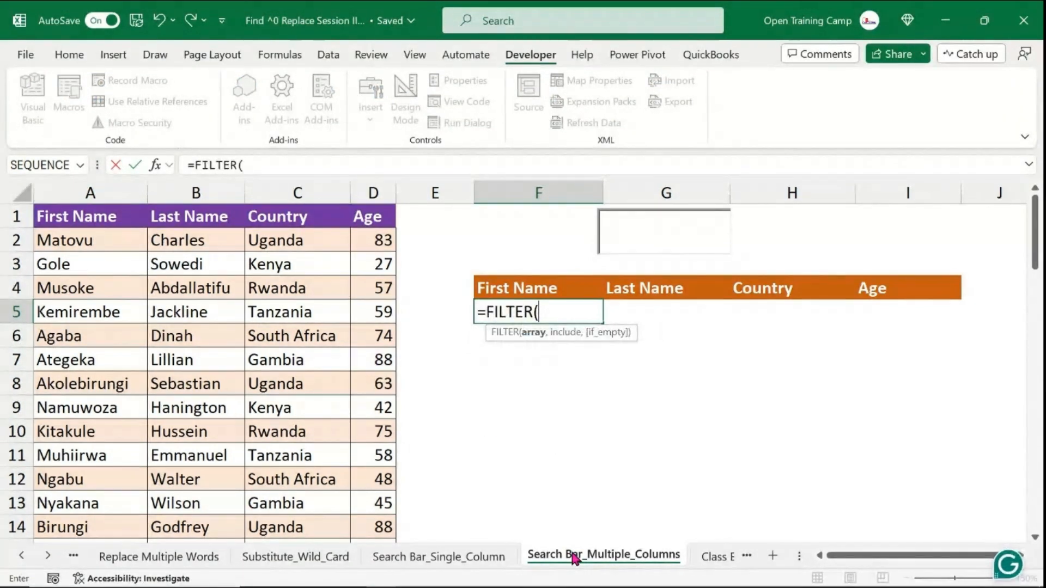
click(72, 235)
key(ctrl+shift+Right)
key(ctrl+shift+Down)
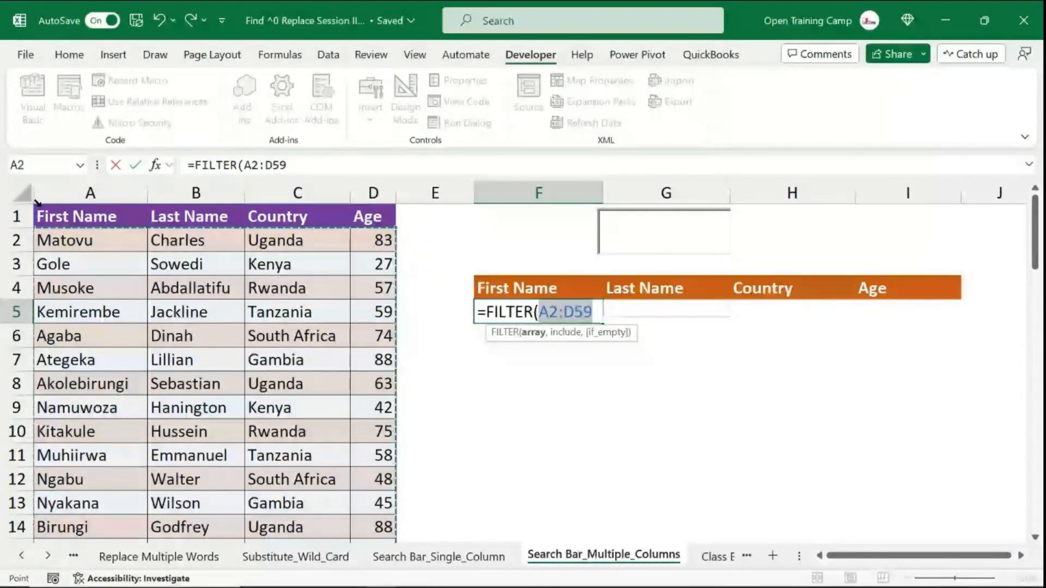
key(F4)
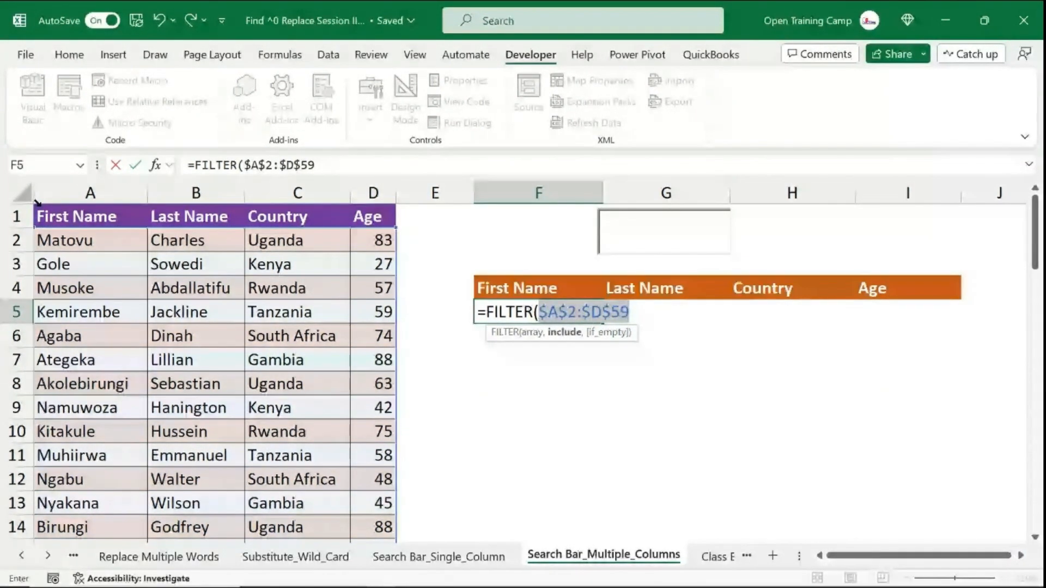
text(,)
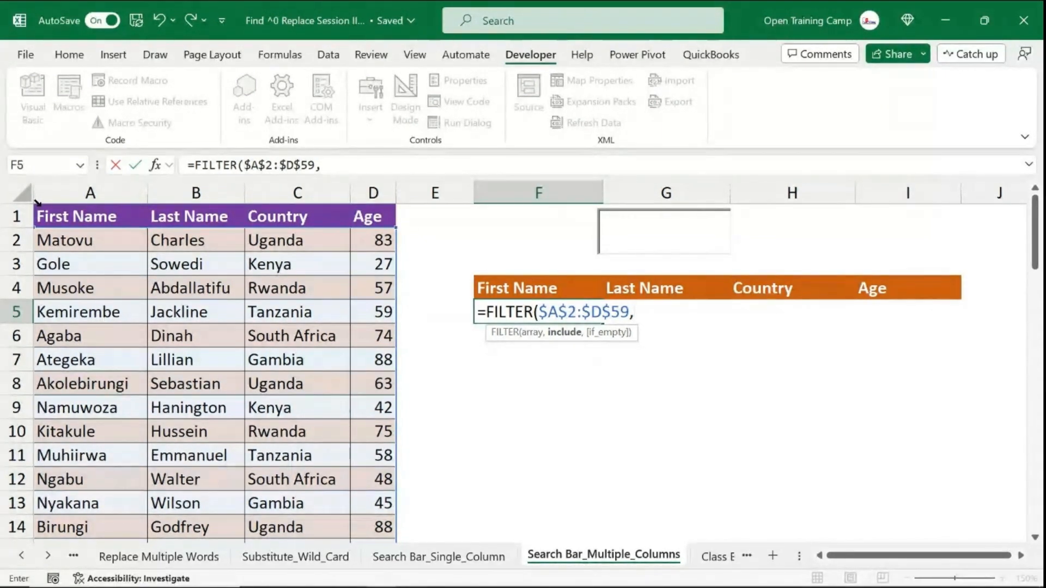
- Begin the include argument of the FILTER formula in F5 with nested ISNUMBER and SEARCH functions
text(i)
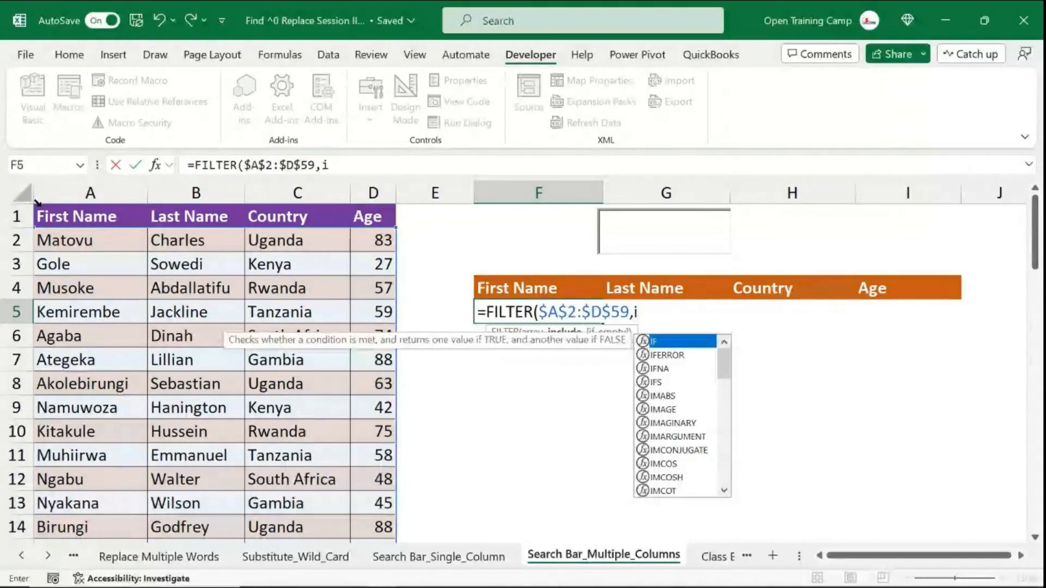
text(sn)
key(Tab)
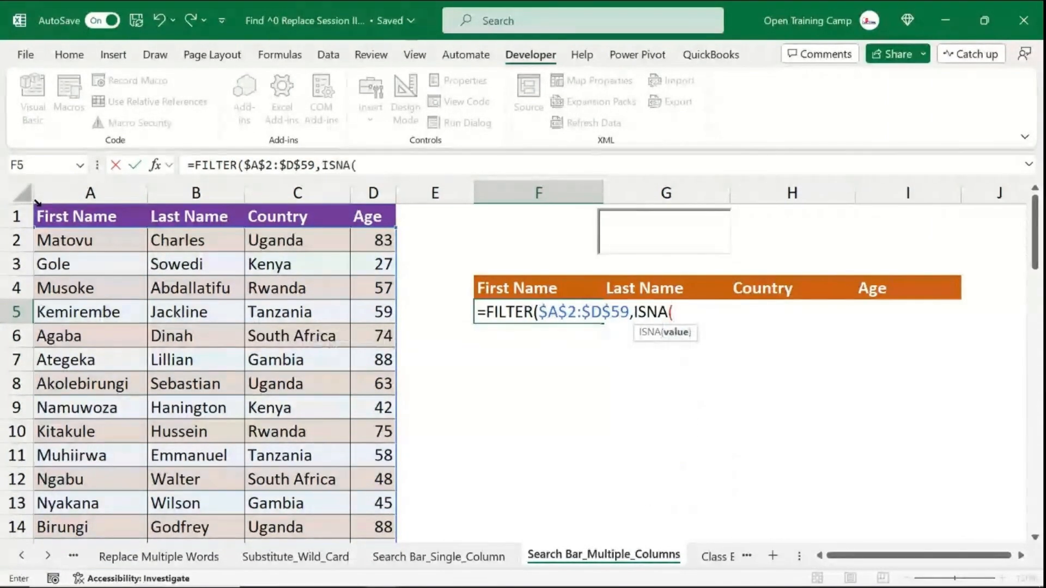
key(BackSpace)
key(BackSpace)
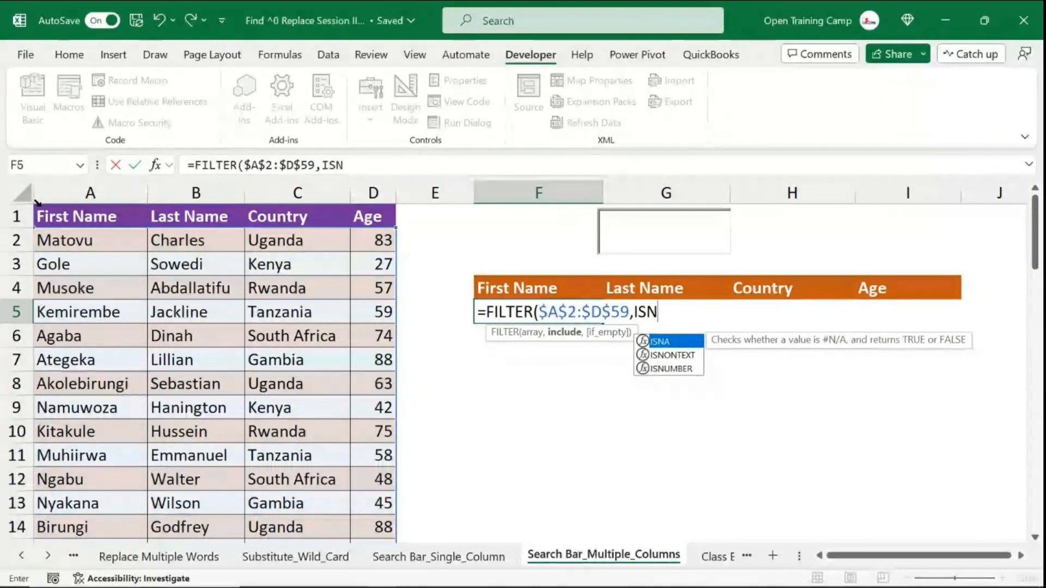
text(umber)
key(Tab)
text(searc)
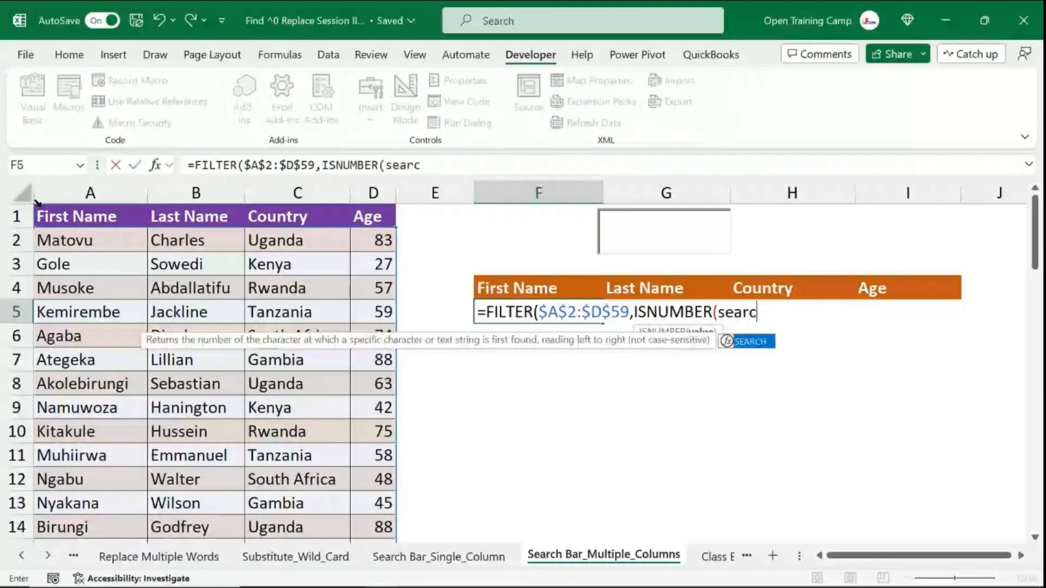
key(Tab)
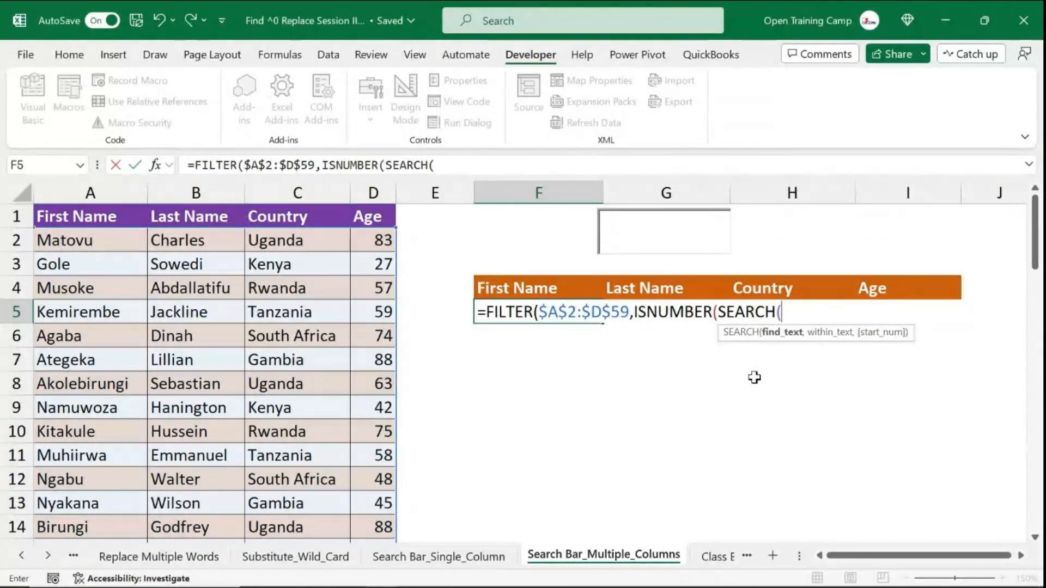
- Set SEARCH to look for G2 within the absolute First Name range $A$2:$A$59
text(g)
key(BackSpace)
text(G2,)
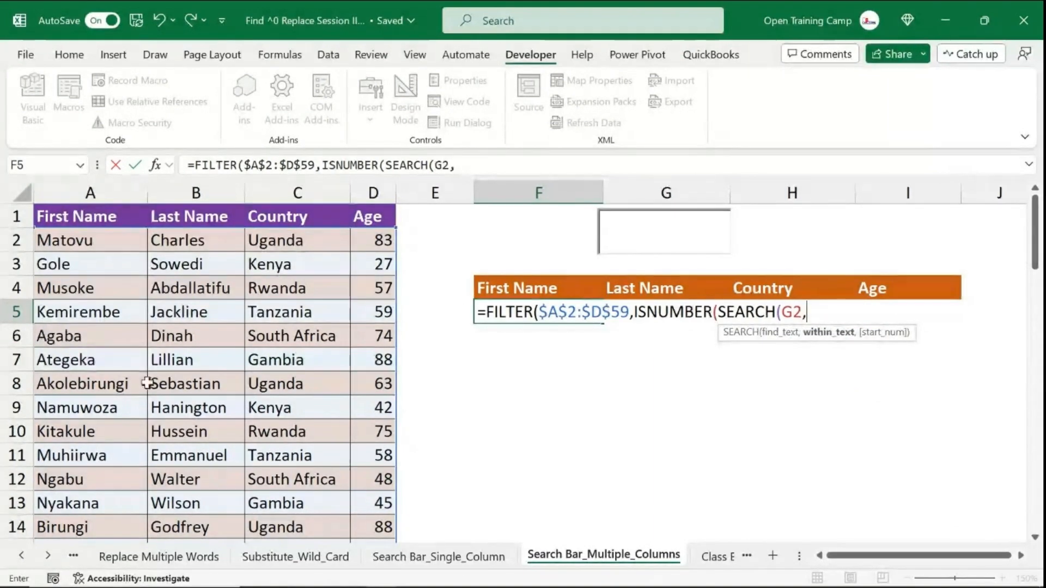
click(90, 199)
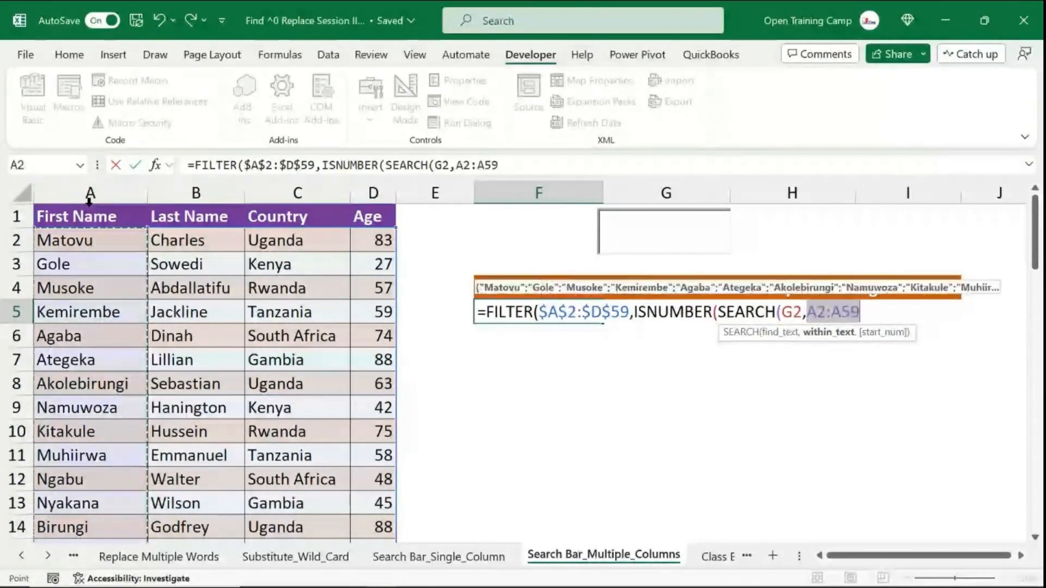
key(F4)
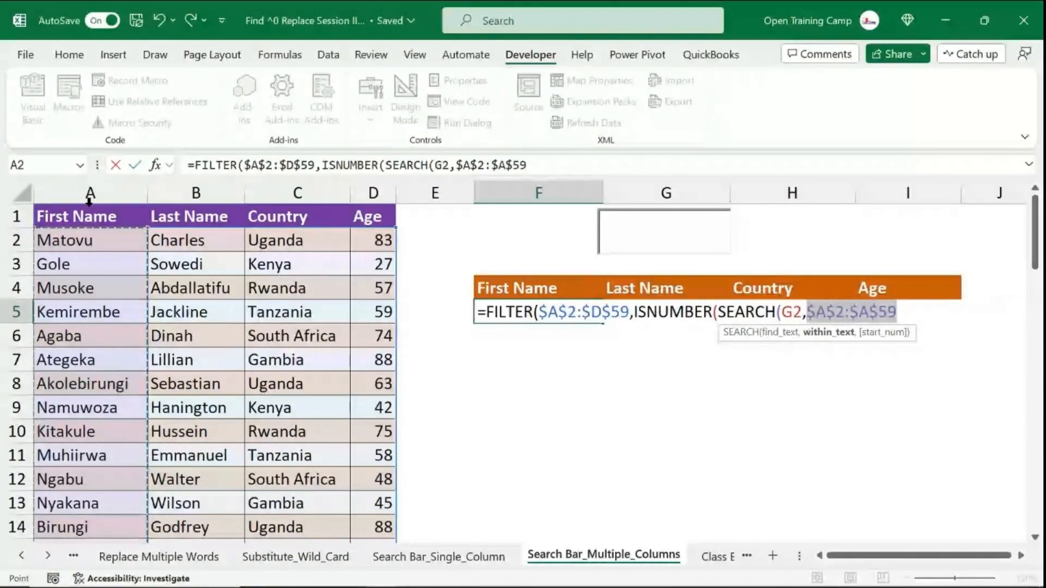
- Close the functions, add "not found" as the if_empty argument, and enter the formula
text()))
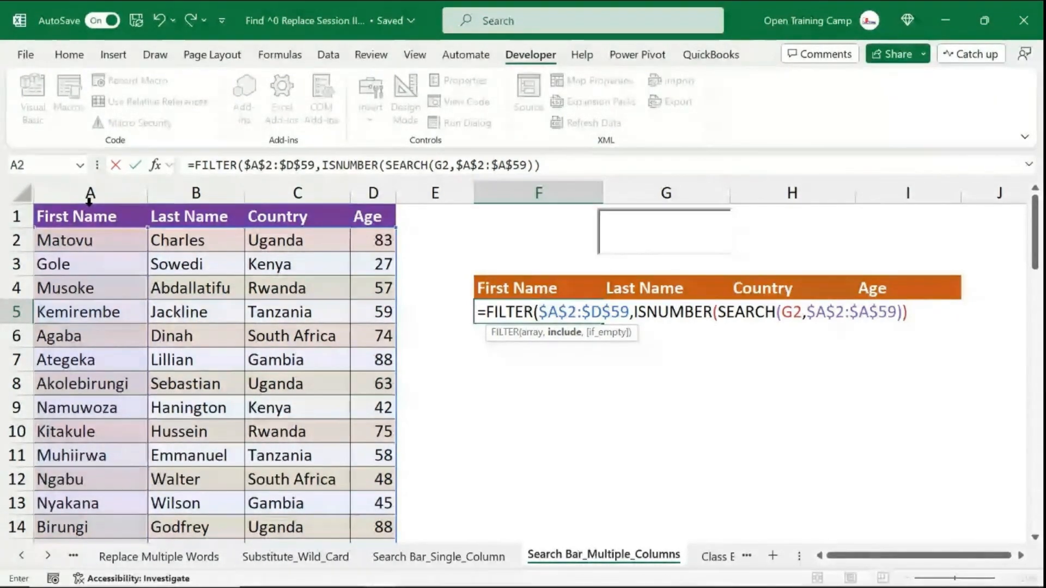
text(,")
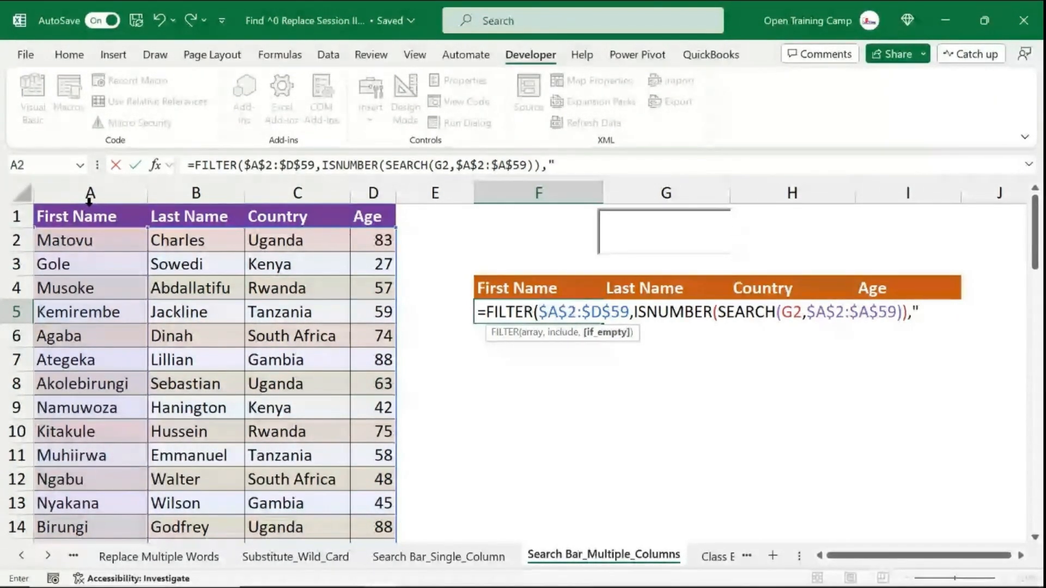
text(not)
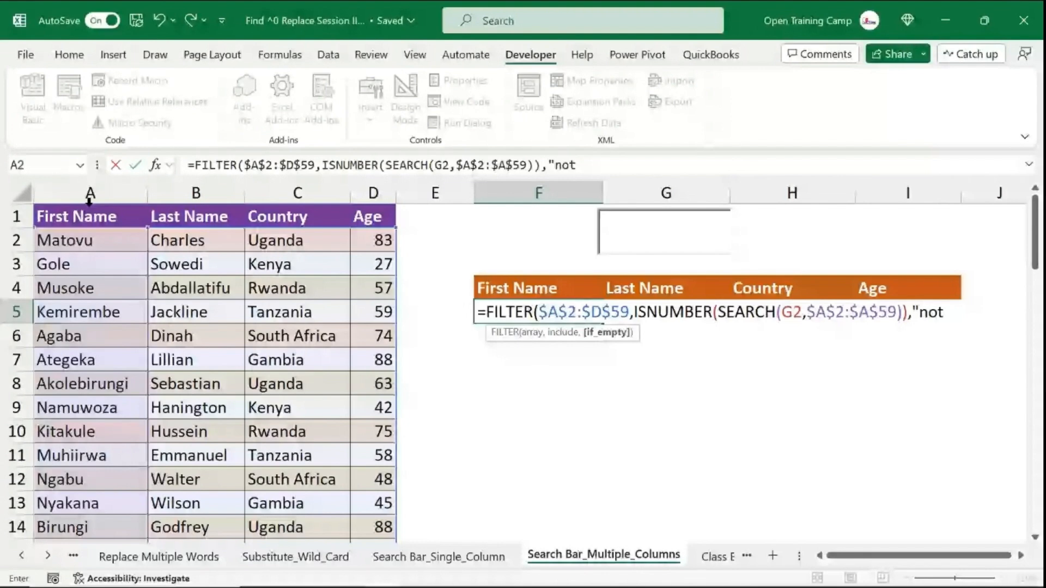
text( found")
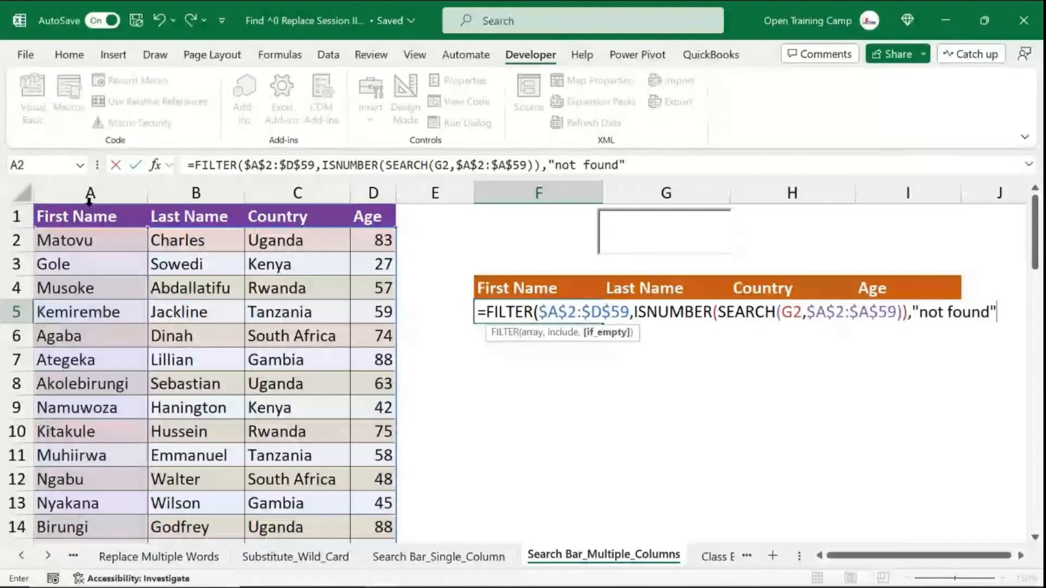
text())
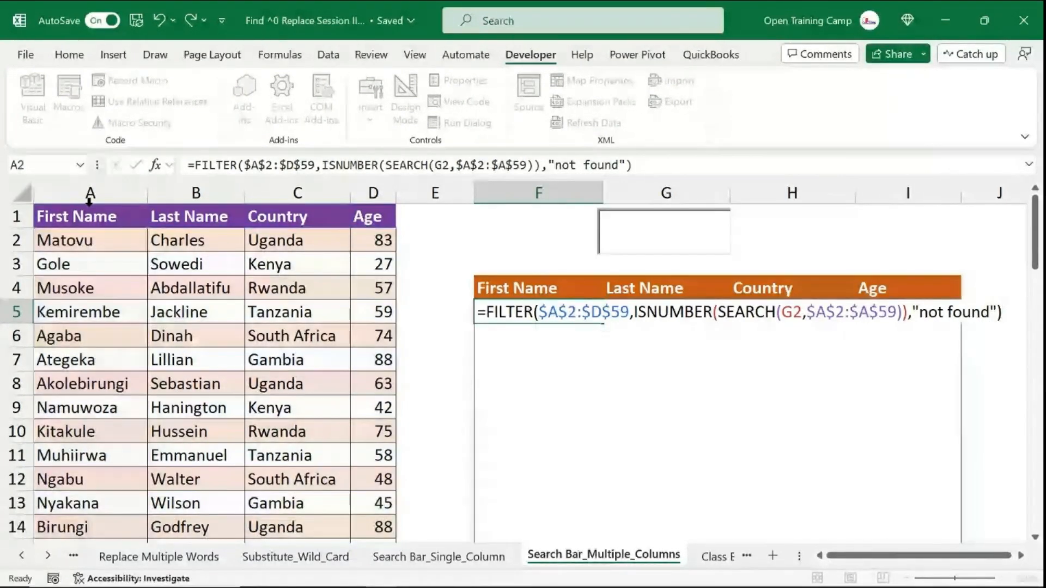
key(Return)
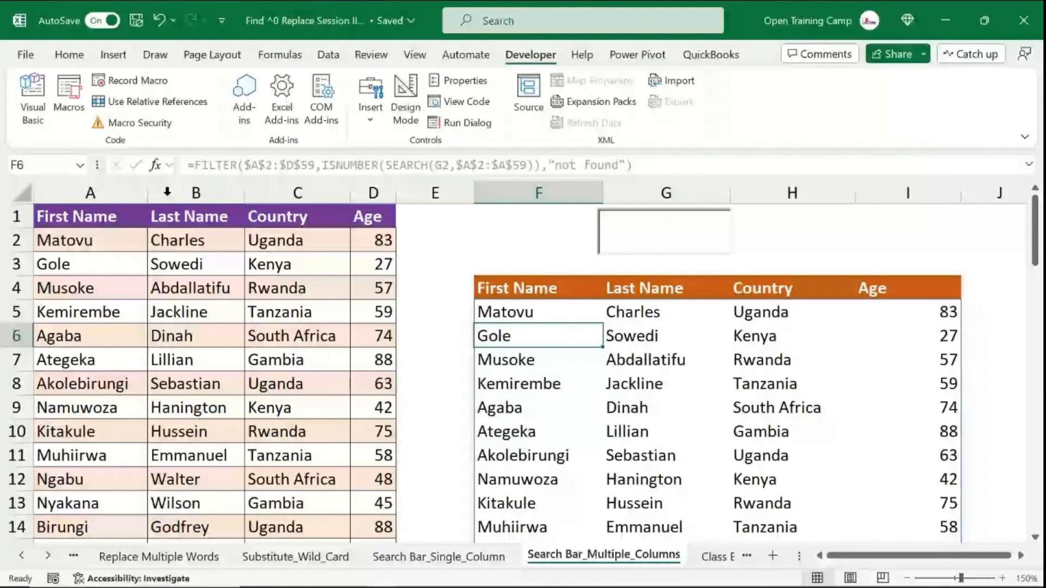
- Test the search box by entering gole and then aga, clearing the box after each
click(498, 310)
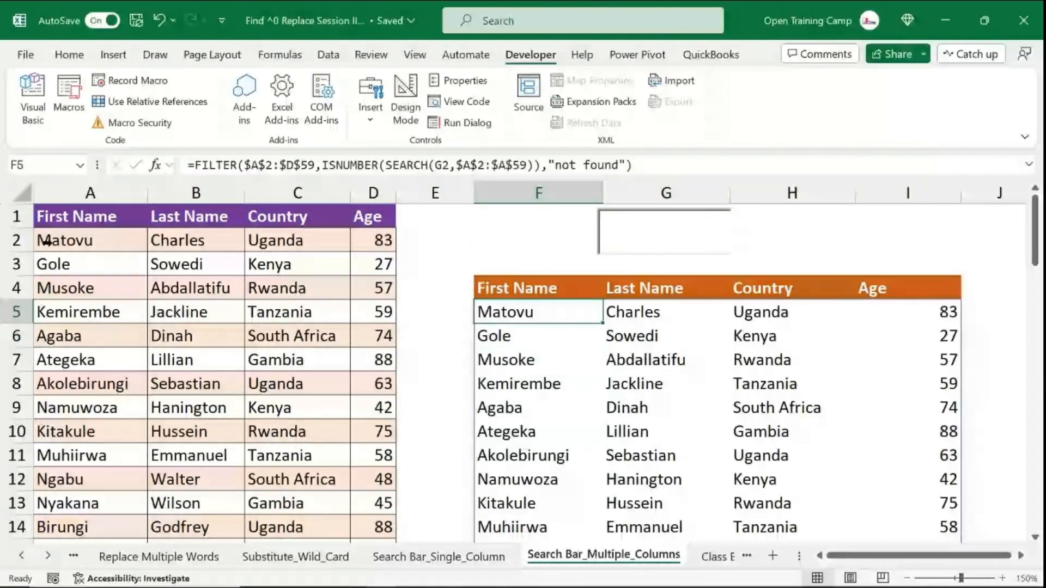
click(638, 240)
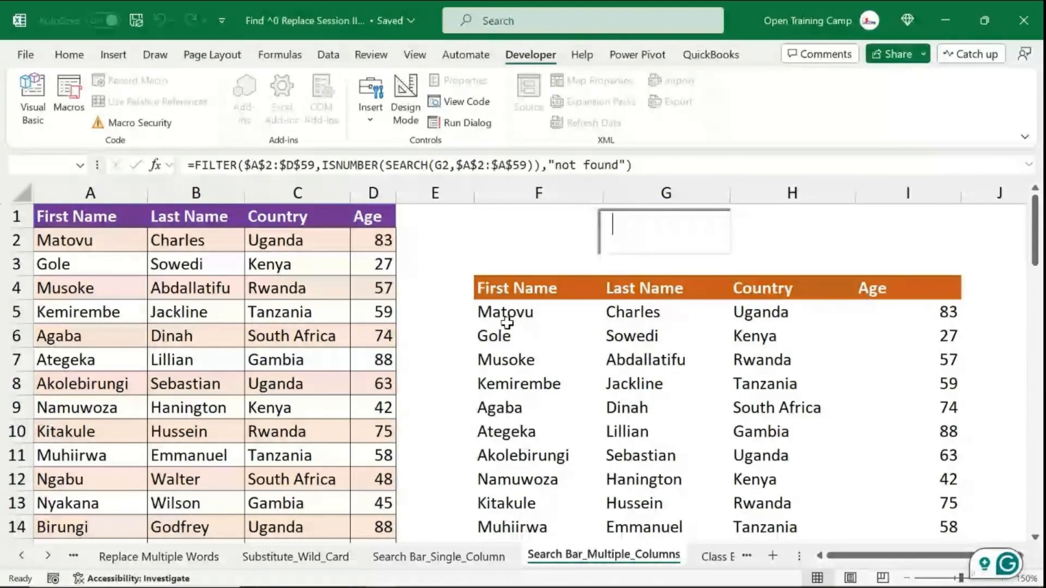
text(go)
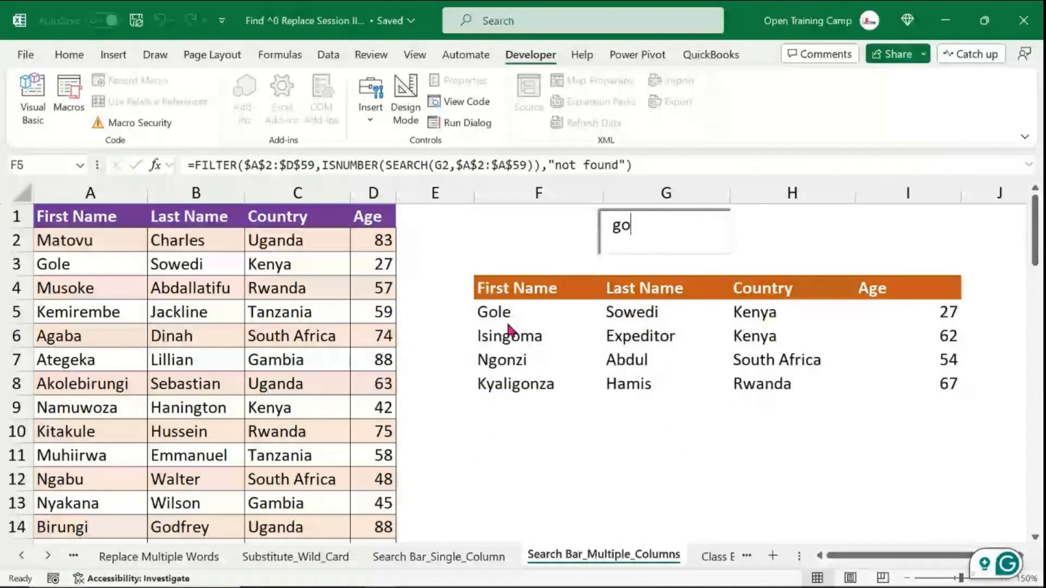
text(le)
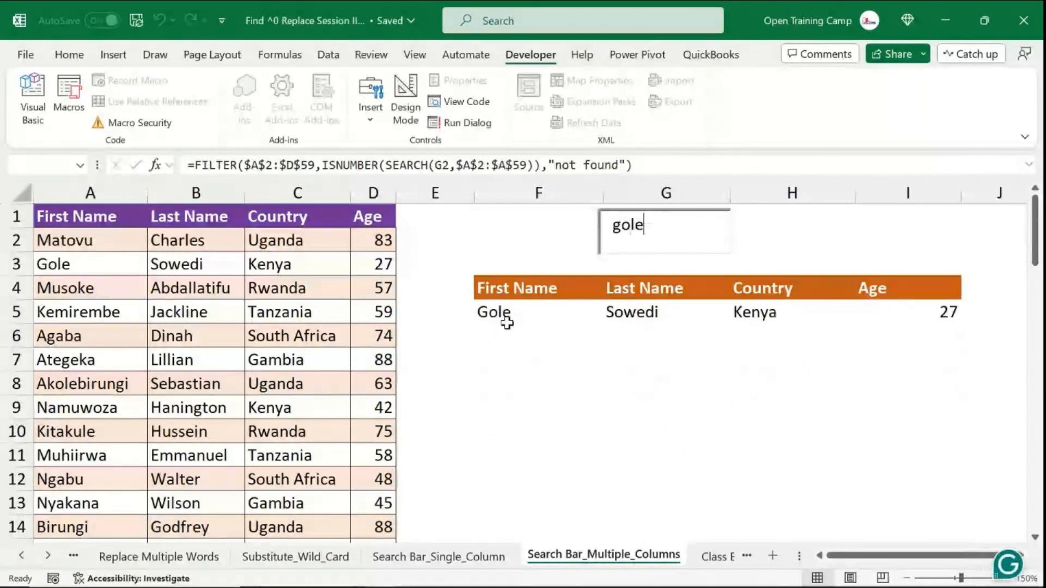
key(BackSpace)
key(BackSpace)
key(BackSpace)
key(BackSpace)
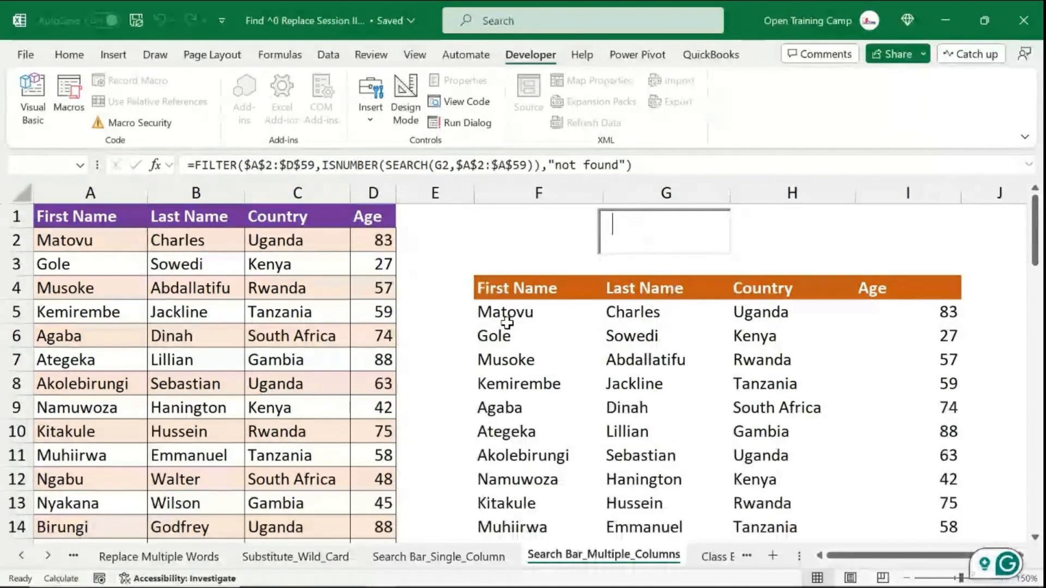
text(aga)
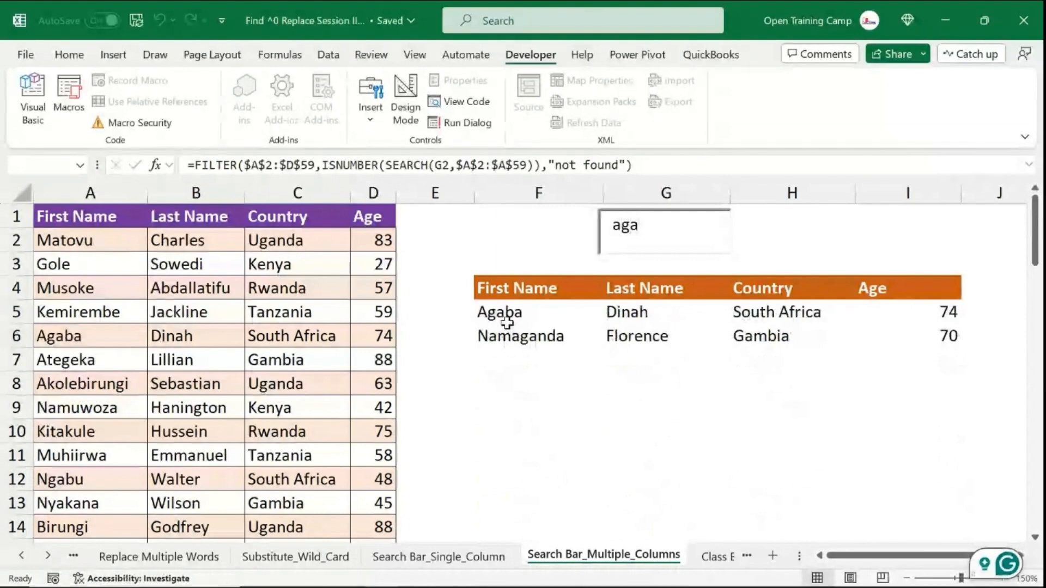
key(BackSpace)
key(BackSpace)
key(BackSpace)
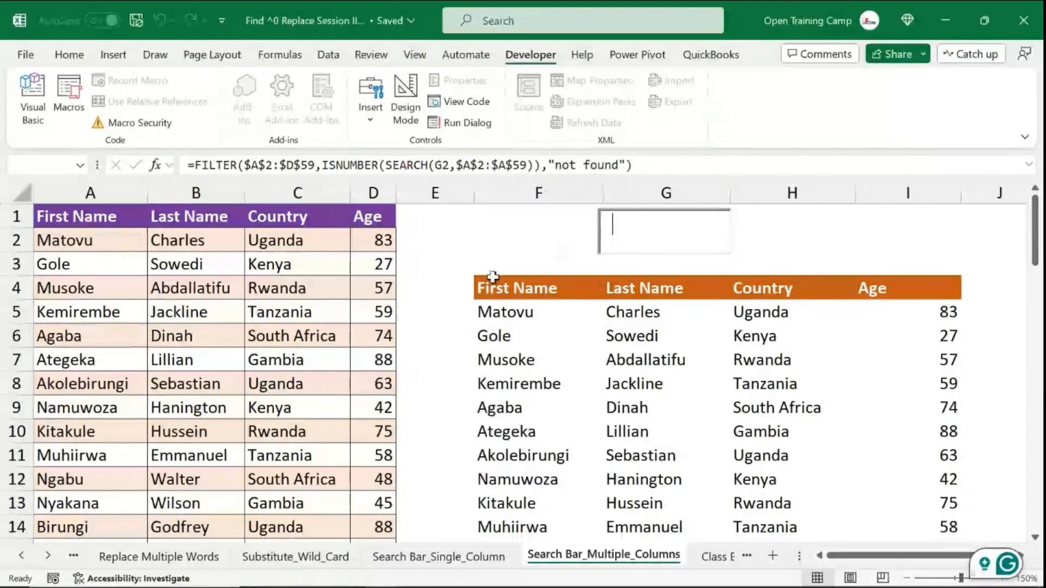
- Copy the ISNUMBER(SEARCH(G2,$A$2:$A$59)) condition in F5's formula and paste it after a plus sign
click(494, 316)
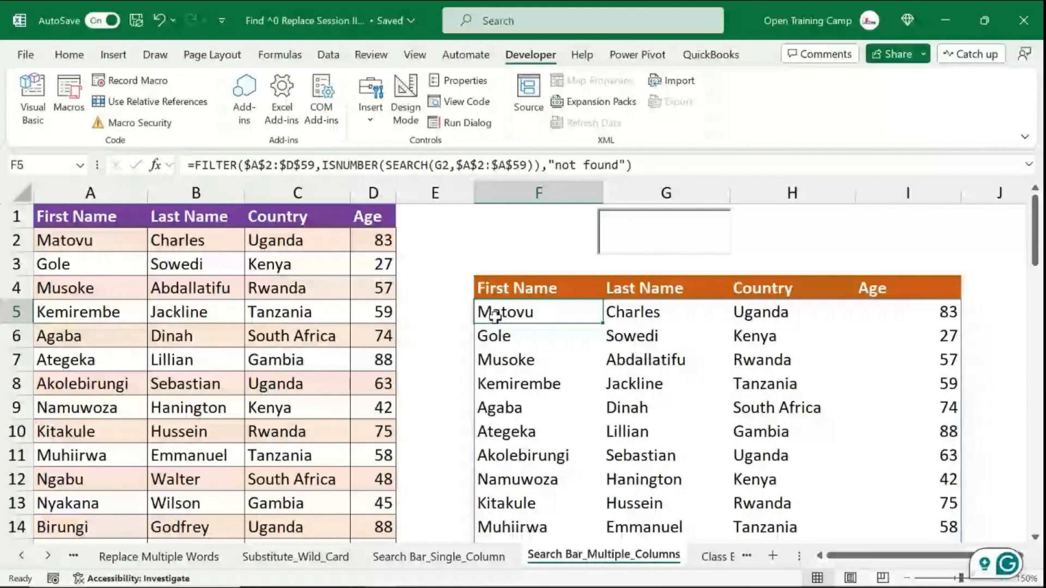
click(357, 169)
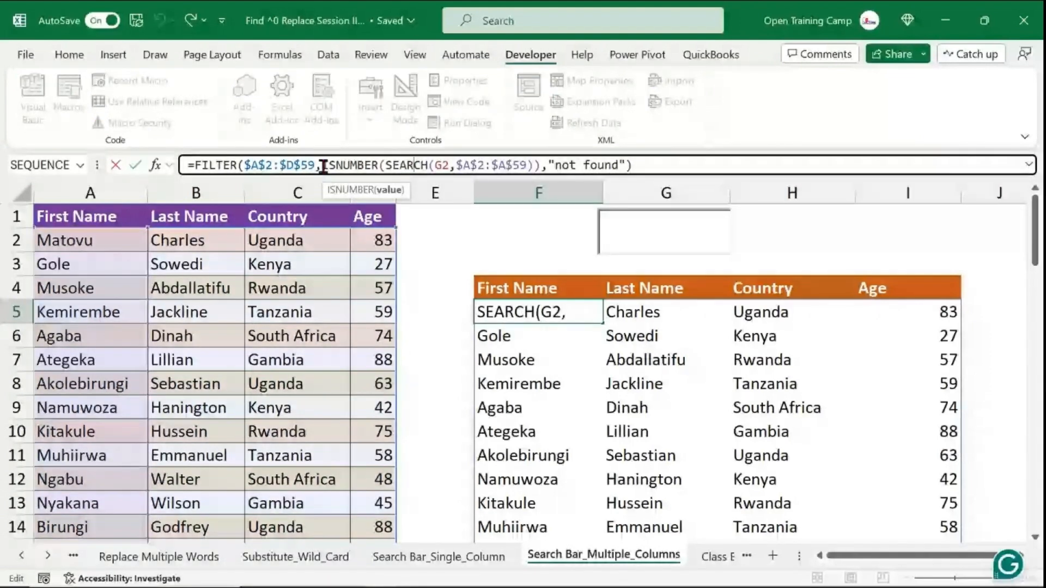
drag(323, 166, 540, 165)
key(ctrl+c)
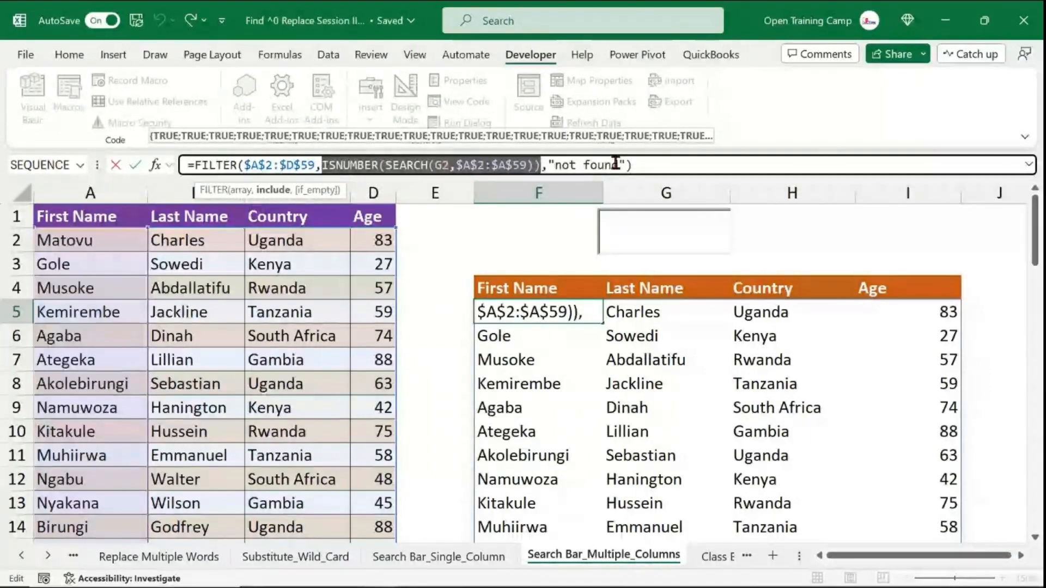
click(542, 165)
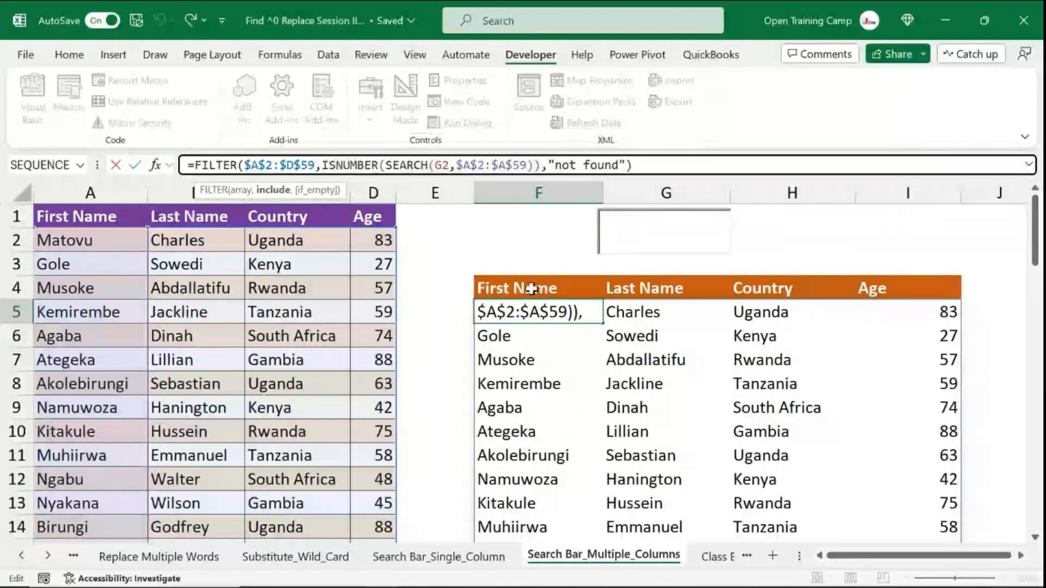
text(+)
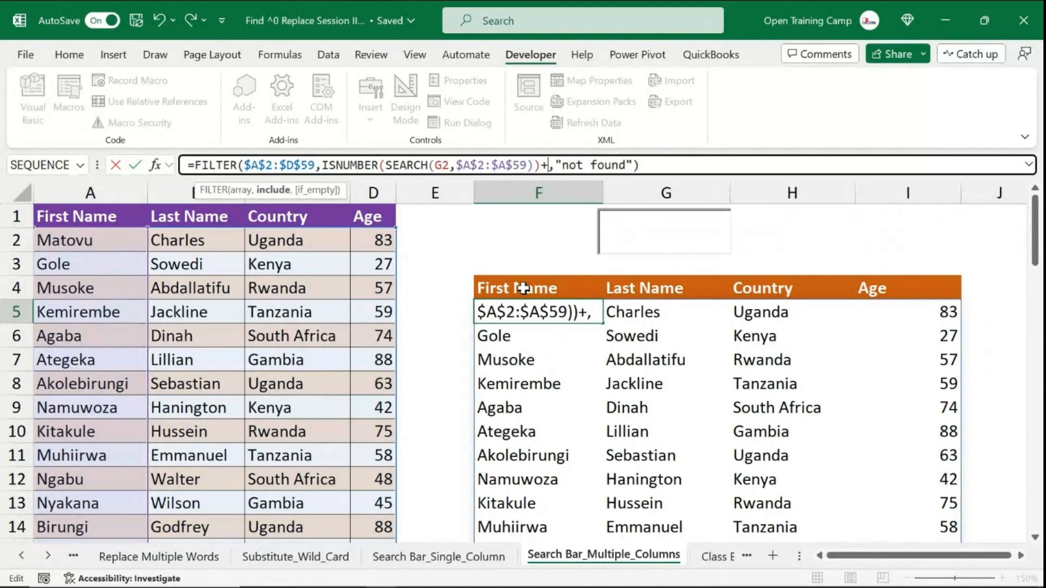
key(ctrl+v)
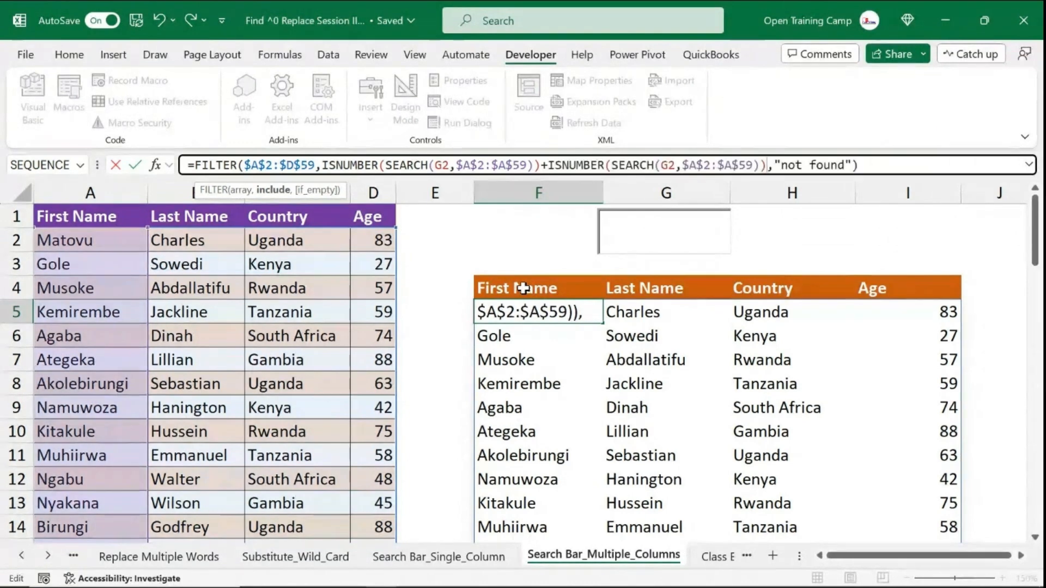
- Change the second condition's search range to the absolute Last Name range $B$2:$B$59
click(756, 164)
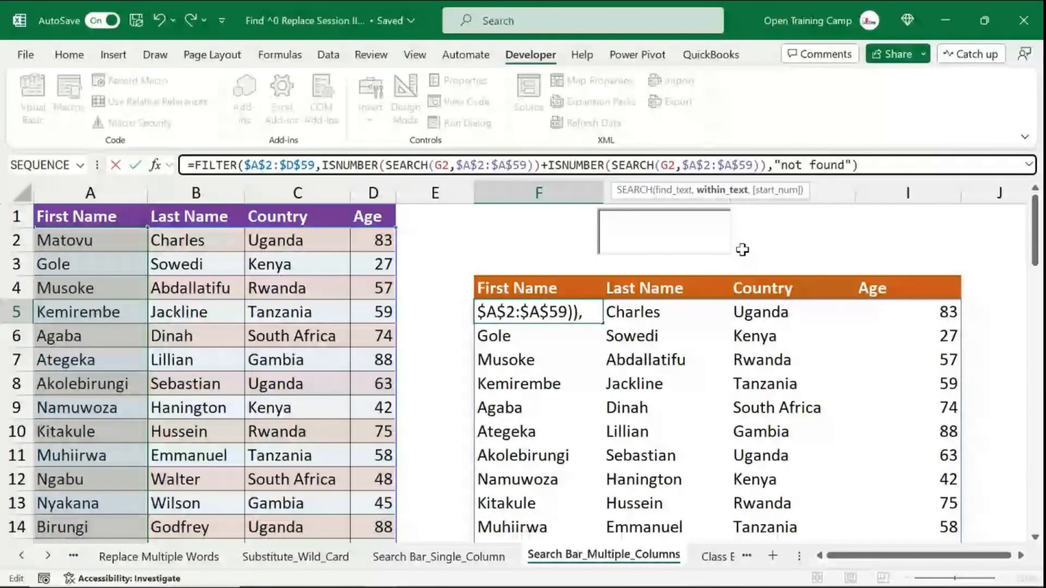
key(BackSpace)
key(BackSpace)
key(BackSpace)
key(BackSpace)
key(BackSpace)
key(BackSpace)
key(BackSpace)
key(BackSpace)
key(BackSpace)
key(BackSpace)
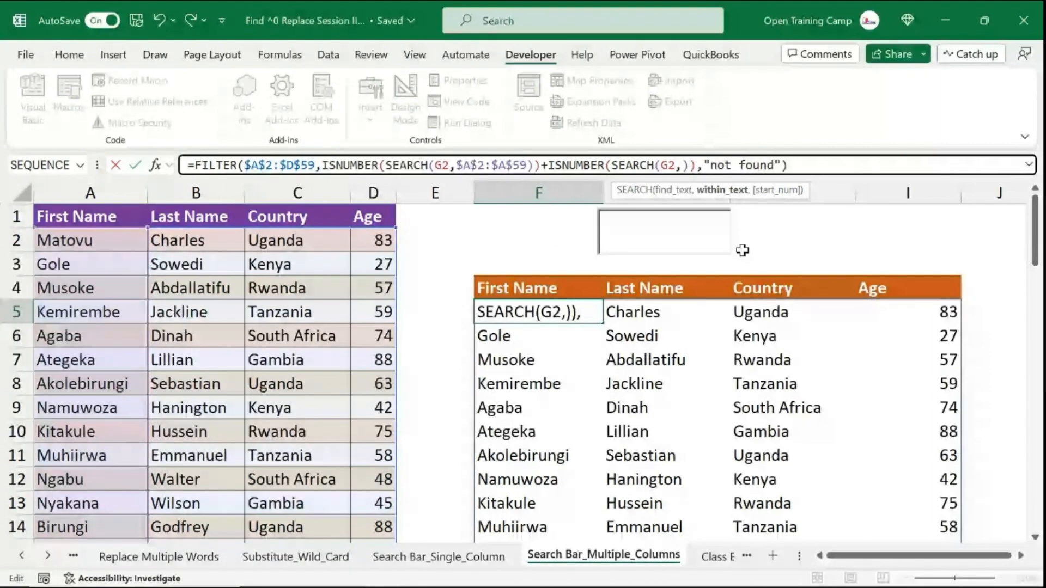
click(191, 232)
key(ctrl+shift+Down)
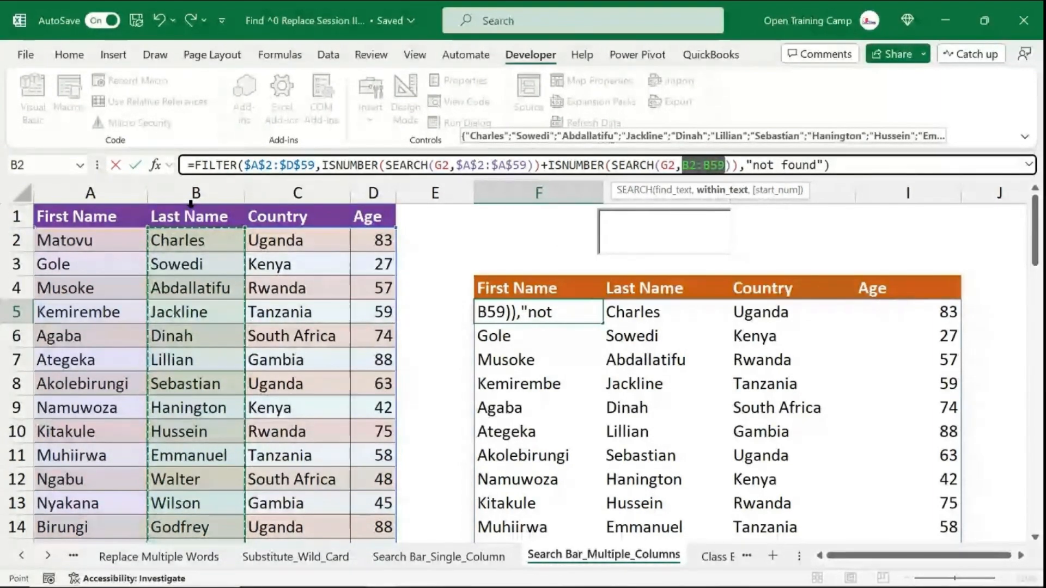
key(F4)
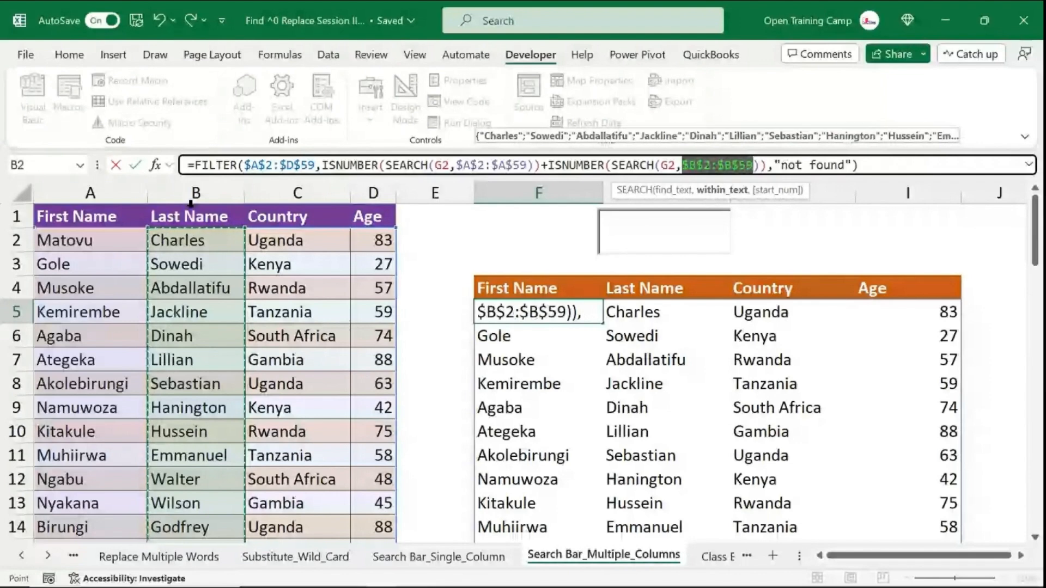
- Append a third condition, +ISNUMBER(SEARCH(G2,$C$2:$C$59)), searching the absolute Country range
click(770, 164)
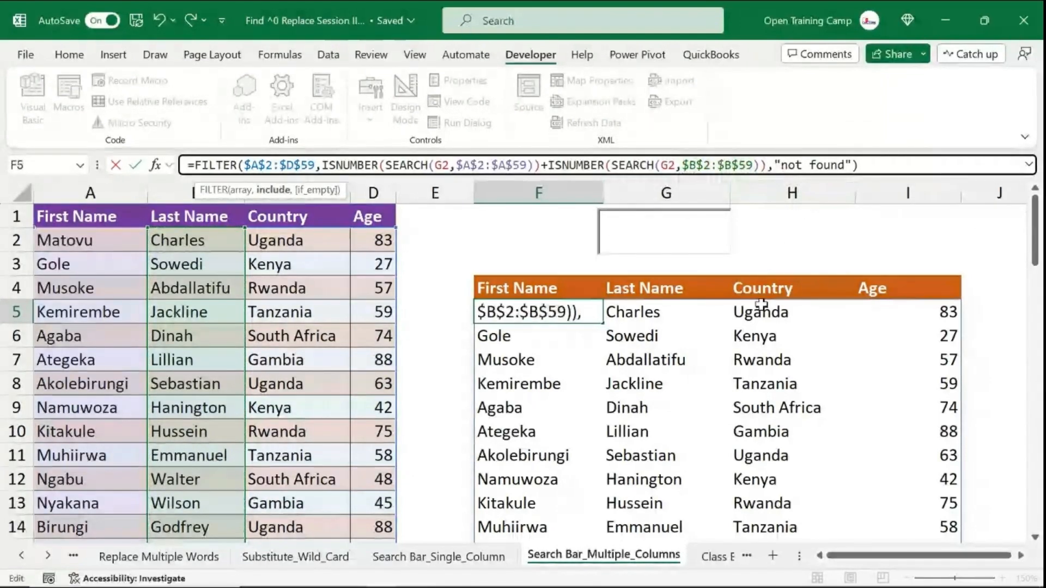
text(+)
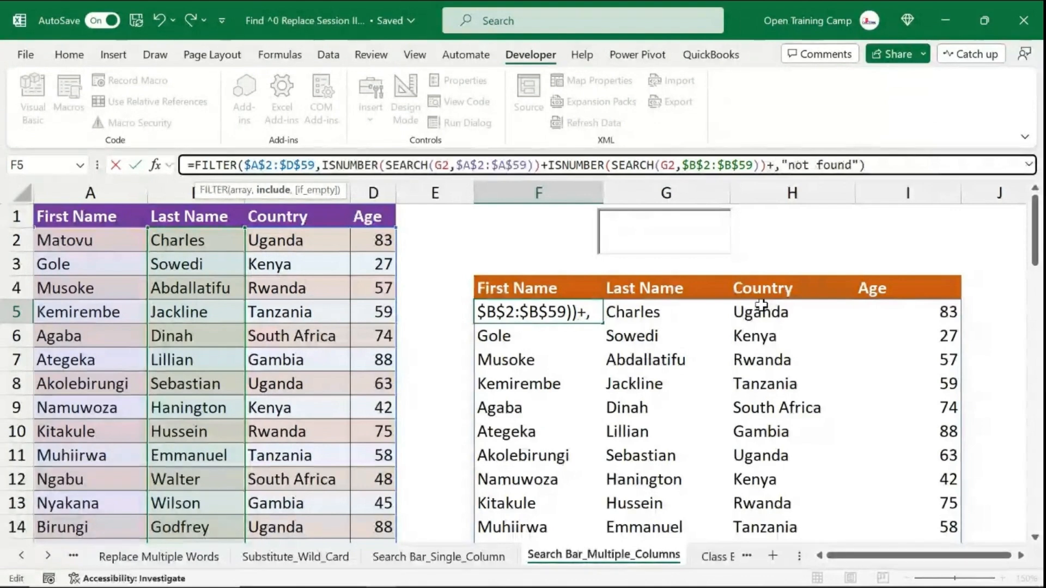
key(ctrl+v)
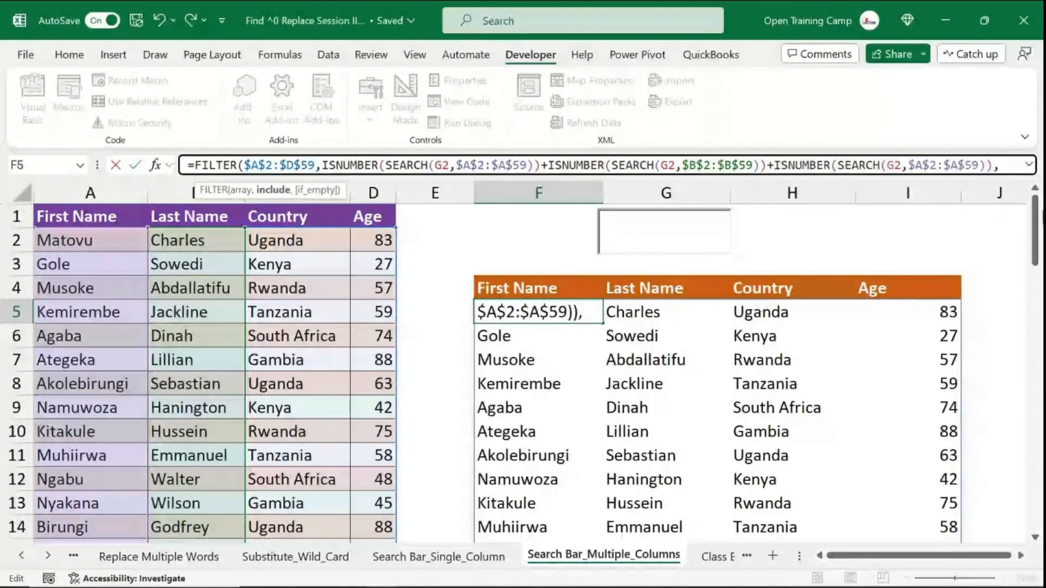
key(Left)
key(Left)
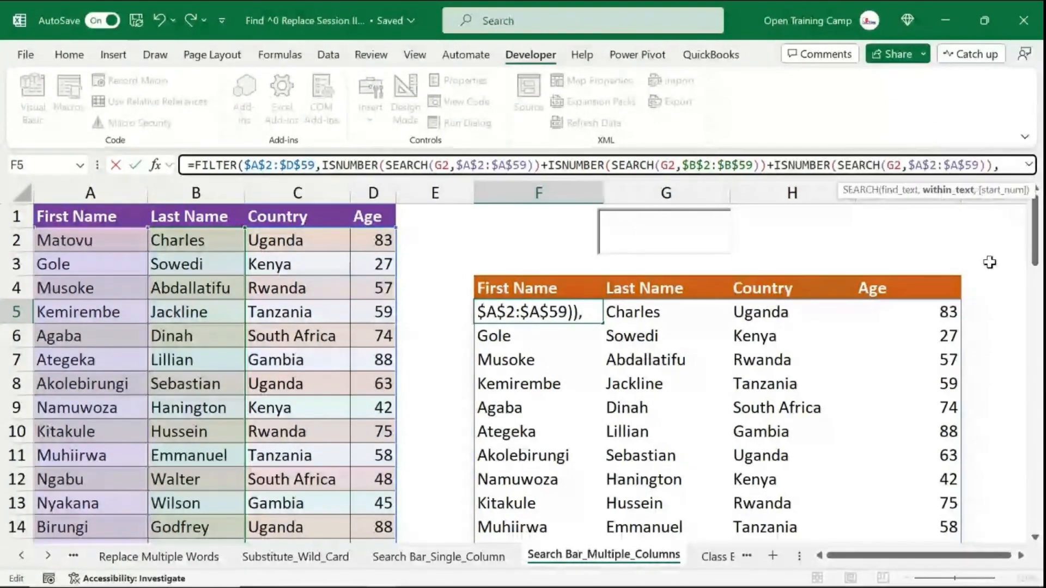
key(BackSpace)
key(BackSpace)
key(BackSpace)
key(BackSpace)
key(BackSpace)
key(BackSpace)
key(BackSpace)
key(BackSpace)
key(BackSpace)
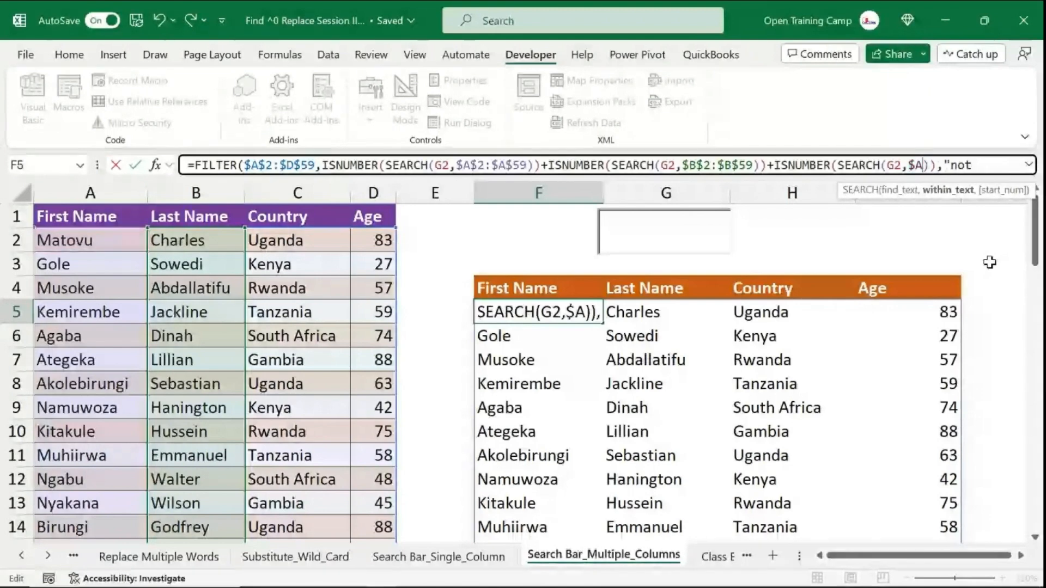
key(BackSpace)
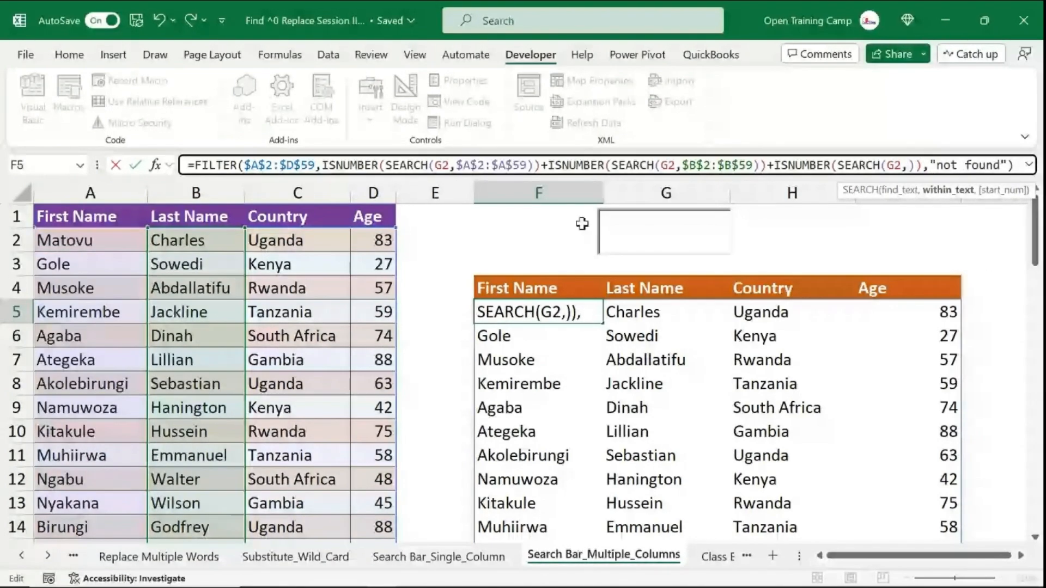
click(291, 241)
key(ctrl+shift+Down)
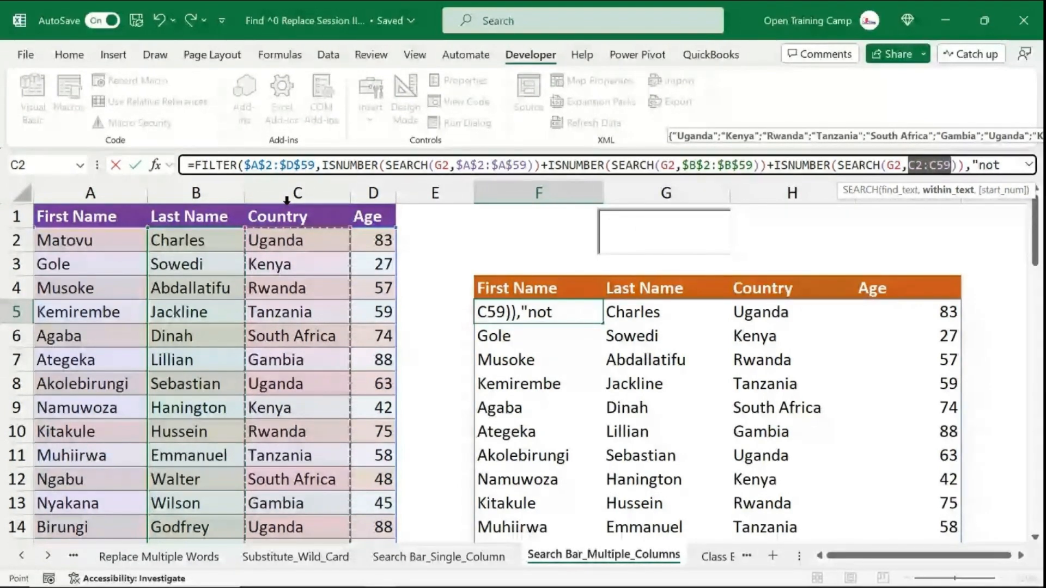
key(F4)
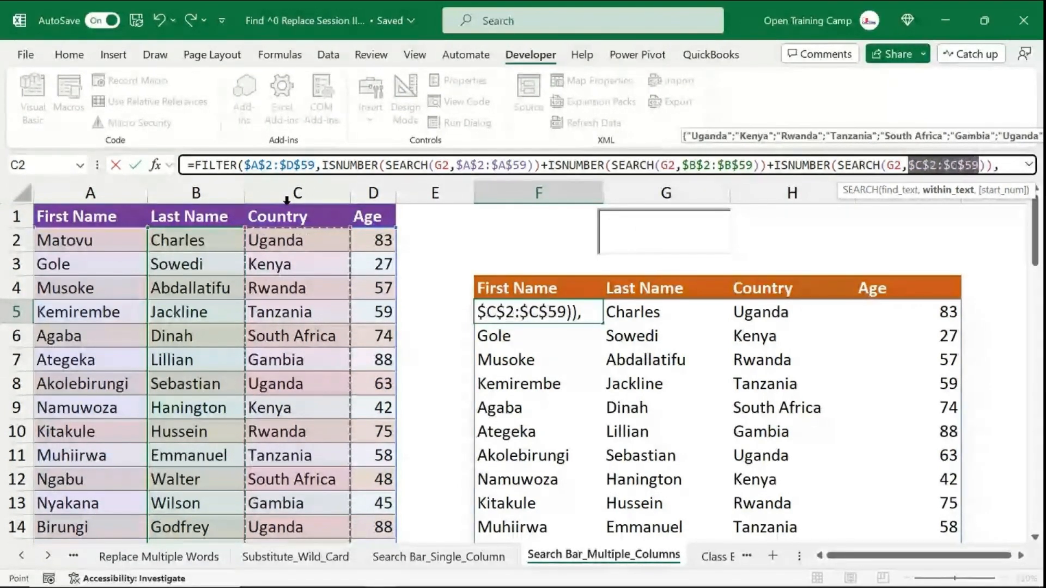
- Paste another ISNUMBER(SEARCH(G2,$A$2:$A$59)) condition after the Country condition
click(993, 165)
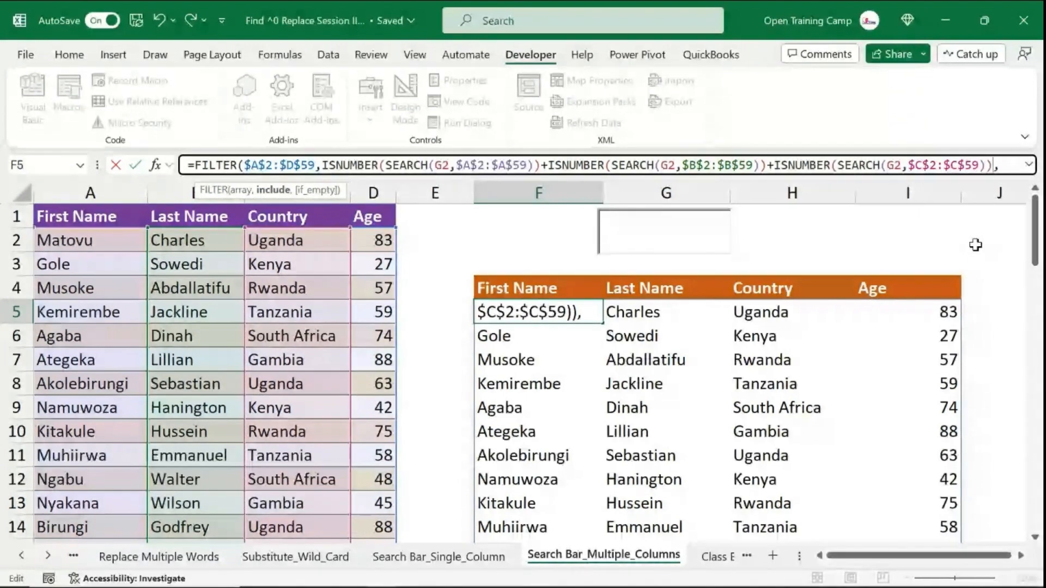
key(ctrl+z)
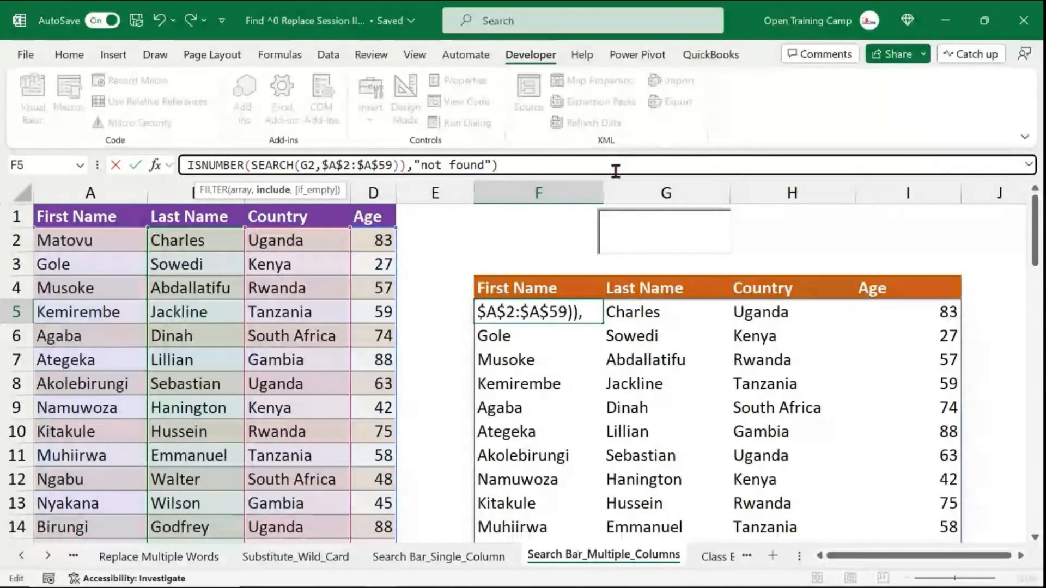
drag(616, 178, 616, 240)
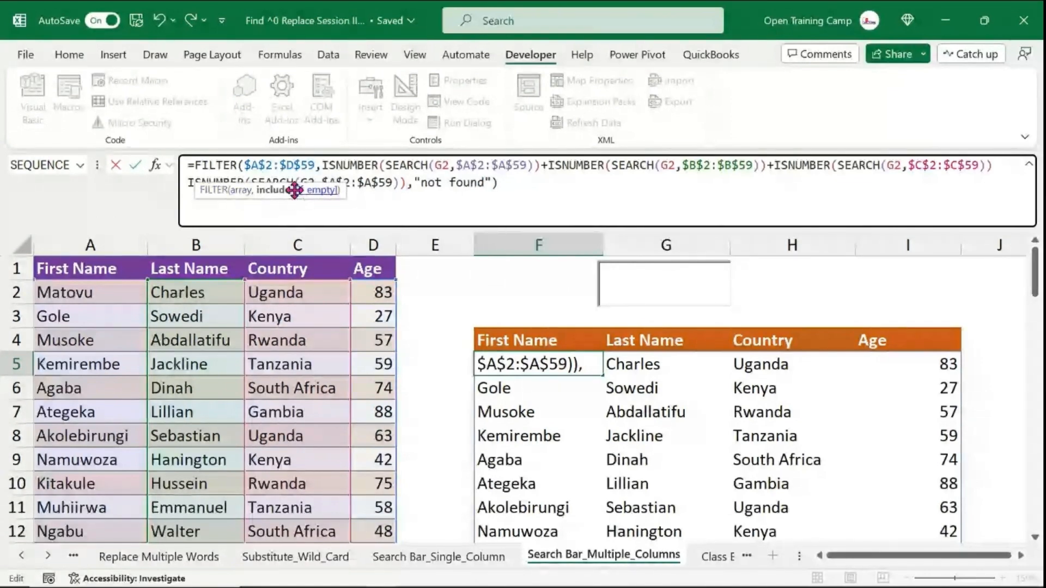
drag(293, 191, 109, 212)
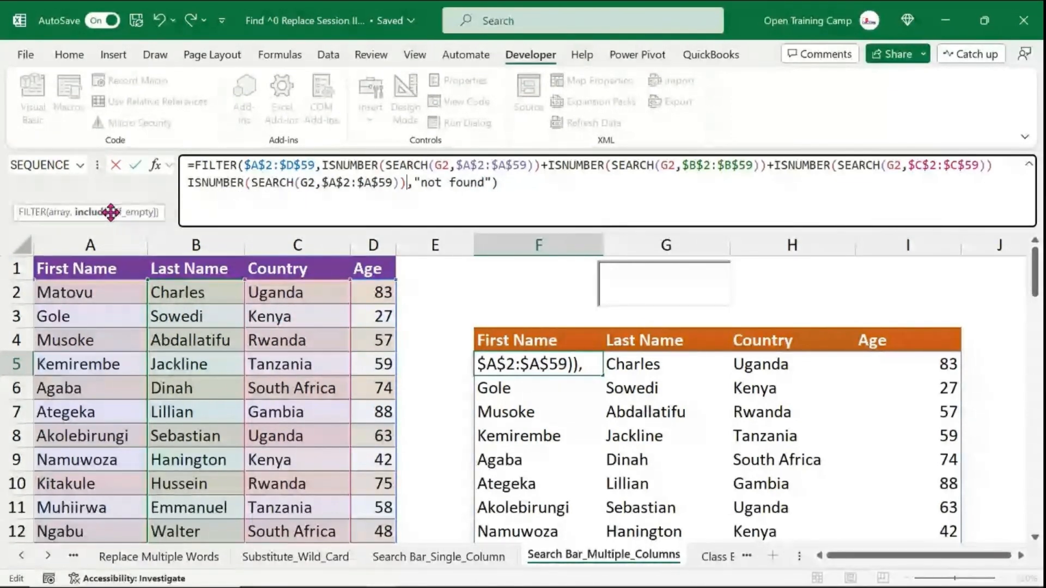
- Change the fourth condition's search range to the absolute Age range $D$2:$D$59 and enter the formula
click(394, 183)
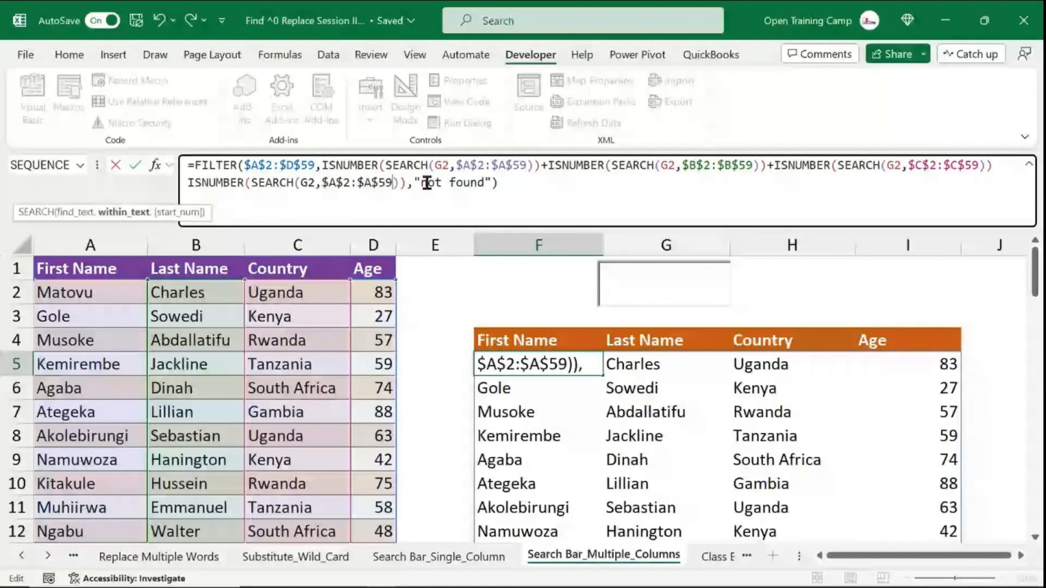
click(396, 182)
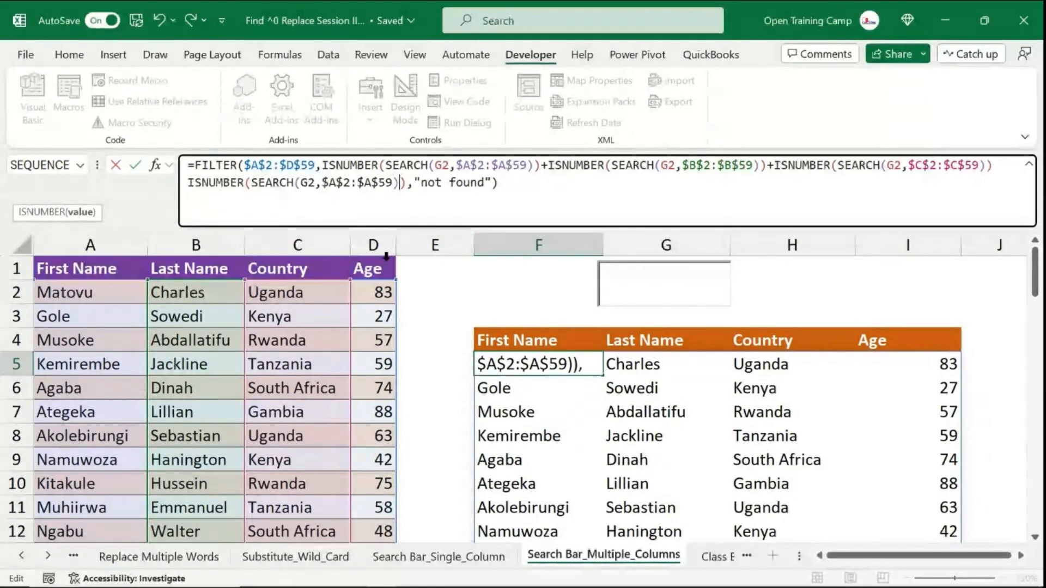
click(393, 184)
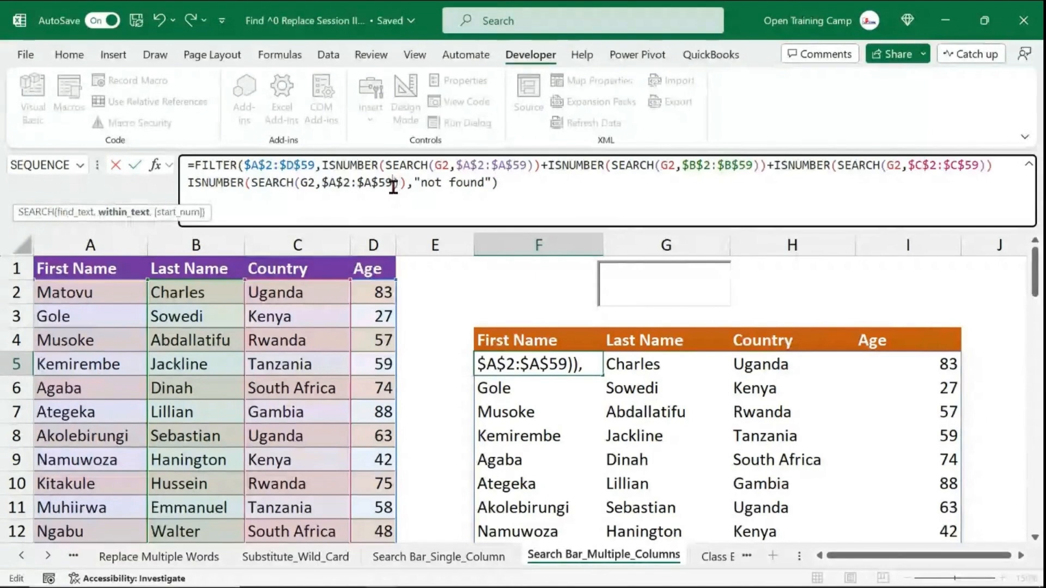
key(BackSpace)
key(BackSpace)
key(BackSpace)
key(BackSpace)
key(BackSpace)
key(BackSpace)
key(BackSpace)
key(BackSpace)
key(BackSpace)
key(BackSpace)
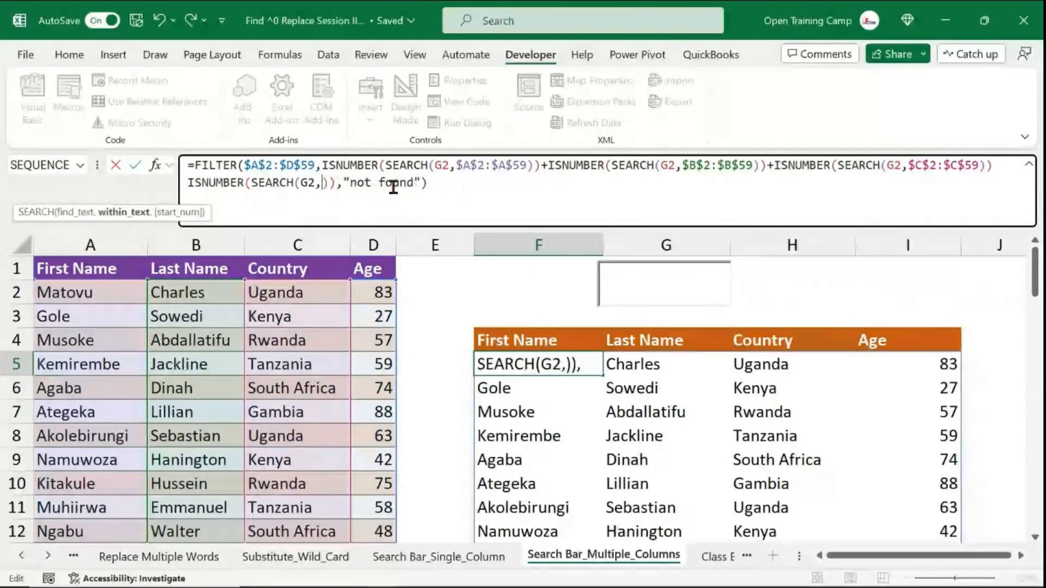
key(BackSpace)
text(,)
click(374, 256)
key(F4)
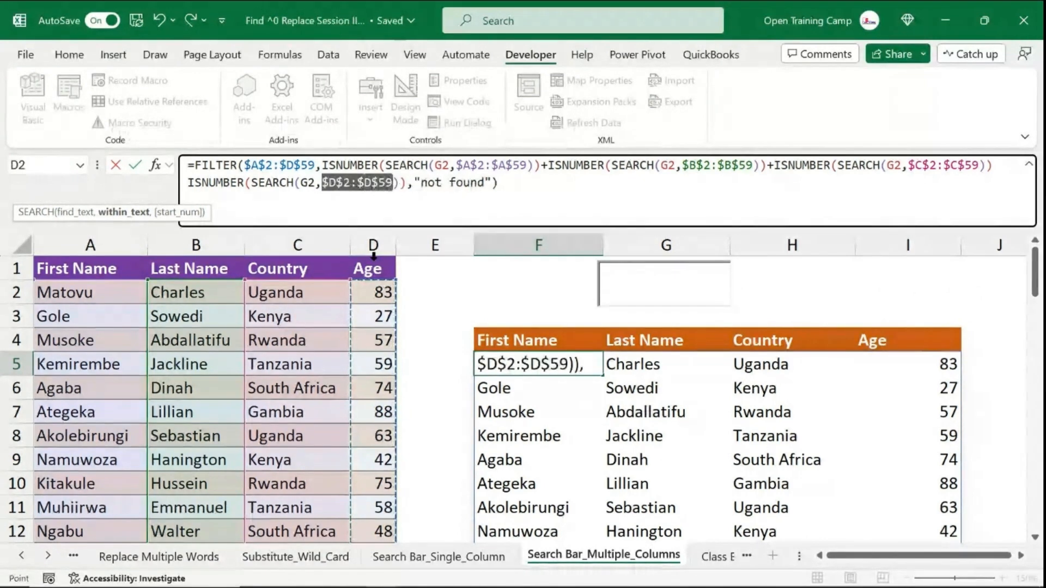
click(512, 187)
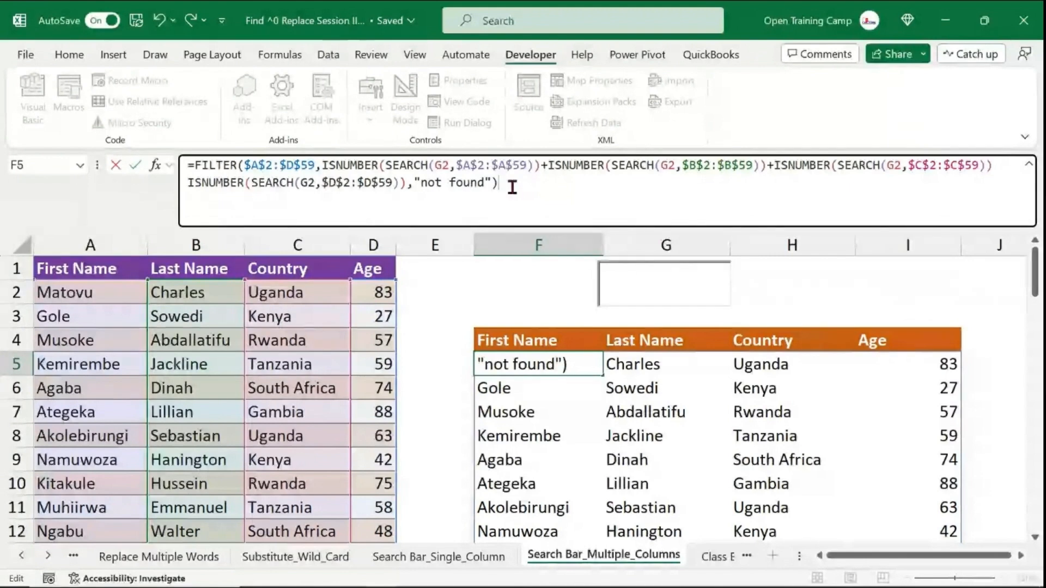
click(515, 366)
- Test the search box by entering Gole and then Sow, clearing the box after each
click(636, 284)
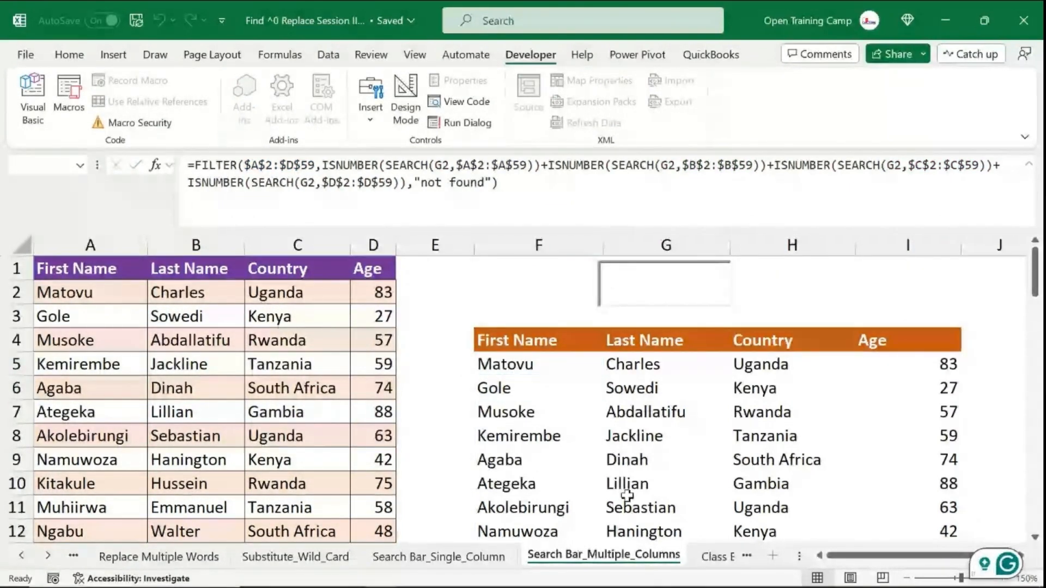
text(Gole)
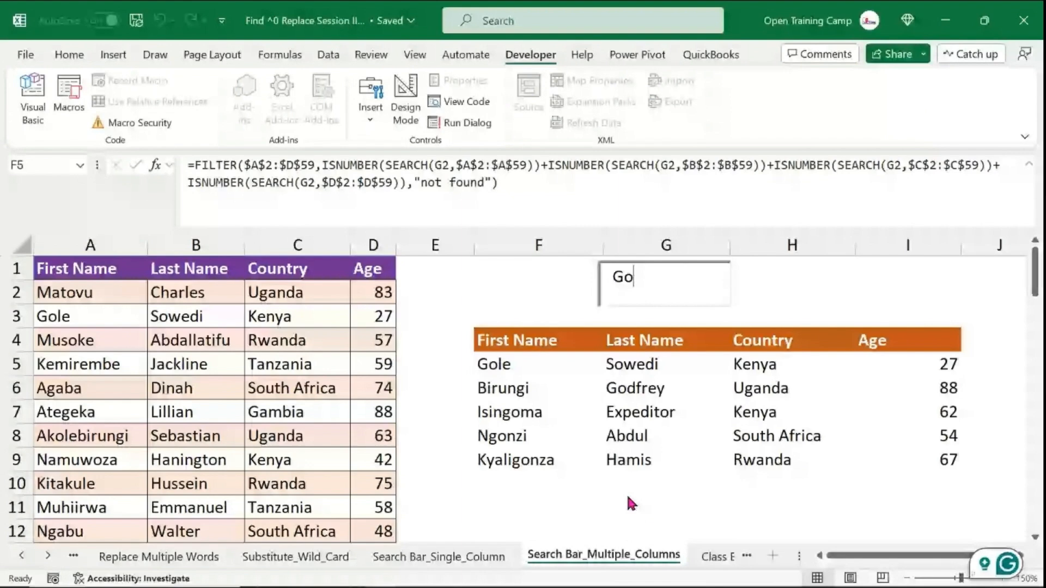
key(BackSpace)
key(BackSpace)
key(BackSpace)
key(BackSpace)
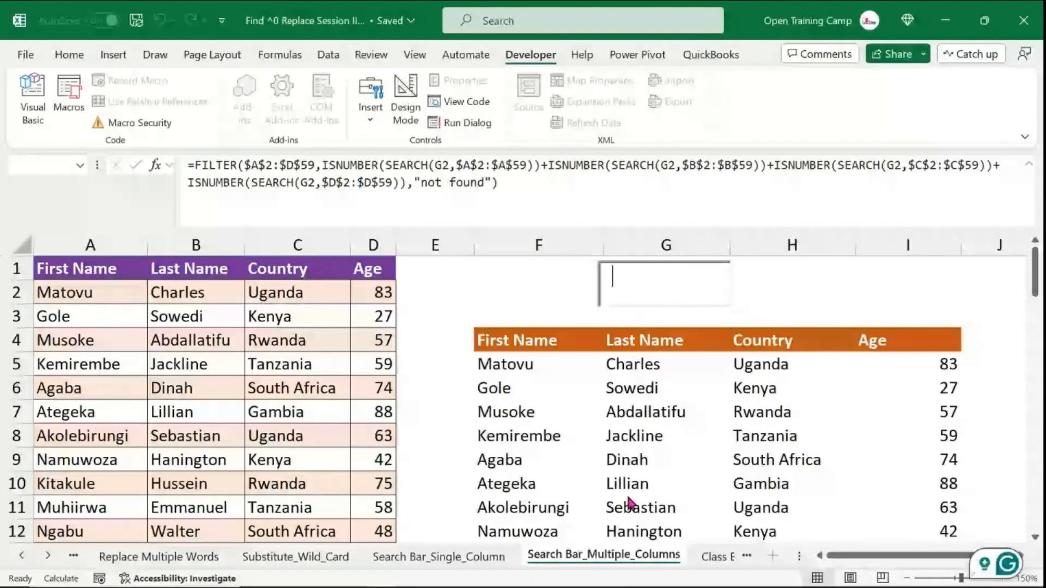
text(So)
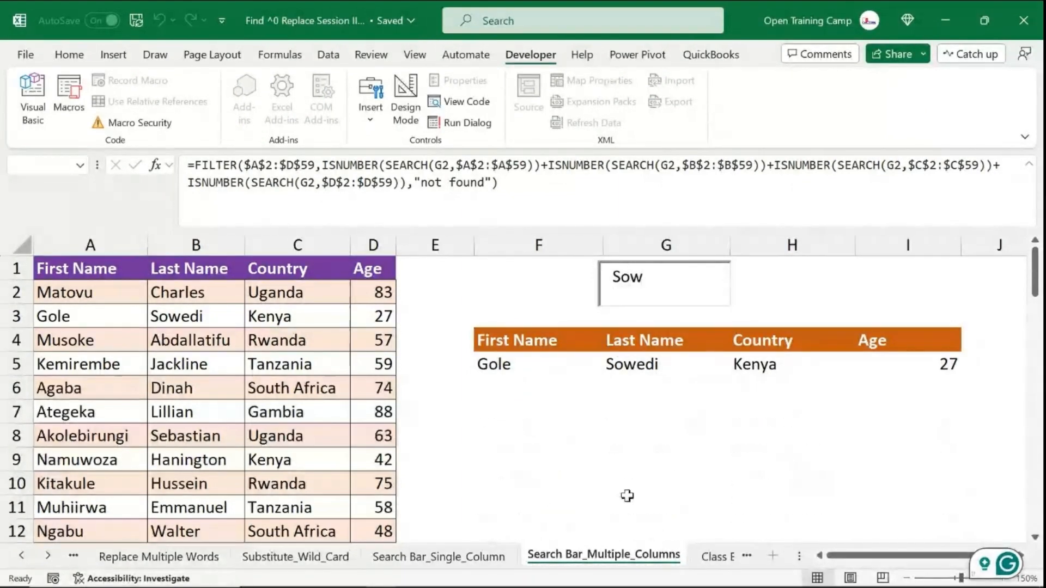
text(w)
key(BackSpace)
key(BackSpace)
key(BackSpace)
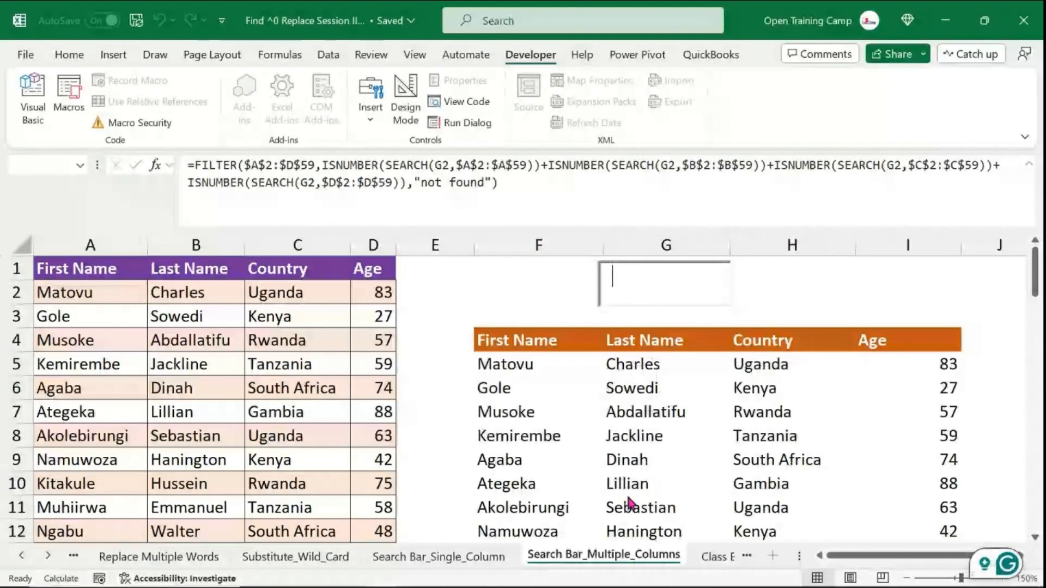
- Search the box for Kenya, review the filtered rows, and clear the box
text(Ken)
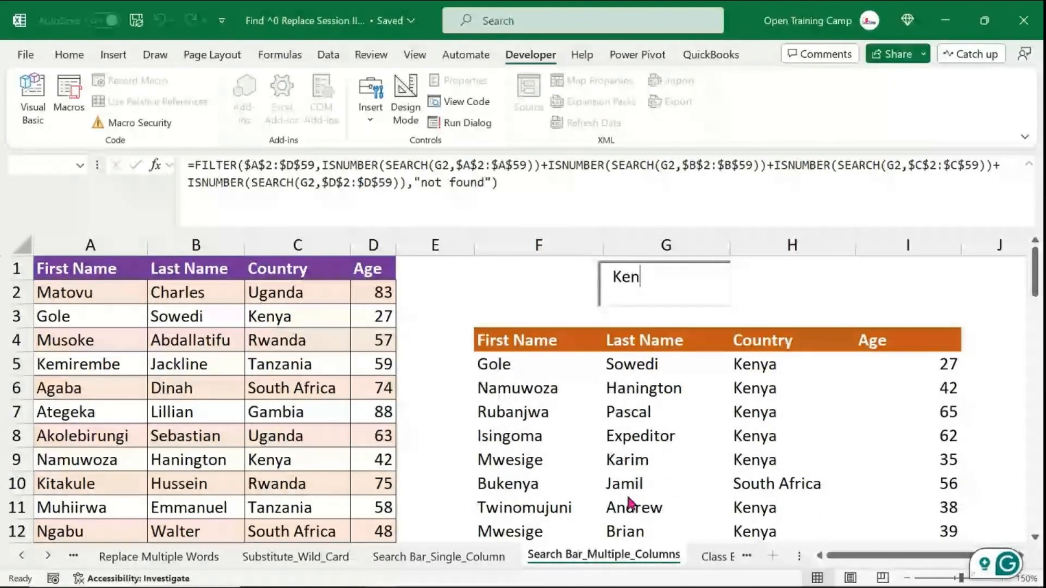
text(ya)
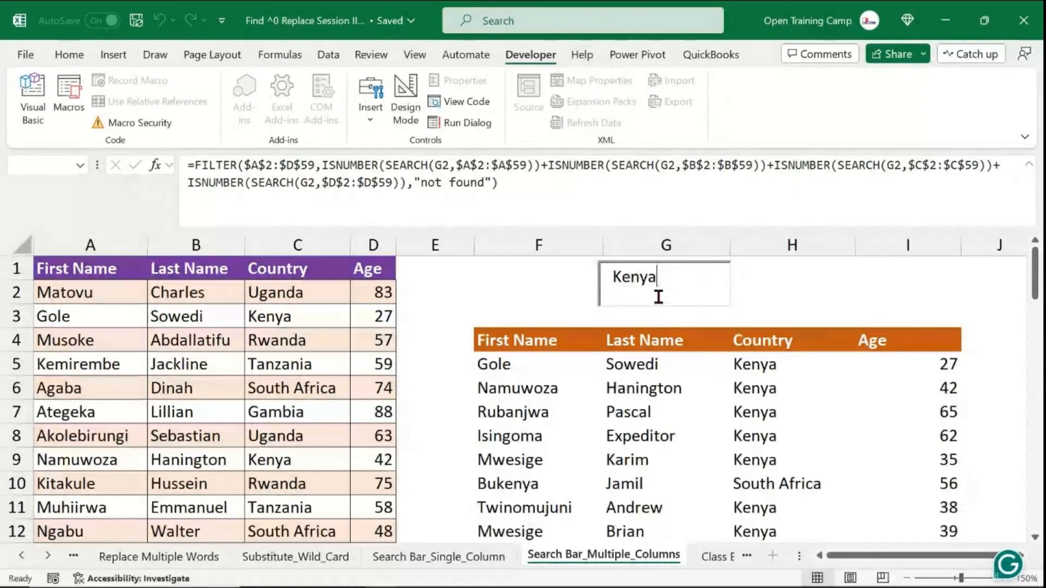
scroll(656, 305, down, 1)
scroll(650, 320, down, 1)
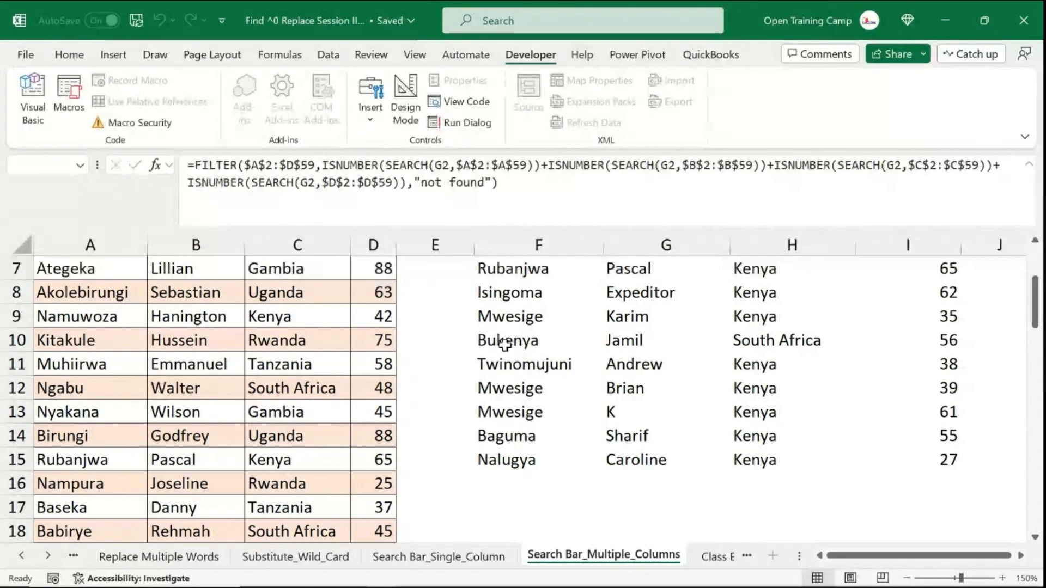
scroll(551, 339, up, 2)
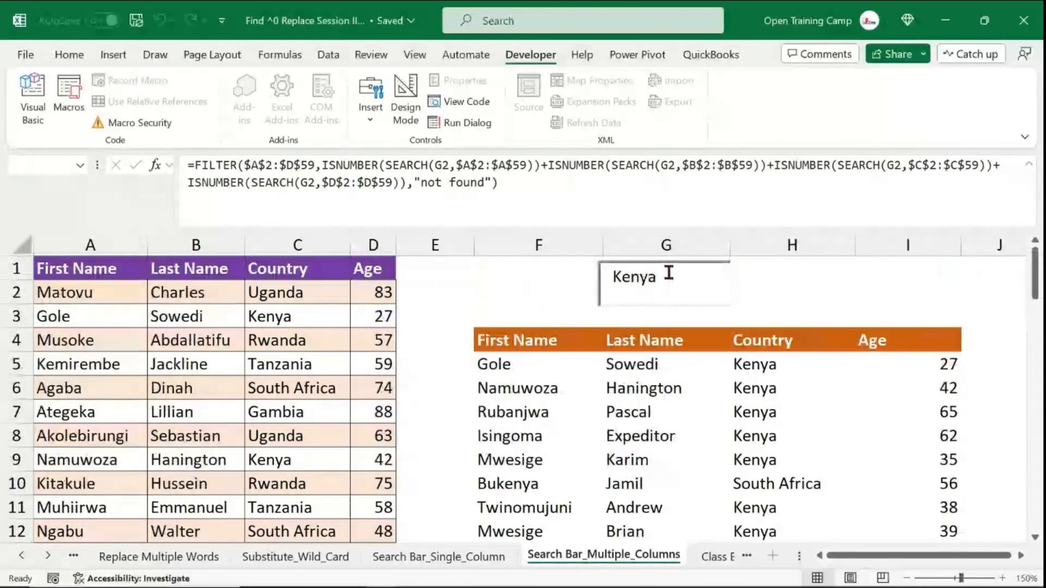
scroll(621, 404, down, 2)
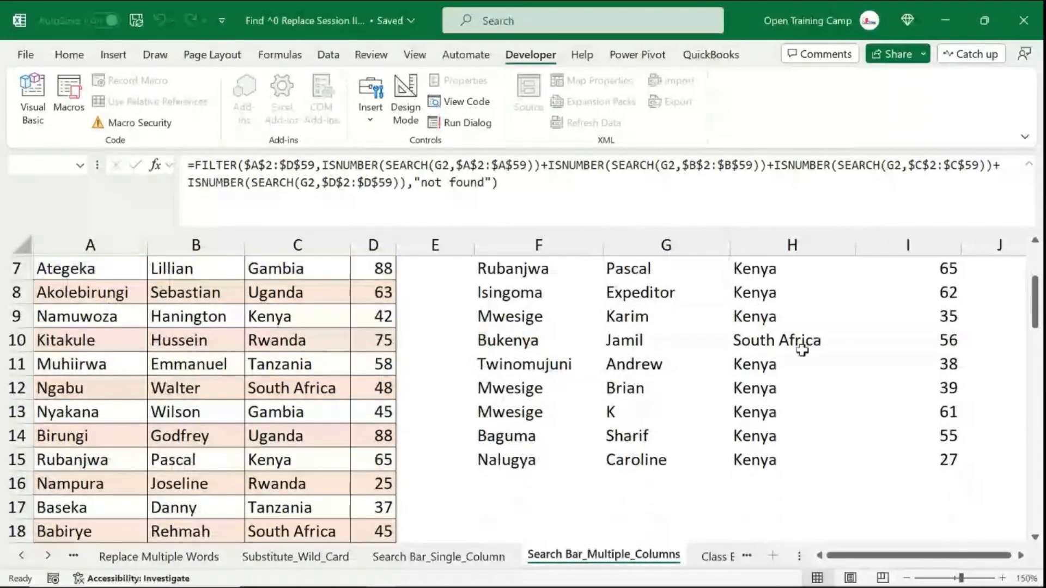
scroll(800, 349, up, 2)
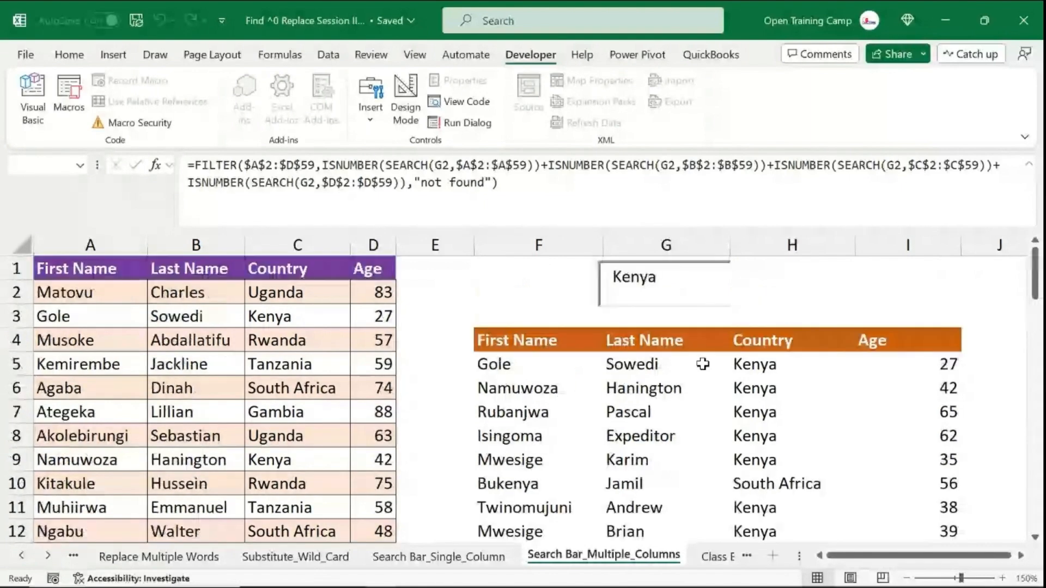
key(BackSpace)
key(BackSpace)
key(BackSpace)
key(BackSpace)
key(BackSpace)
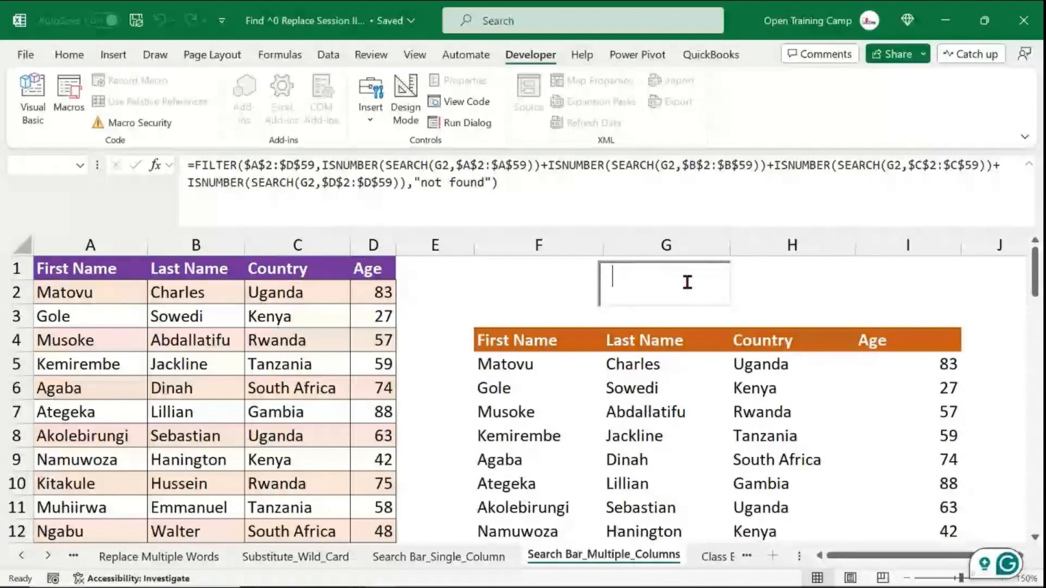
- Test the search box with the ages 50 and 55, then clear it
text(50)
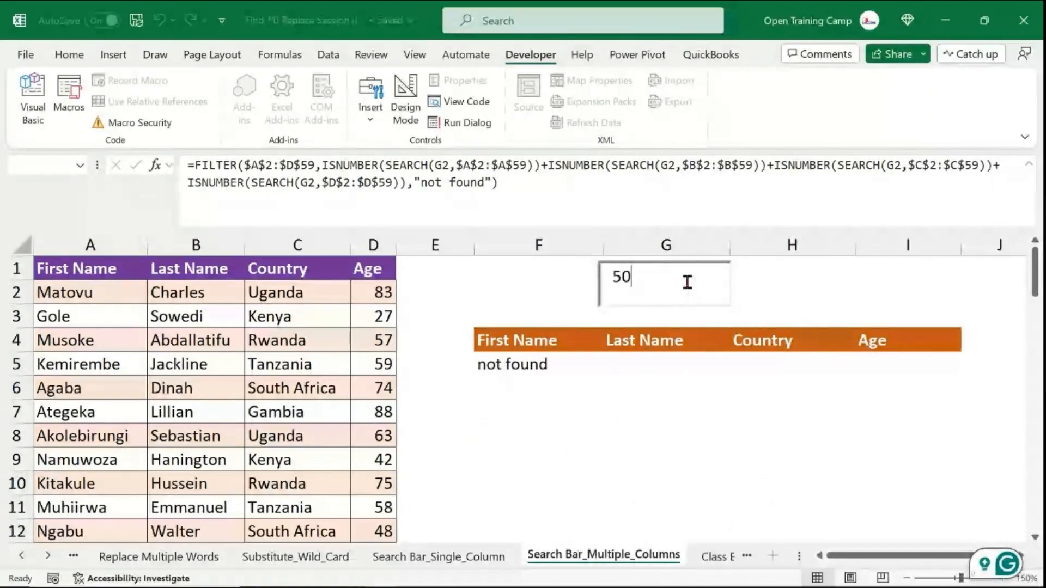
key(BackSpace)
key(BackSpace)
text(55)
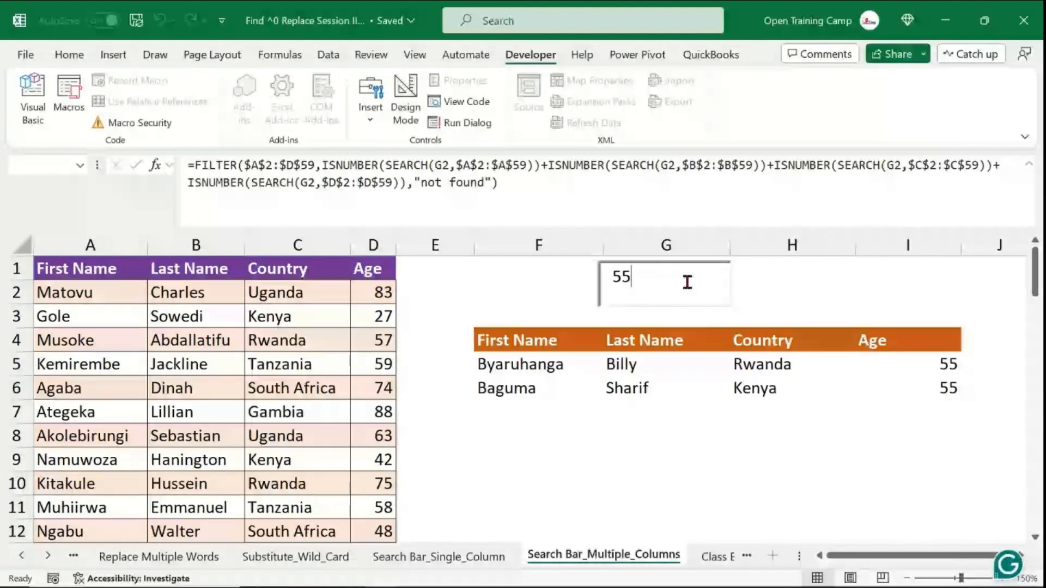
key(BackSpace)
key(BackSpace)
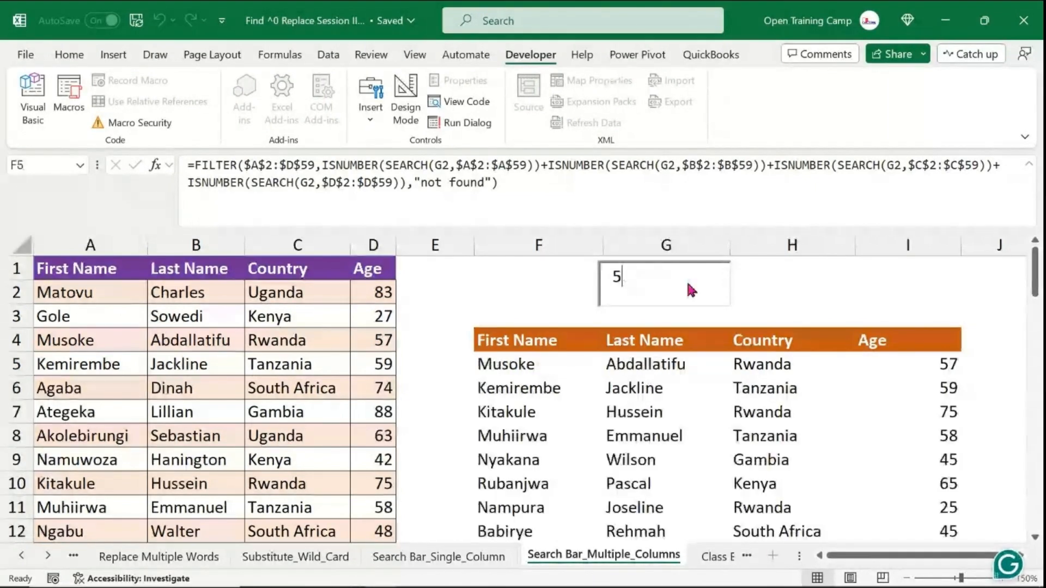
click(523, 284)
click(542, 245)
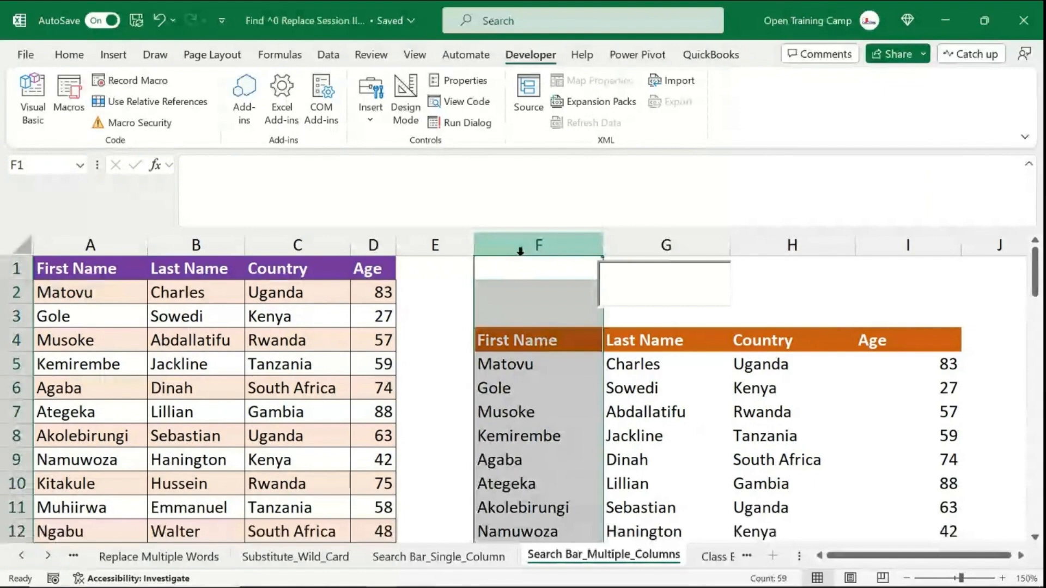
click(652, 289)
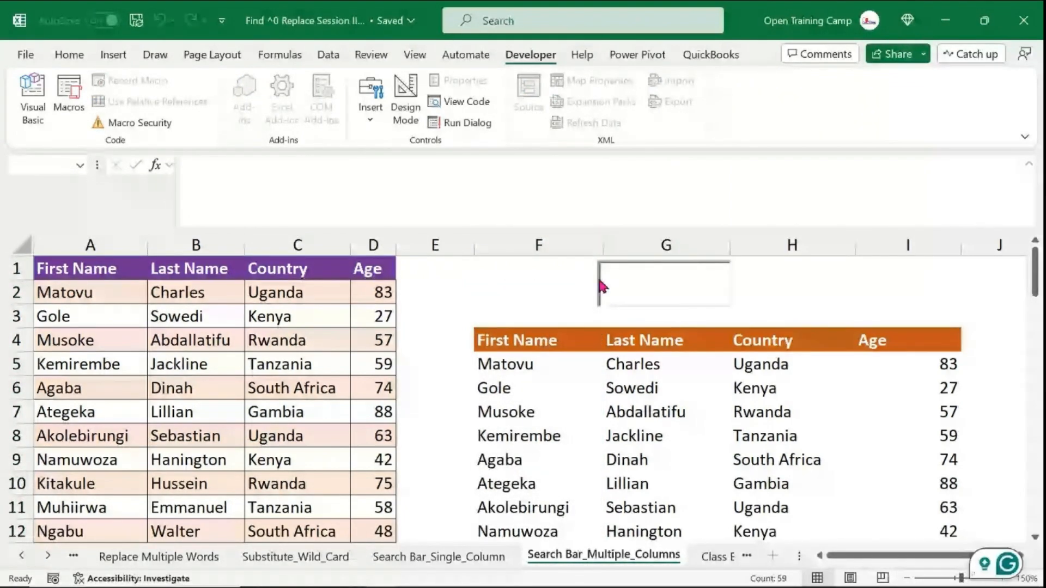
- Draw a rectangle shape over the search text box spanning about G1 to G2
click(554, 284)
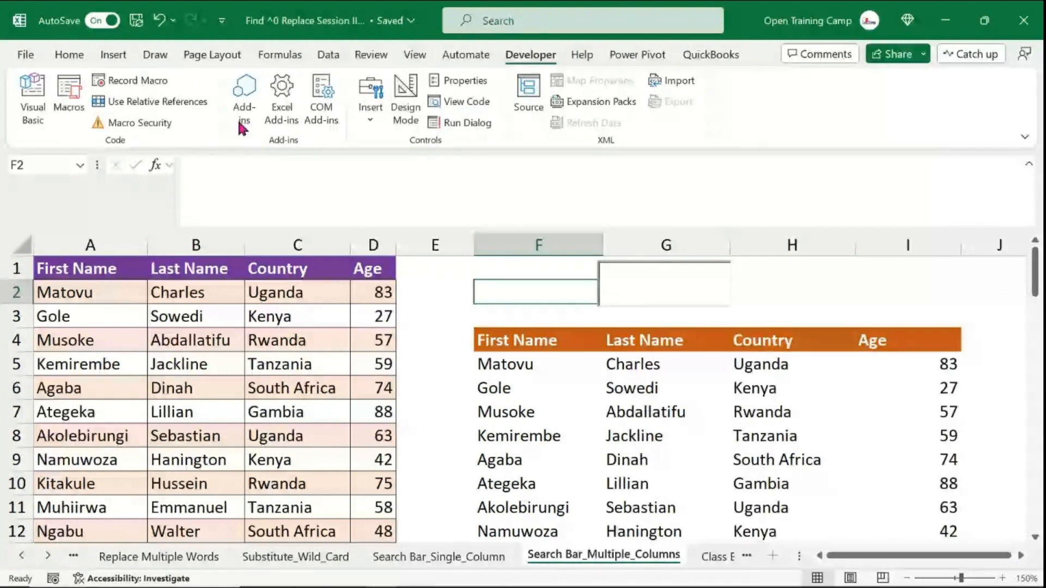
click(113, 54)
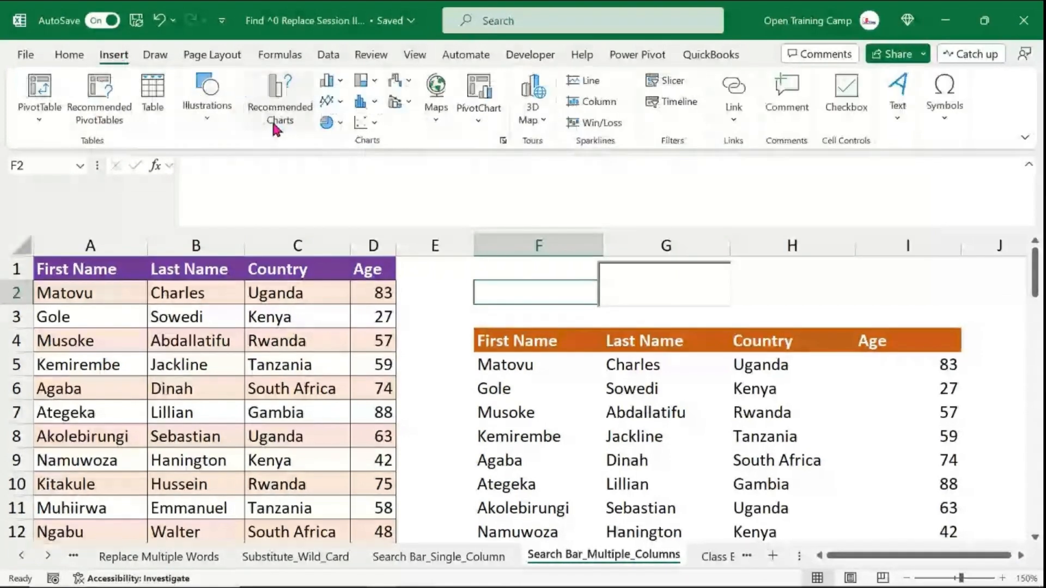
click(206, 110)
click(241, 199)
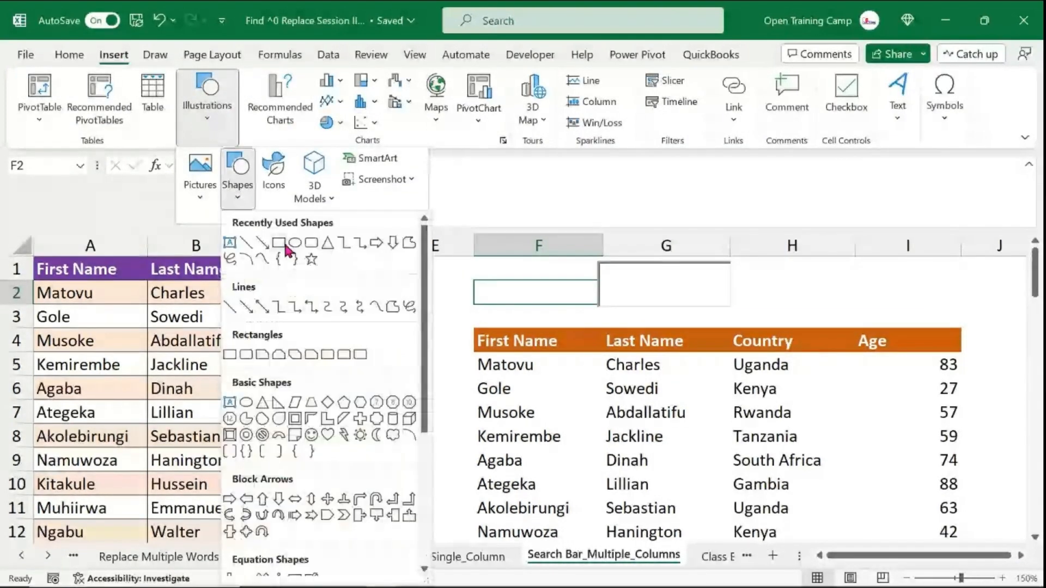
click(313, 244)
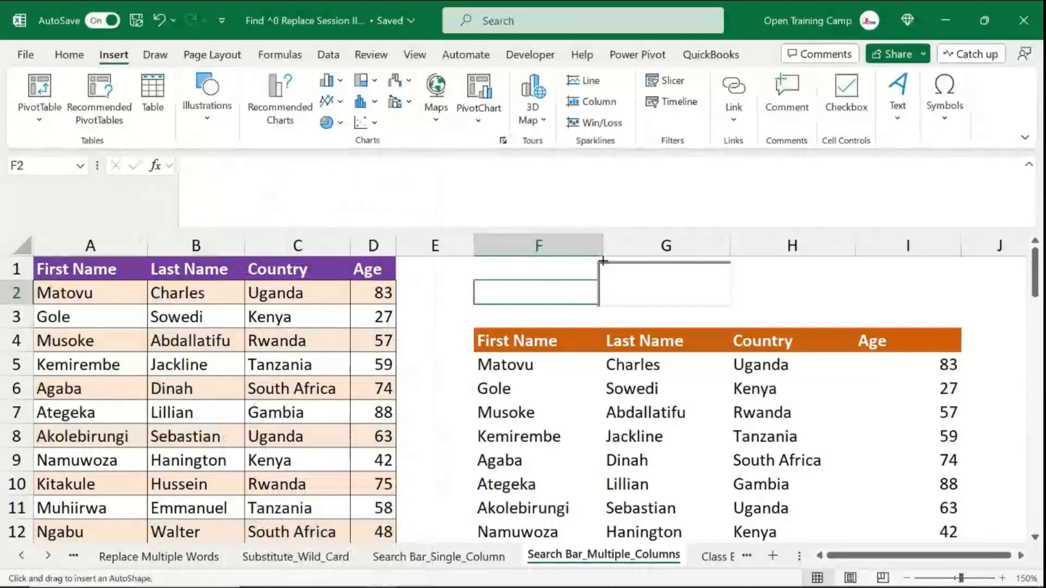
drag(640, 277, 736, 306)
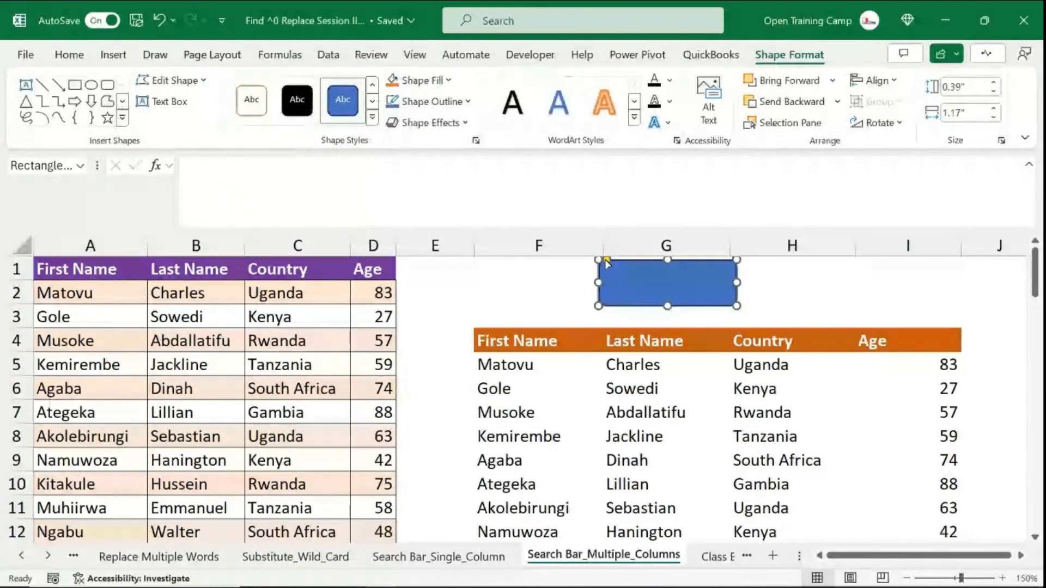
- Narrow the rectangle slightly to 1.13" wide and set its fill to No Fill
click(678, 280)
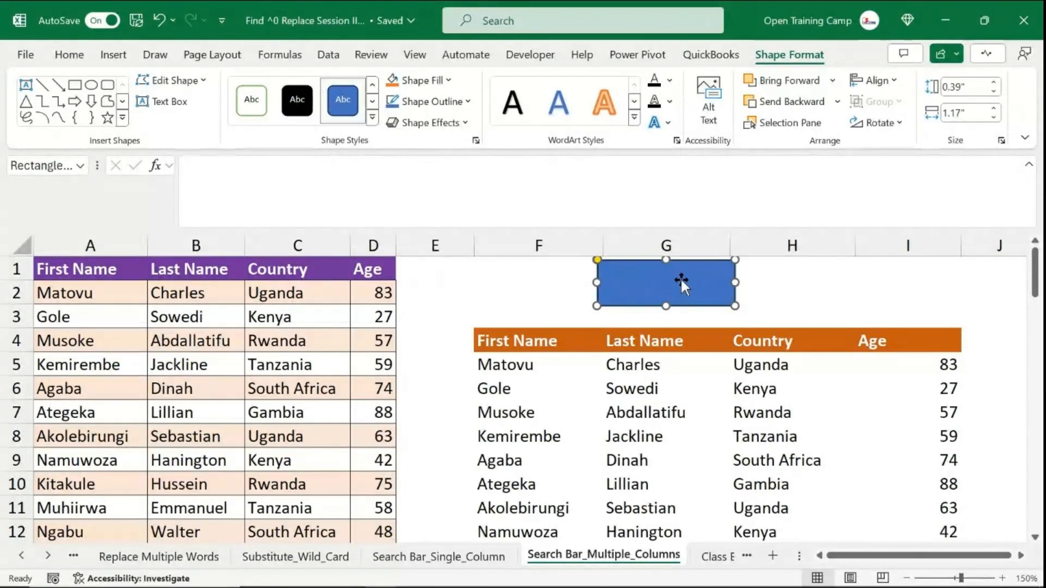
drag(737, 282, 730, 282)
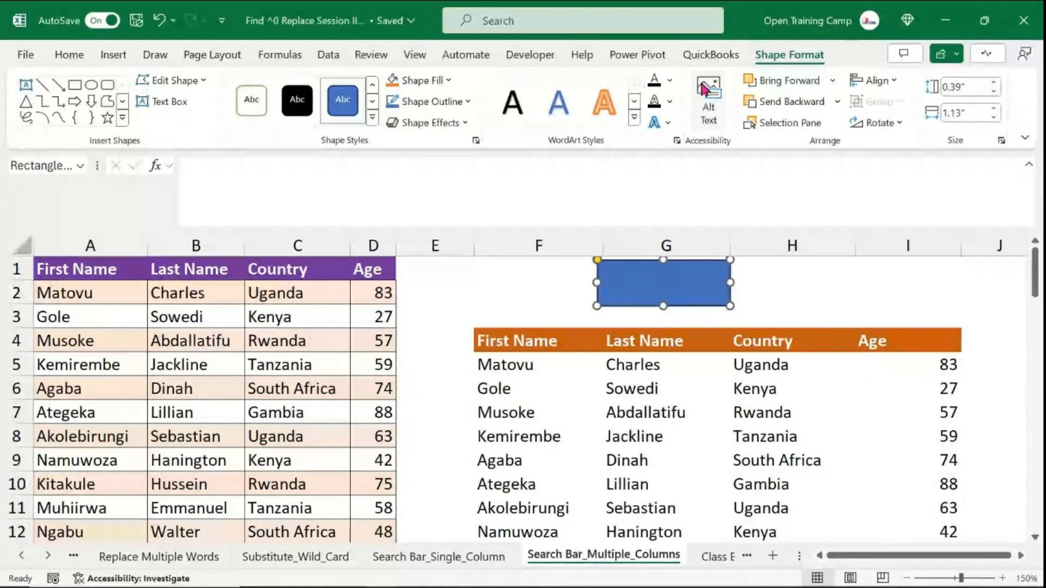
click(448, 80)
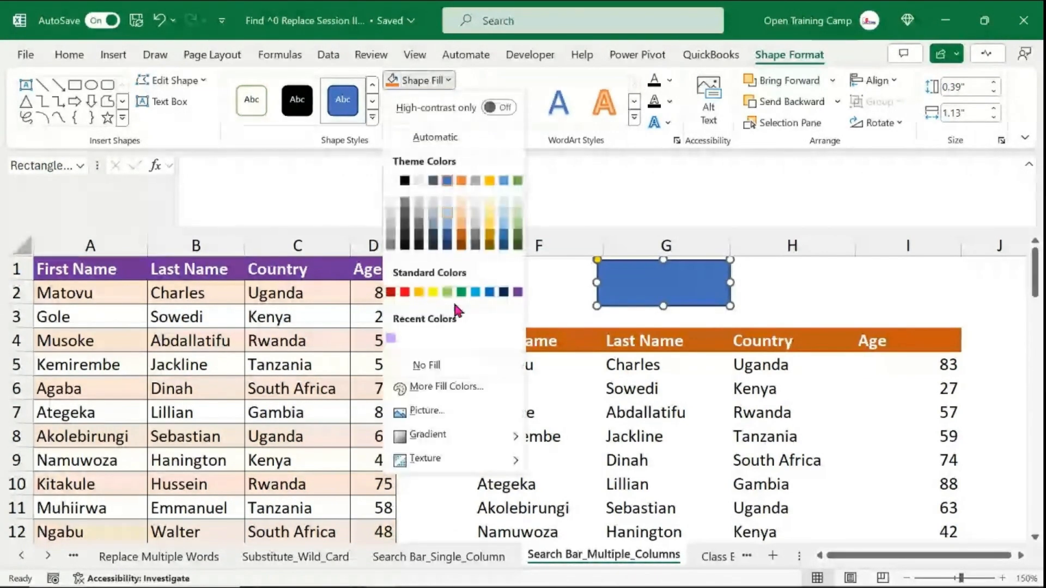
click(430, 365)
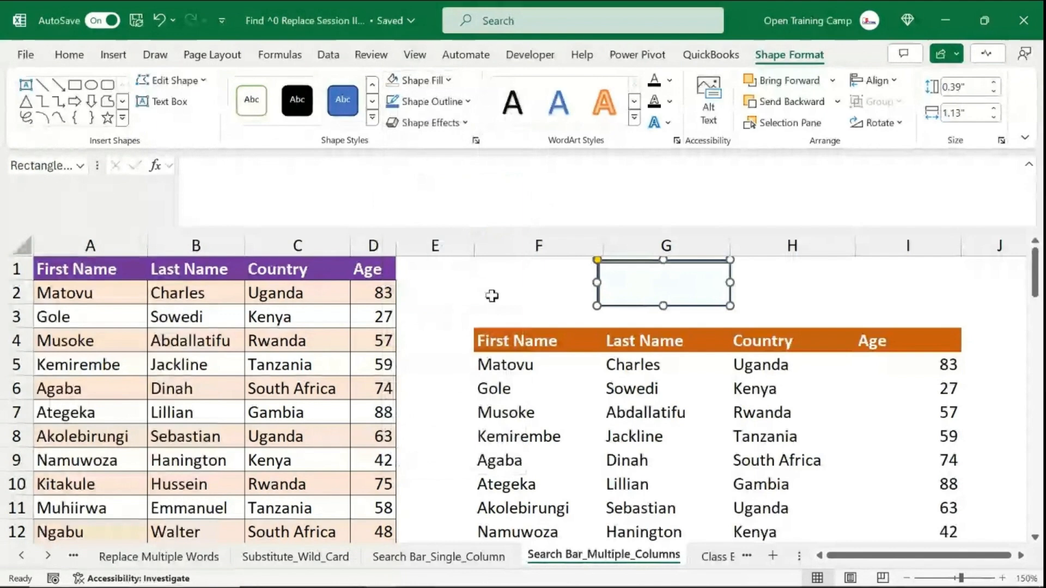
- Give the rectangle a purple outline with a 3 pt weight
click(456, 105)
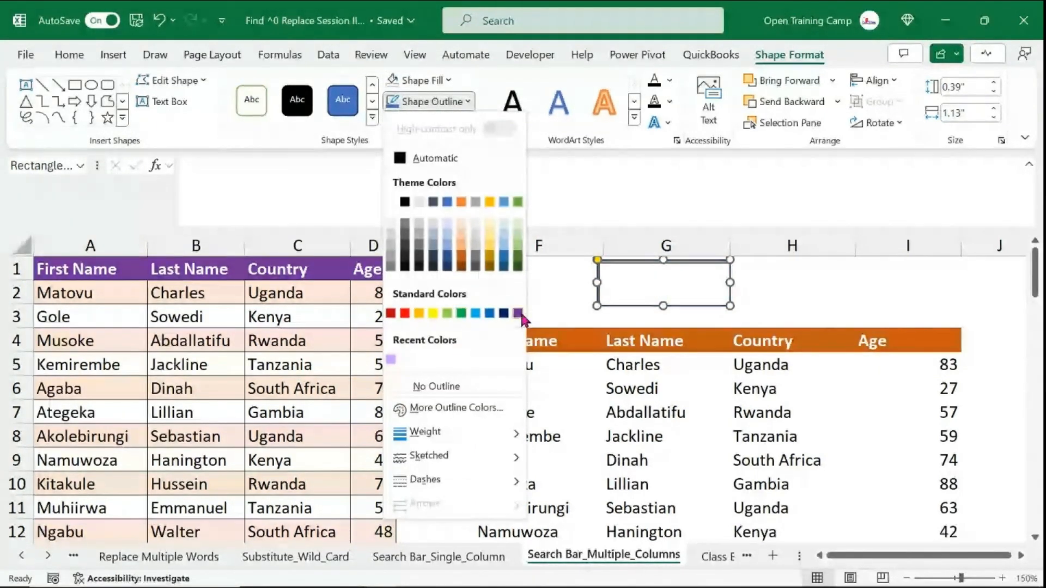
click(517, 314)
click(444, 102)
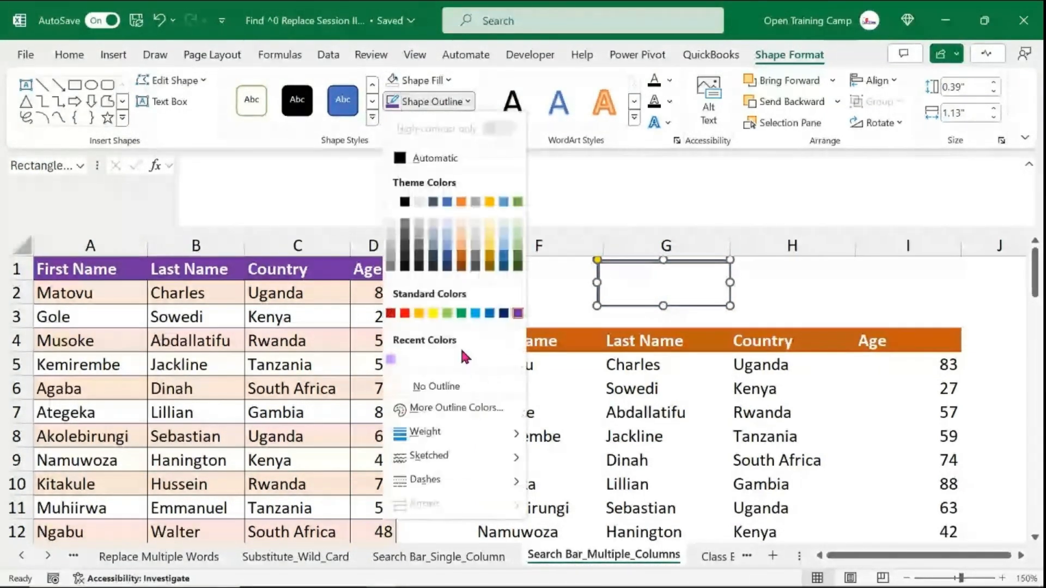
mouse_move(430, 431)
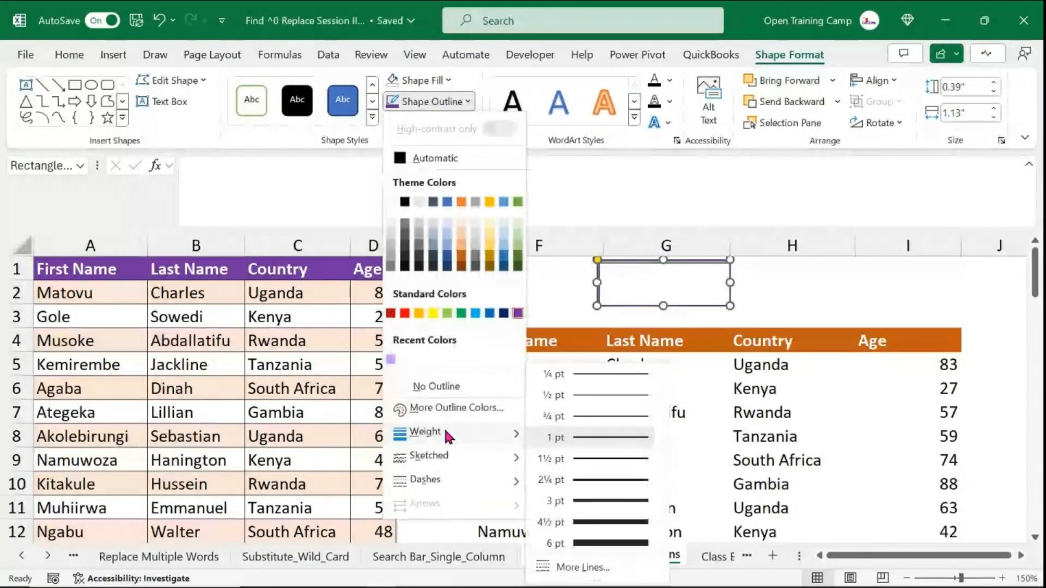
click(612, 503)
- Duplicate the framed rectangle to the left of the search box and narrow the copy into a small square
click(835, 298)
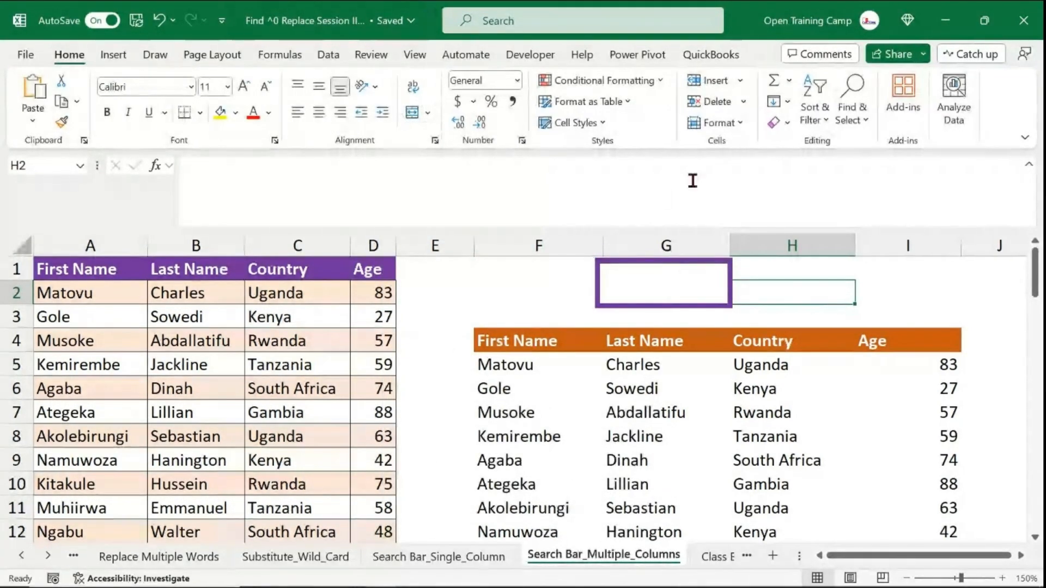
click(730, 272)
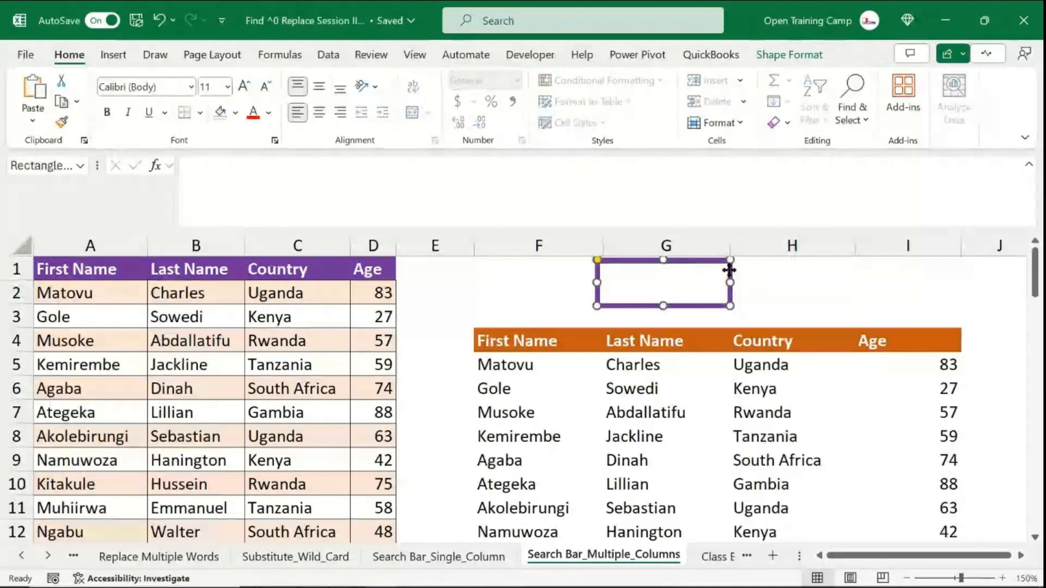
drag(729, 270, 597, 260)
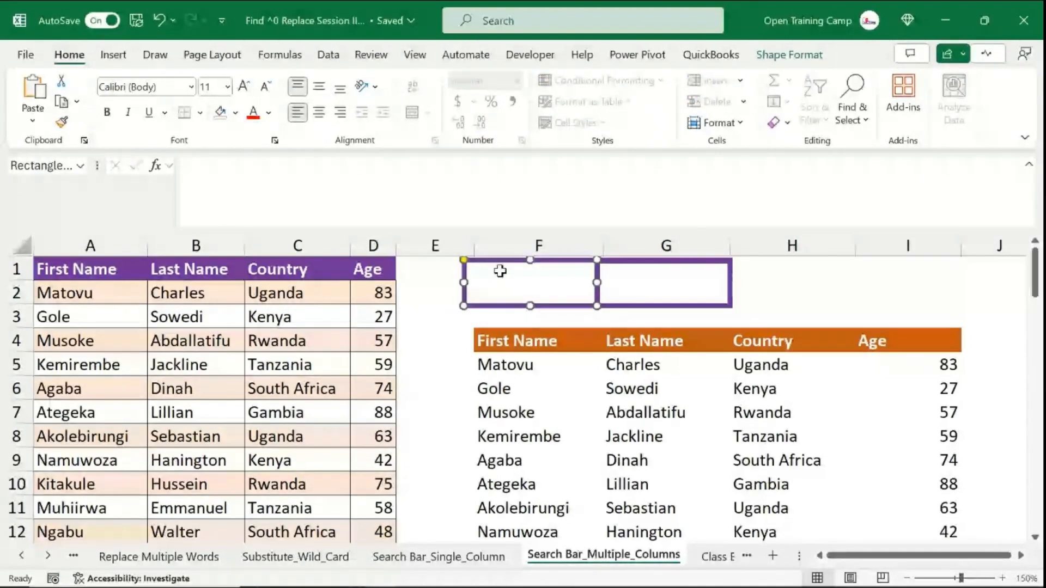
drag(464, 282, 546, 293)
click(509, 294)
click(876, 286)
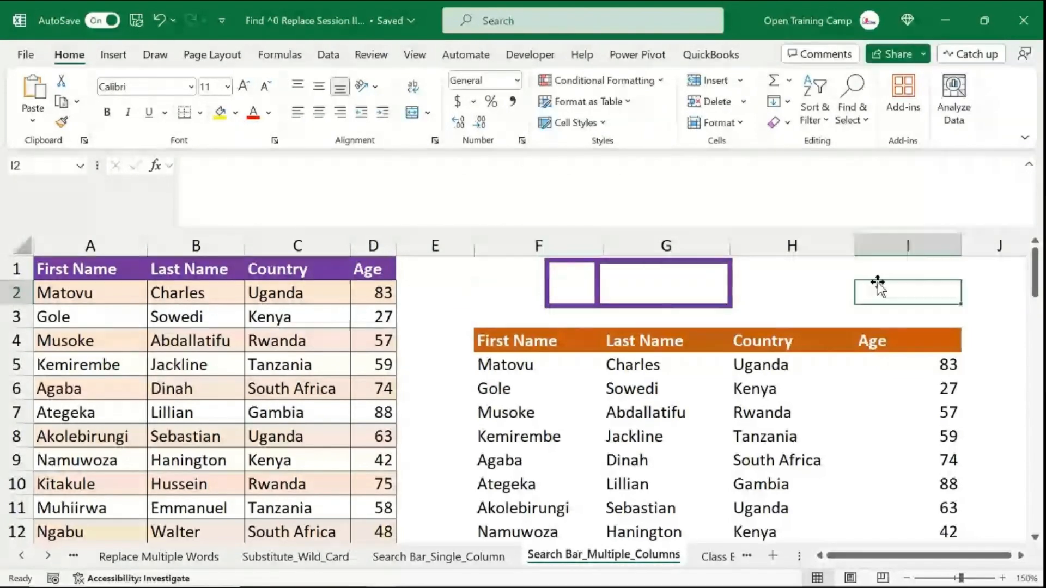
- Insert a magnifying-glass icon found by searching the icon library for "search"
click(129, 59)
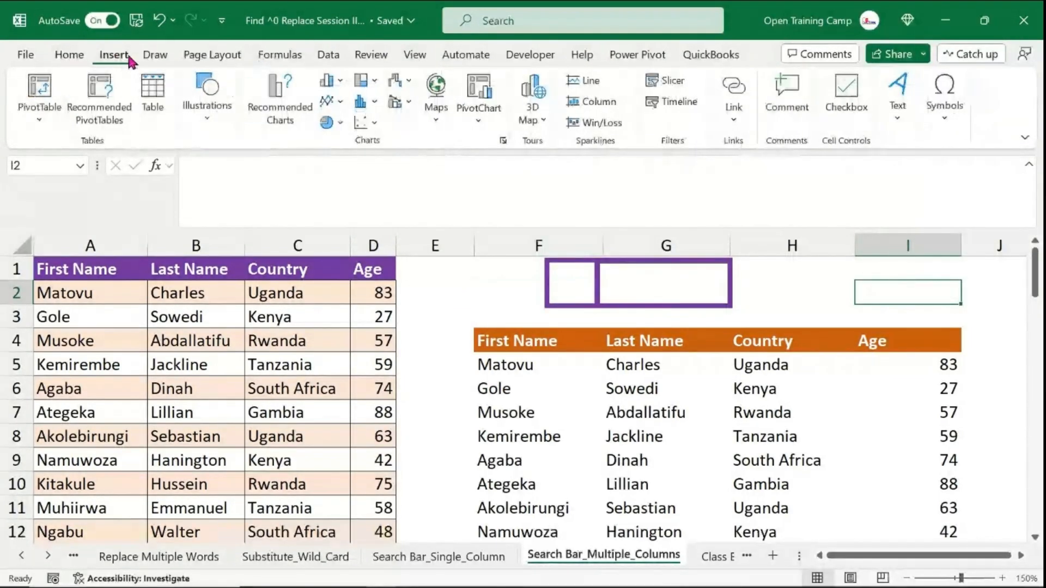
click(206, 121)
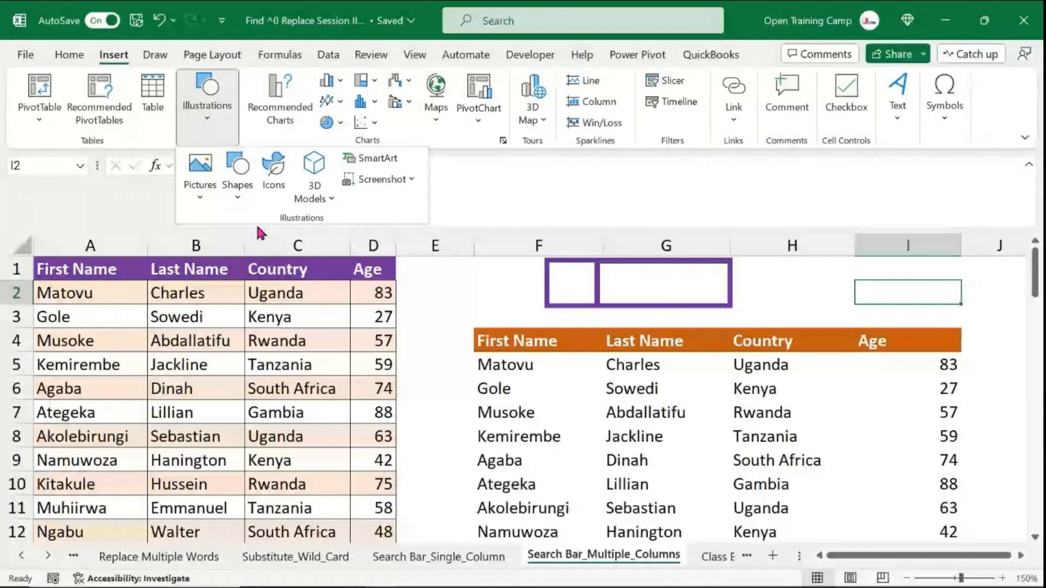
click(274, 170)
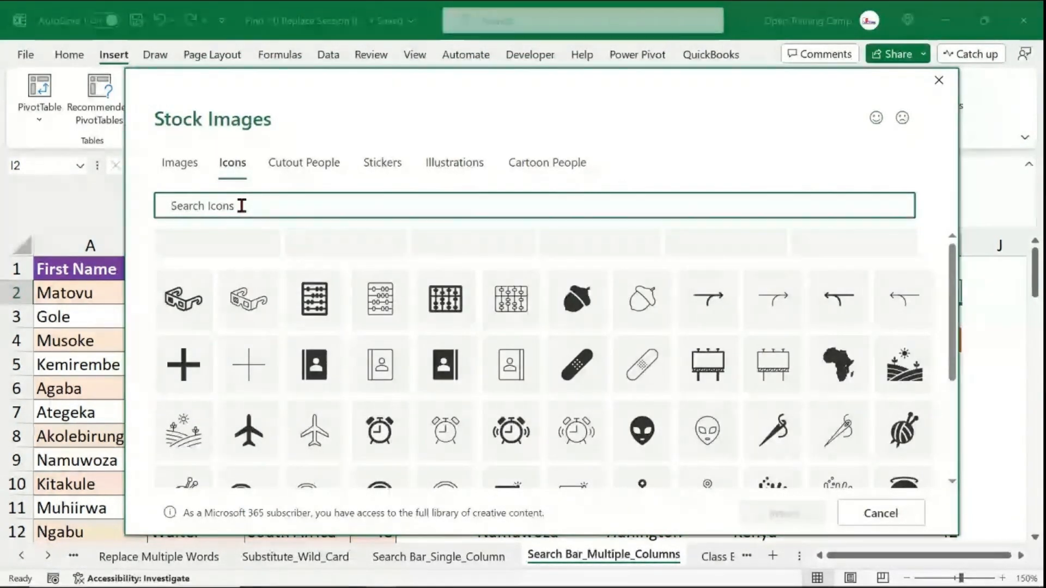
text(search)
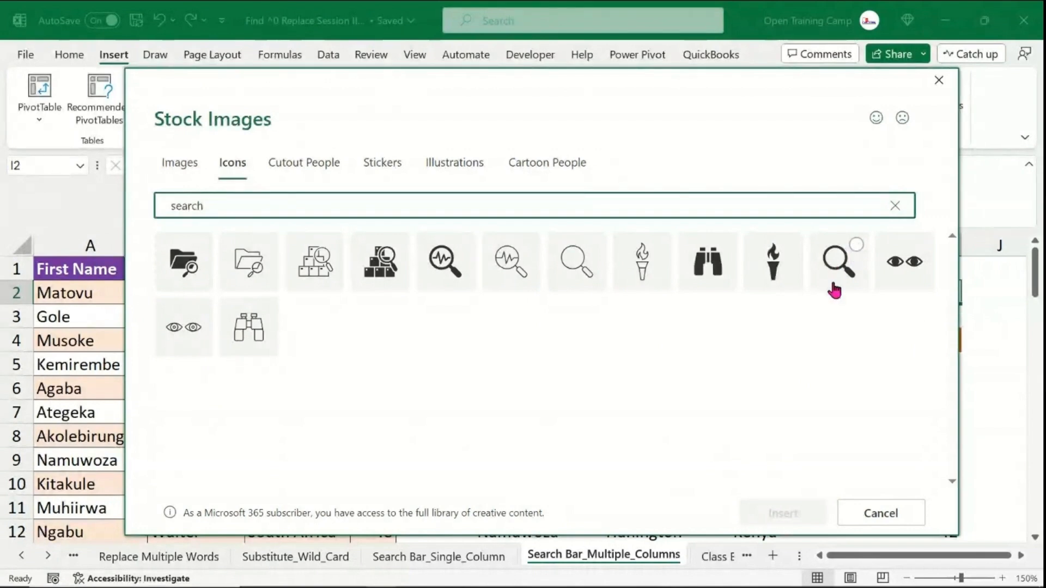
click(857, 248)
click(787, 511)
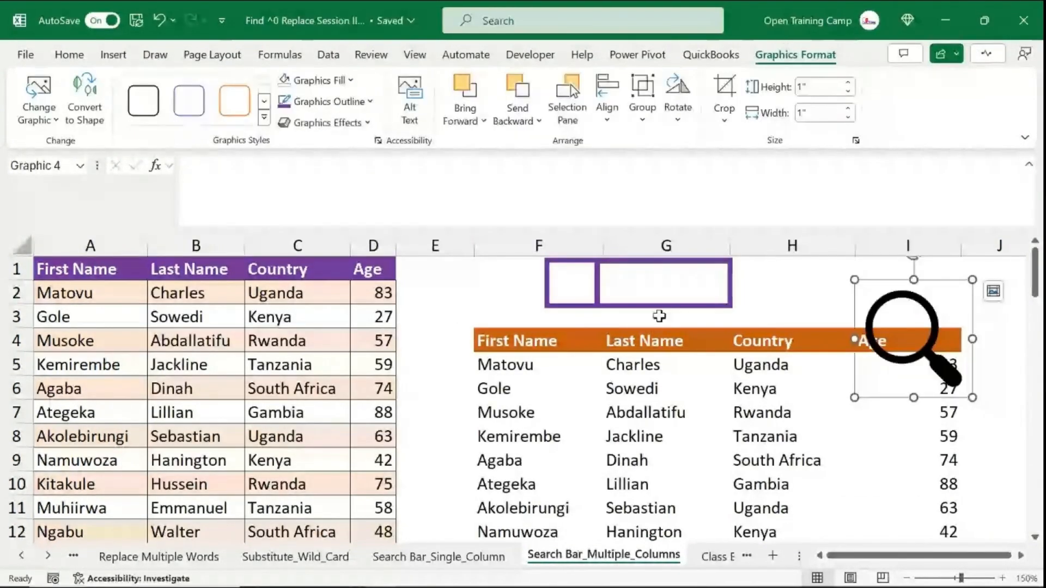
- Shrink the magnifier icon to about 0.34" and place it inside the small square frame
drag(916, 327, 594, 381)
drag(578, 338, 507, 327)
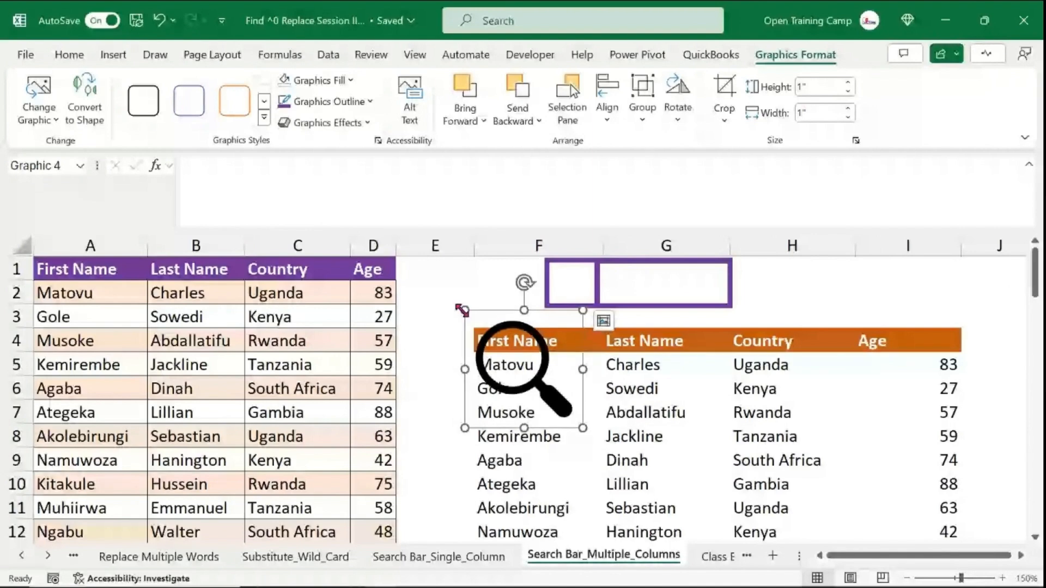
drag(543, 391, 569, 286)
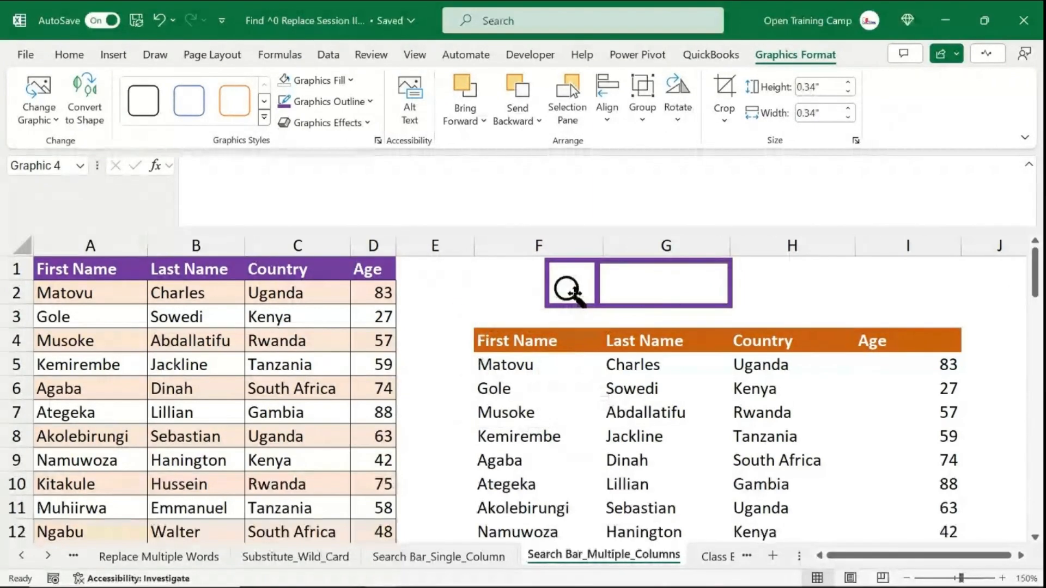
click(454, 298)
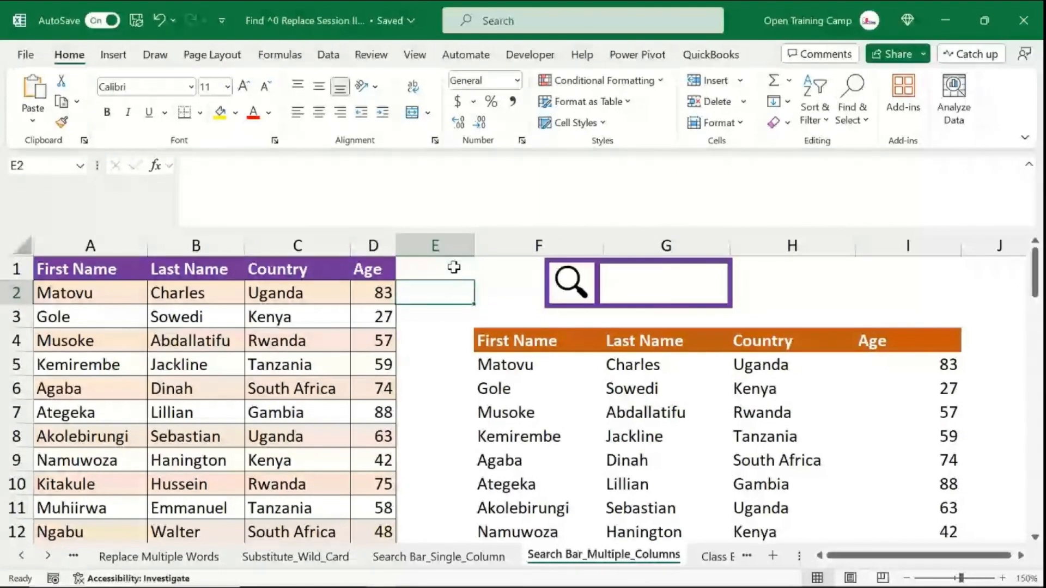
- Test the styled search box by entering le, then clear it
click(451, 244)
click(432, 331)
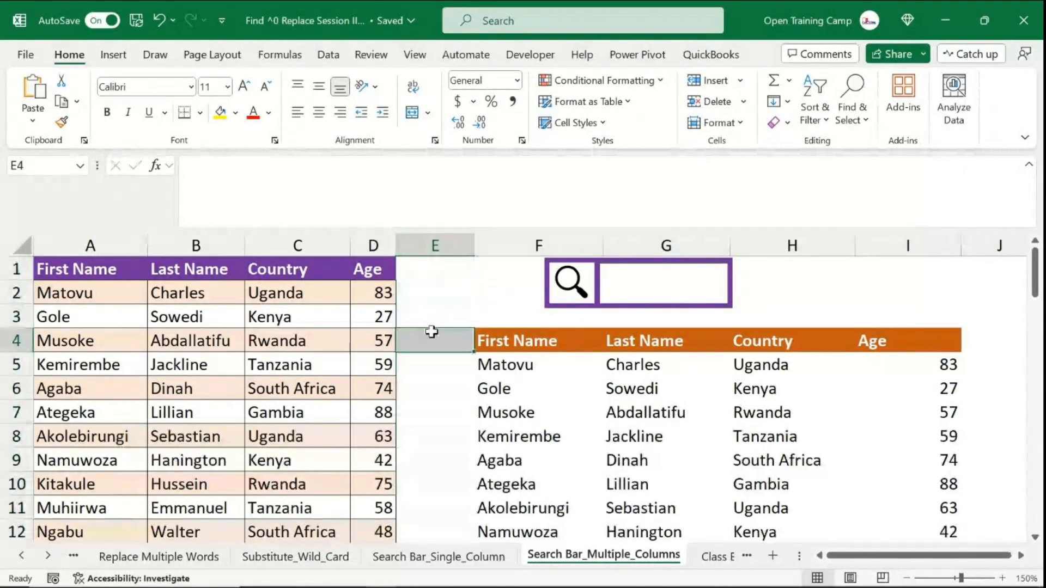
click(659, 277)
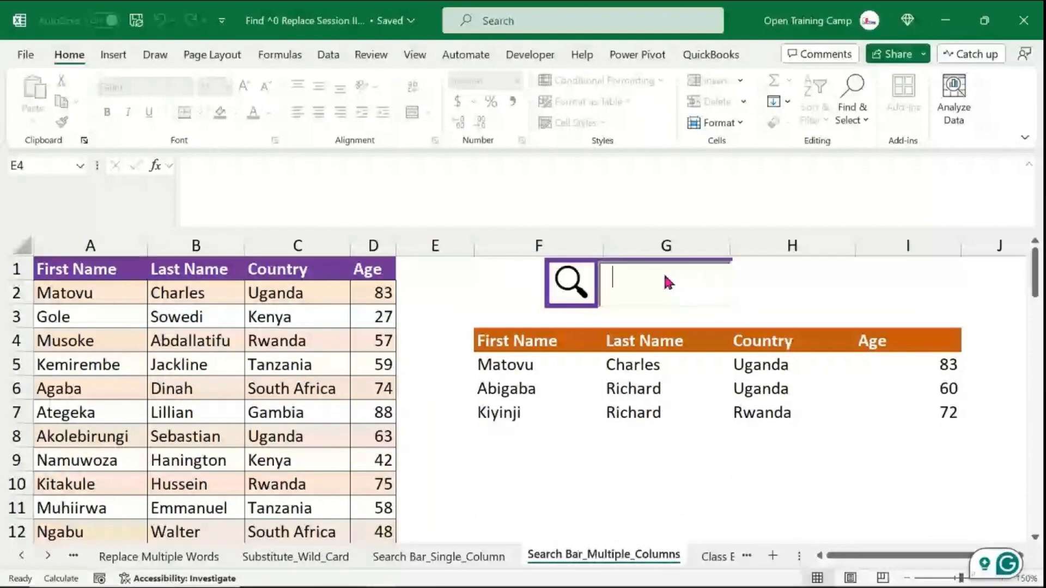
text(le)
key(BackSpace)
key(BackSpace)
key(BackSpace)
key(BackSpace)
key(BackSpace)
key(BackSpace)
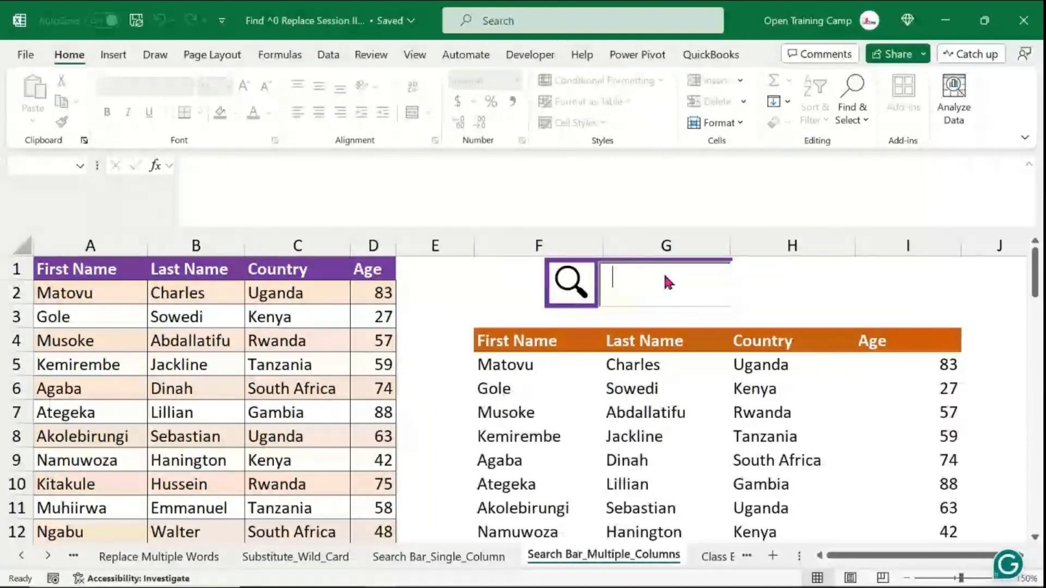
- Switch to the Finding and Replace workbook and review the staff list on the Why Find sheet
click(945, 286)
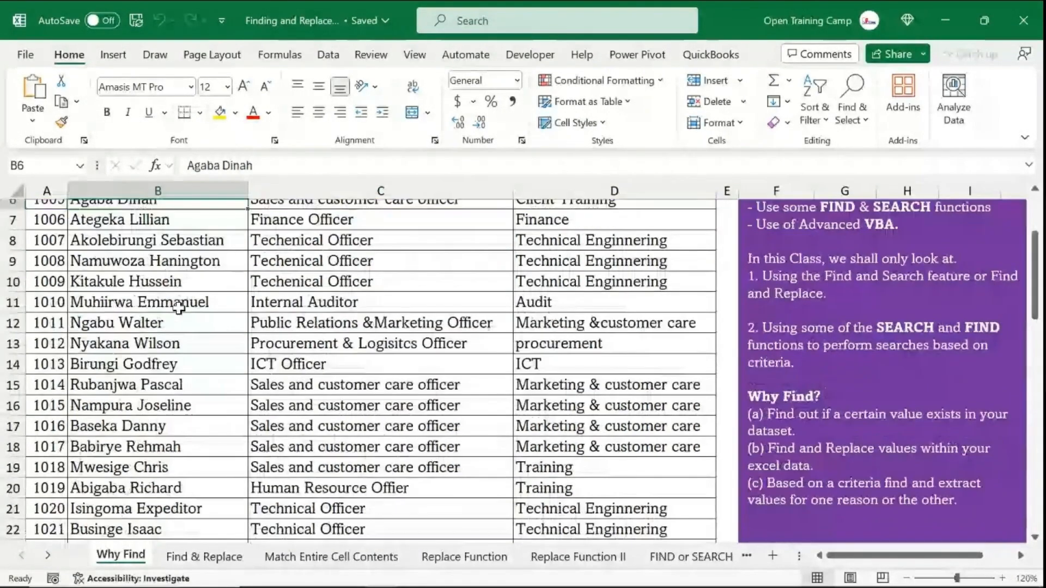
scroll(178, 307, up, 2)
click(48, 190)
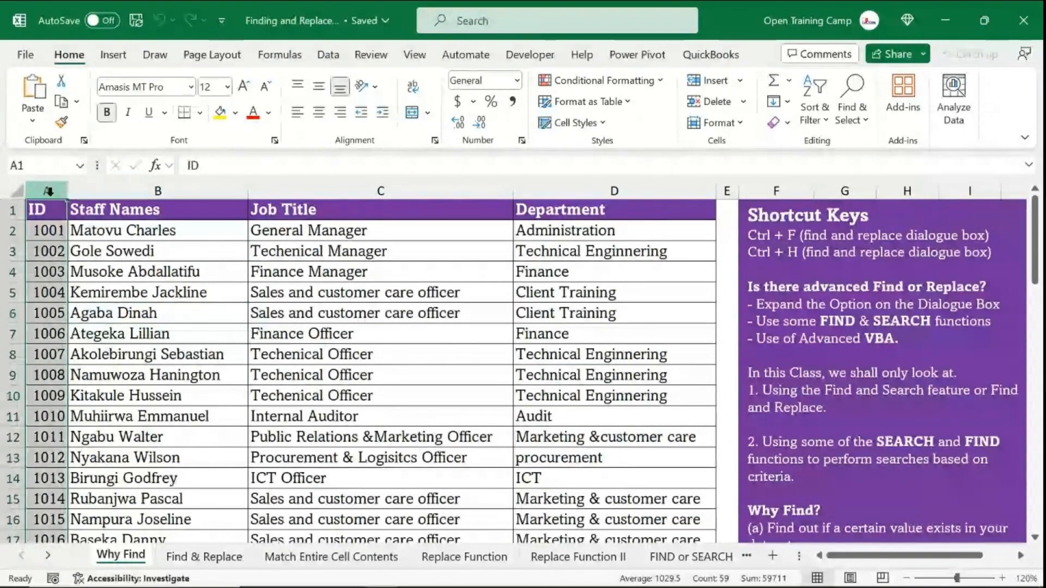
click(105, 267)
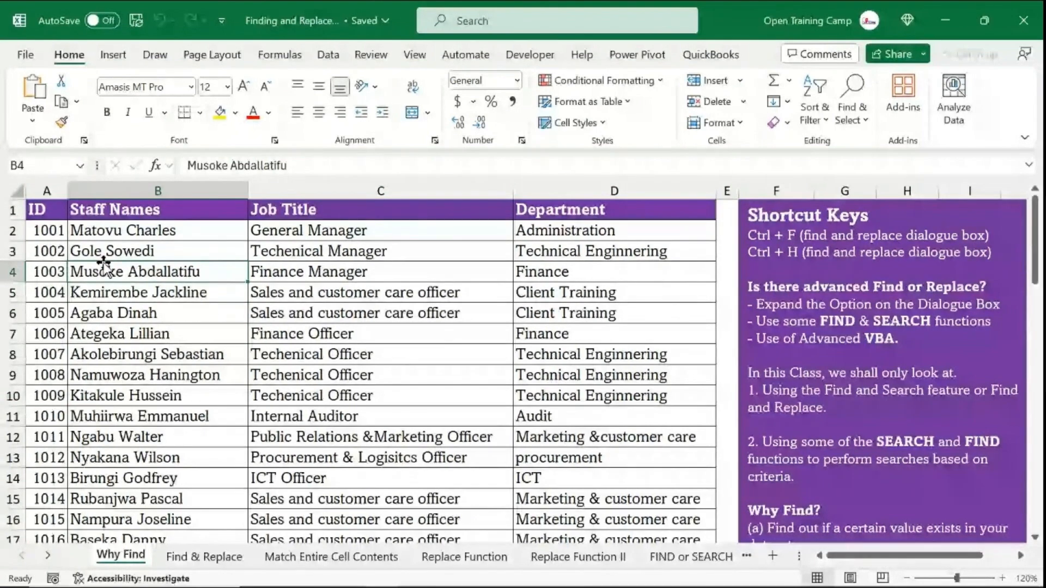
click(620, 257)
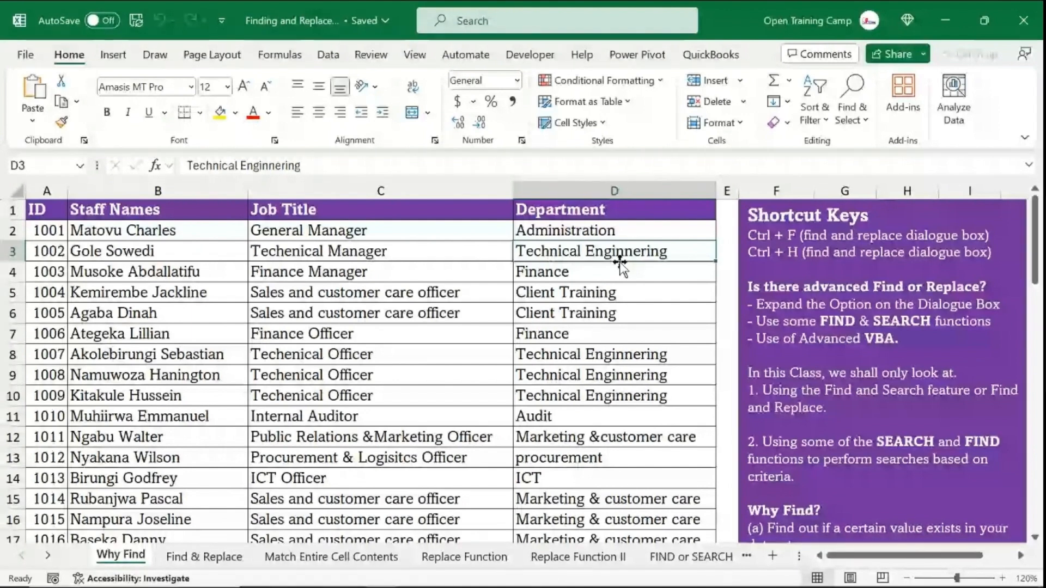
key(Left)
key(Left)
key(Down)
key(Down)
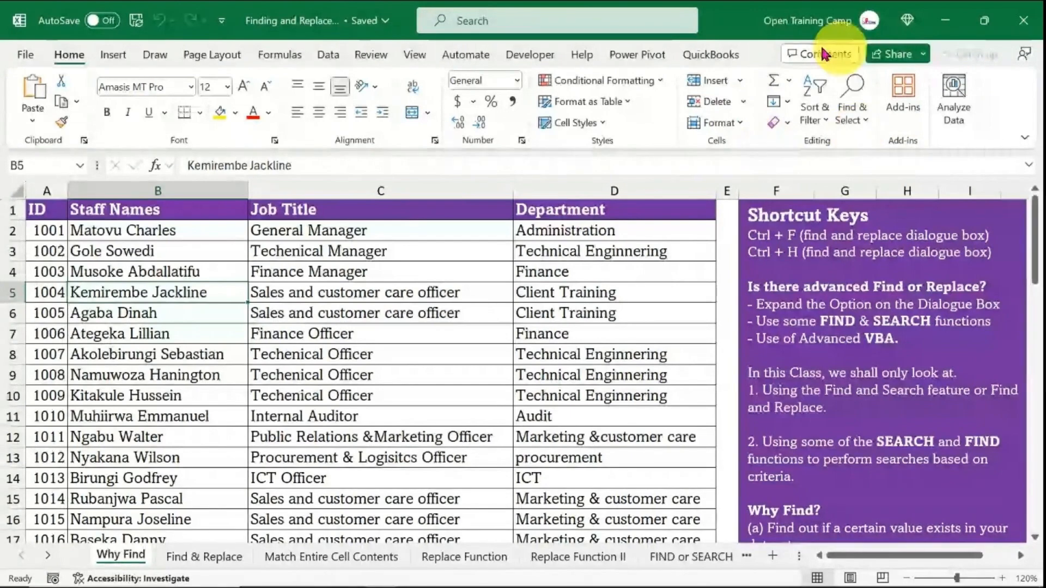
click(861, 119)
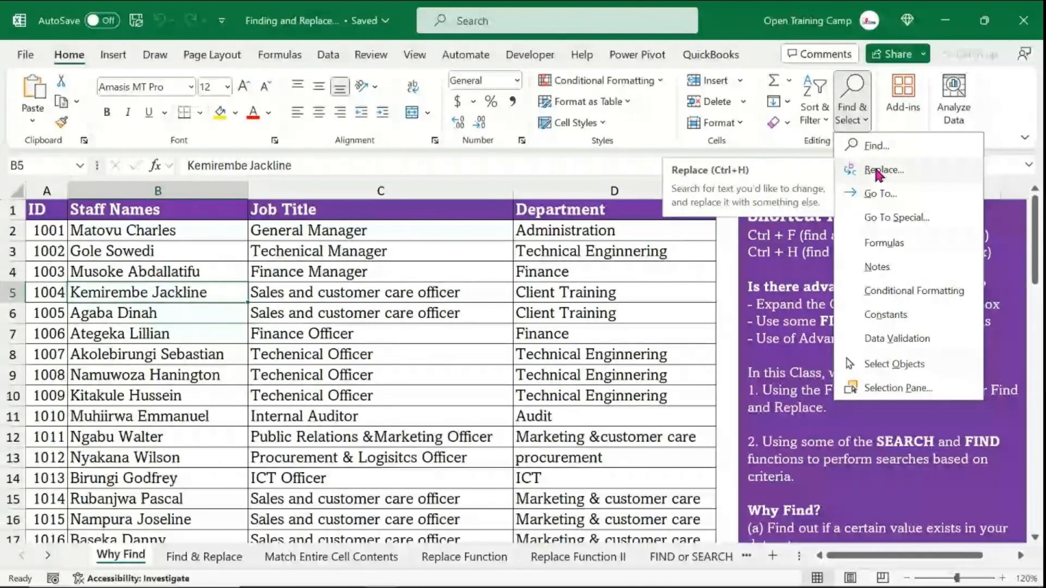
click(346, 299)
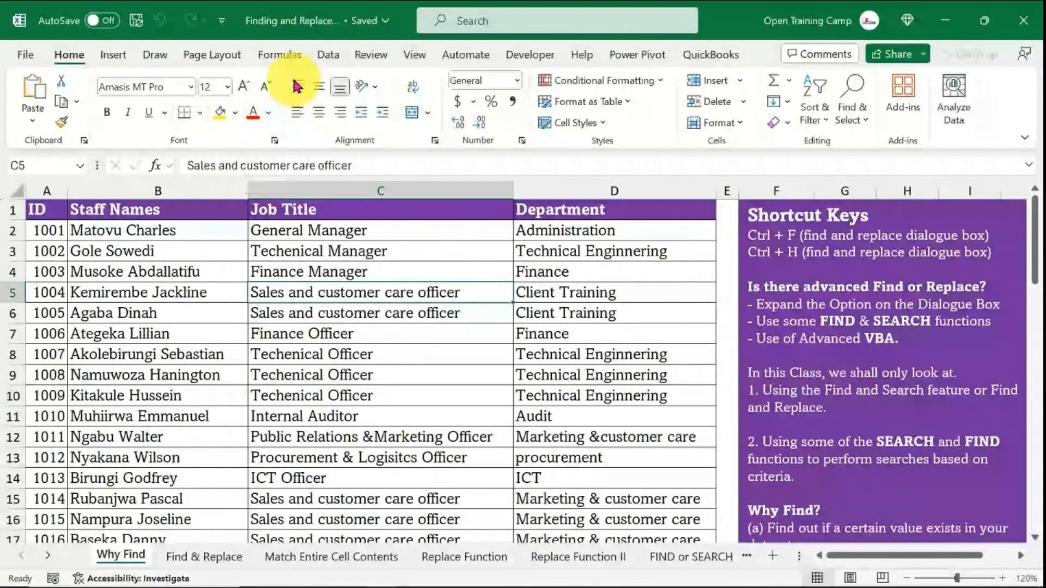
click(287, 57)
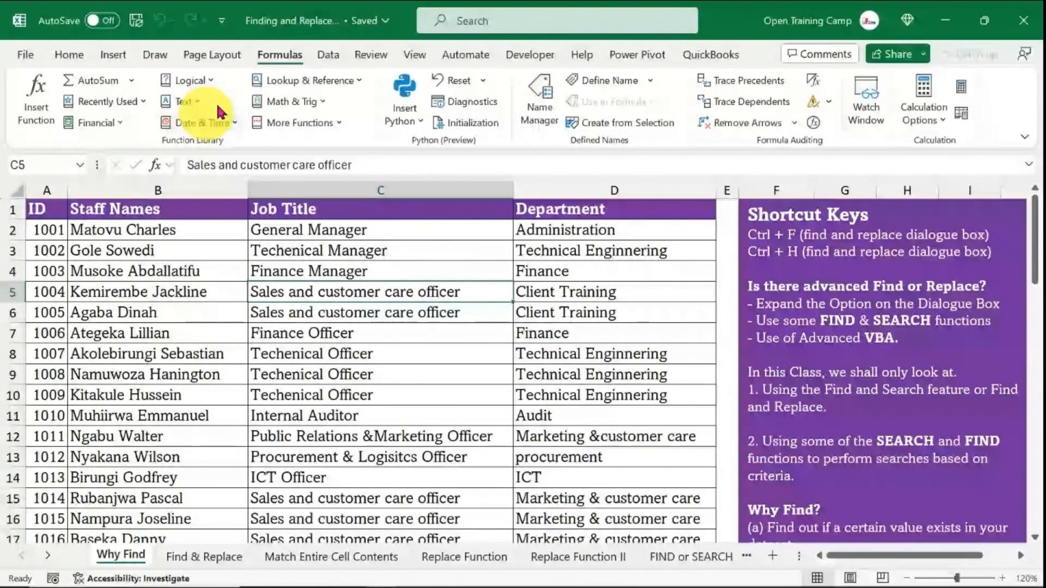
- Browse the functions available in the Text and Lookup & Reference function lists
click(182, 102)
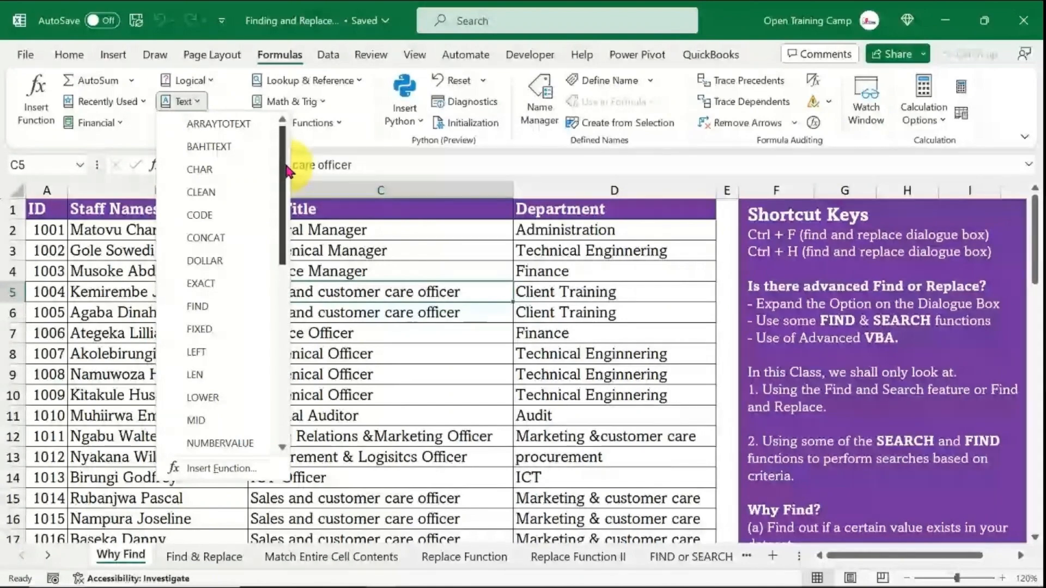
mouse_move(287, 171)
mouse_down()
mouse_move(287, 354)
mouse_move(286, 190)
mouse_up()
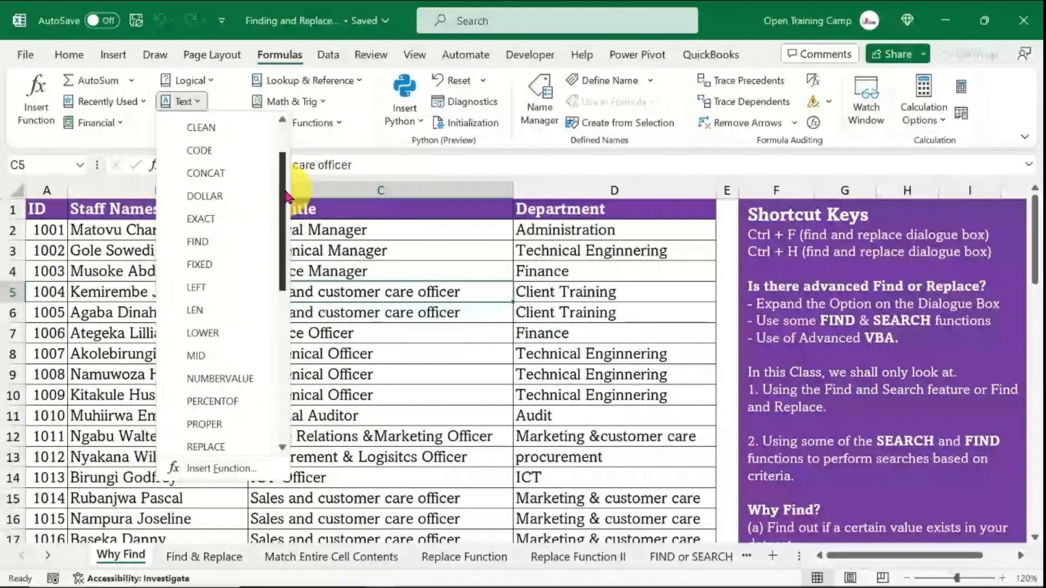
click(341, 81)
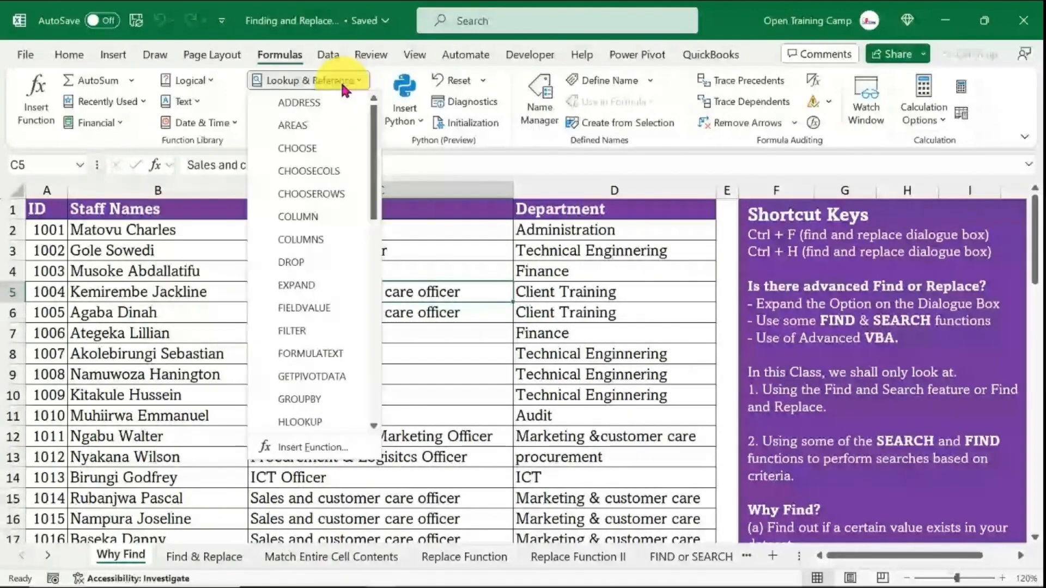
drag(374, 164, 388, 95)
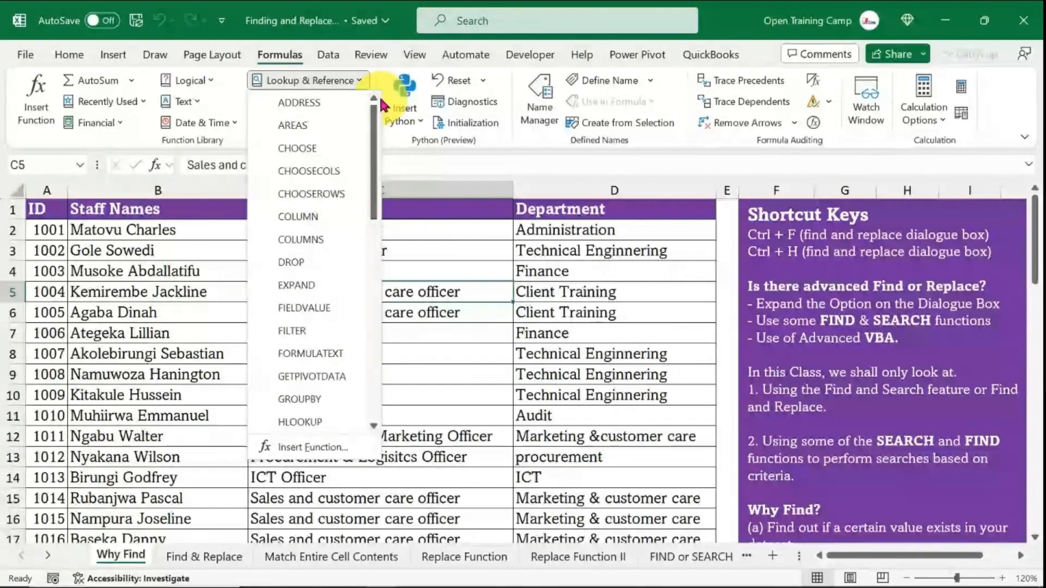
click(359, 83)
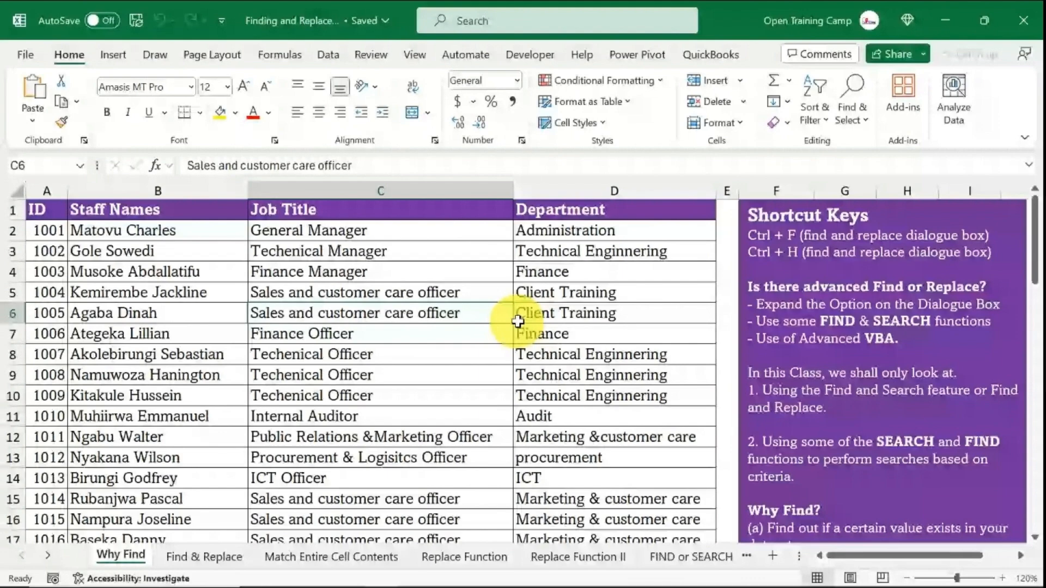
- Select the Department entries from D2 down to the last row and open the Find and Replace dialog
click(567, 236)
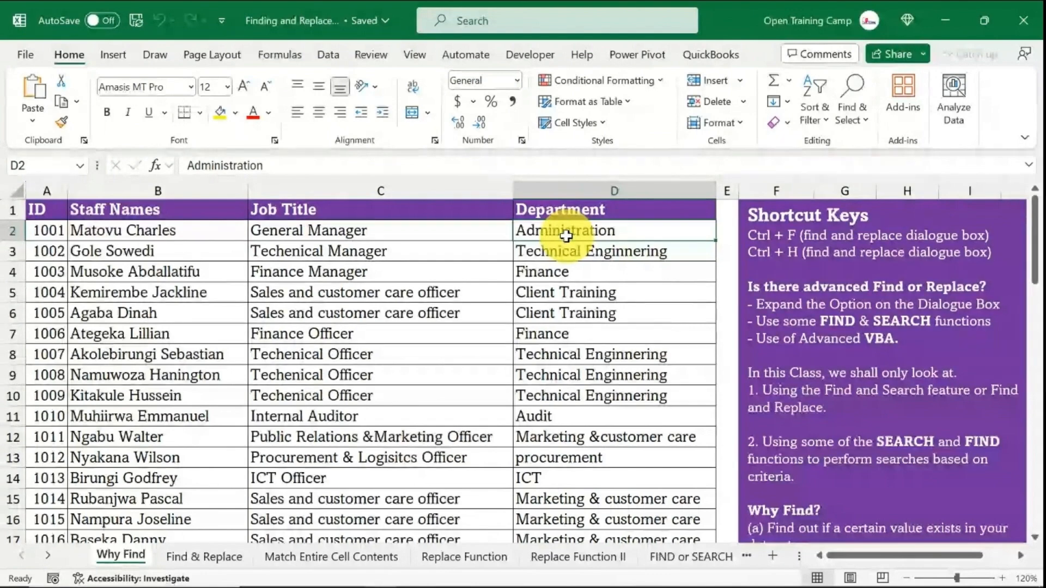
key(ctrl+shift+Down)
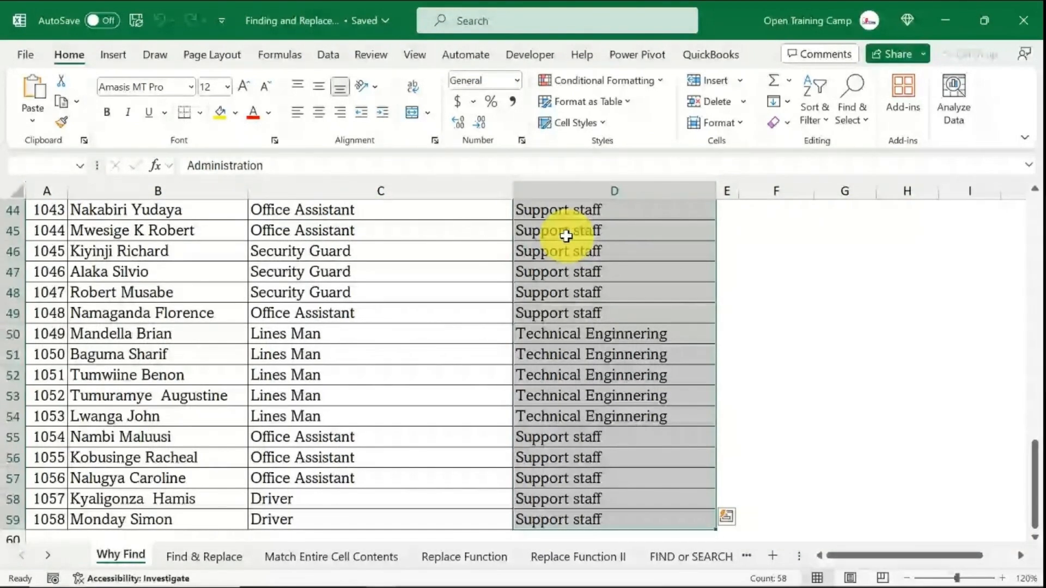
key(ctrl+f)
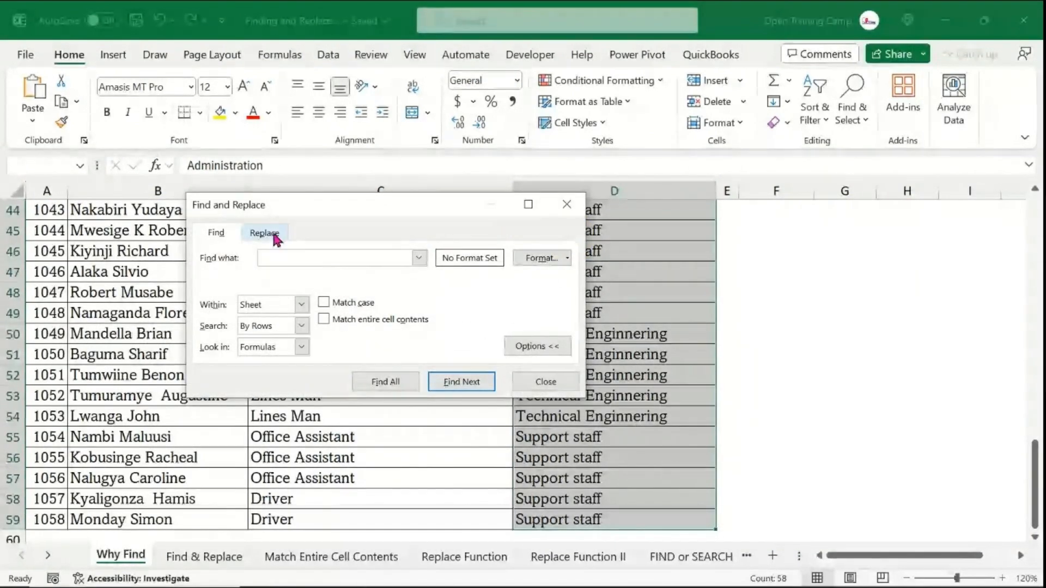
click(537, 346)
drag(269, 210, 197, 274)
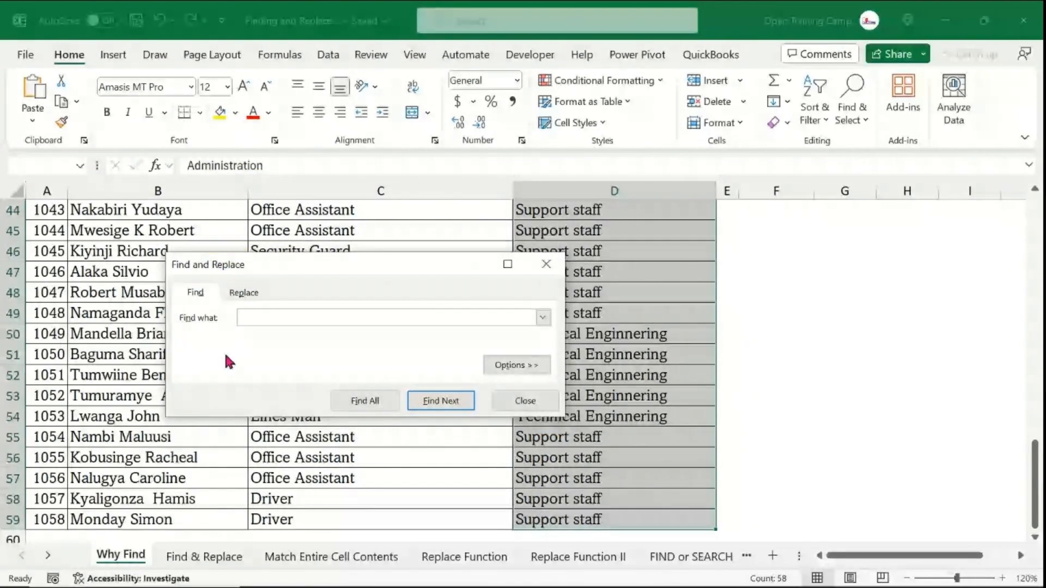
- Review the dialog's Find and Replace tabs, expand its options and open the Within scope choices
click(200, 294)
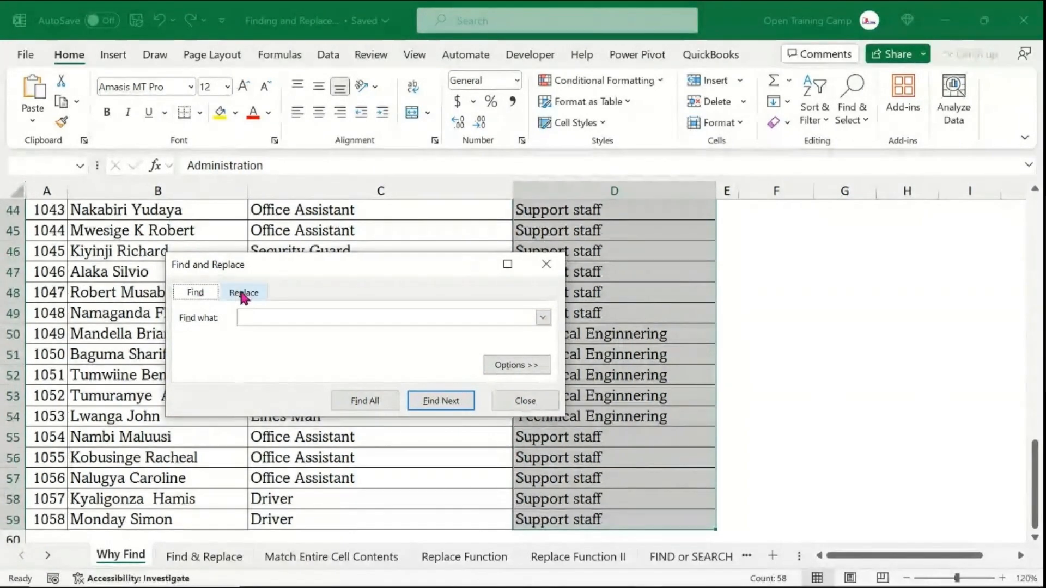
click(241, 295)
click(196, 293)
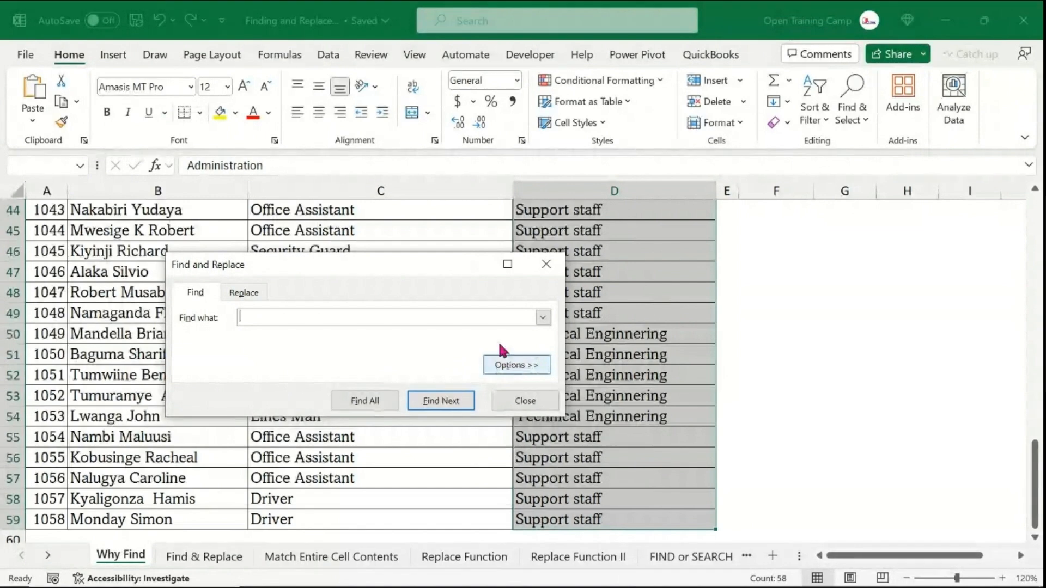
click(522, 366)
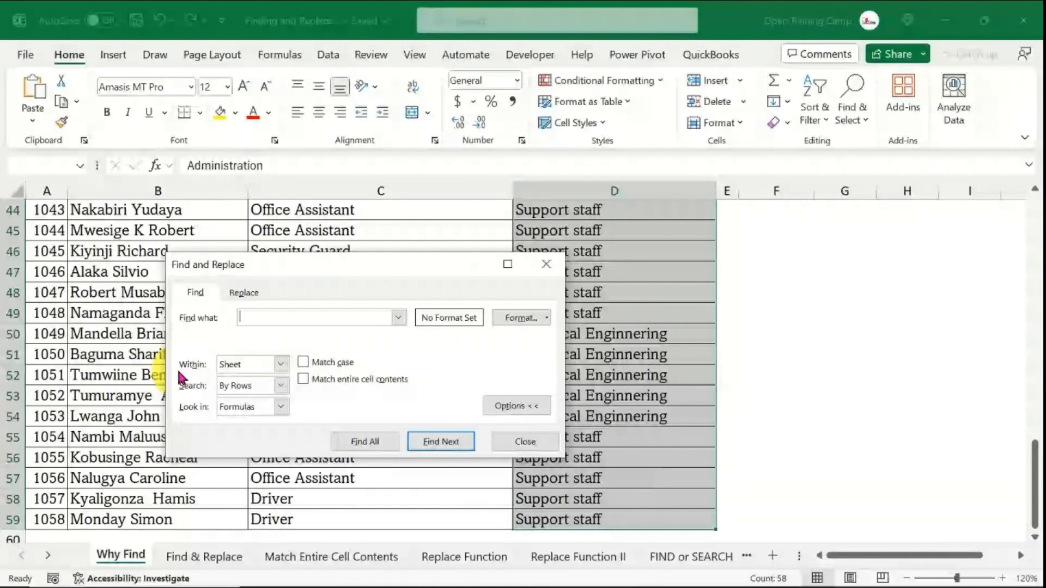
click(281, 365)
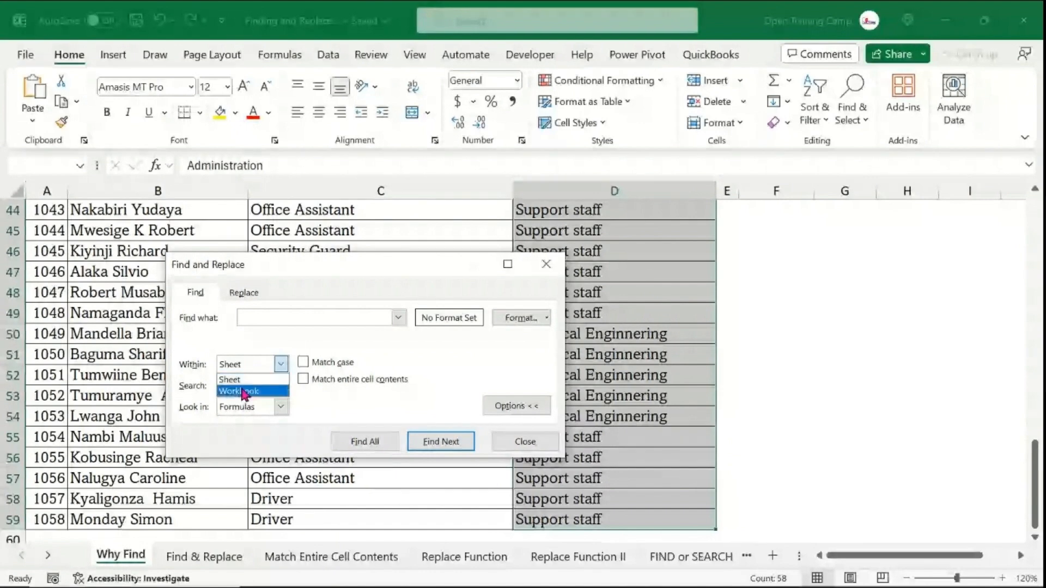
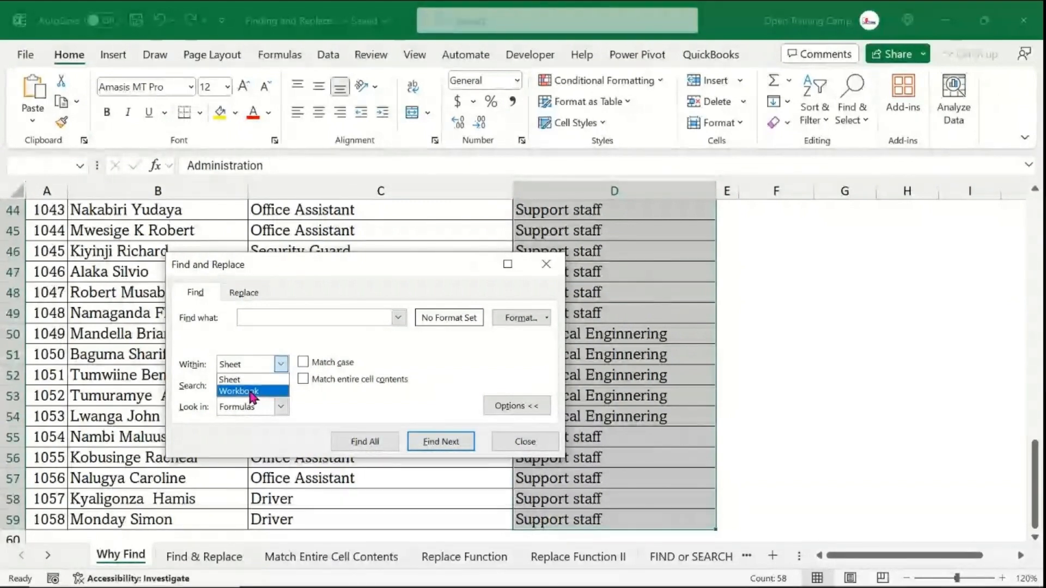
- Browse the Search order choices, By Rows and By Columns, leaving By Rows selected
click(173, 398)
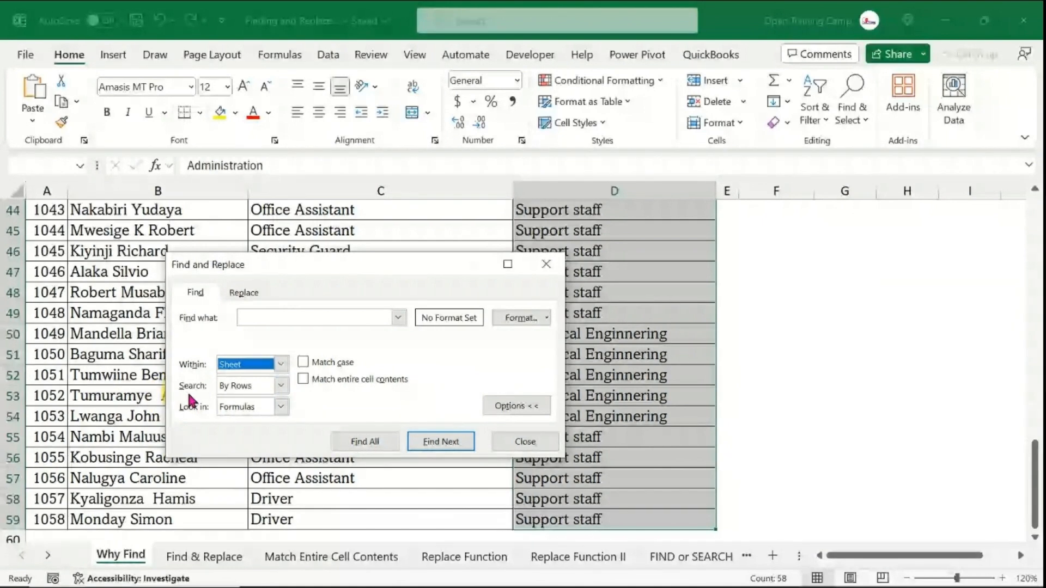
click(281, 386)
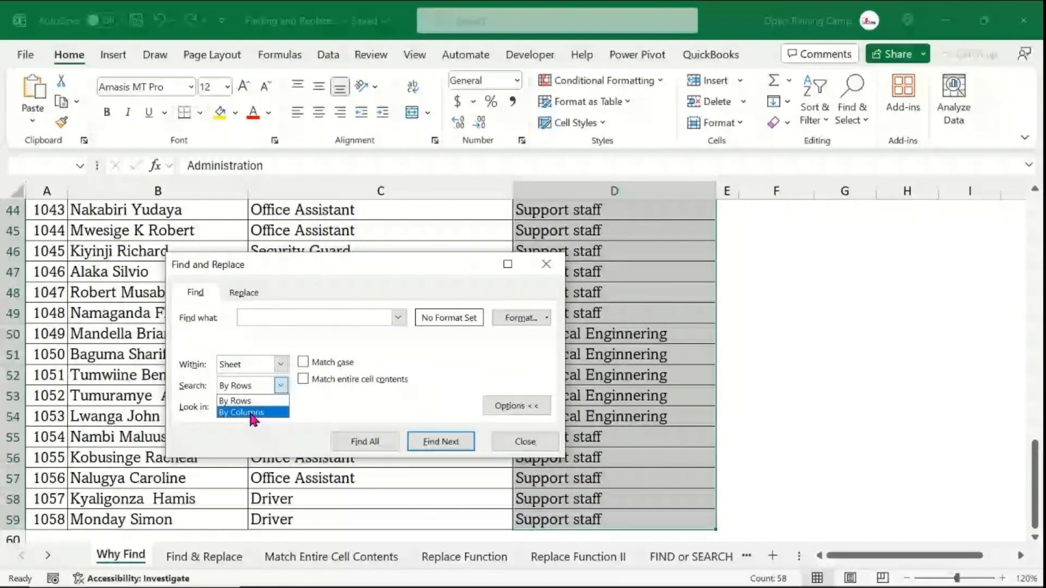
click(252, 413)
click(282, 386)
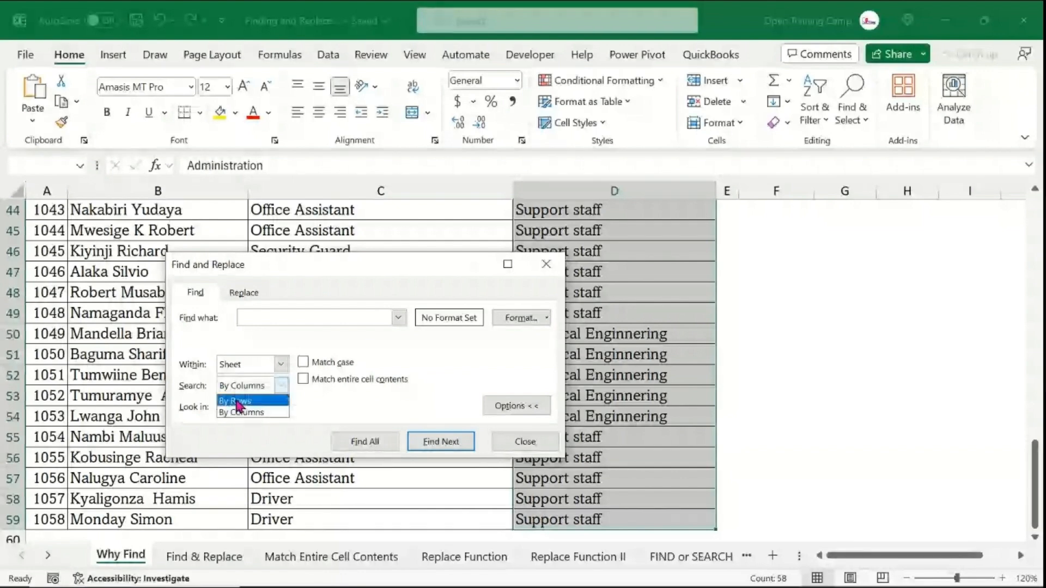
click(244, 401)
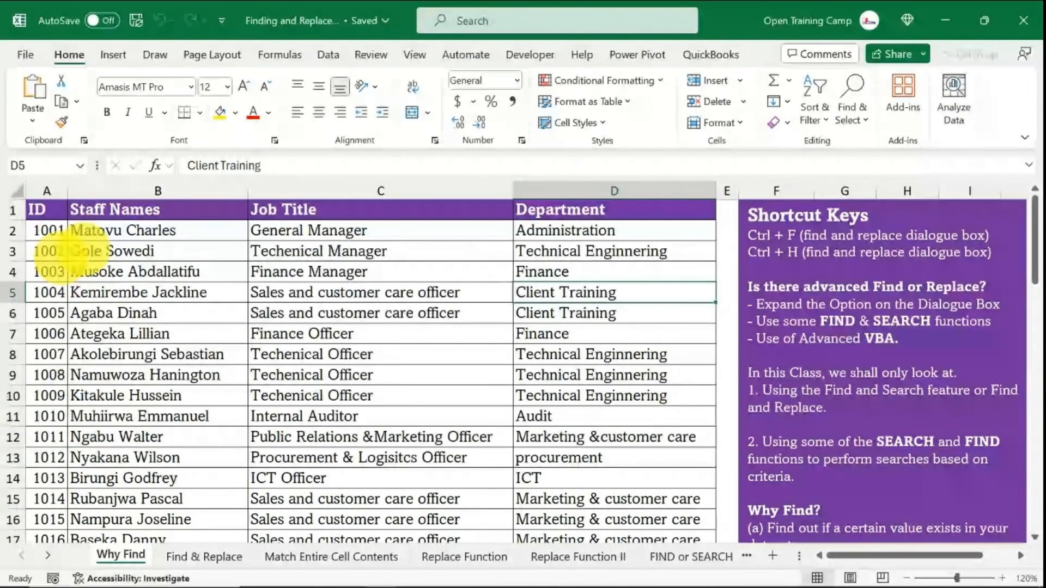
drag(81, 249, 682, 249)
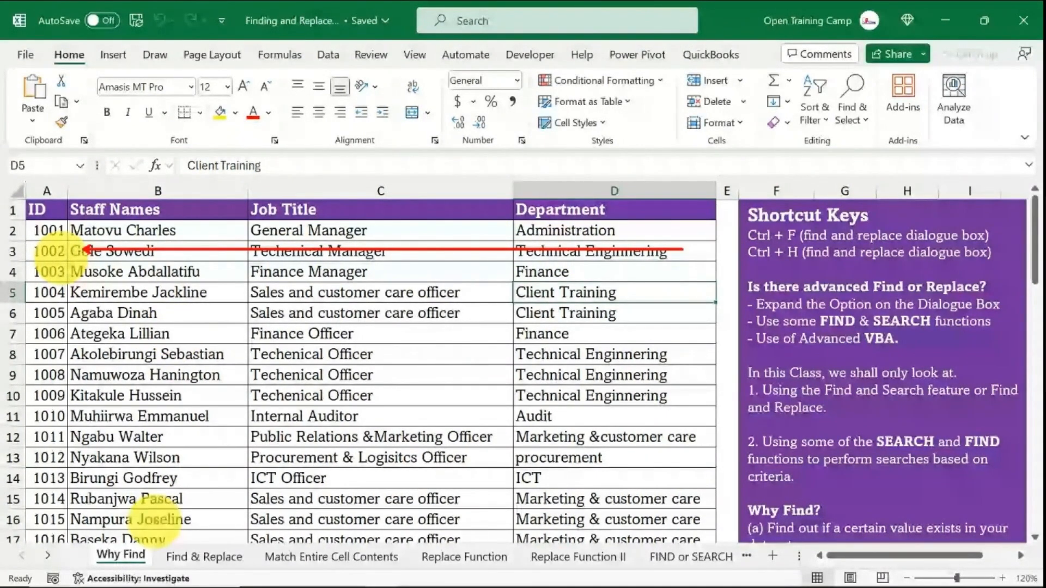
drag(154, 518, 155, 252)
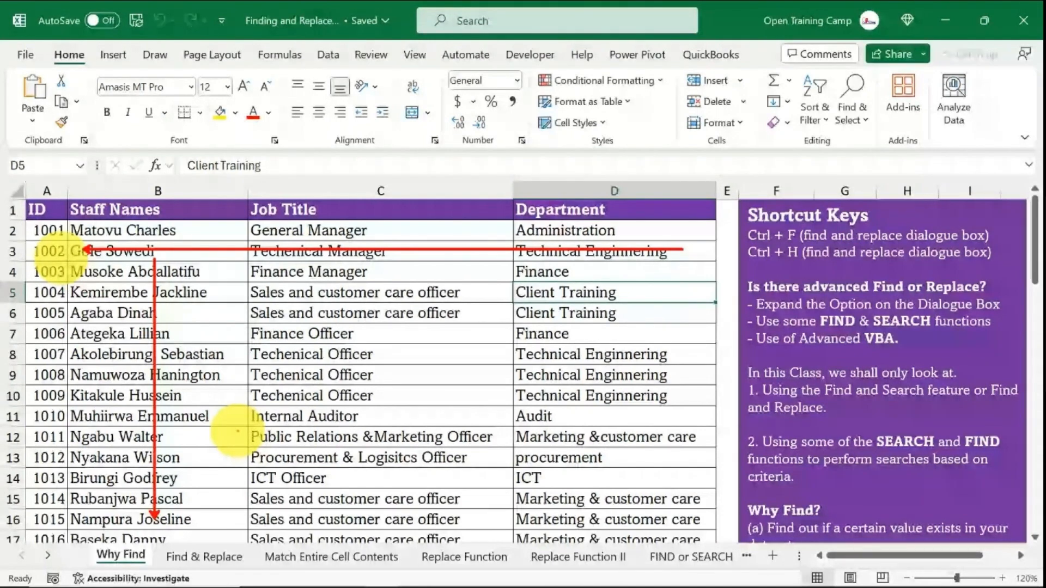
key(Escape)
click(231, 372)
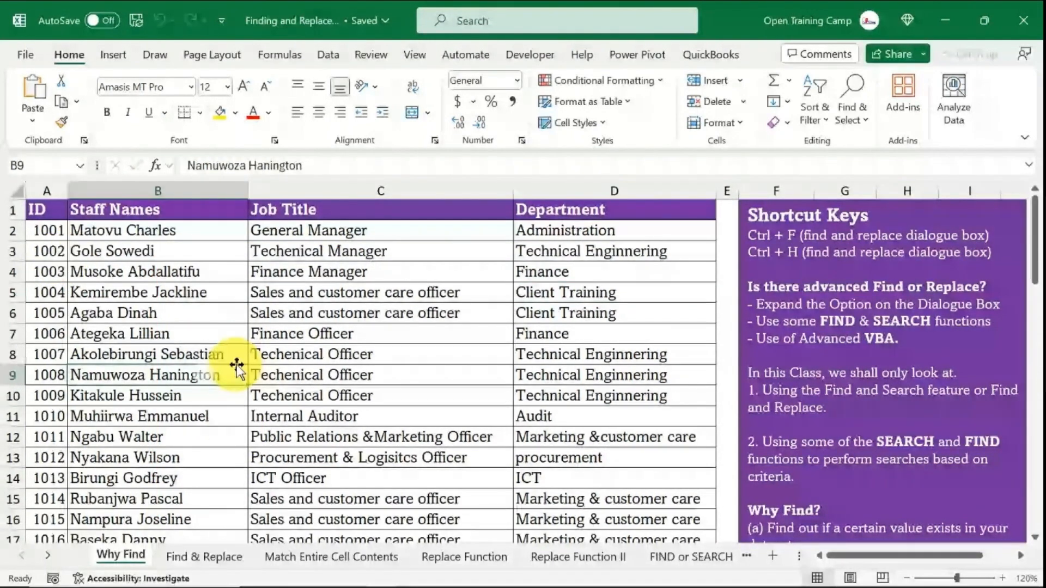
- Select the Department entries from D2 down to the last row and open the Find and Replace dialog
click(584, 233)
key(ctrl+shift+Down)
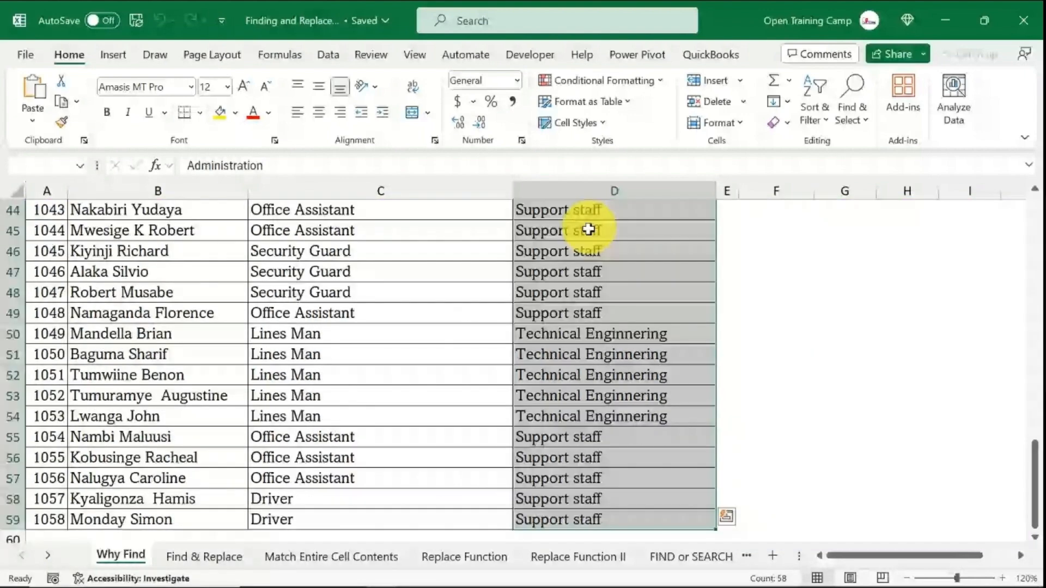
key(ctrl+f)
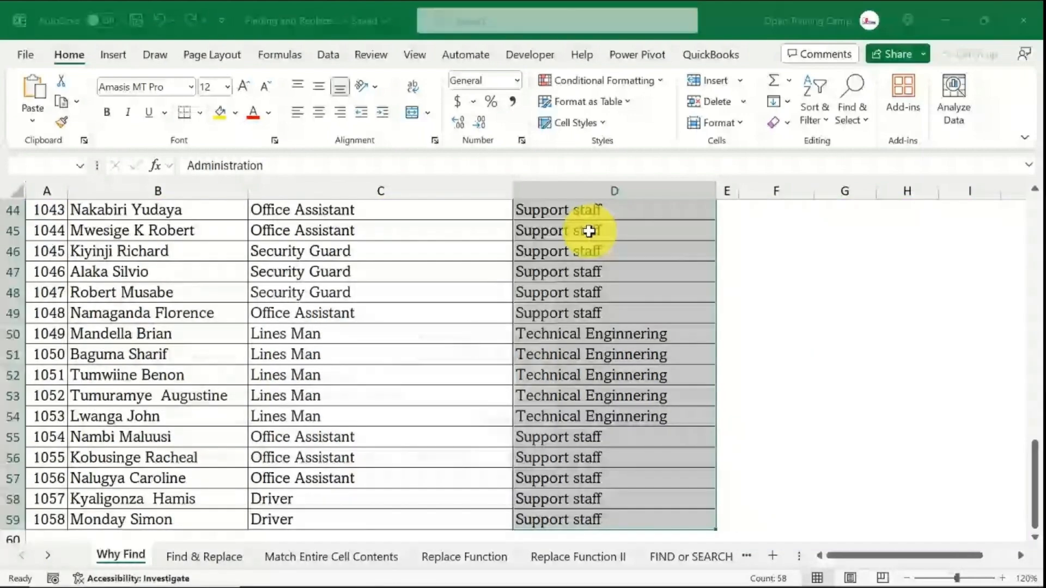
drag(283, 290, 339, 257)
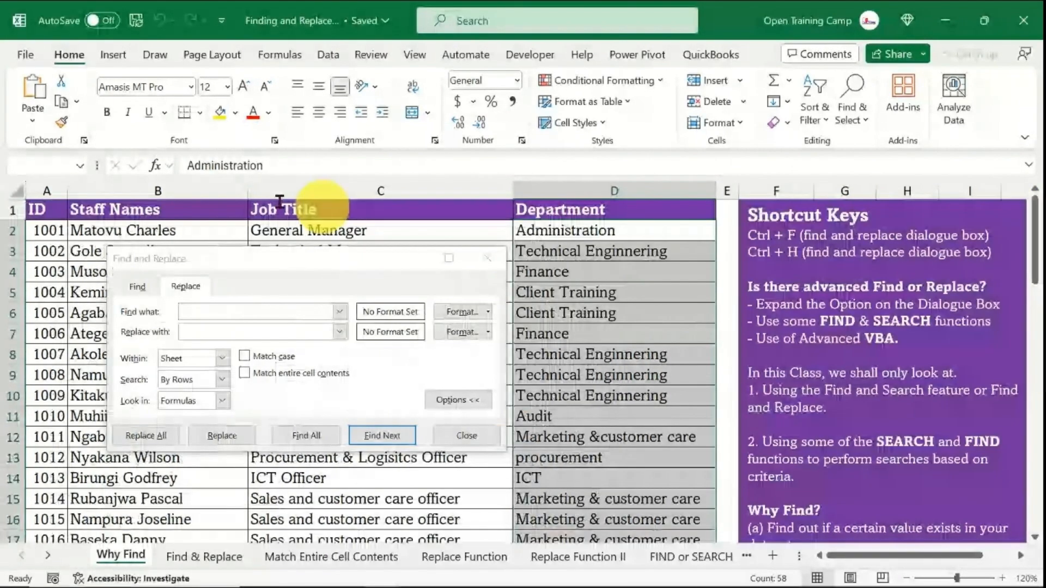
drag(221, 259, 173, 270)
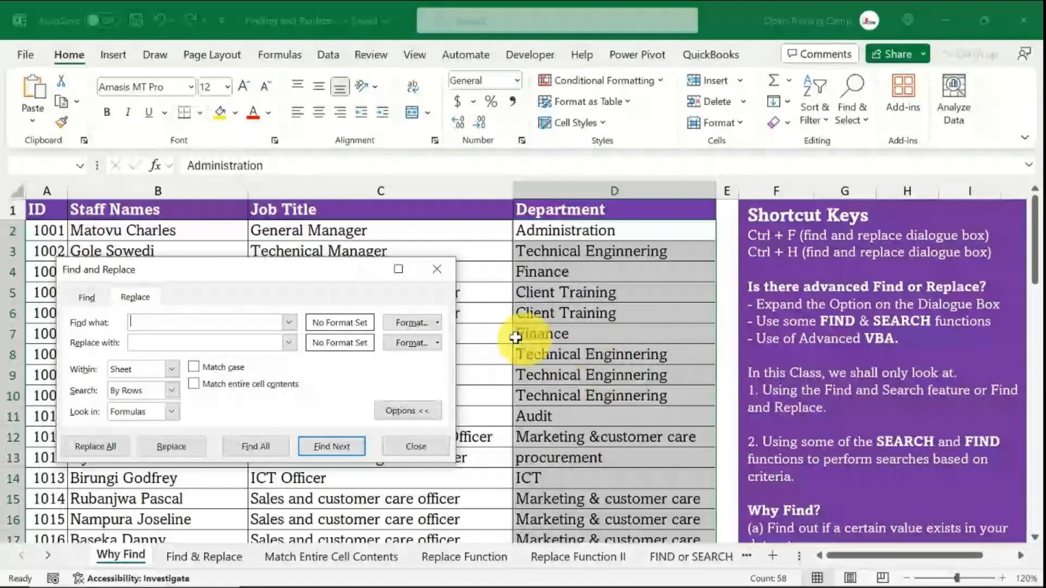
drag(261, 277, 294, 277)
- Enter Technical Enginnering as the text to find
text(Techn)
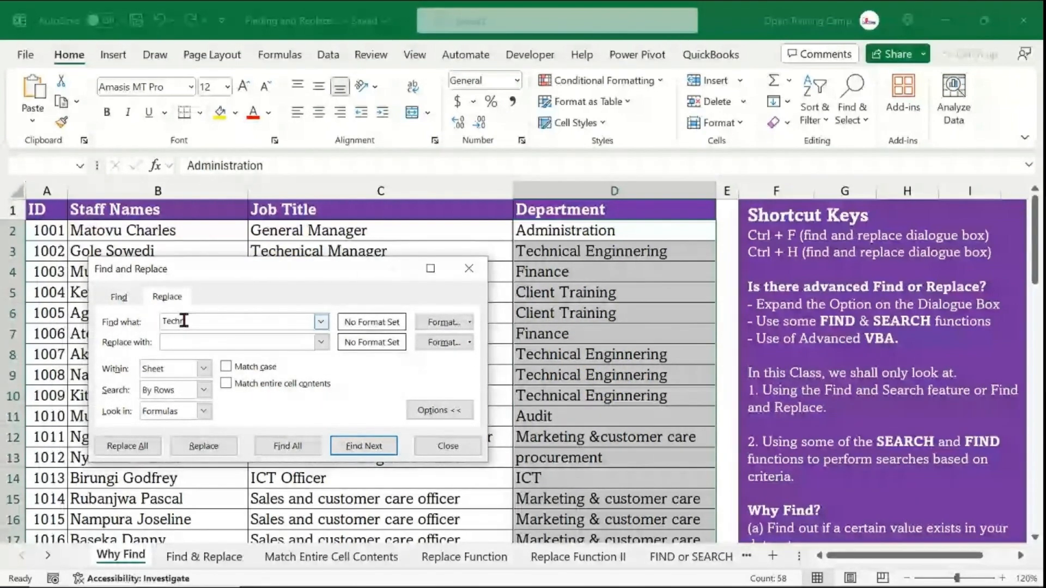
text(ical Engineering)
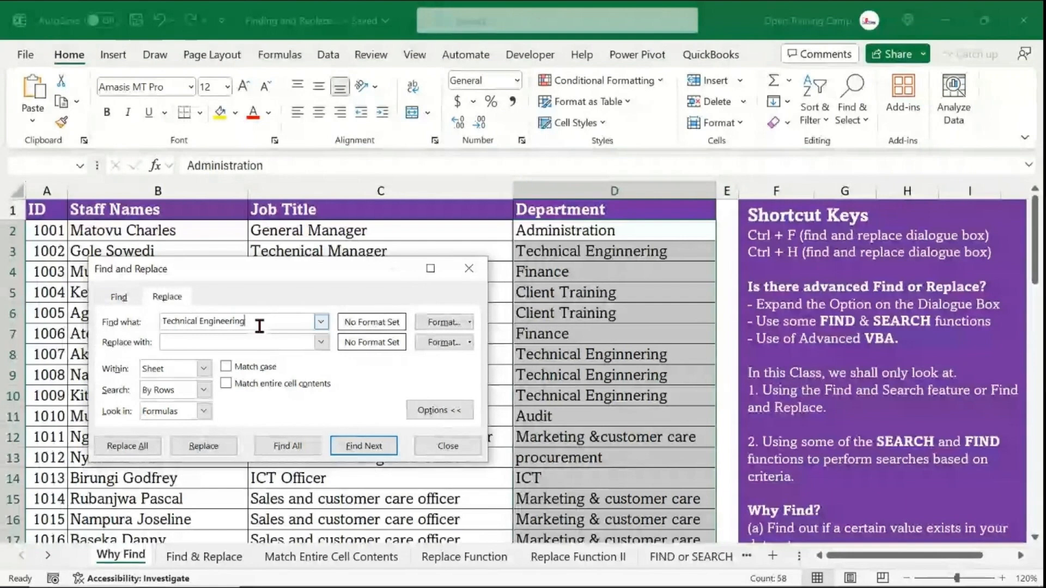
drag(248, 321, 162, 321)
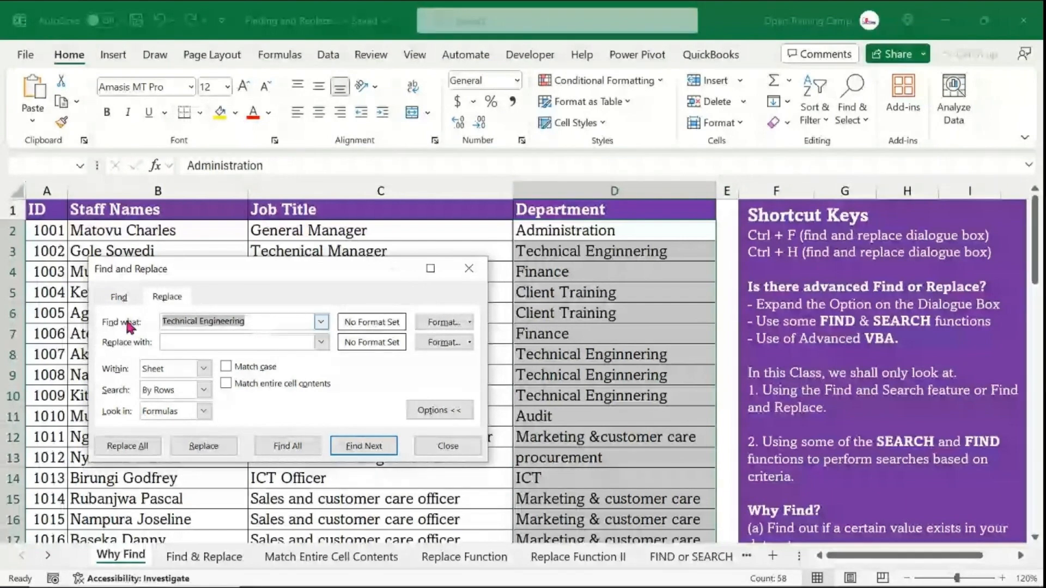
click(187, 344)
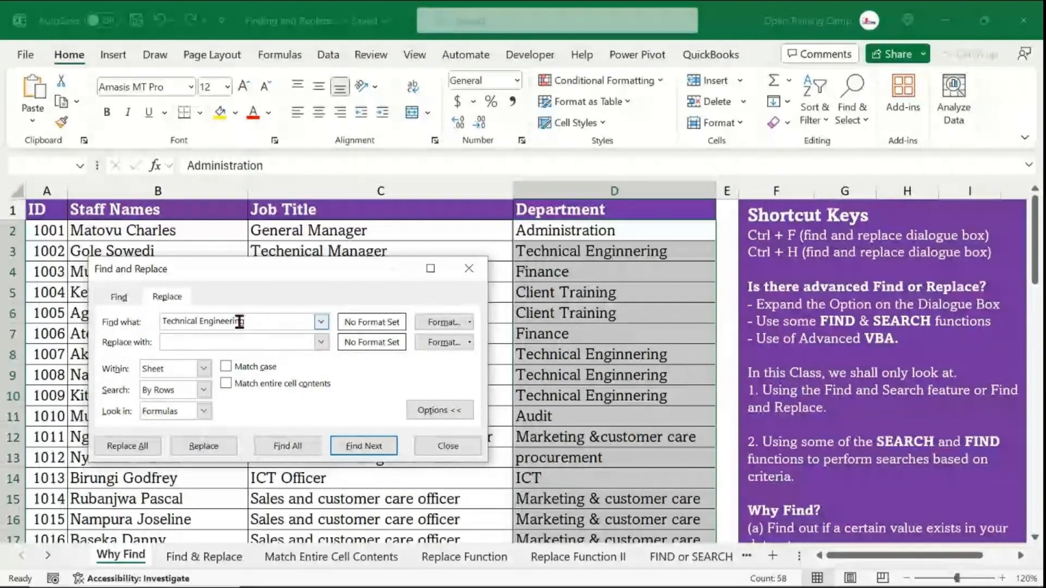
- Find all Technical Enginnering cells on the Find tab and step through the matches in the enlarged result list
key(ctrl+f)
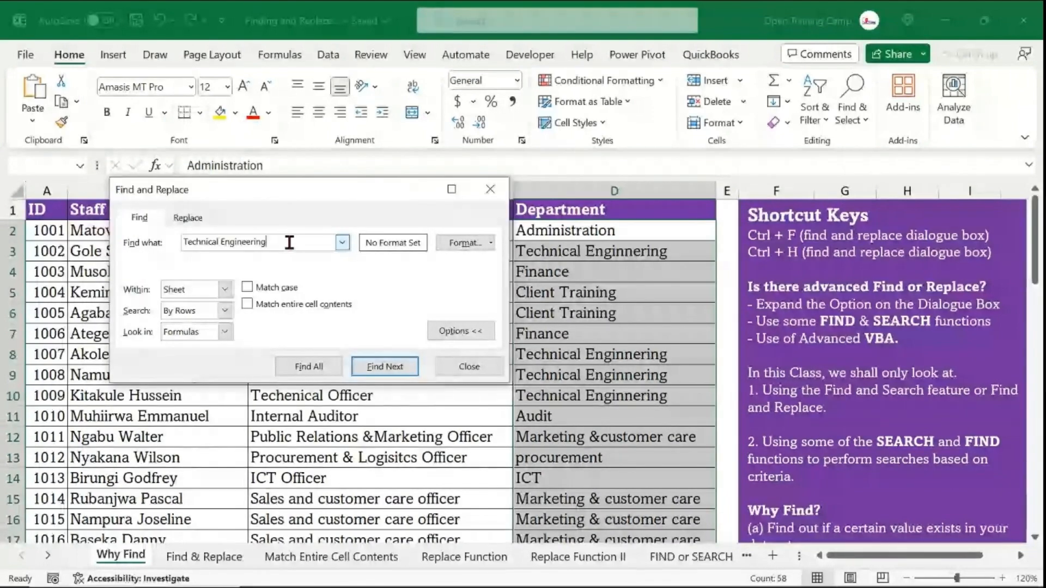
click(309, 366)
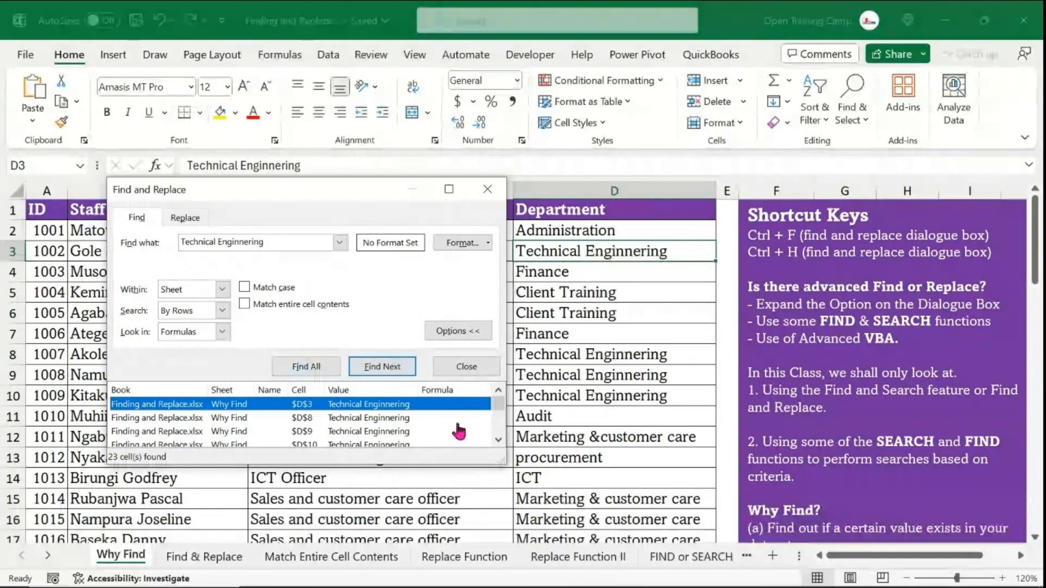
drag(504, 463, 522, 526)
drag(292, 185, 279, 39)
drag(511, 403, 492, 510)
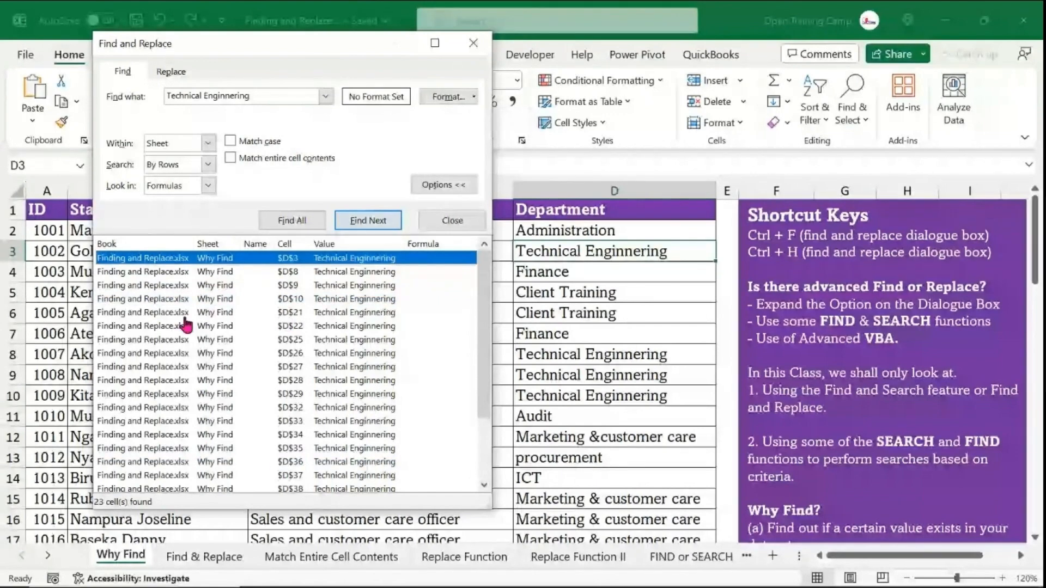
click(145, 272)
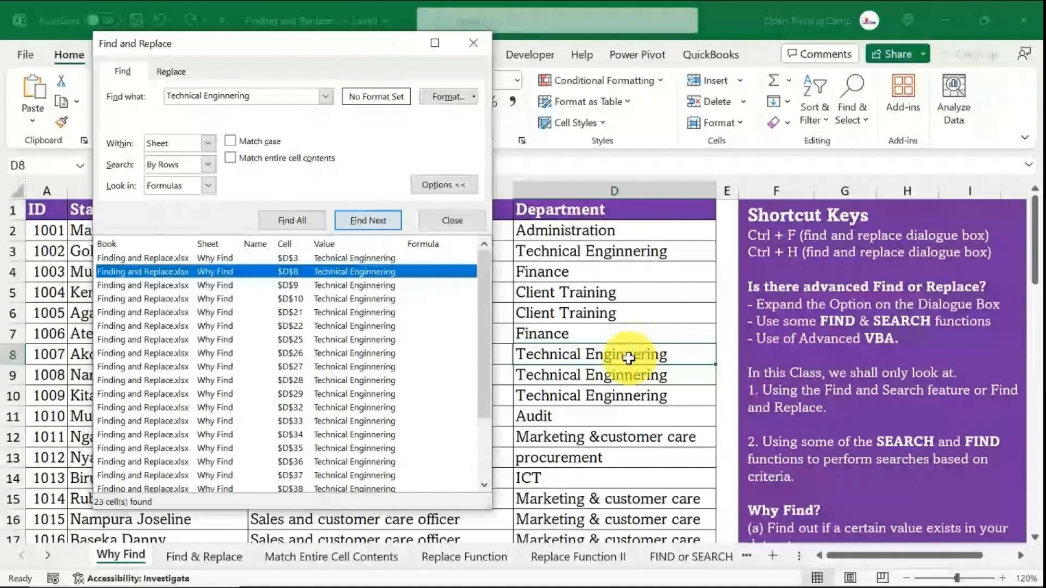
key(Return)
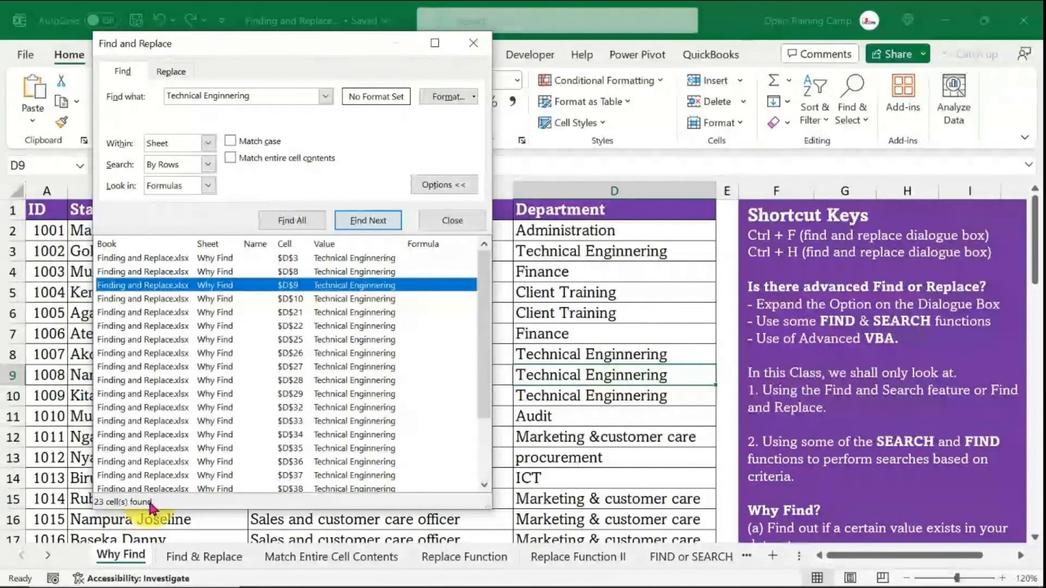
- Clear the search text and close the Find and Replace dialog
drag(261, 98, 90, 95)
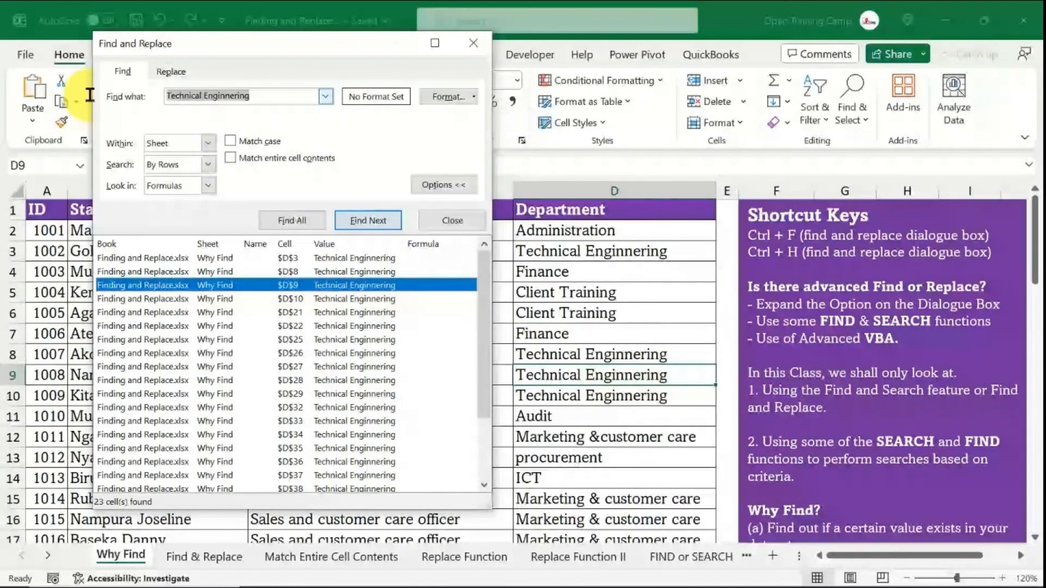
drag(263, 96, 123, 91)
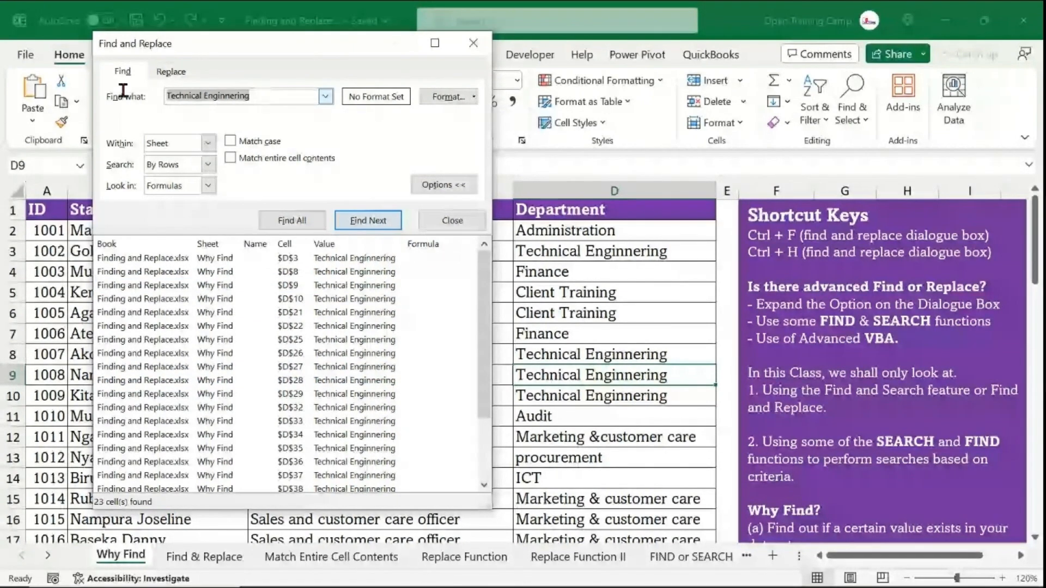
key(BackSpace)
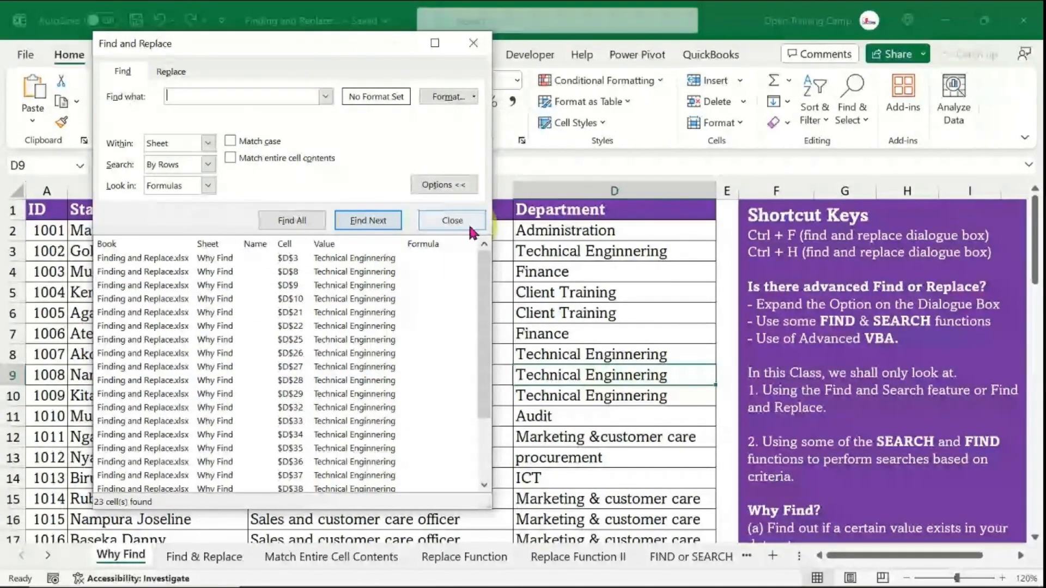
click(451, 220)
- Select cell D6 and search again for Technical Enginnering in the Find dialog
click(506, 330)
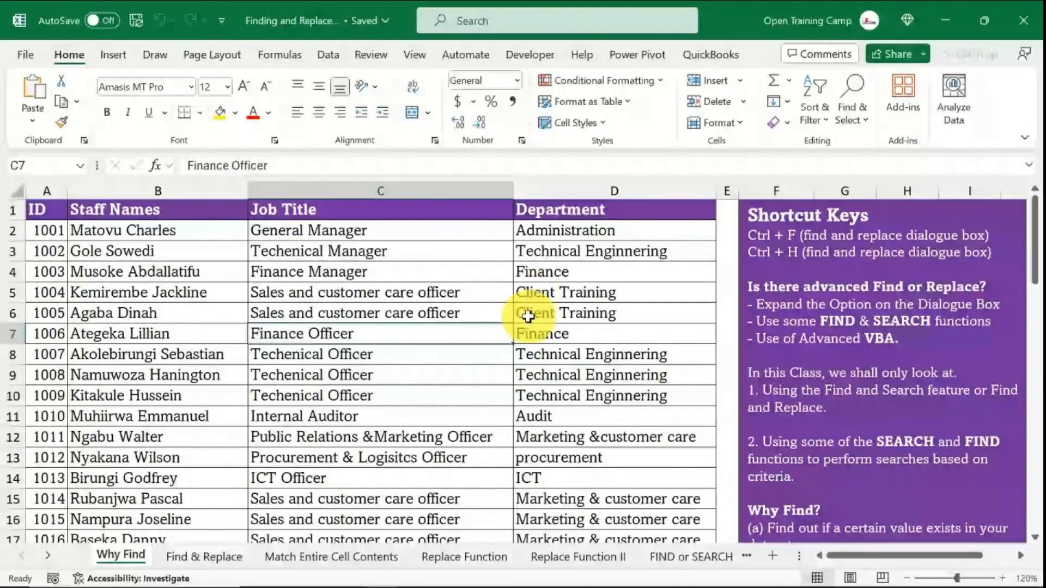
click(566, 309)
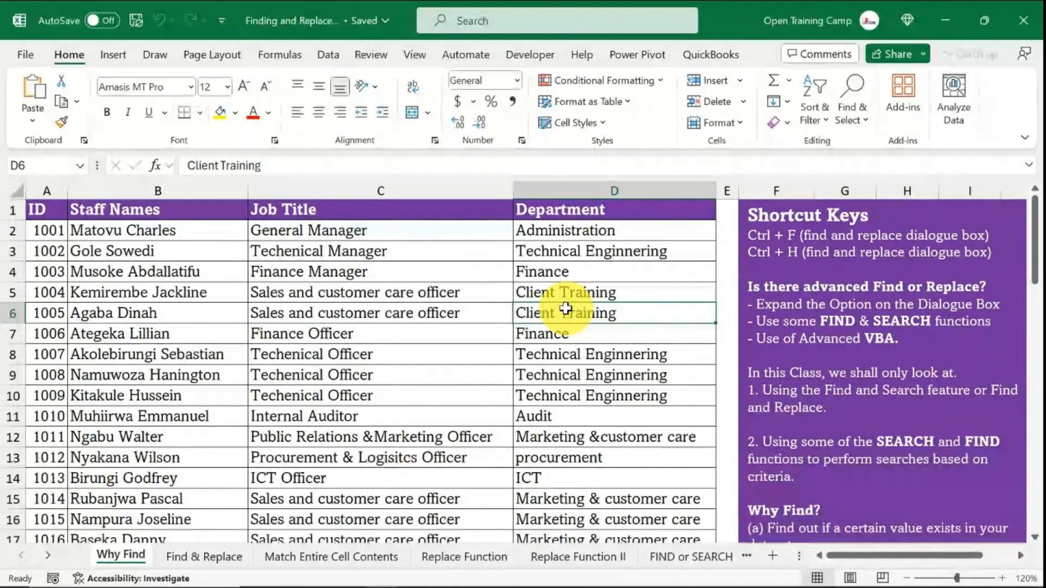
key(ctrl+f)
text(Technic)
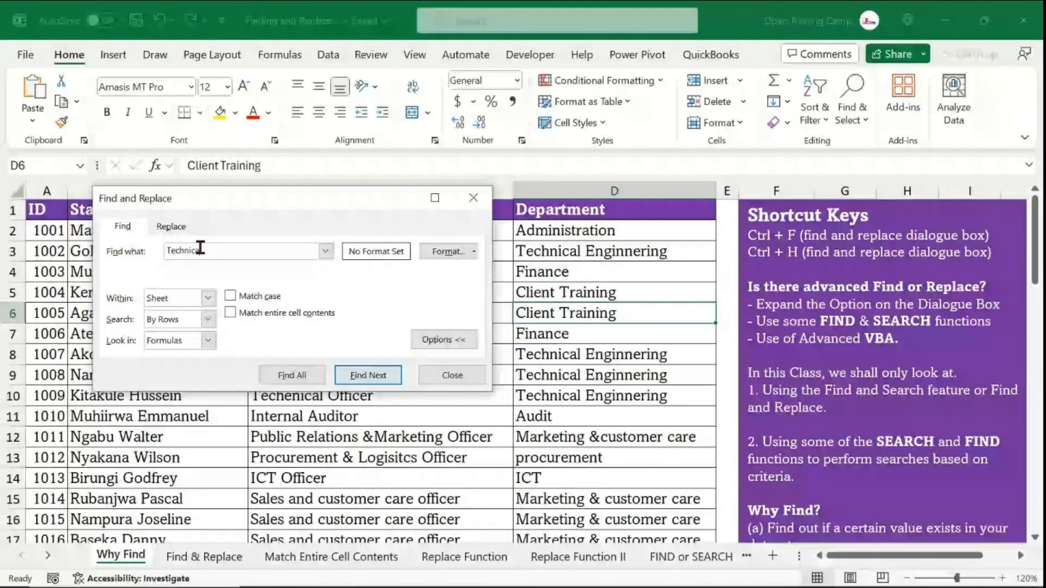
text(al Engi)
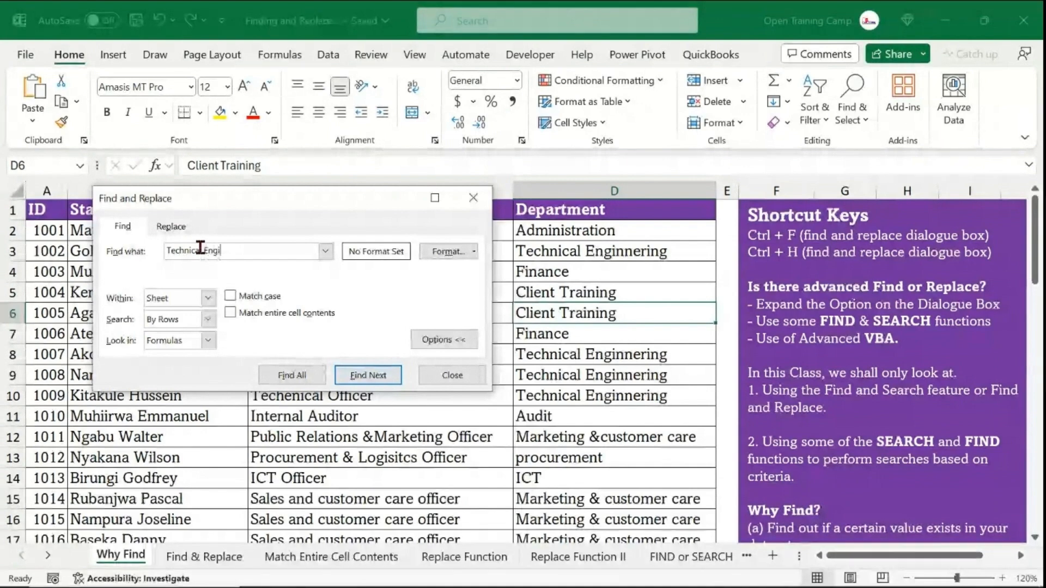
text(nnering)
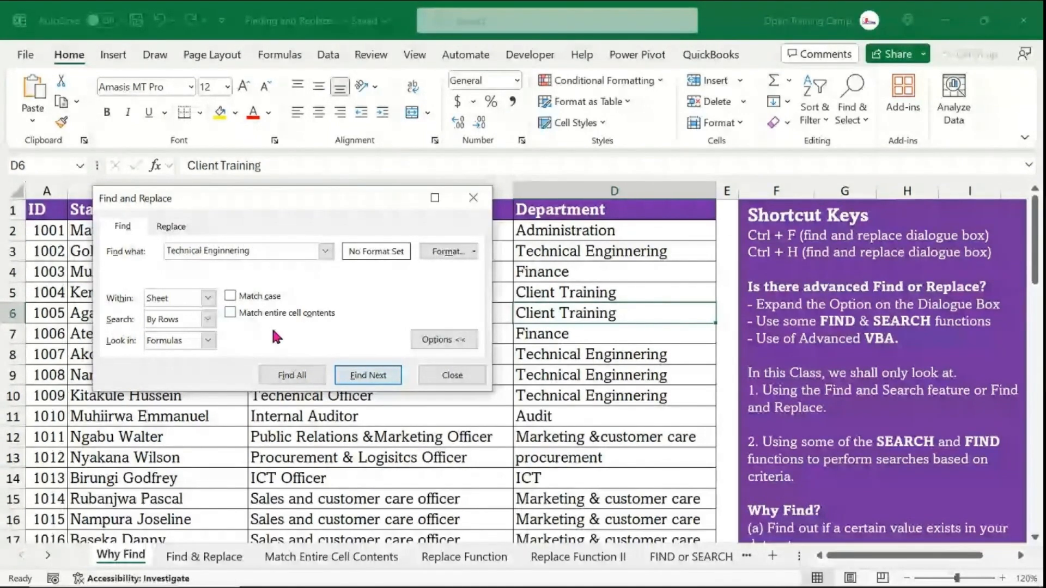
drag(324, 206, 324, 197)
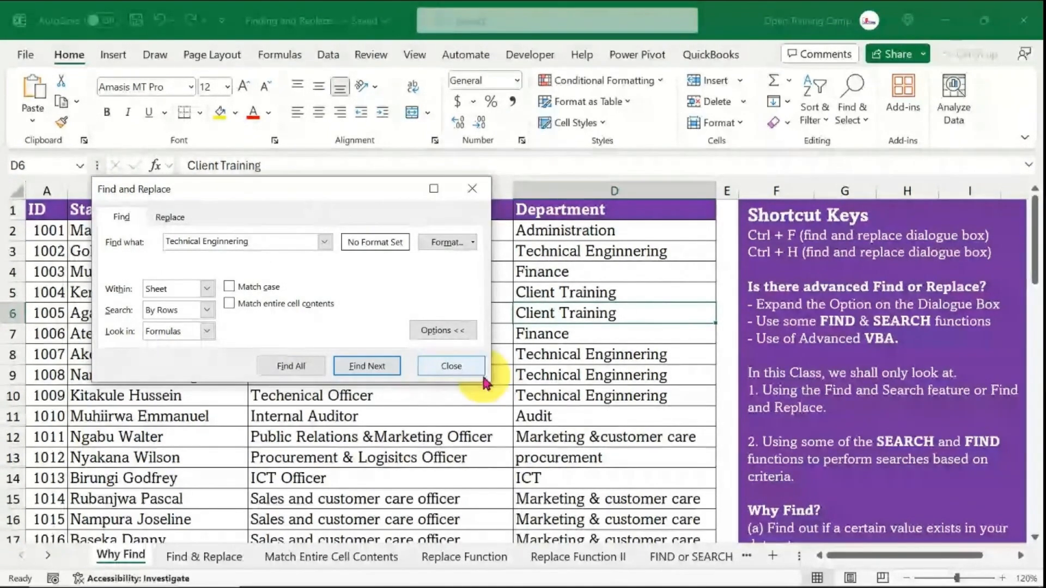
- Step through the Technical Enginnering matches one at a time and collapse the dialog's options
click(365, 369)
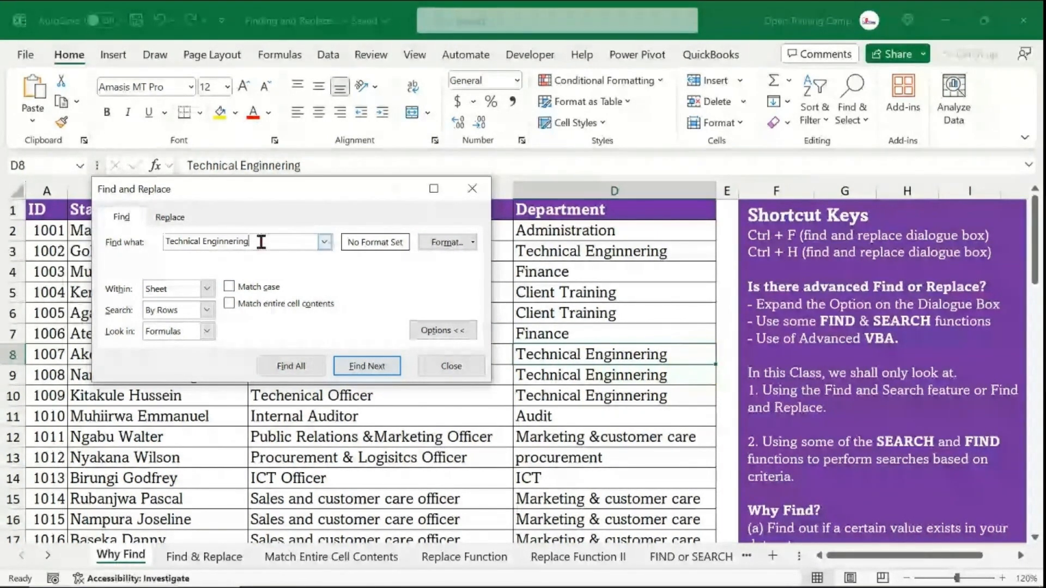
click(373, 368)
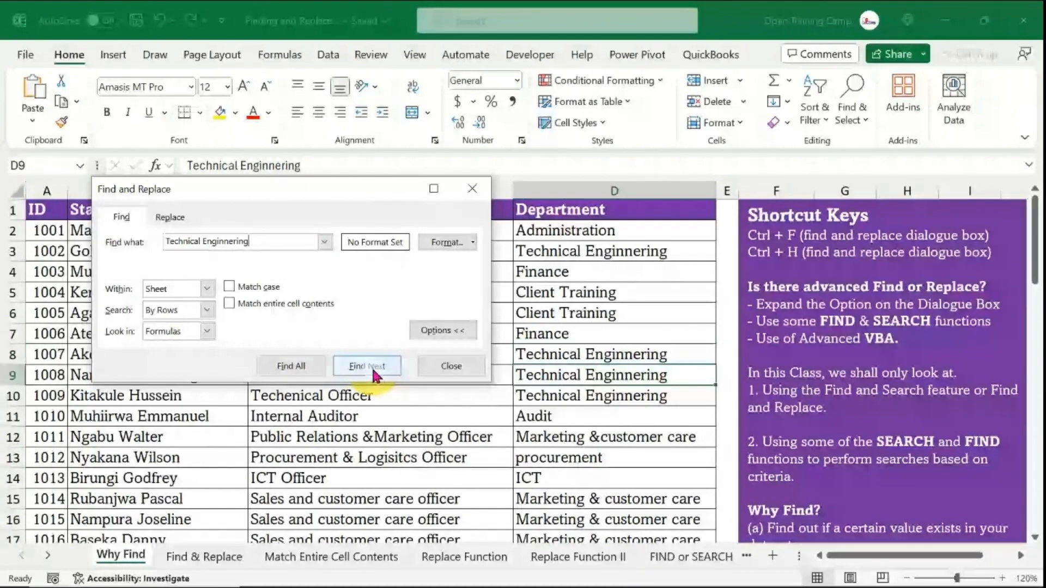
click(364, 366)
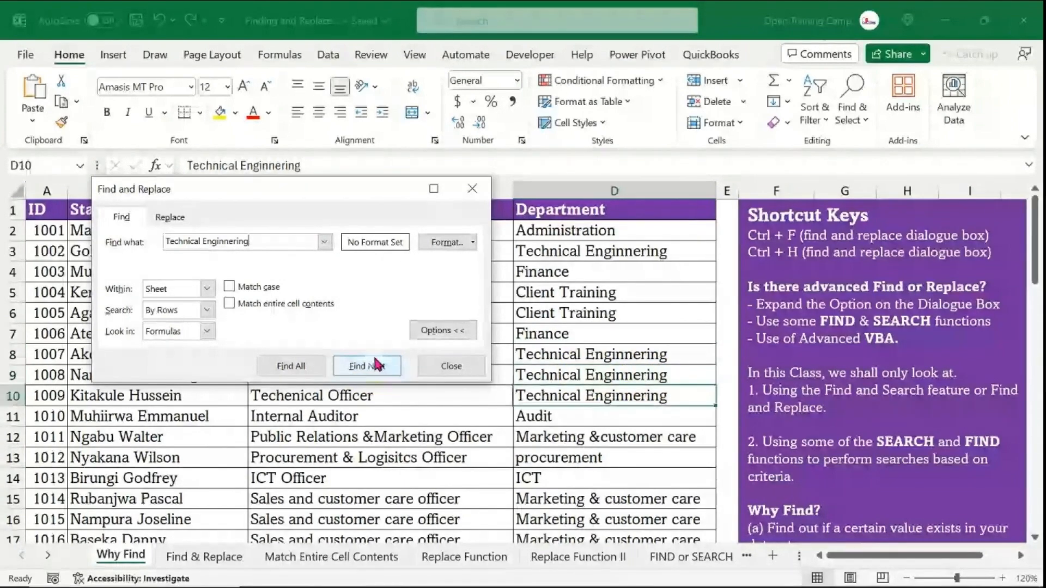
click(376, 365)
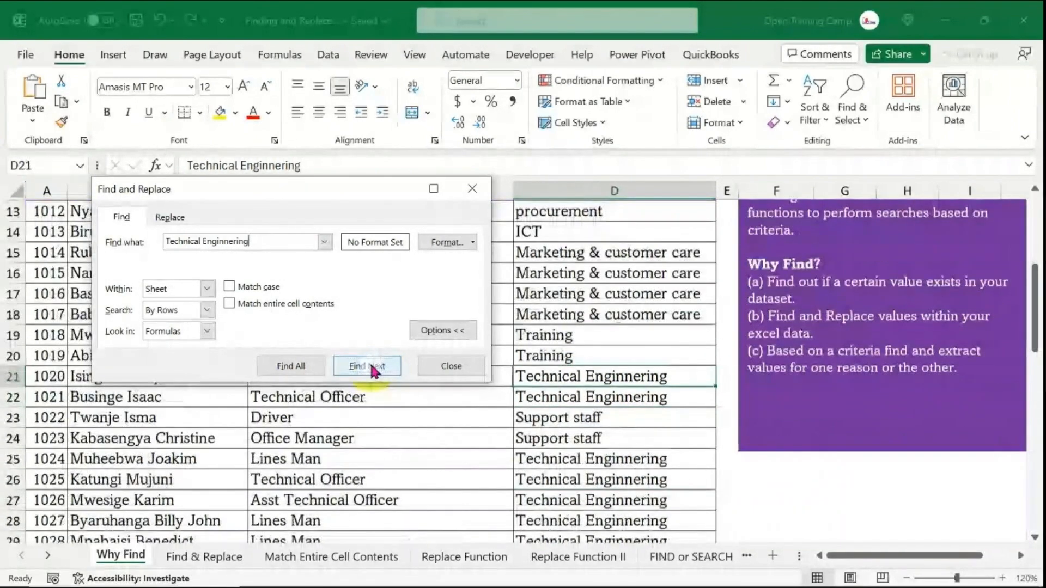
click(370, 368)
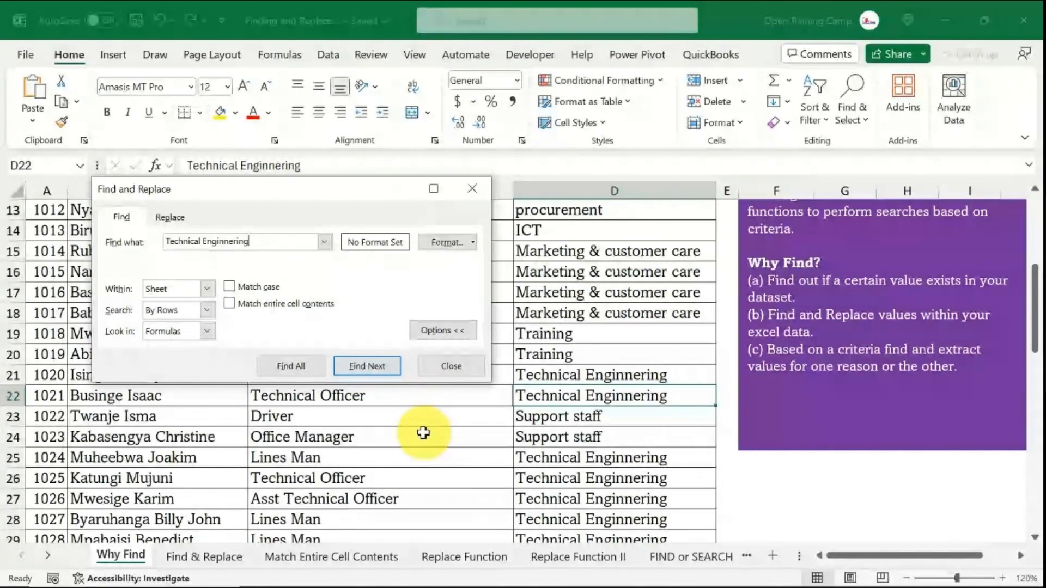
click(443, 330)
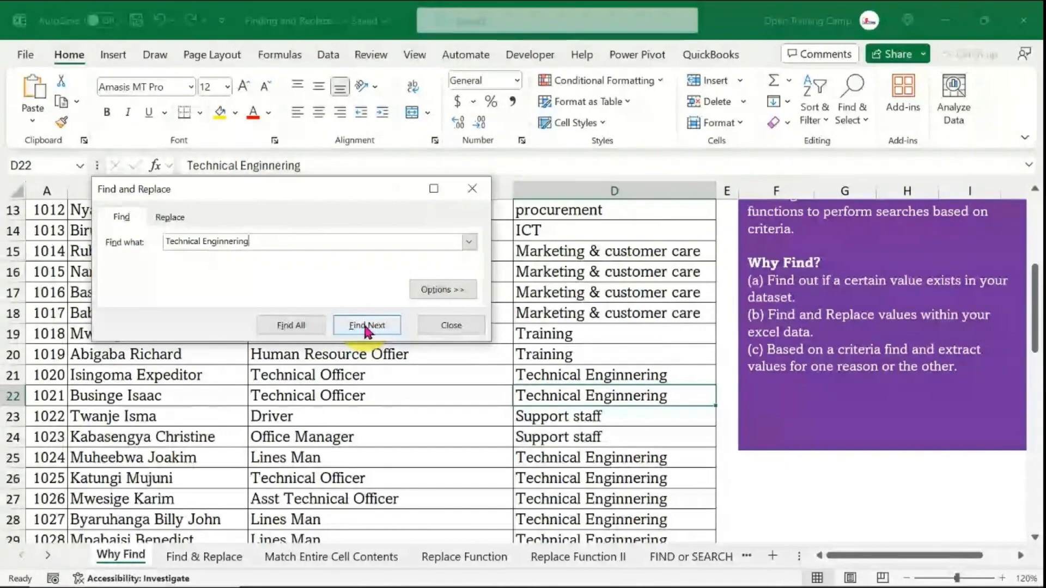
- Find all Technical Enginnering cells and select every match in the enlarged result list
click(291, 327)
drag(490, 422, 498, 540)
scroll(343, 444, down, 4)
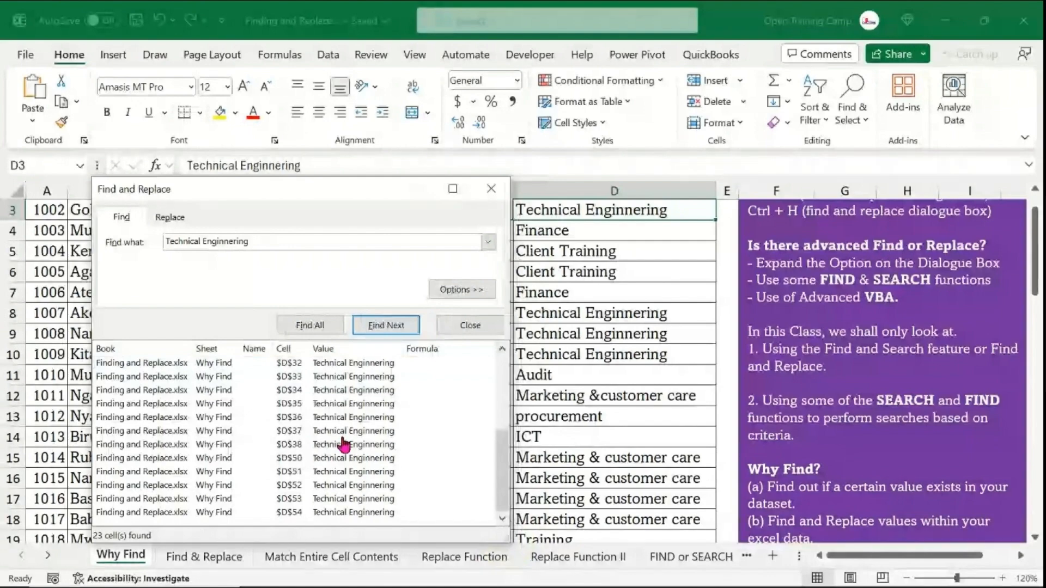
scroll(343, 444, up, 3)
scroll(343, 445, up, 1)
click(155, 363)
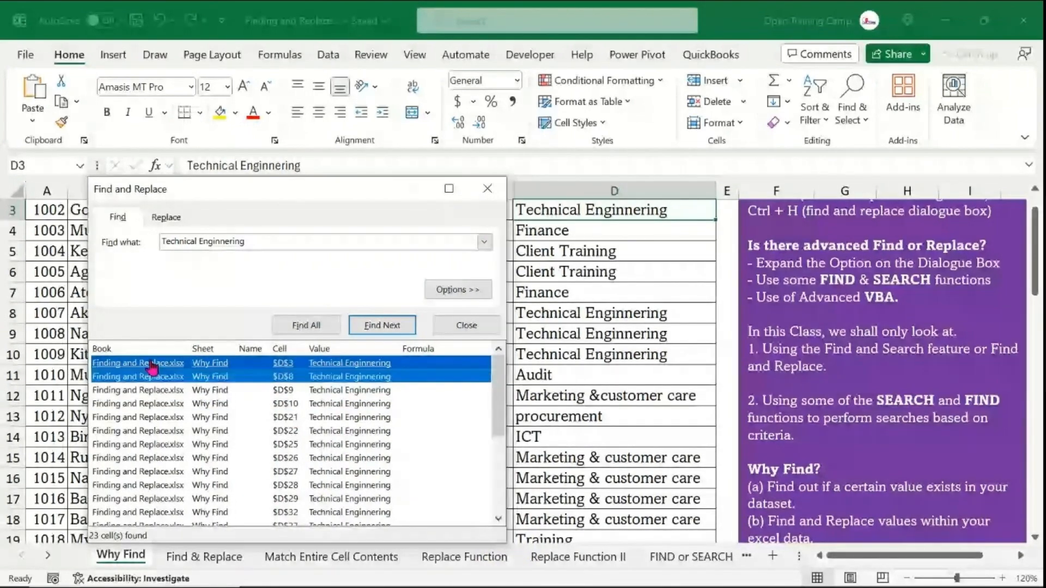
key(shift+Down)
key(shift+Down)
key(shift+Down)
key(shift+Down)
key(ctrl+a)
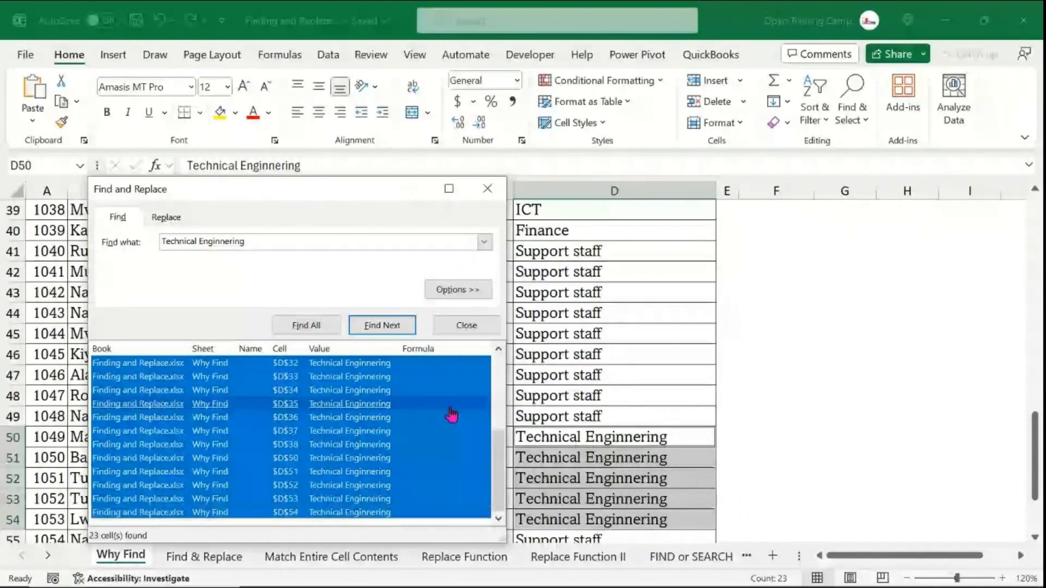
scroll(669, 430, up, 4)
scroll(669, 421, up, 4)
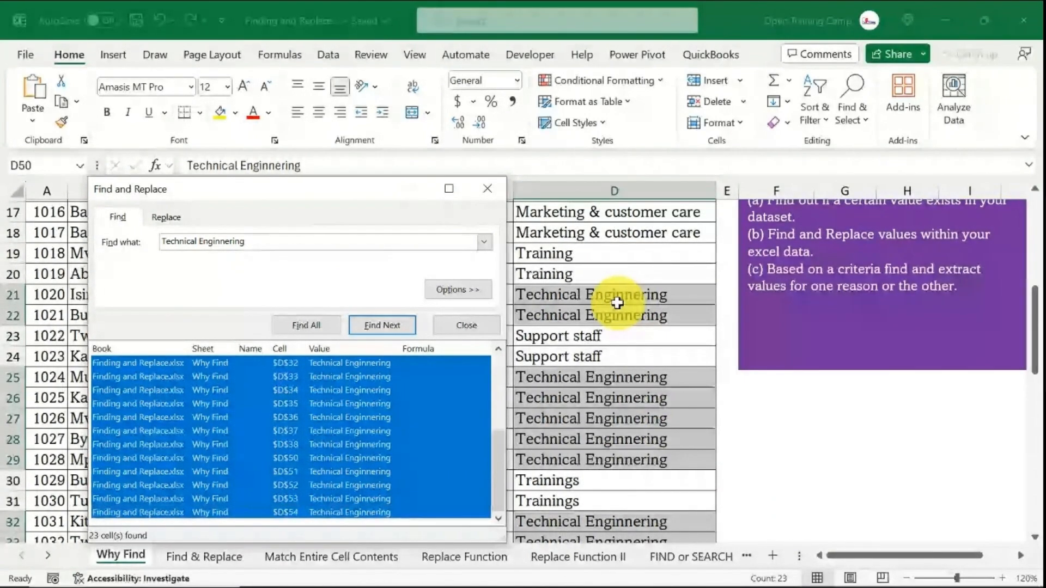
scroll(615, 300, up, 5)
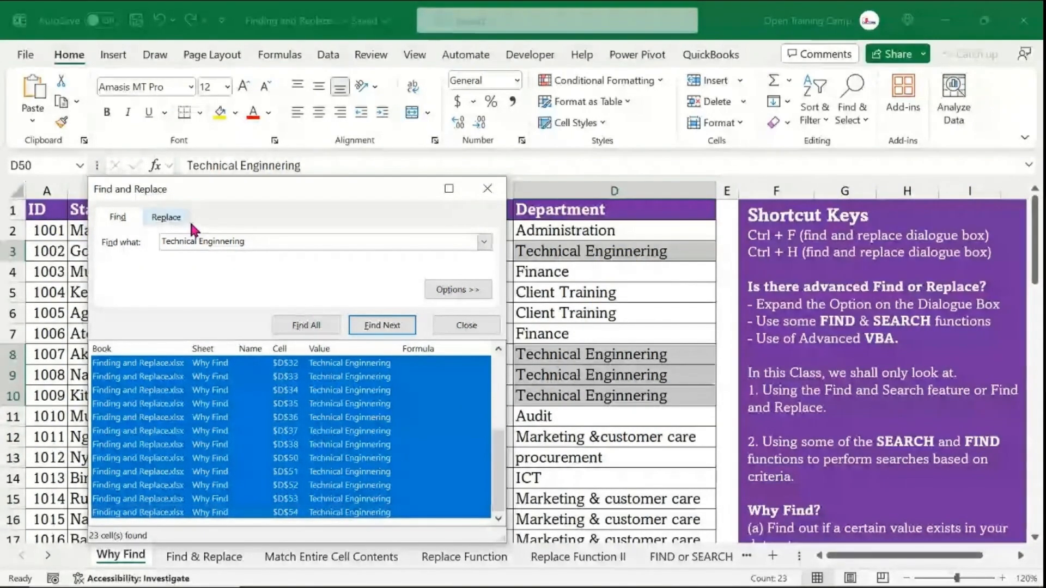
- Replace all Technical Enginnering entries with Engineering on the Replace tab
click(166, 217)
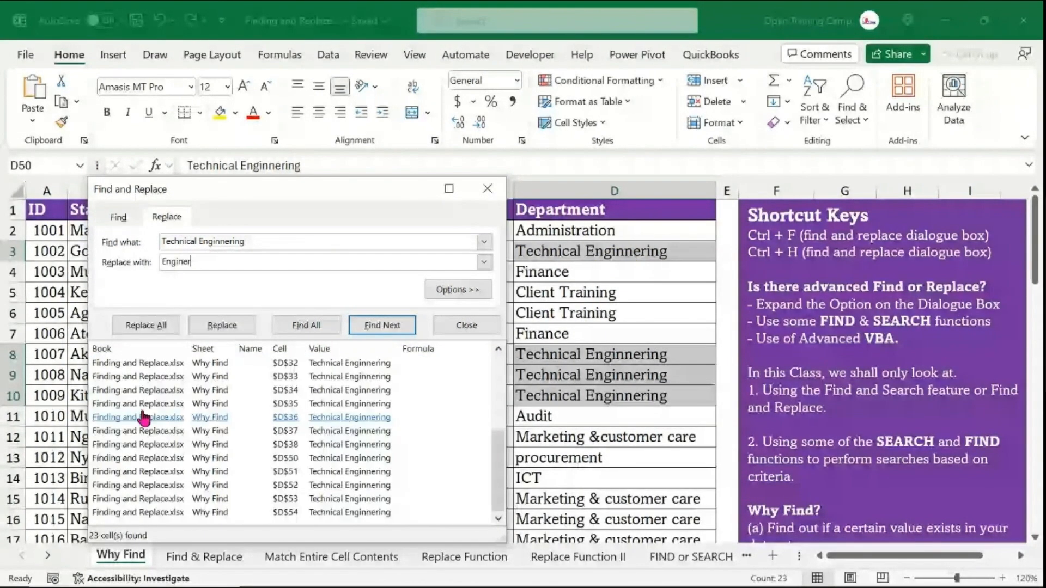
text(Engineering)
click(140, 327)
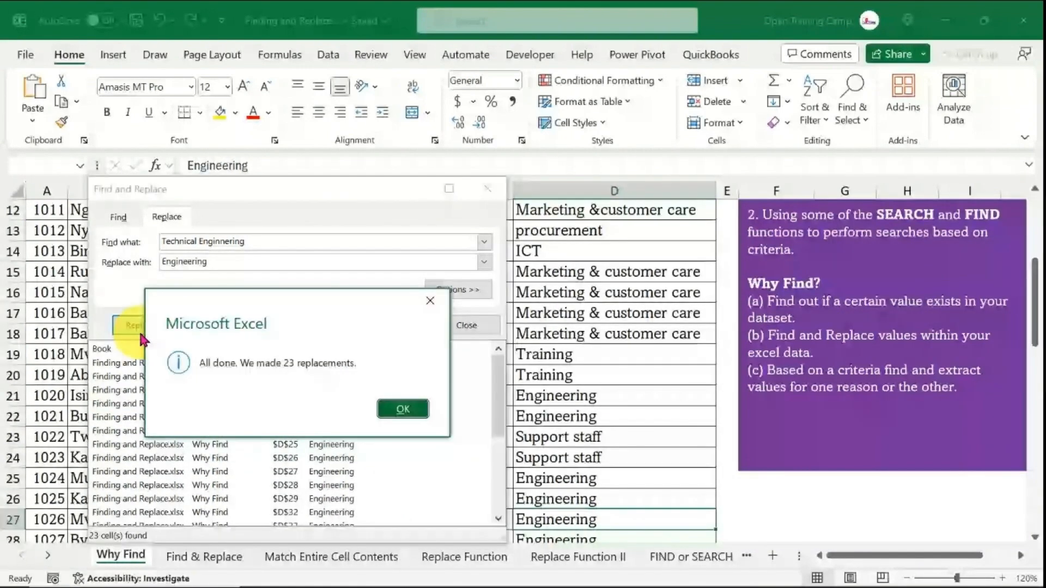
drag(284, 300, 302, 249)
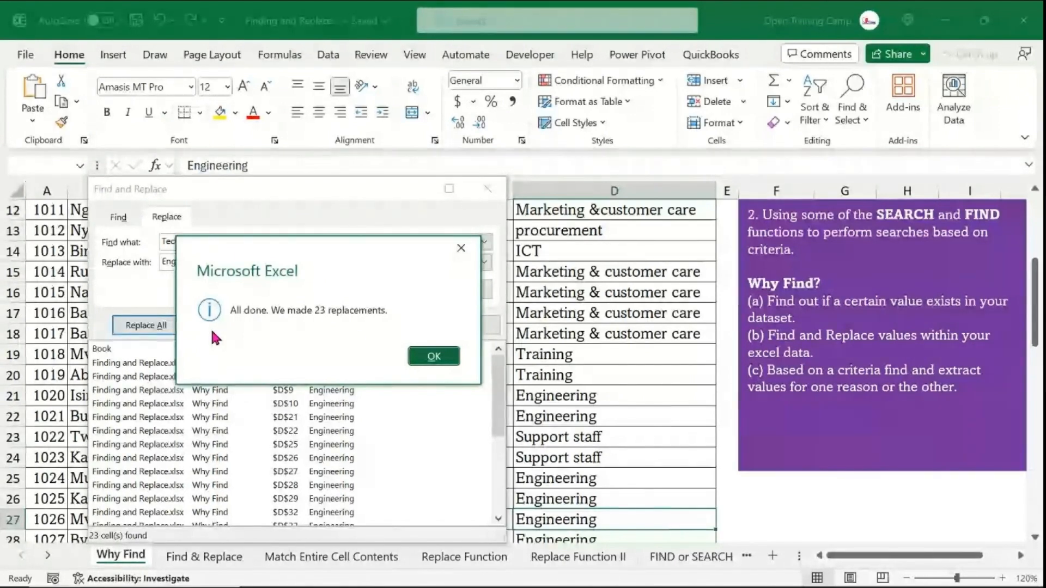
click(434, 357)
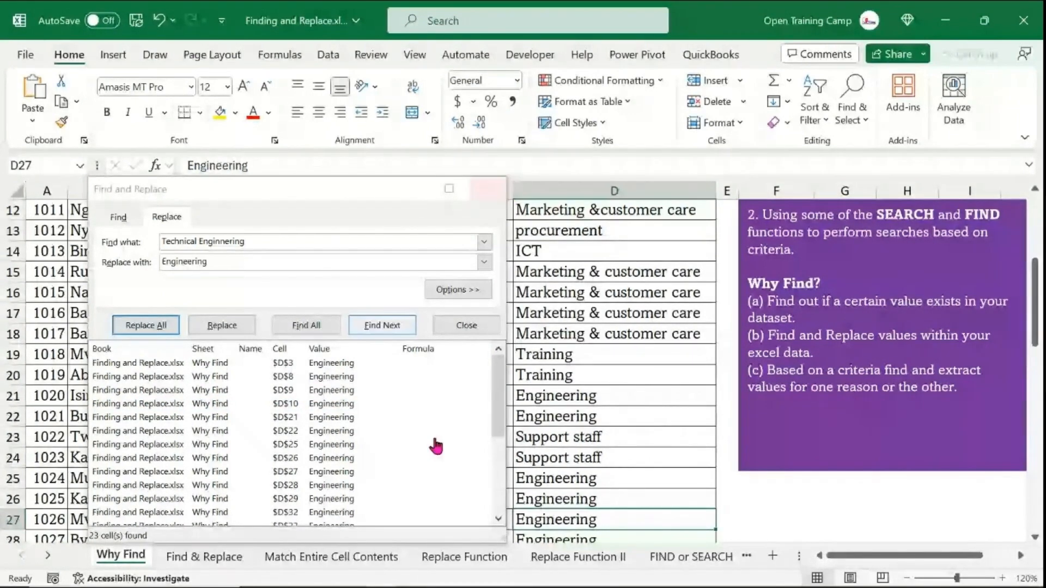
click(118, 217)
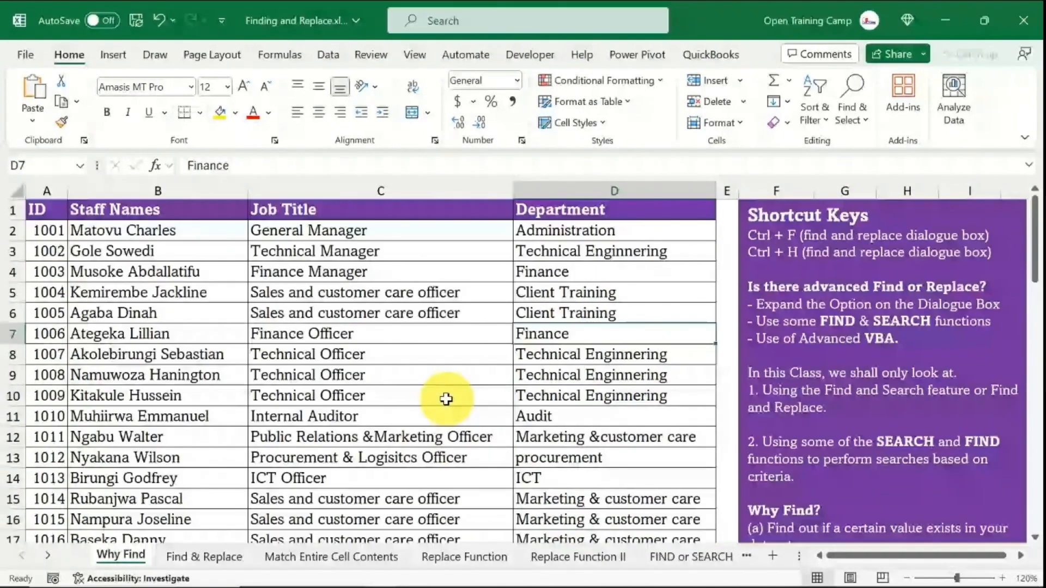
click(444, 396)
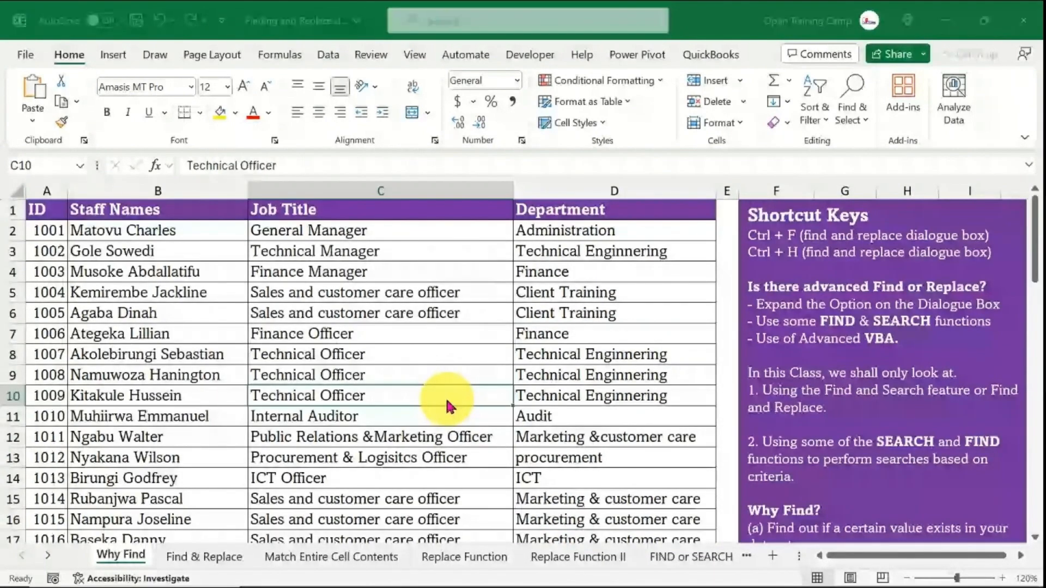
key(ctrl+h)
drag(278, 254, 349, 263)
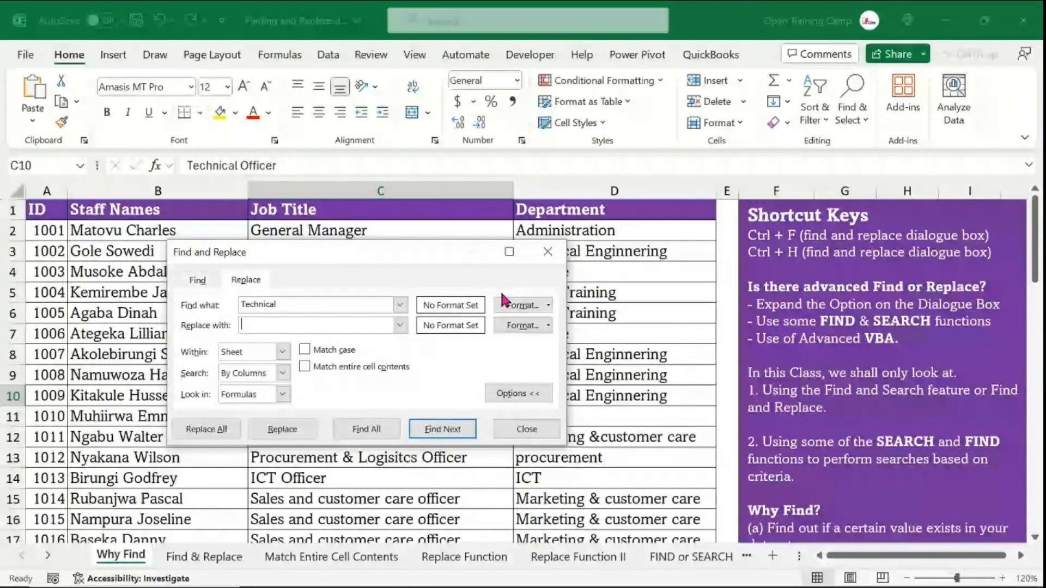
click(548, 251)
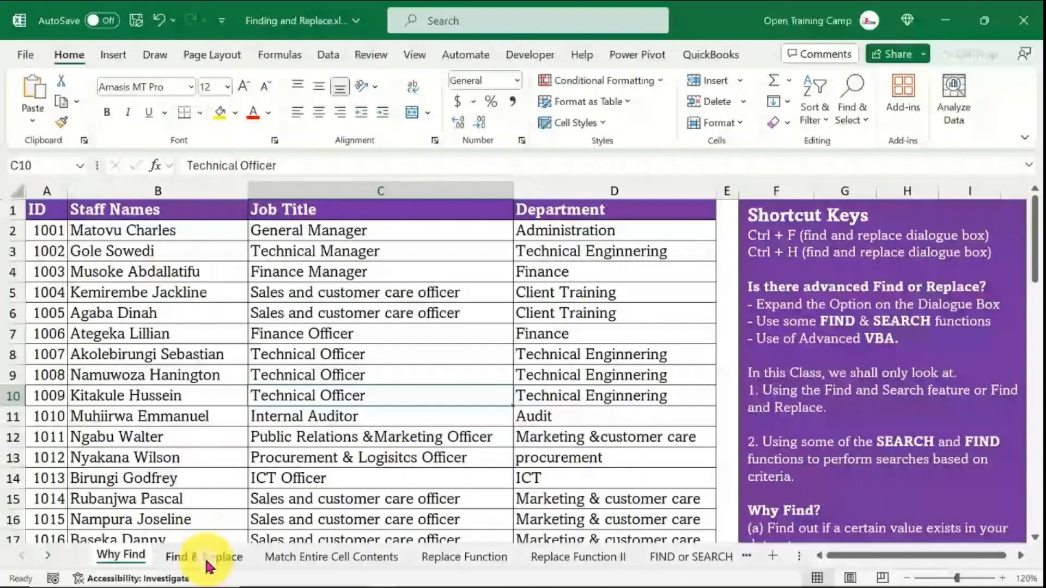
- On the Find & Replace sheet, open the Find and Replace dialog with its options expanded
click(204, 557)
click(459, 326)
scroll(444, 403, down, 5)
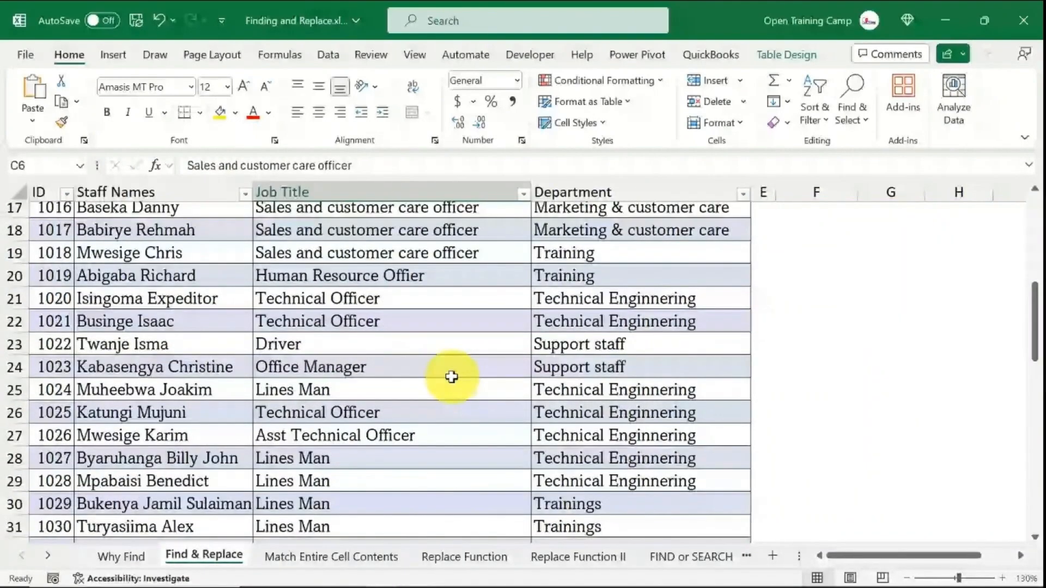
scroll(449, 376, up, 5)
scroll(452, 378, up, 1)
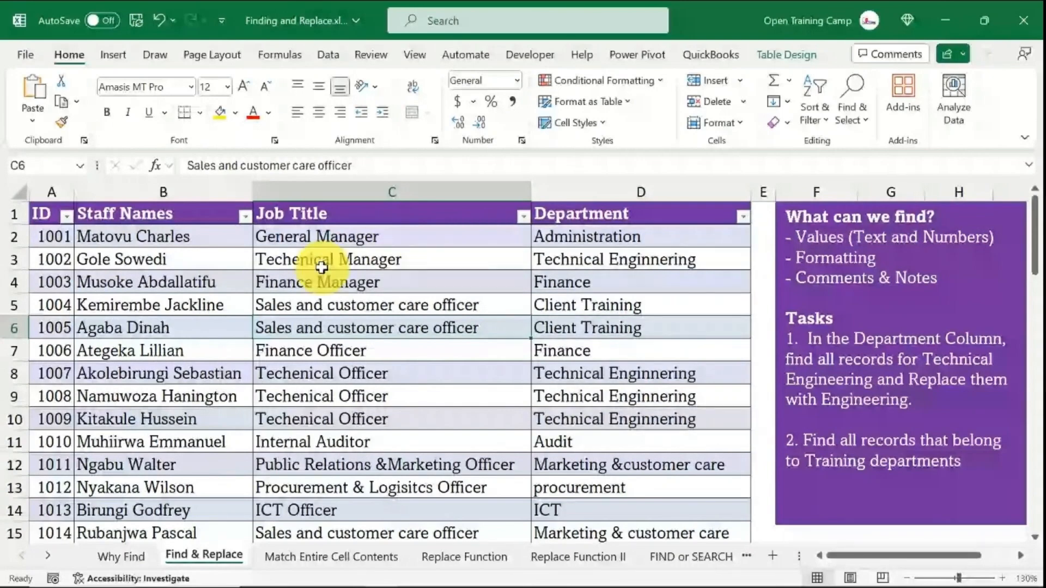
click(303, 303)
key(ctrl+h)
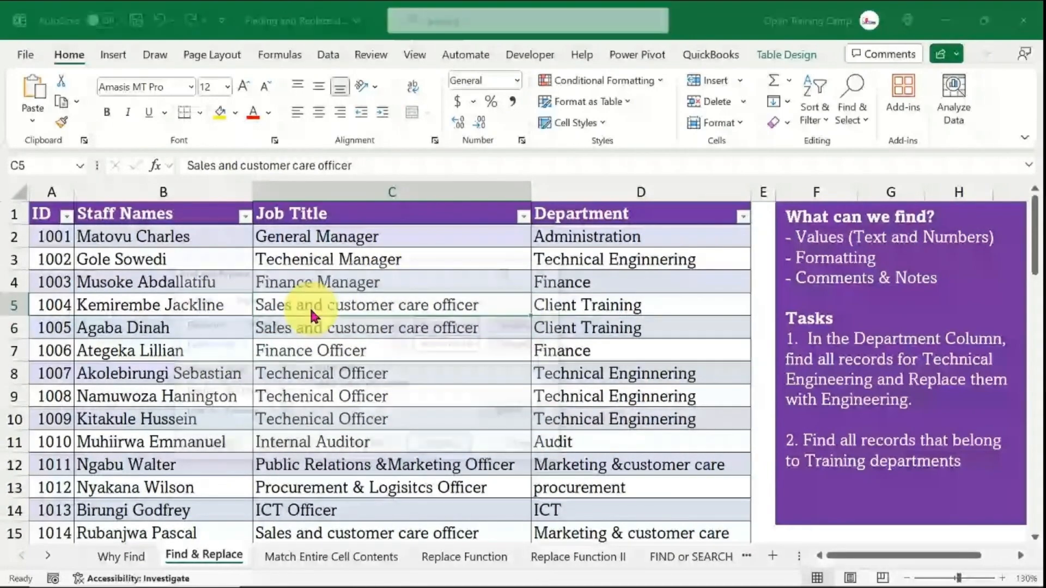
click(197, 298)
click(516, 412)
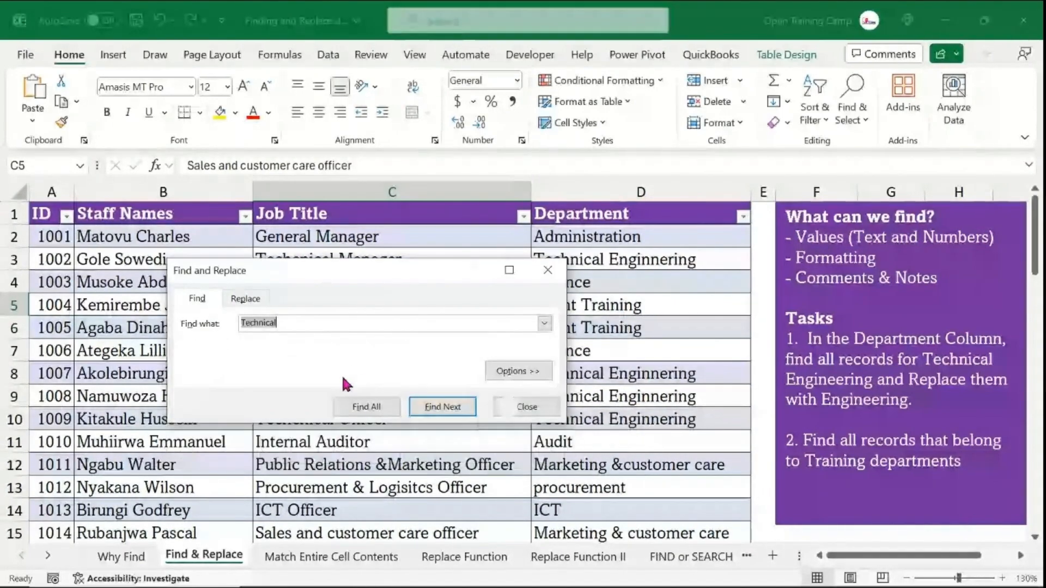
click(521, 370)
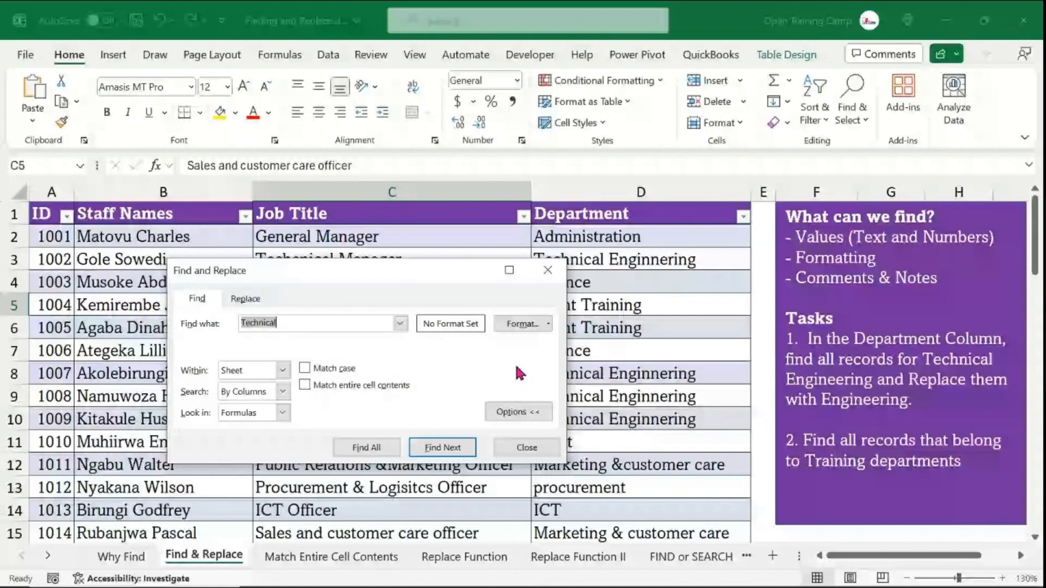
- Switch to the Replace tab and clear the Find what text
drag(332, 263, 274, 236)
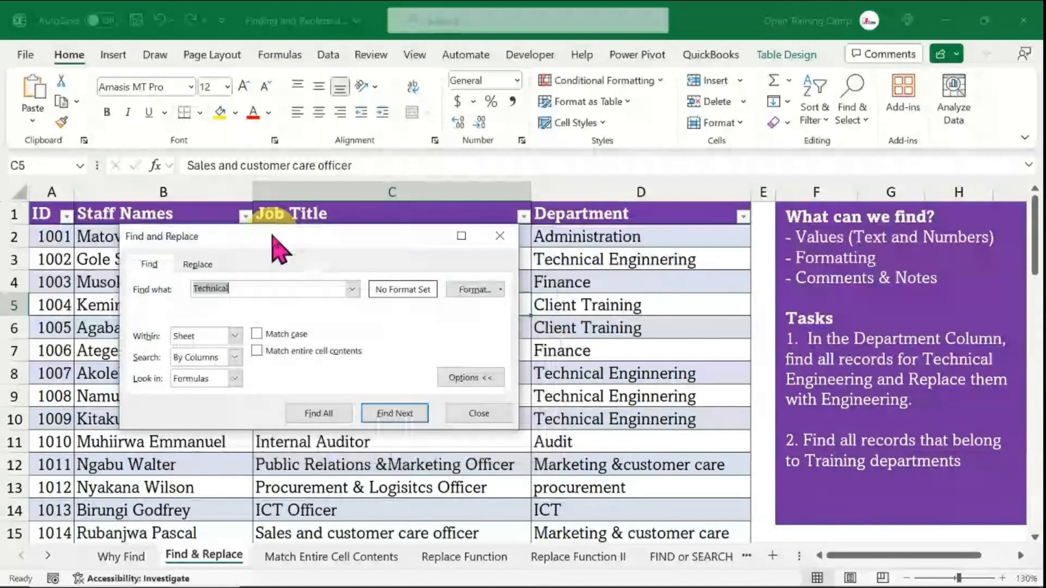
click(198, 265)
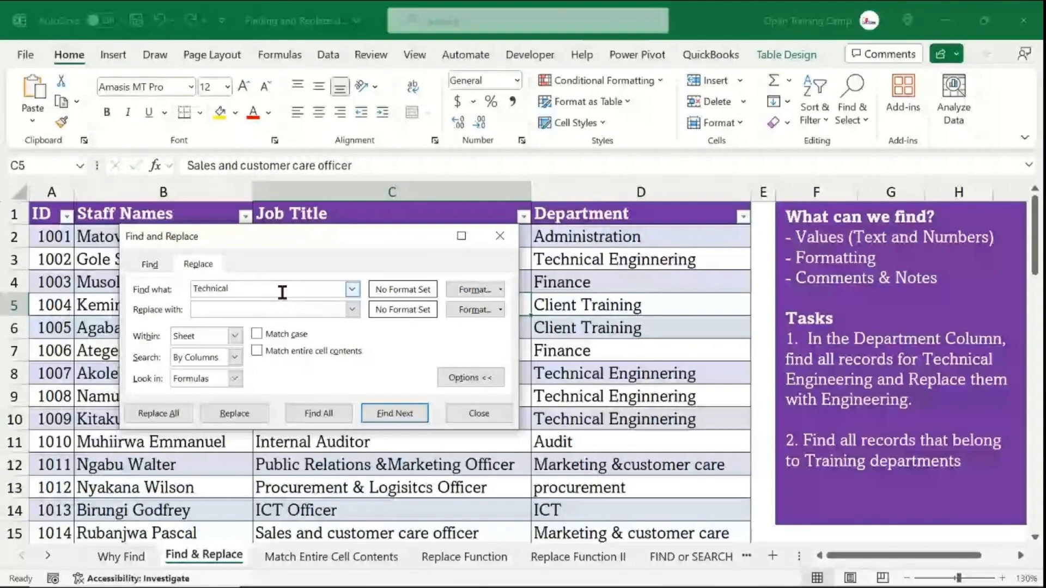
drag(229, 288, 173, 292)
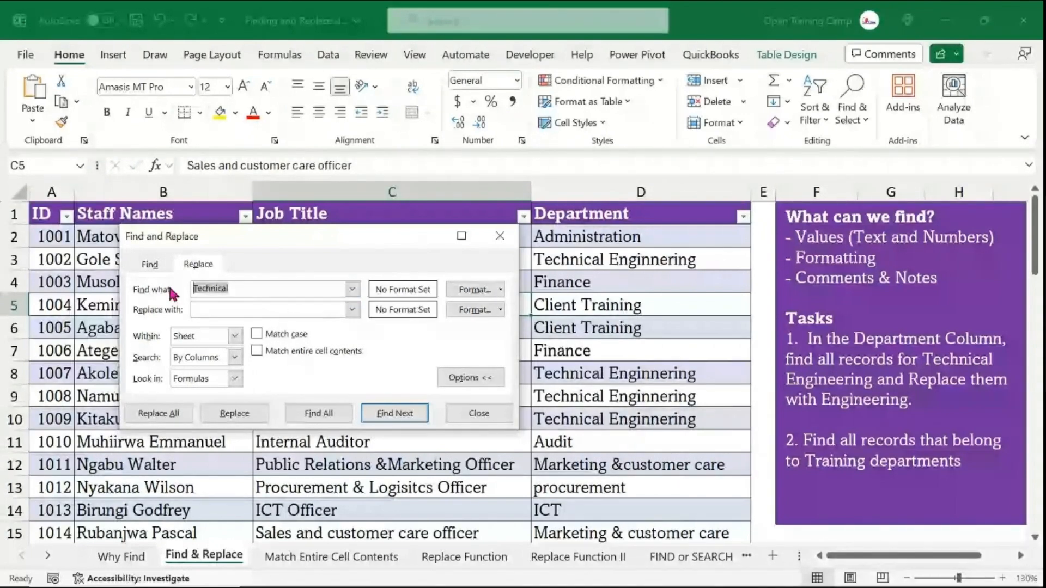
key(BackSpace)
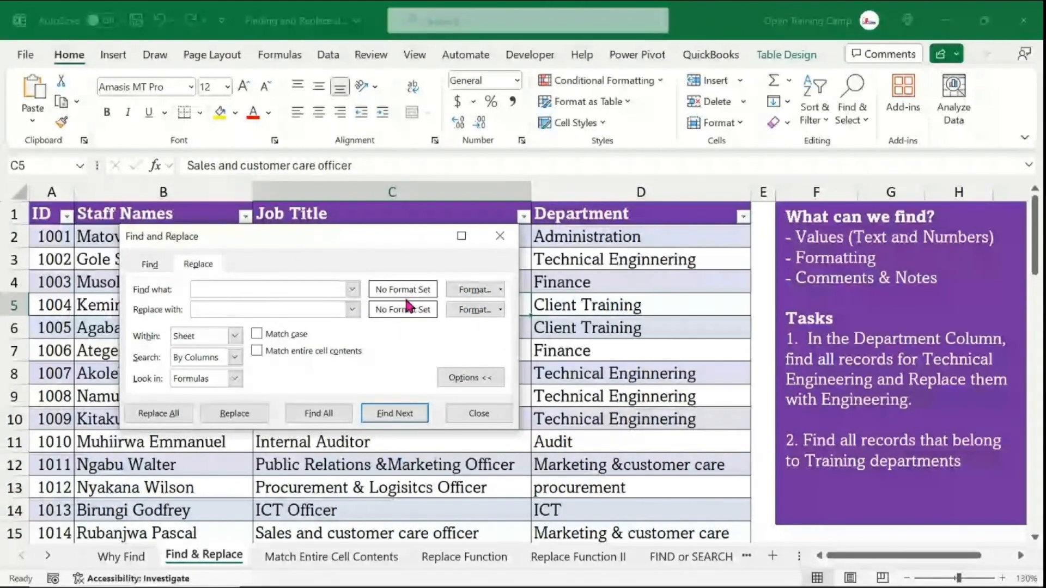
- Set the Find what format by choosing it from the Department header cell, then close the dialog
click(475, 293)
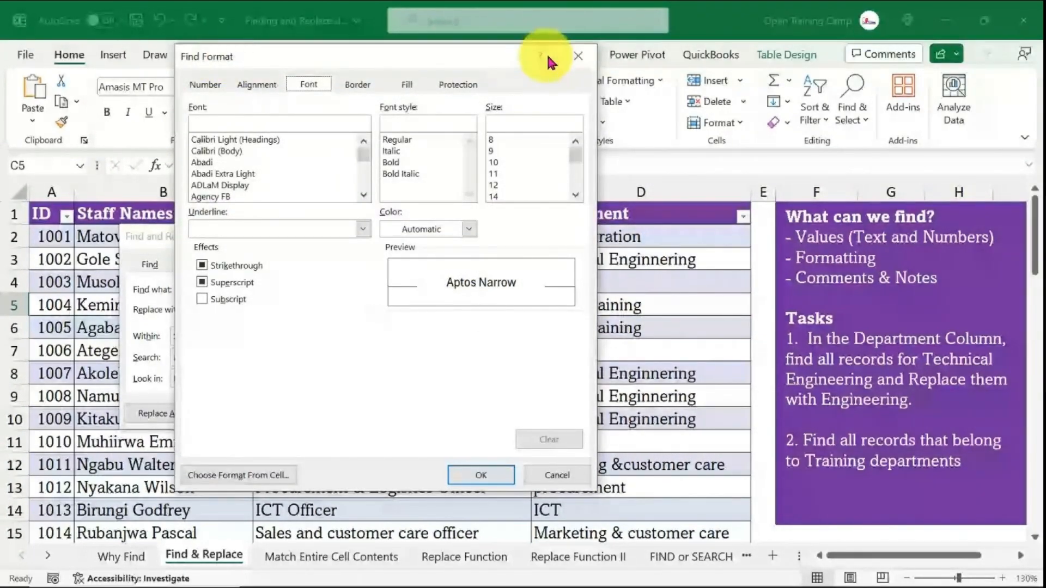
click(578, 55)
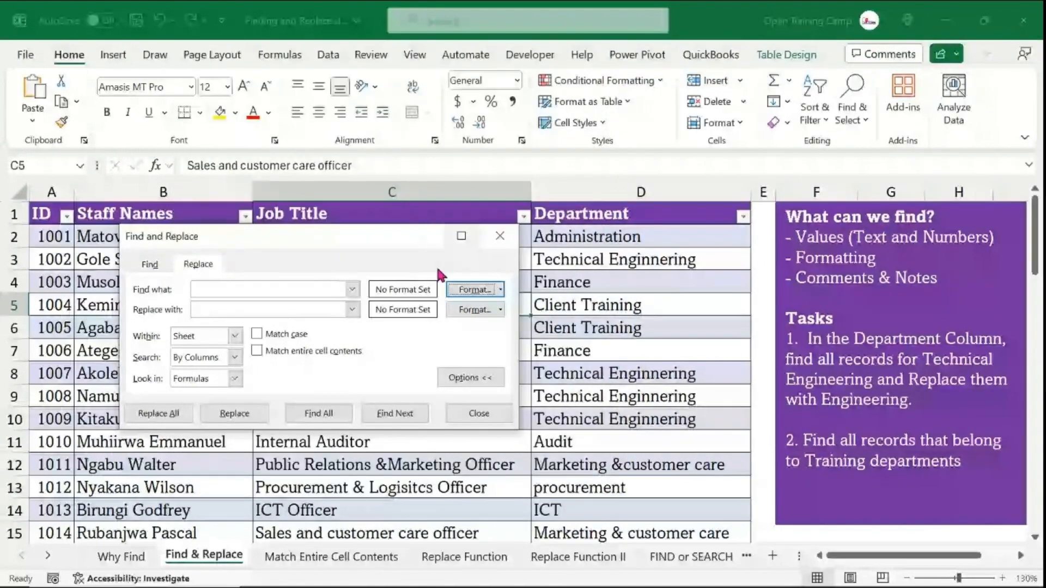
click(500, 292)
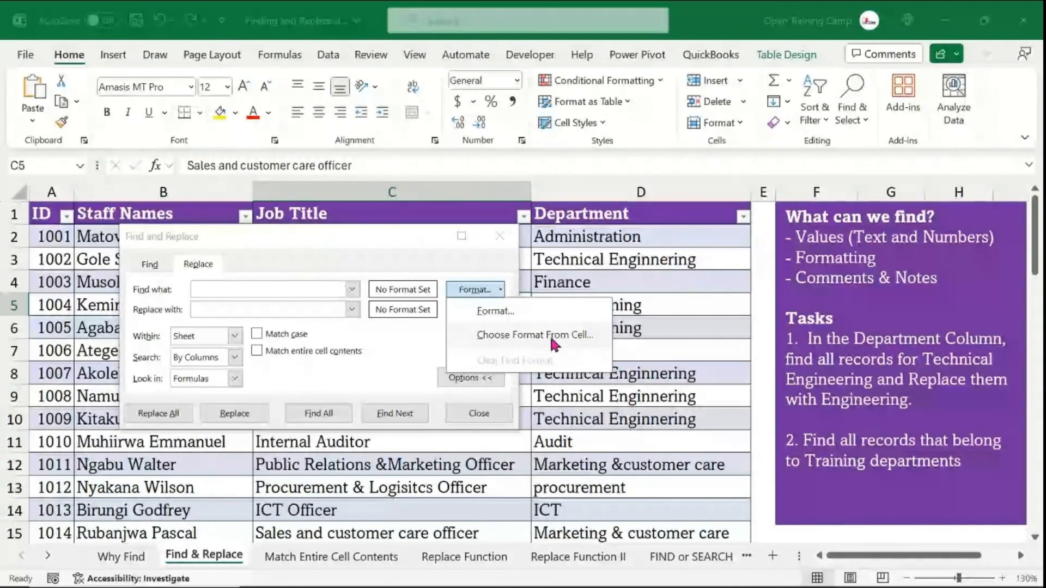
click(493, 337)
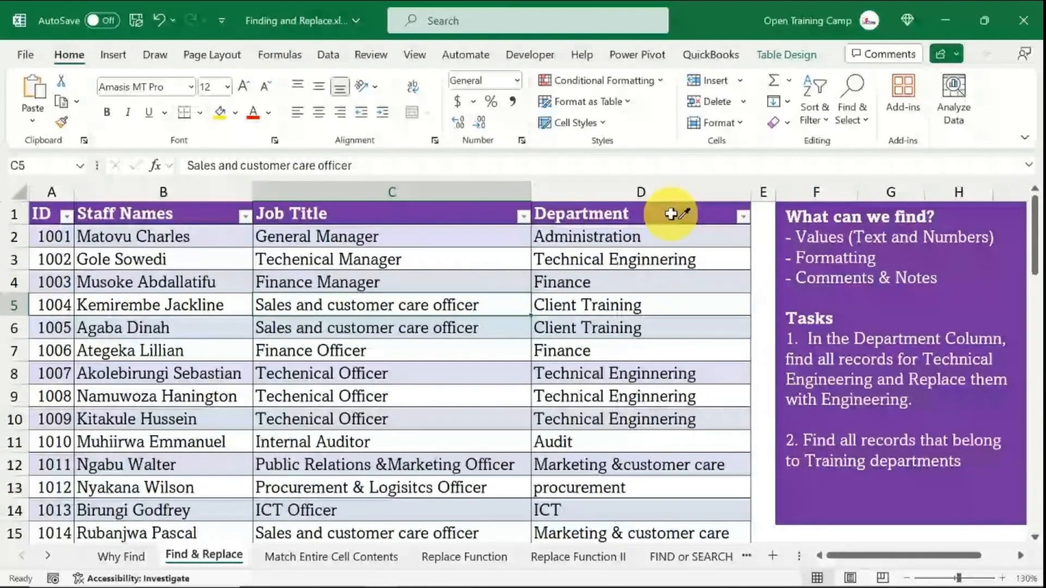
click(689, 227)
key(ctrl+h)
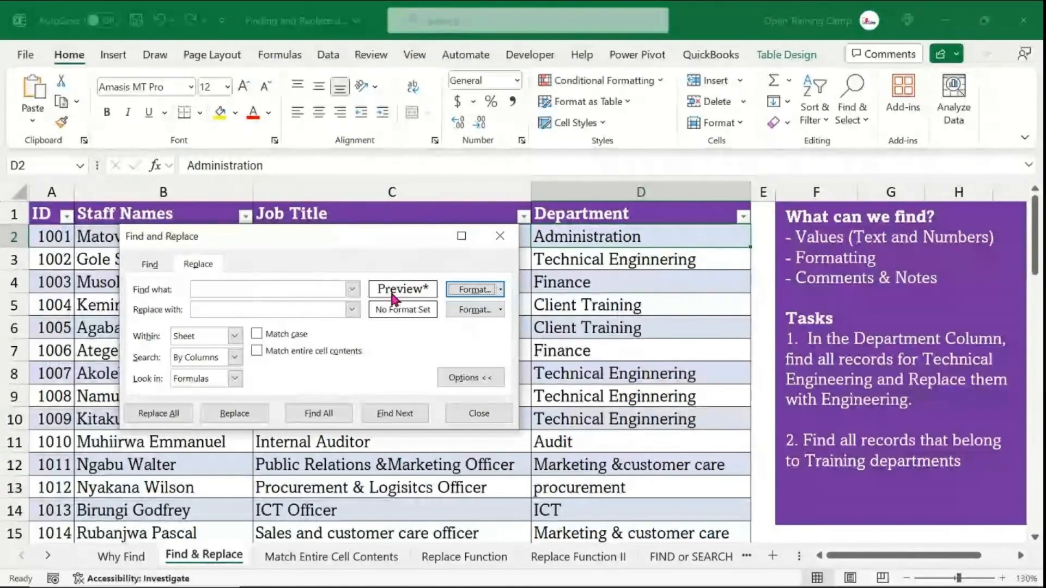
click(505, 239)
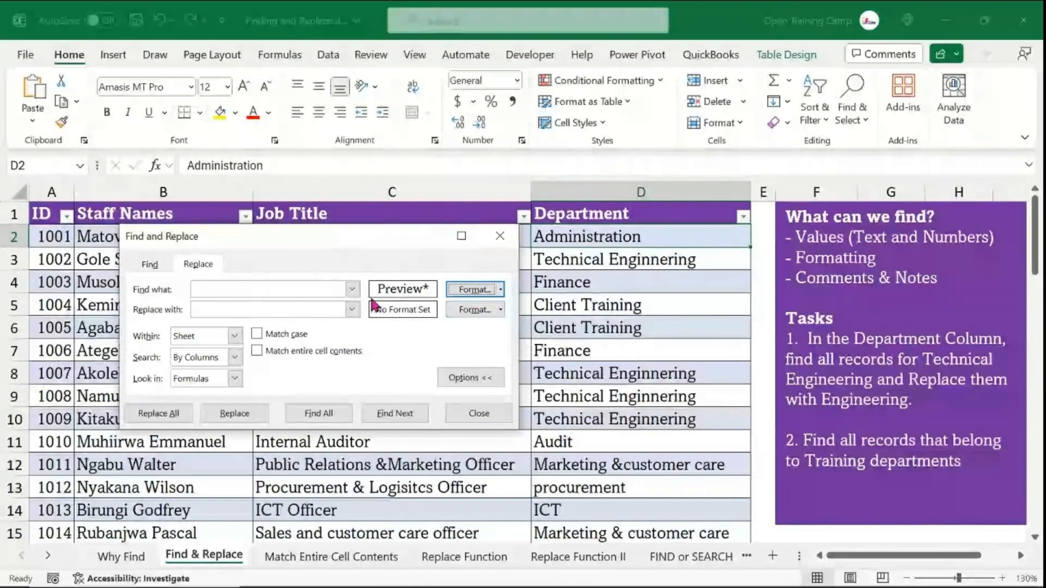
click(501, 236)
- Clear the table style from the staff list table
click(379, 326)
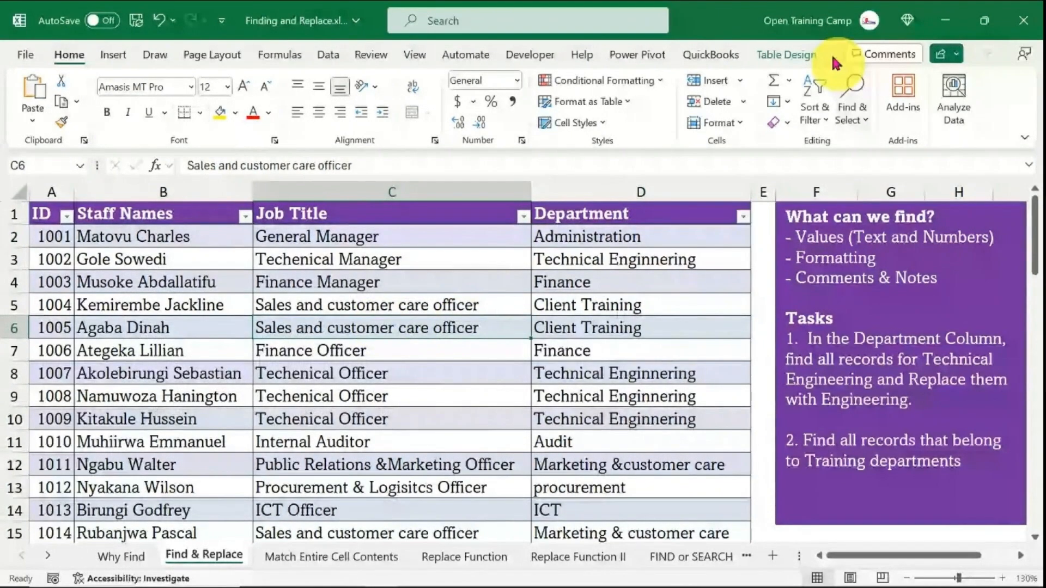
click(418, 281)
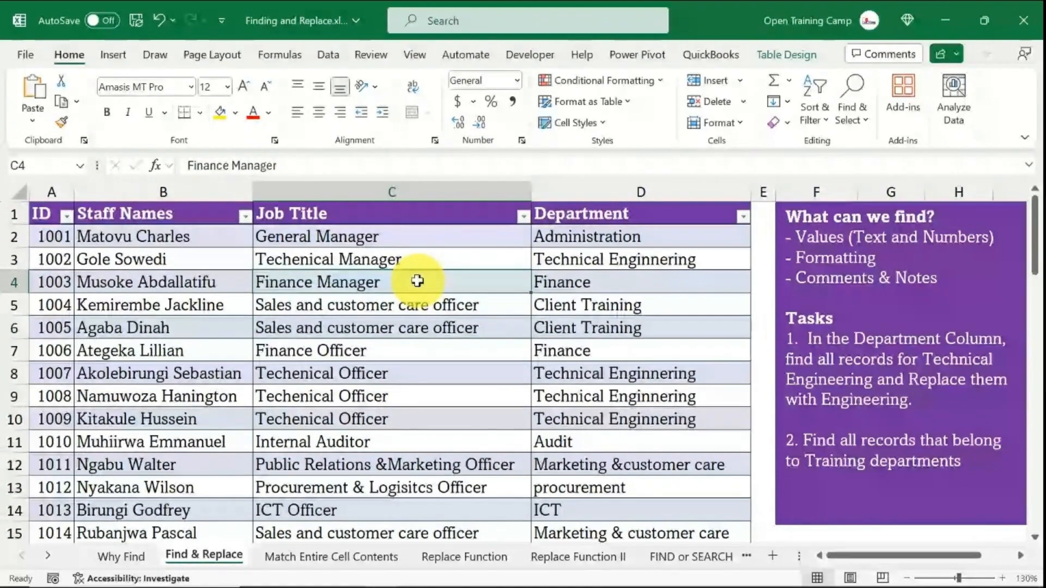
click(788, 58)
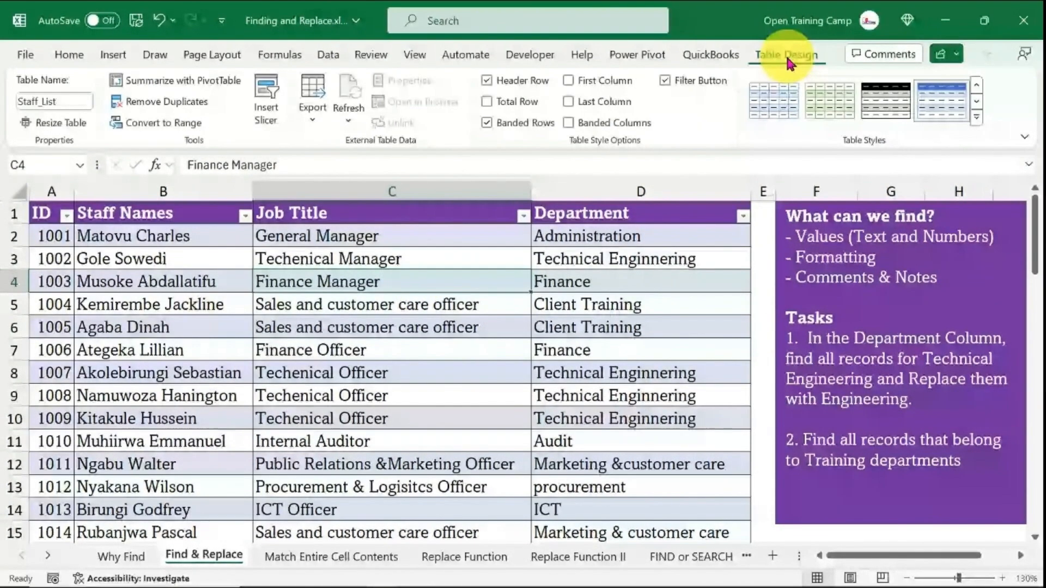
click(976, 116)
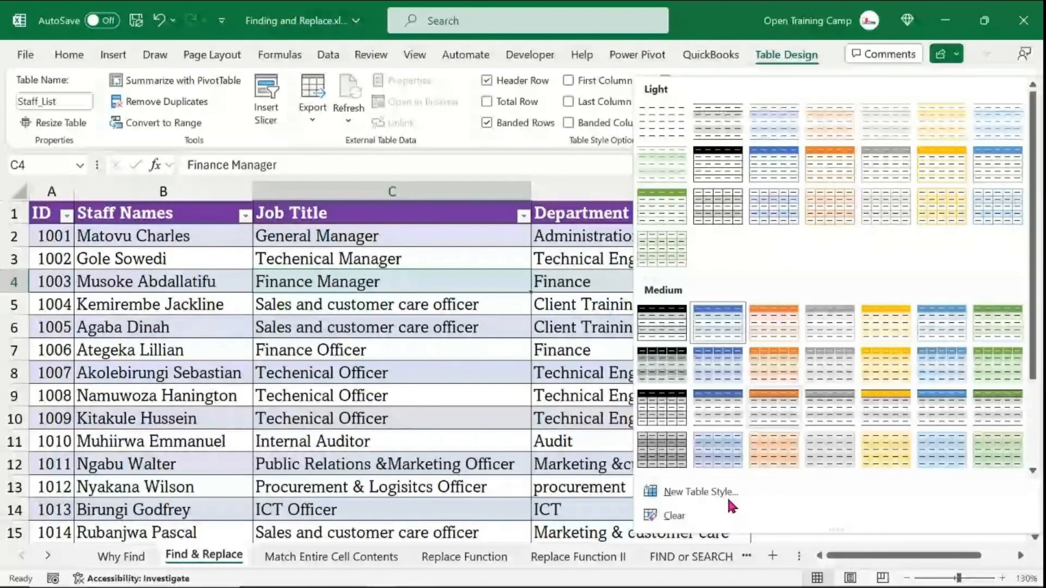
click(674, 517)
click(626, 297)
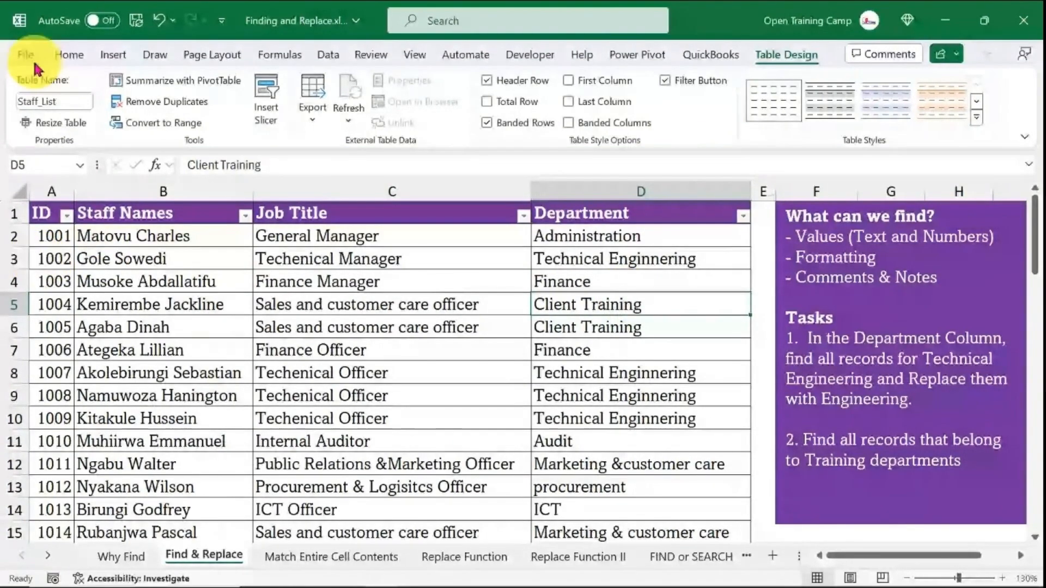
- Fill the row for ID 1002 with an orange background
click(68, 55)
click(34, 255)
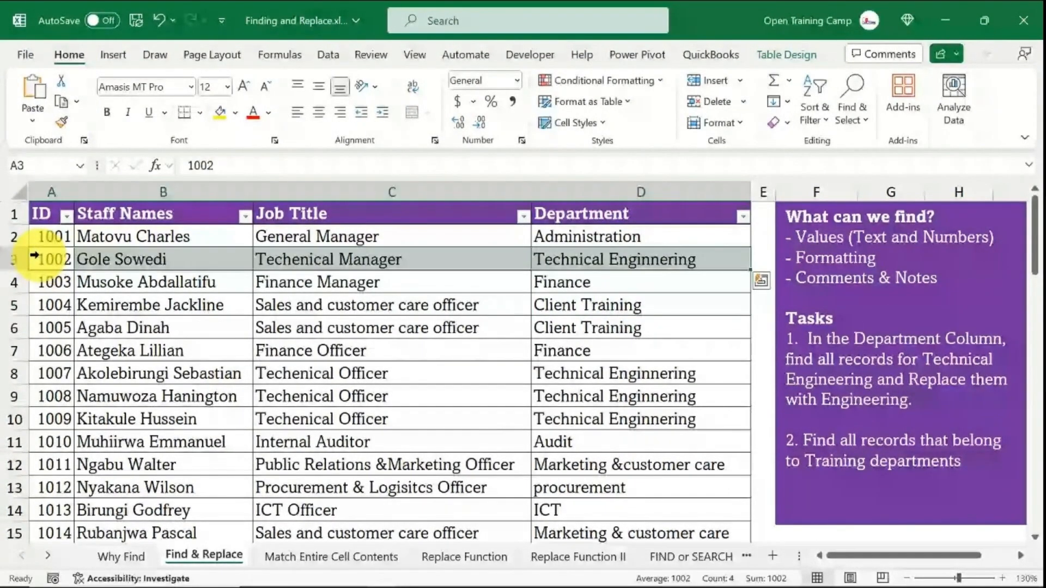
click(236, 115)
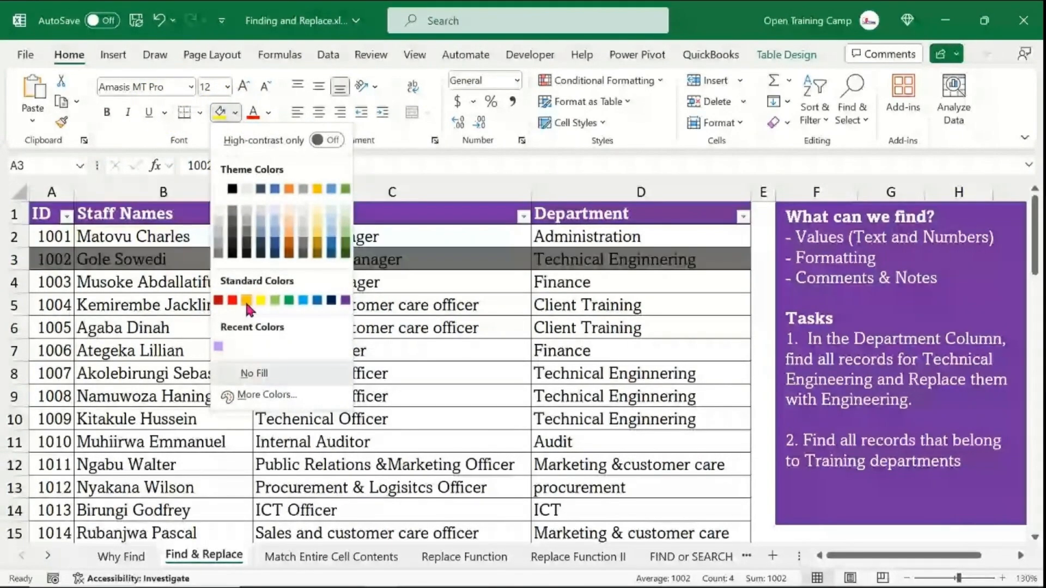
click(246, 301)
- Copy the orange fill with Format Painter onto the rows for IDs 1007, 1013, 1021, 1028, 1036, 1043, 1051 and 1056
drag(52, 259, 730, 251)
click(61, 121)
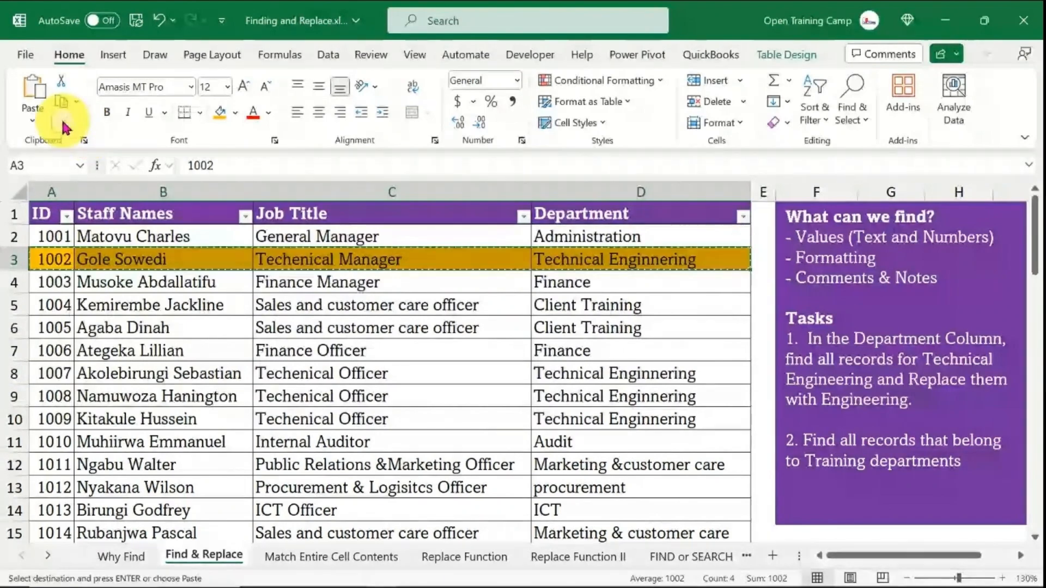
drag(54, 367, 627, 373)
click(62, 119)
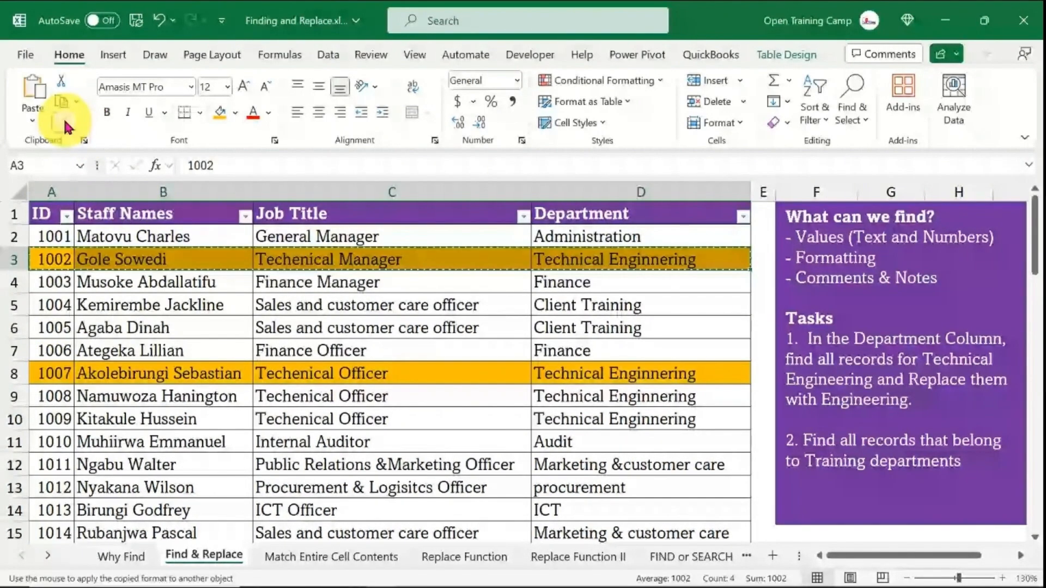
scroll(122, 339, down, 3)
click(55, 334)
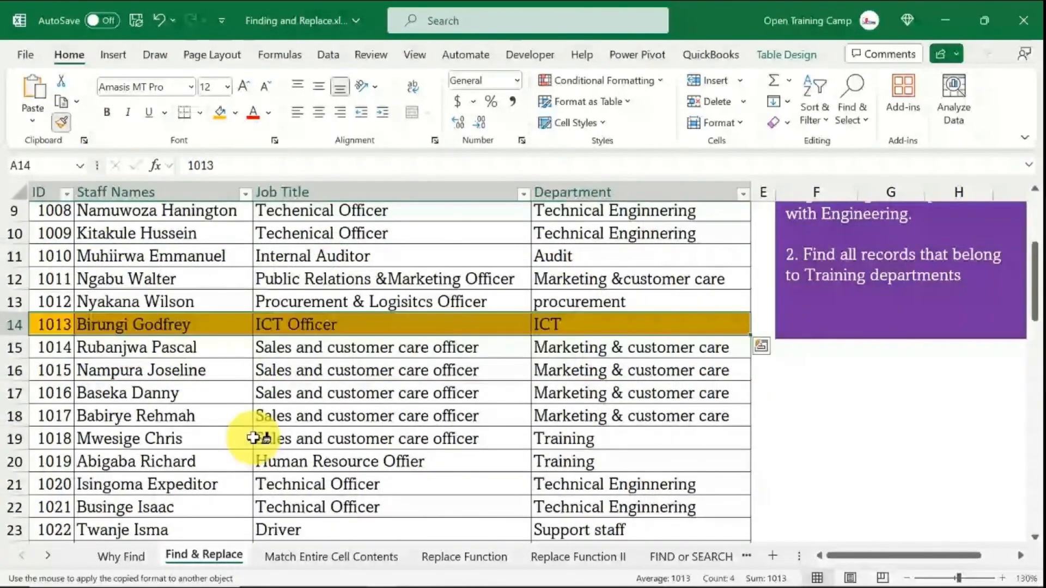
scroll(256, 435, down, 3)
drag(524, 319, 650, 321)
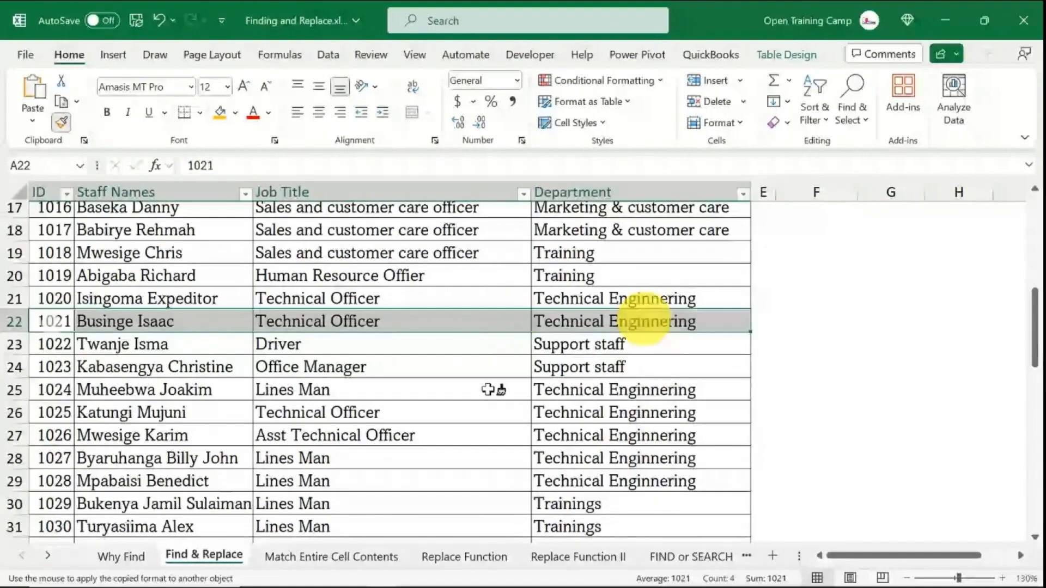
scroll(479, 401, down, 2)
drag(57, 359, 632, 358)
scroll(392, 373, down, 3)
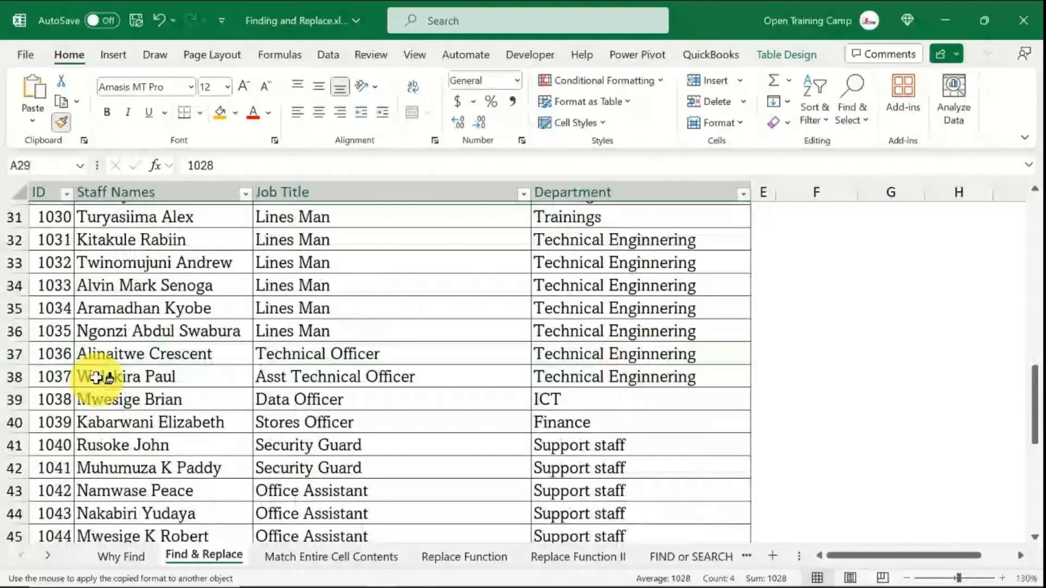
drag(57, 355, 627, 354)
scroll(382, 408, down, 2)
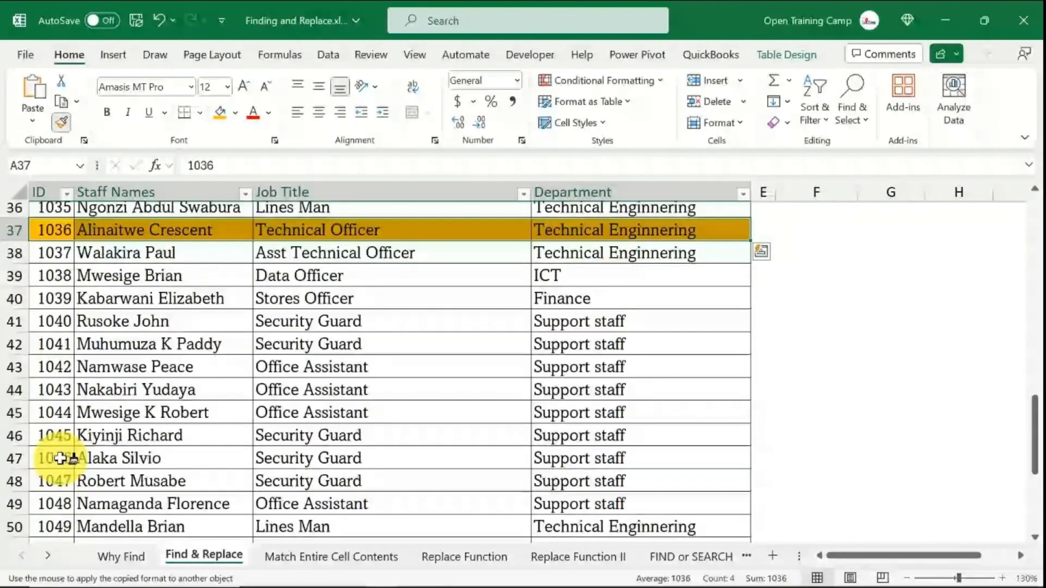
drag(51, 387, 599, 390)
scroll(381, 408, down, 3)
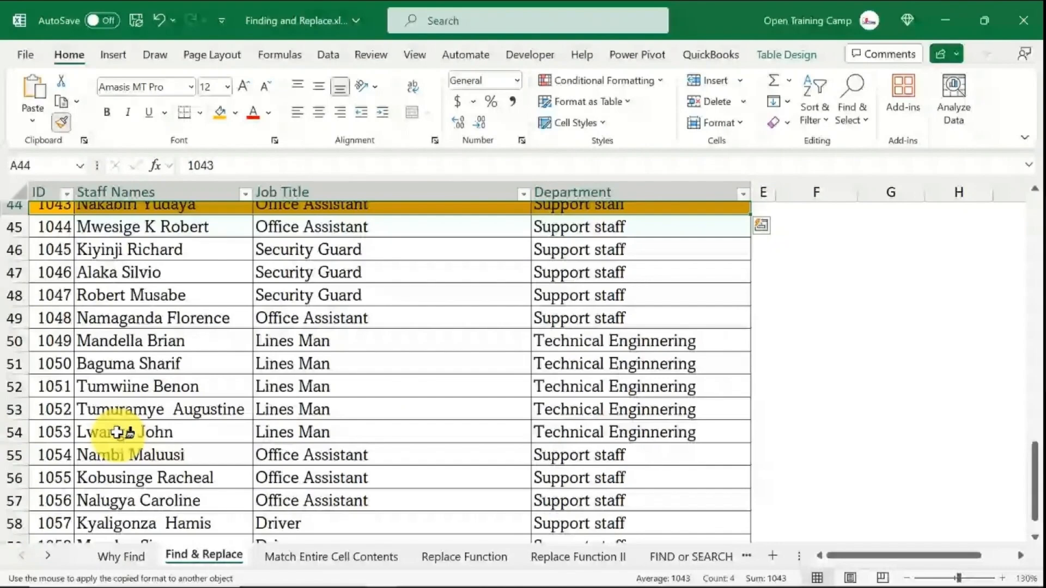
drag(55, 386, 627, 387)
scroll(229, 392, down, 5)
scroll(240, 381, up, 2)
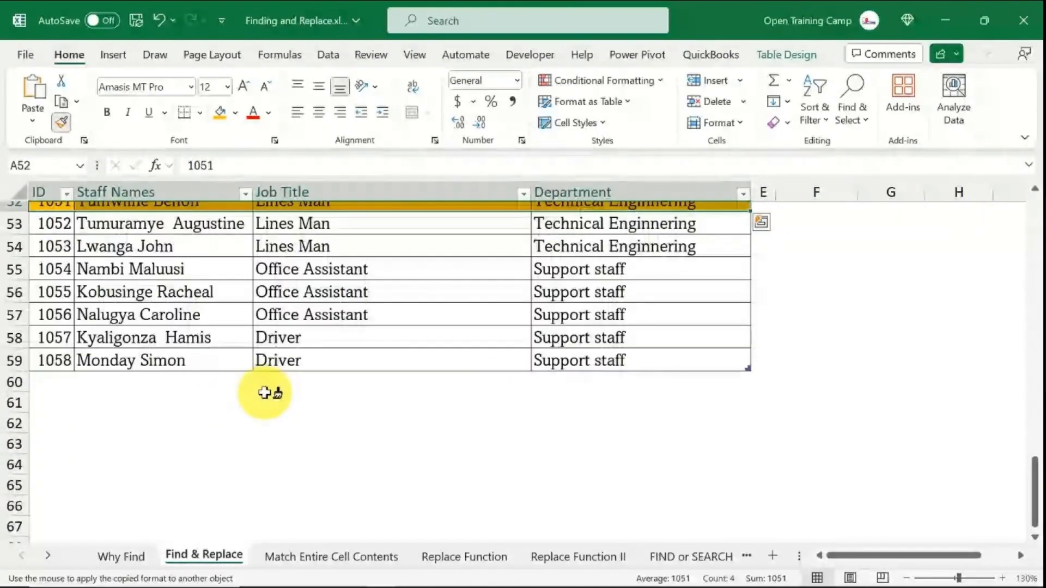
mouse_move(57, 314)
mouse_down()
mouse_move(661, 313)
mouse_move(584, 320)
mouse_up()
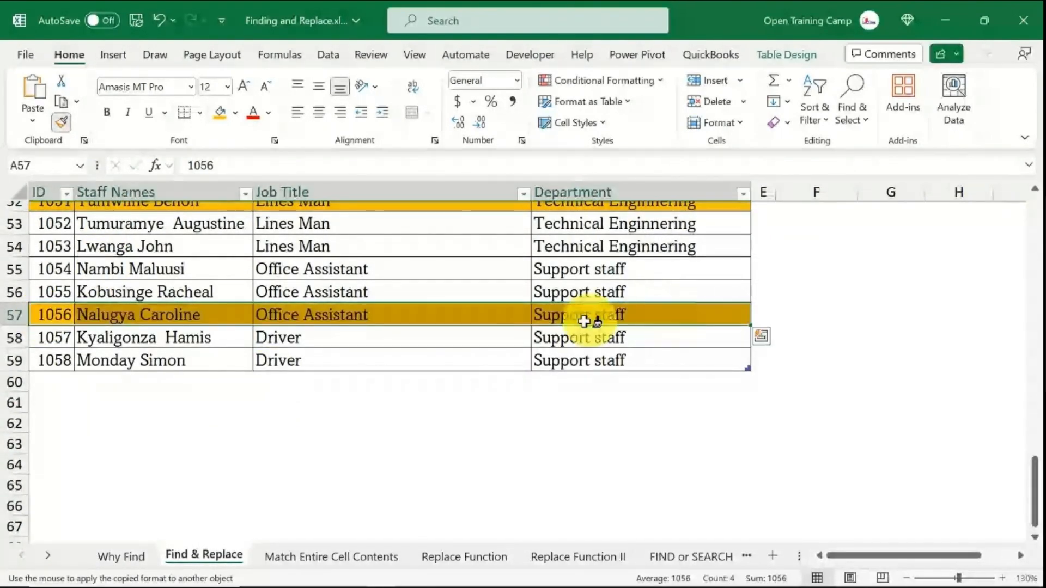
key(Escape)
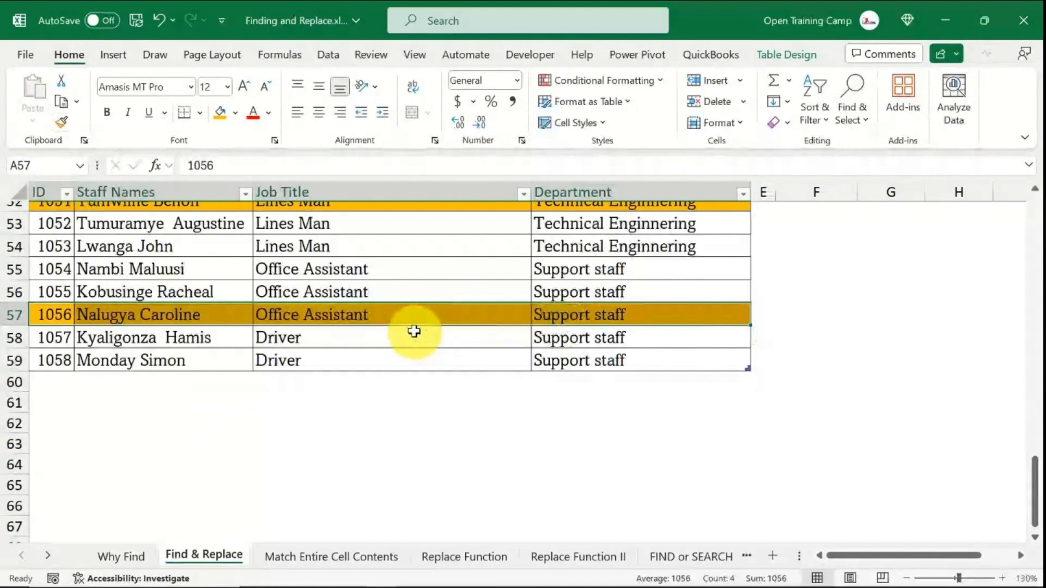
drag(1035, 500, 1035, 204)
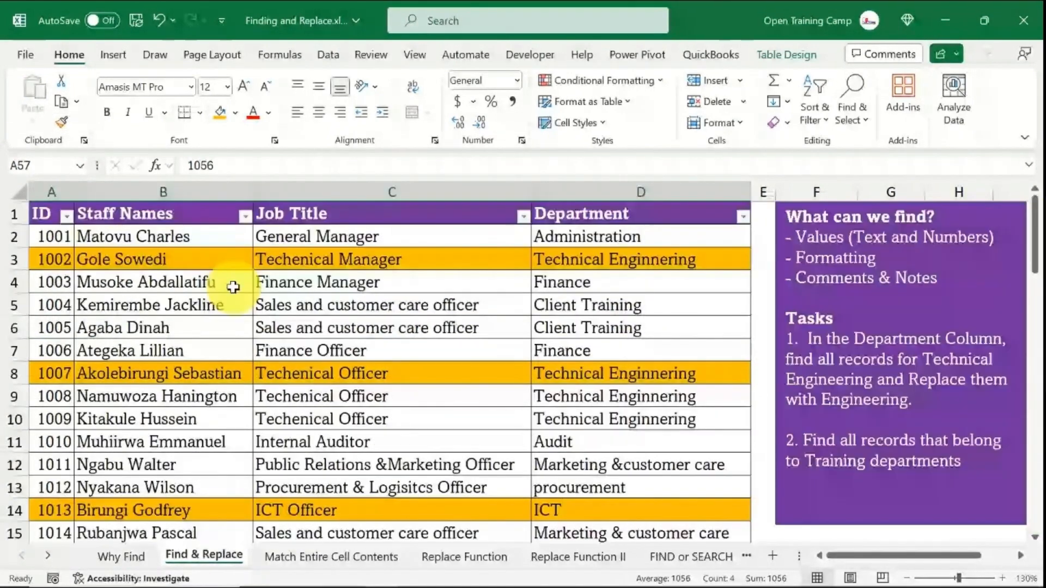
drag(305, 282, 355, 264)
key(ctrl+h)
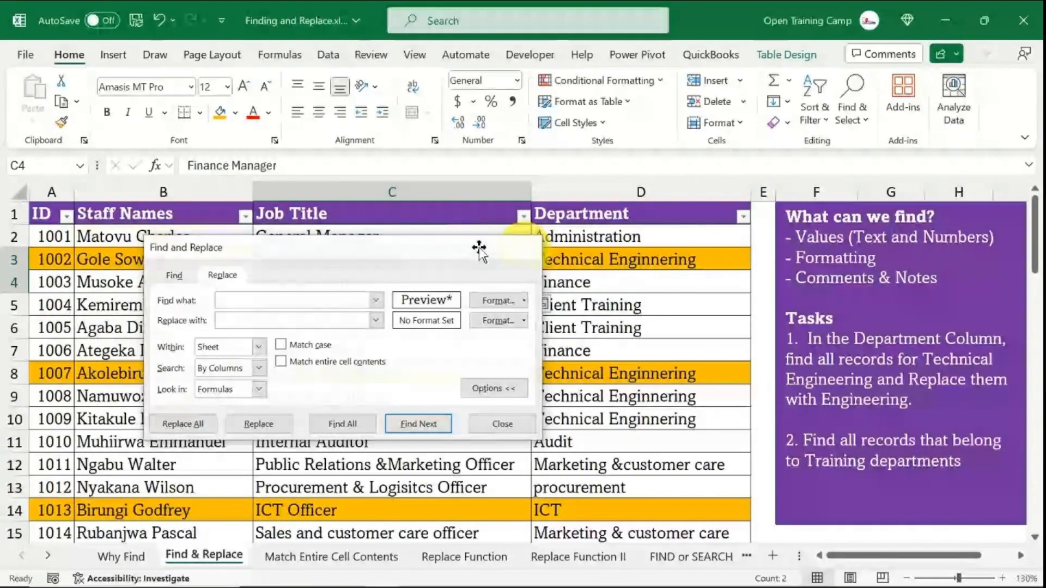
click(527, 248)
- Select the whole staff table and set the Find what format to the orange fill colour
click(52, 231)
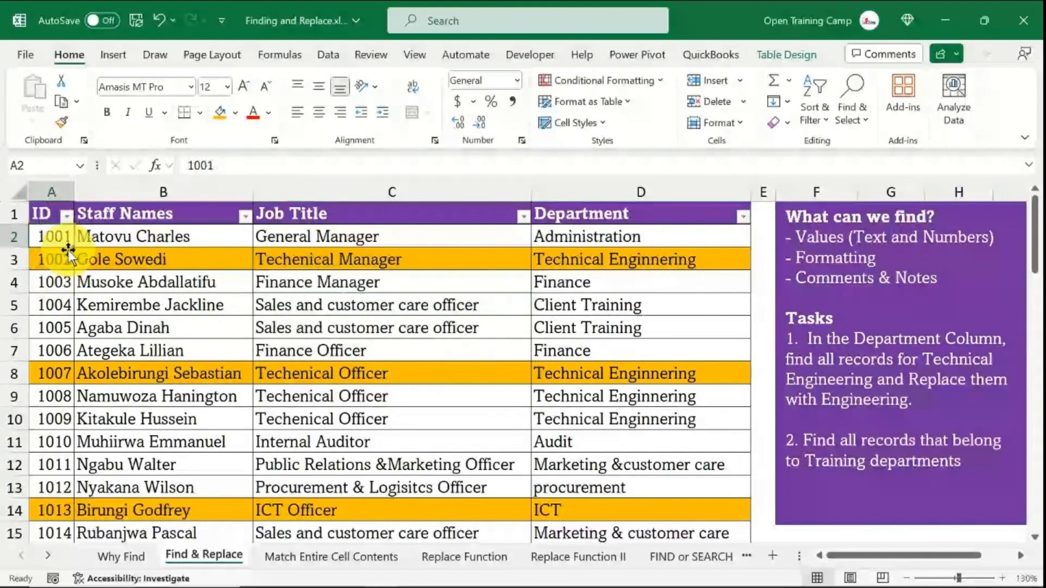
click(43, 214)
key(ctrl+shift+End)
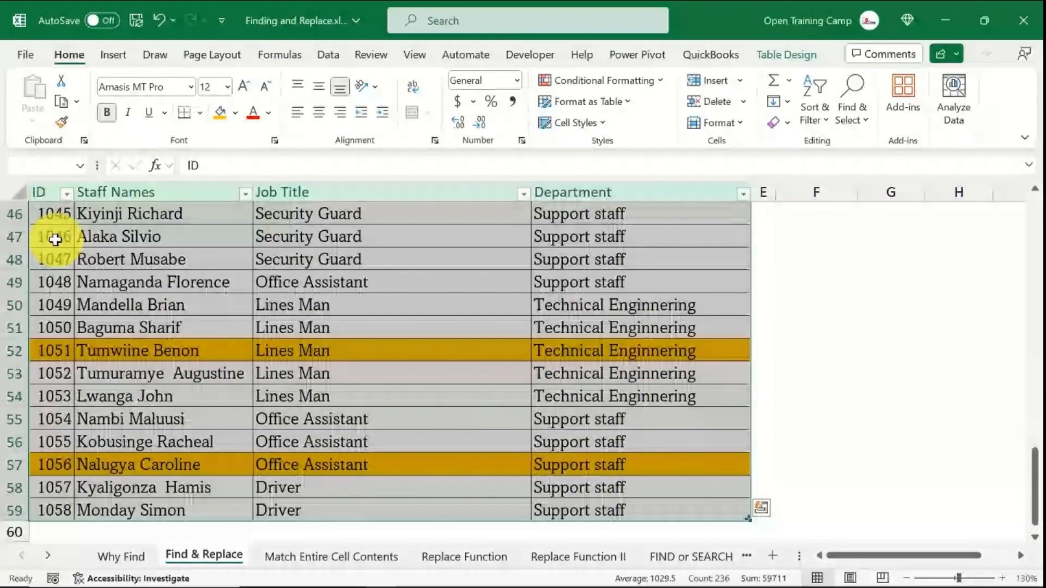
key(ctrl+h)
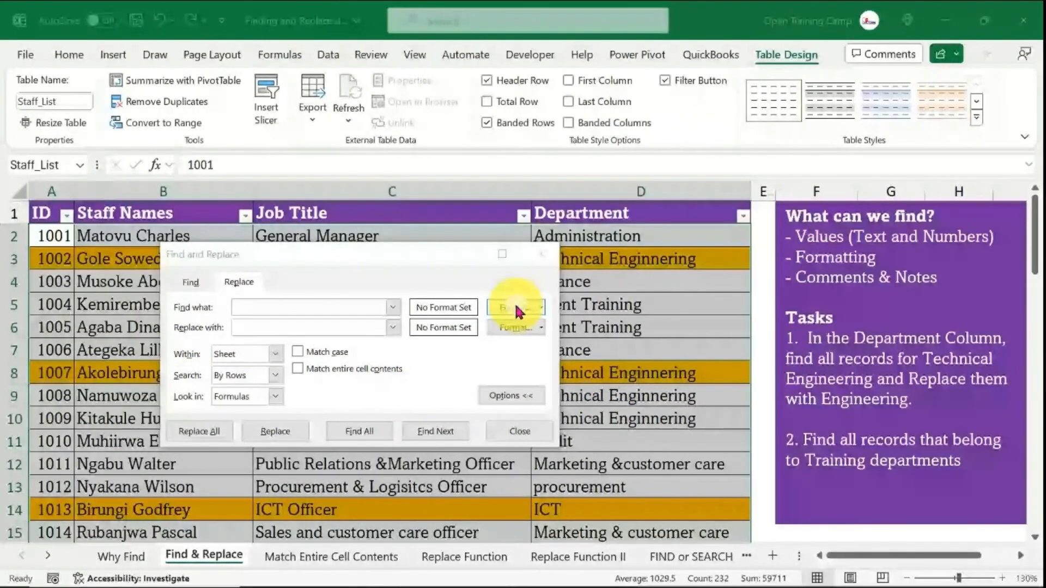
click(515, 309)
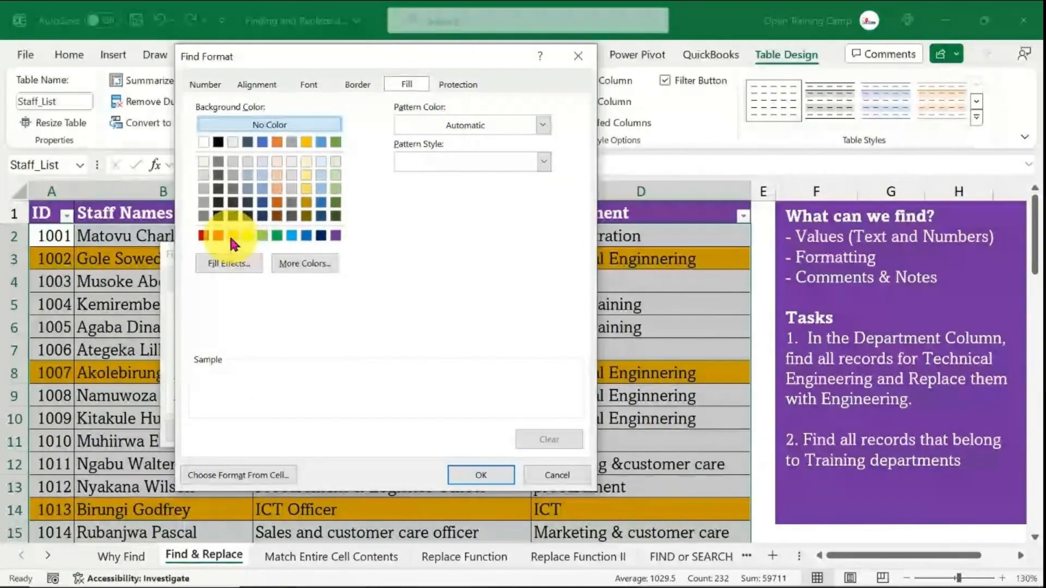
click(232, 236)
click(486, 479)
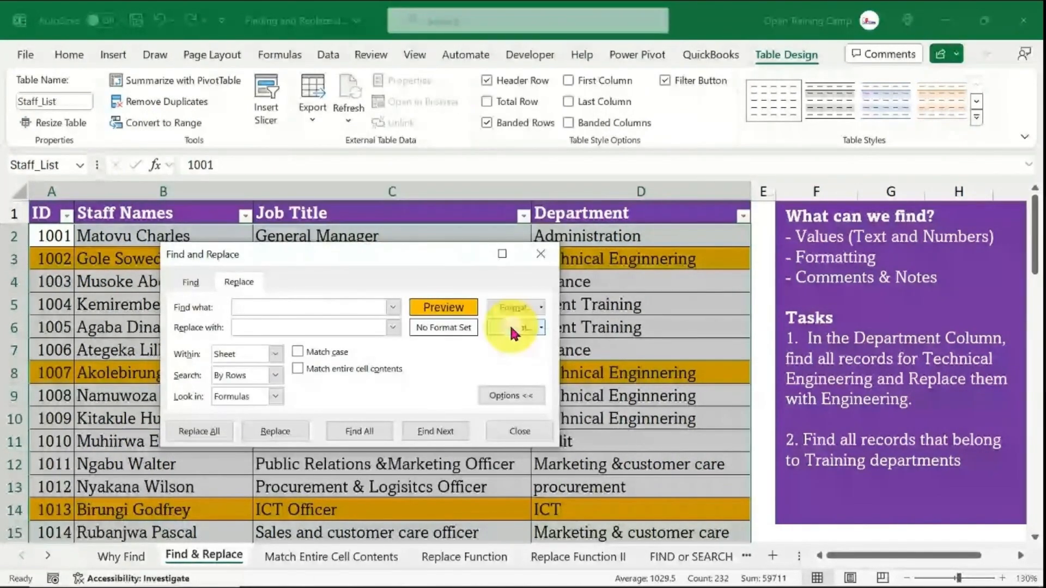
- Set the Replace with format to the green fill colour
click(513, 330)
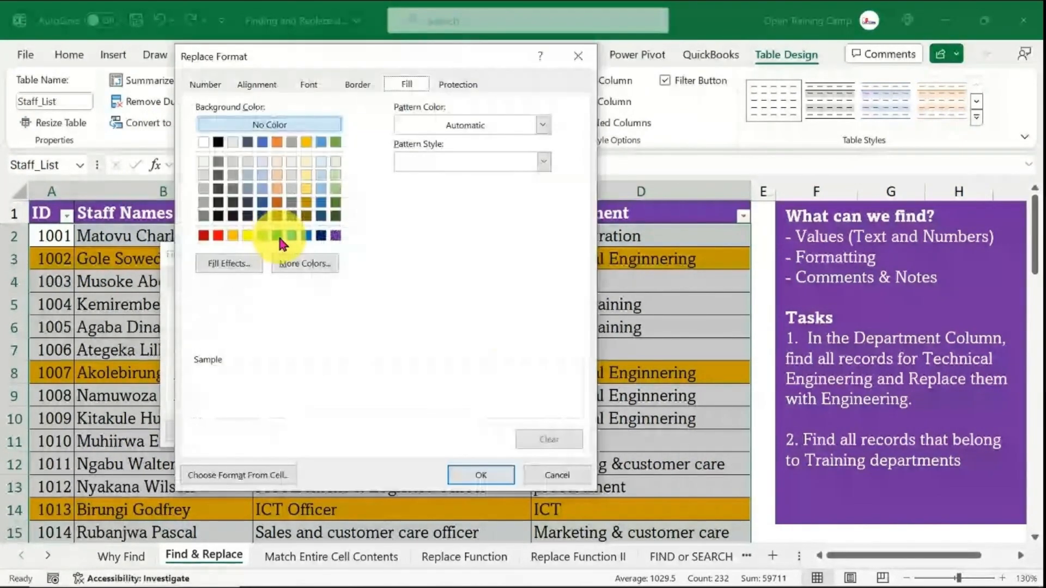
click(279, 237)
click(481, 476)
- Find all cells with the orange fill and enlarge the results list to review them
click(359, 435)
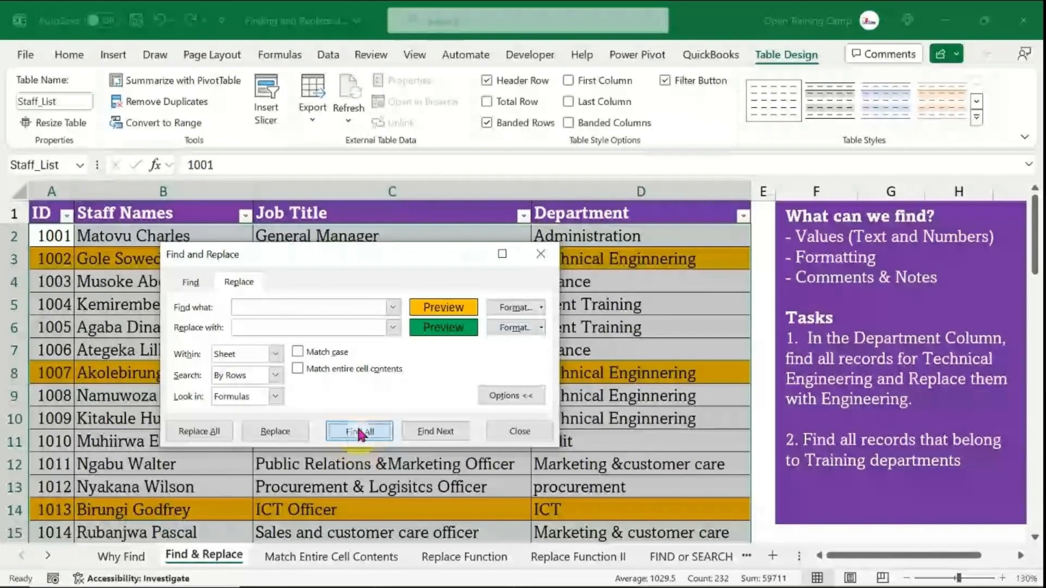
drag(344, 254, 320, 85)
drag(540, 351, 582, 544)
scroll(424, 375, down, 7)
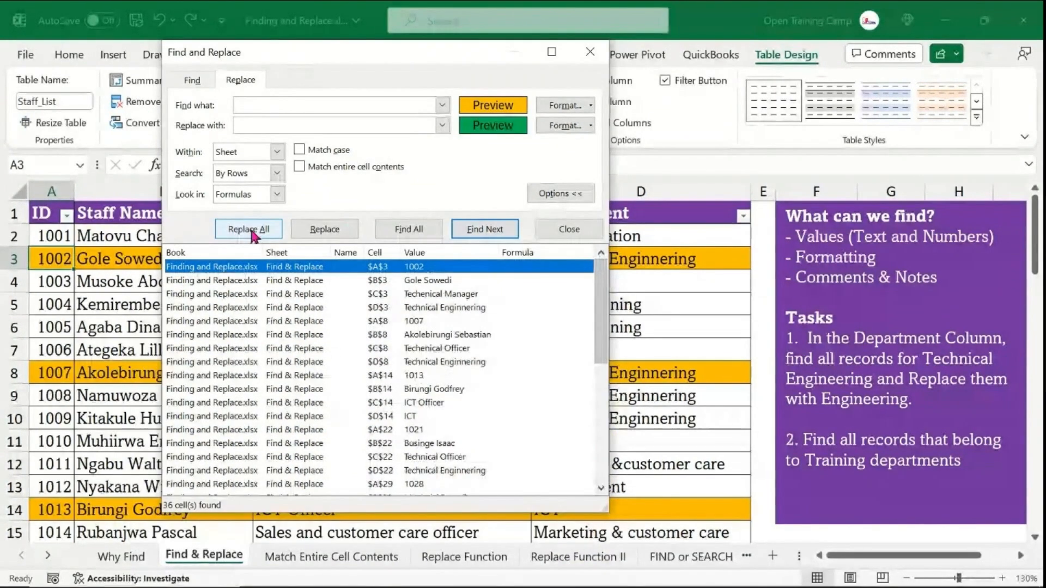
- Replace all orange-filled cells with the green fill and close the dialog
click(250, 230)
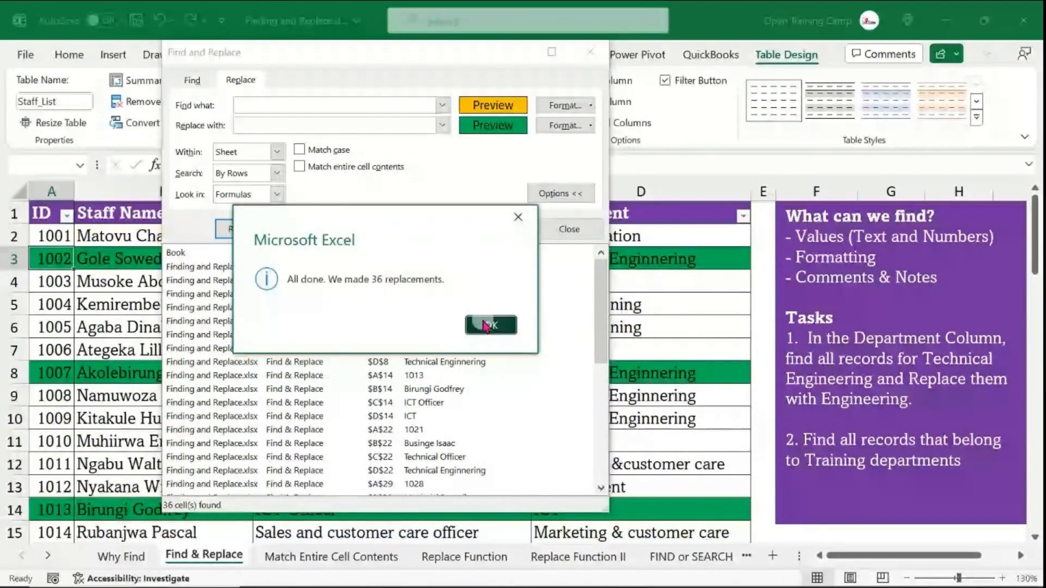
click(490, 325)
key(Escape)
click(237, 342)
scroll(388, 375, down, 18)
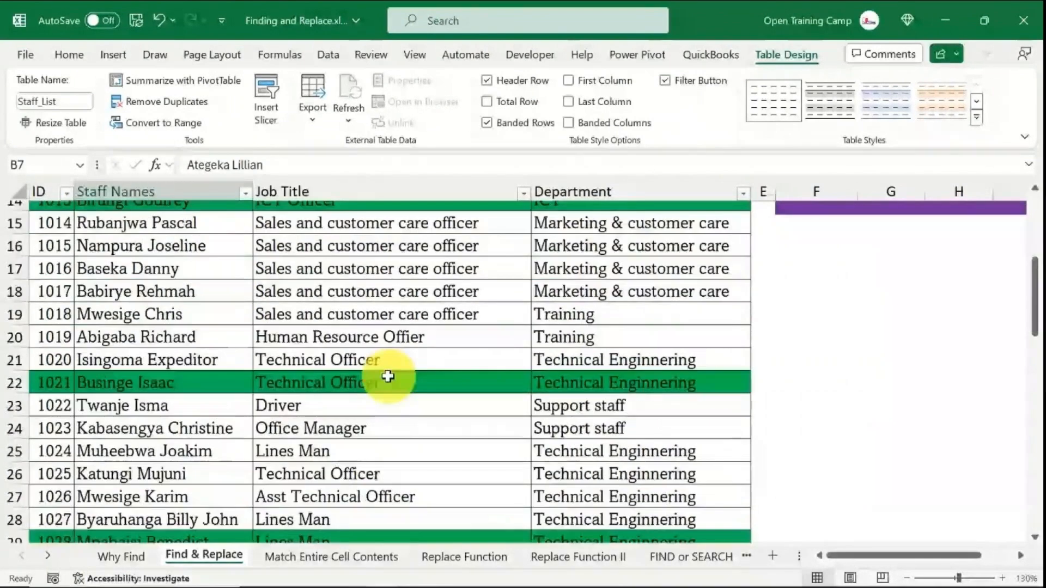
scroll(388, 376, up, 3)
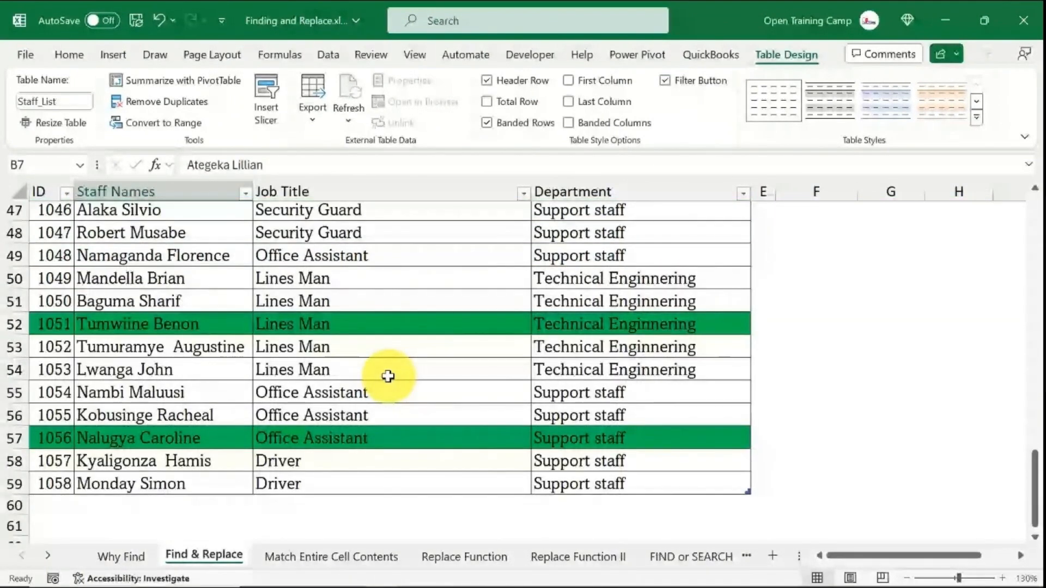
scroll(388, 376, up, 15)
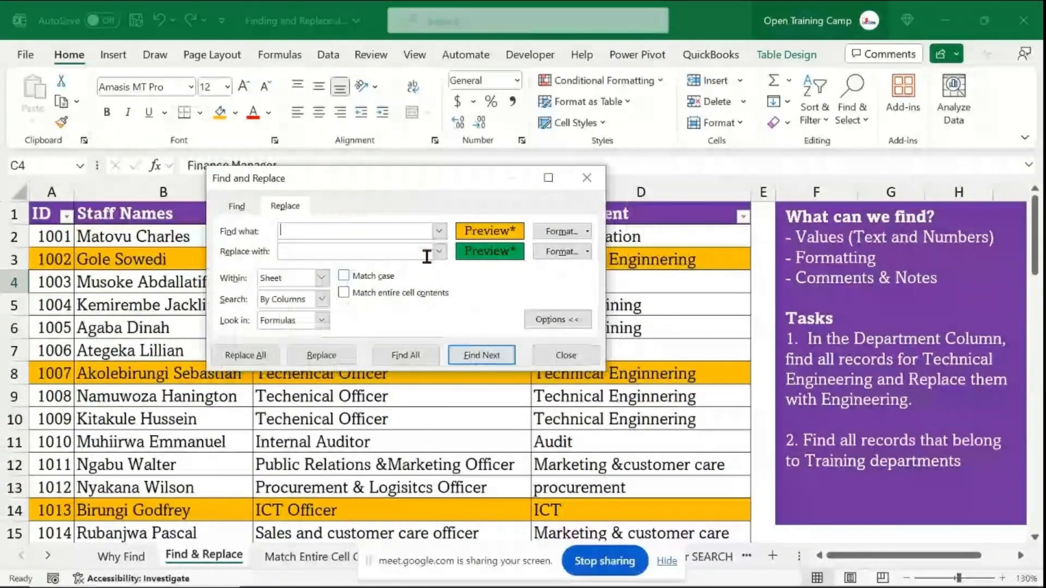
- Close the Find and Replace dialog and switch to the Match Entire Cell Contents sheet
click(582, 181)
click(667, 562)
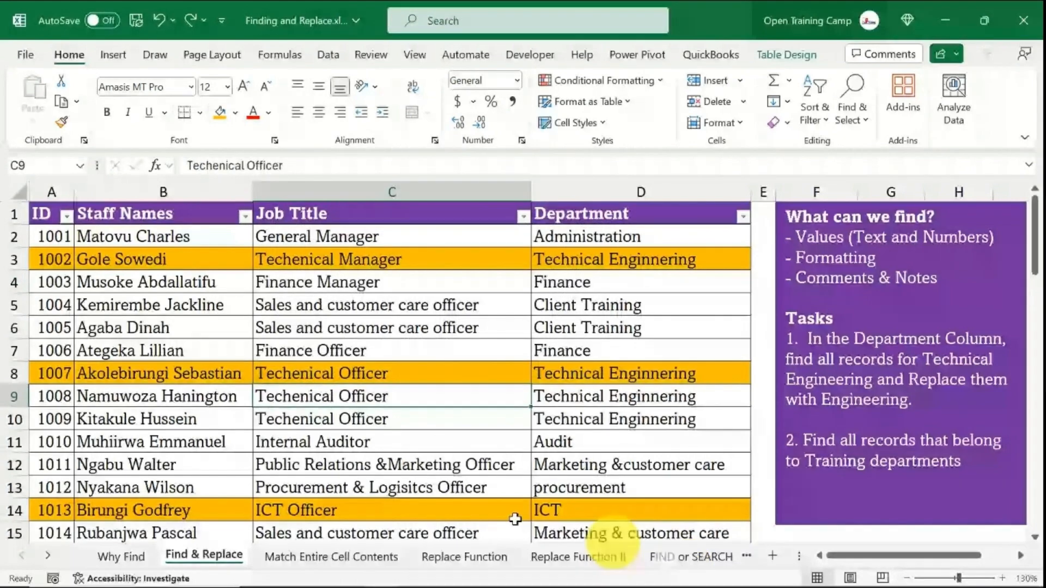
click(349, 557)
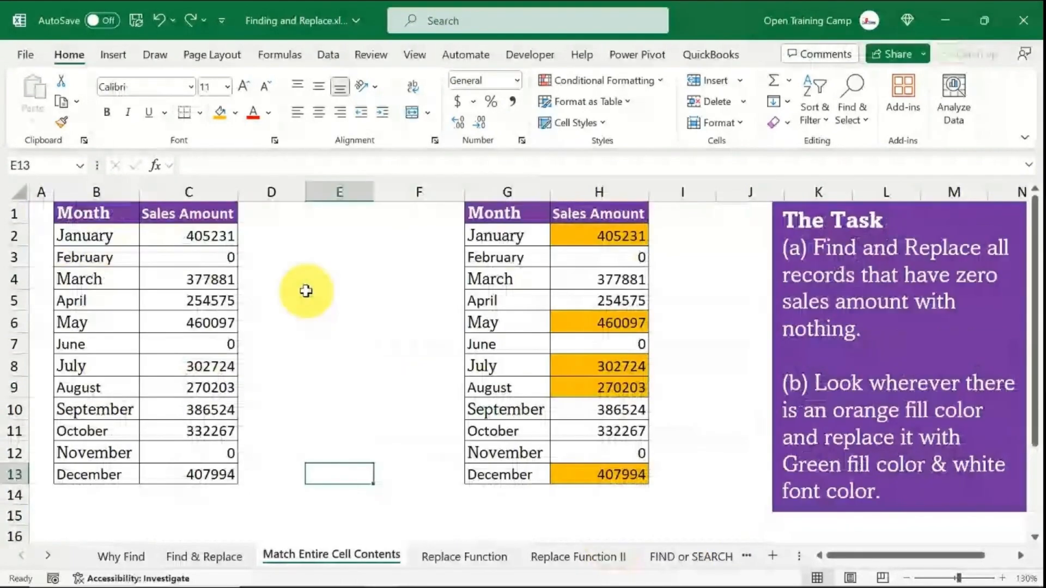
click(306, 291)
drag(96, 192, 218, 190)
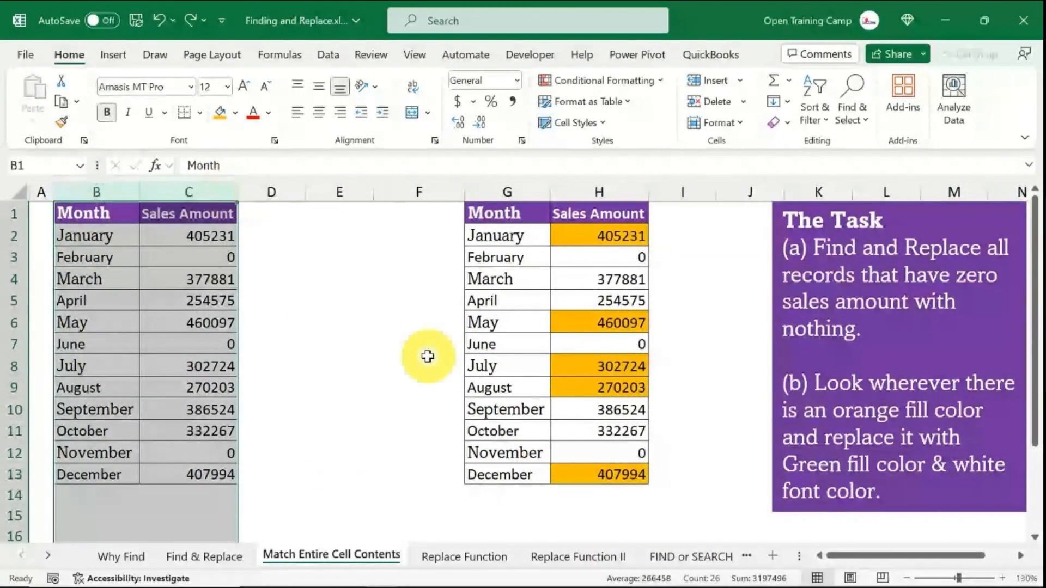
click(428, 356)
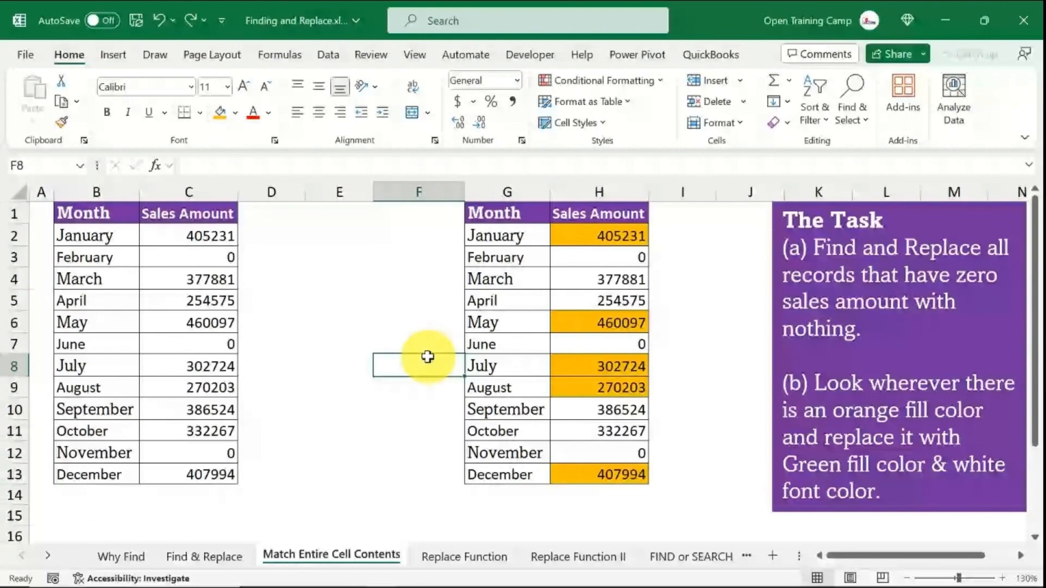
click(93, 192)
click(351, 316)
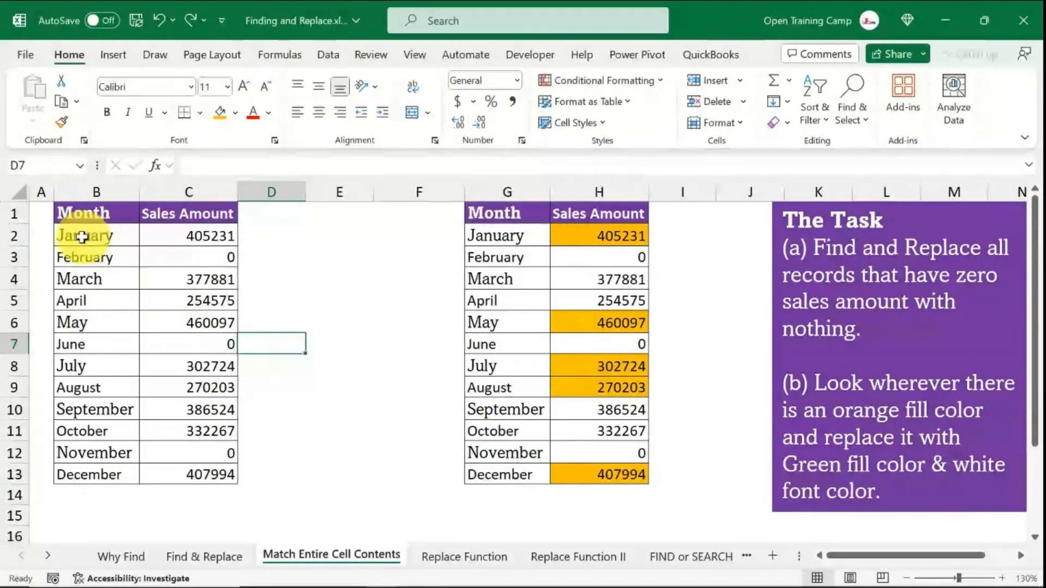
- Select the first Month and Sales Amount table and clear both the Find and Replace format criteria
drag(82, 237, 212, 469)
key(ctrl+h)
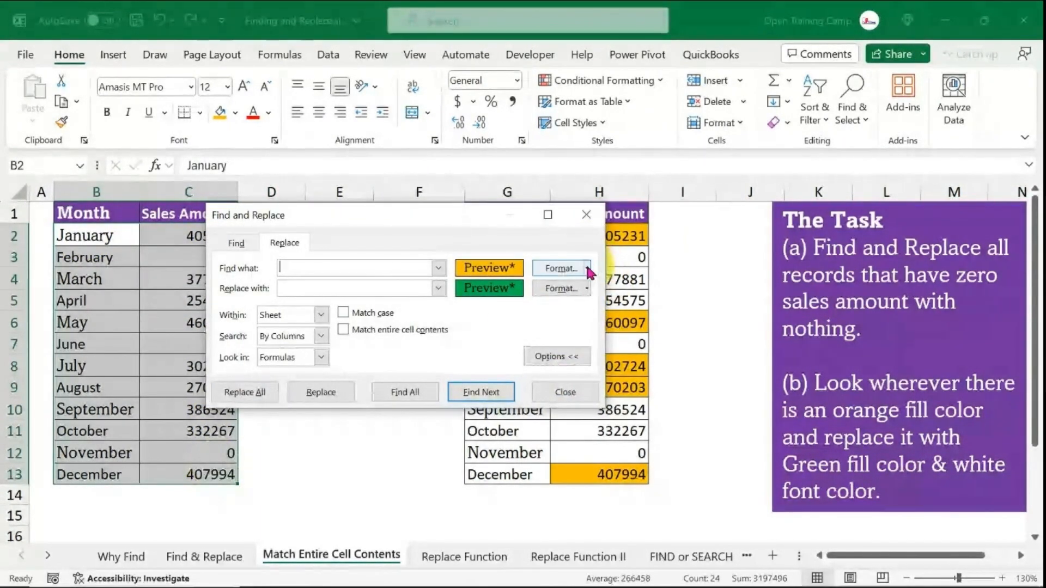
click(587, 268)
click(605, 339)
click(588, 289)
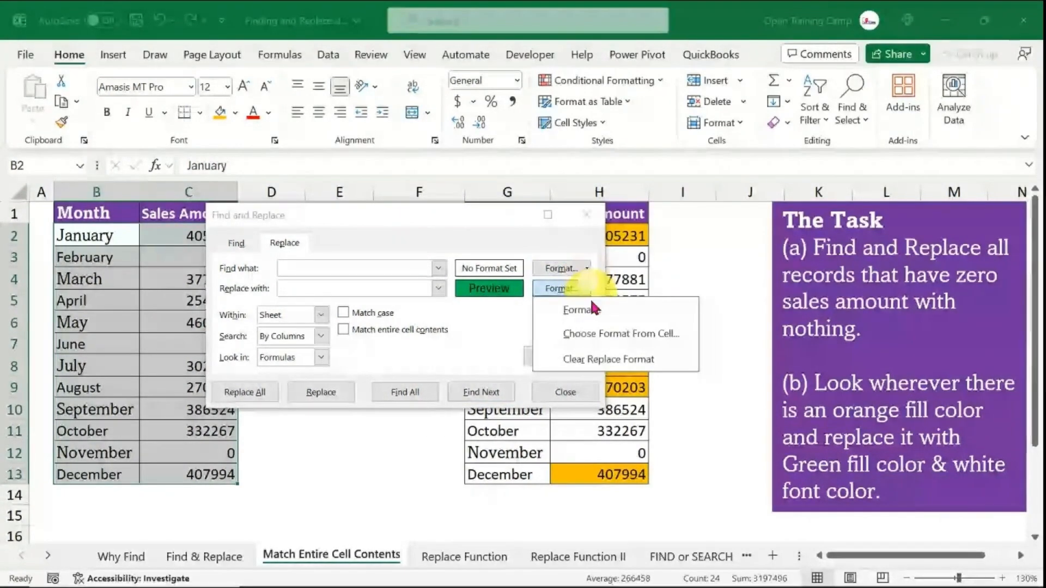
click(605, 360)
- Find all cells containing 0 in the selected sales data
click(317, 271)
text(0)
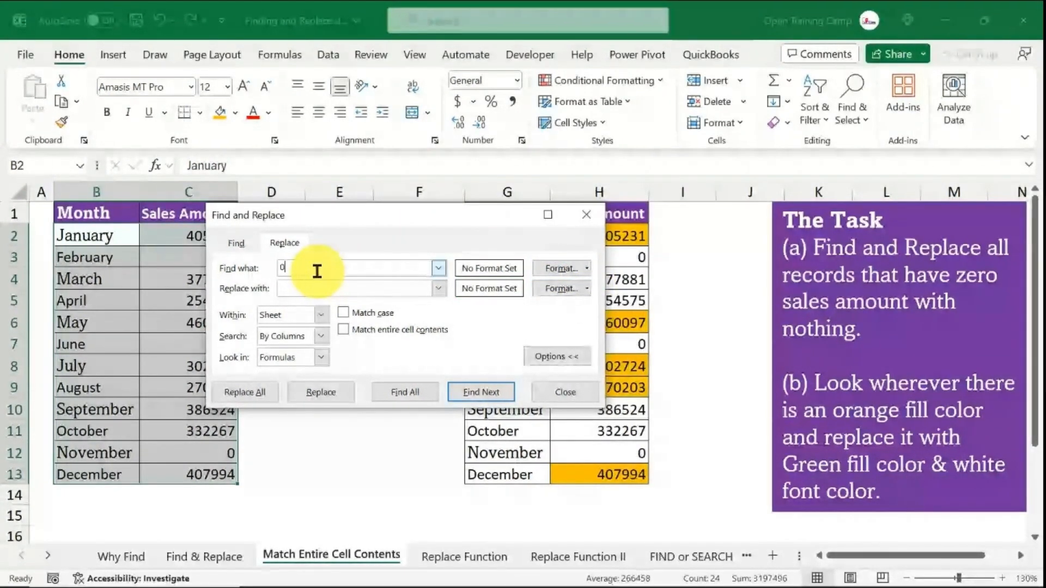
click(433, 403)
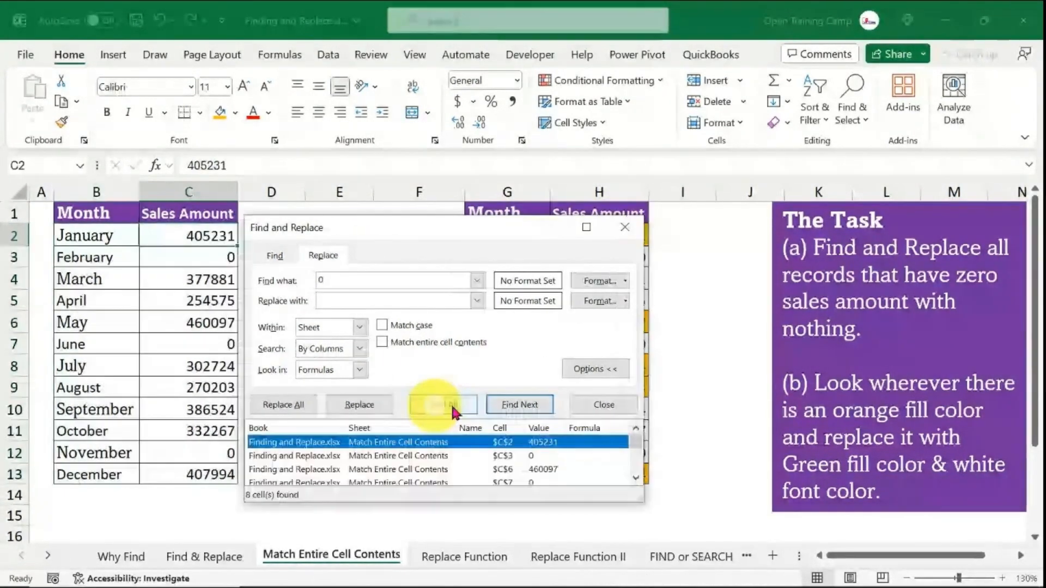
- Replace every 0 in the selected sales data with nothing using Replace All, then close the dialog
drag(397, 223, 445, 79)
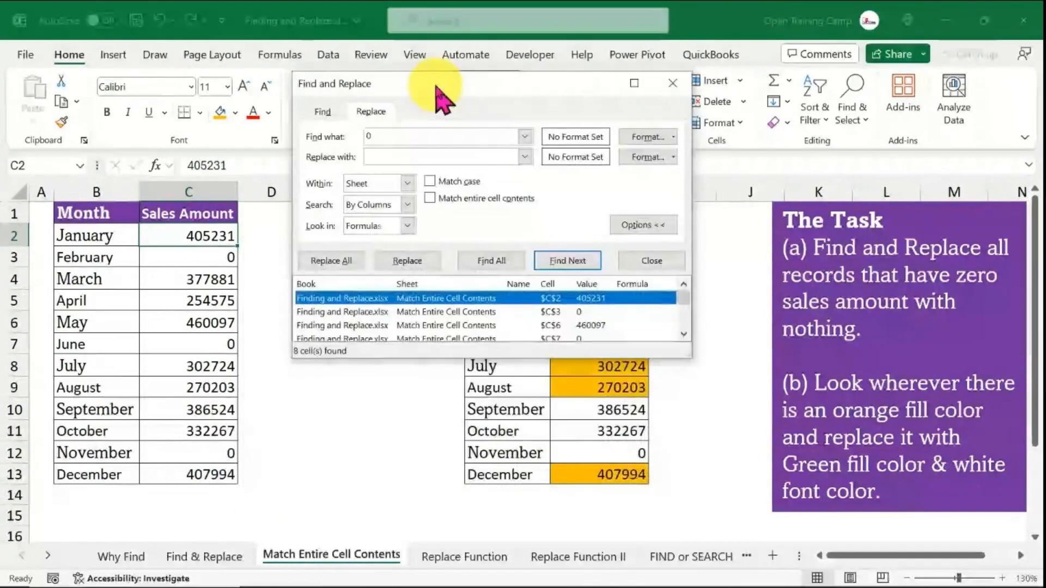
drag(688, 353, 721, 475)
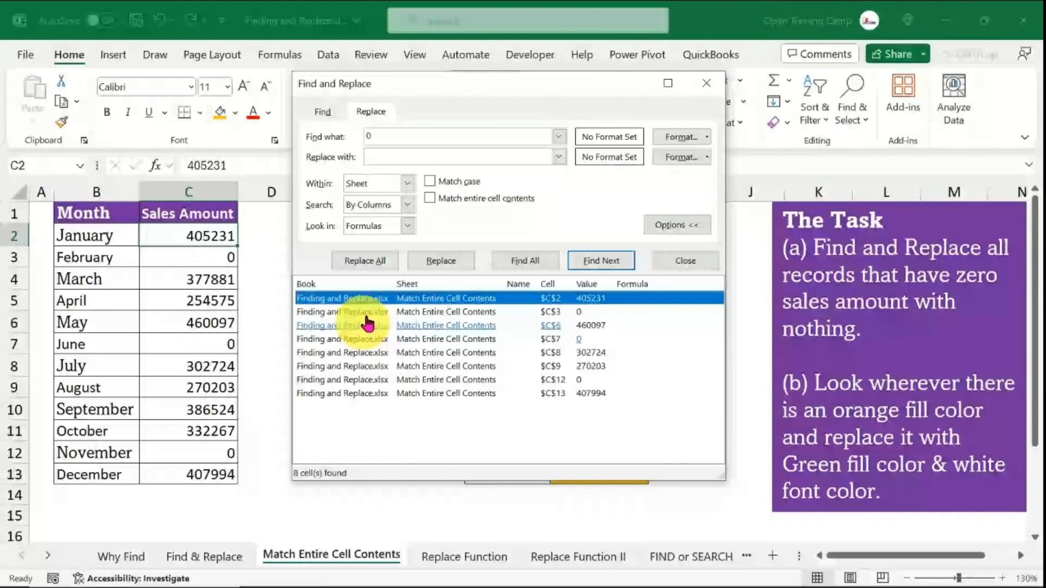
click(353, 259)
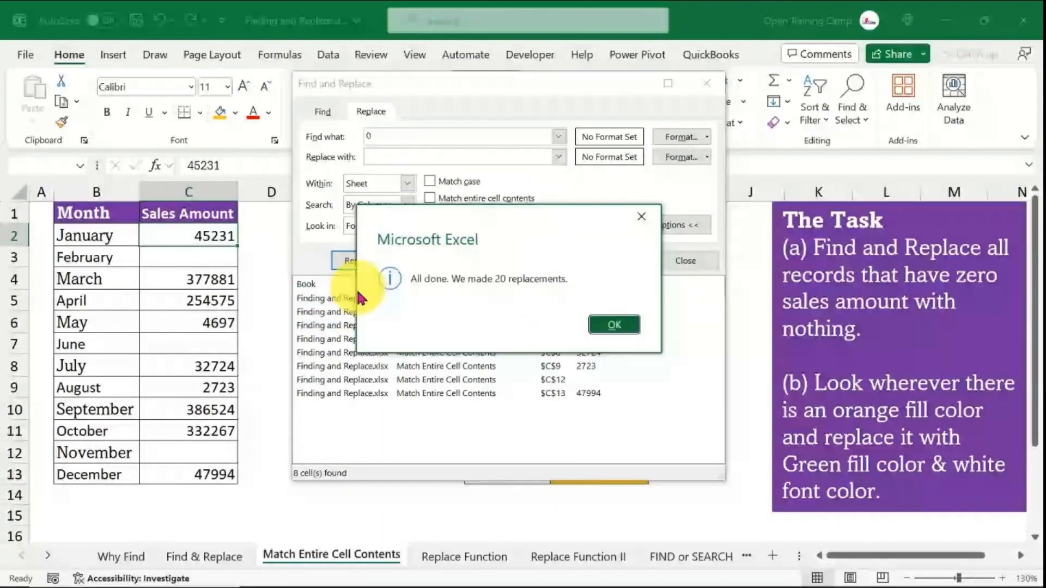
click(615, 323)
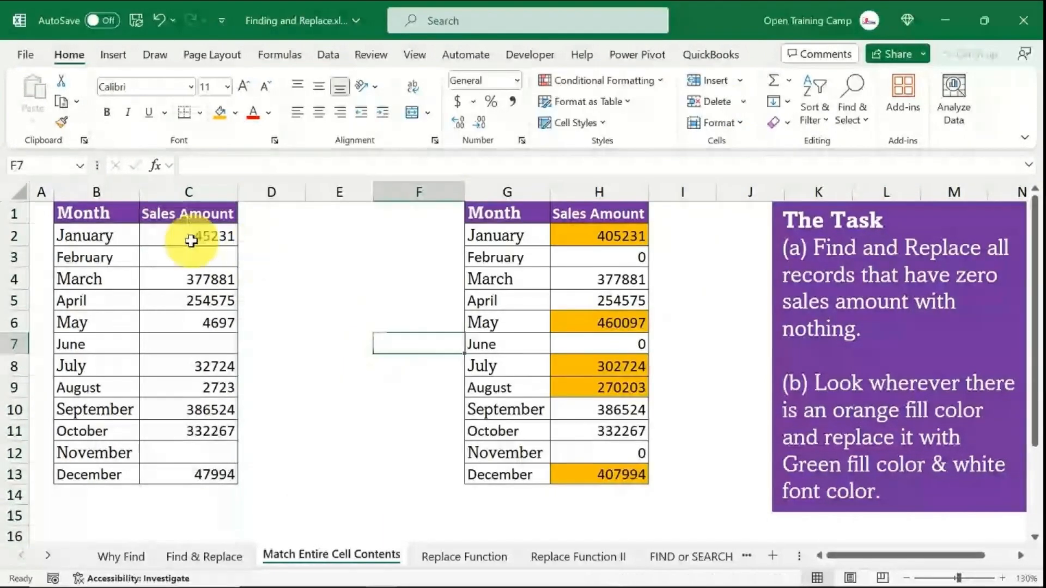
click(191, 239)
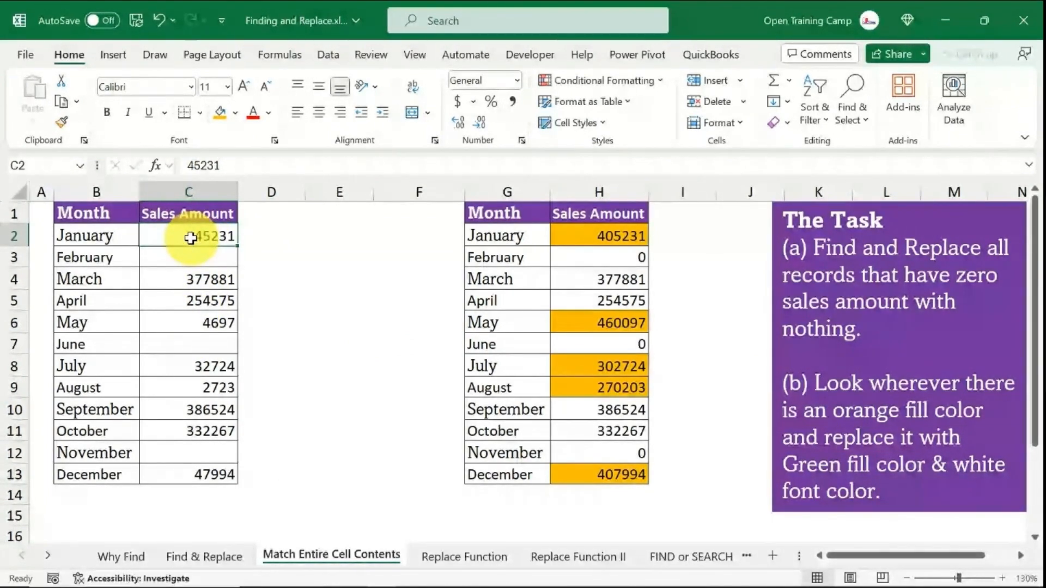
- Undo the Replace All that stripped zeros from the sales figures
click(596, 240)
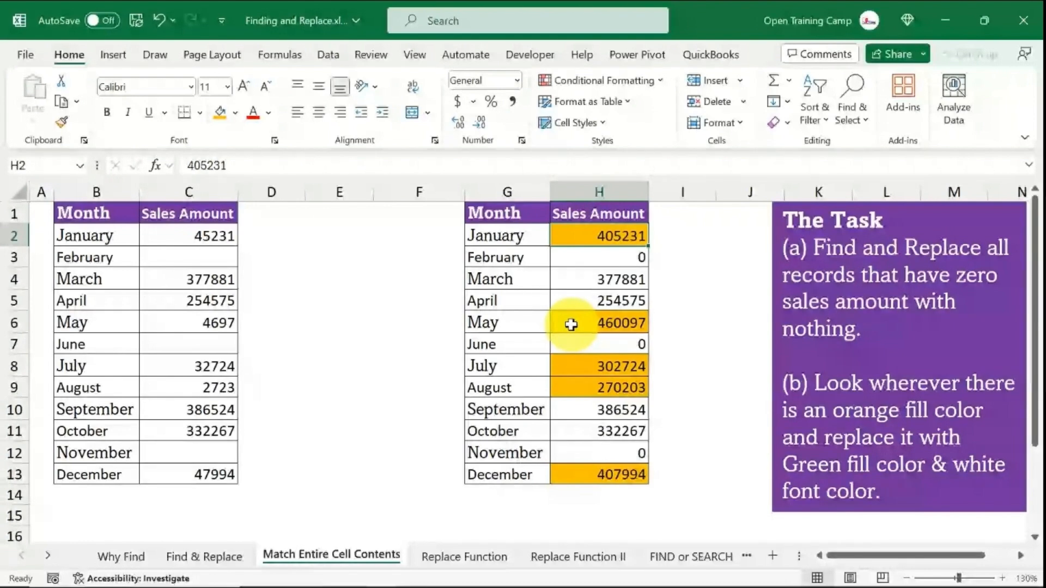
key(ctrl+z)
click(331, 306)
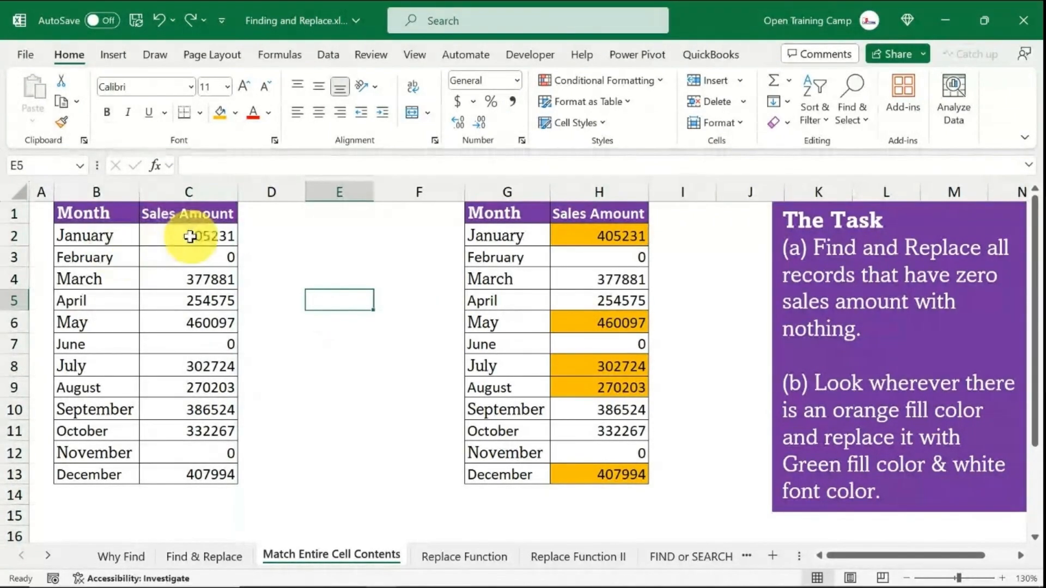
- Select the Sales Amount column and replace all cells containing exactly 0 with nothing, matching entire cell contents
click(199, 190)
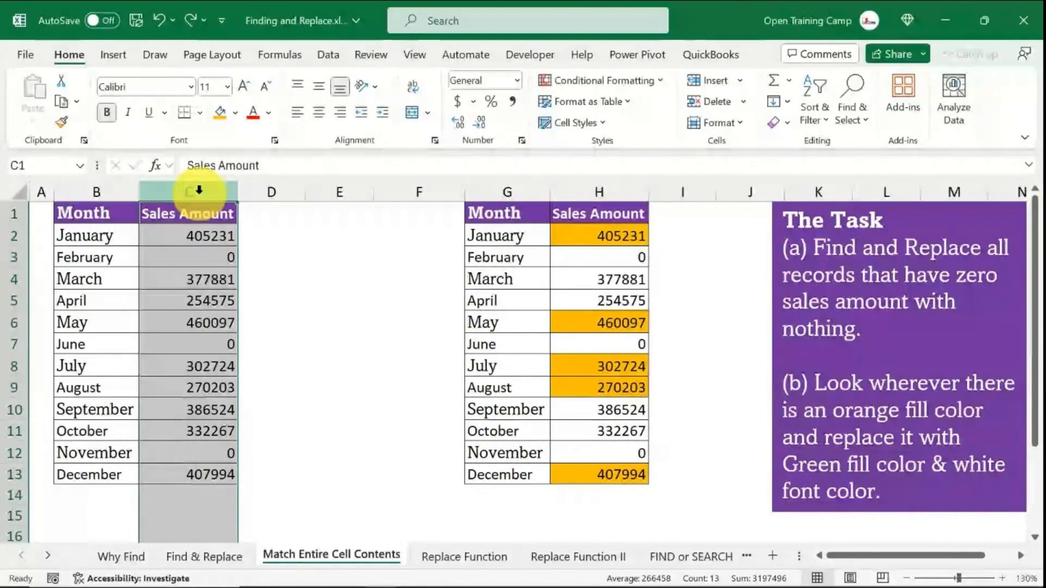
key(ctrl+h)
click(409, 290)
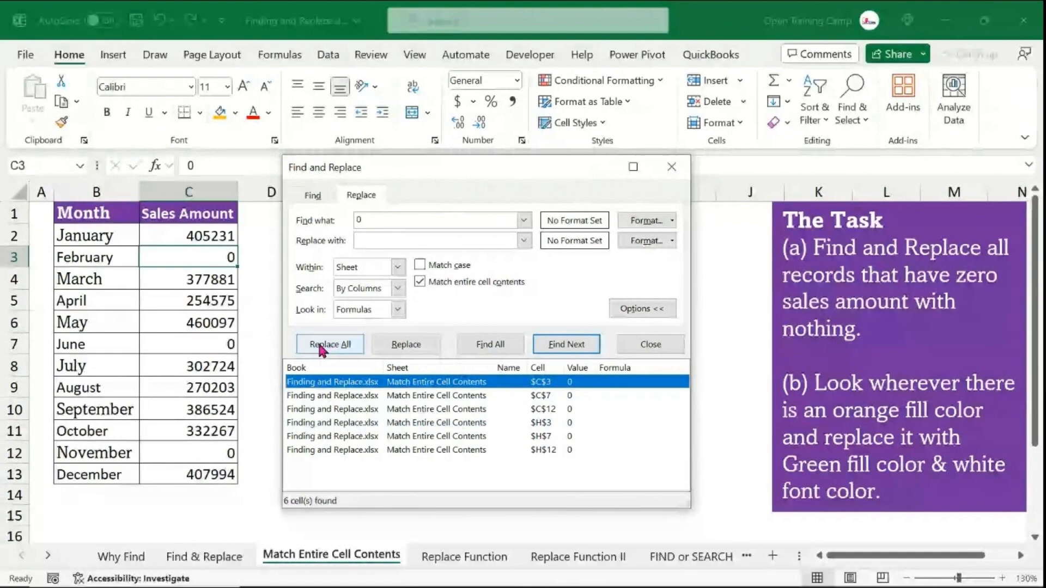
click(327, 345)
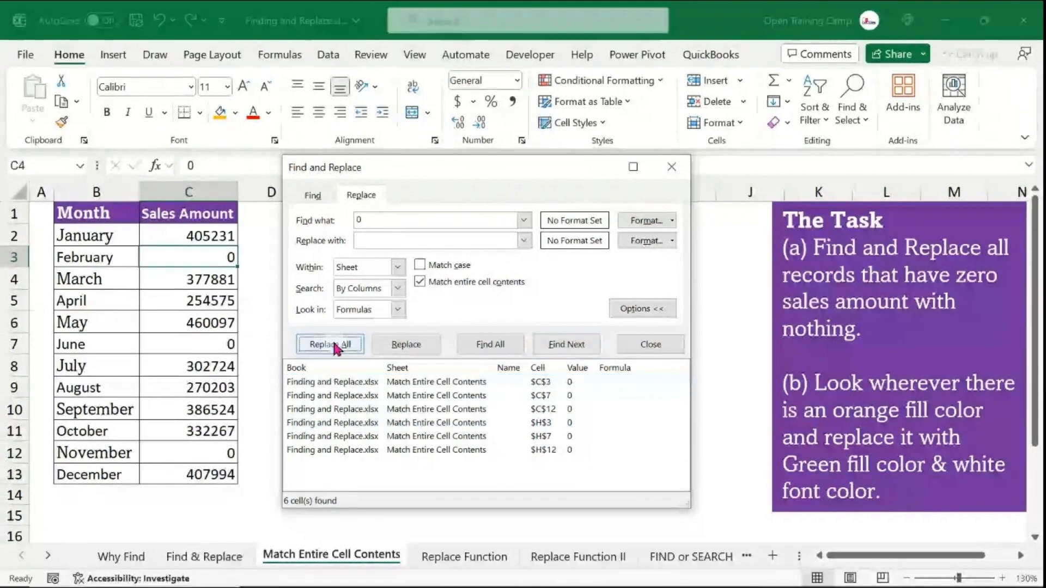
click(594, 380)
key(Escape)
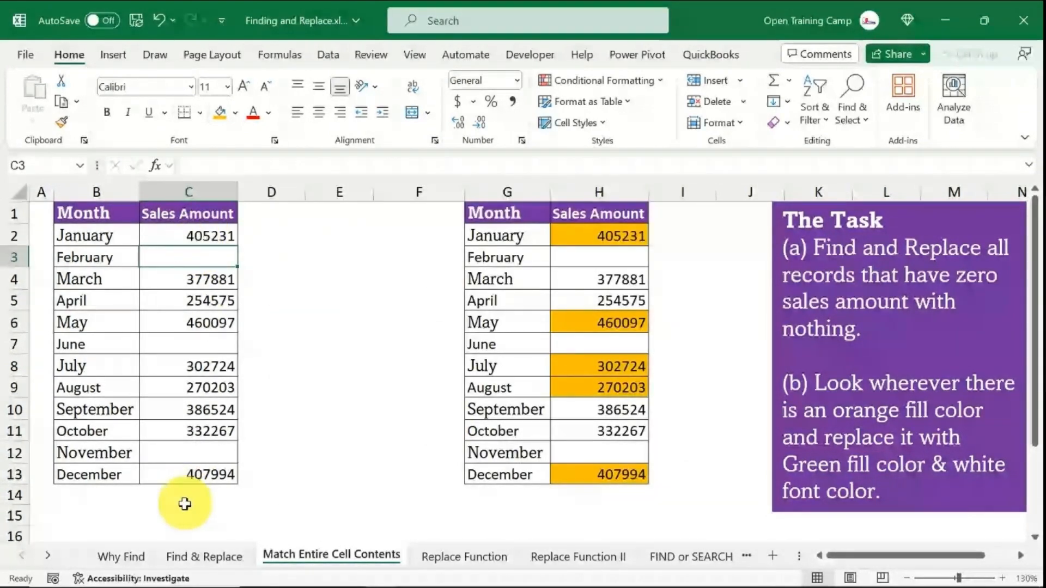
- Reopen Find and Replace and clear both the Match case and Match entire cell contents options
click(523, 274)
click(325, 348)
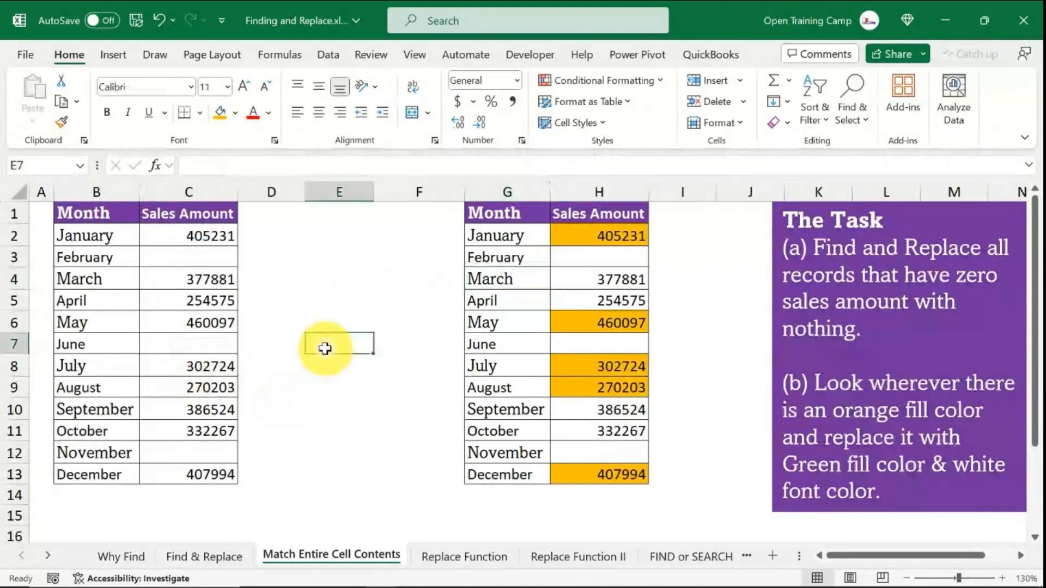
key(ctrl+h)
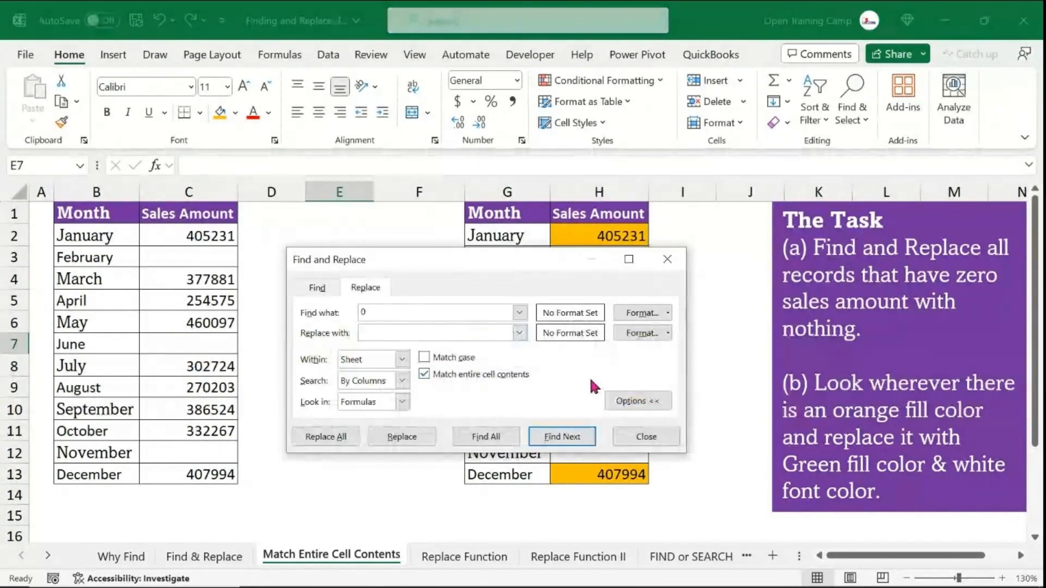
click(641, 400)
click(623, 364)
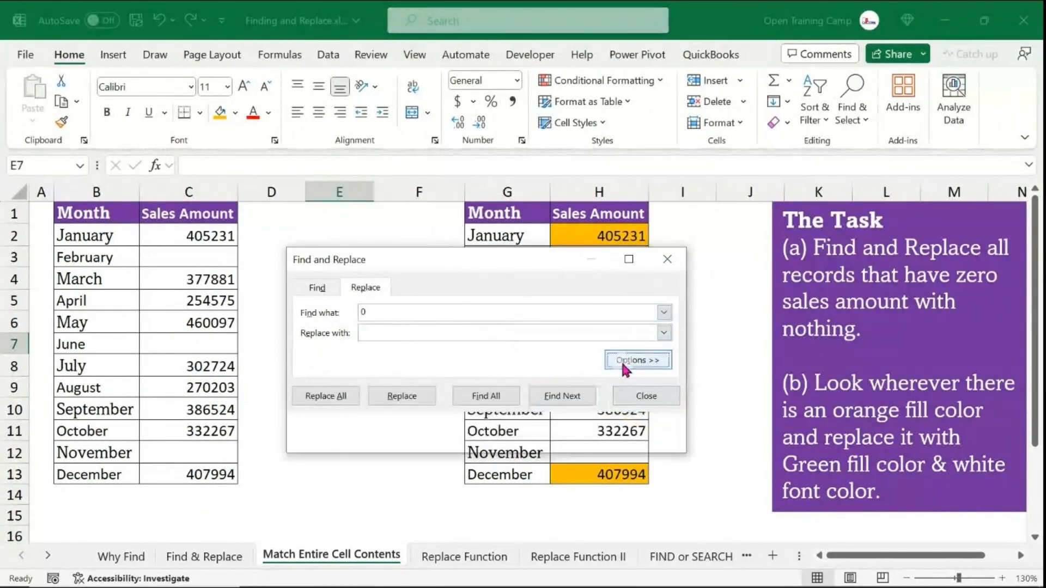
click(623, 362)
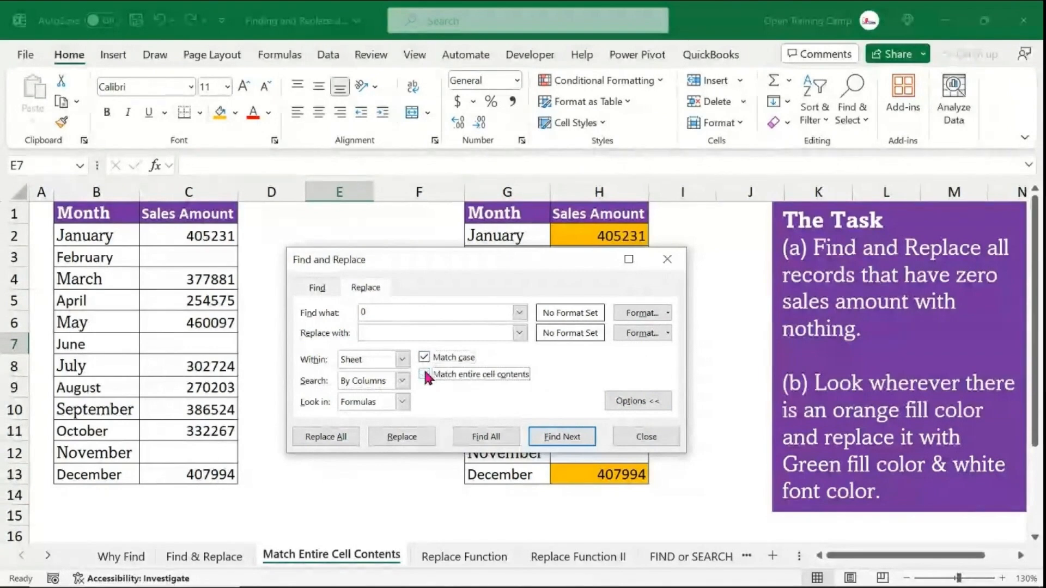
click(425, 374)
click(425, 373)
click(423, 357)
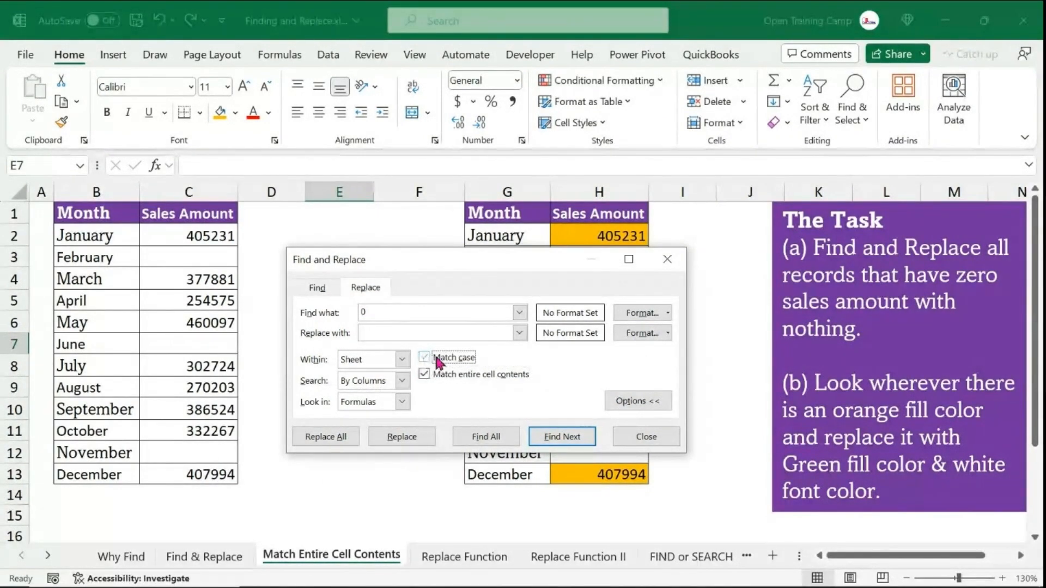
click(423, 373)
click(424, 357)
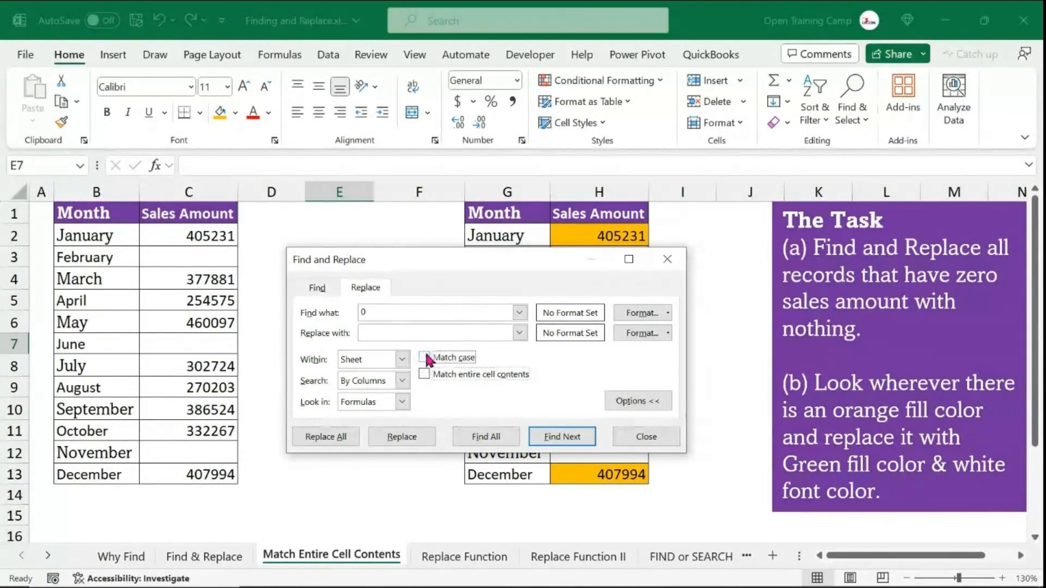